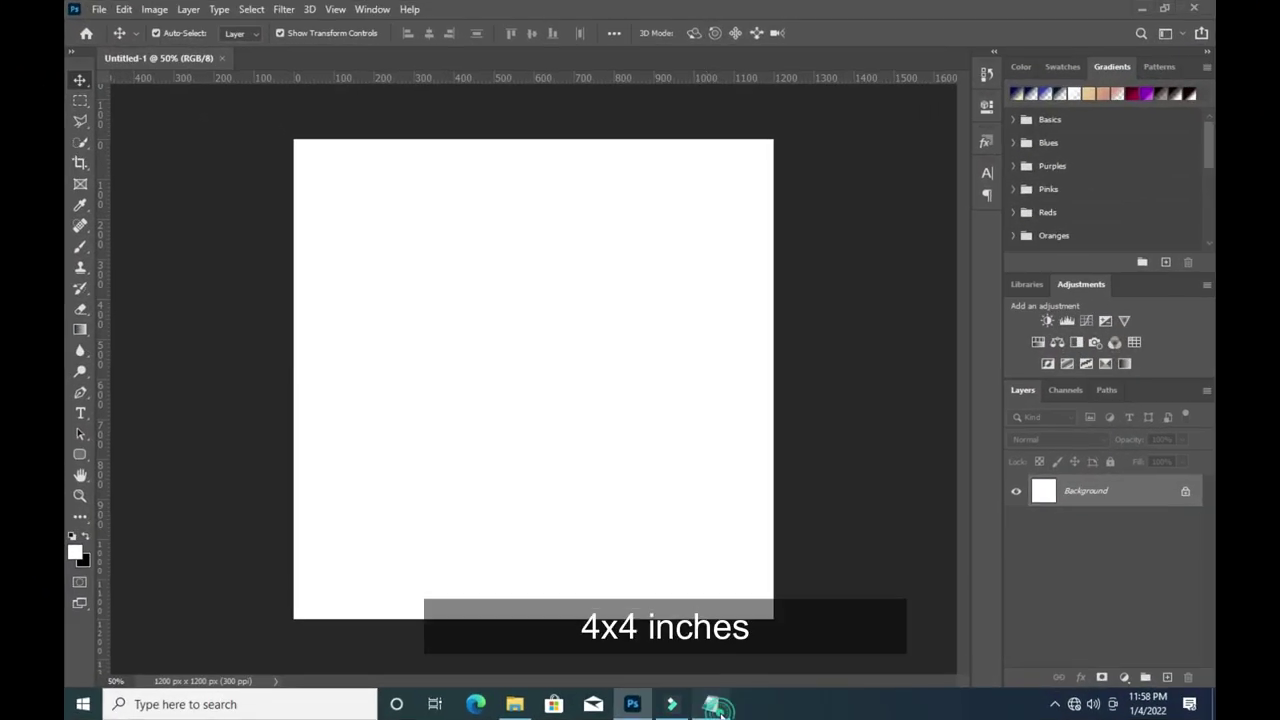
# Copy the colour code 070000 from the Notepad notes.
pyautogui.click(718, 705)
pyautogui.moveTo(386, 157); pyautogui.dragTo(330, 157)
pyautogui.rightClick(356, 157)
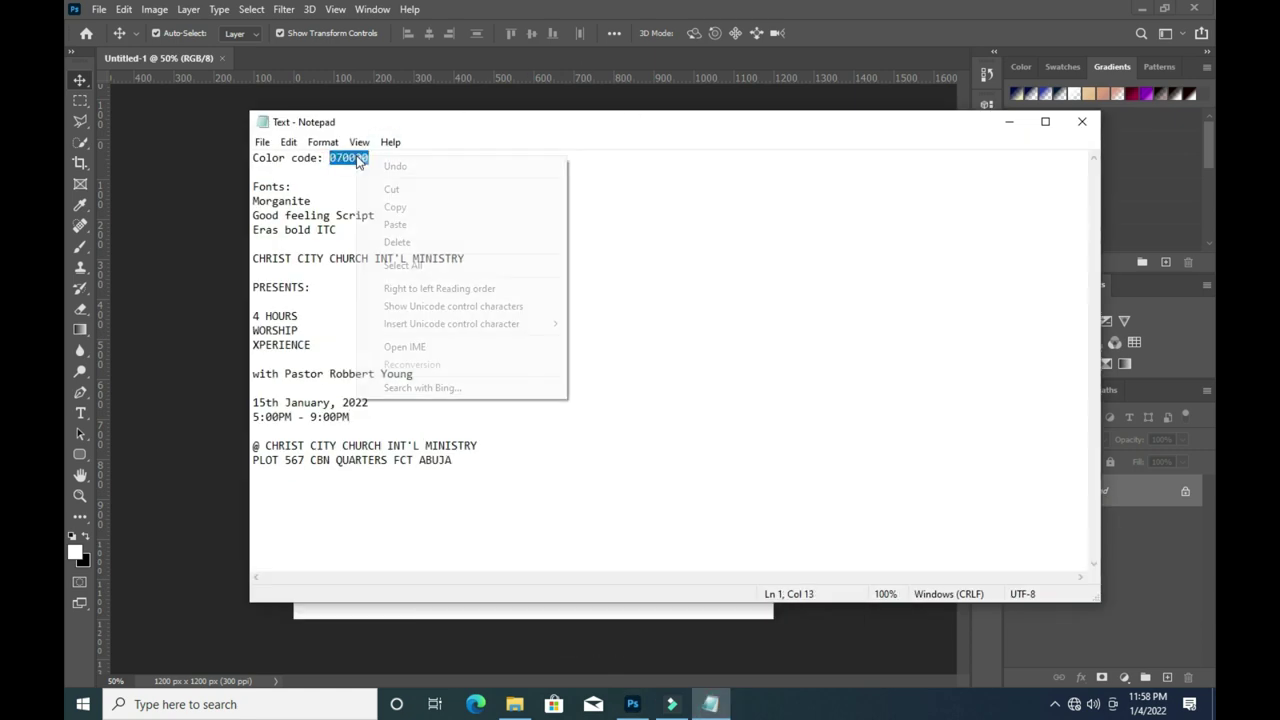
pyautogui.click(408, 207)
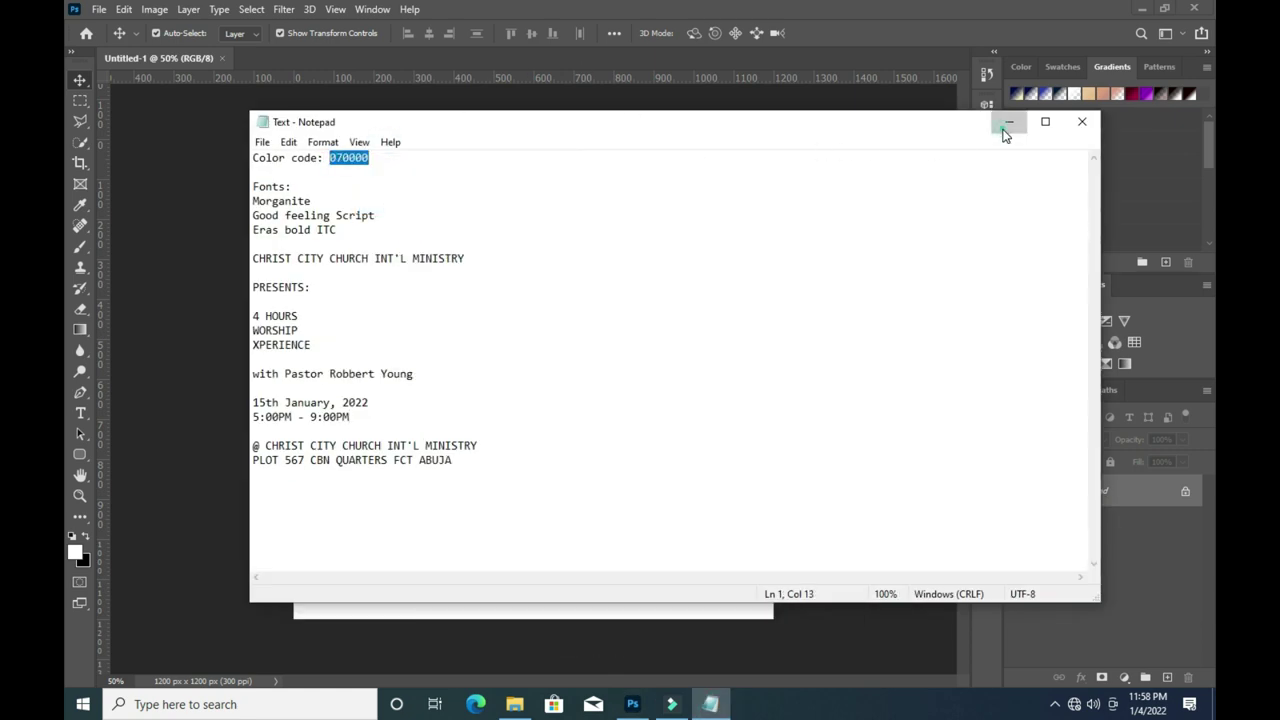
# Return to Photoshop and add a Solid Color fill layer.
pyautogui.click(1009, 121)
pyautogui.click(1124, 677)
pyautogui.click(1122, 394)
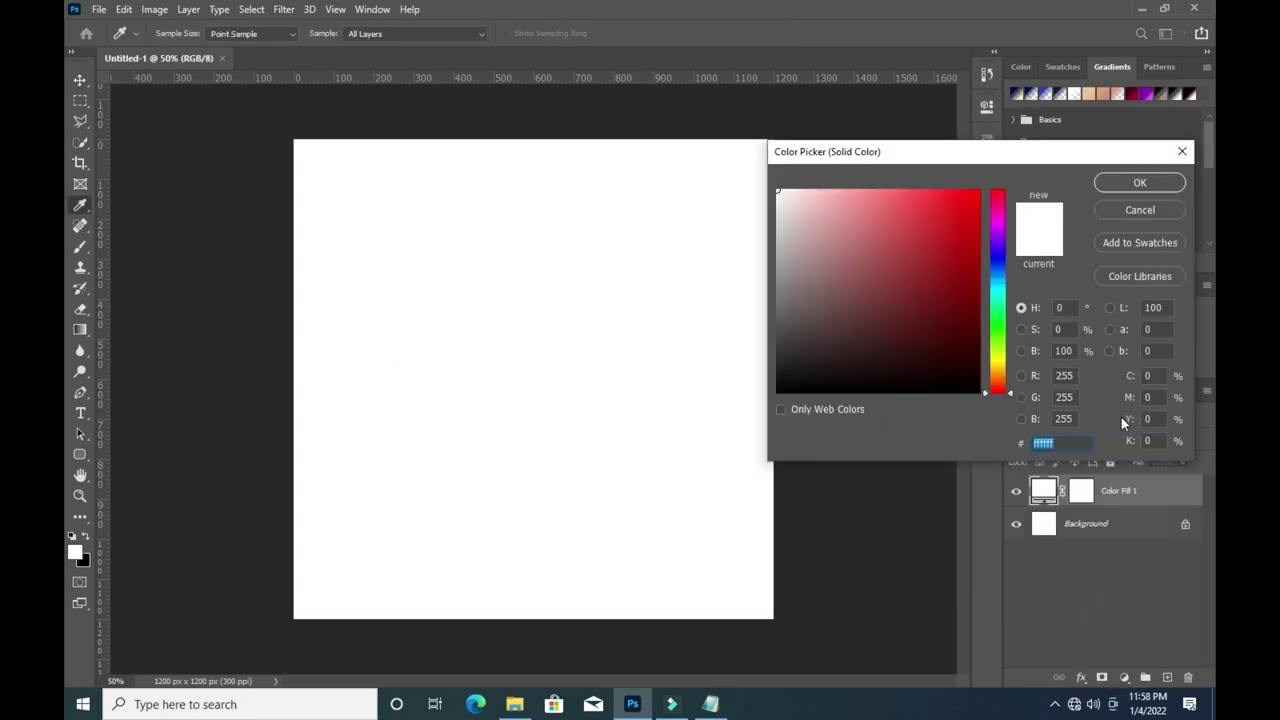
# Set the Solid Color fill to 070000 and add an empty Layer 1 above it.
pyautogui.hotkey('ctrl', 'v')
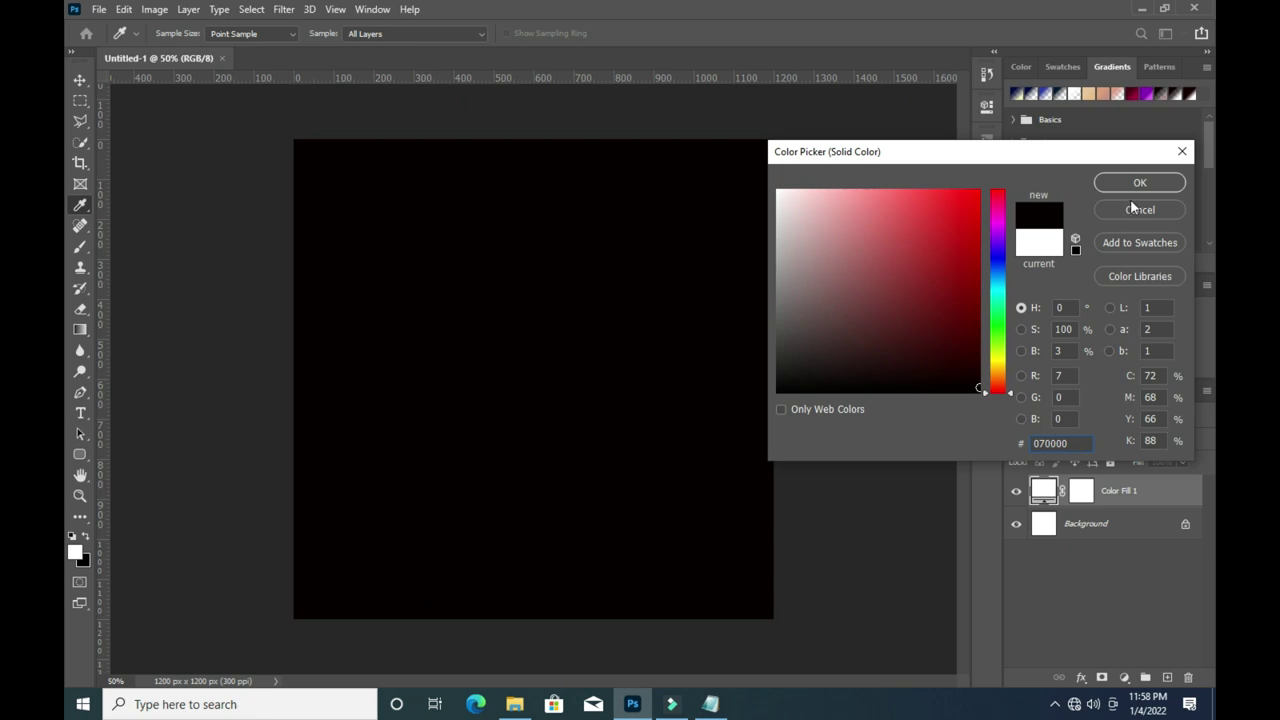
pyautogui.click(1138, 183)
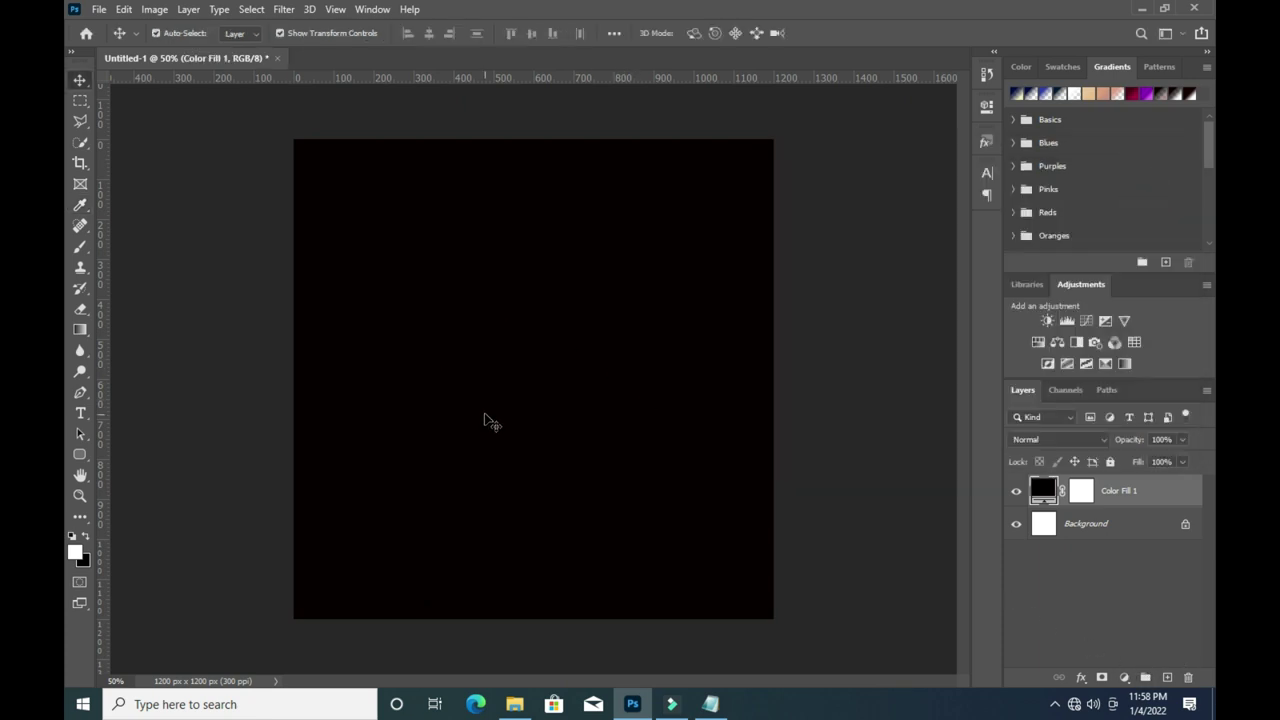
pyautogui.click(1166, 677)
# Paint a soft white 1100 px brush dab at the canvas centre.
pyautogui.click(80, 249)
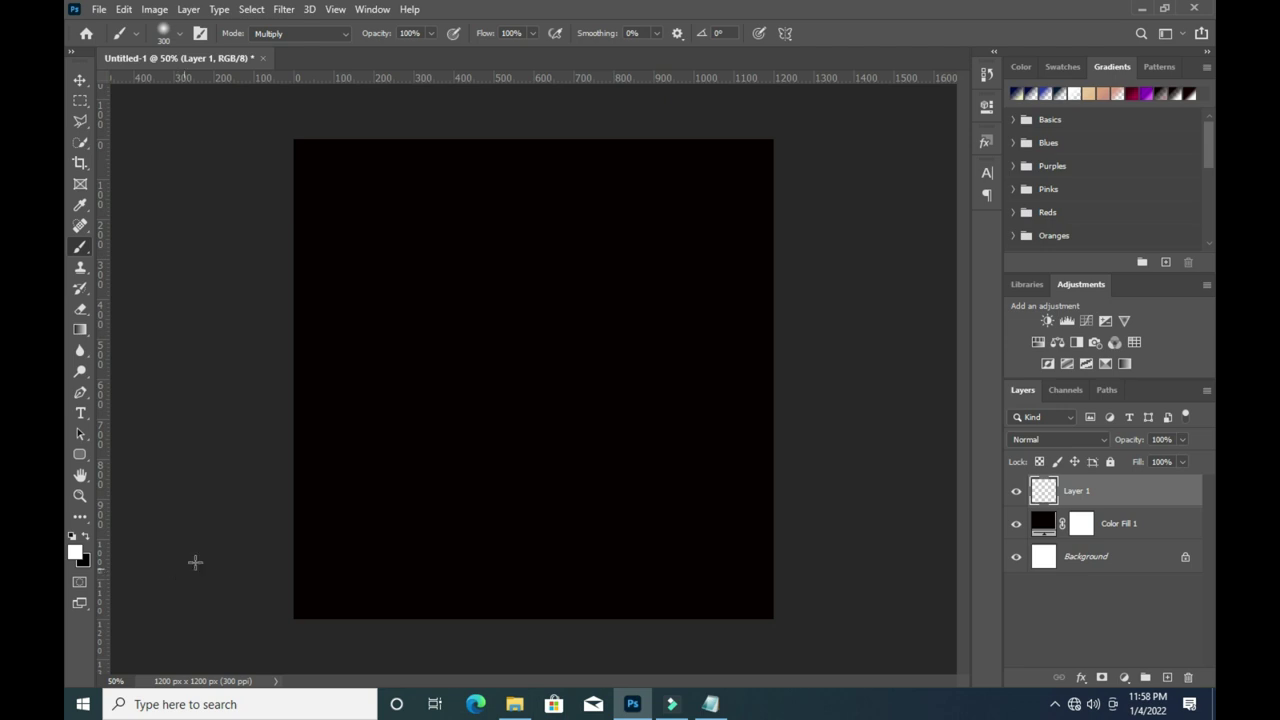
pyautogui.press(']')
pyautogui.press(']')
pyautogui.press(']')
pyautogui.press(']')
pyautogui.press(']')
pyautogui.press(']')
pyautogui.press(']')
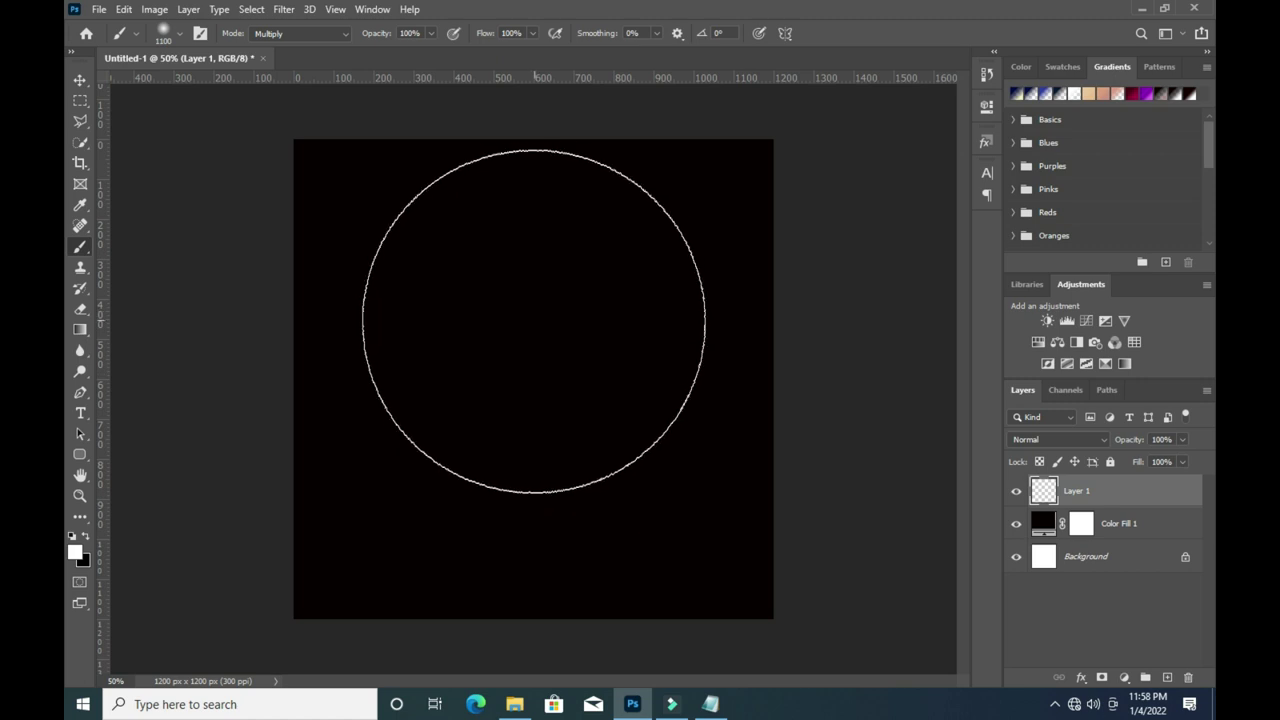
pyautogui.press(']')
pyautogui.press('[')
pyautogui.click(529, 331)
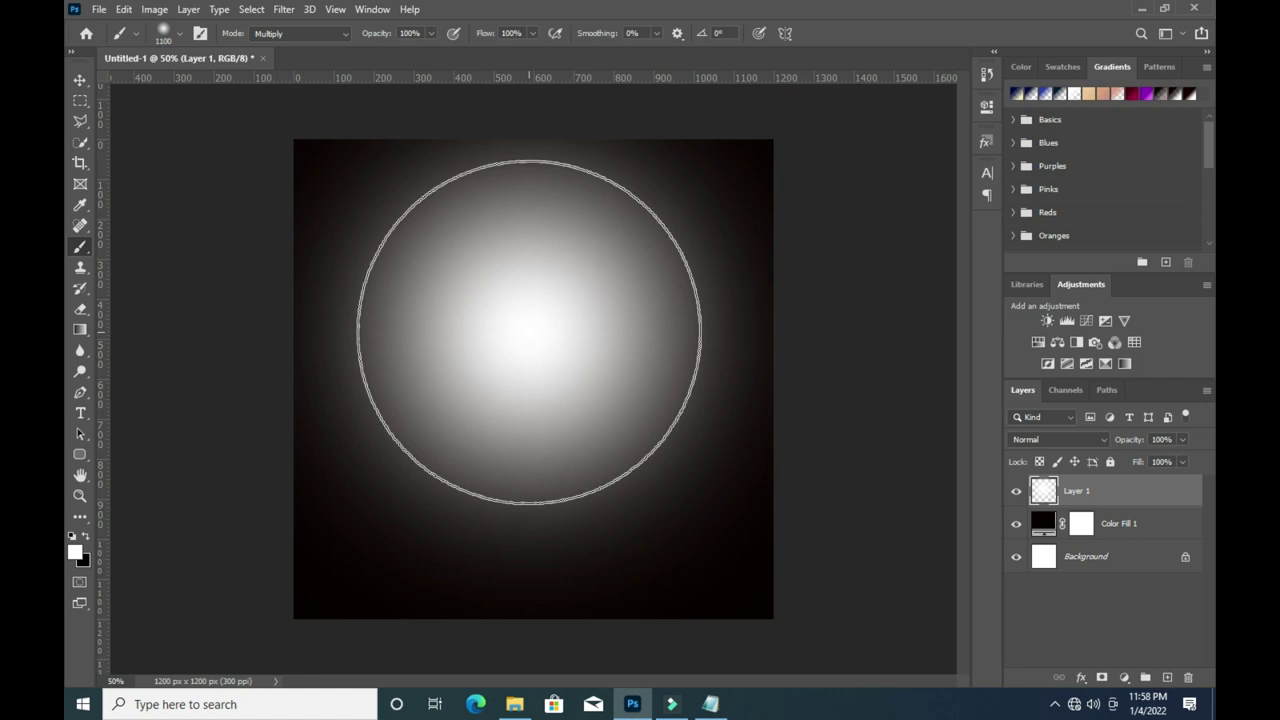
# Blend Layer 1 with Color Dodge and lower its opacity to 58%.
pyautogui.click(80, 82)
pyautogui.click(1075, 440)
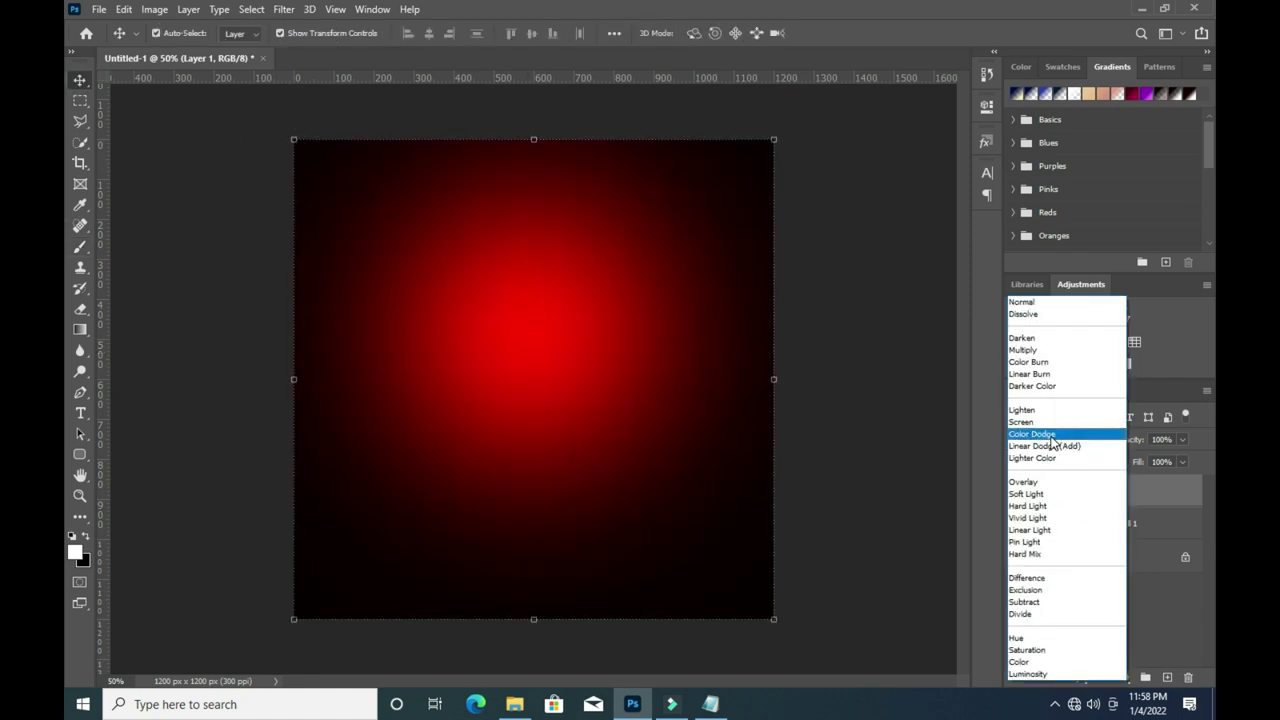
pyautogui.click(1034, 436)
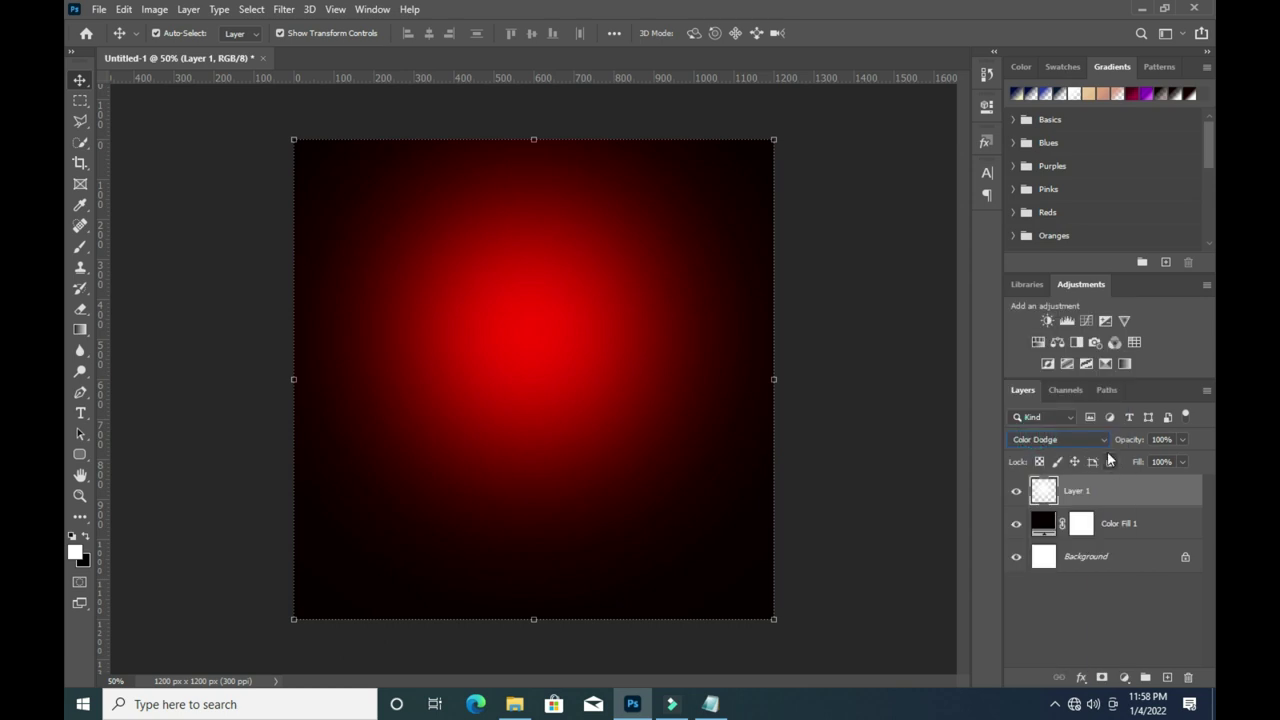
pyautogui.moveTo(1135, 444); pyautogui.dragTo(1125, 445)
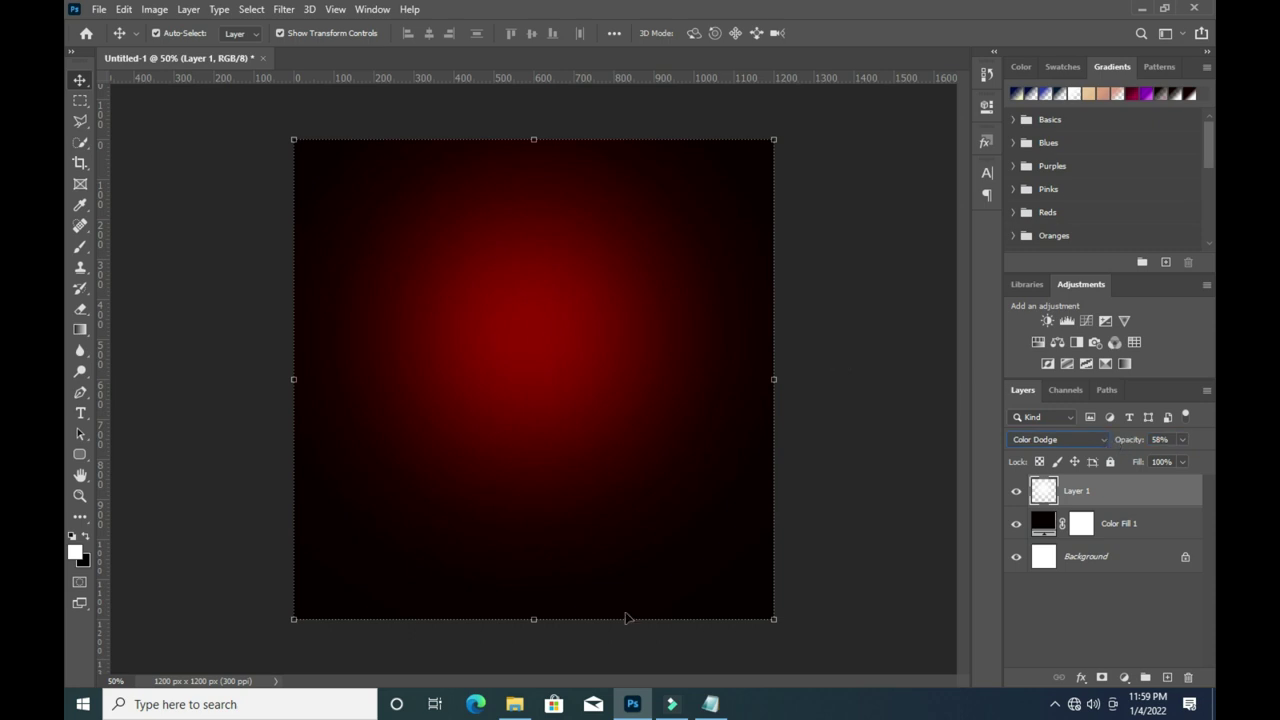
# Place the CHRIST CITY LOGO file and scale it down to a small badge.
pyautogui.click(514, 704)
pyautogui.click(925, 305)
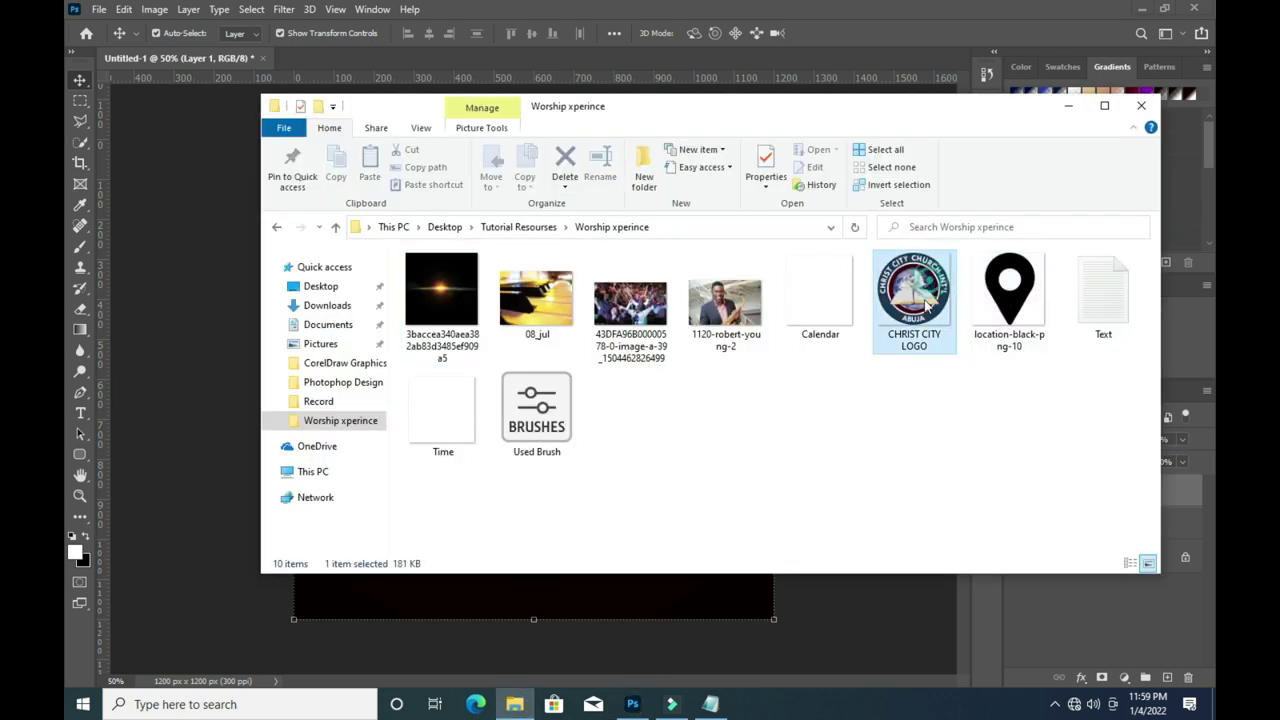
pyautogui.click(637, 606)
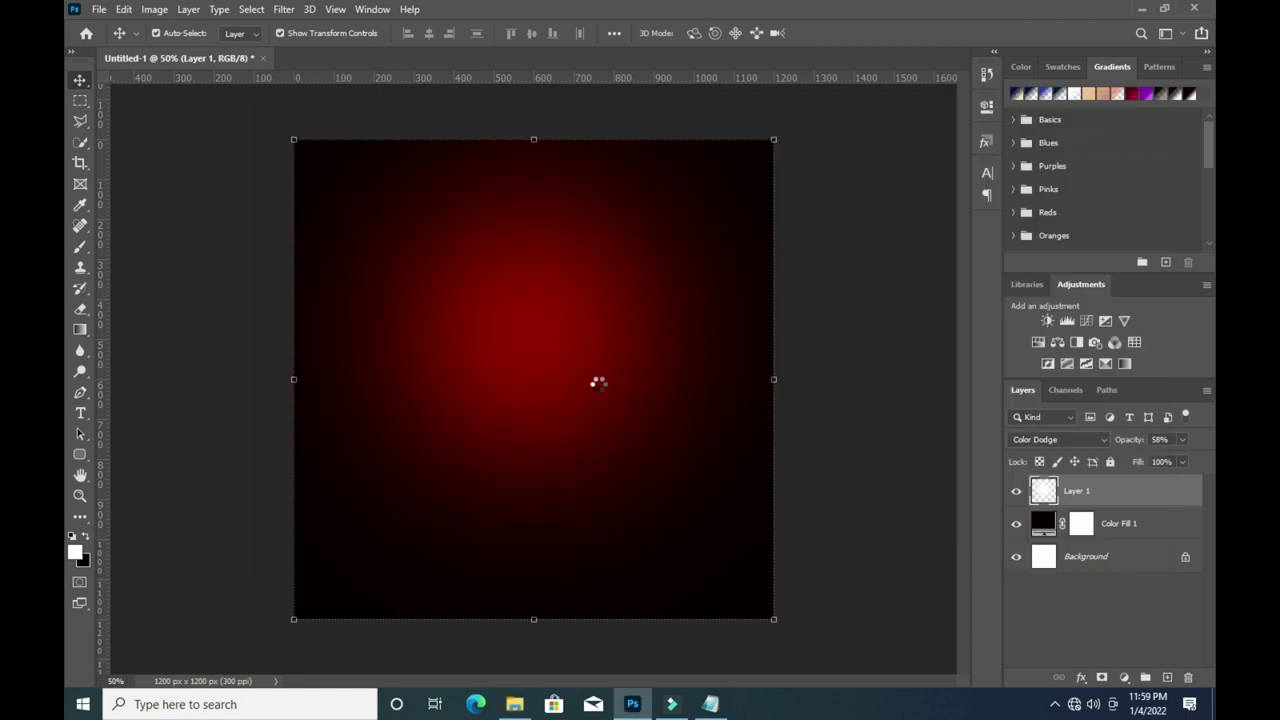
pyautogui.moveTo(698, 544)
pyautogui.mouseDown()
pyautogui.moveTo(478, 261)
pyautogui.moveTo(413, 242)
pyautogui.moveTo(533, 175)
pyautogui.mouseUp()
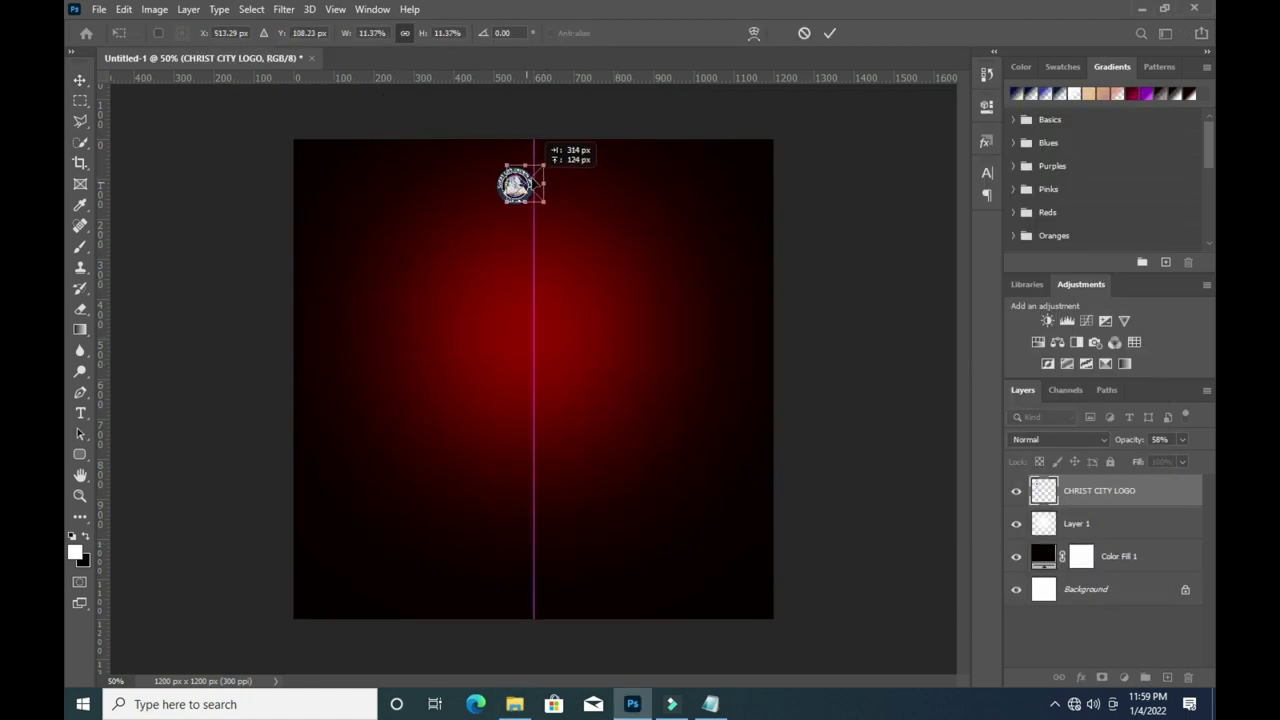
pyautogui.click(830, 33)
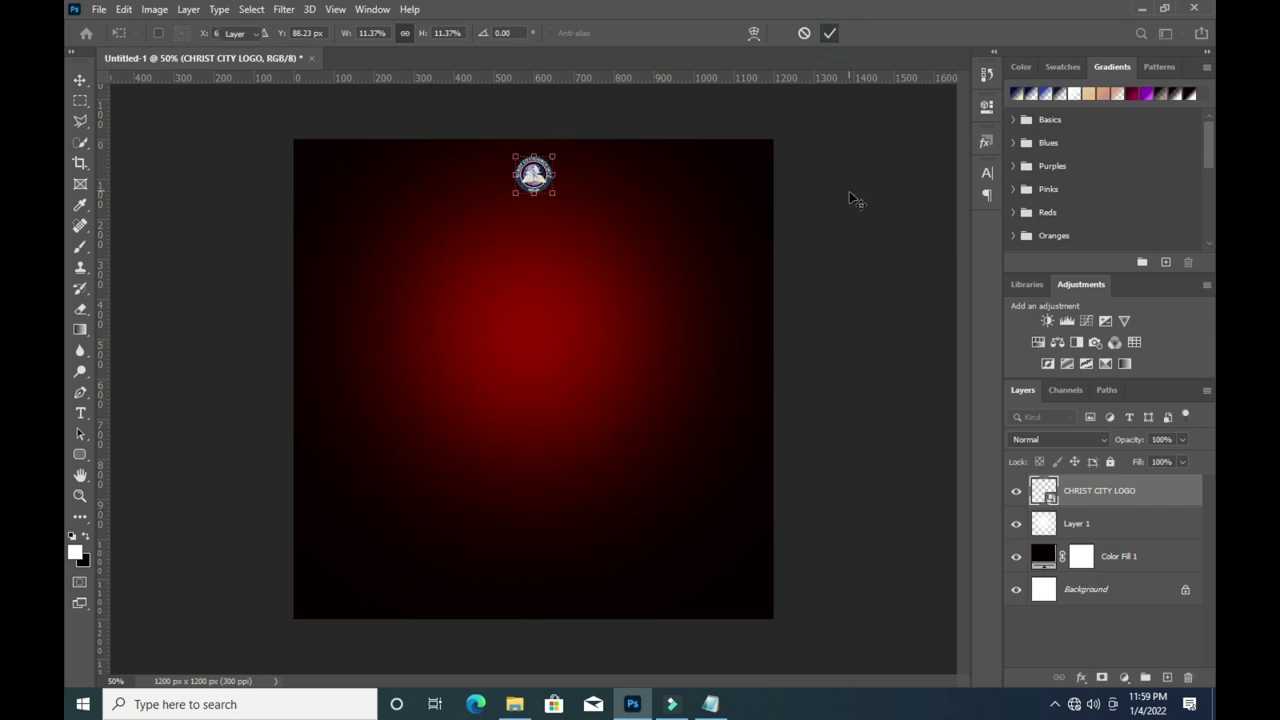
# Move the logo into the canvas's top-right corner.
pyautogui.moveTo(553, 191); pyautogui.dragTo(610, 190)
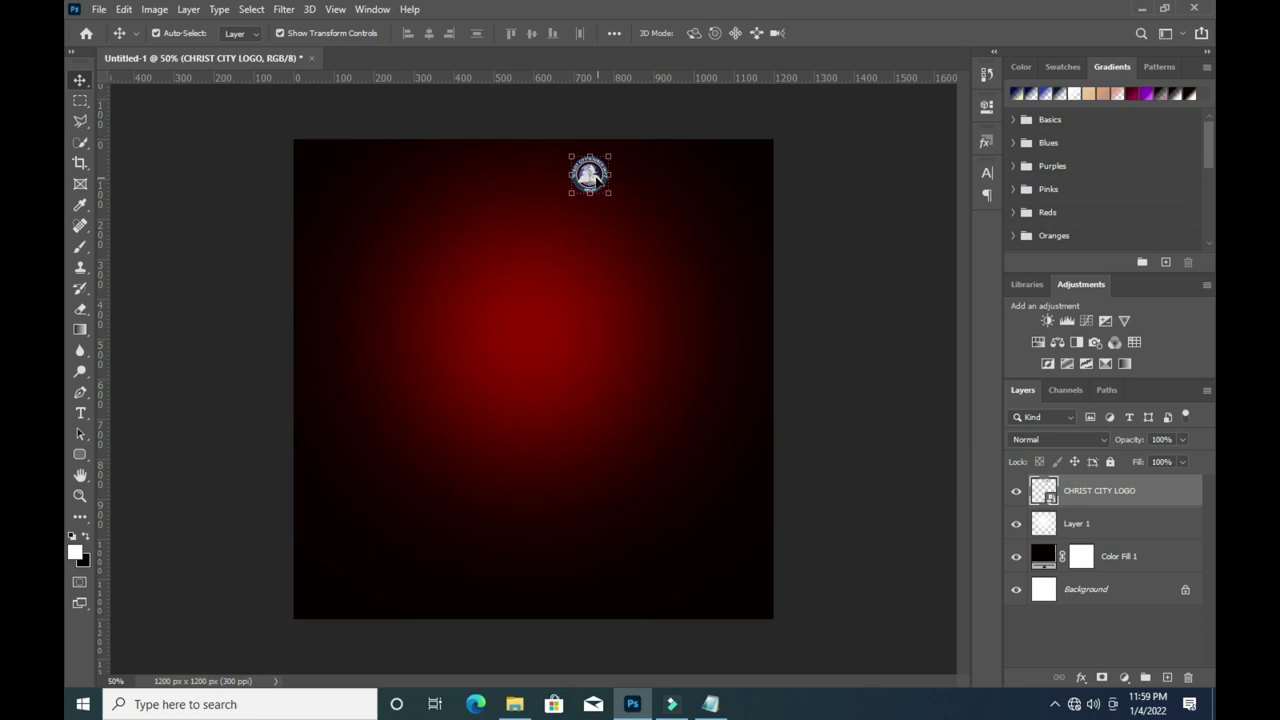
pyautogui.moveTo(592, 178); pyautogui.dragTo(729, 176)
pyautogui.click(883, 190)
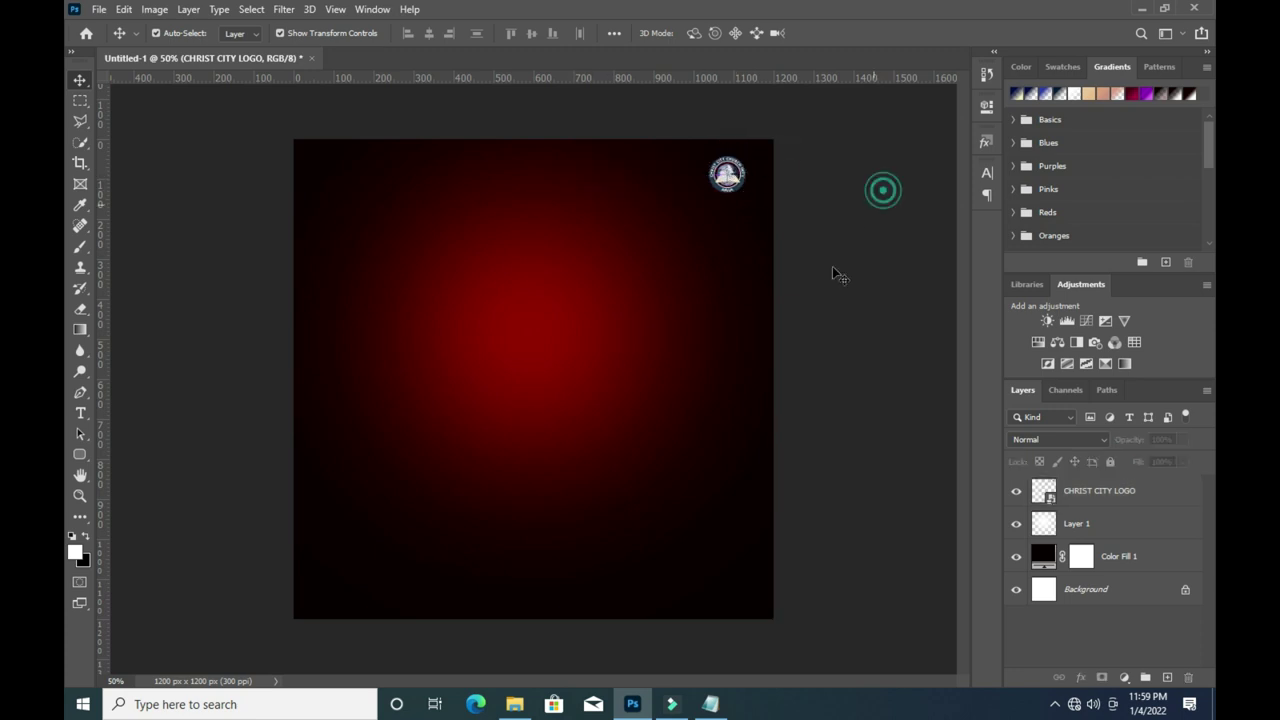
# Drag the 43DFA crowd photo from File Explorer onto the canvas.
pyautogui.click(711, 704)
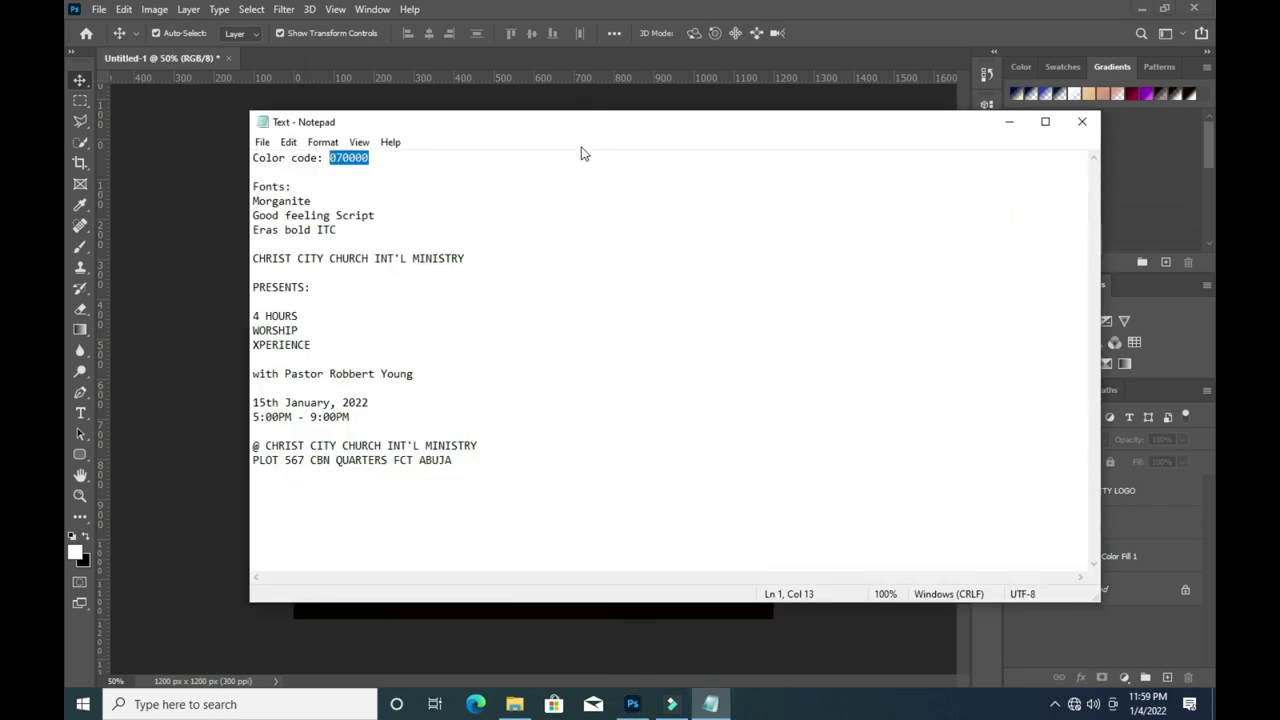
pyautogui.click(1003, 126)
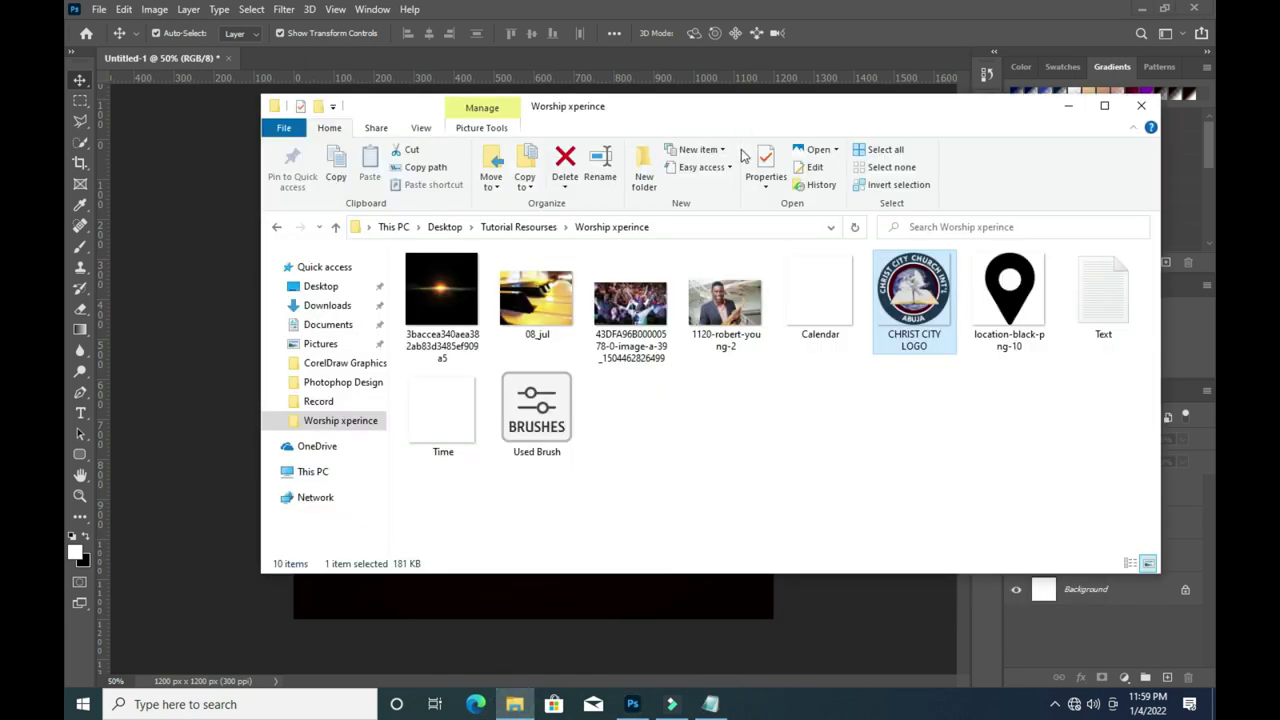
pyautogui.moveTo(630, 305); pyautogui.dragTo(660, 630)
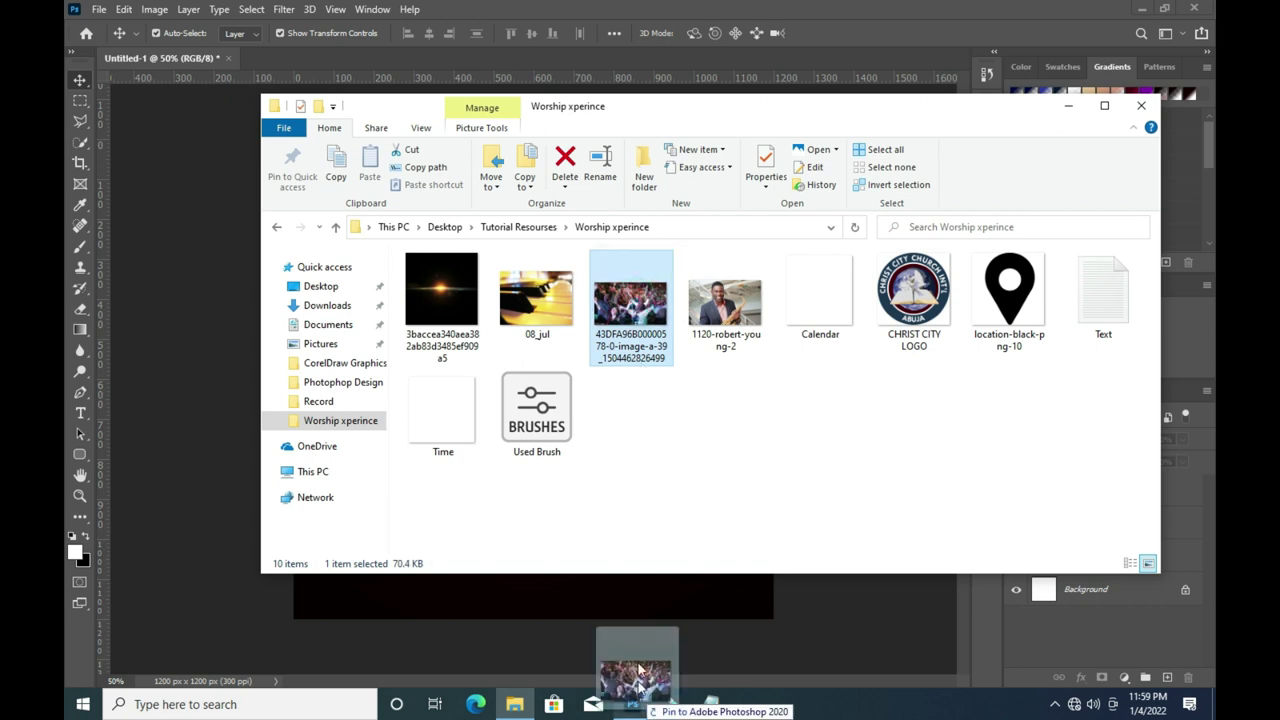
pyautogui.moveTo(641, 700); pyautogui.dragTo(533, 410)
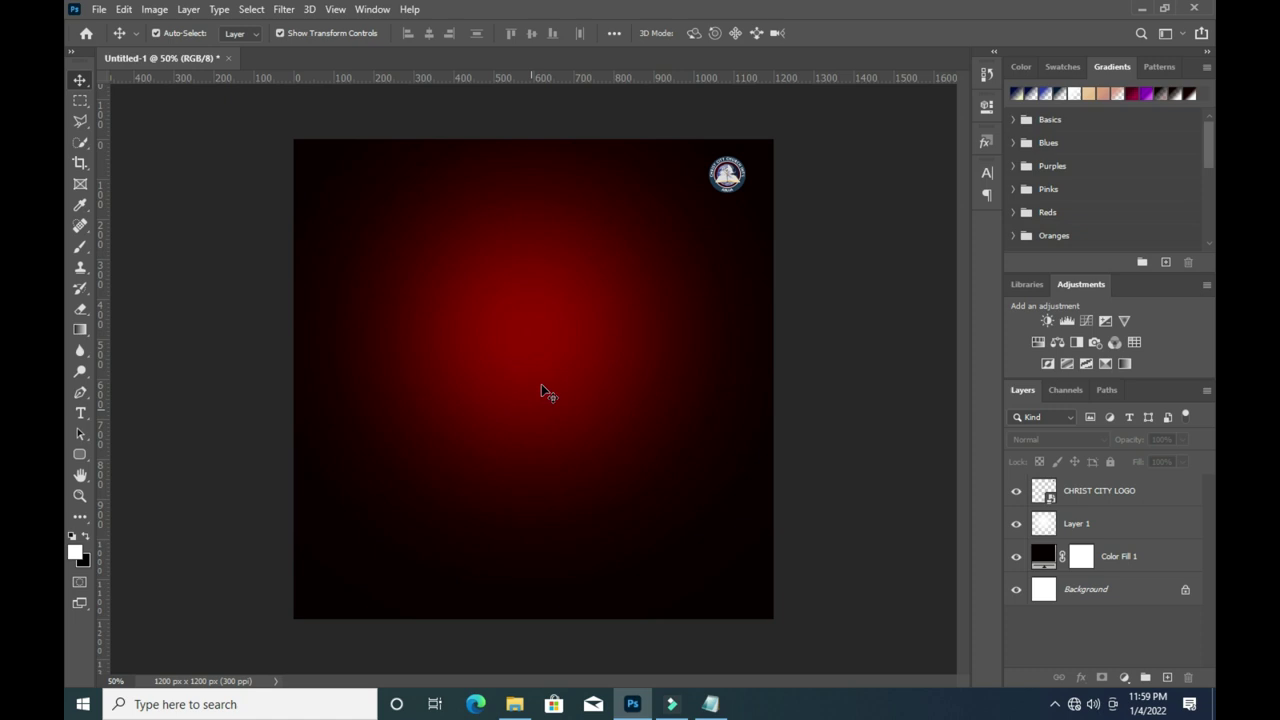
pyautogui.moveTo(541, 386); pyautogui.dragTo(541, 387)
# Move the crowd photo to the top edge and enlarge it to span the canvas width.
pyautogui.moveTo(535, 268); pyautogui.dragTo(535, 174)
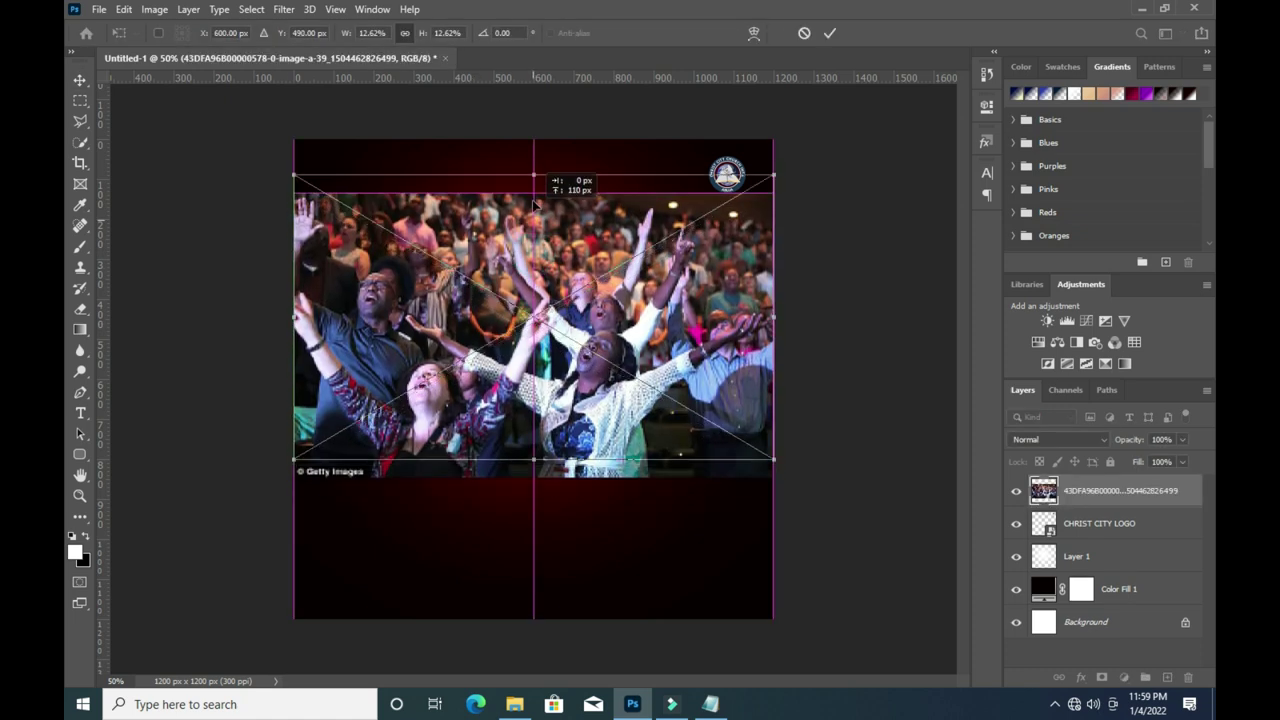
pyautogui.click(829, 33)
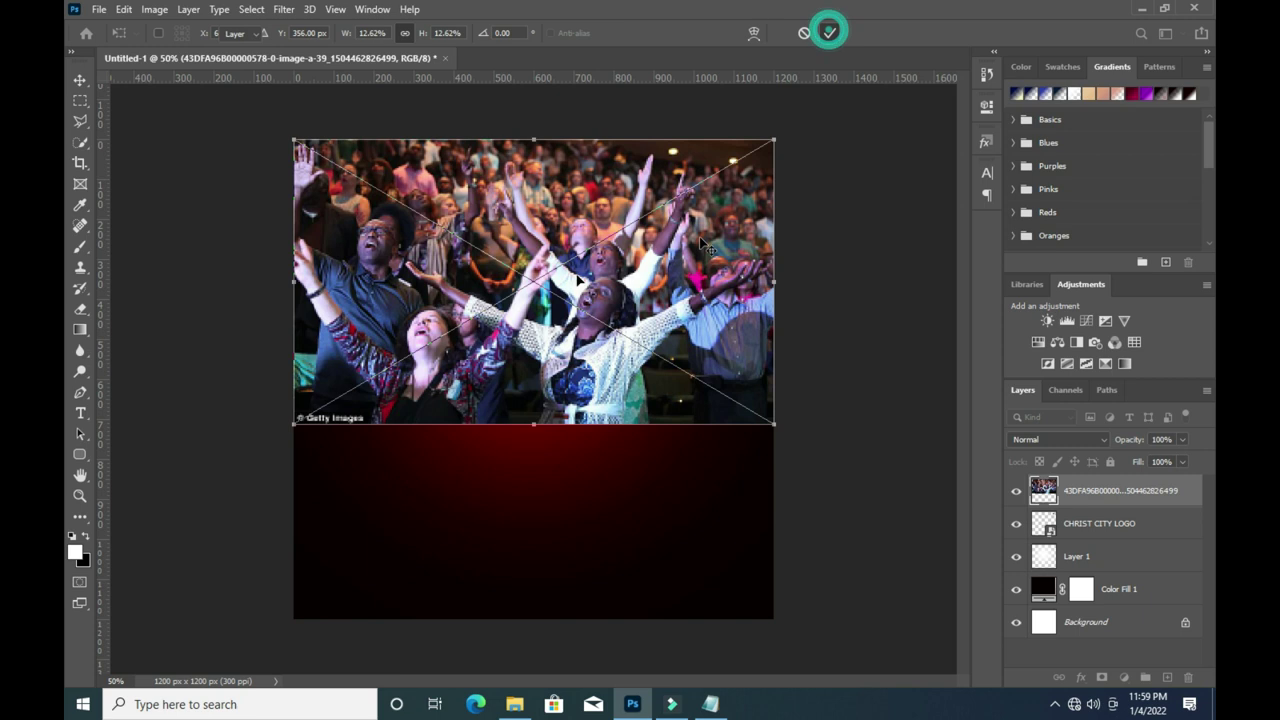
pyautogui.click(535, 140)
pyautogui.moveTo(535, 140); pyautogui.dragTo(535, 127)
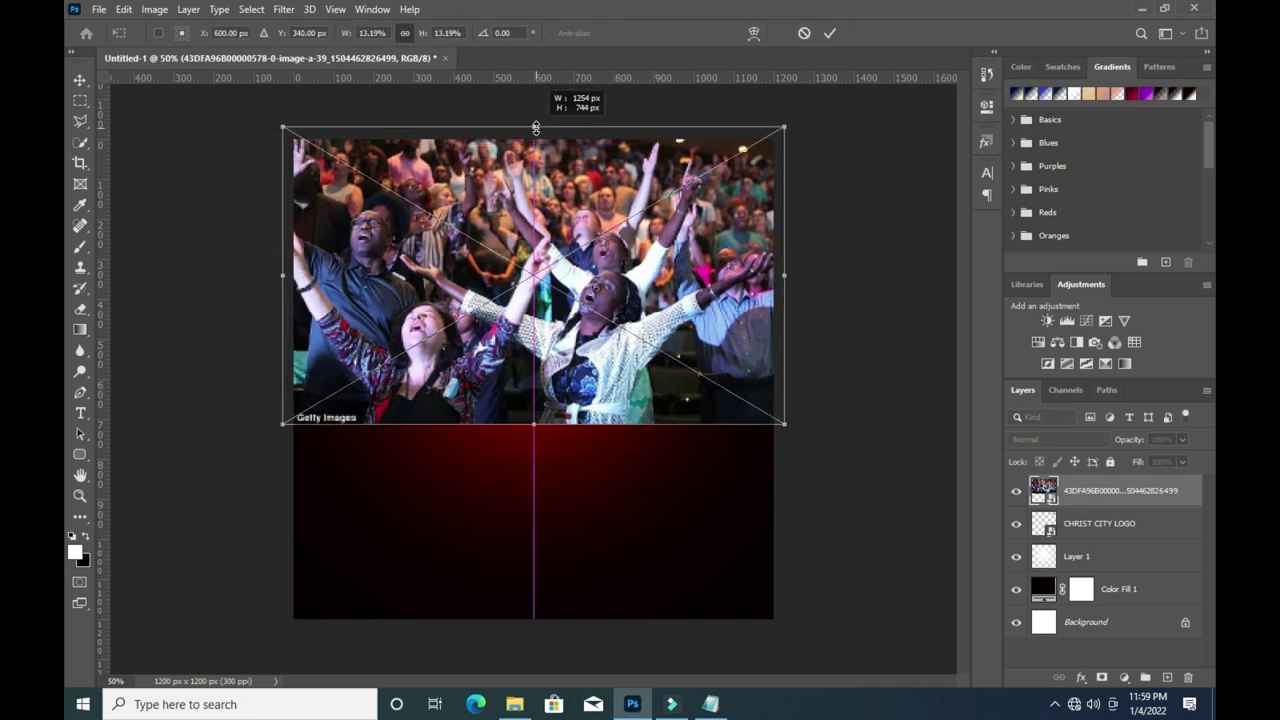
pyautogui.click(829, 33)
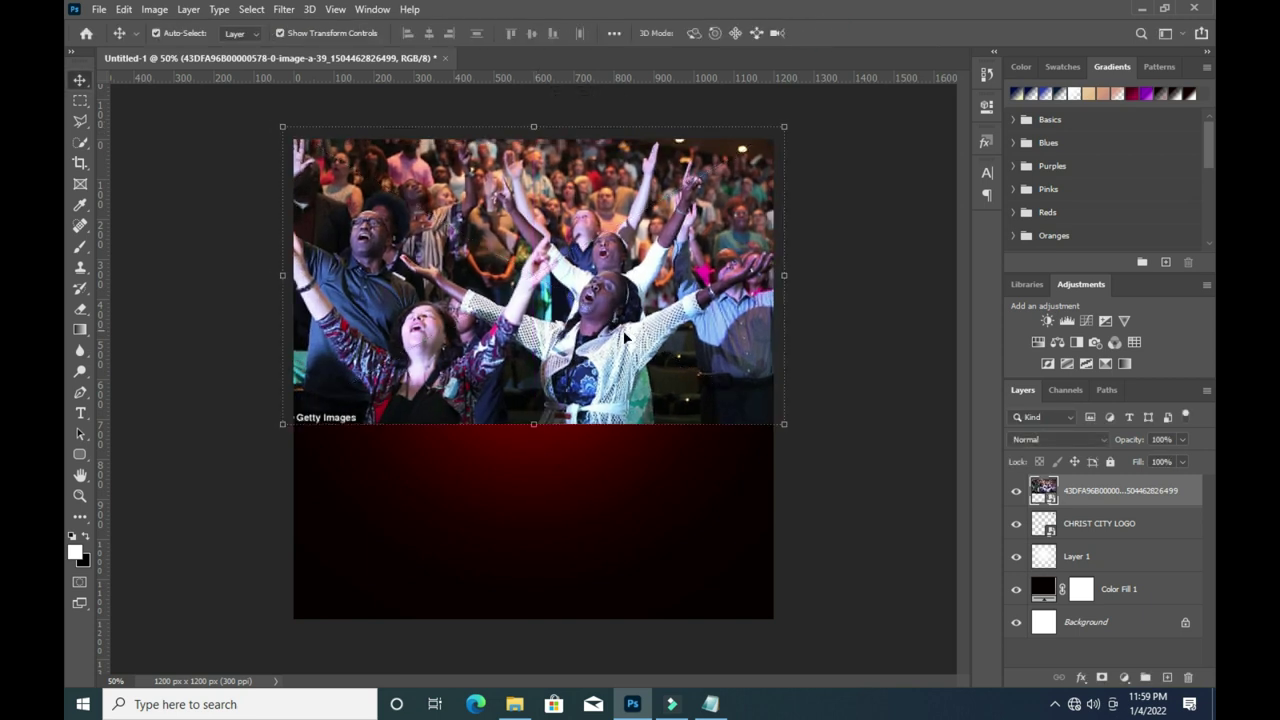
# Set the crowd photo to Color Dodge at a lower opacity.
pyautogui.click(1063, 442)
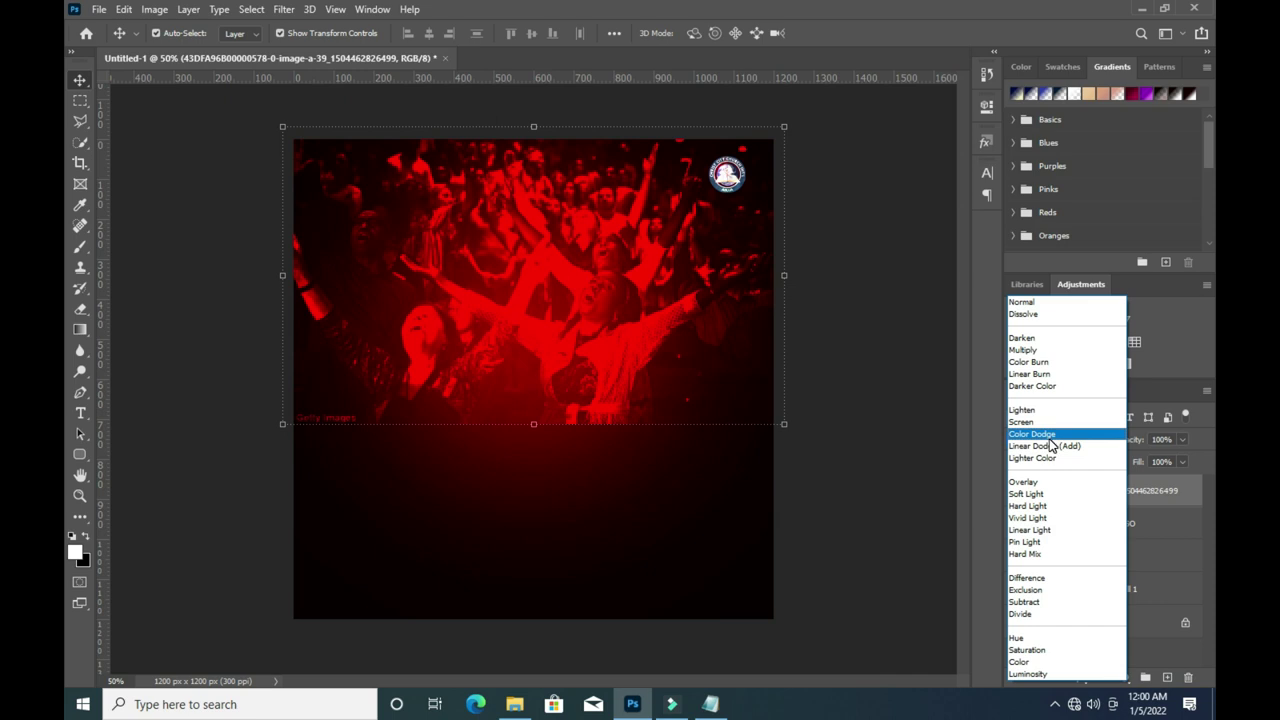
pyautogui.click(1051, 445)
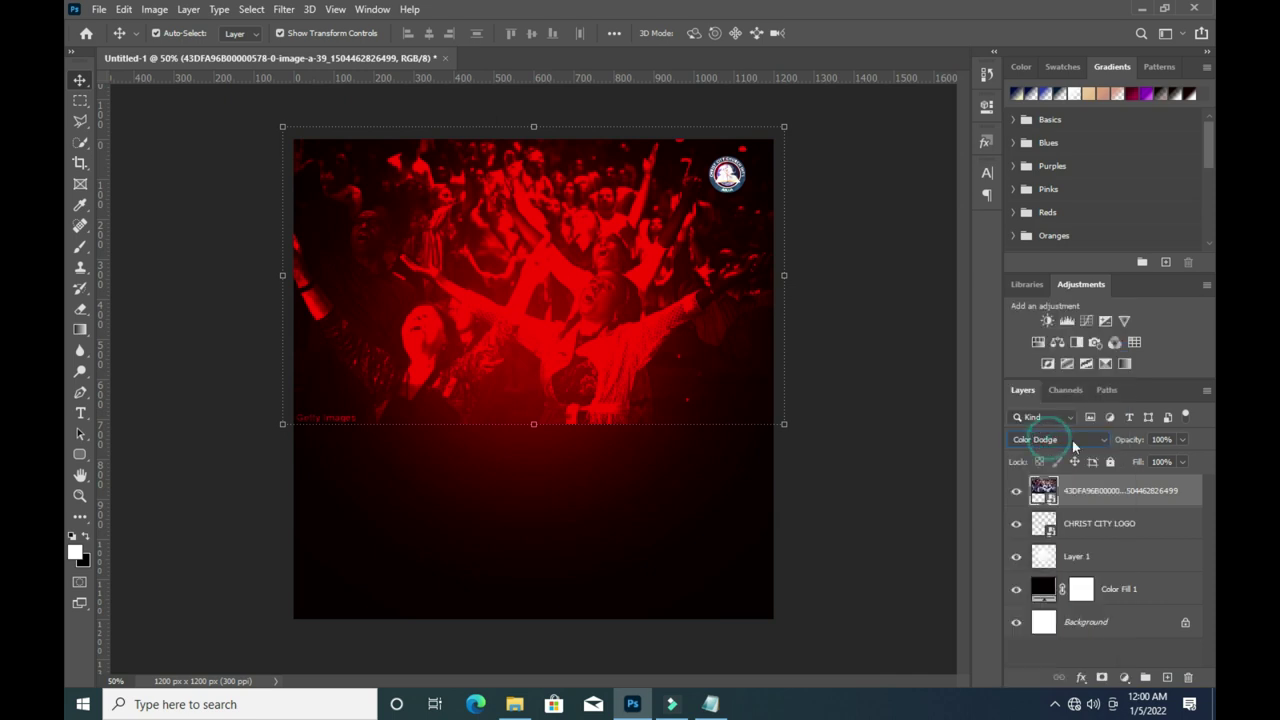
pyautogui.moveTo(1138, 444); pyautogui.dragTo(1125, 447)
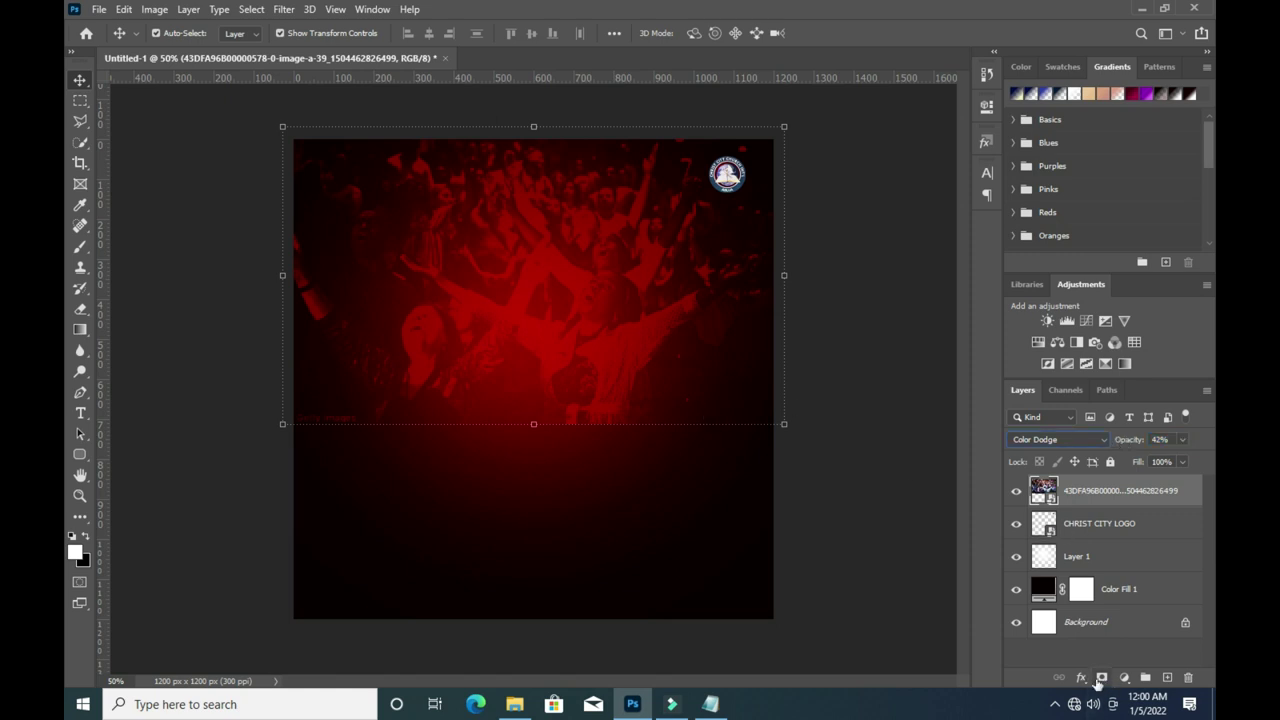
# Add a layer mask with a gradient fading the crowd photo toward the bottom.
pyautogui.click(1101, 677)
pyautogui.click(79, 331)
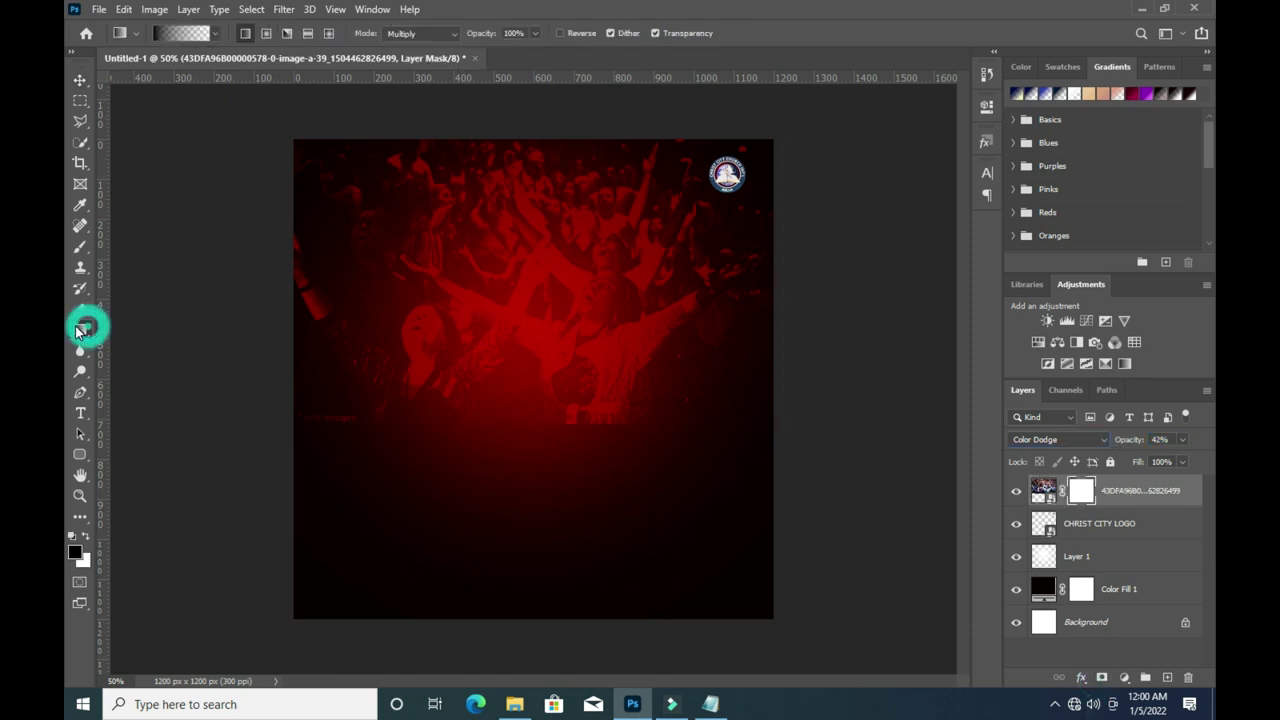
pyautogui.moveTo(529, 457); pyautogui.dragTo(527, 338)
pyautogui.moveTo(526, 477); pyautogui.dragTo(525, 292)
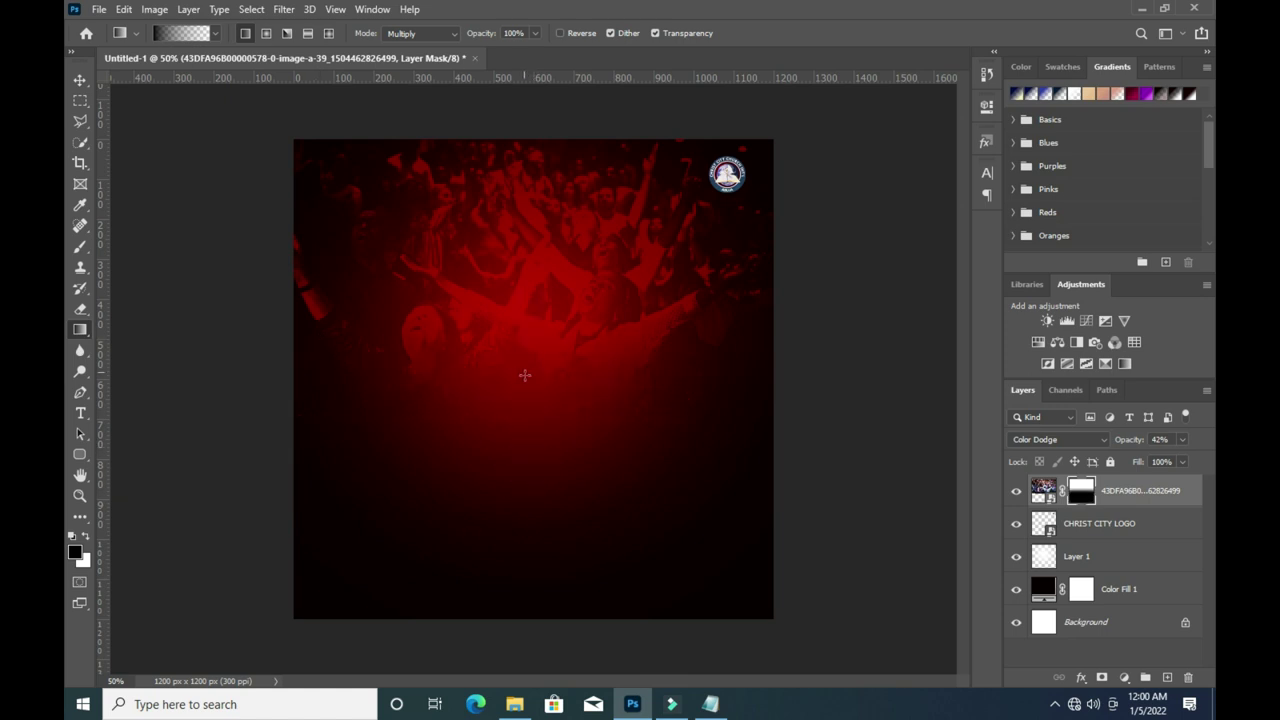
# Blend the crowd photo with Lighter Color at 18% opacity.
pyautogui.click(79, 81)
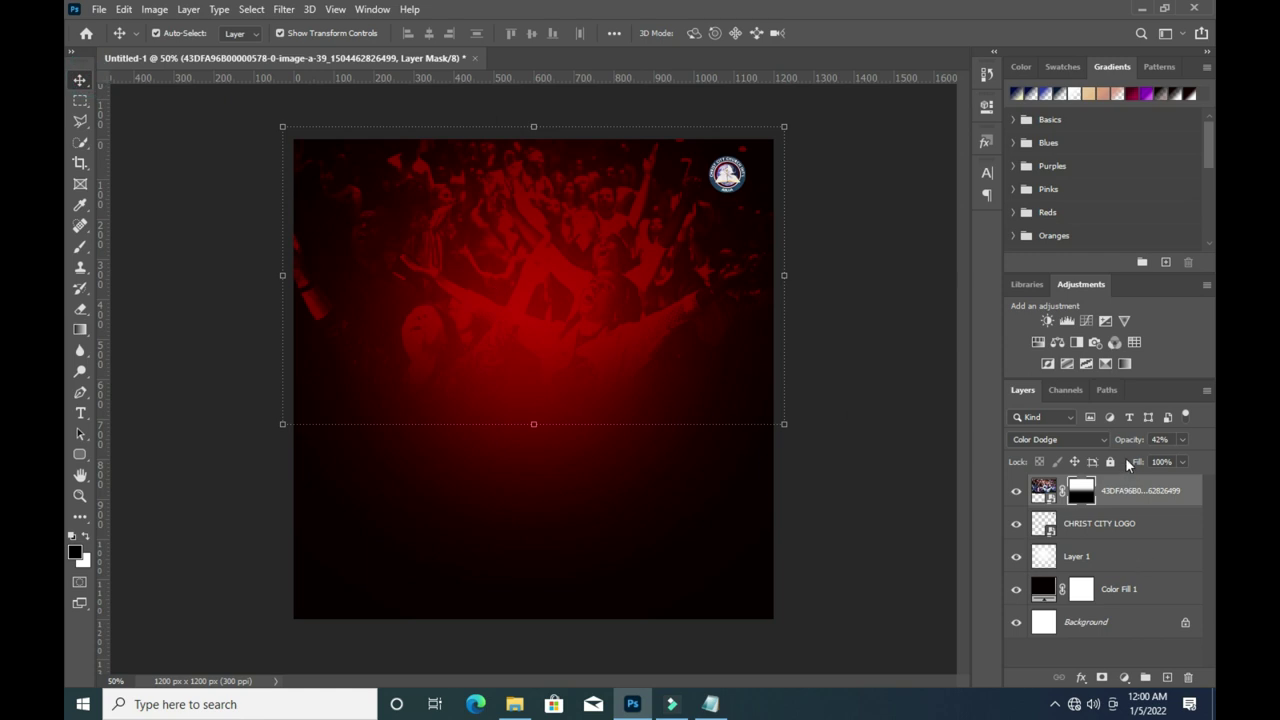
pyautogui.moveTo(1131, 443); pyautogui.dragTo(1128, 443)
pyautogui.click(1076, 440)
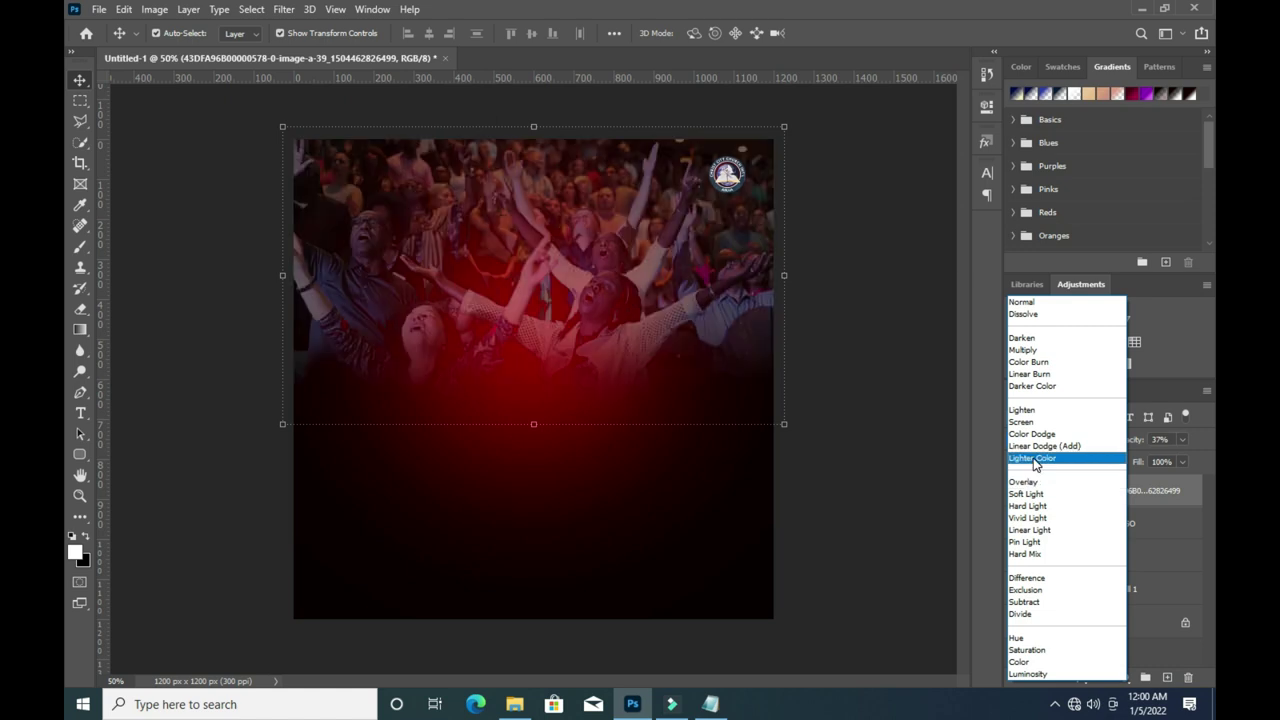
pyautogui.click(1035, 460)
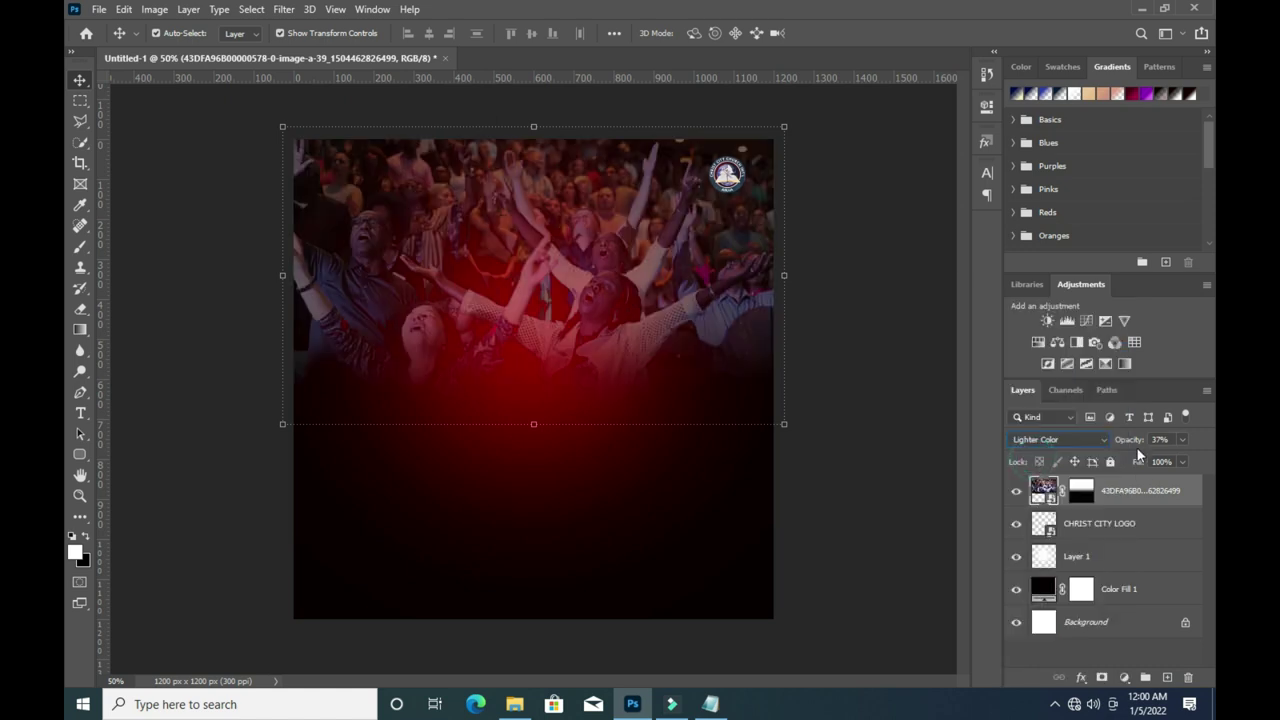
pyautogui.moveTo(1136, 440); pyautogui.dragTo(1118, 443)
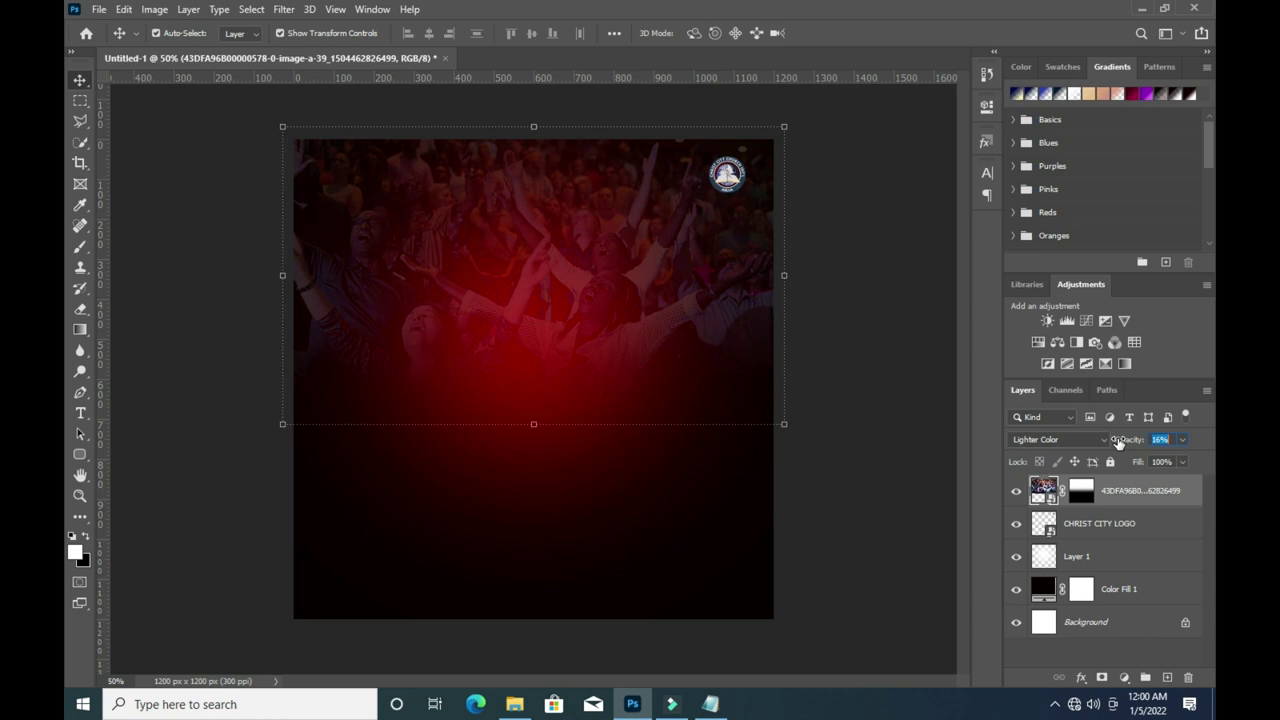
pyautogui.click(850, 438)
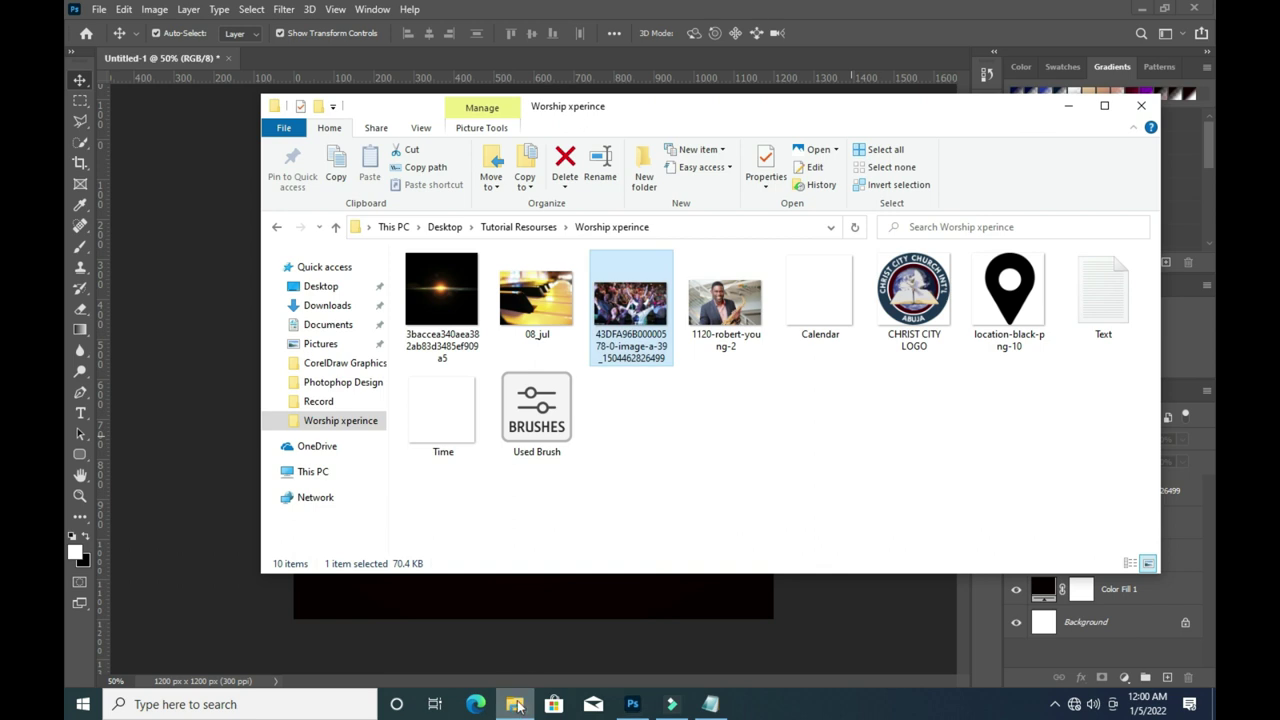
# Place the 08_jul piano photo, shrunk and positioned at lower left.
pyautogui.click(514, 704)
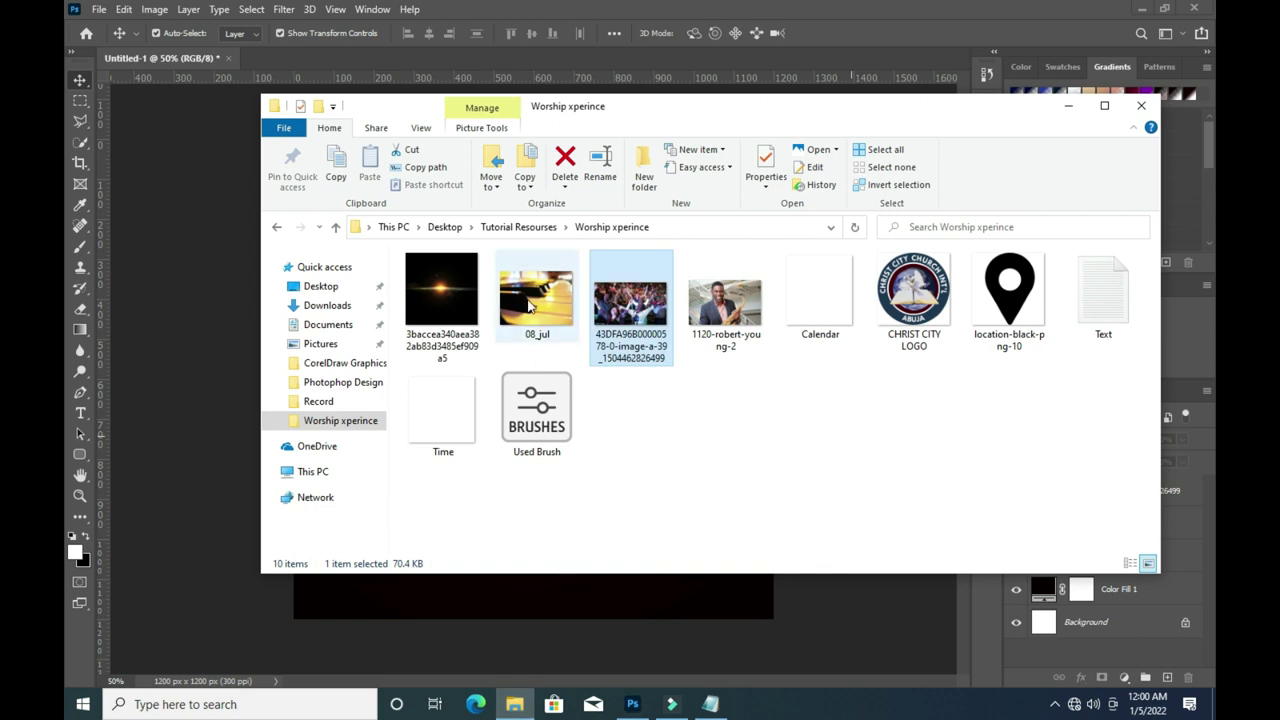
pyautogui.click(588, 586)
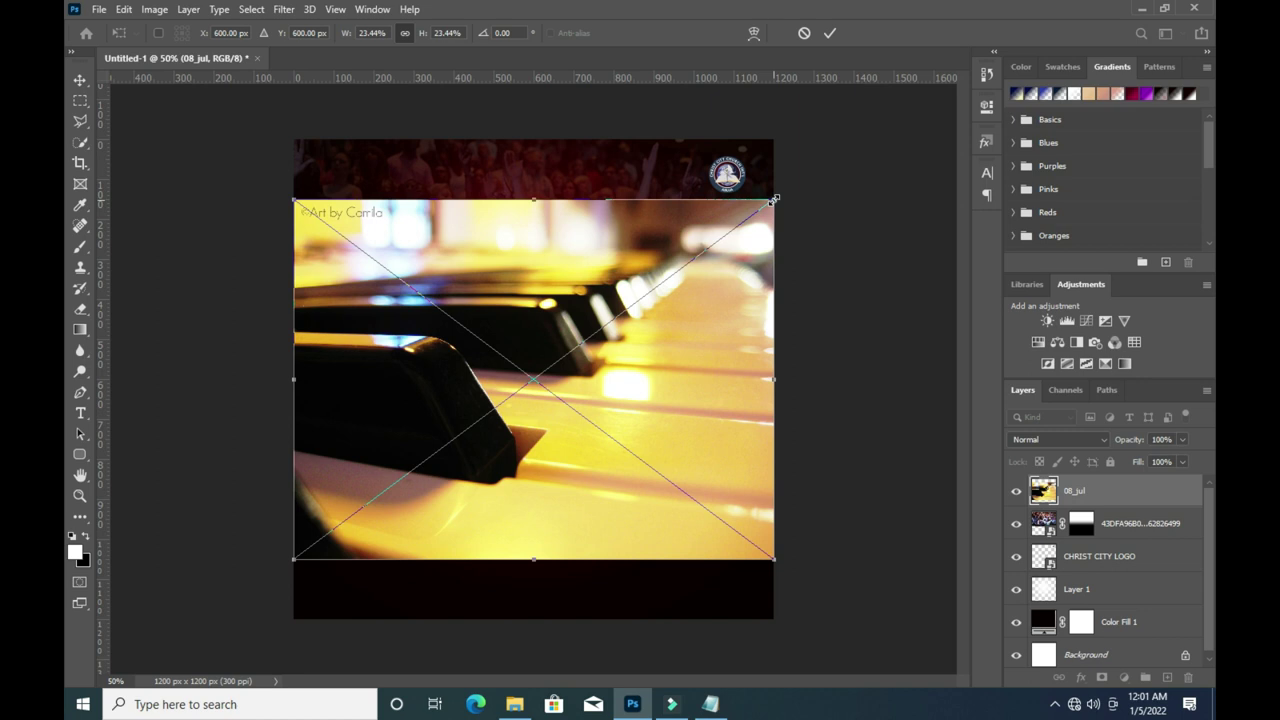
pyautogui.moveTo(772, 200); pyautogui.dragTo(537, 374)
pyautogui.moveTo(433, 406); pyautogui.dragTo(409, 344)
pyautogui.click(837, 33)
# Blend the piano photo with Overlay and fade its edges with a gradient mask.
pyautogui.click(1045, 440)
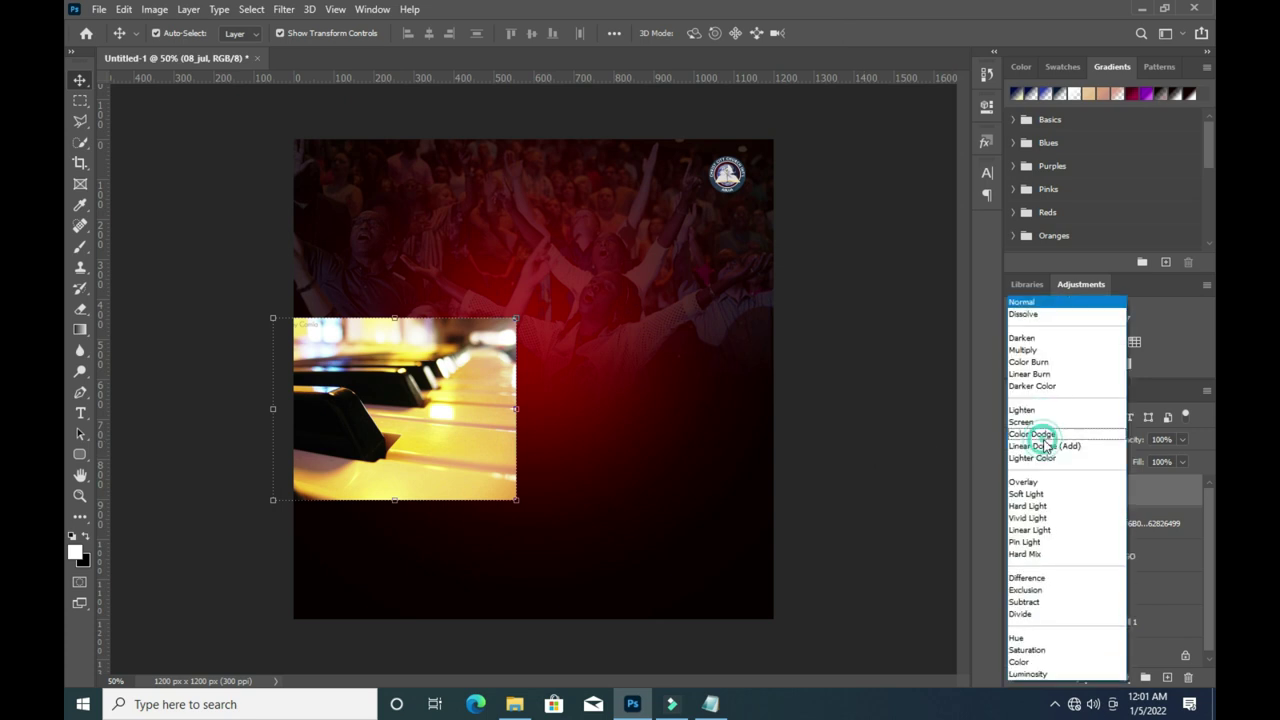
pyautogui.click(1044, 485)
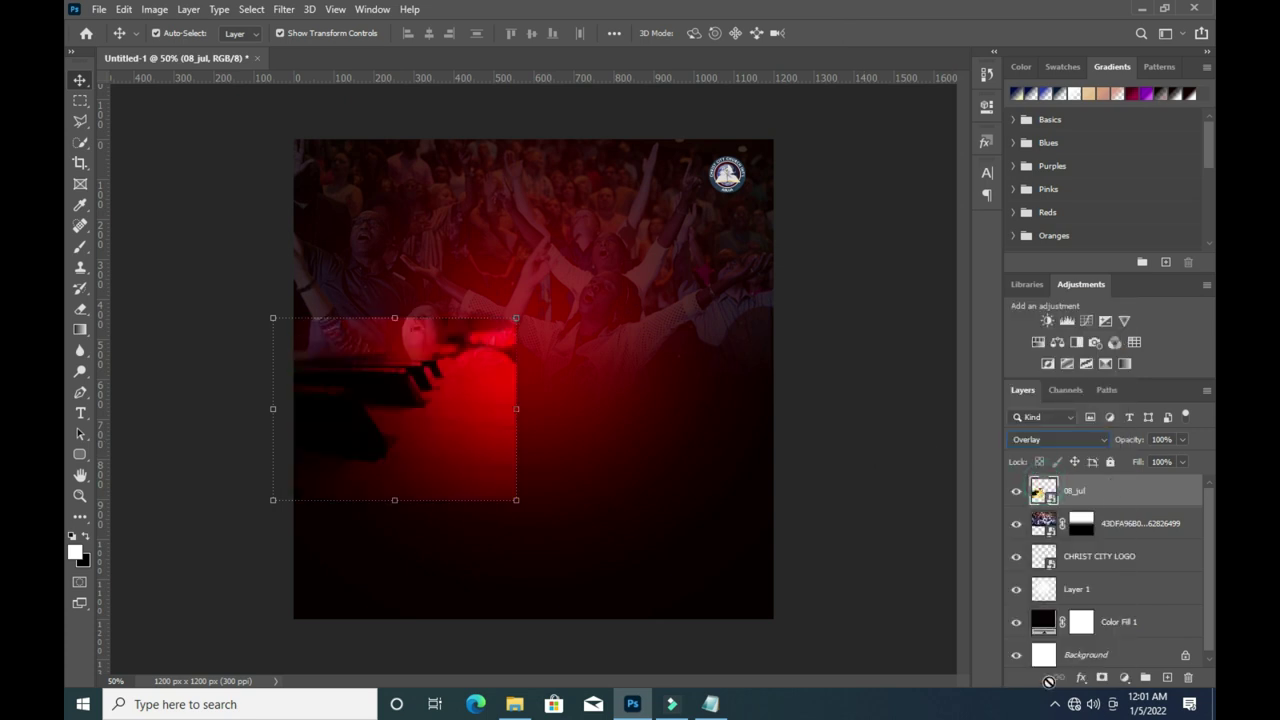
pyautogui.click(1101, 678)
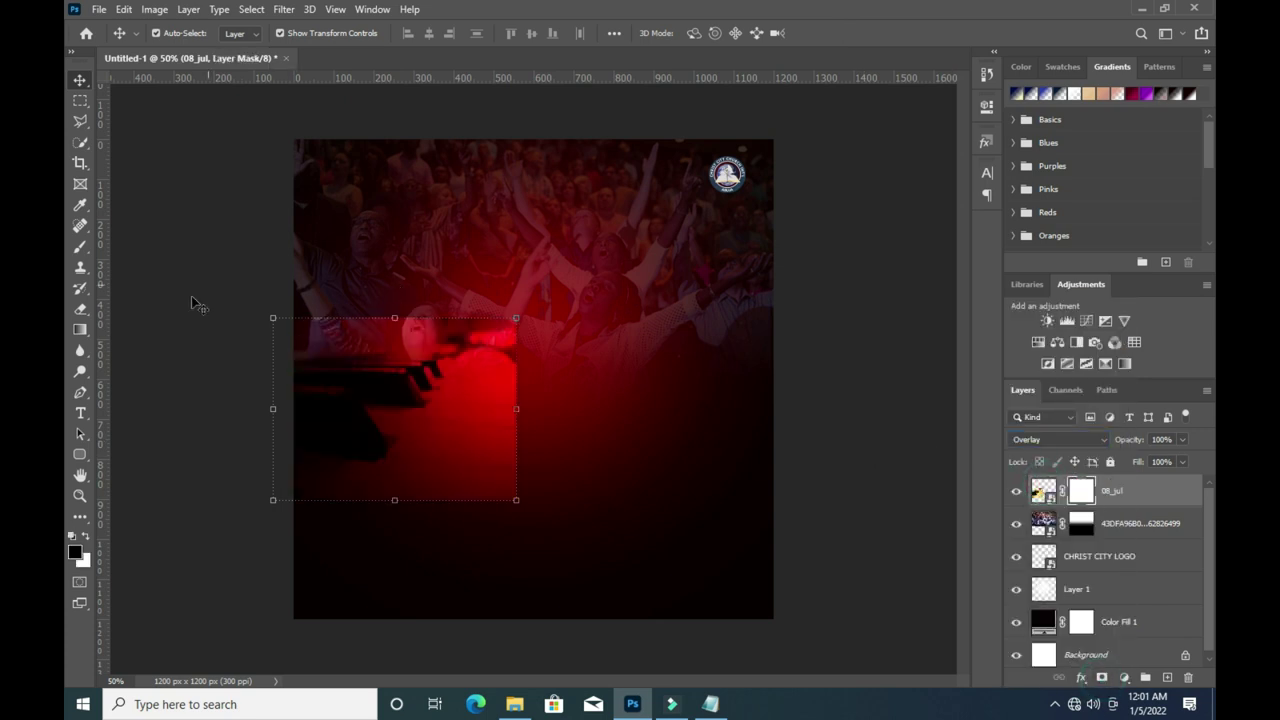
pyautogui.click(80, 329)
pyautogui.moveTo(434, 402); pyautogui.dragTo(573, 402)
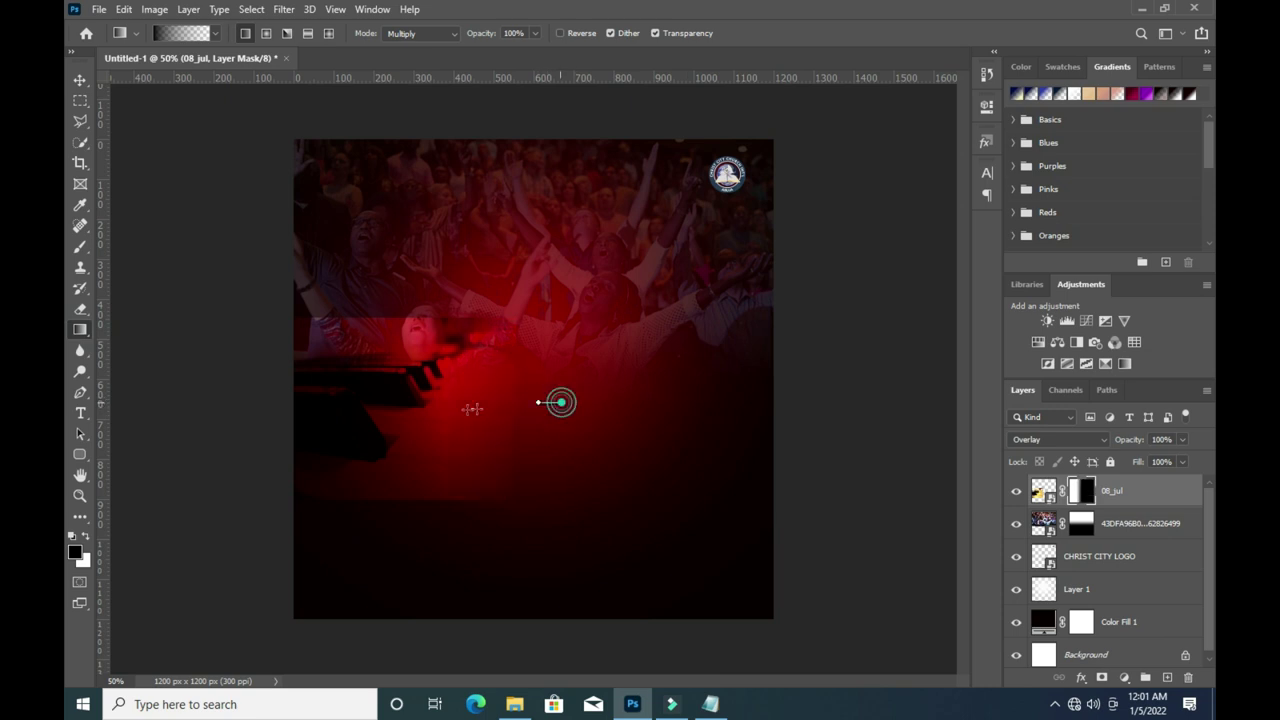
pyautogui.moveTo(431, 444)
pyautogui.mouseDown()
pyautogui.moveTo(422, 544)
pyautogui.moveTo(395, 533)
pyautogui.moveTo(417, 240)
pyautogui.mouseUp()
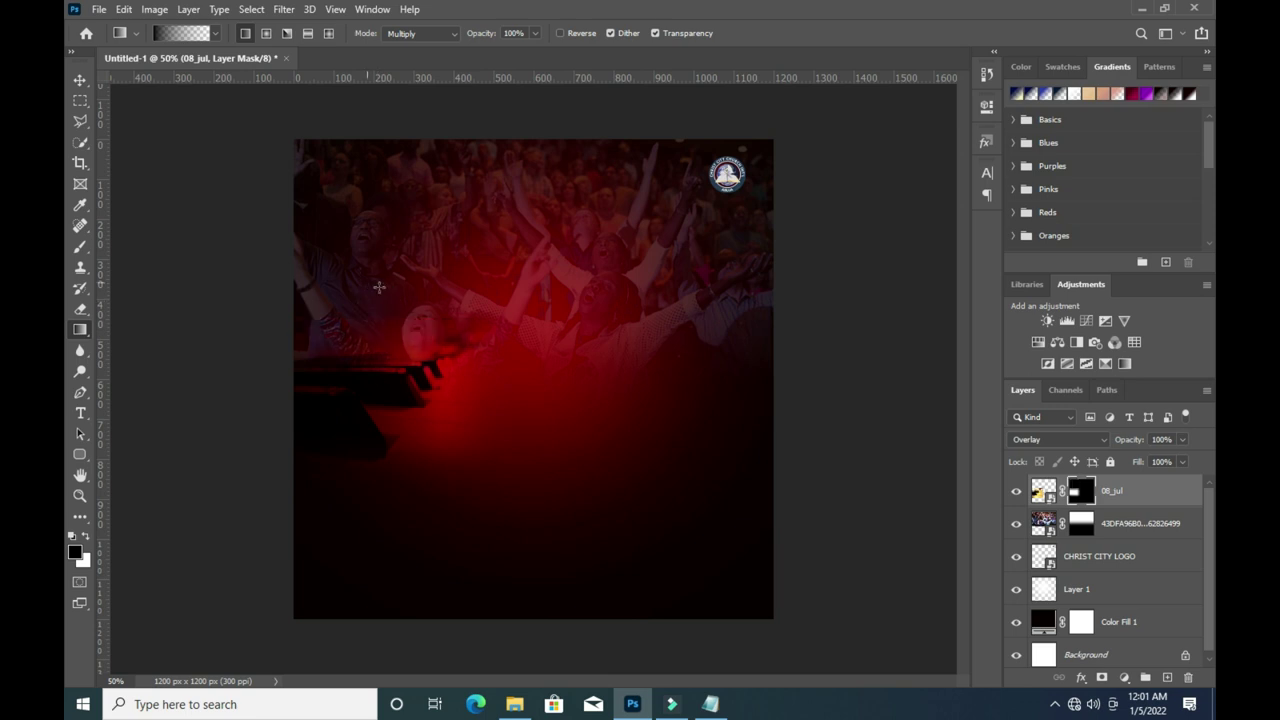
pyautogui.moveTo(372, 372); pyautogui.dragTo(372, 286)
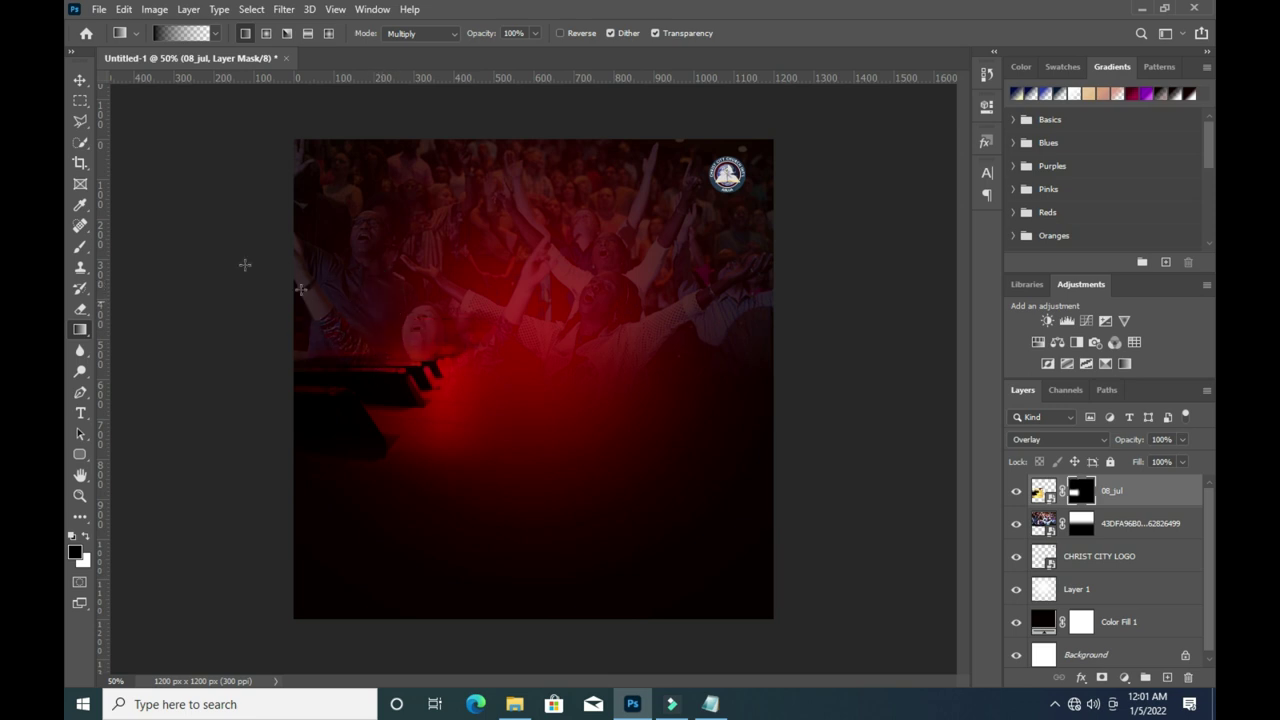
# Set the piano photo to 82% opacity and enlarge it across the left middle.
pyautogui.click(81, 84)
pyautogui.click(1100, 497)
pyautogui.moveTo(1131, 440); pyautogui.dragTo(1122, 445)
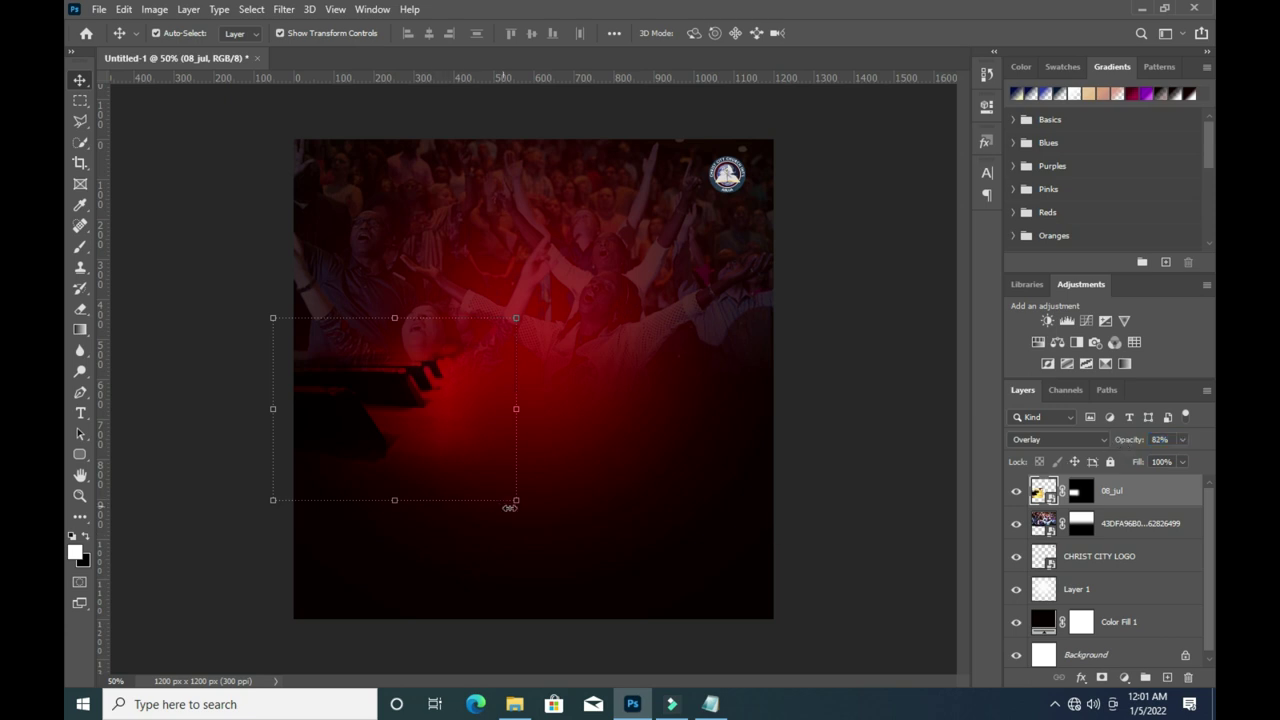
pyautogui.moveTo(517, 506); pyautogui.dragTo(530, 509)
pyautogui.moveTo(400, 429); pyautogui.dragTo(387, 366)
pyautogui.moveTo(517, 450); pyautogui.dragTo(538, 460)
pyautogui.moveTo(412, 352); pyautogui.dragTo(415, 487)
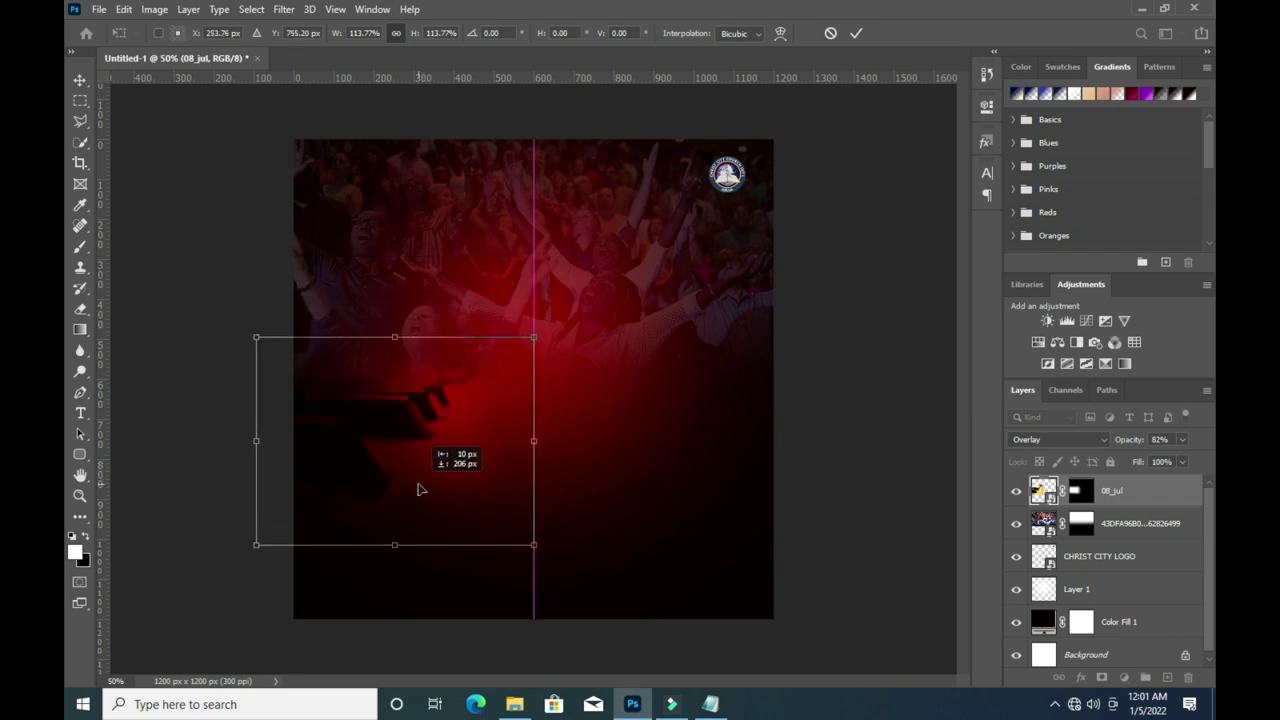
pyautogui.click(855, 37)
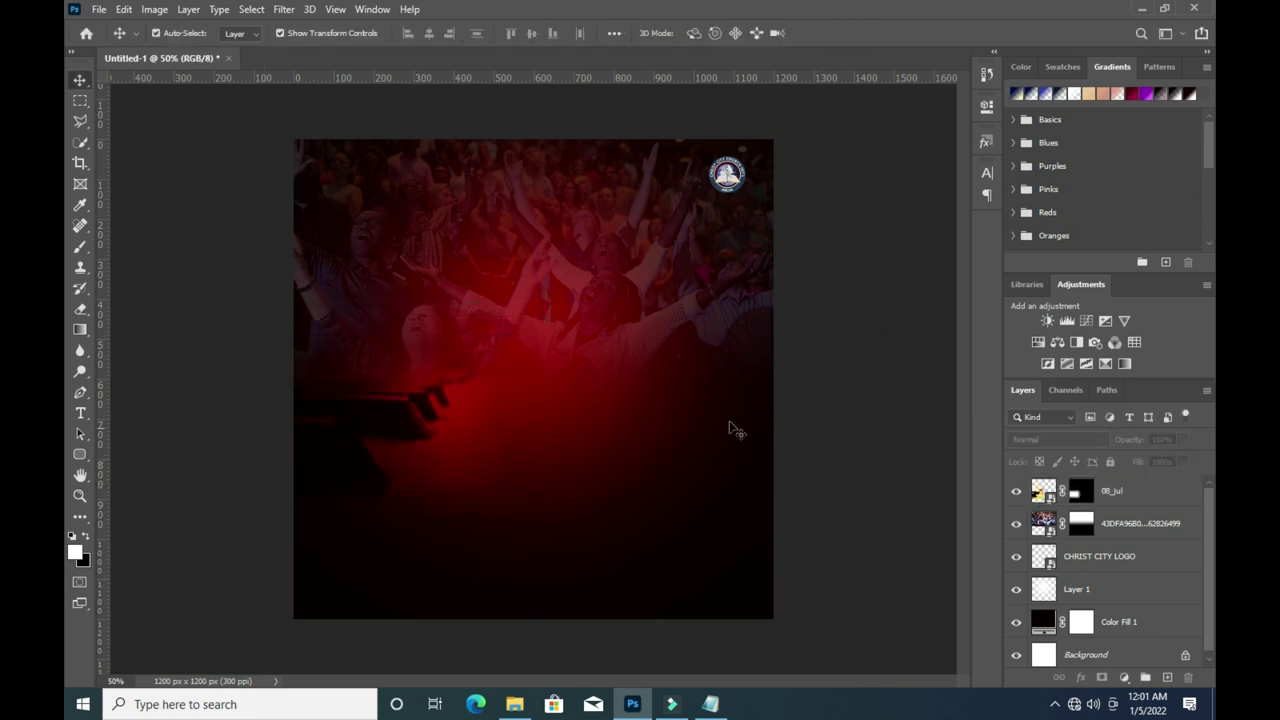
pyautogui.click(515, 704)
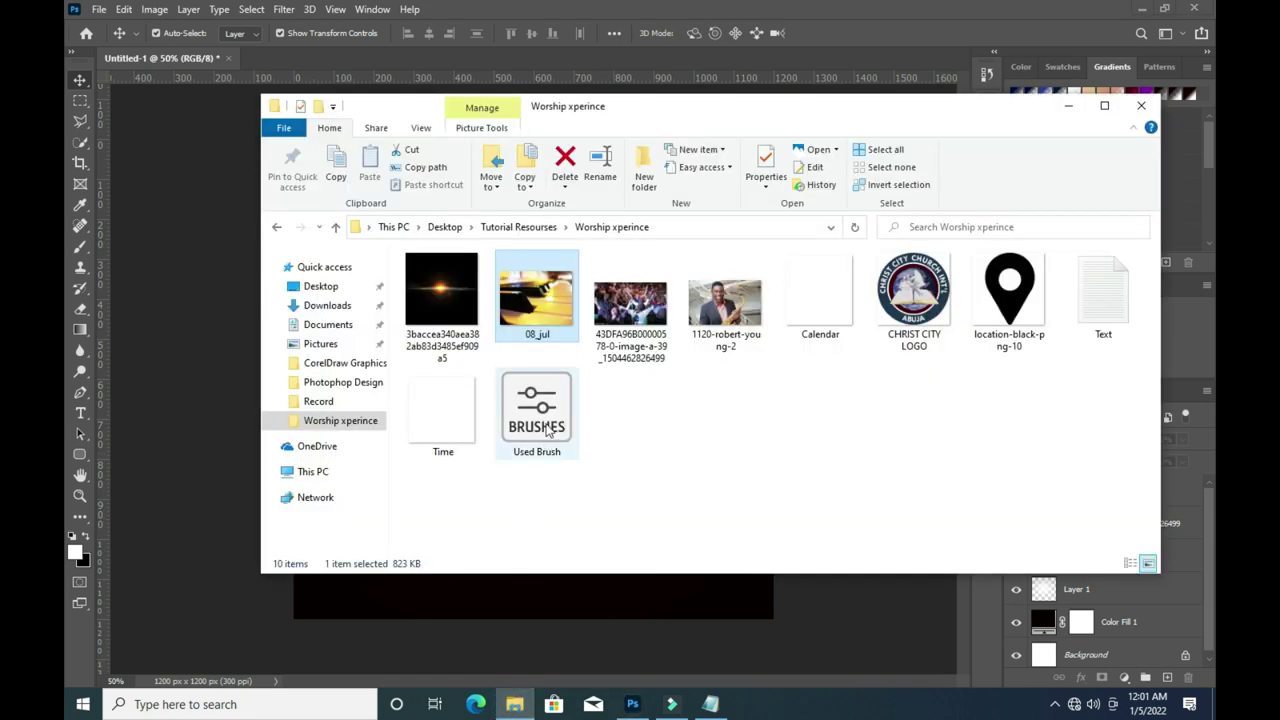
pyautogui.click(1068, 105)
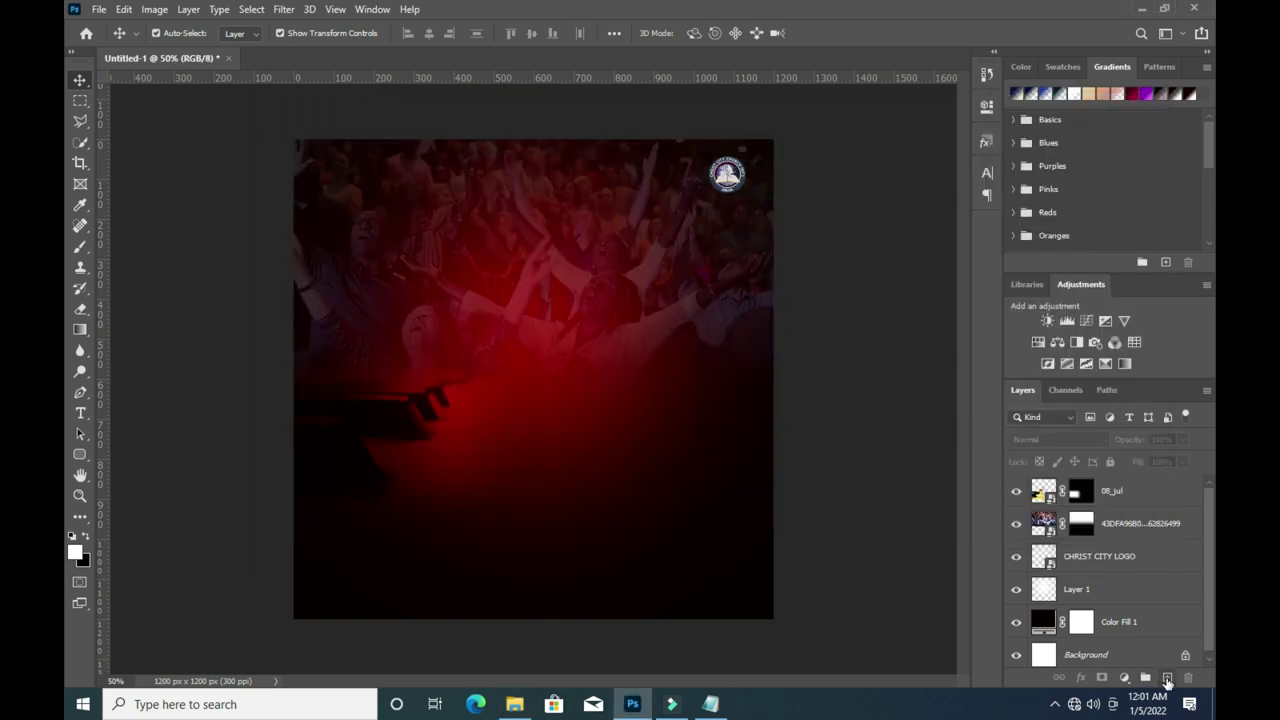
# Add a new Layer 2 and choose the 175 px splash brush.
pyautogui.click(1167, 678)
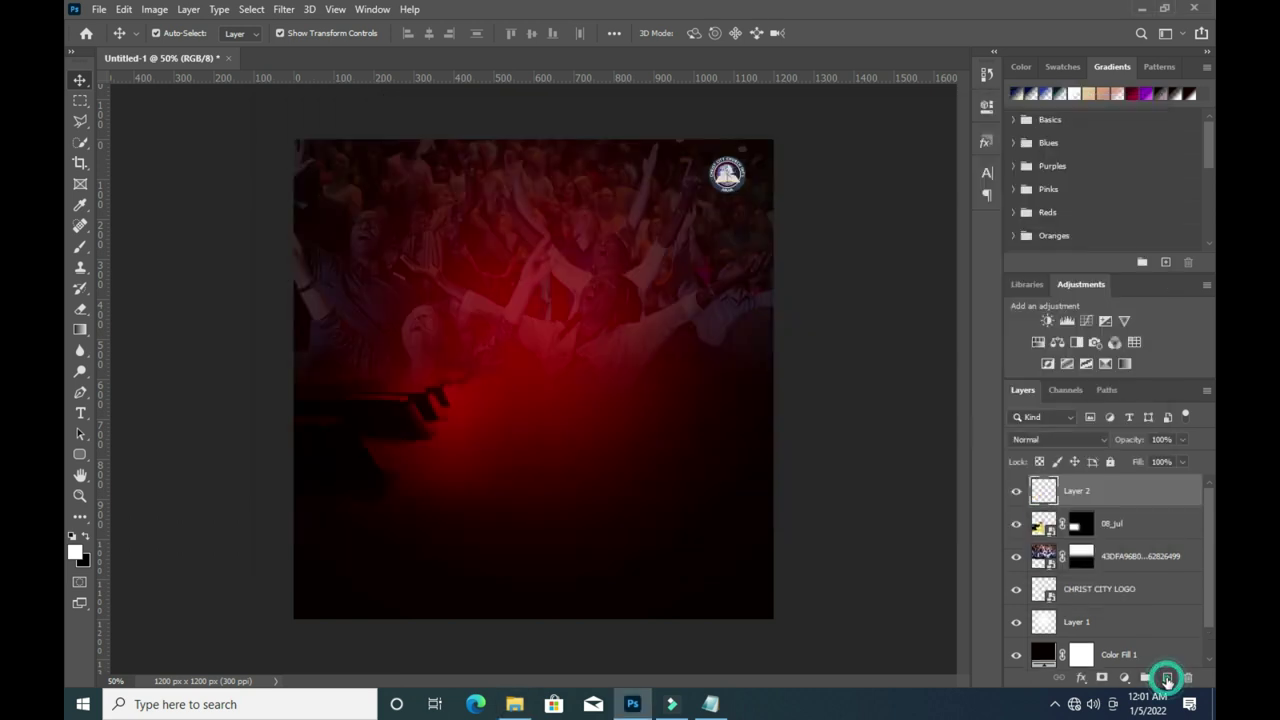
pyautogui.click(82, 249)
pyautogui.click(180, 37)
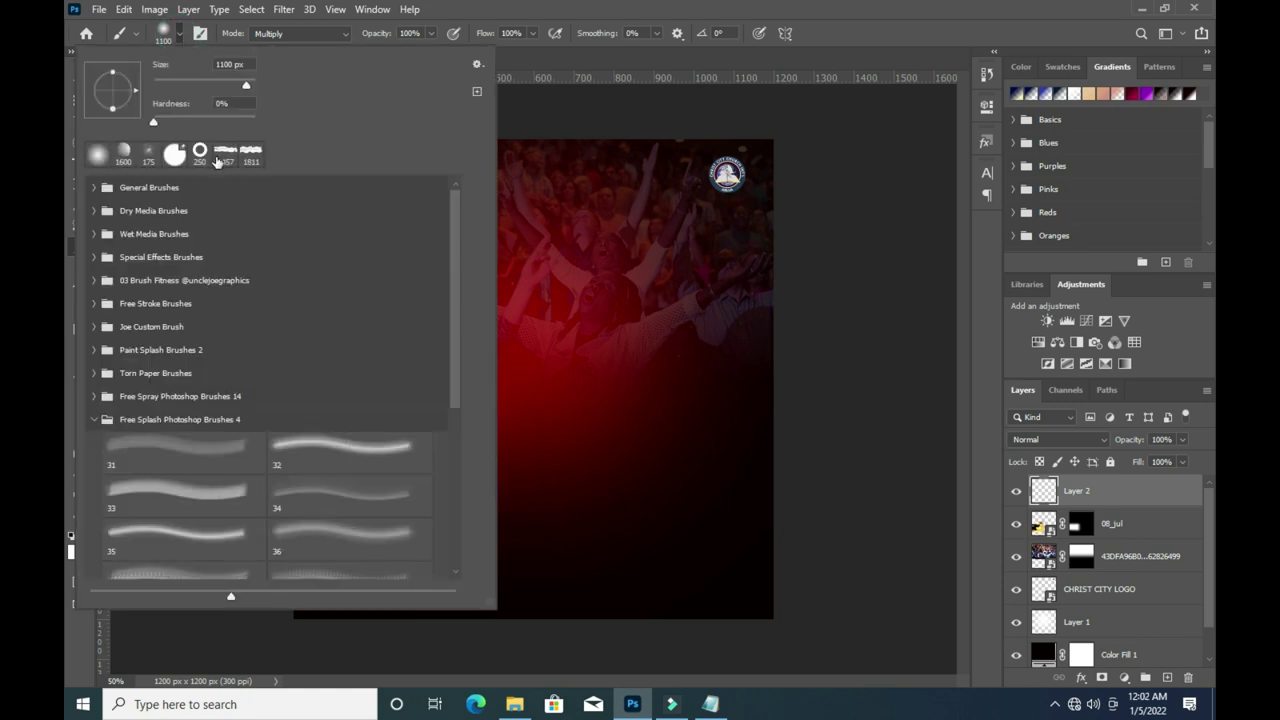
pyautogui.click(148, 155)
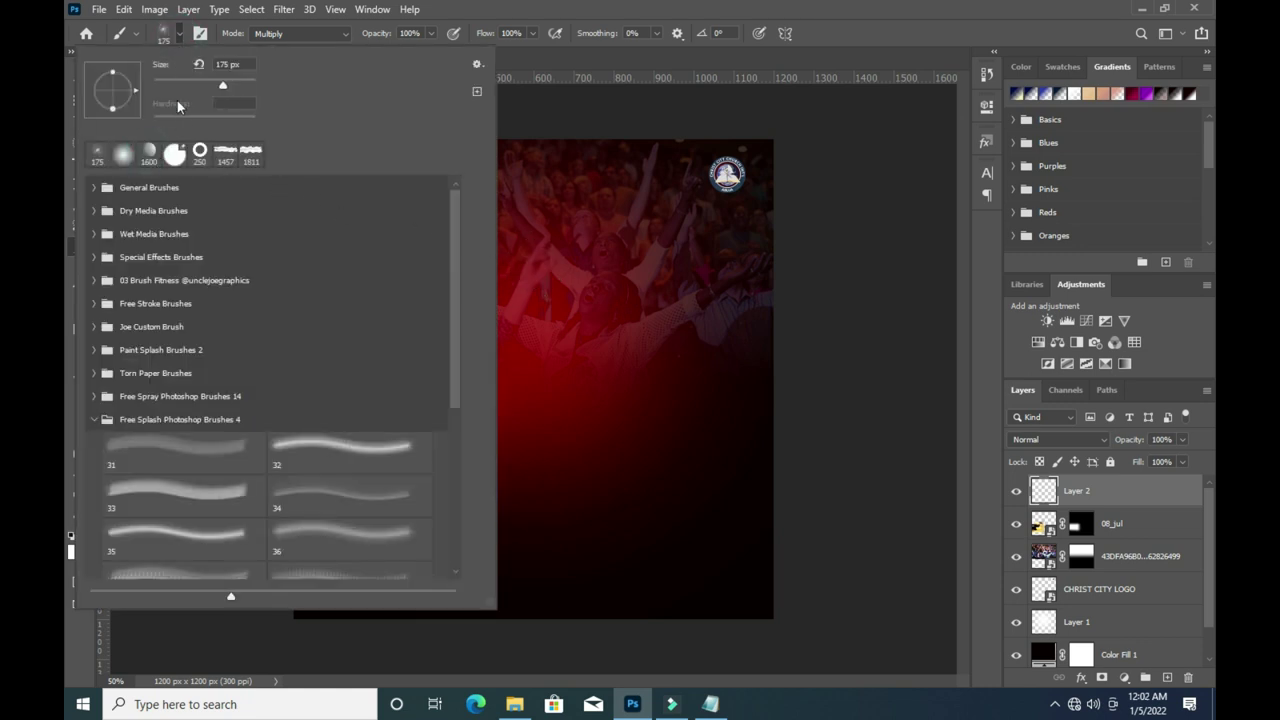
pyautogui.click(180, 37)
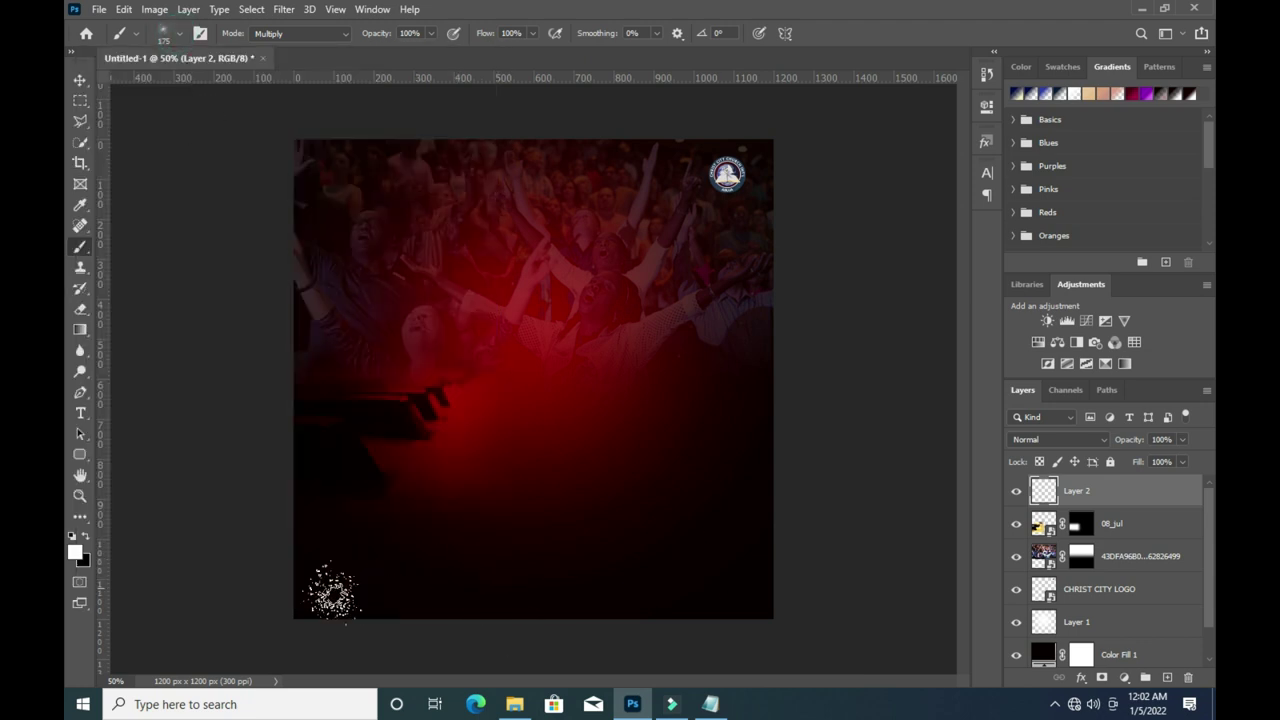
# Paint a ragged white splash band along the bottom, undoing the stray dab.
pyautogui.moveTo(280, 600); pyautogui.dragTo(625, 602)
pyautogui.moveTo(475, 601); pyautogui.dragTo(542, 610)
pyautogui.moveTo(487, 592)
pyautogui.mouseDown()
pyautogui.moveTo(774, 571)
pyautogui.moveTo(334, 609)
pyautogui.moveTo(271, 594)
pyautogui.moveTo(737, 594)
pyautogui.moveTo(771, 586)
pyautogui.moveTo(300, 585)
pyautogui.moveTo(770, 545)
pyautogui.moveTo(524, 568)
pyautogui.moveTo(786, 523)
pyautogui.moveTo(400, 586)
pyautogui.moveTo(371, 586)
pyautogui.moveTo(735, 545)
pyautogui.moveTo(509, 566)
pyautogui.moveTo(334, 537)
pyautogui.moveTo(580, 569)
pyautogui.moveTo(718, 555)
pyautogui.moveTo(320, 603)
pyautogui.moveTo(517, 580)
pyautogui.moveTo(345, 570)
pyautogui.moveTo(509, 577)
pyautogui.moveTo(457, 571)
pyautogui.moveTo(491, 563)
pyautogui.moveTo(337, 571)
pyautogui.moveTo(771, 528)
pyautogui.mouseUp()
pyautogui.click(622, 393)
pyautogui.hotkey('ctrl', 'z')
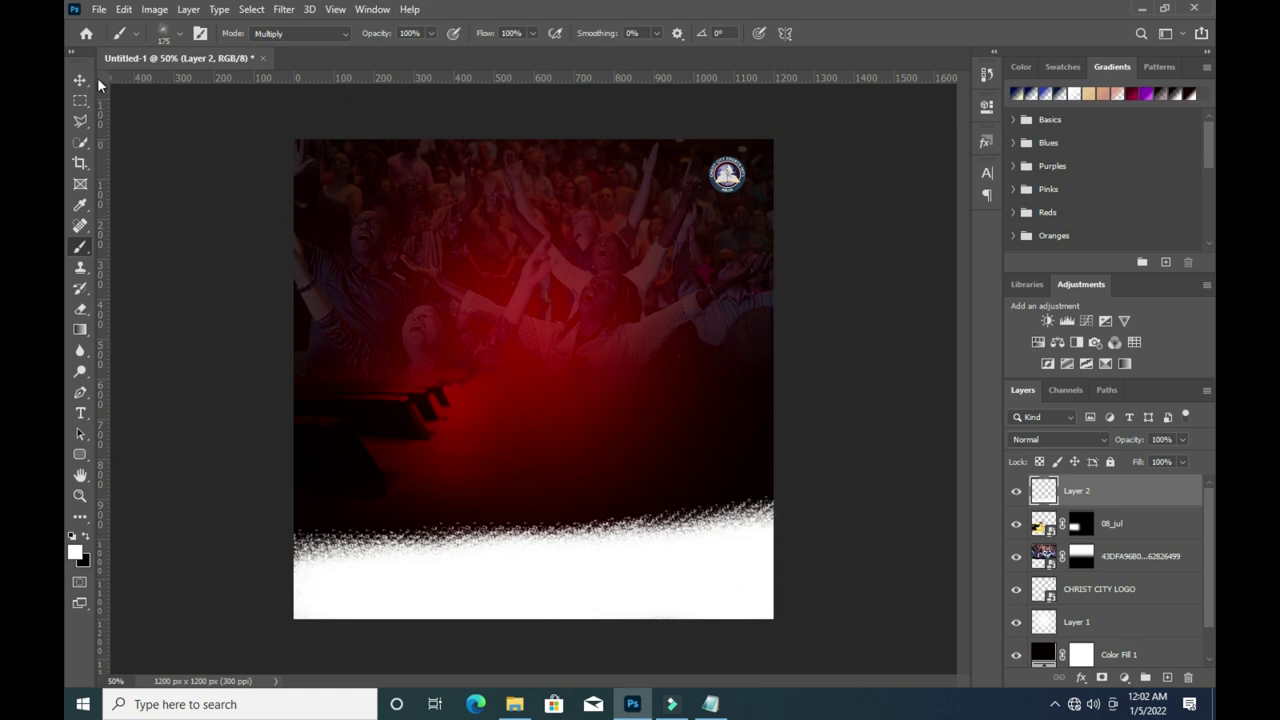
pyautogui.click(81, 79)
pyautogui.click(815, 363)
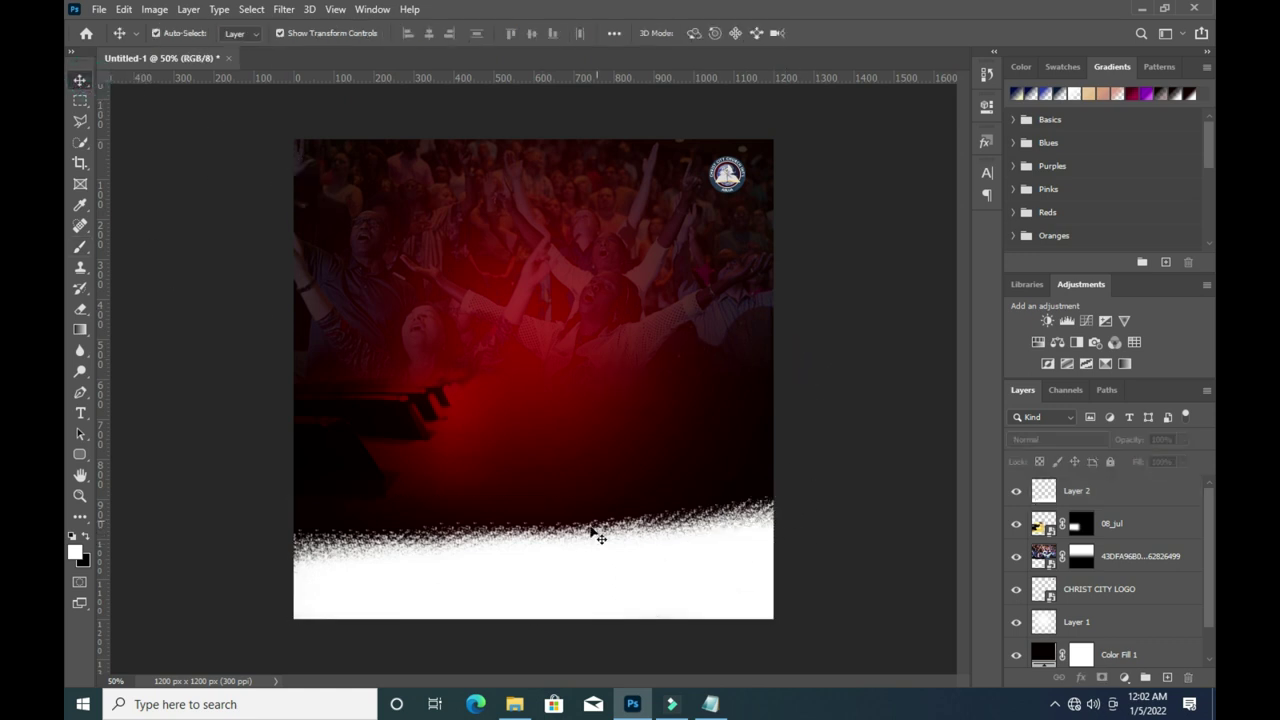
# Place the 1120-robert-young-2 saxophonist photo and rasterize its layer.
pyautogui.click(517, 692)
pyautogui.click(731, 325)
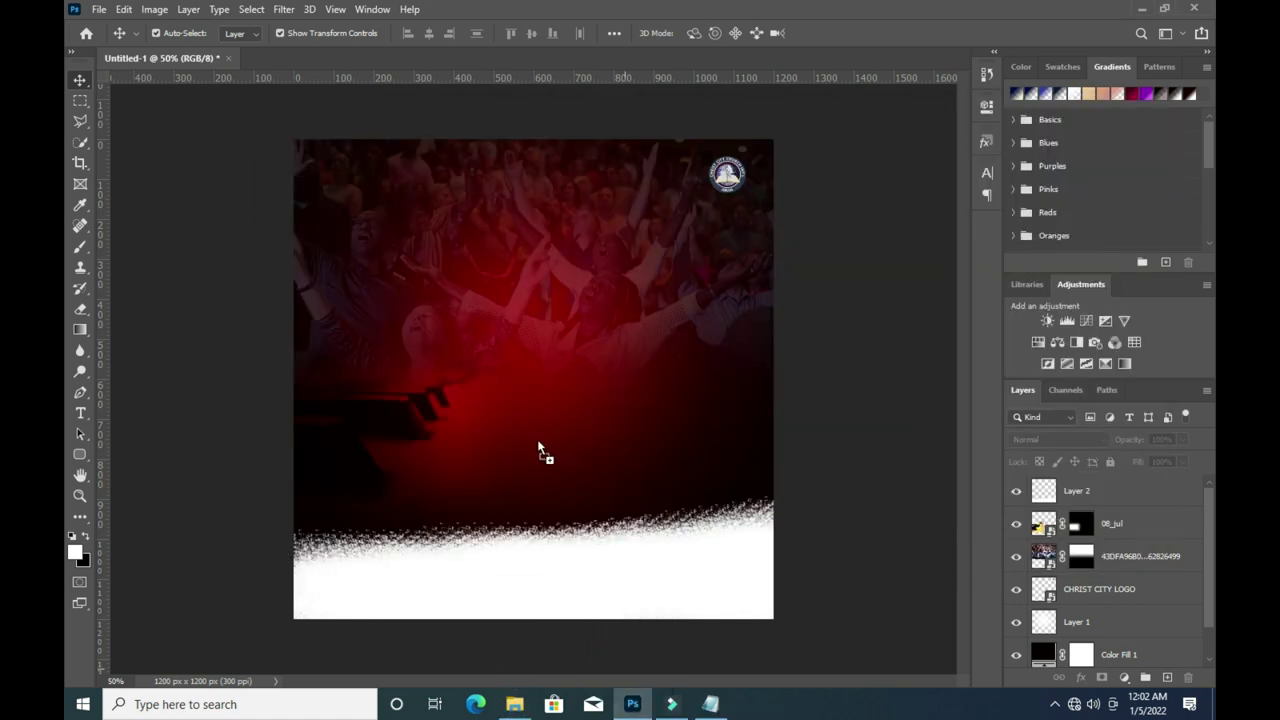
pyautogui.moveTo(733, 310)
pyautogui.mouseDown()
pyautogui.moveTo(540, 445)
pyautogui.moveTo(527, 401)
pyautogui.mouseUp()
pyautogui.press('Return')
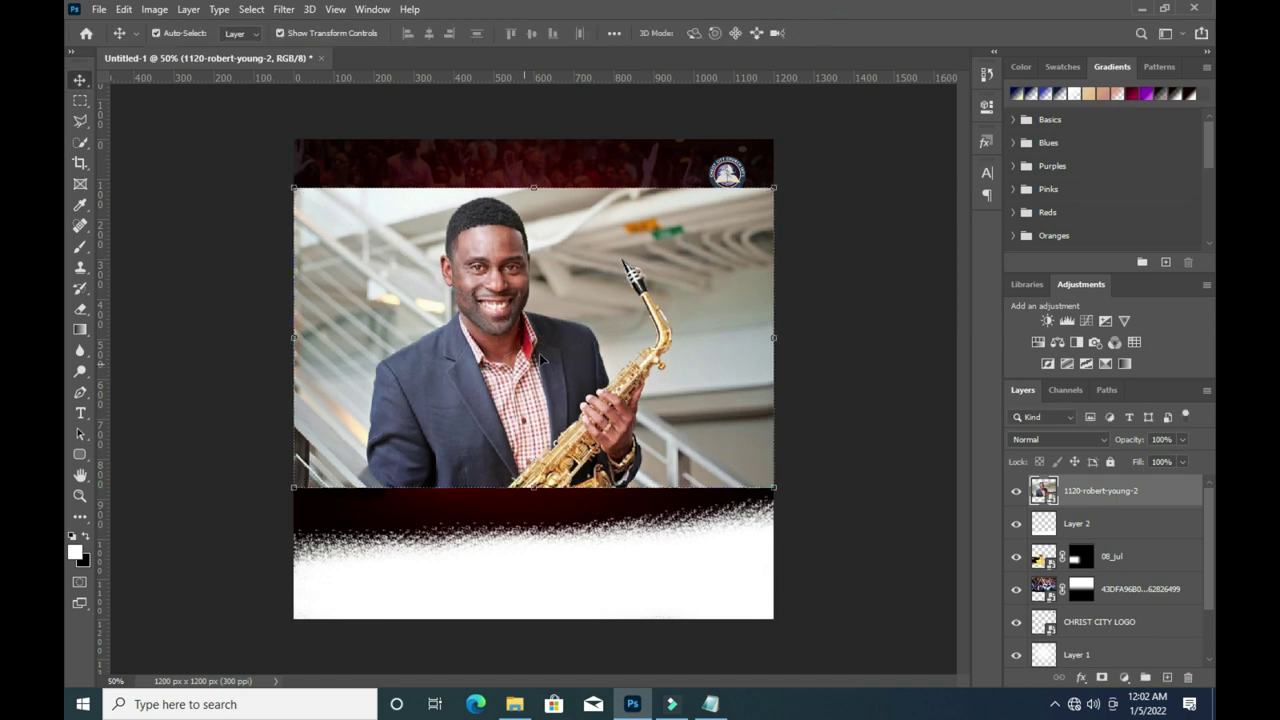
pyautogui.rightClick(1093, 493)
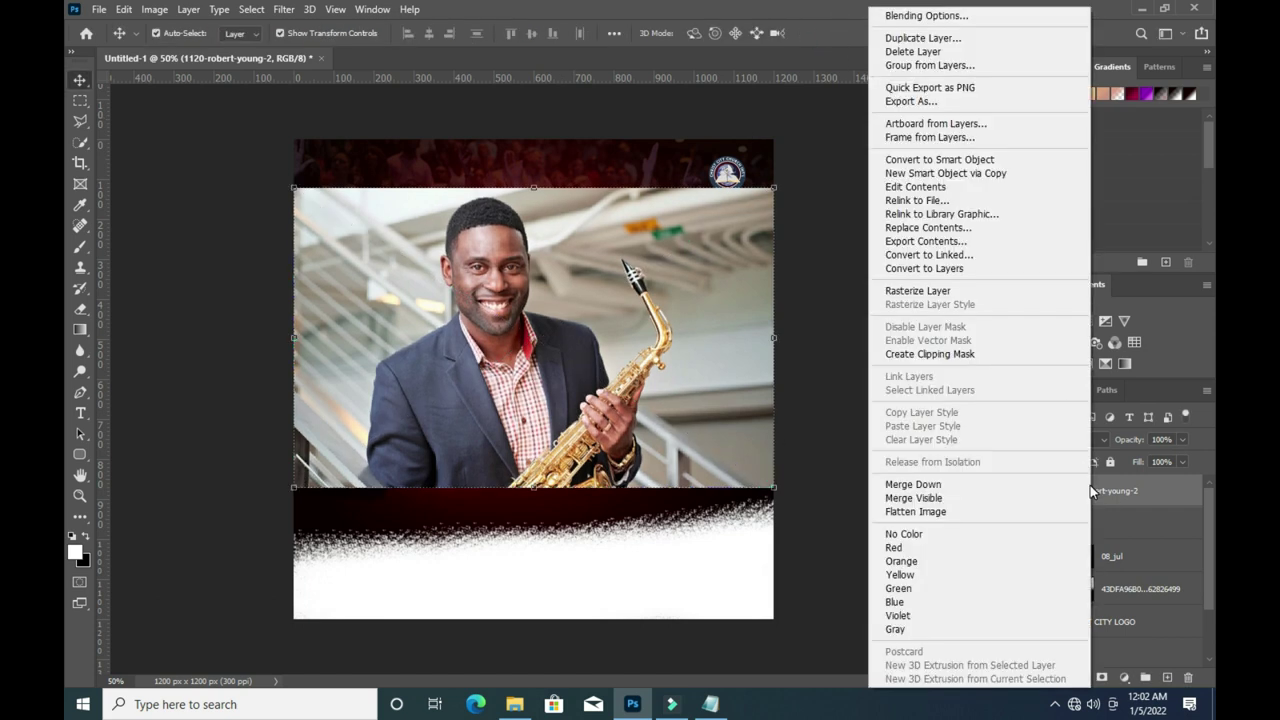
pyautogui.click(917, 290)
# Mask out the background around the saxophonist.
pyautogui.click(80, 142)
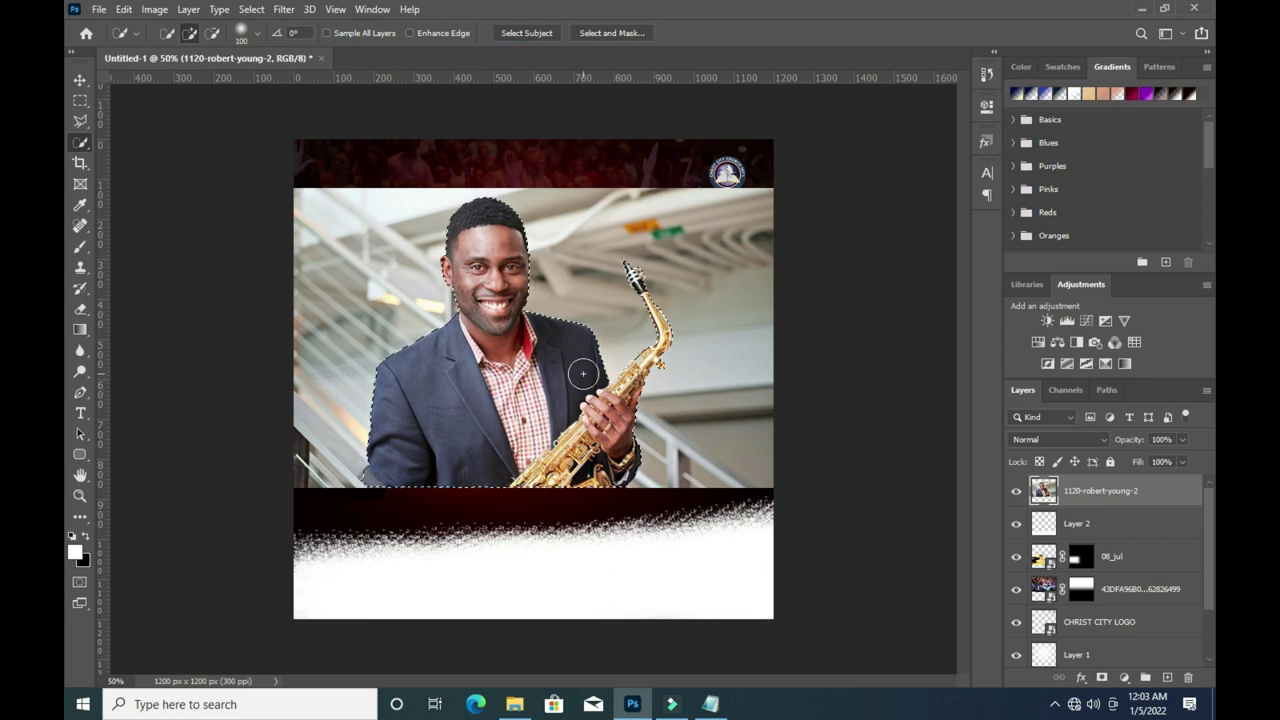
pyautogui.click(1101, 677)
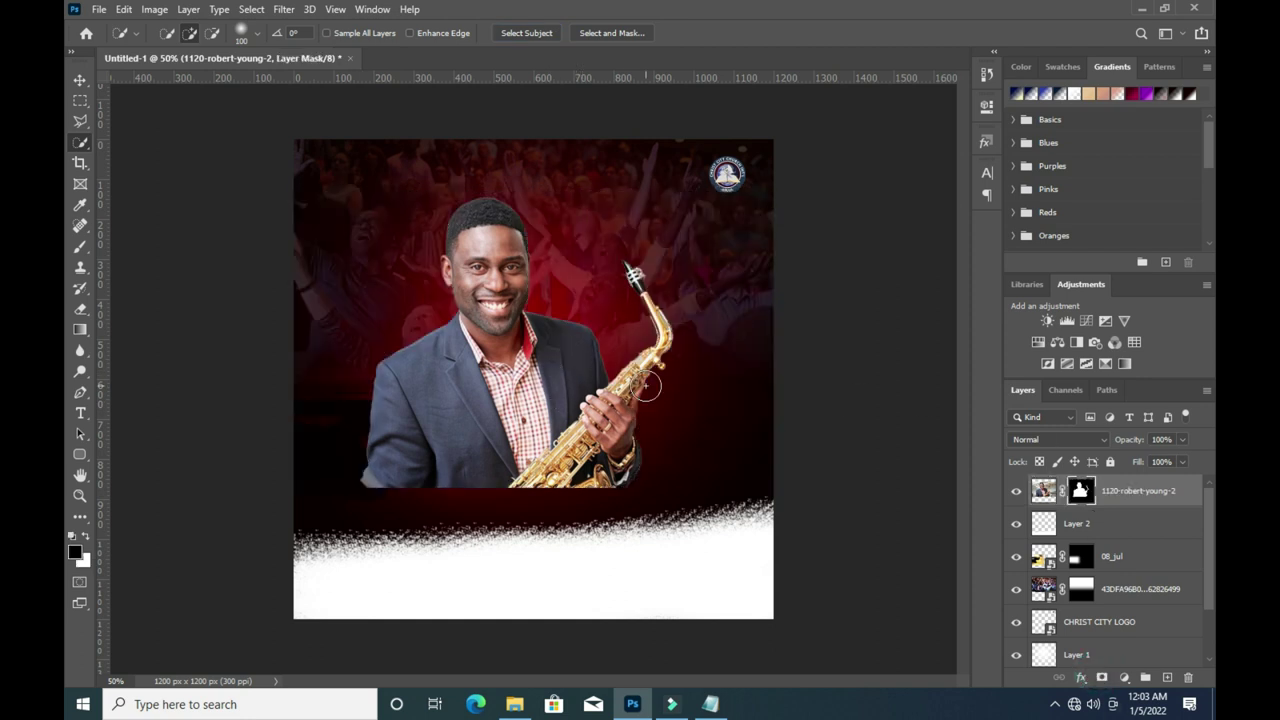
pyautogui.click(79, 80)
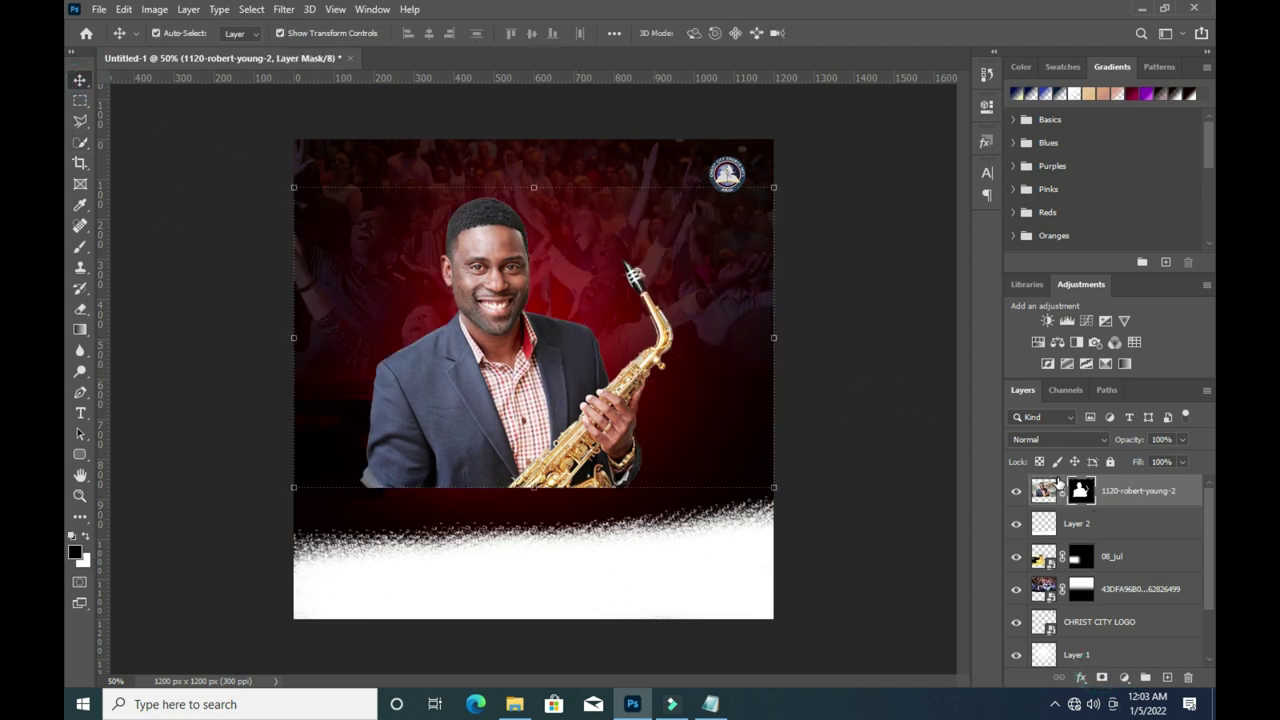
pyautogui.click(1140, 494)
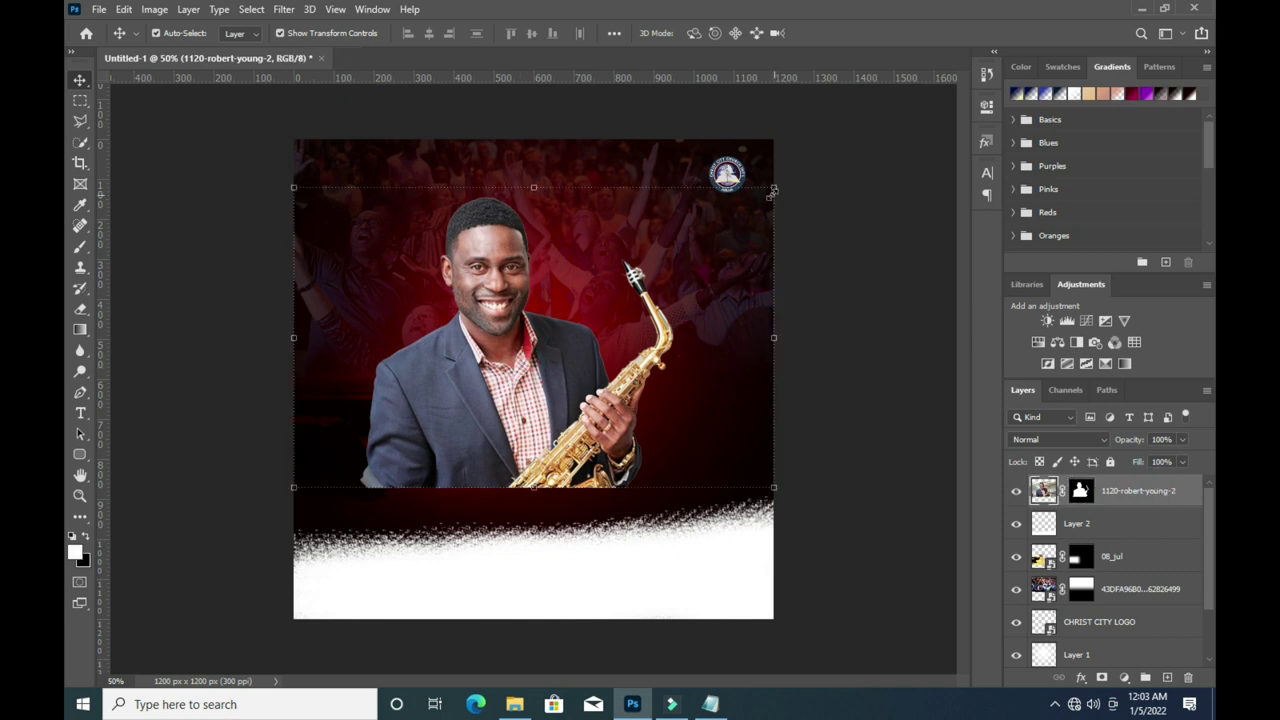
# Scale the saxophonist to about 69% and place him in the bottom-left corner.
pyautogui.moveTo(775, 186); pyautogui.dragTo(594, 300)
pyautogui.moveTo(444, 300)
pyautogui.mouseDown()
pyautogui.moveTo(427, 399)
pyautogui.moveTo(394, 436)
pyautogui.mouseUp()
pyautogui.moveTo(549, 443); pyautogui.dragTo(565, 430)
pyautogui.moveTo(423, 530); pyautogui.dragTo(410, 525)
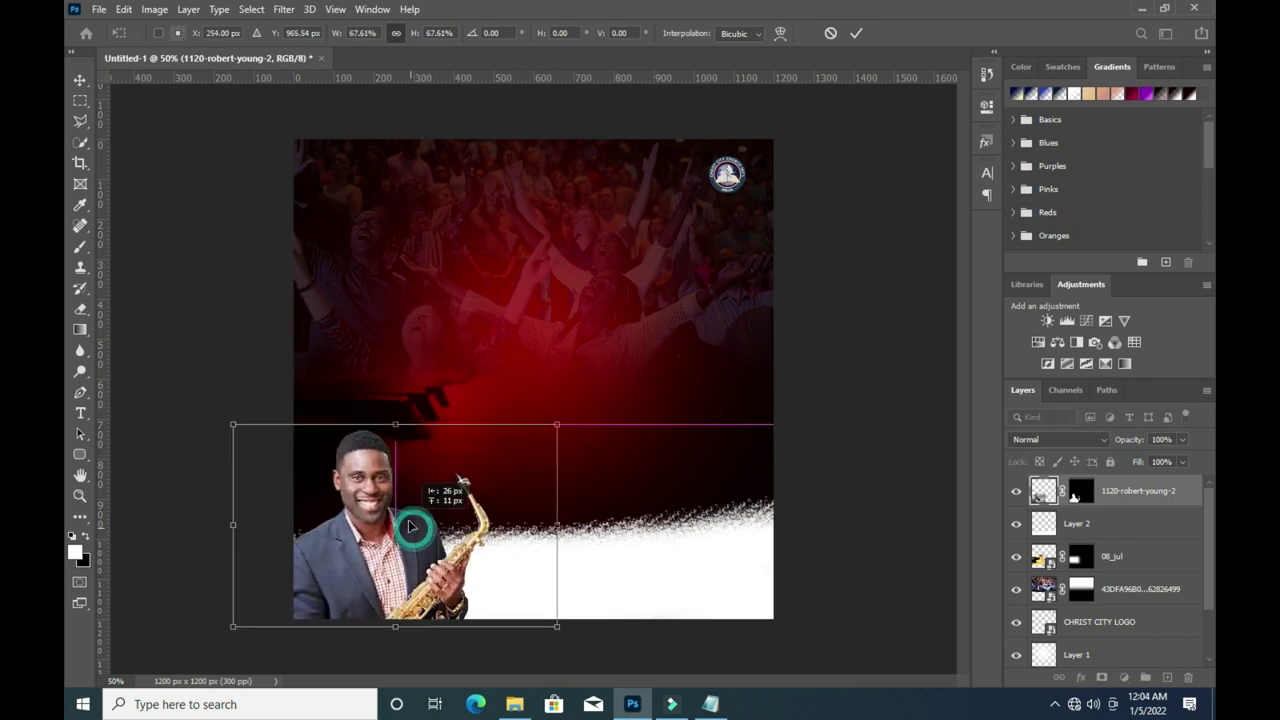
pyautogui.moveTo(558, 423)
pyautogui.mouseDown()
pyautogui.moveTo(568, 414)
pyautogui.moveTo(558, 421)
pyautogui.mouseUp()
pyautogui.click(857, 33)
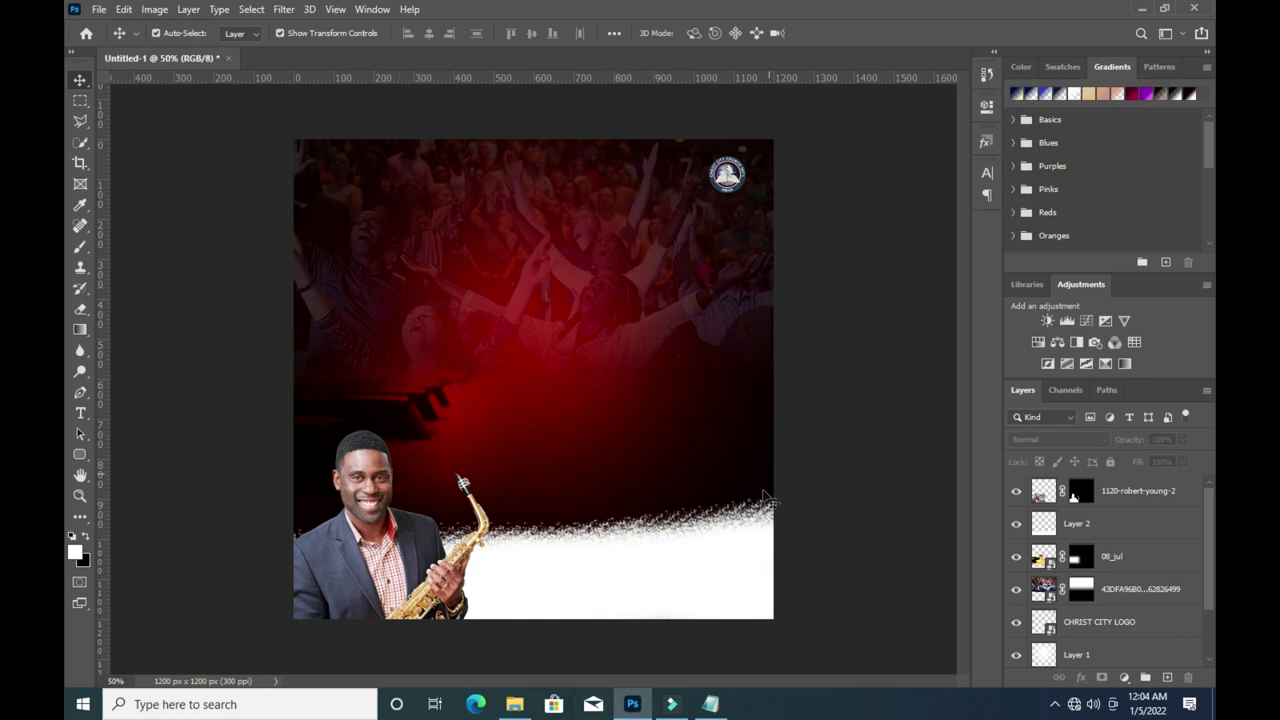
# Copy the 'CHRIST CITY CHURCH INT'L MINISTRY' line from Notepad, then minimize it.
pyautogui.click(710, 704)
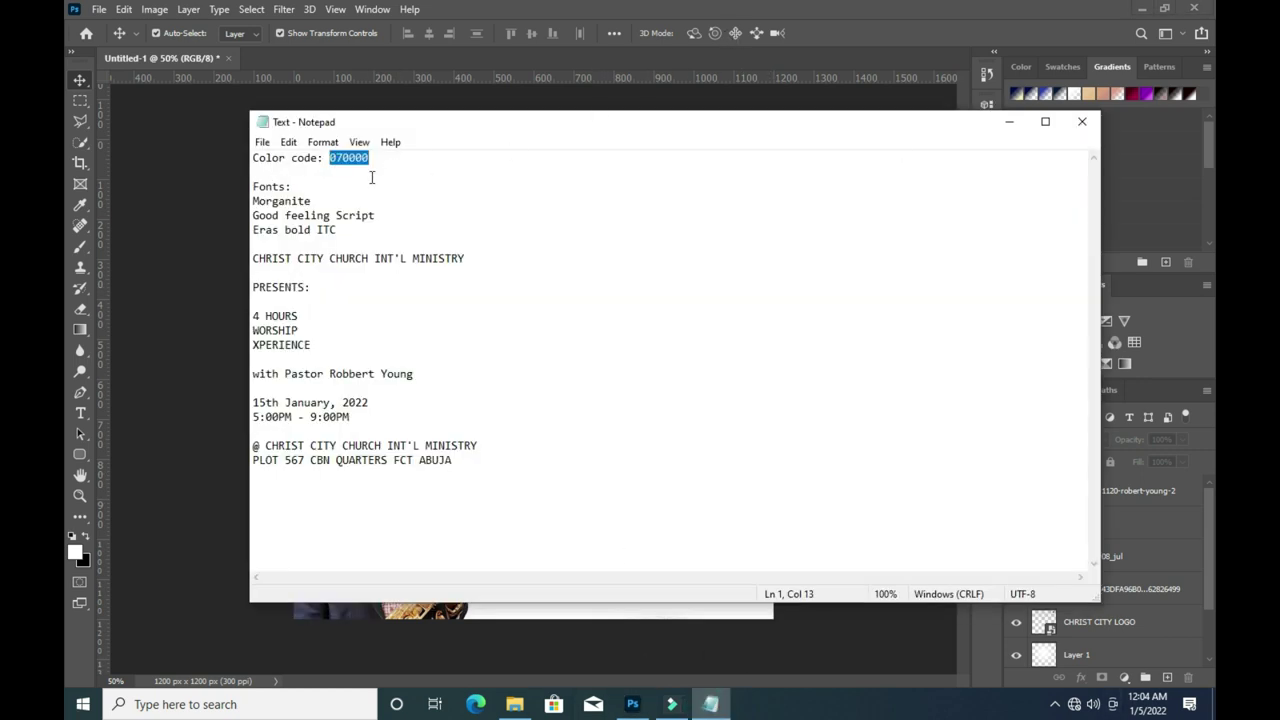
pyautogui.doubleClick(313, 201)
pyautogui.moveTo(374, 215)
pyautogui.mouseDown()
pyautogui.moveTo(244, 217)
pyautogui.moveTo(252, 229)
pyautogui.mouseUp()
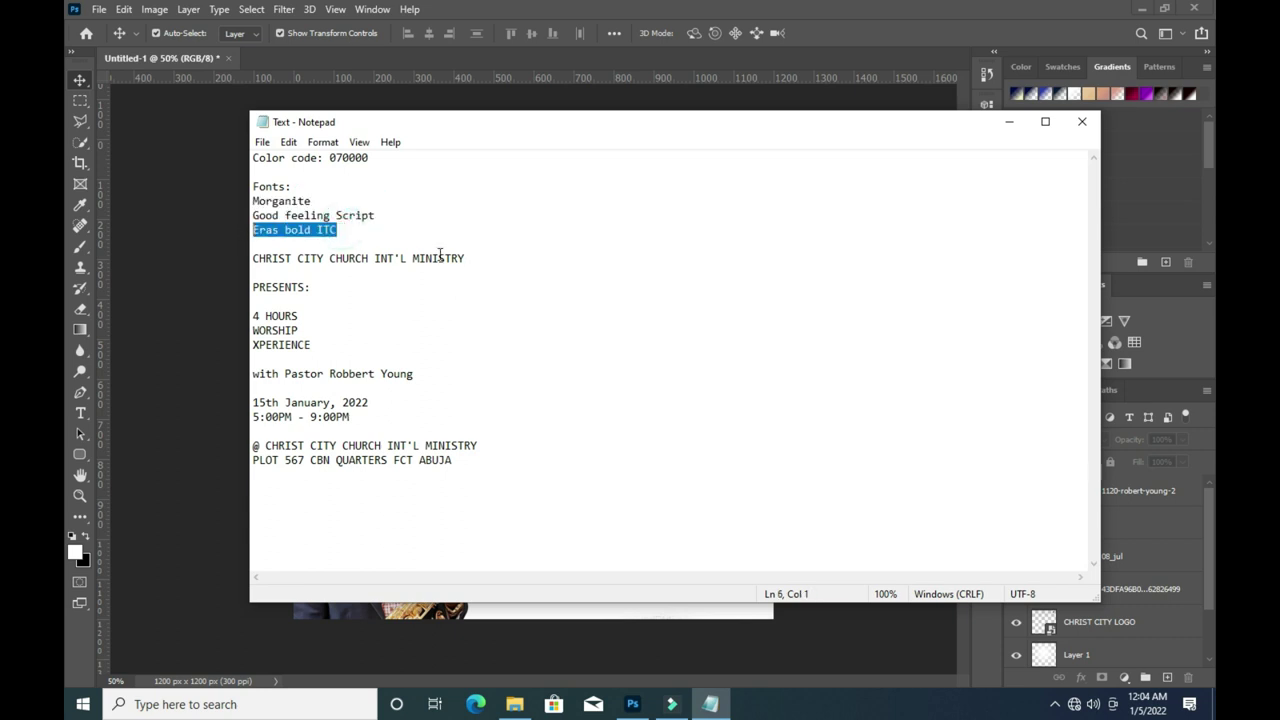
pyautogui.moveTo(472, 258); pyautogui.dragTo(248, 259)
pyautogui.rightClick(309, 258)
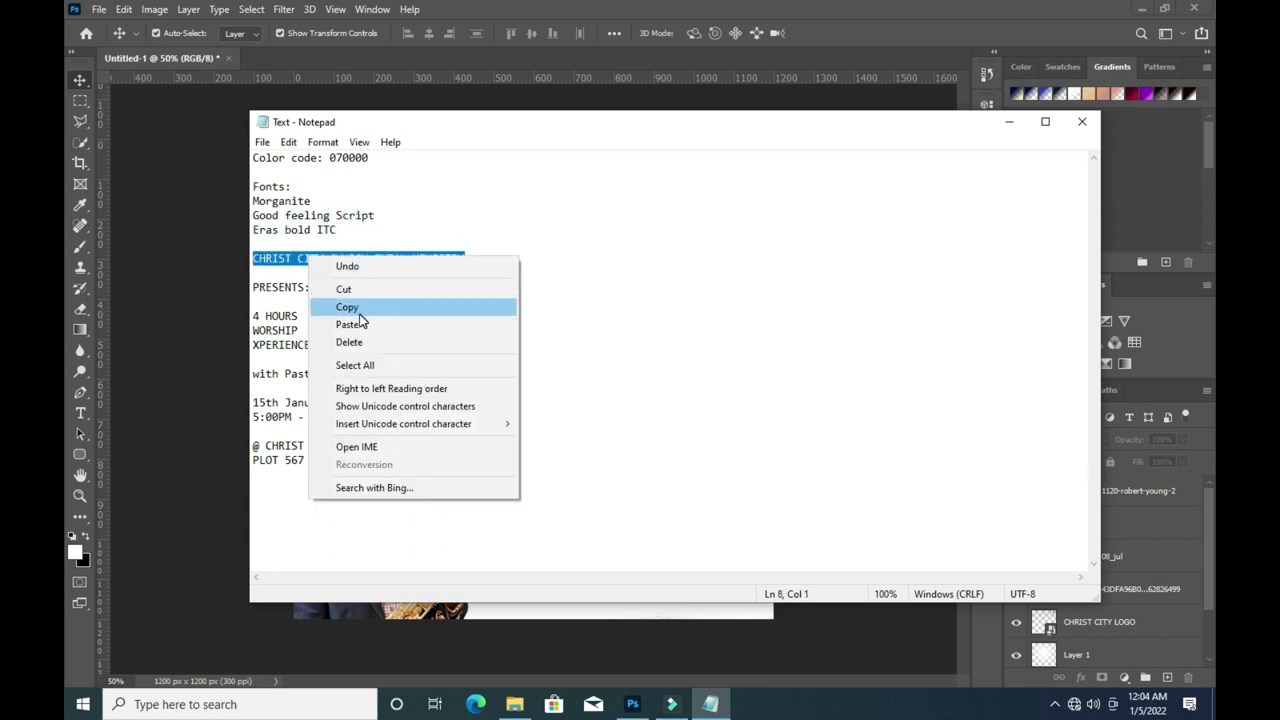
pyautogui.click(363, 310)
pyautogui.click(1009, 121)
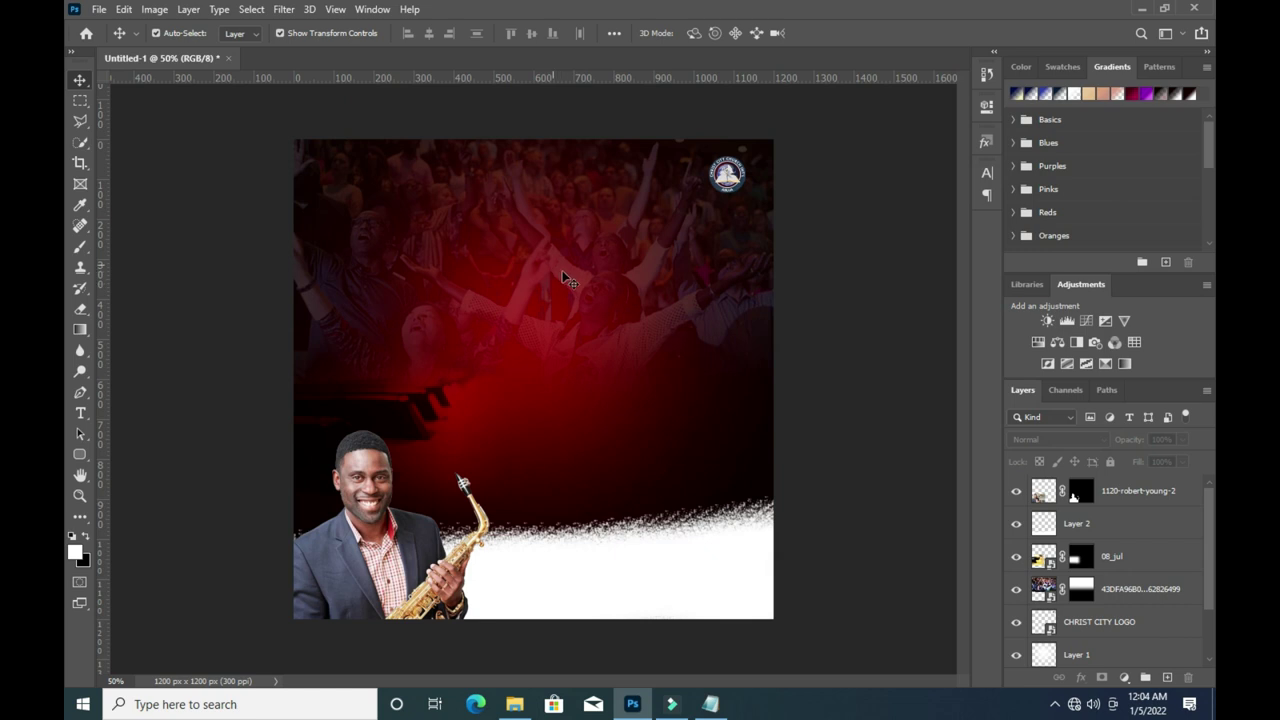
# Add the heading CHRIST CITY CHURCH INT'L MINISTRY at the flyer top in Morganite ExtraBold 16 pt, tracking 80.
pyautogui.press('t')
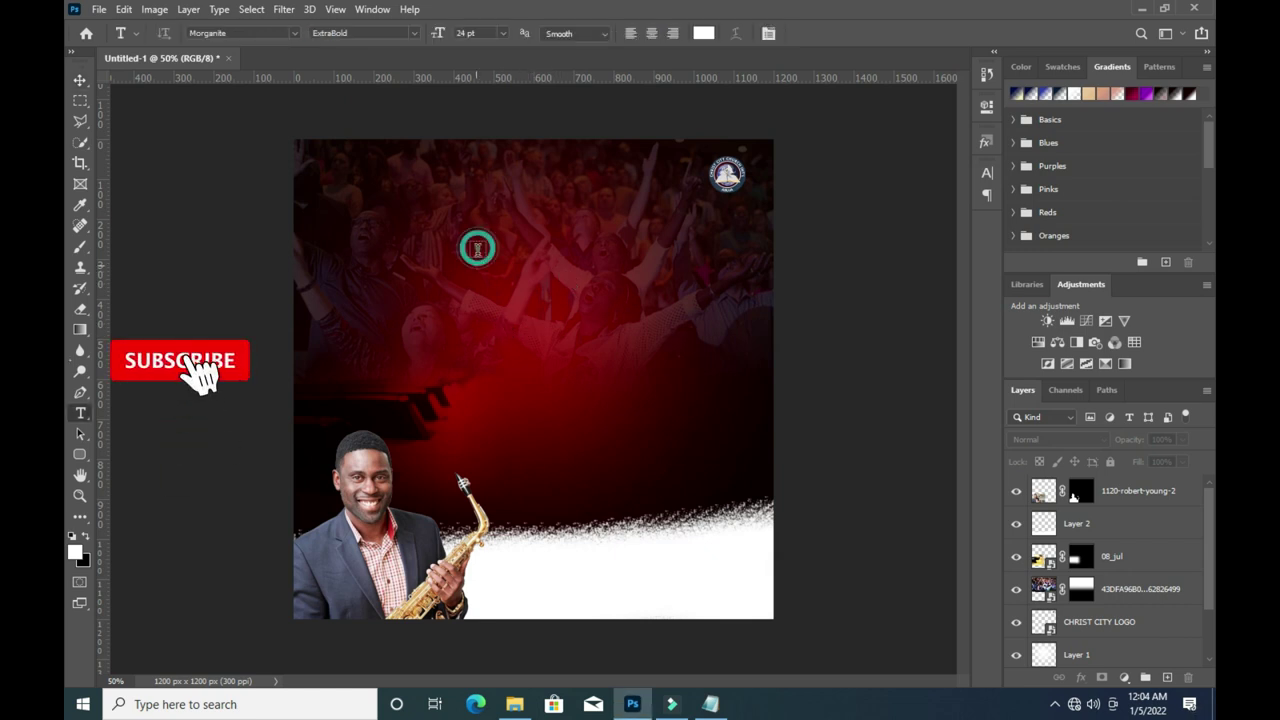
pyautogui.click(479, 245)
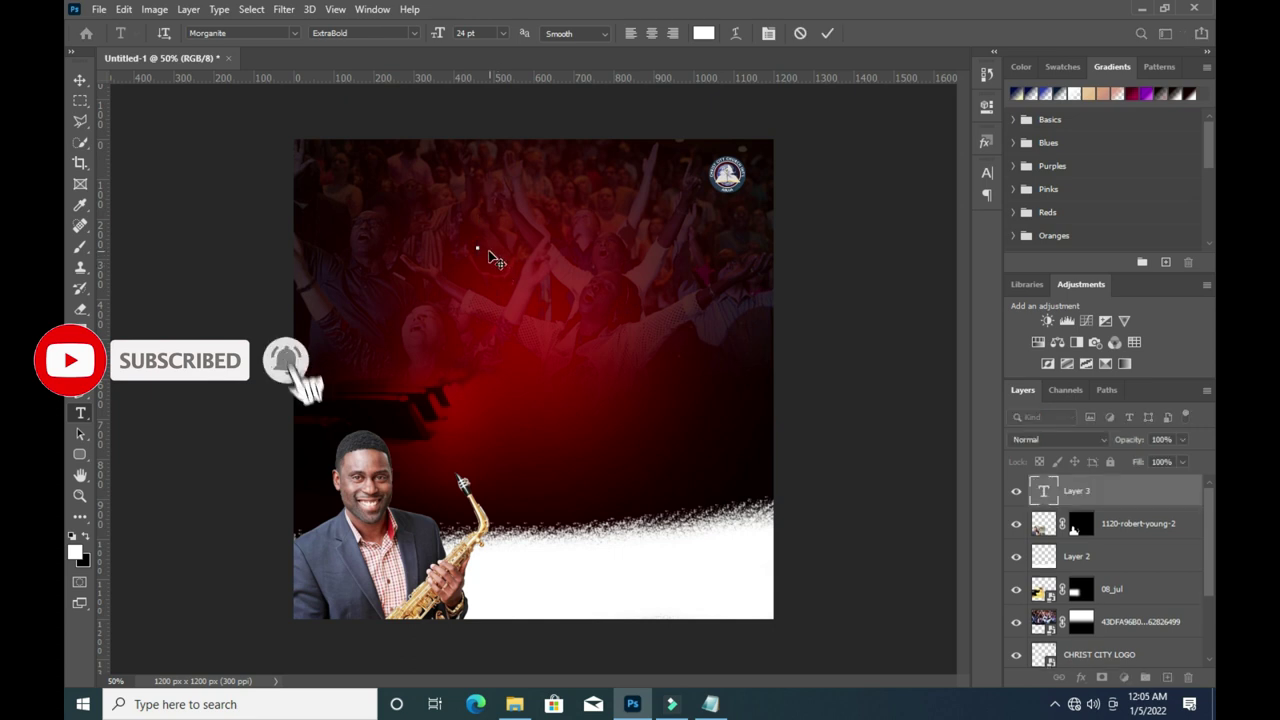
pyautogui.moveTo(445, 33); pyautogui.dragTo(435, 36)
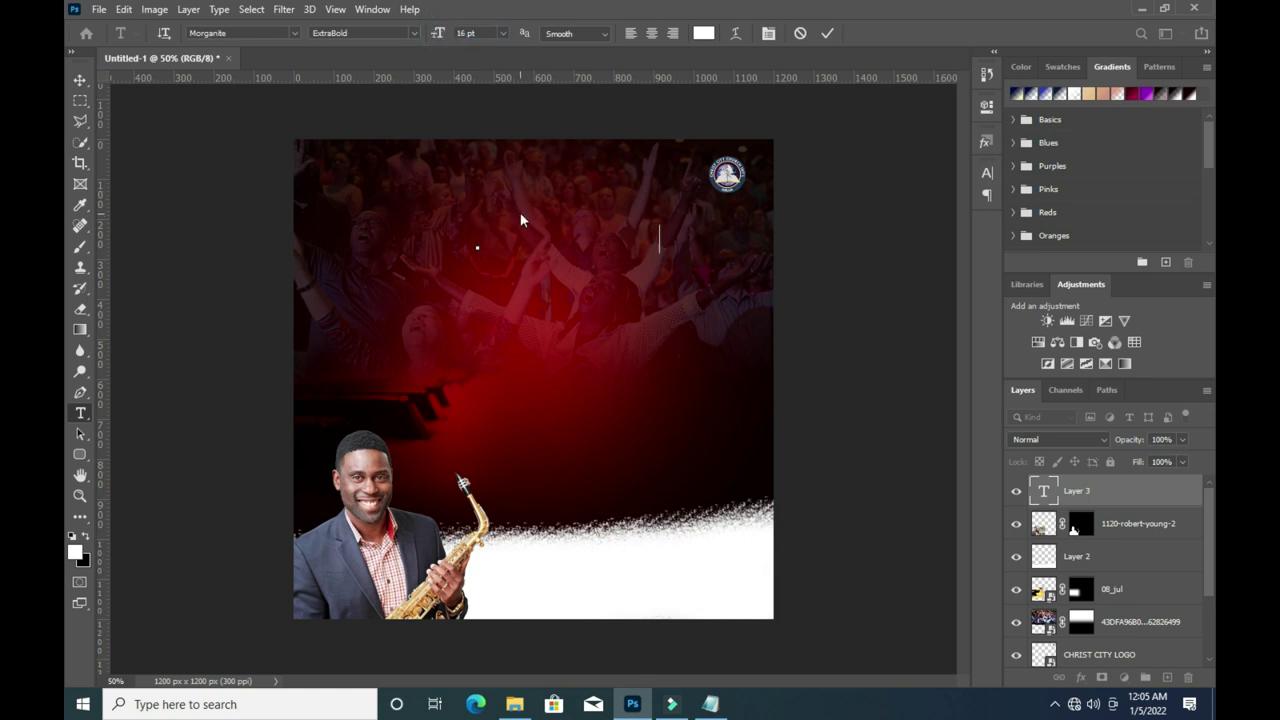
pyautogui.write("CHRIST CITY CHURCH INT'L MINISTRY")
pyautogui.click(827, 33)
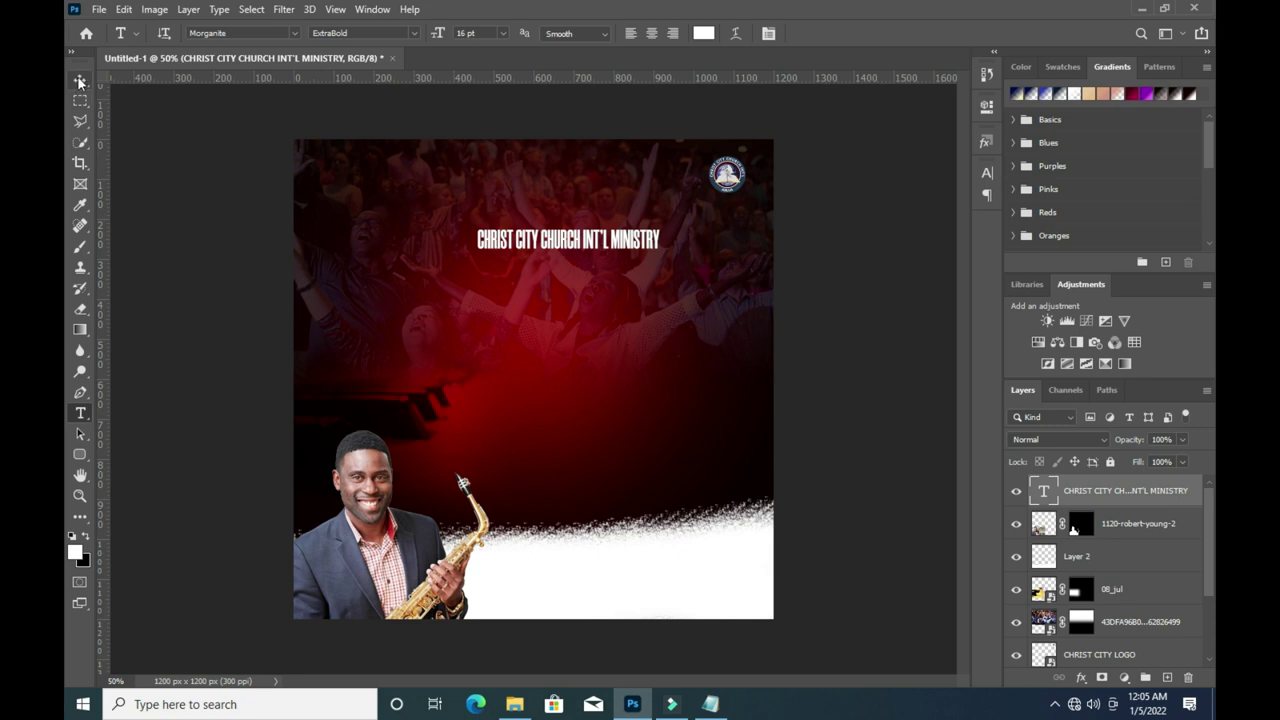
pyautogui.click(987, 174)
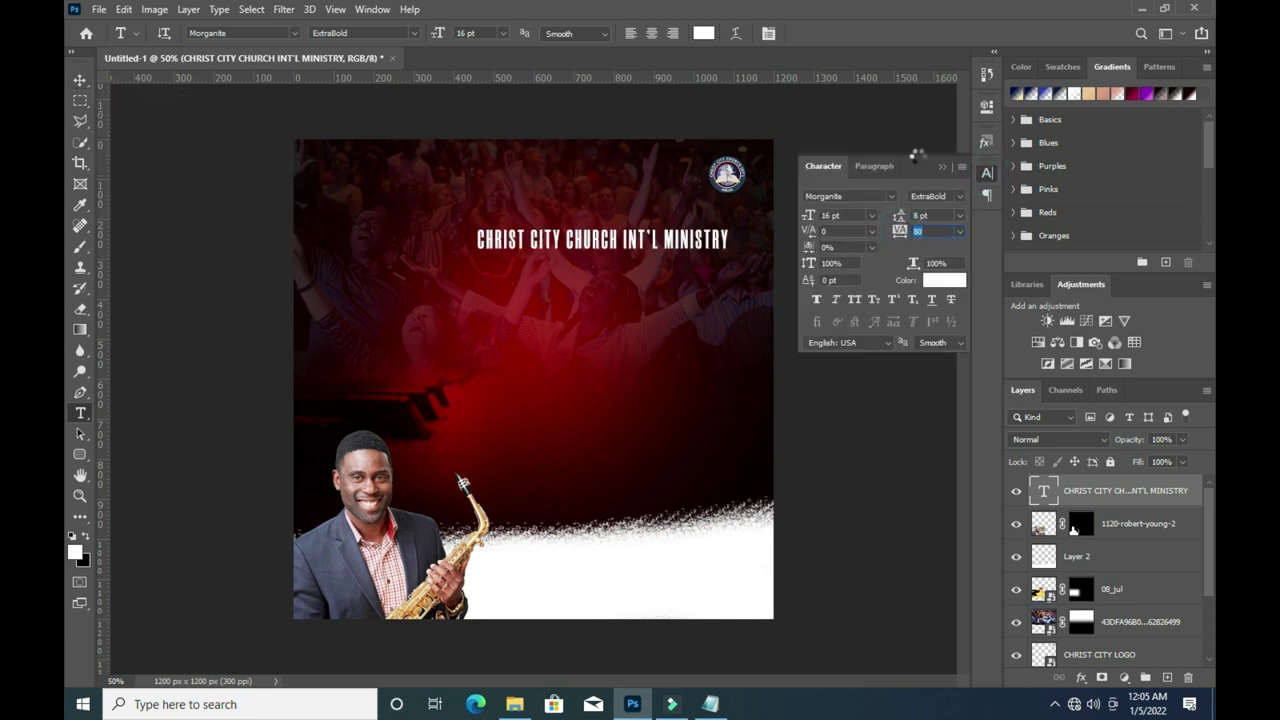
pyautogui.click(942, 166)
pyautogui.click(80, 80)
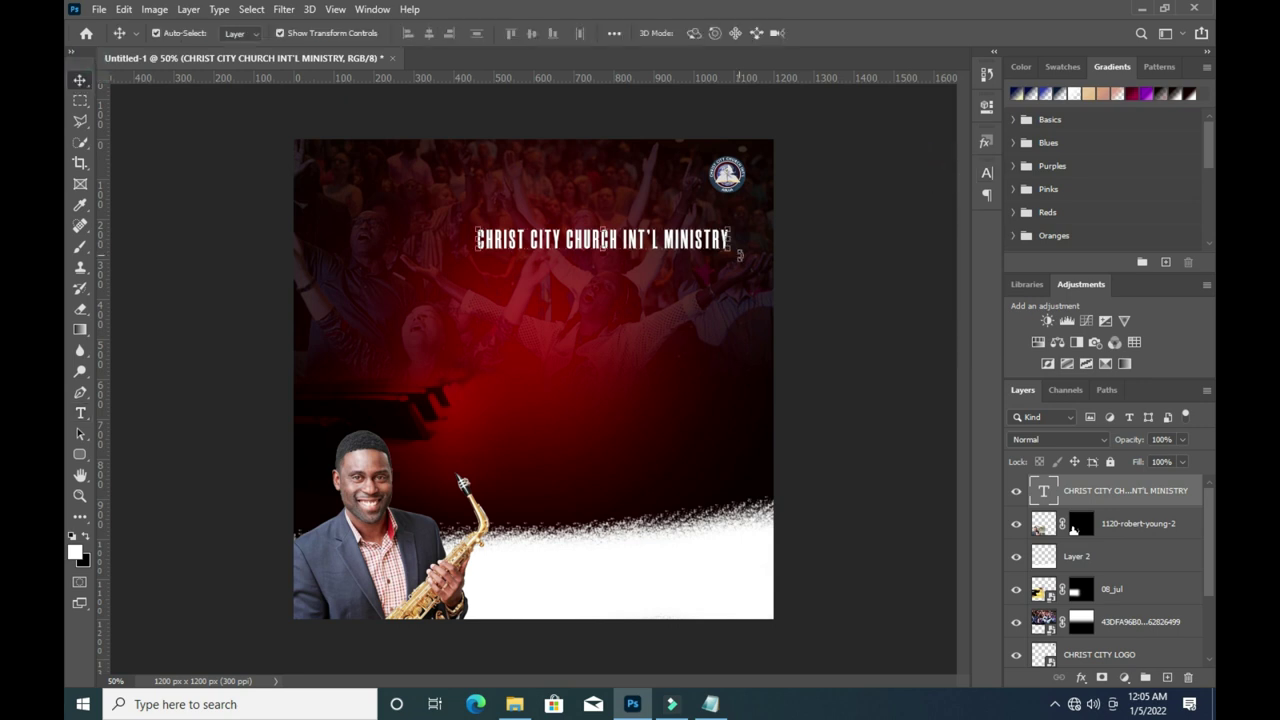
pyautogui.hotkey('ctrl', 't')
# Scale the church-name heading down to about 8.23 pt.
pyautogui.scroll(5, 680, 250)
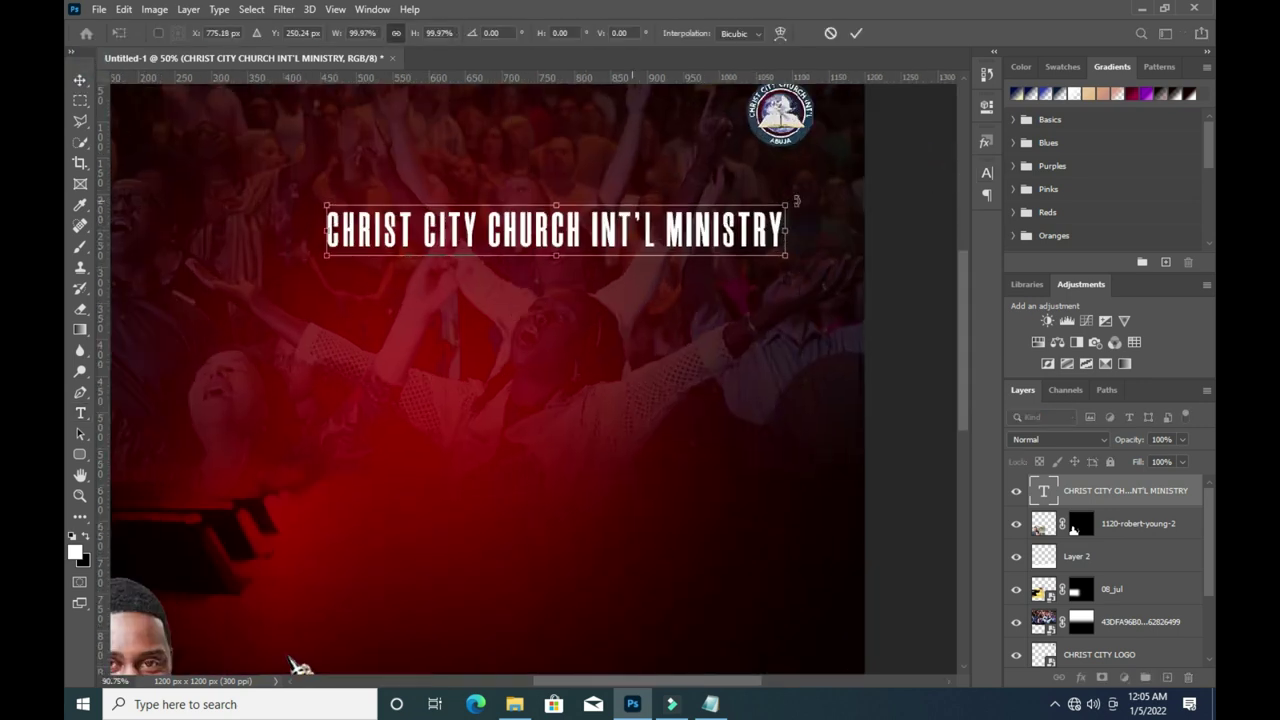
pyautogui.moveTo(784, 256)
pyautogui.mouseDown()
pyautogui.moveTo(621, 238)
pyautogui.moveTo(671, 131)
pyautogui.mouseUp()
pyautogui.moveTo(437, 138); pyautogui.dragTo(495, 131)
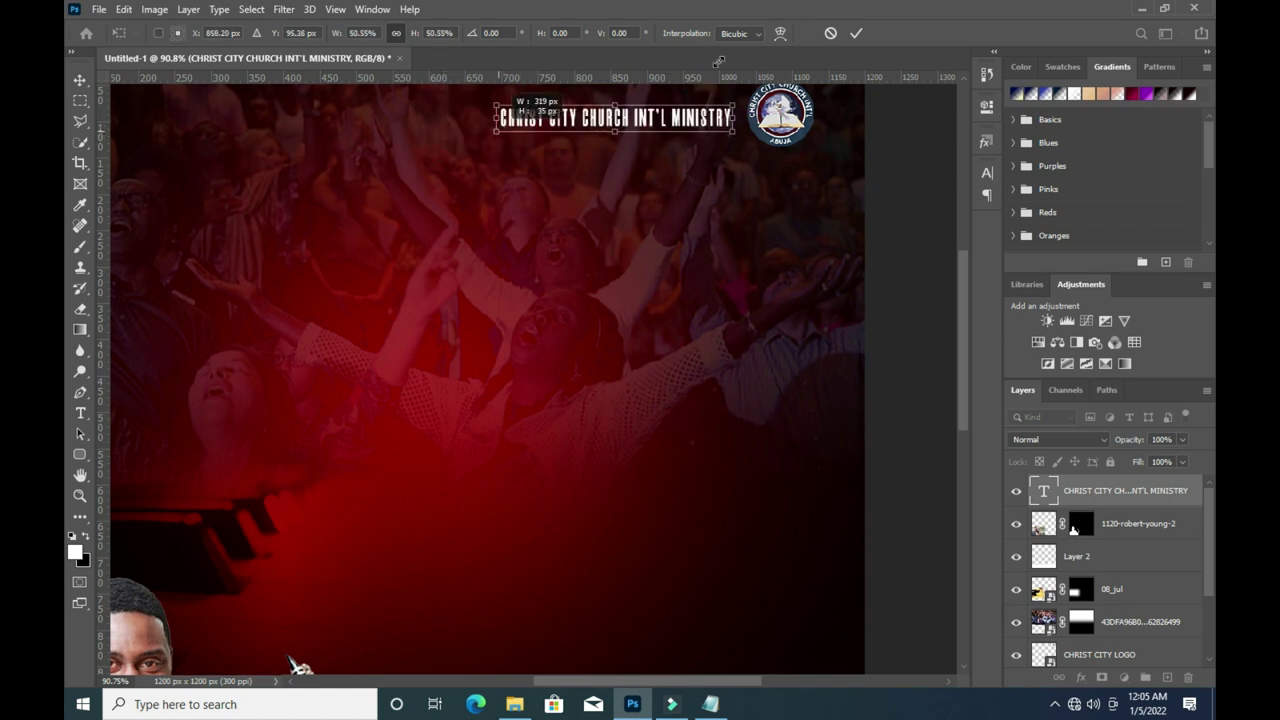
pyautogui.click(856, 33)
# Raise the heading's tracking to 100 in the Character panel.
pyautogui.scroll(-3, 715, 144)
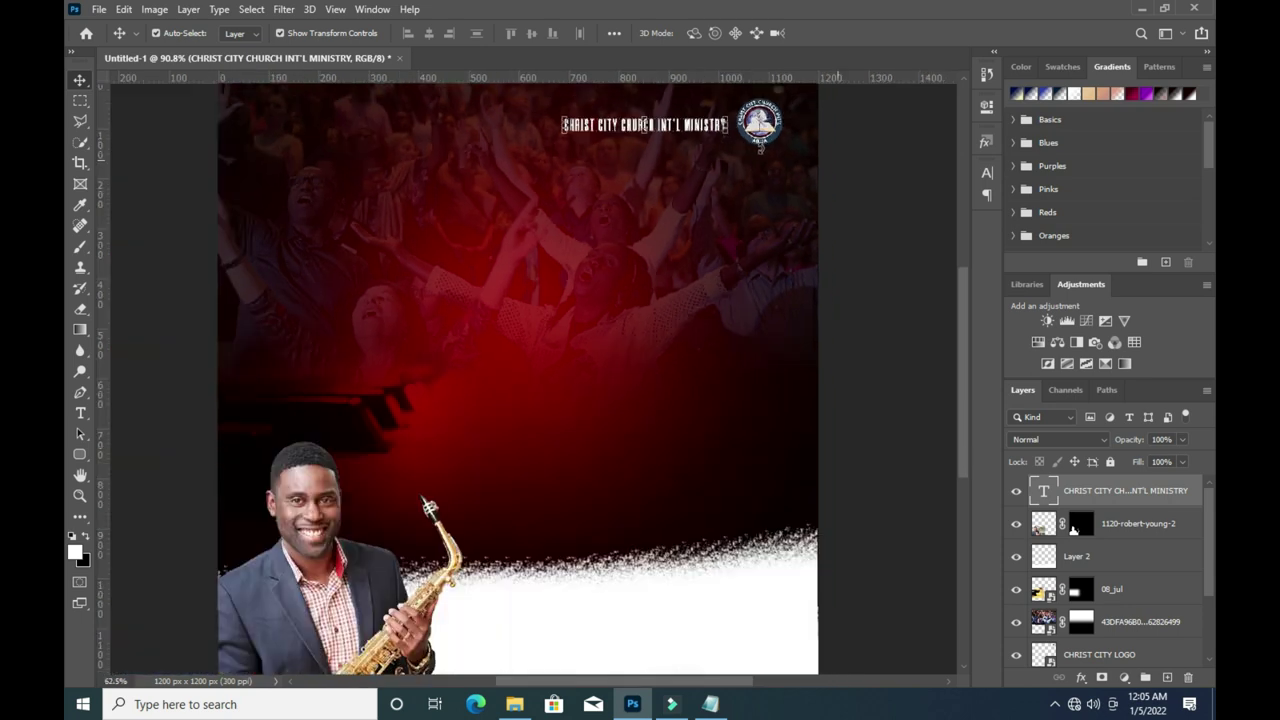
pyautogui.click(820, 171)
pyautogui.scroll(4, 660, 160)
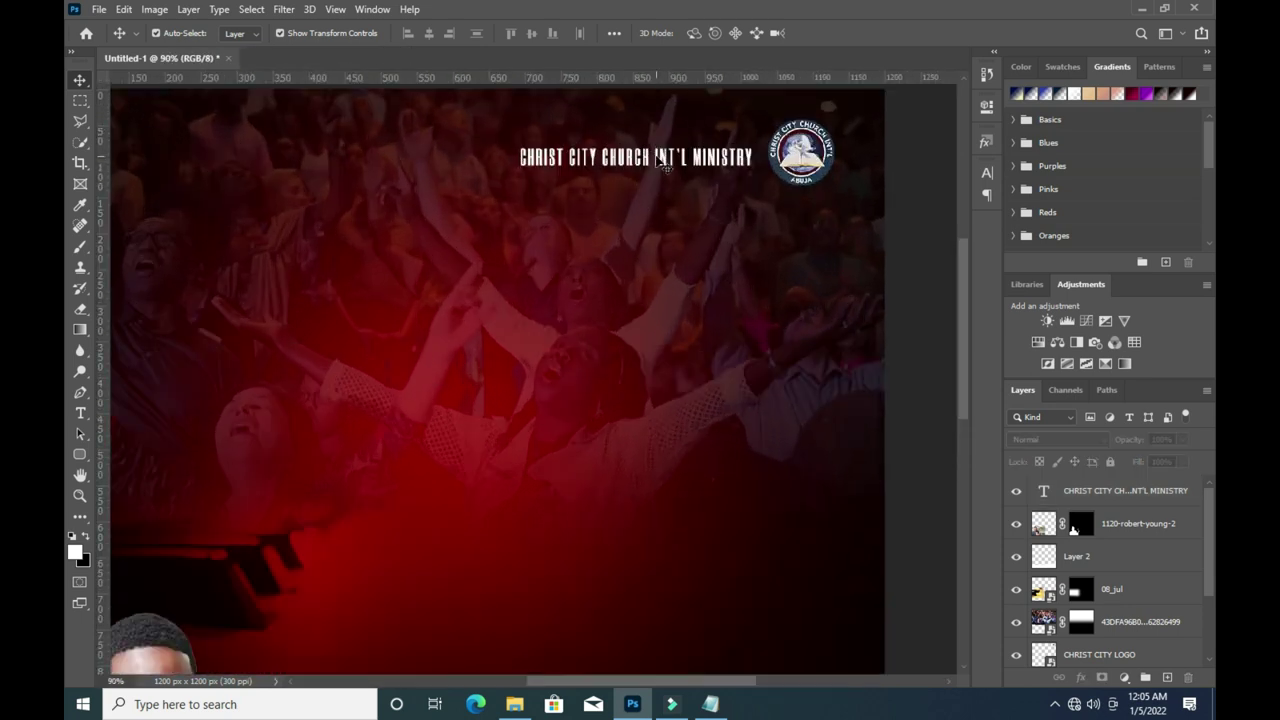
pyautogui.click(663, 163)
pyautogui.click(987, 172)
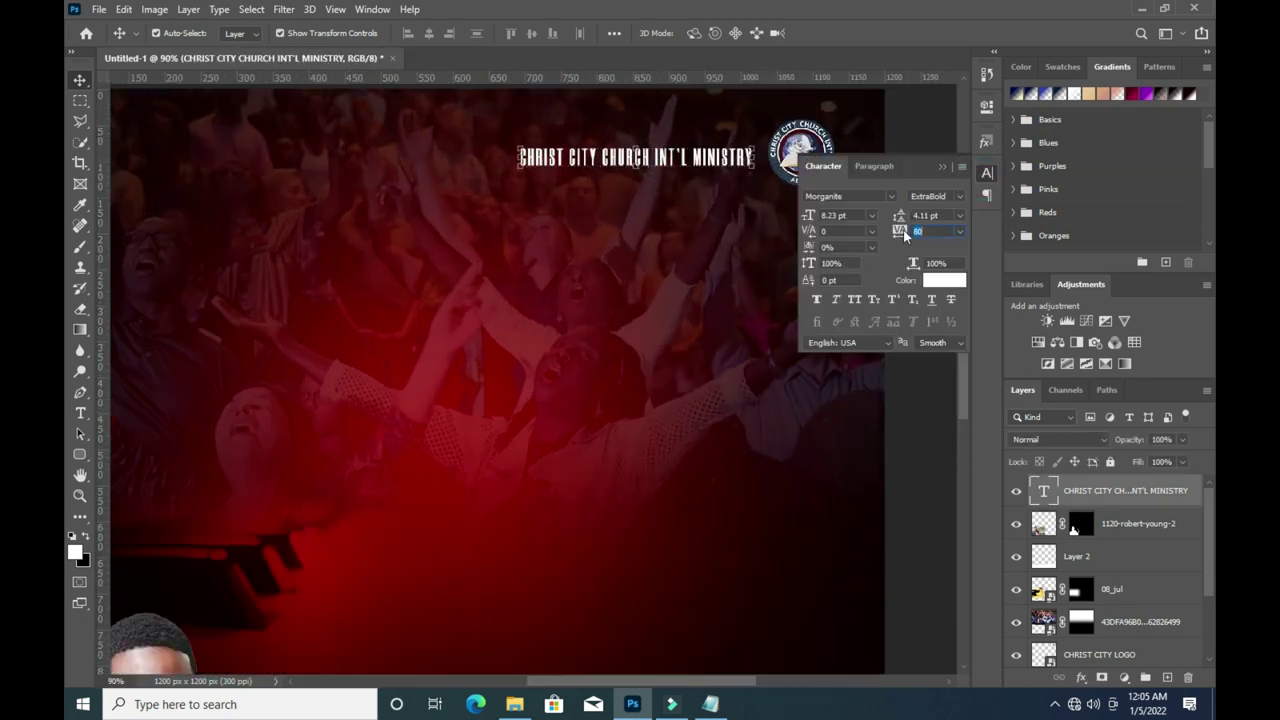
pyautogui.moveTo(900, 231); pyautogui.dragTo(898, 230)
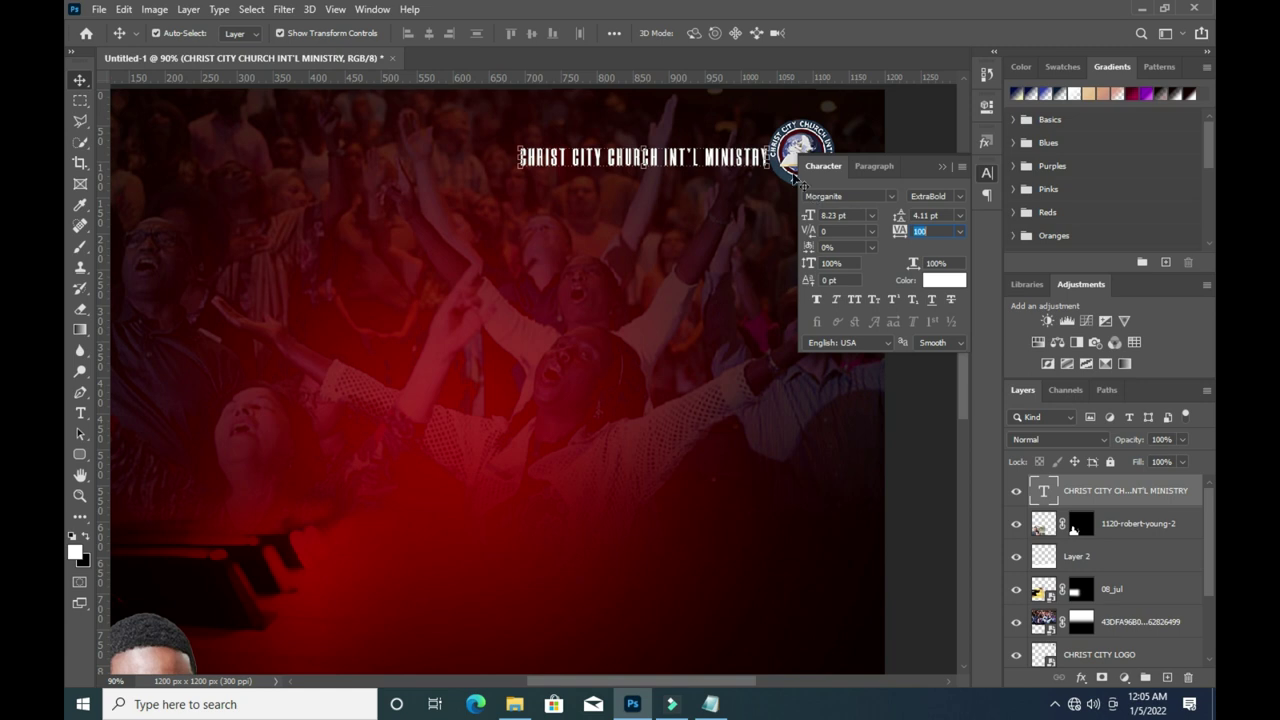
pyautogui.click(941, 166)
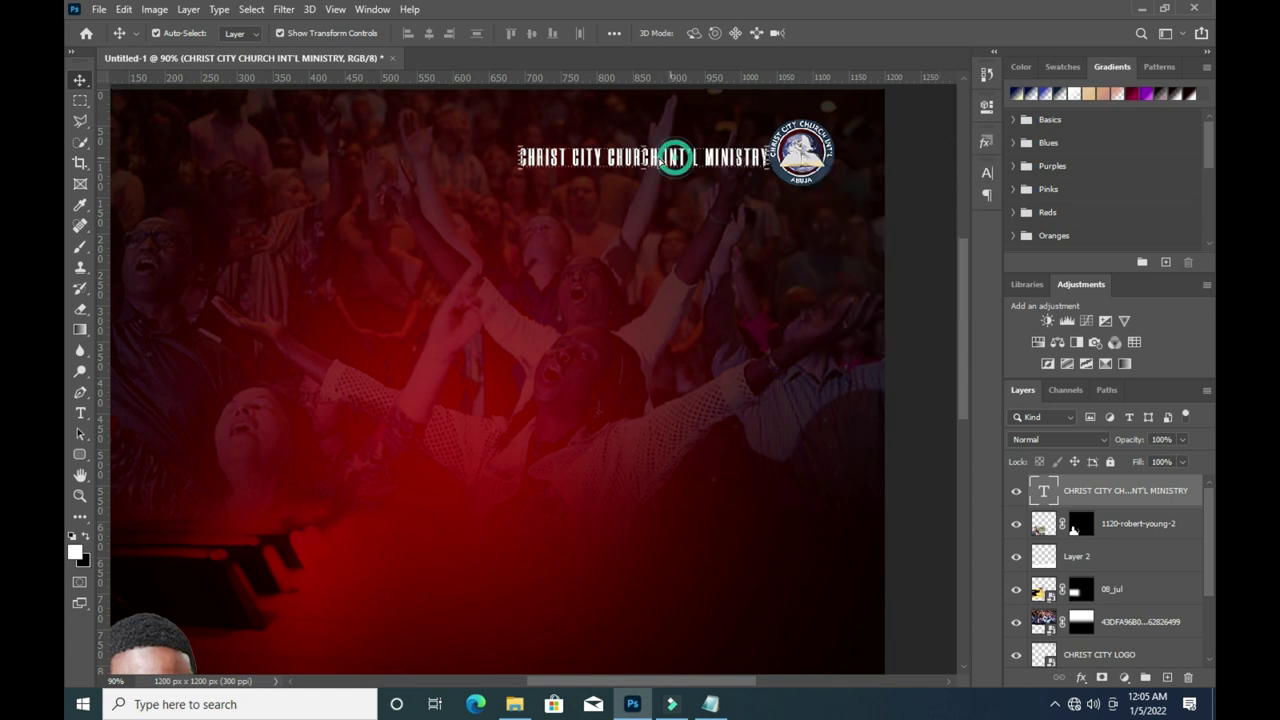
# Nudge the heading up and left, just beside the logo badge.
pyautogui.moveTo(675, 160); pyautogui.dragTo(667, 155)
pyautogui.click(900, 195)
pyautogui.hotkey('ctrl', '0')
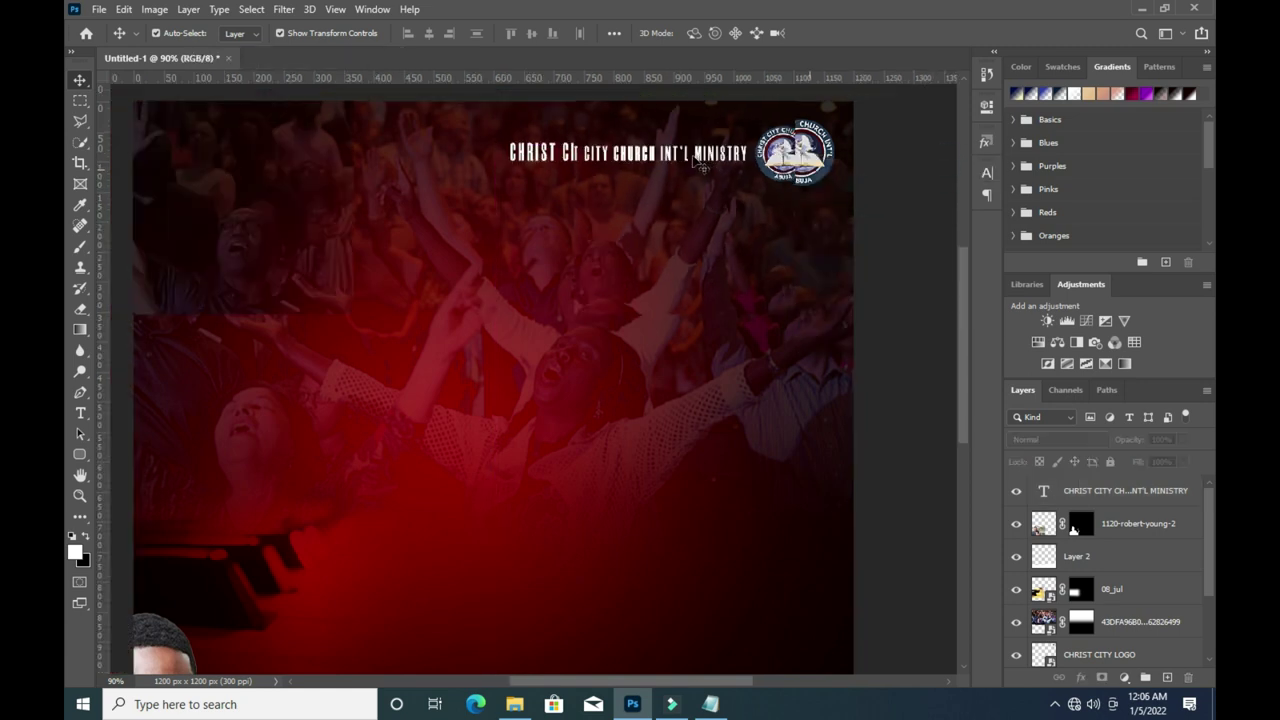
pyautogui.scroll(2, 700, 150)
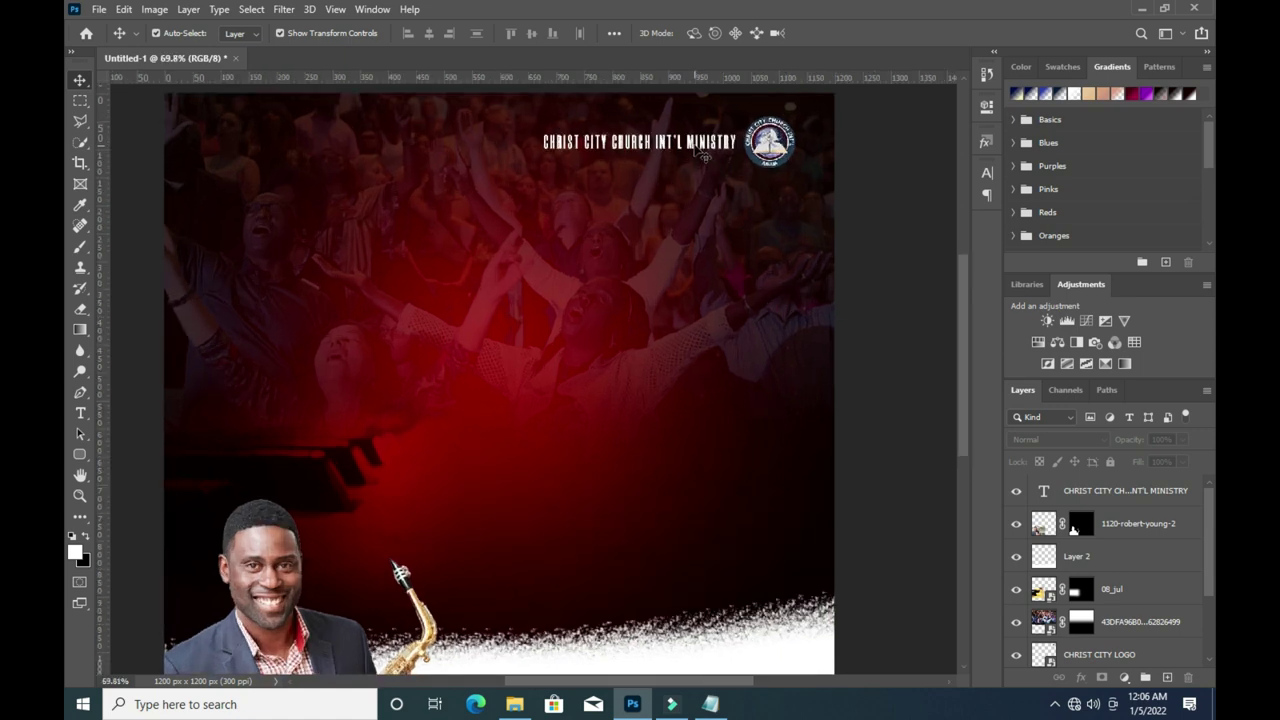
pyautogui.click(695, 144)
pyautogui.press('t')
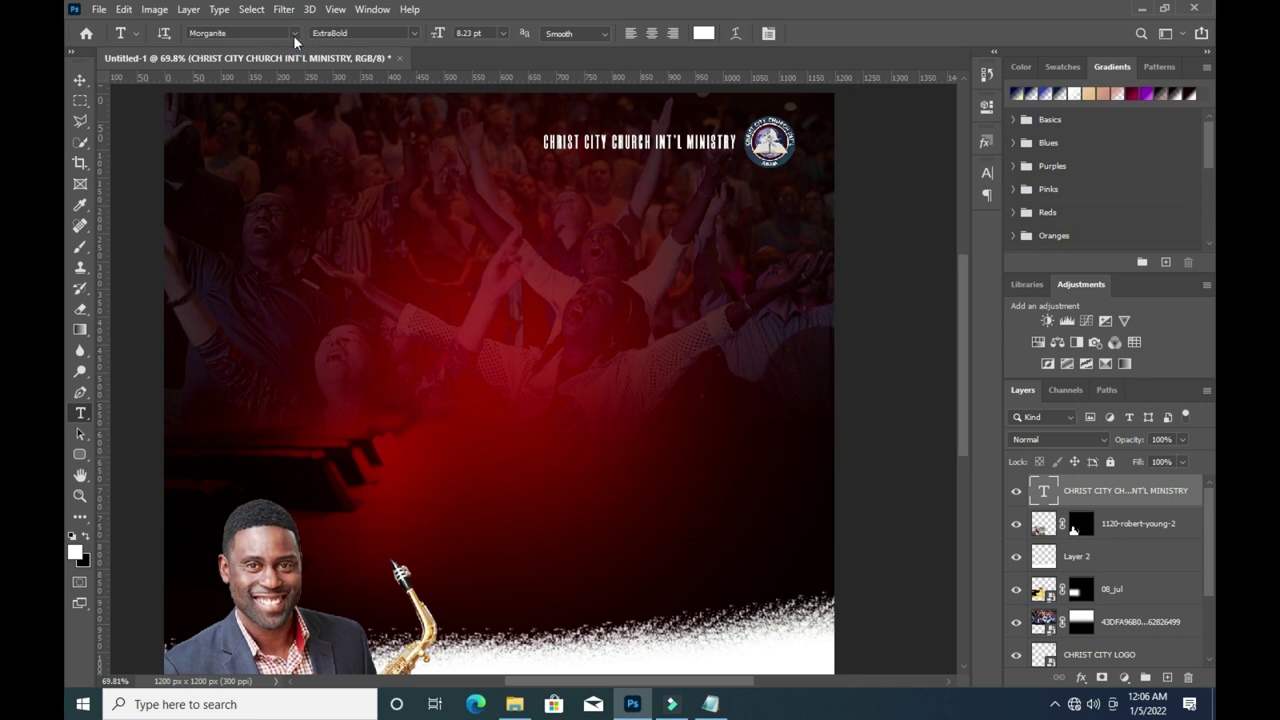
# Switch the CHRIST CITY CHURCH INT'L MINISTRY heading to the Raleway Bold style.
pyautogui.click(293, 34)
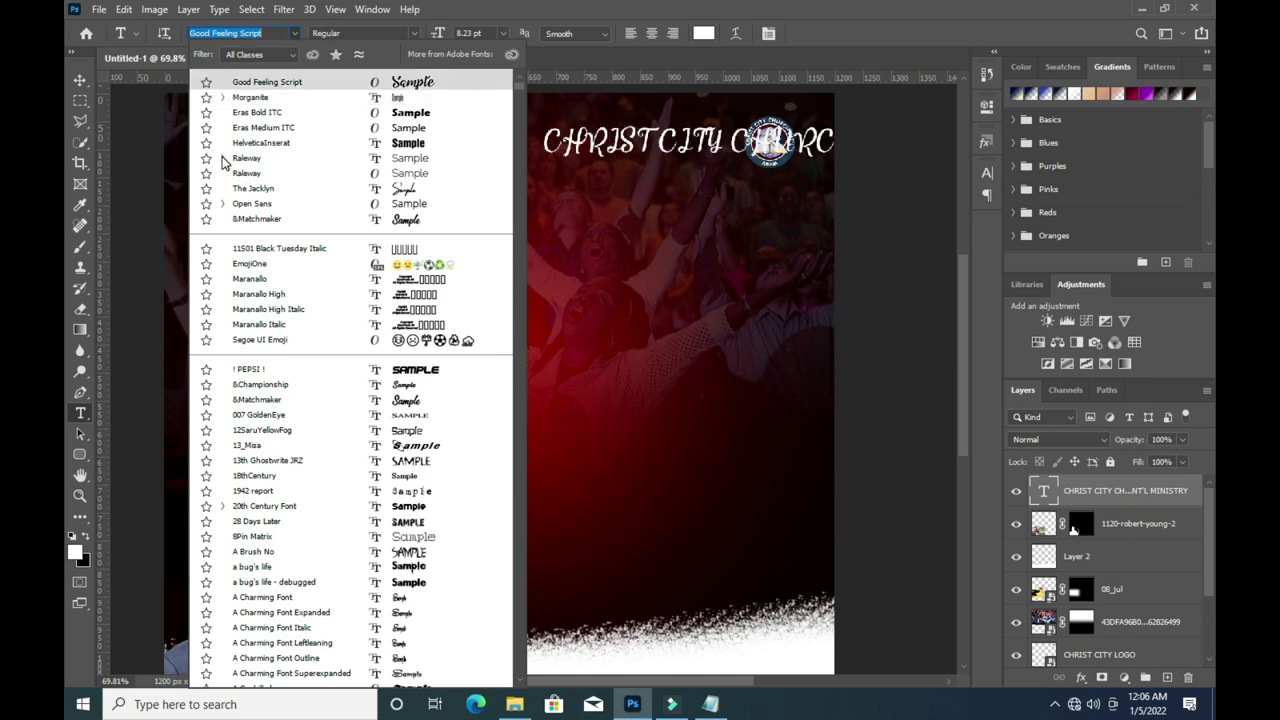
pyautogui.click(222, 159)
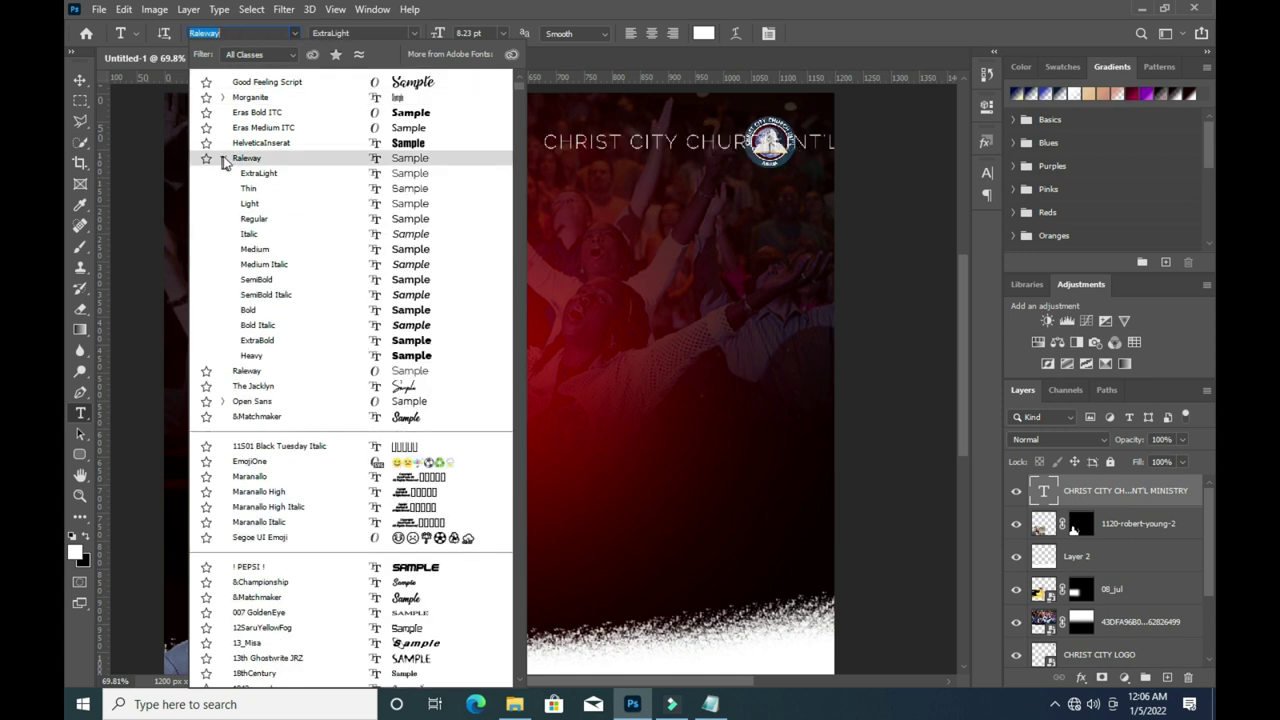
pyautogui.click(250, 310)
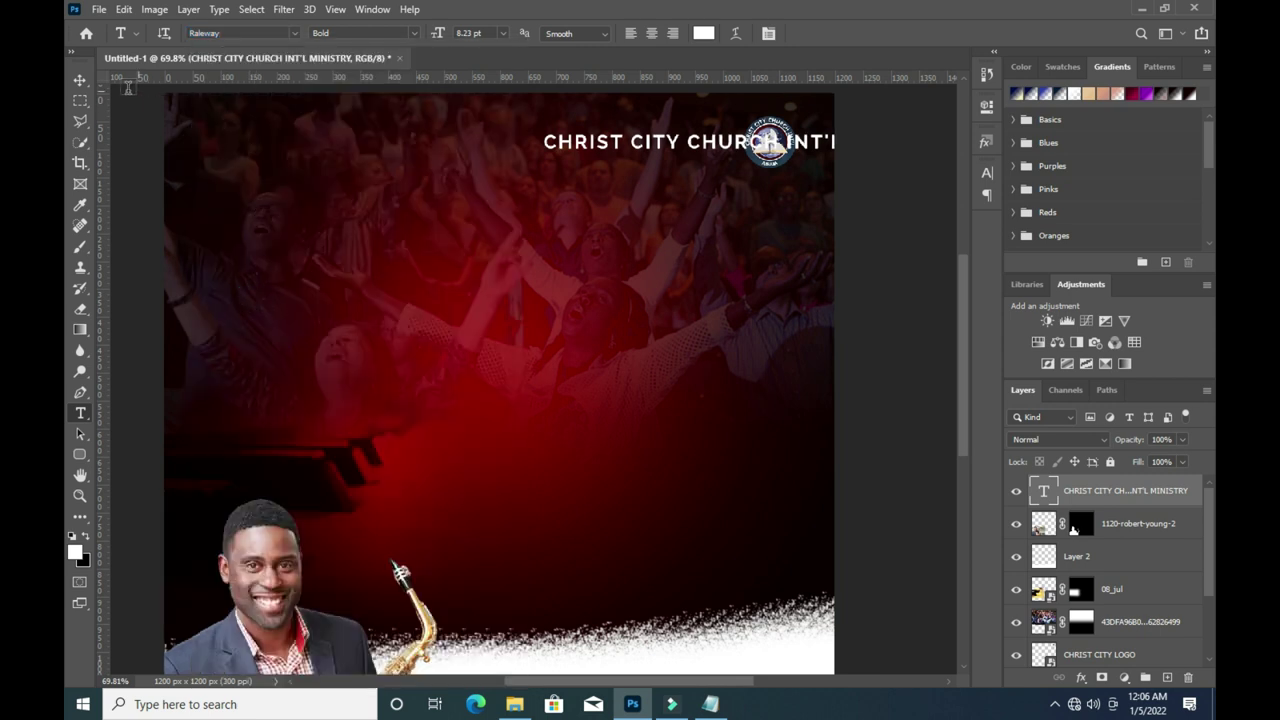
pyautogui.click(80, 79)
# Move the heading left and resize it to fit beside the logo.
pyautogui.moveTo(715, 145); pyautogui.dragTo(476, 143)
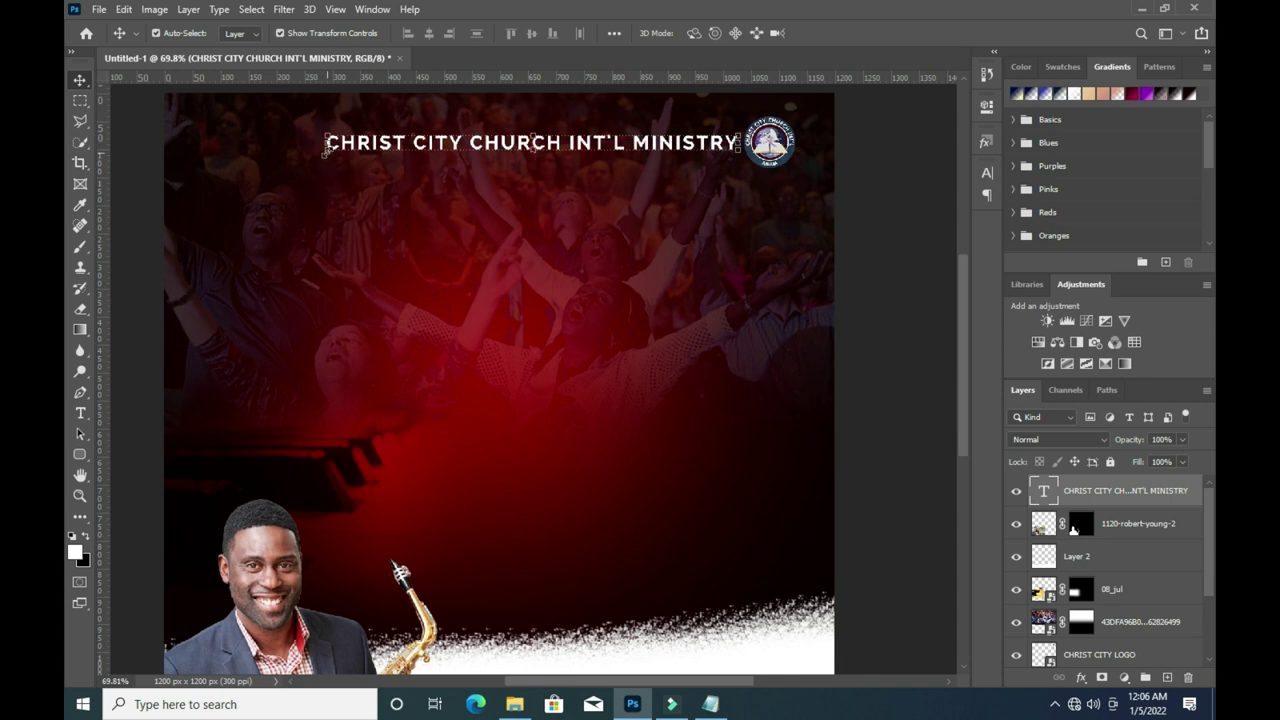
pyautogui.moveTo(324, 142); pyautogui.dragTo(503, 138)
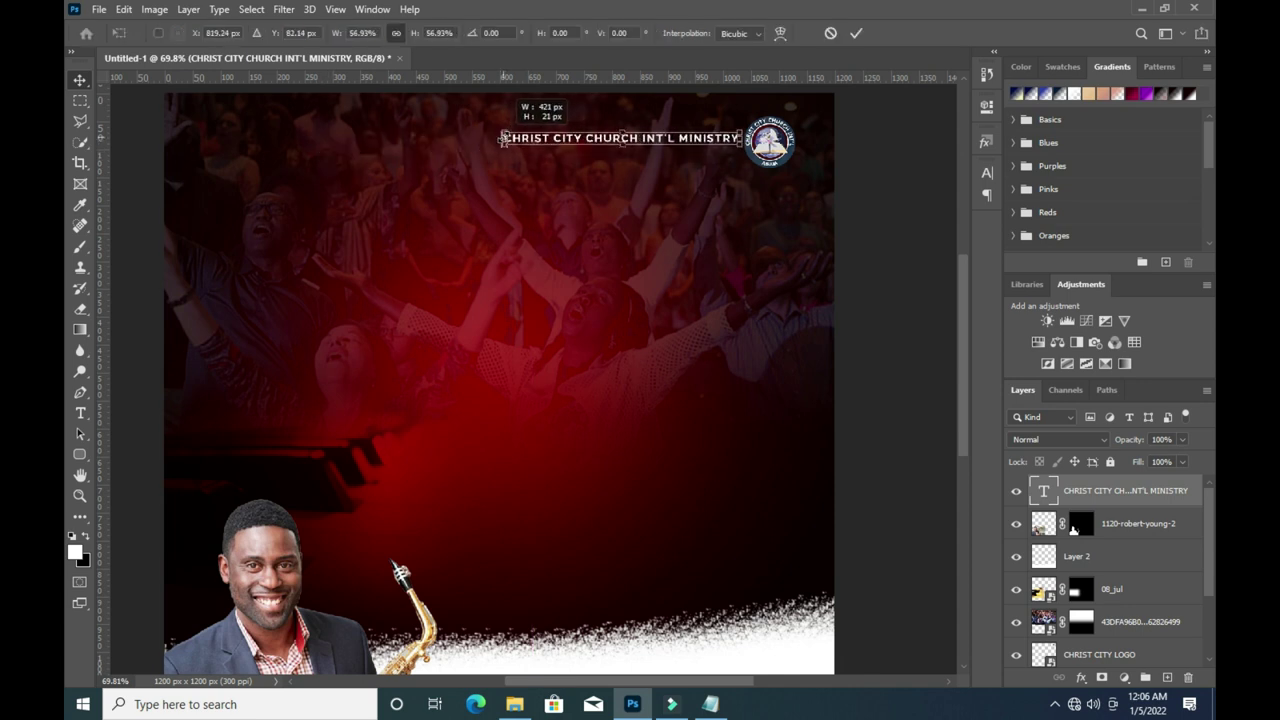
pyautogui.moveTo(503, 138); pyautogui.dragTo(510, 138)
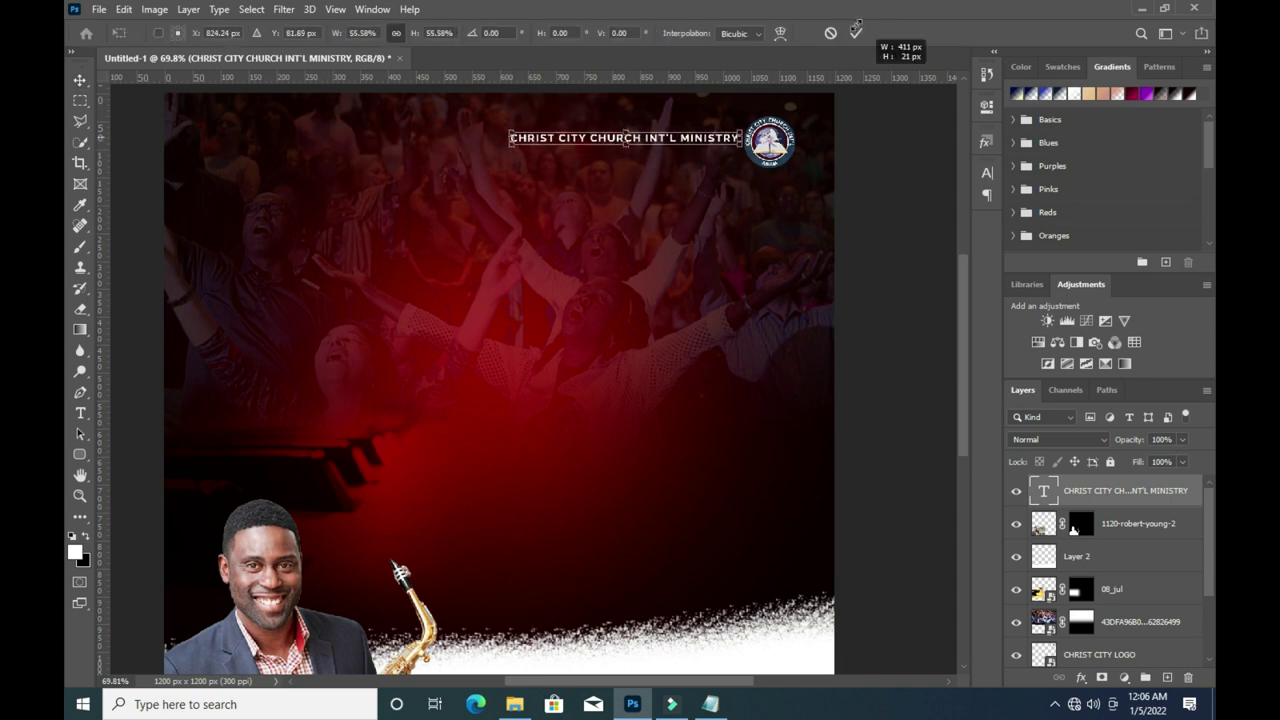
pyautogui.click(857, 33)
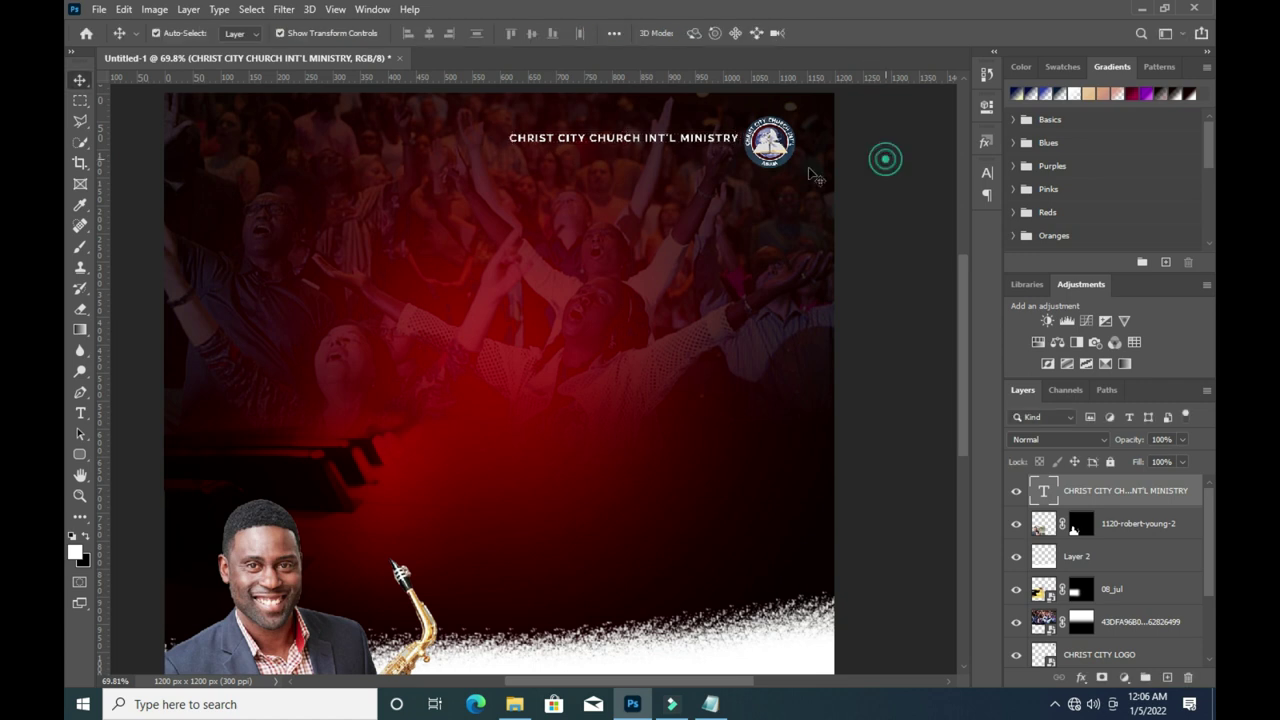
pyautogui.scroll(-1, 660, 146)
pyautogui.moveTo(659, 146); pyautogui.dragTo(646, 146)
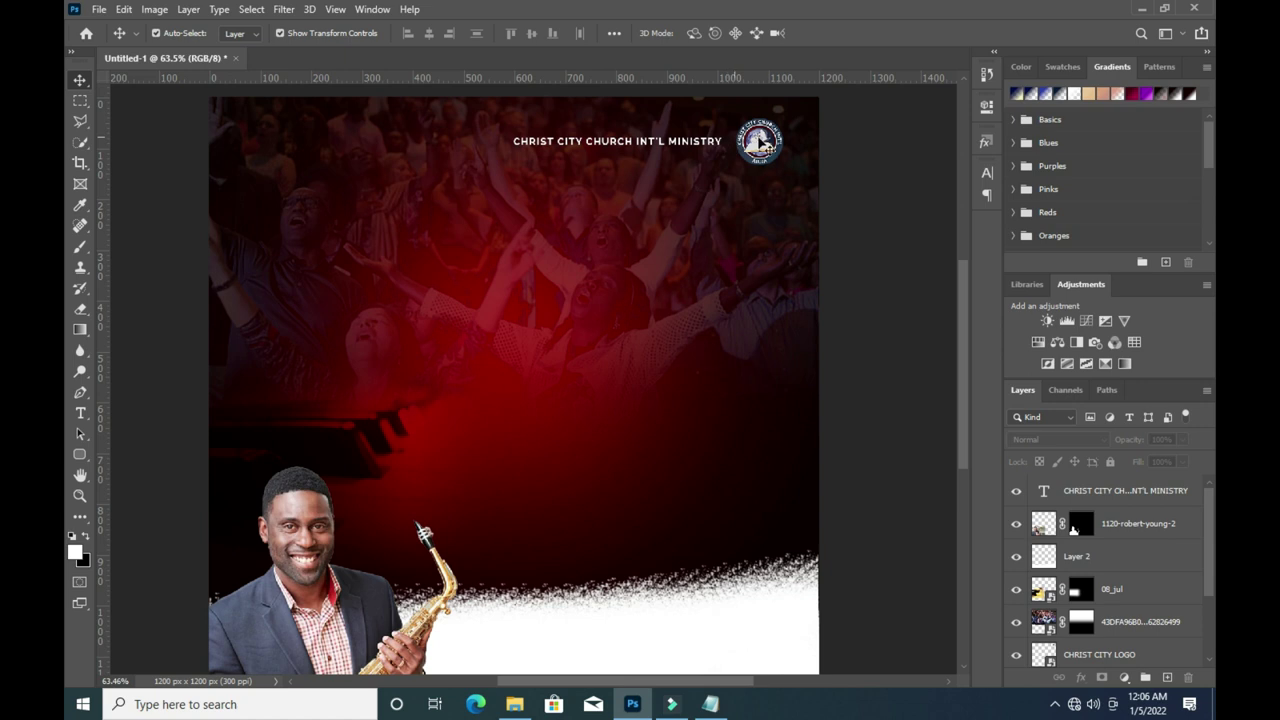
# Shrink the CHRIST CITY LOGO layer to about 72×72 px (roughly 8.53%).
pyautogui.click(787, 125)
pyautogui.rightClick(765, 138)
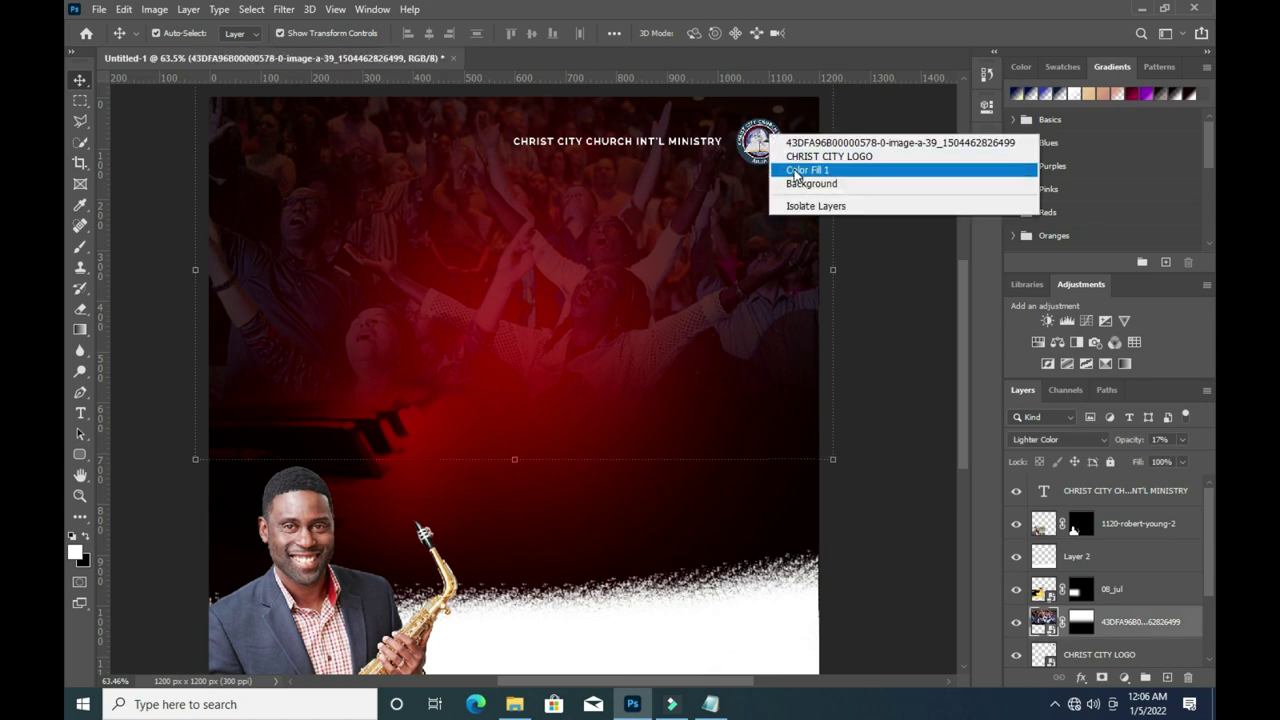
pyautogui.click(800, 156)
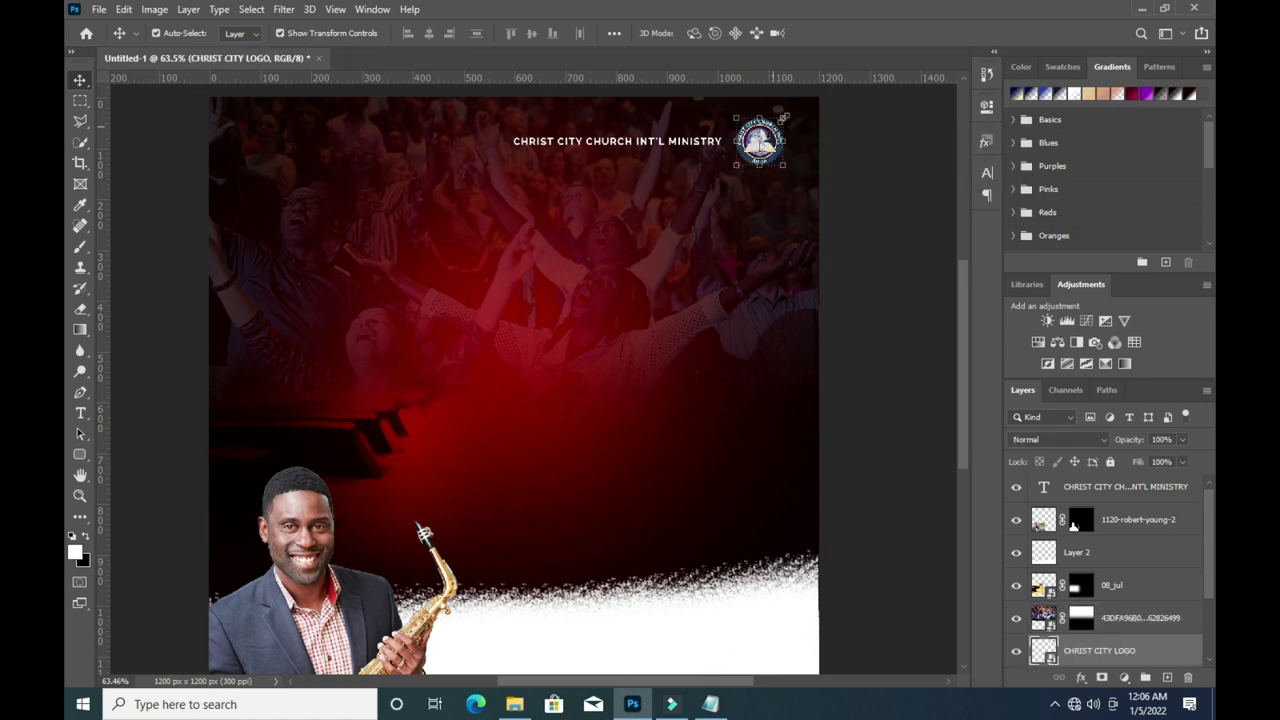
pyautogui.scroll(2, 785, 115)
pyautogui.moveTo(781, 187); pyautogui.dragTo(757, 148)
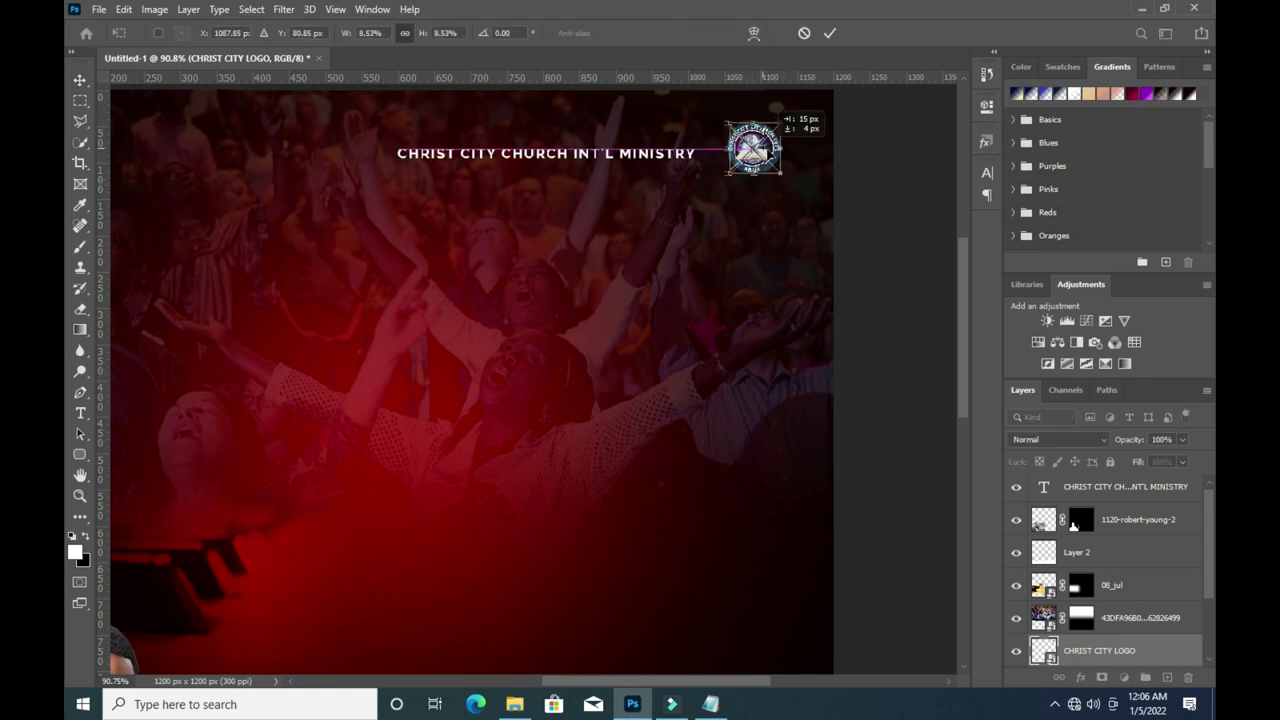
pyautogui.click(830, 34)
pyautogui.click(846, 117)
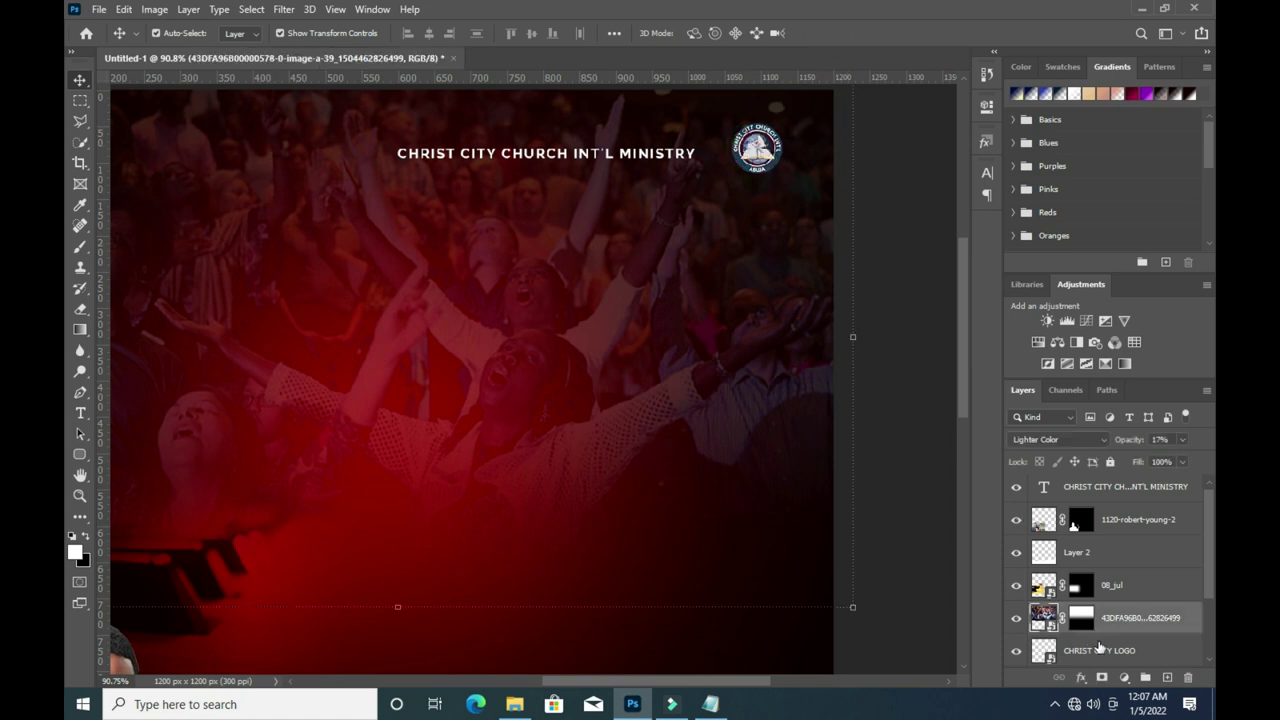
pyautogui.click(1098, 648)
# Draw a thin vertical rectangle left of the logo and fill it gold yellow.
pyautogui.click(80, 454)
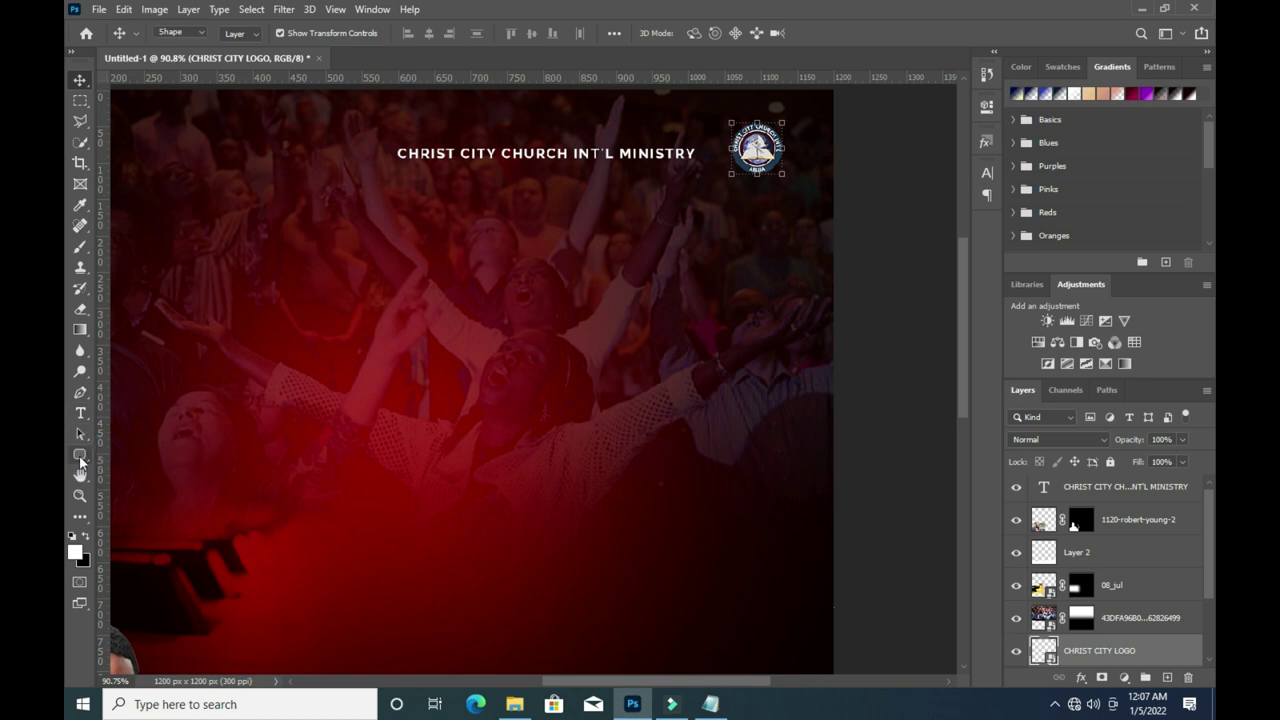
pyautogui.moveTo(707, 128); pyautogui.dragTo(709, 175)
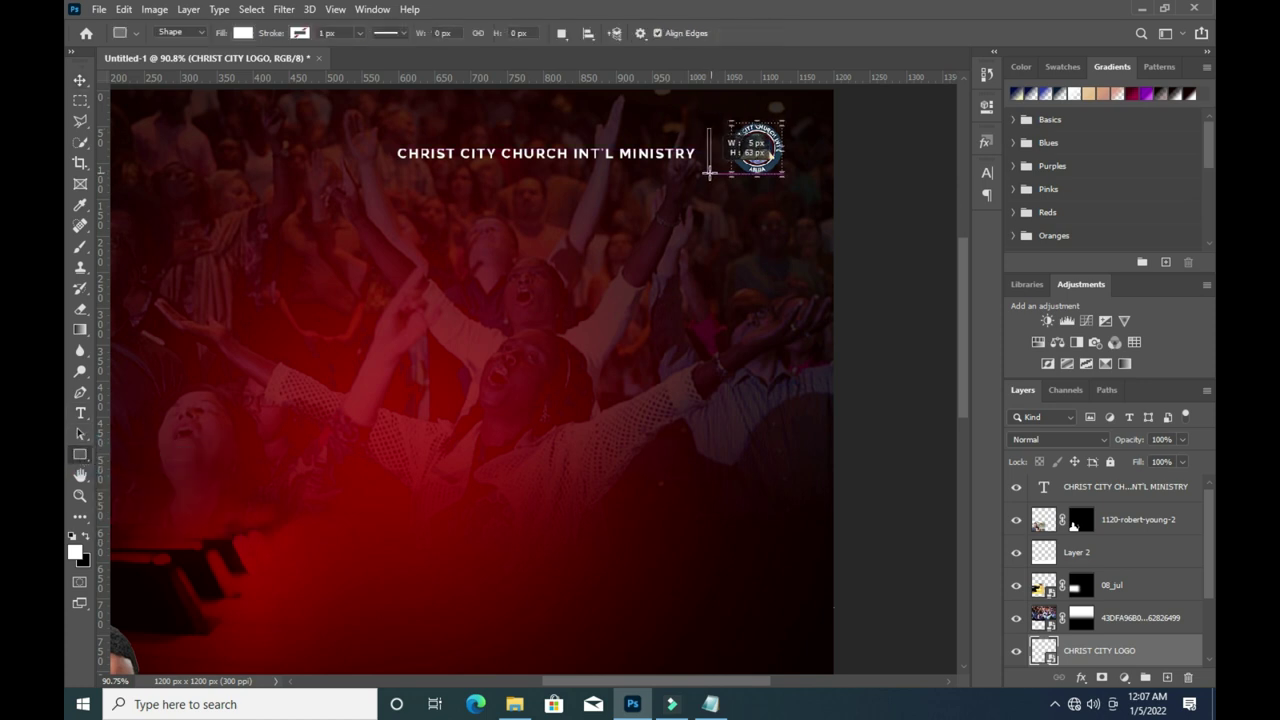
pyautogui.moveTo(709, 175); pyautogui.dragTo(709, 176)
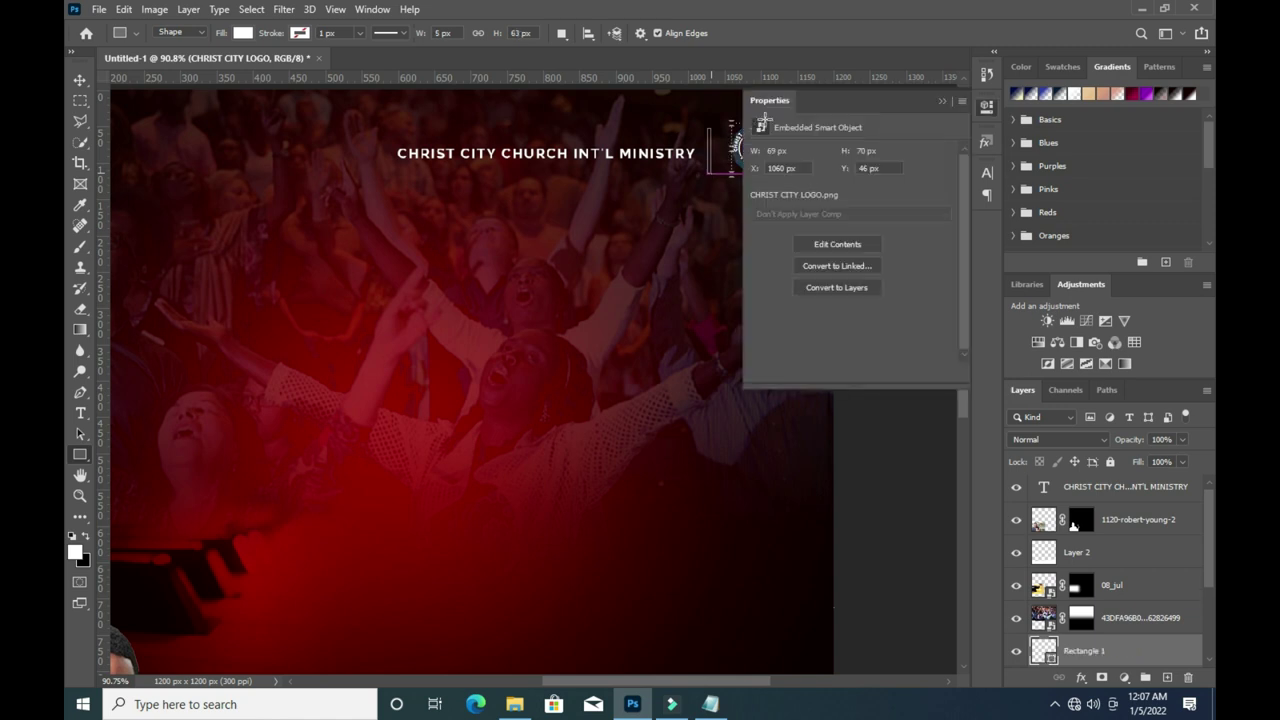
pyautogui.click(760, 203)
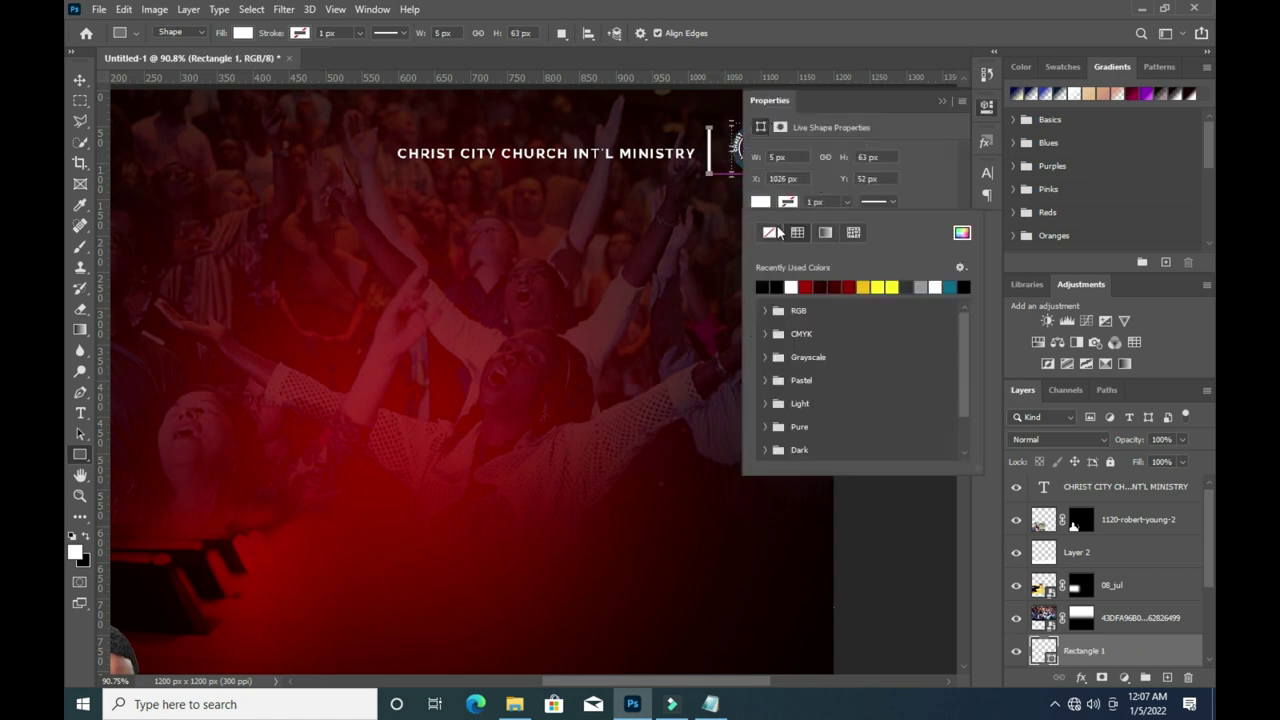
pyautogui.click(866, 287)
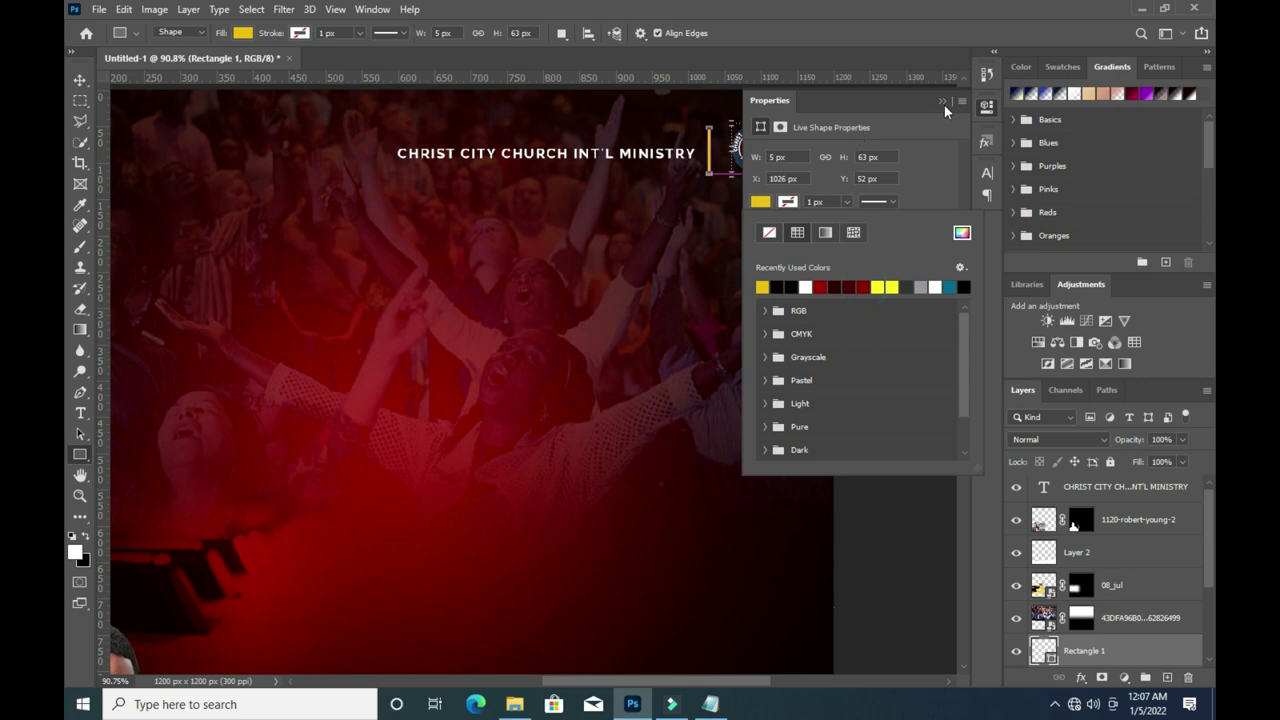
pyautogui.click(941, 101)
# Shift the yellow bar toward the logo and the heading slightly right.
pyautogui.click(80, 79)
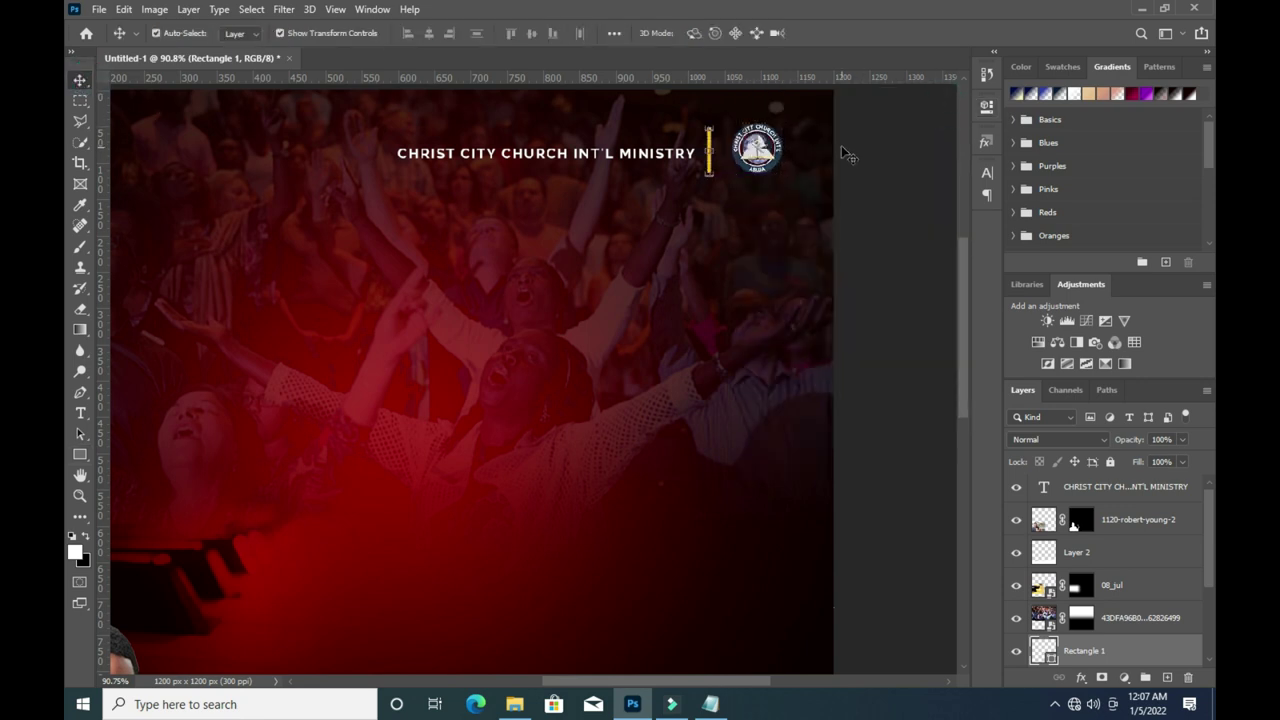
pyautogui.scroll(5, 712, 150)
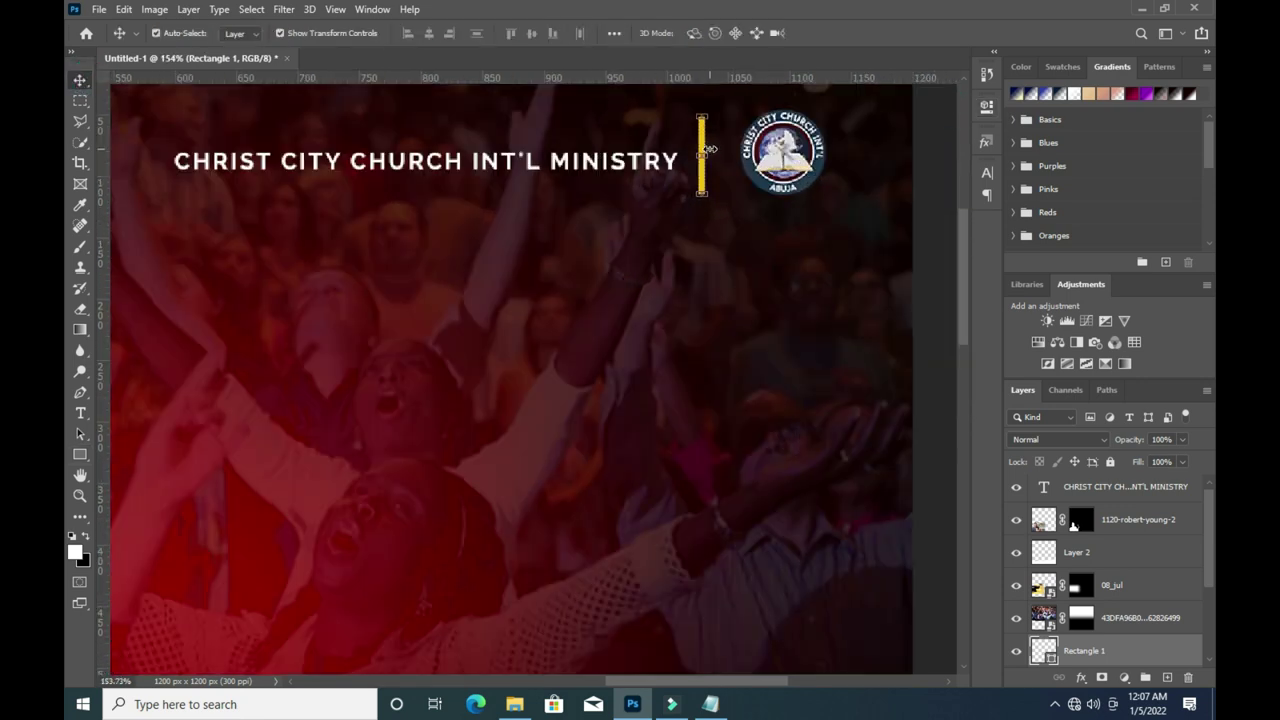
pyautogui.moveTo(712, 148); pyautogui.dragTo(718, 150)
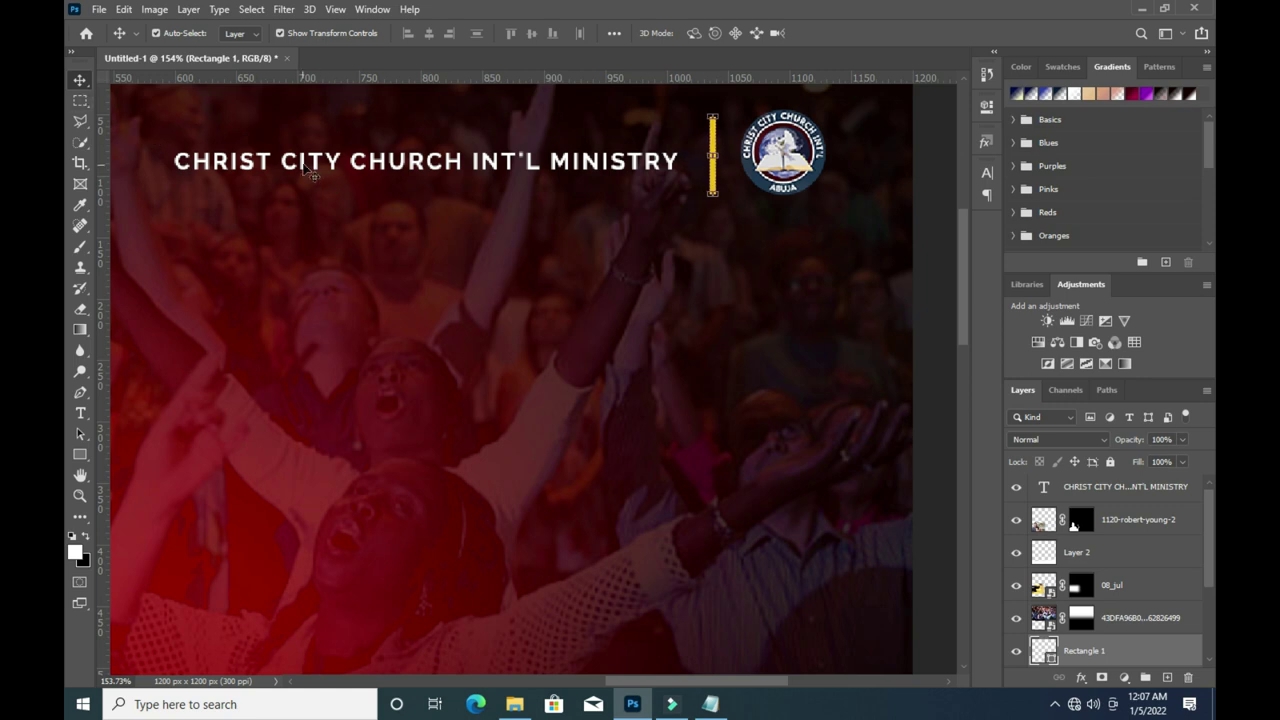
pyautogui.moveTo(368, 170); pyautogui.dragTo(377, 170)
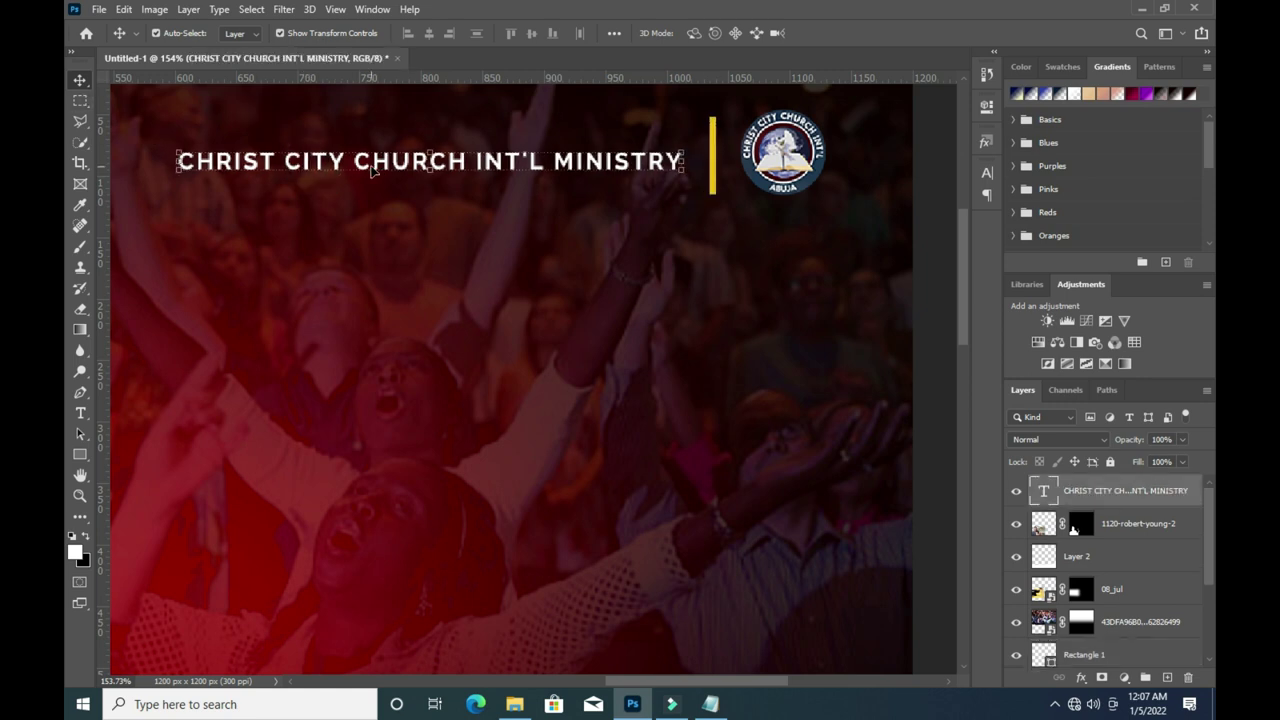
# Shorten the Rectangle 1 bar to about 50 px tall (73.78%).
pyautogui.click(722, 168)
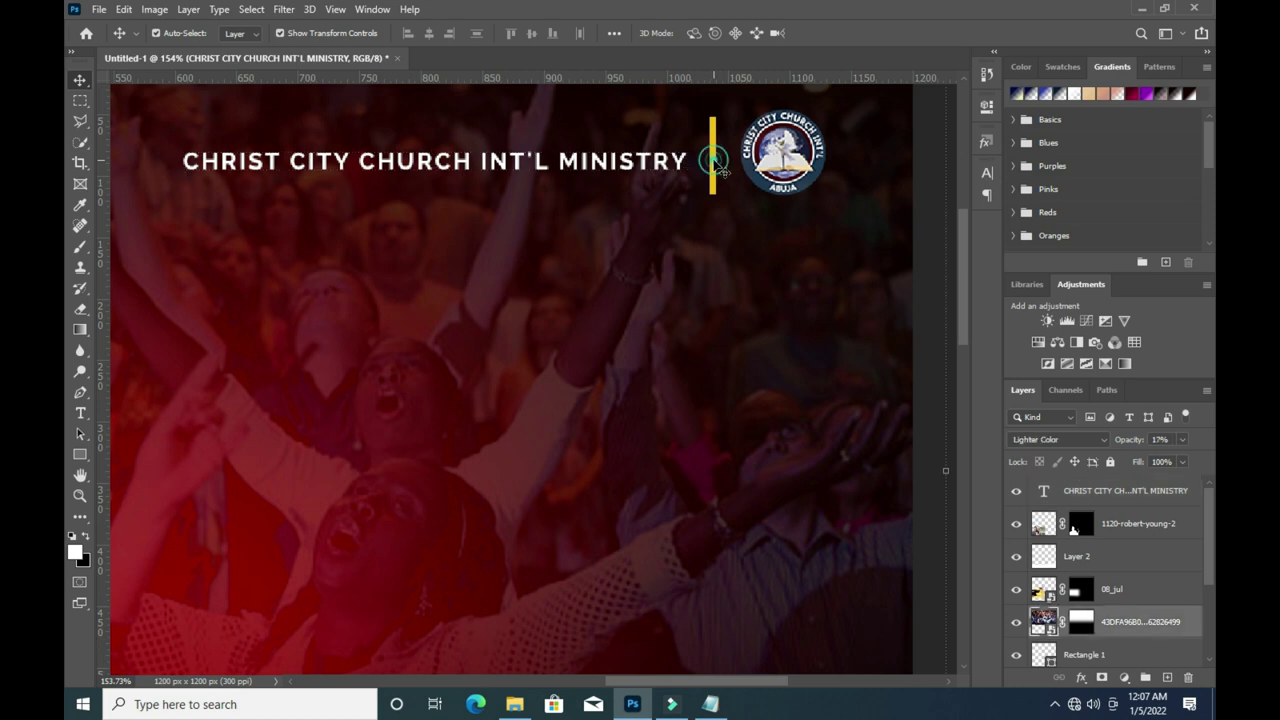
pyautogui.rightClick(713, 163)
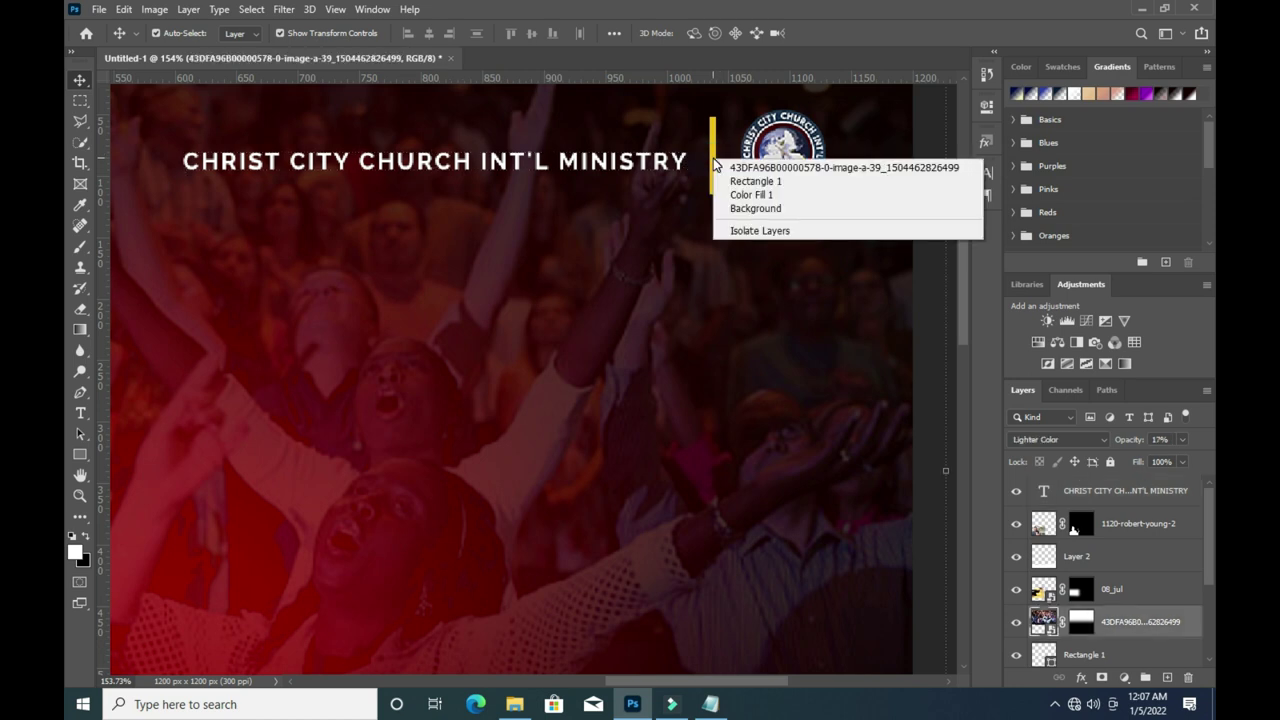
pyautogui.click(760, 177)
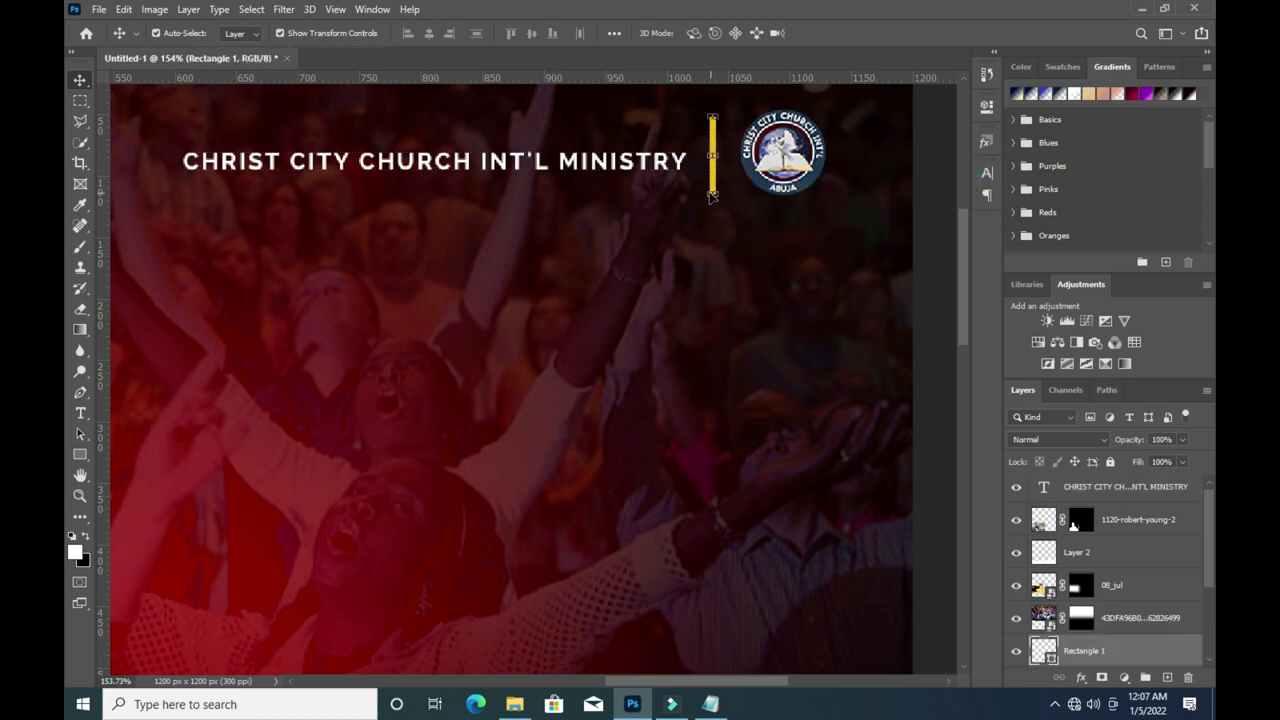
pyautogui.moveTo(712, 196); pyautogui.dragTo(716, 164)
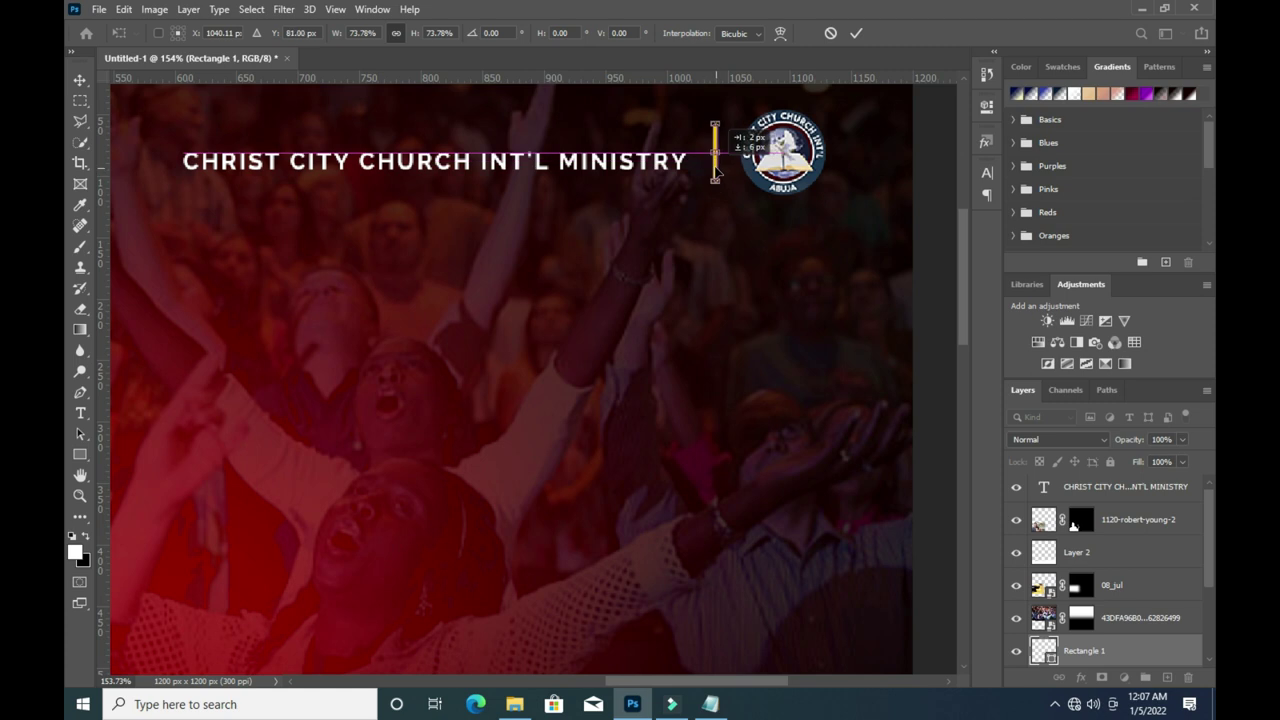
pyautogui.click(857, 37)
pyautogui.scroll(-5, 860, 160)
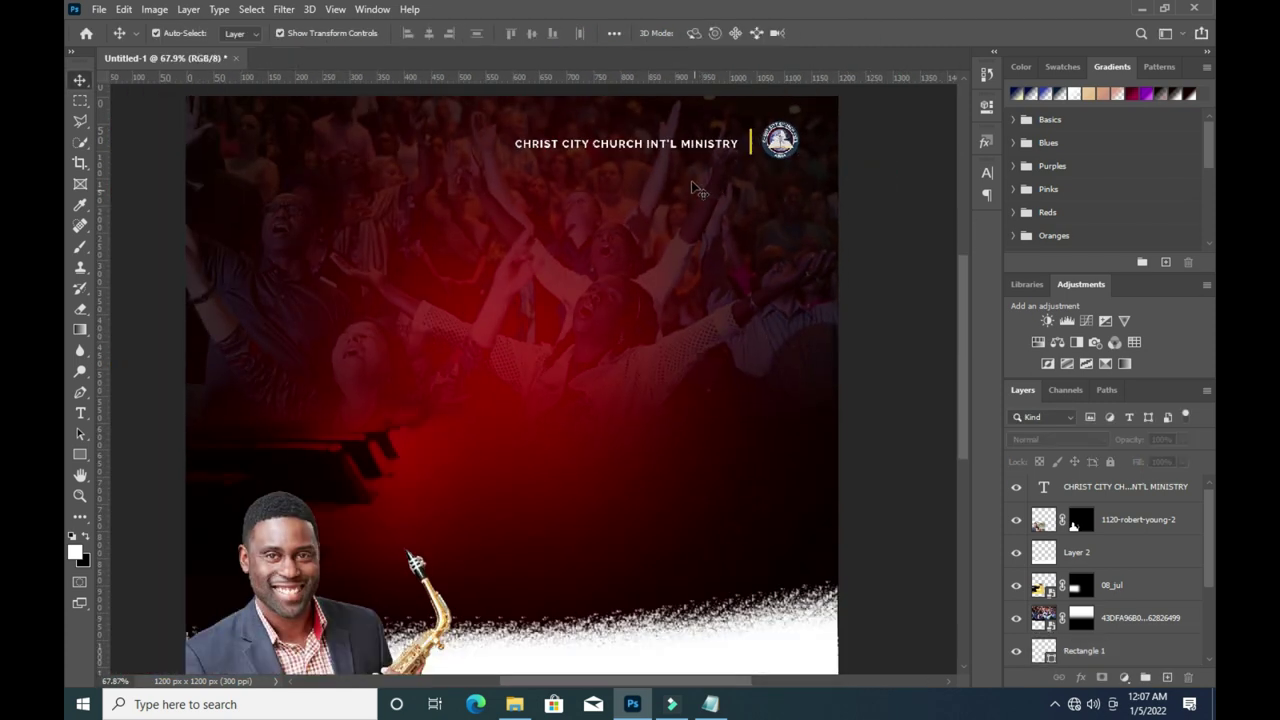
# Nudge the CHRIST CITY LOGO layer slightly right.
pyautogui.scroll(-1, 705, 150)
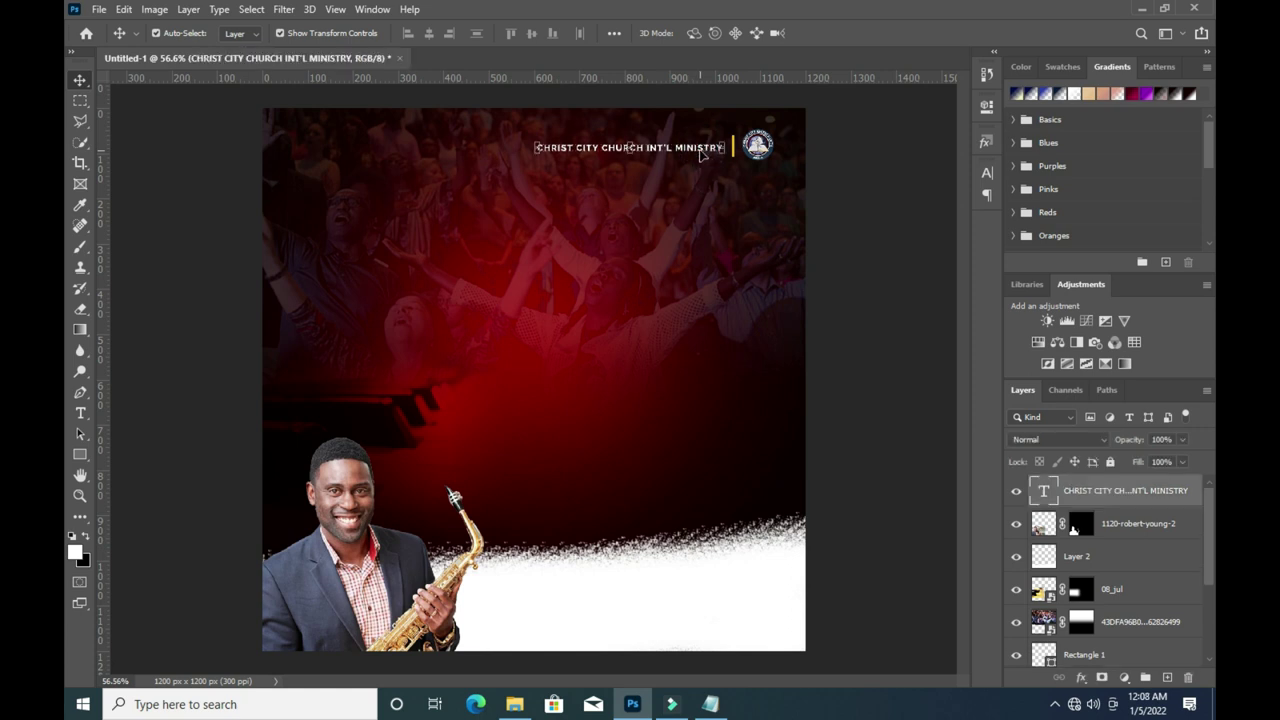
pyautogui.click(826, 181)
pyautogui.scroll(-3, 1138, 562)
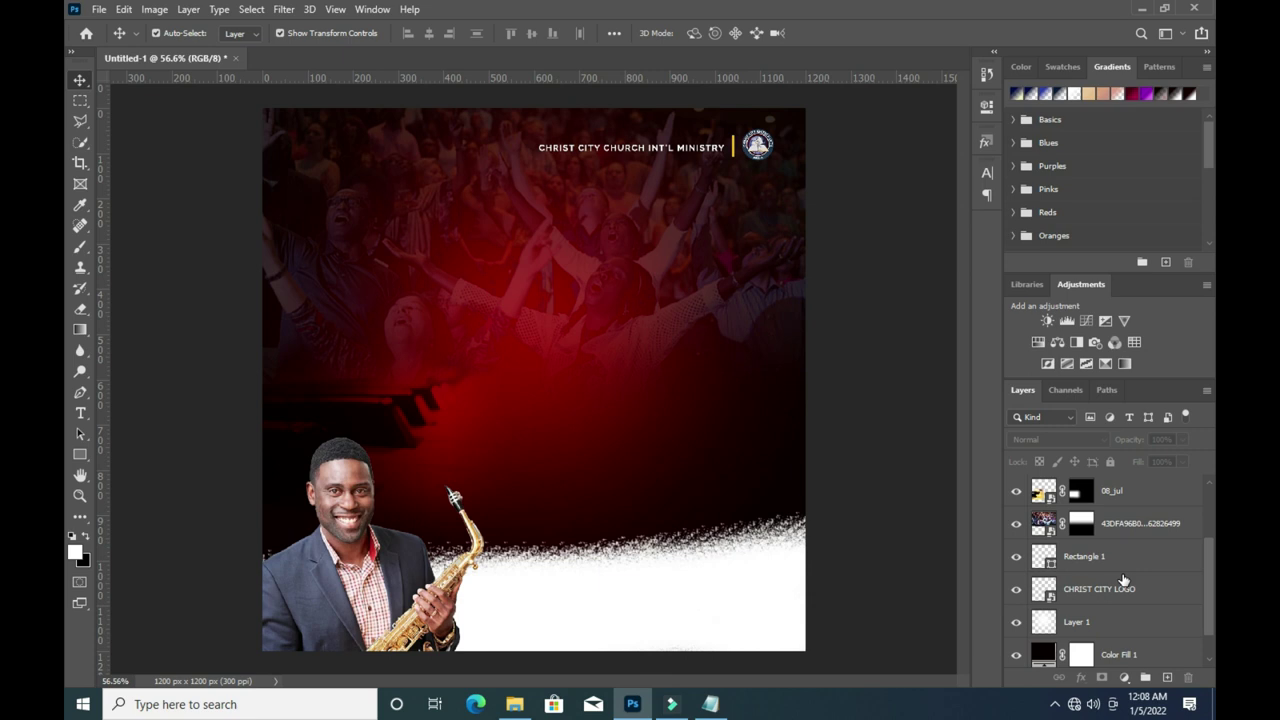
pyautogui.click(1111, 592)
pyautogui.press('Right')
pyautogui.press('Right')
pyautogui.press('Right')
pyautogui.press('Right')
pyautogui.press('Right')
pyautogui.press('Right')
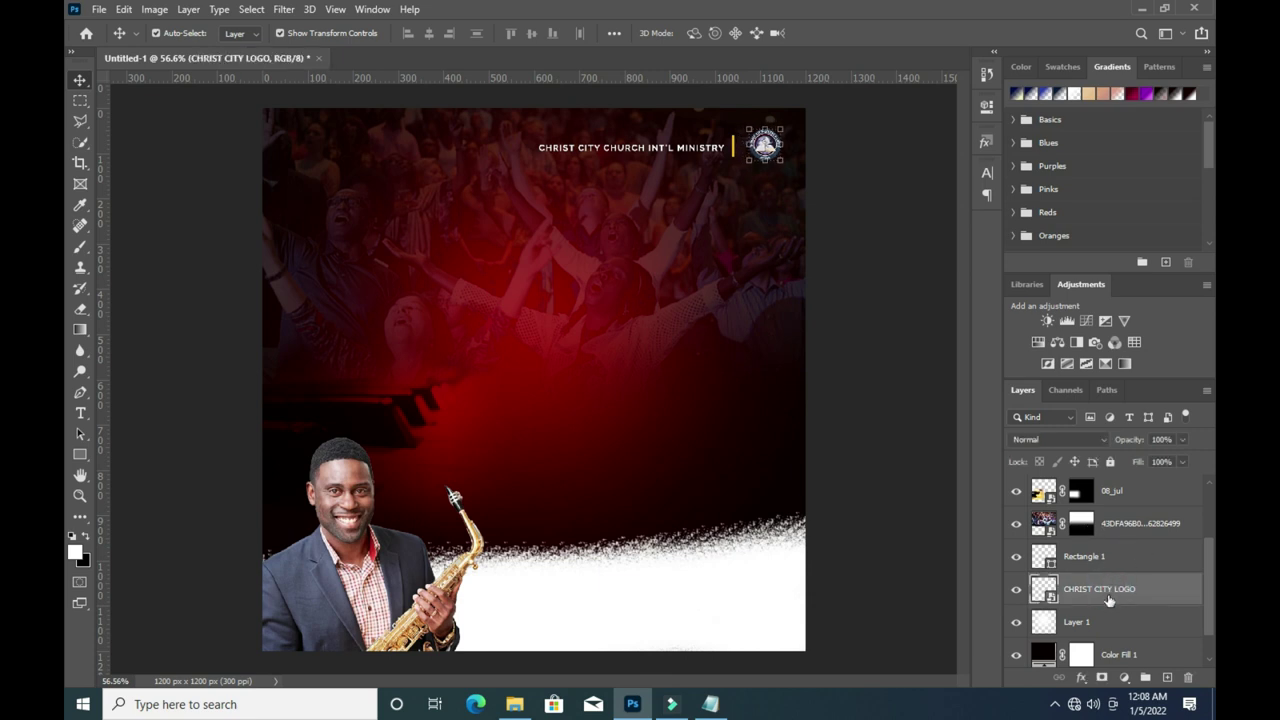
# Move the Rectangle 1 and CHRIST CITY LOGO layers to the top of the layer stack.
pyautogui.click(1087, 560)
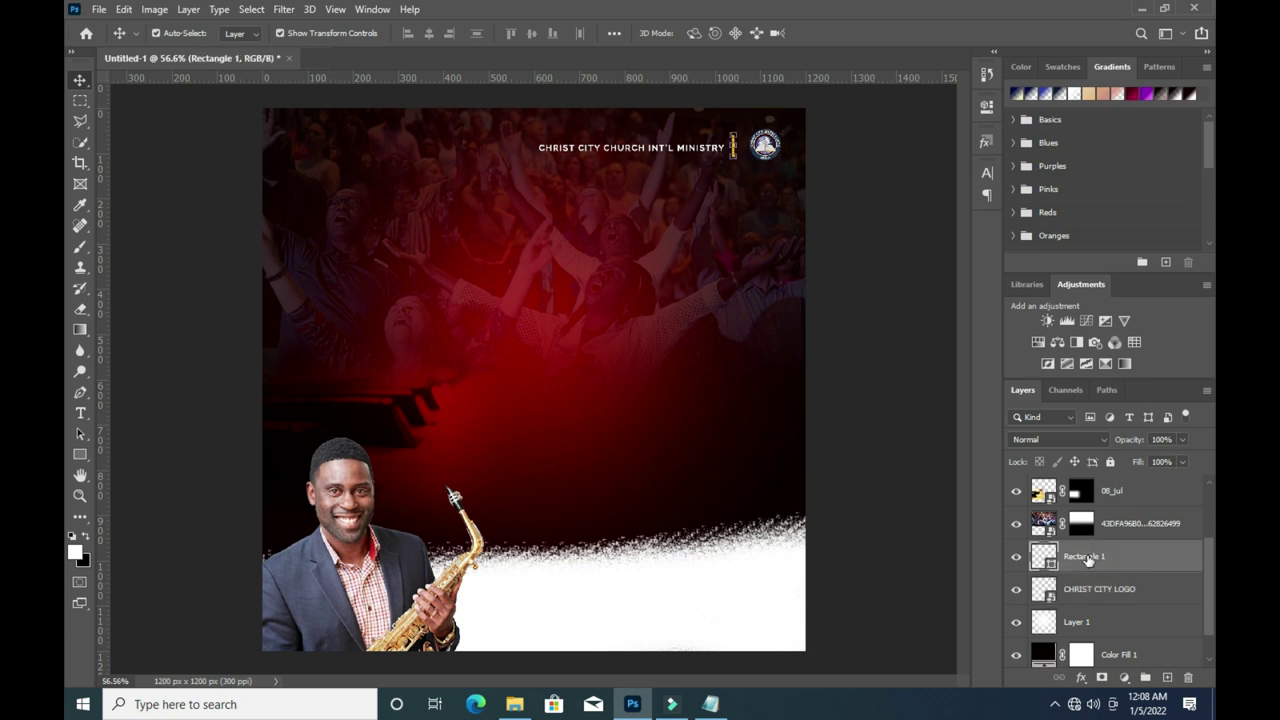
pyautogui.scroll(1, 1113, 540)
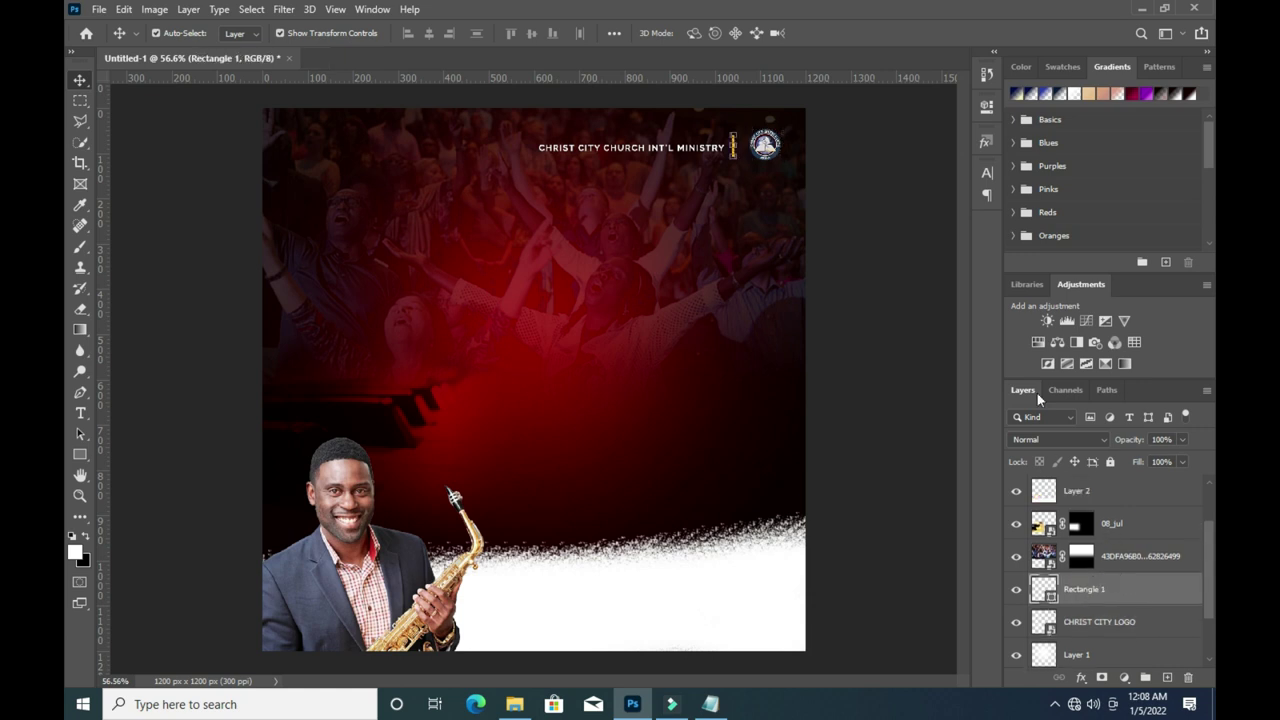
pyautogui.keyDown('shift'); pyautogui.click(1100, 622); pyautogui.keyUp('shift')
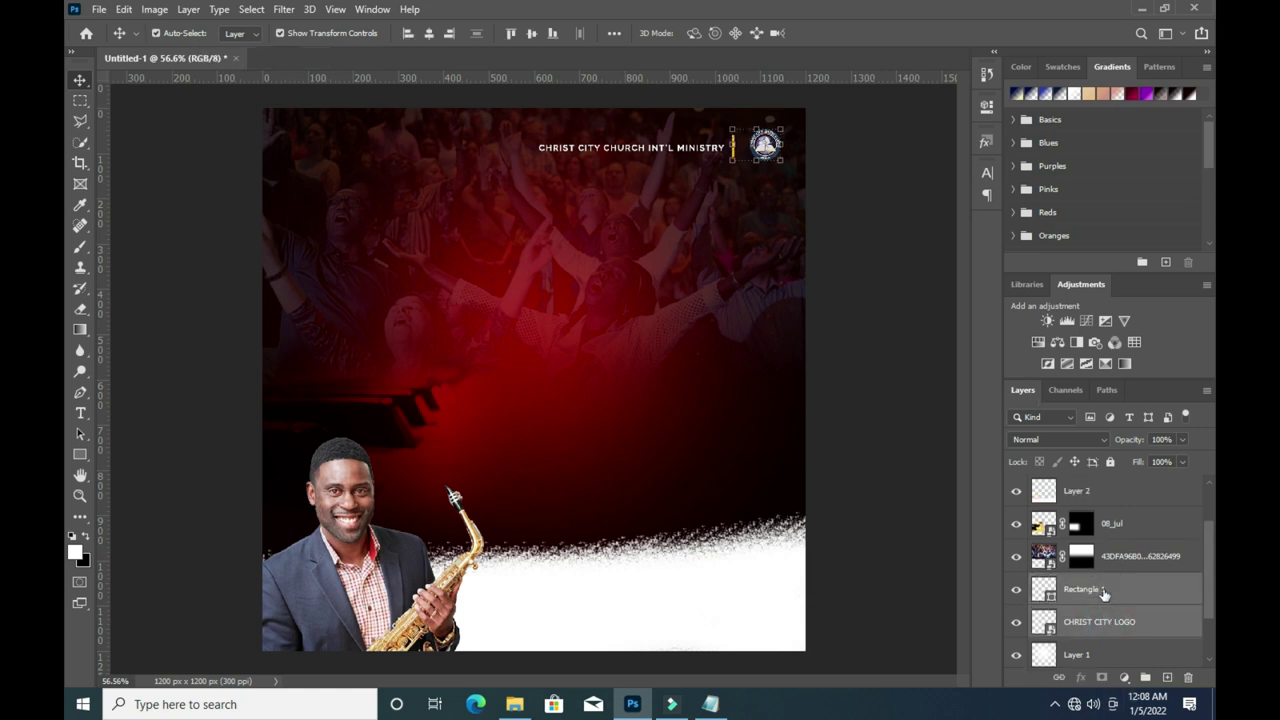
pyautogui.moveTo(1100, 590)
pyautogui.mouseDown()
pyautogui.moveTo(1113, 462)
pyautogui.moveTo(1101, 500)
pyautogui.mouseUp()
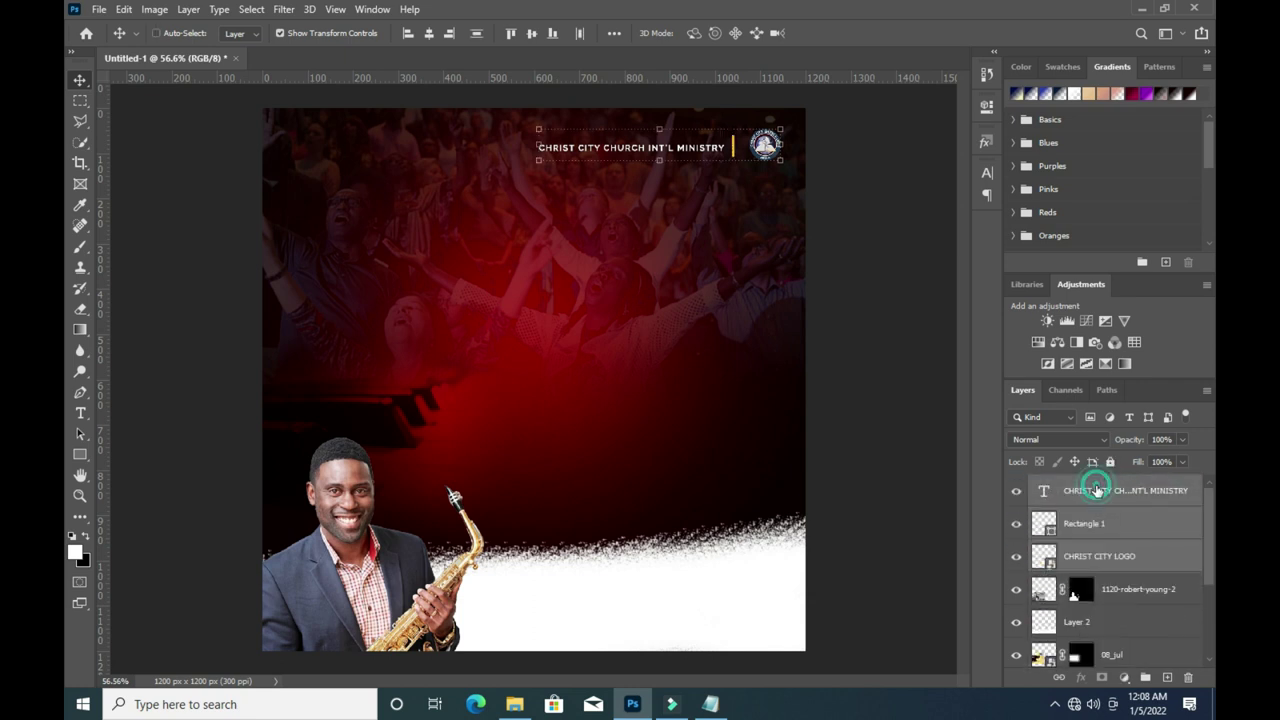
pyautogui.click(837, 206)
# Nudge the church-name text and gold bar right toward the logo.
pyautogui.click(1076, 526)
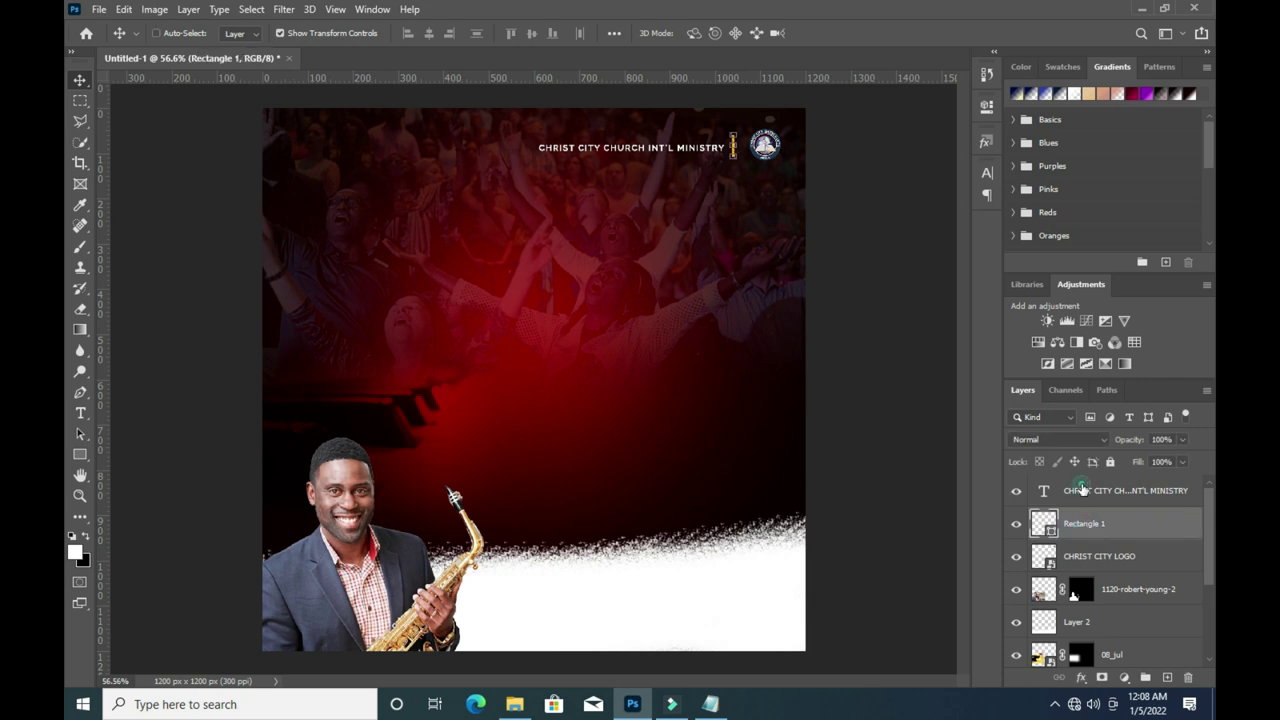
pyautogui.keyDown('shift'); pyautogui.click(1080, 490); pyautogui.keyUp('shift')
pyautogui.press('Right')
pyautogui.press('Right')
pyautogui.press('Right')
pyautogui.press('Right')
pyautogui.press('Right')
pyautogui.press('Right')
pyautogui.press('Right')
pyautogui.press('Right')
pyautogui.press('Right')
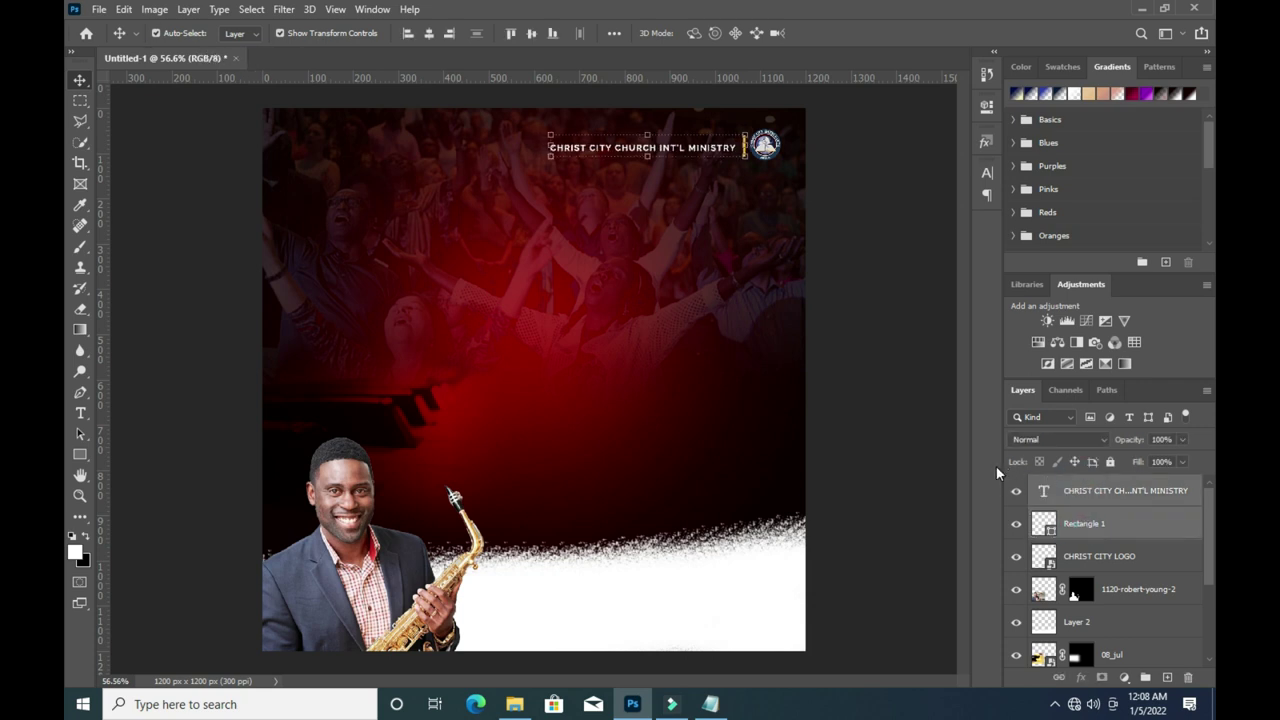
pyautogui.press('Right')
pyautogui.press('Right')
pyautogui.click(937, 330)
pyautogui.click(667, 146)
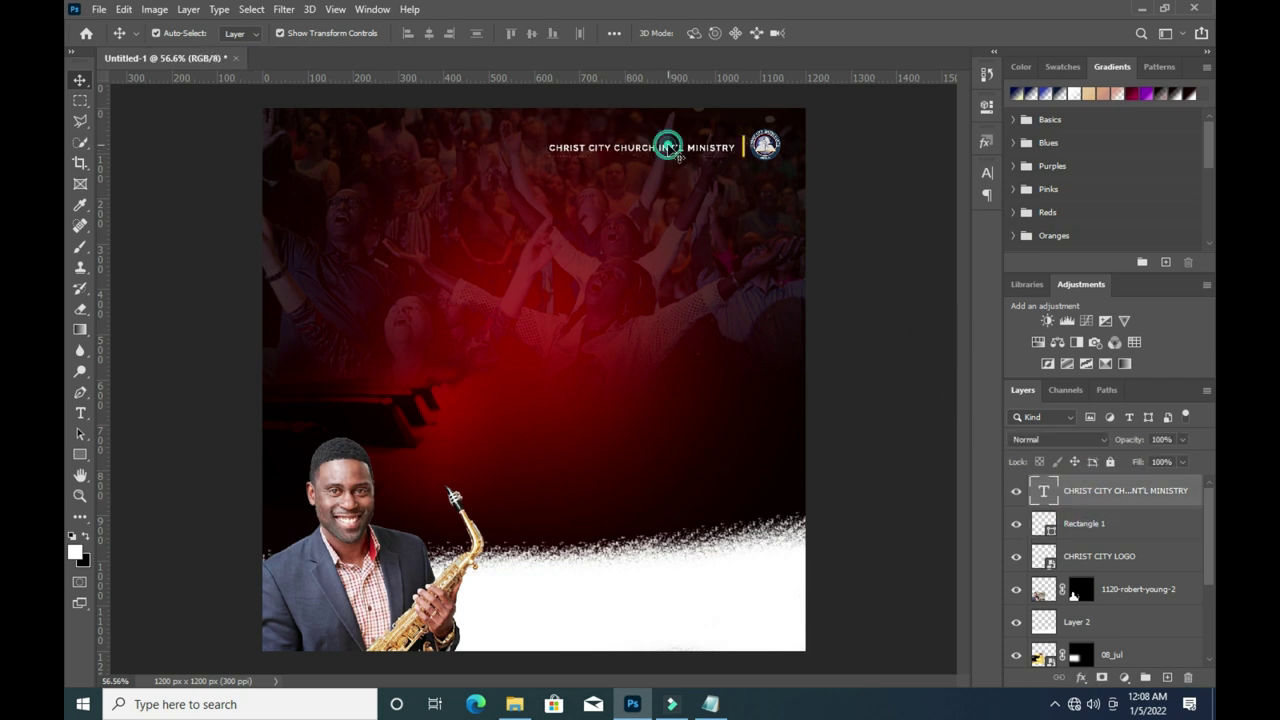
pyautogui.press('Right')
pyautogui.press('Right')
pyautogui.click(860, 207)
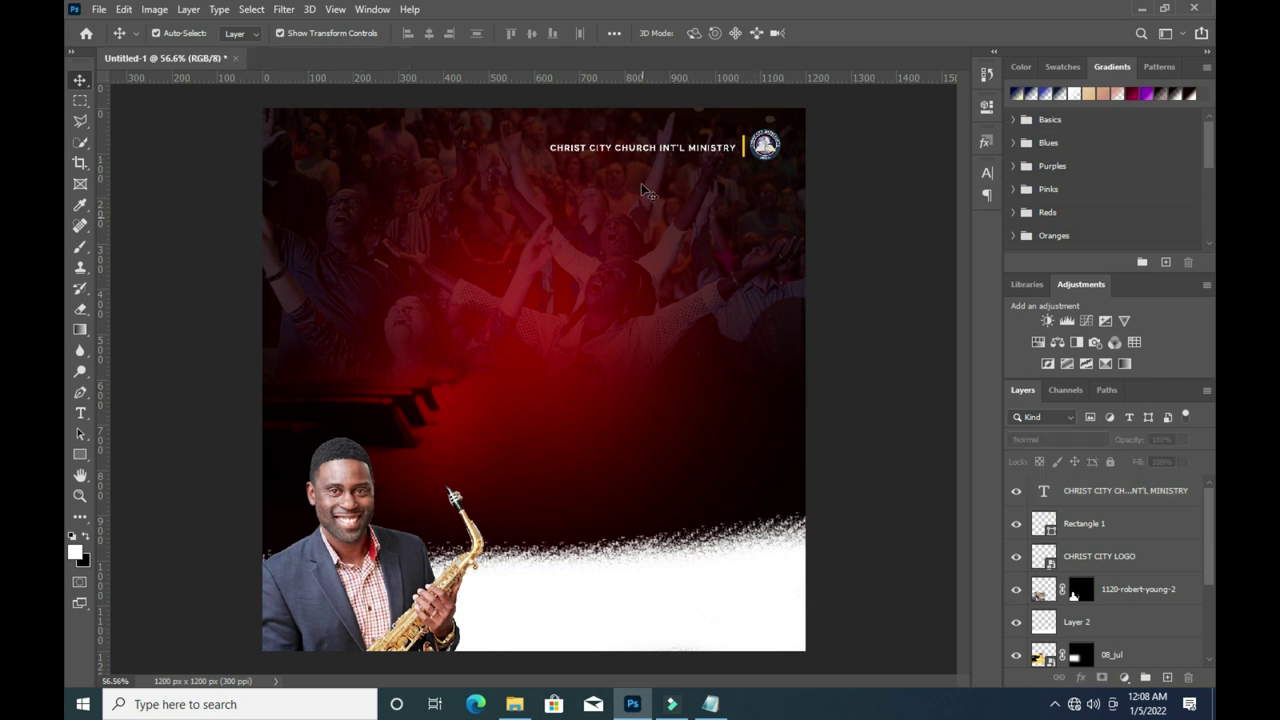
pyautogui.scroll(-1, 578, 312)
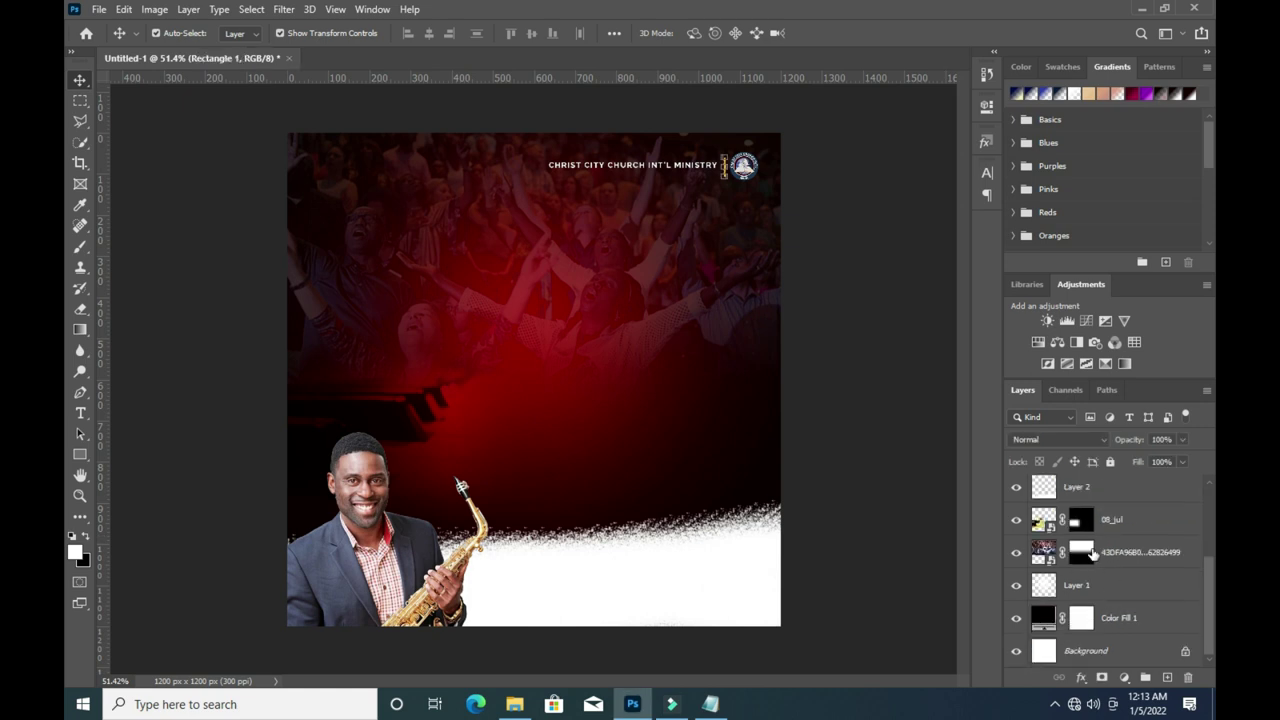
pyautogui.scroll(3, 1093, 553)
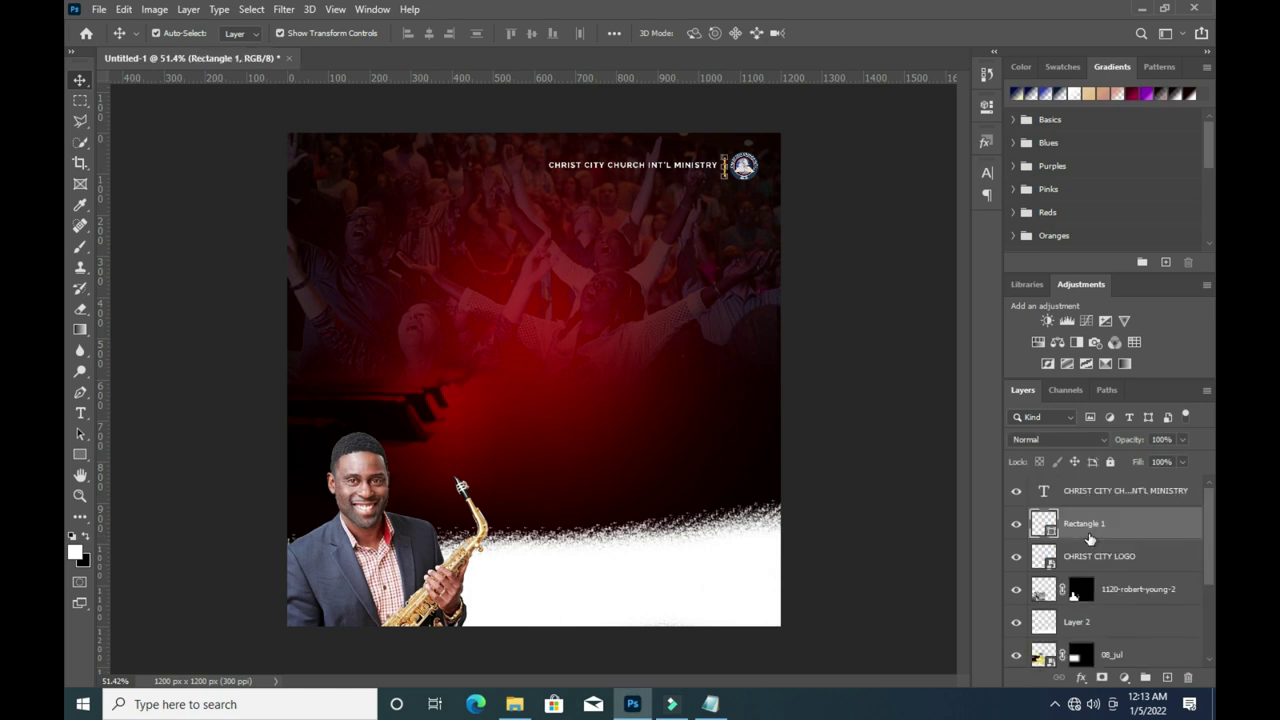
pyautogui.click(1110, 585)
pyautogui.scroll(-3, 1107, 600)
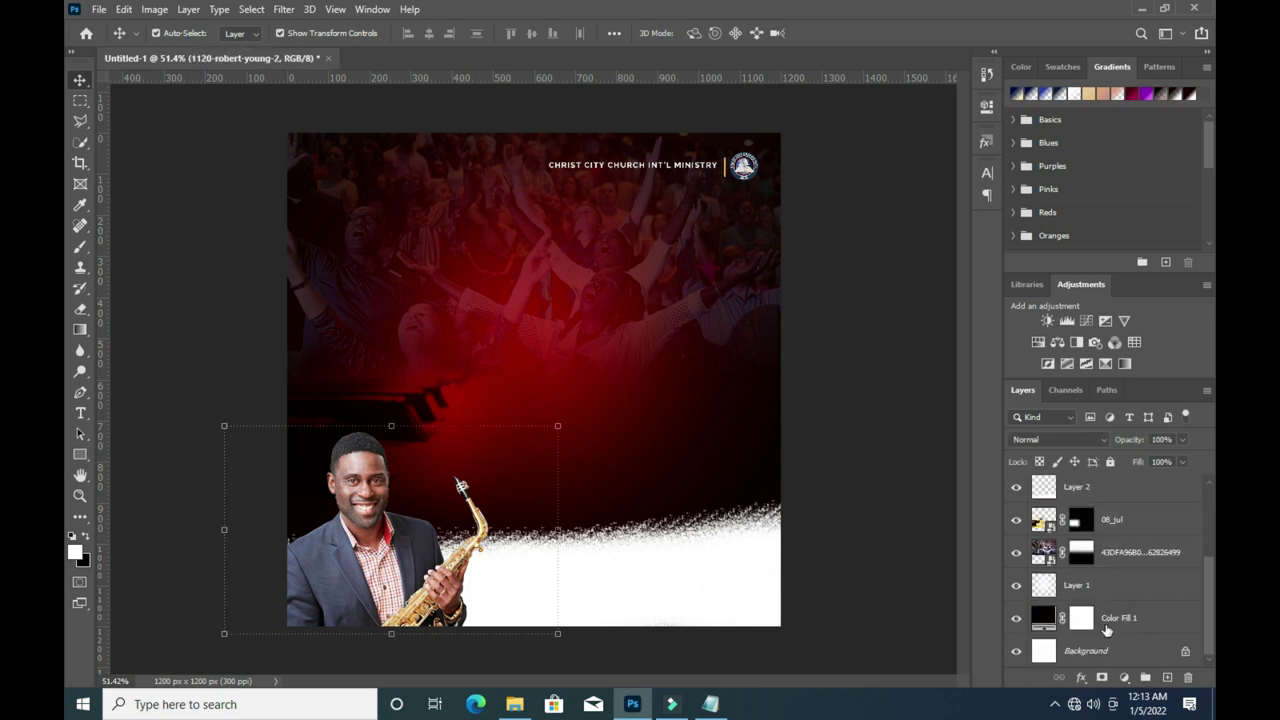
pyautogui.keyDown('shift'); pyautogui.click(1112, 622); pyautogui.keyUp('shift')
pyautogui.hotkey('ctrl', 'g')
pyautogui.hotkey('ctrl', '+')
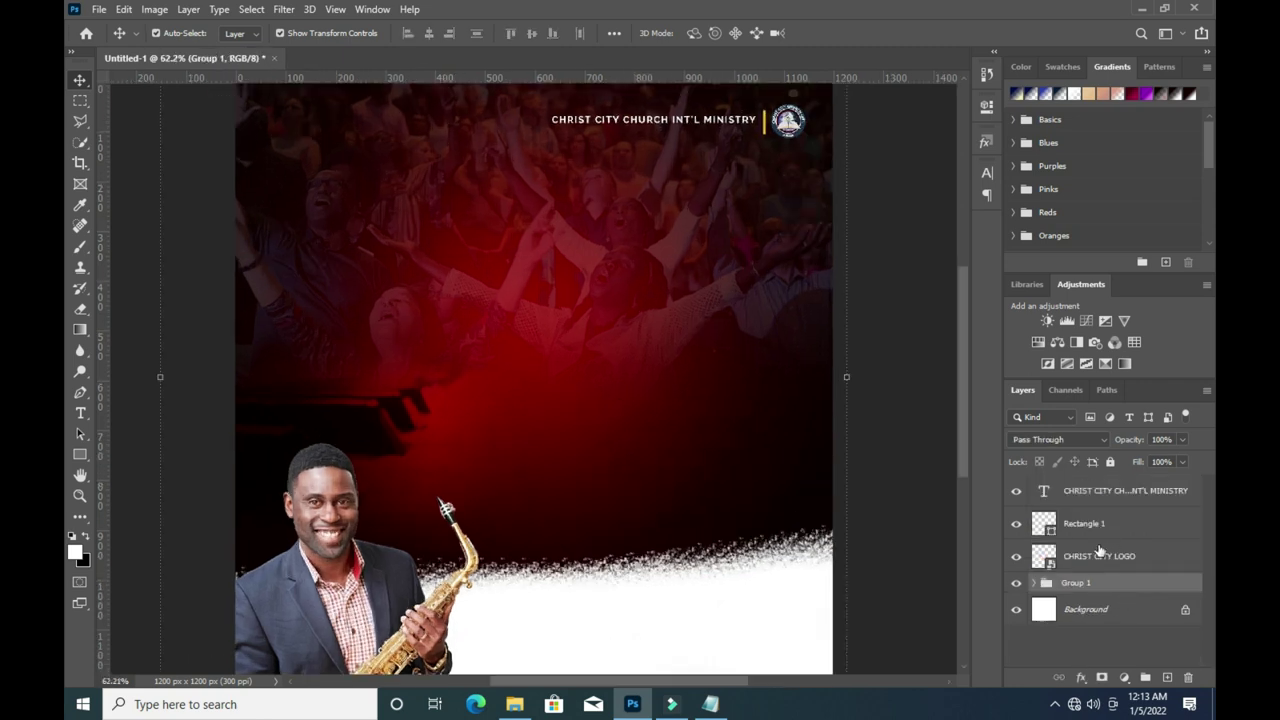
# Duplicate the church-name text layer.
pyautogui.scroll(-2, 540, 380)
pyautogui.scroll(3, 540, 380)
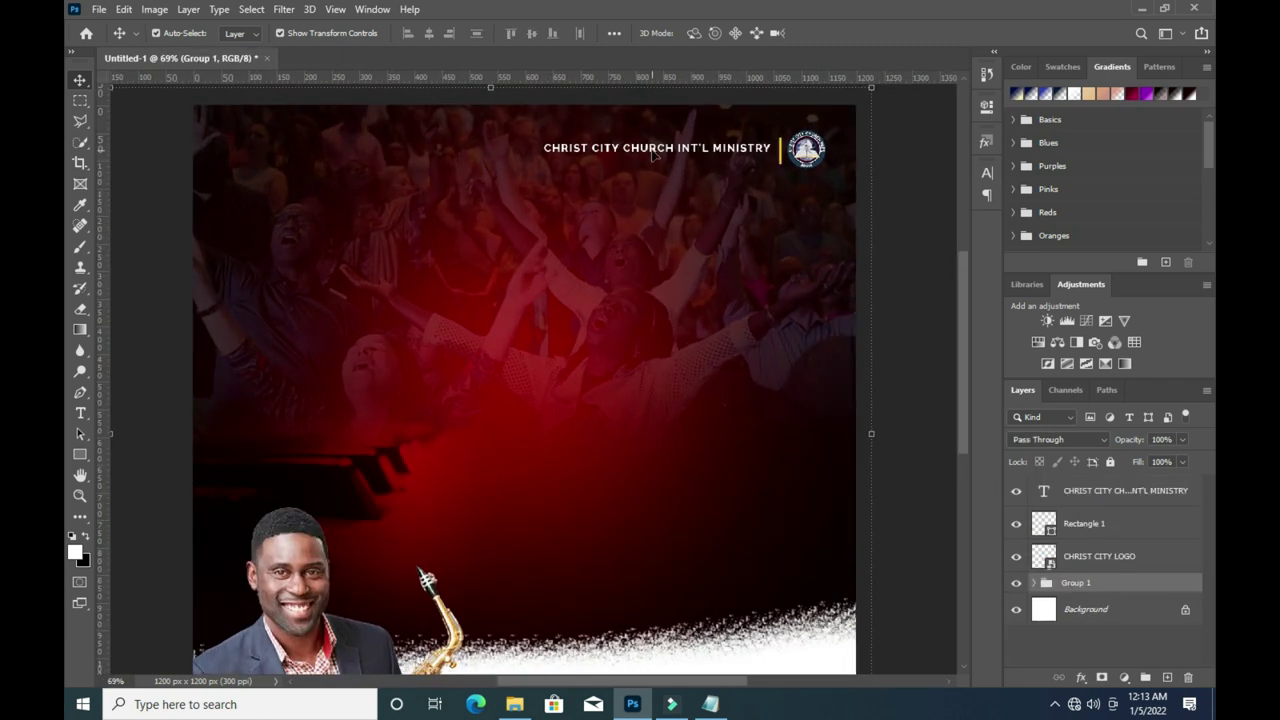
pyautogui.click(652, 148)
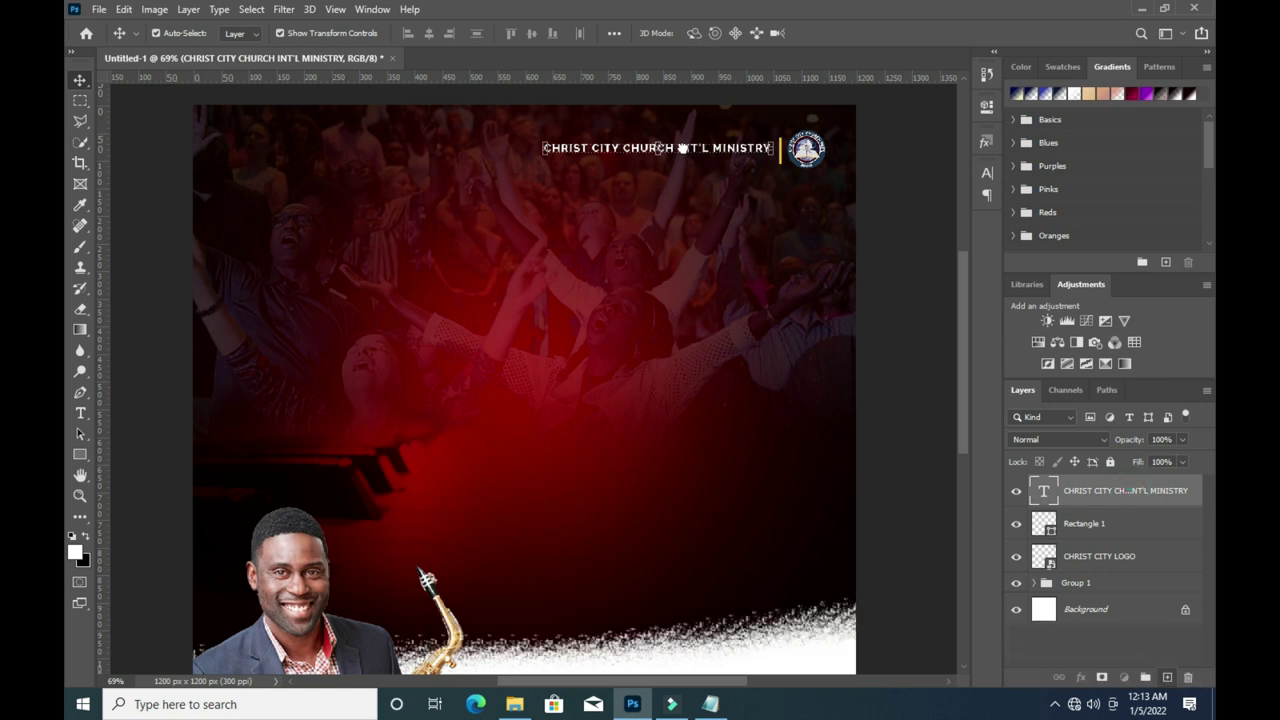
pyautogui.hotkey('ctrl', 'j')
# Move the copied heading below the church name and replace its text with PRESENTS: from the notes.
pyautogui.moveTo(684, 142)
pyautogui.mouseDown()
pyautogui.moveTo(562, 249)
pyautogui.moveTo(545, 247)
pyautogui.mouseUp()
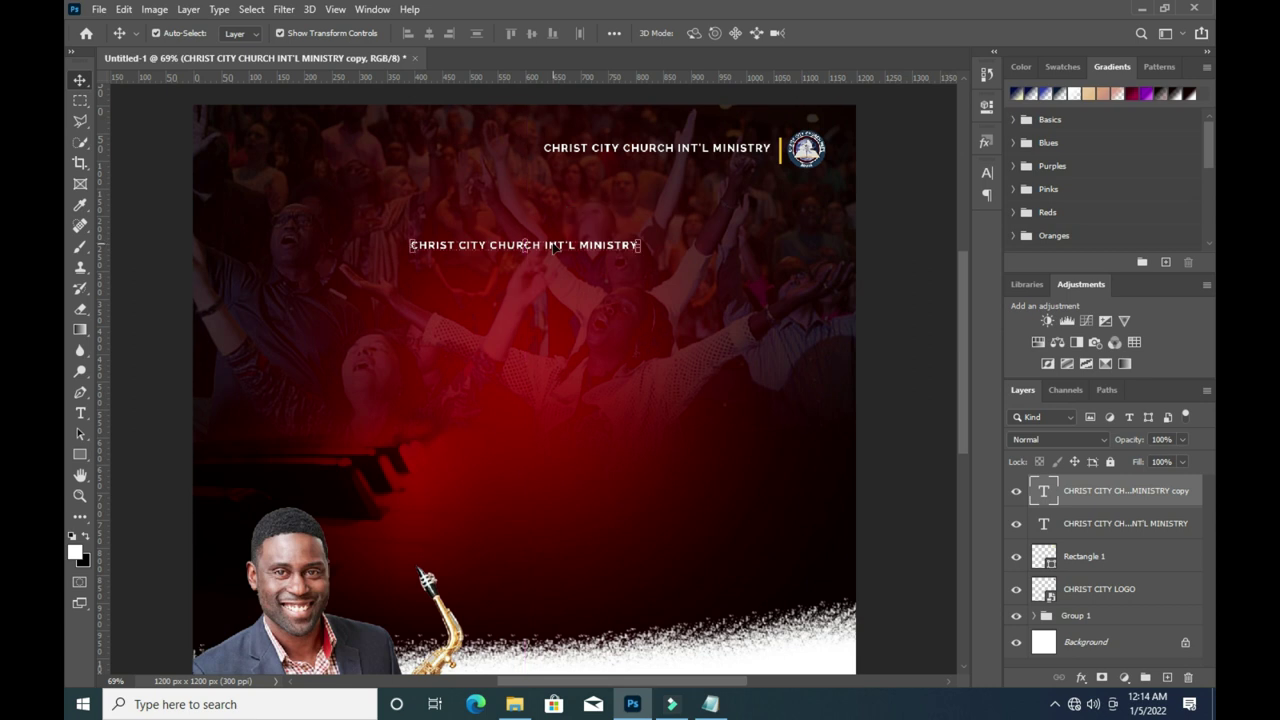
pyautogui.doubleClick(612, 250)
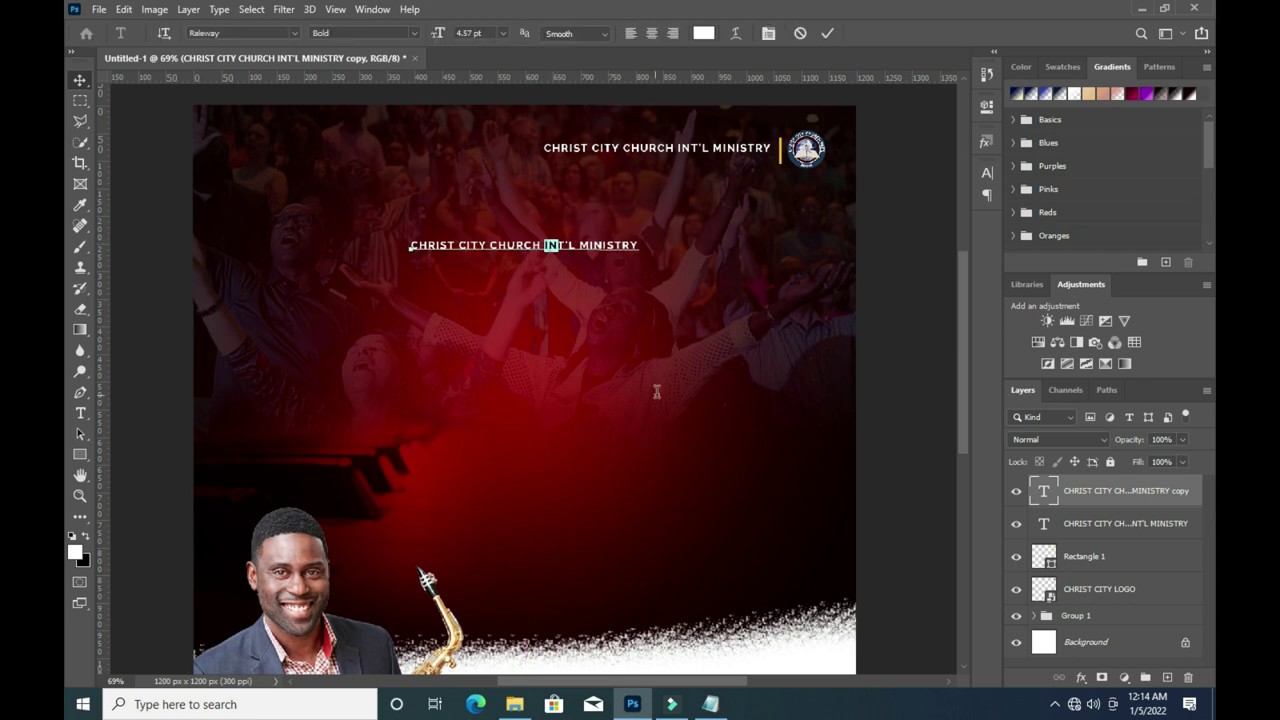
pyautogui.click(711, 706)
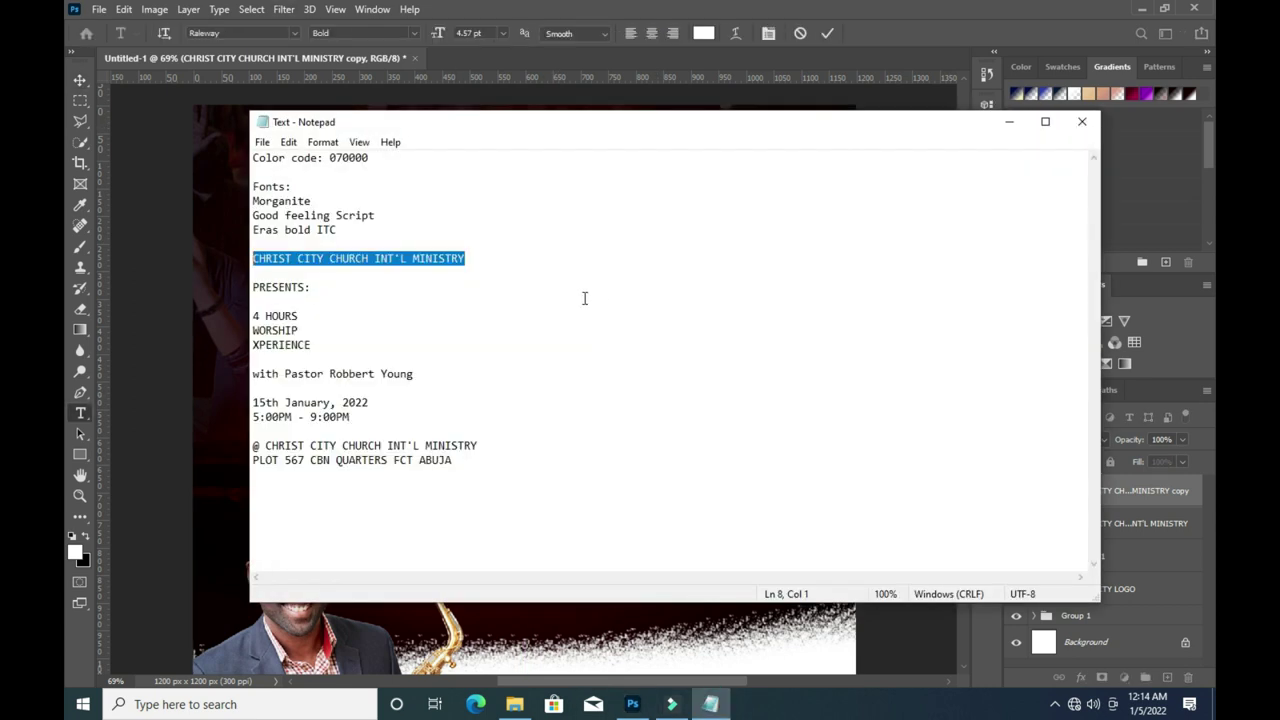
pyautogui.moveTo(336, 285); pyautogui.dragTo(253, 287)
pyautogui.hotkey('ctrl', 'c')
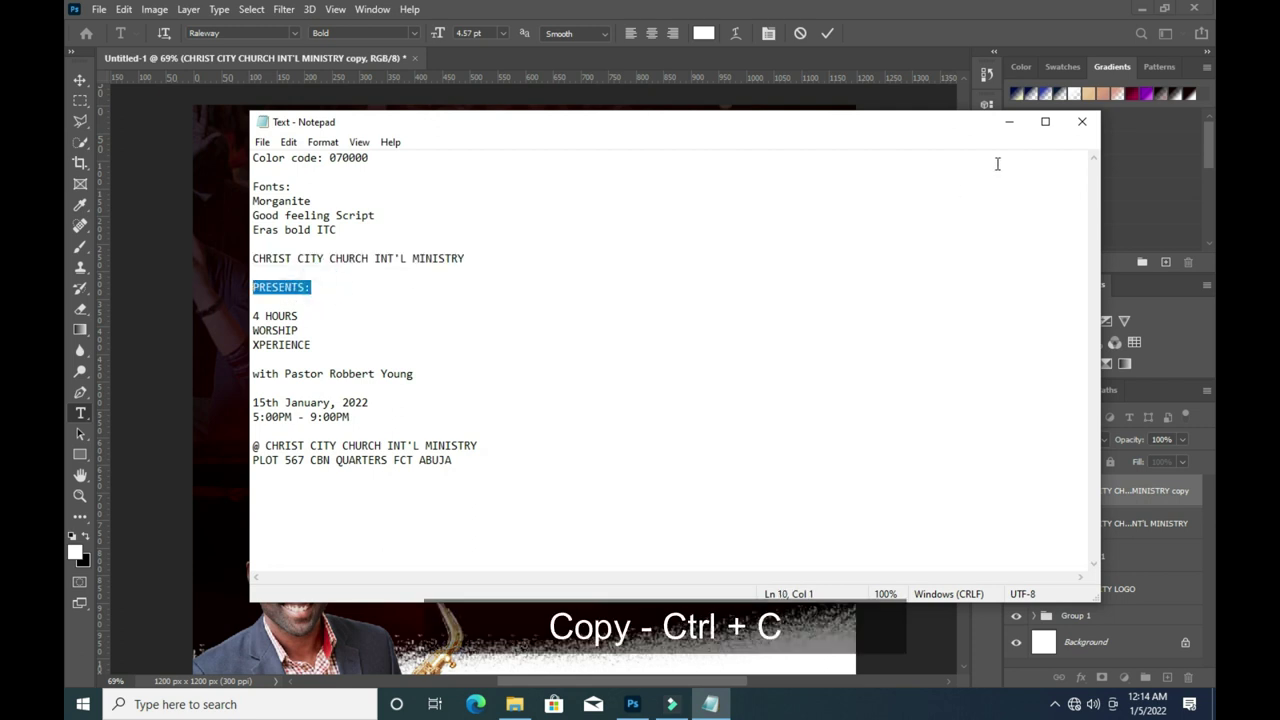
pyautogui.click(1009, 121)
pyautogui.hotkey('ctrl', 'v')
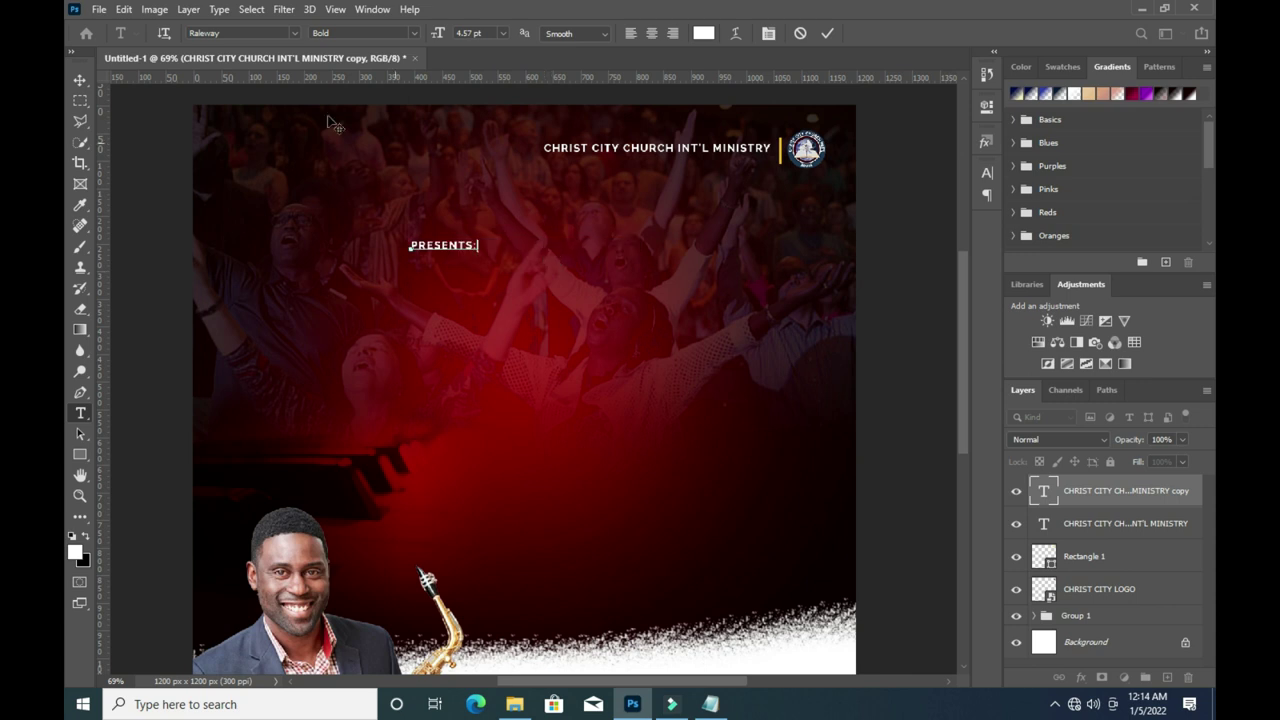
pyautogui.click(827, 33)
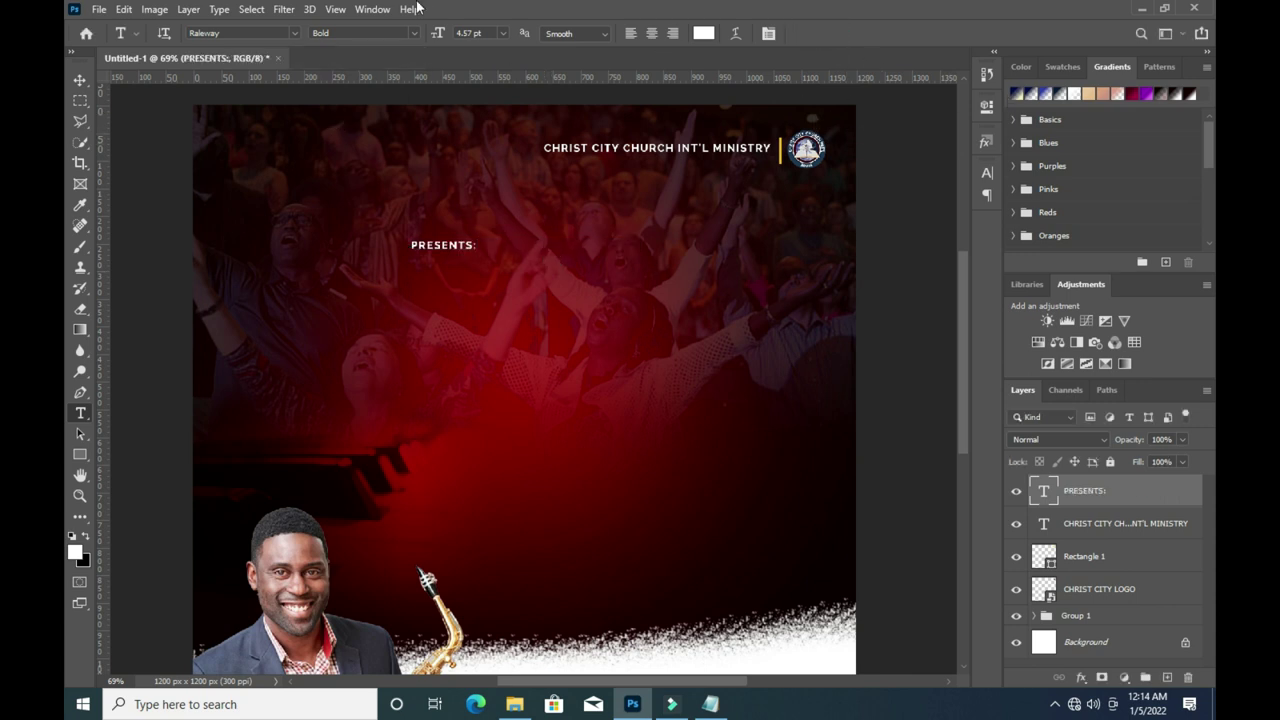
# Set the PRESENTS: text in Morganite Bold.
pyautogui.click(294, 33)
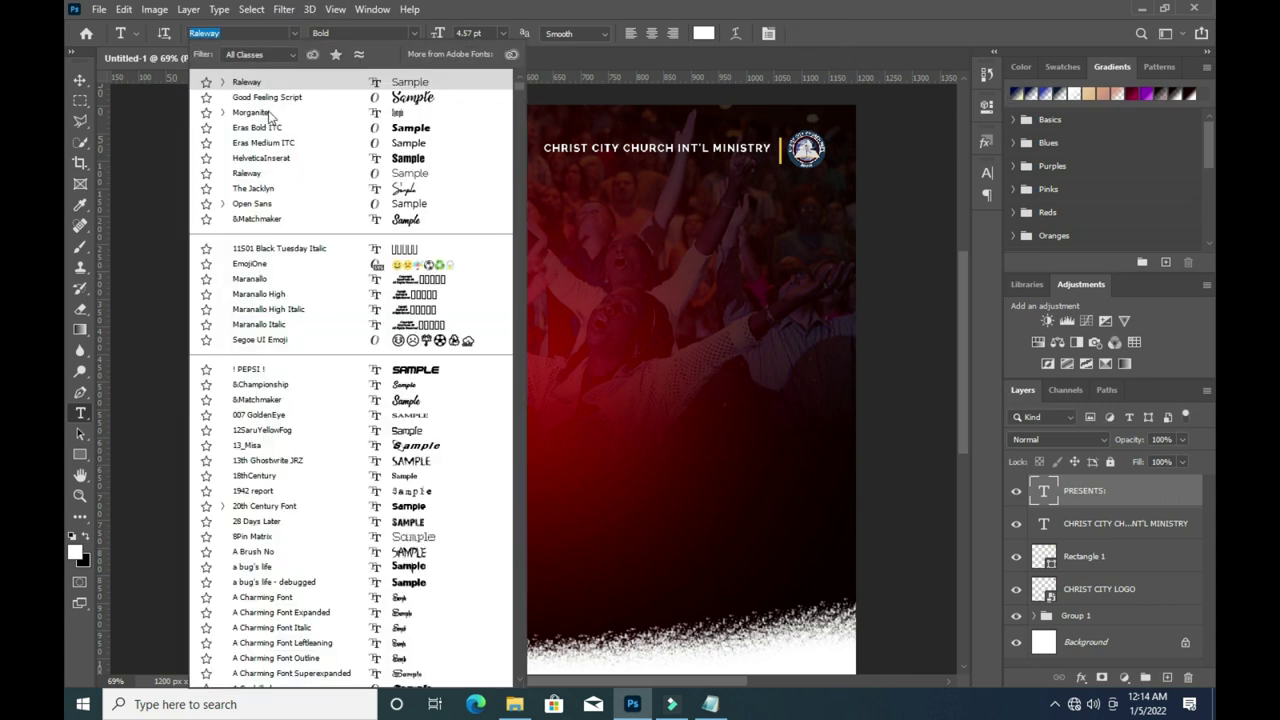
pyautogui.click(250, 112)
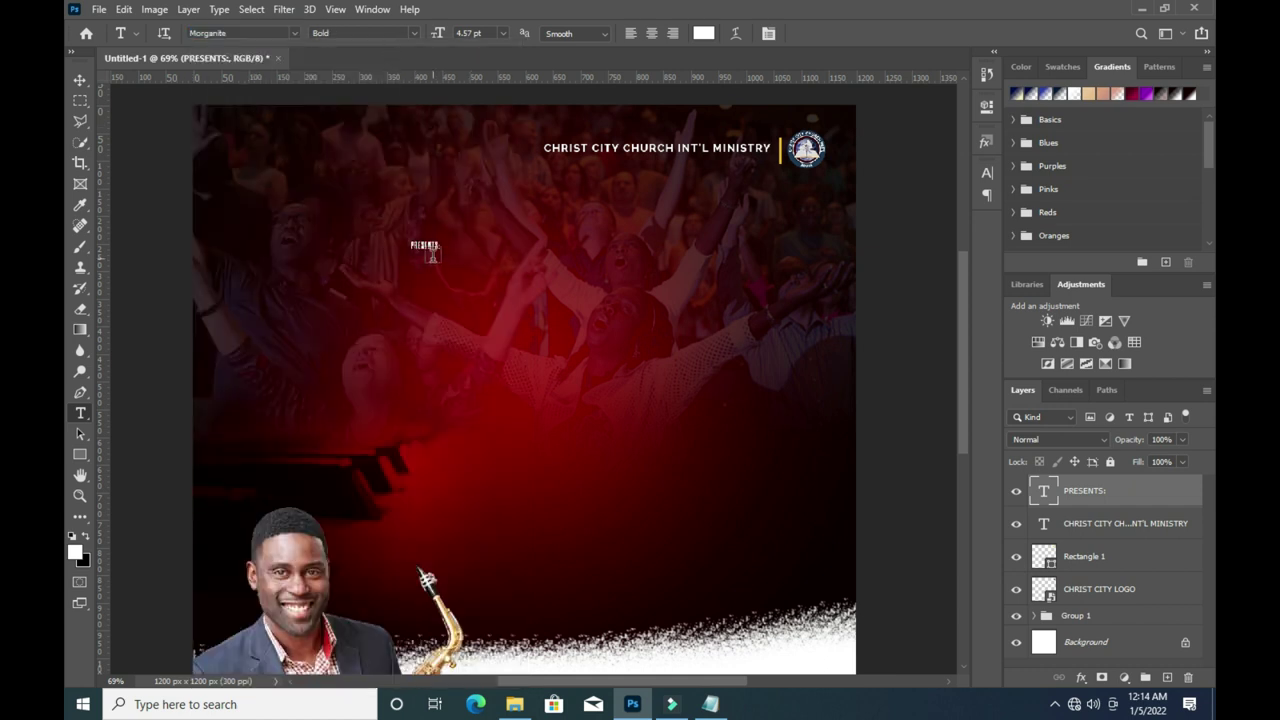
pyautogui.click(81, 81)
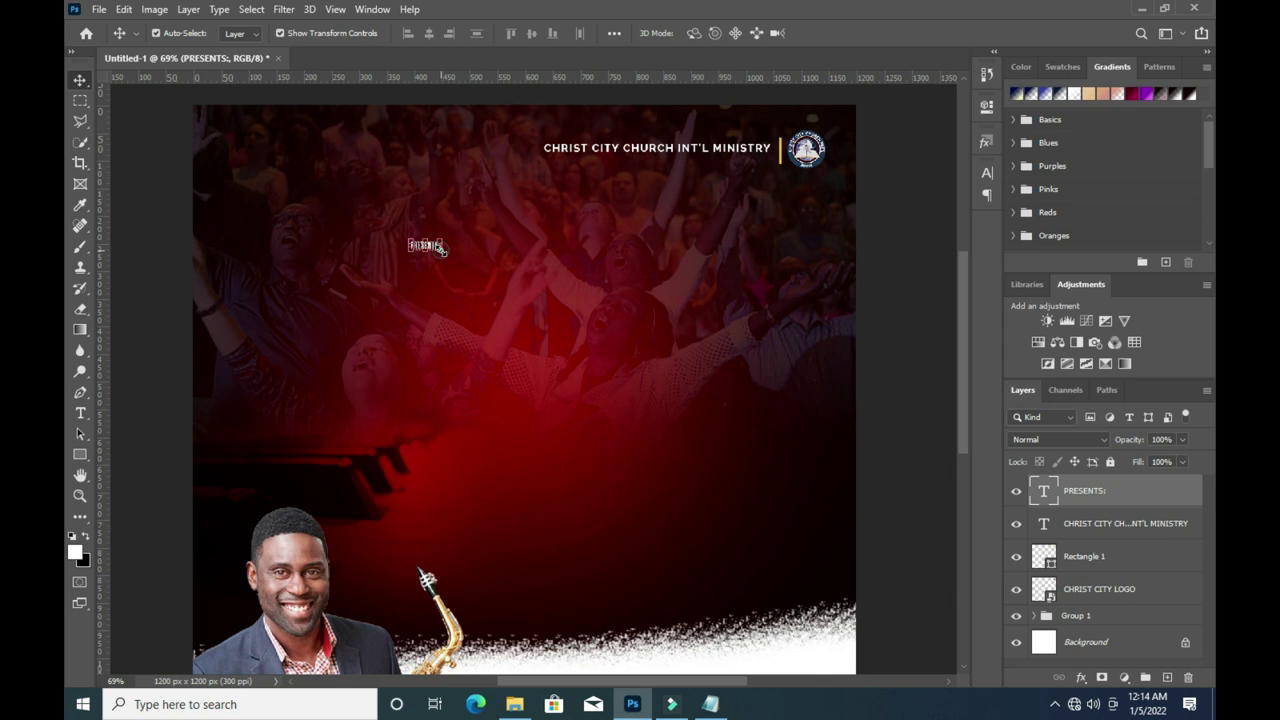
# Enlarge PRESENTS: and squash it vertically into a condensed heading.
pyautogui.hotkey('ctrl', 't')
pyautogui.moveTo(442, 250)
pyautogui.mouseDown()
pyautogui.moveTo(560, 290)
pyautogui.moveTo(532, 280)
pyautogui.moveTo(565, 247)
pyautogui.moveTo(563, 265)
pyautogui.mouseUp()
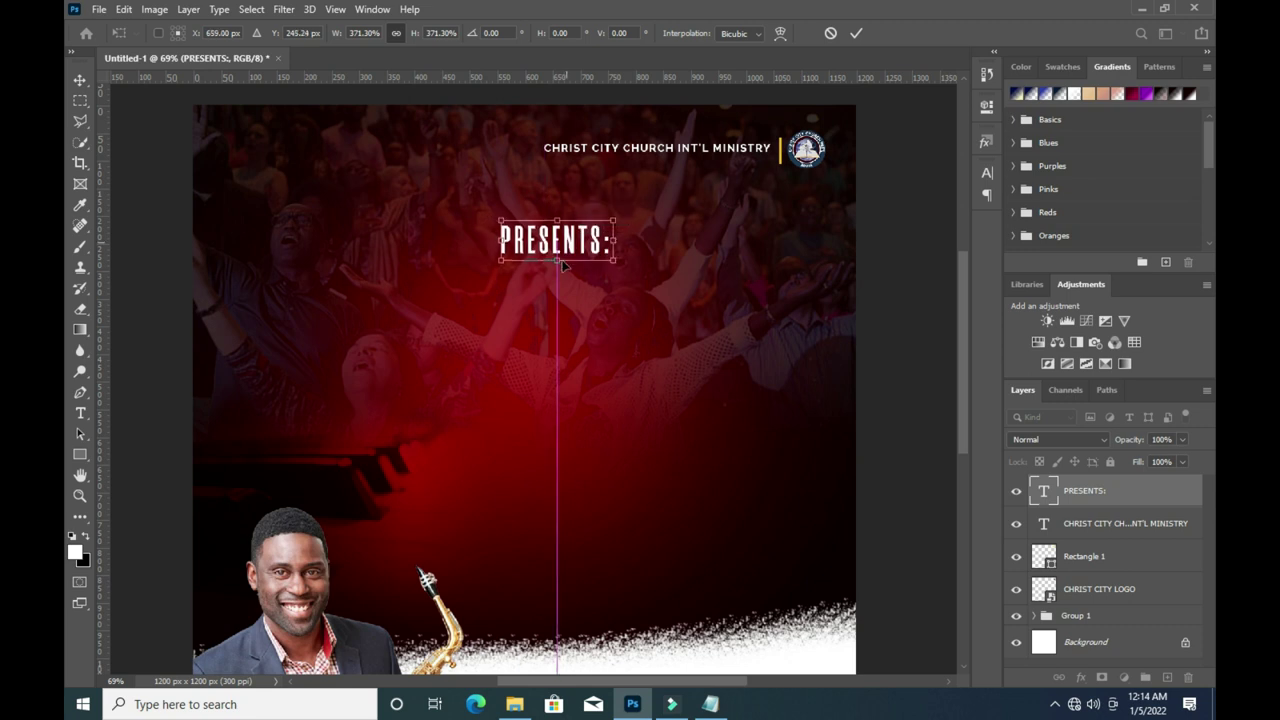
pyautogui.moveTo(557, 261)
pyautogui.mouseDown()
pyautogui.moveTo(557, 235)
pyautogui.moveTo(600, 233)
pyautogui.mouseUp()
pyautogui.click(855, 36)
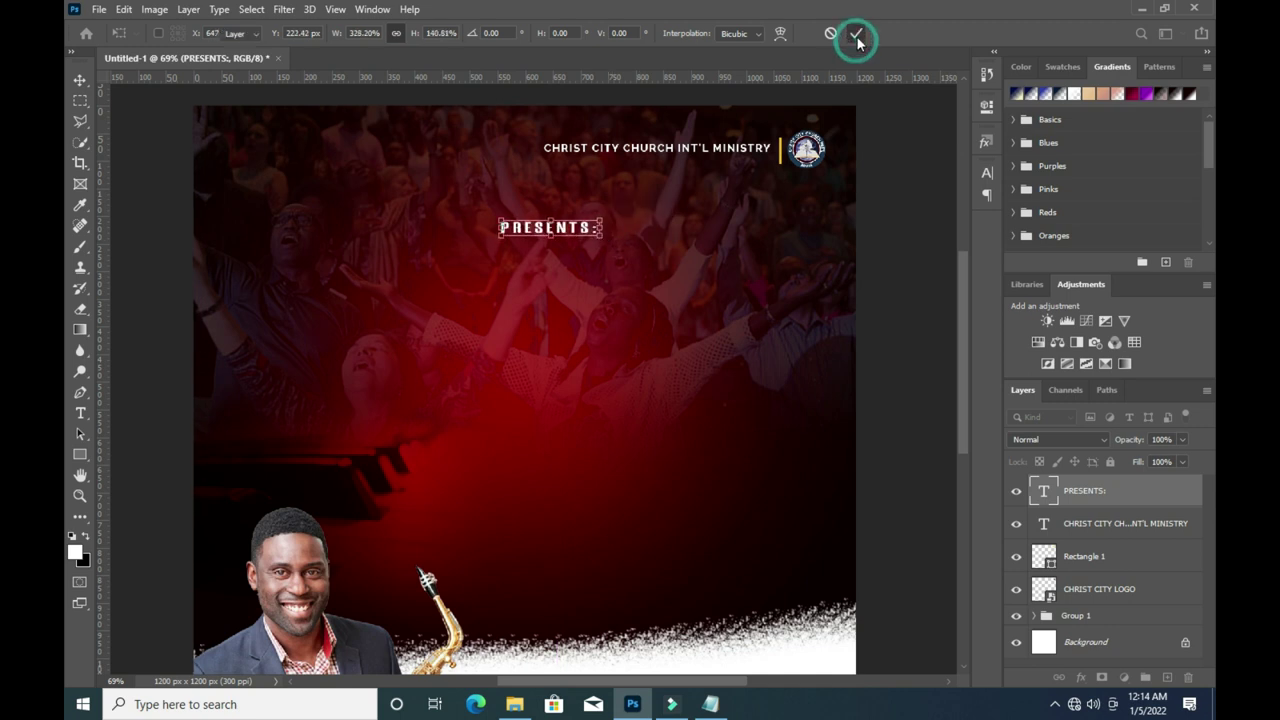
pyautogui.click(591, 232)
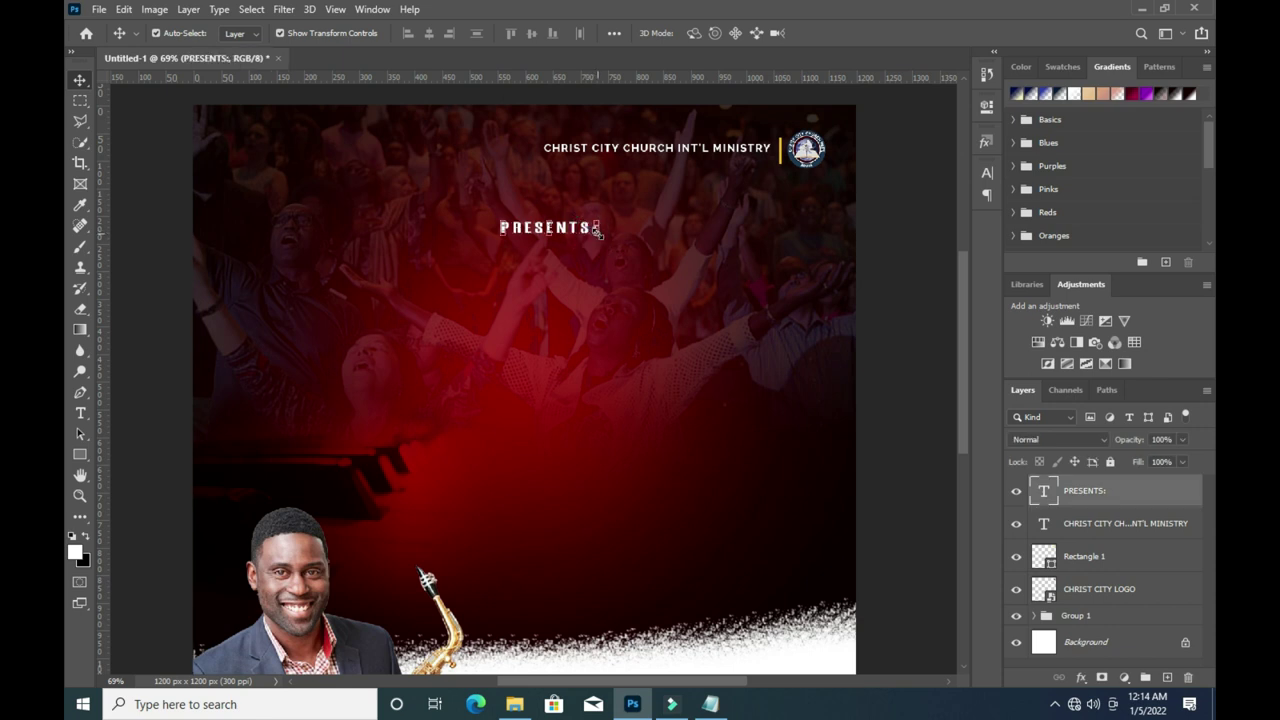
pyautogui.hotkey('ctrl', 't')
pyautogui.moveTo(594, 233); pyautogui.dragTo(594, 234)
pyautogui.click(856, 33)
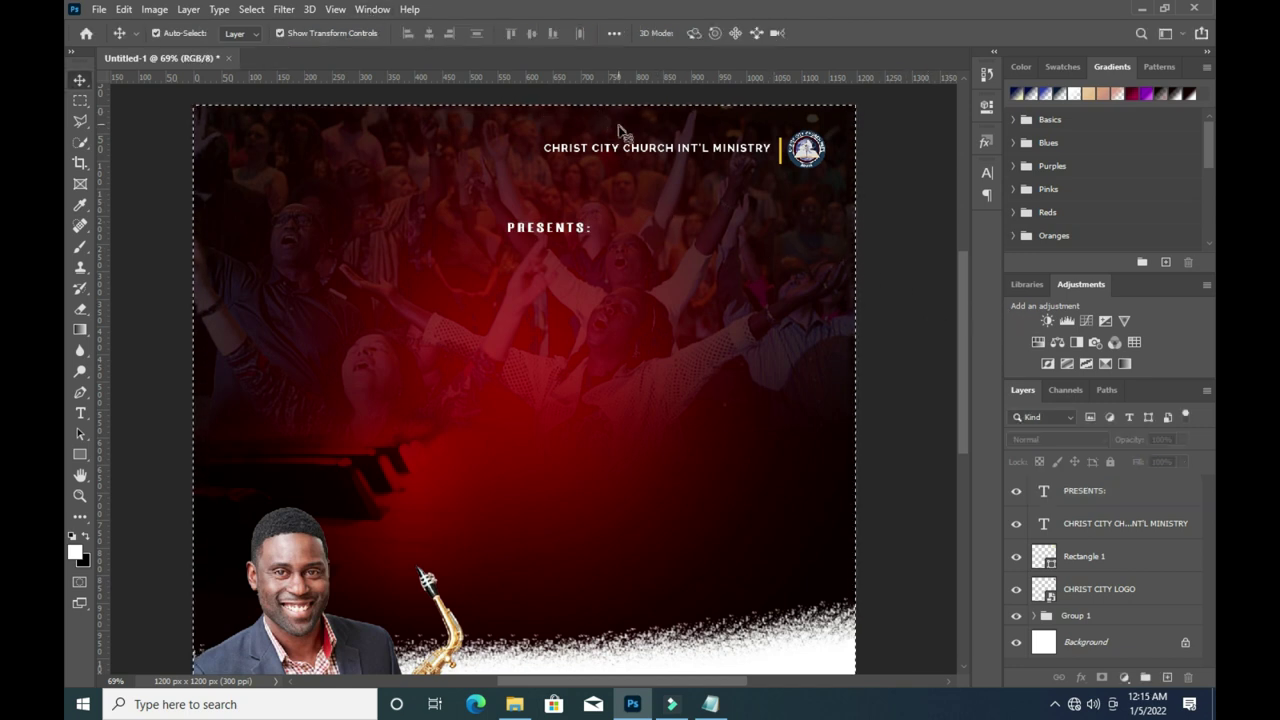
# Centre PRESENTS: horizontally on the flyer and bring the Notepad flyer notes back up.
pyautogui.hotkey('ctrl', '0')
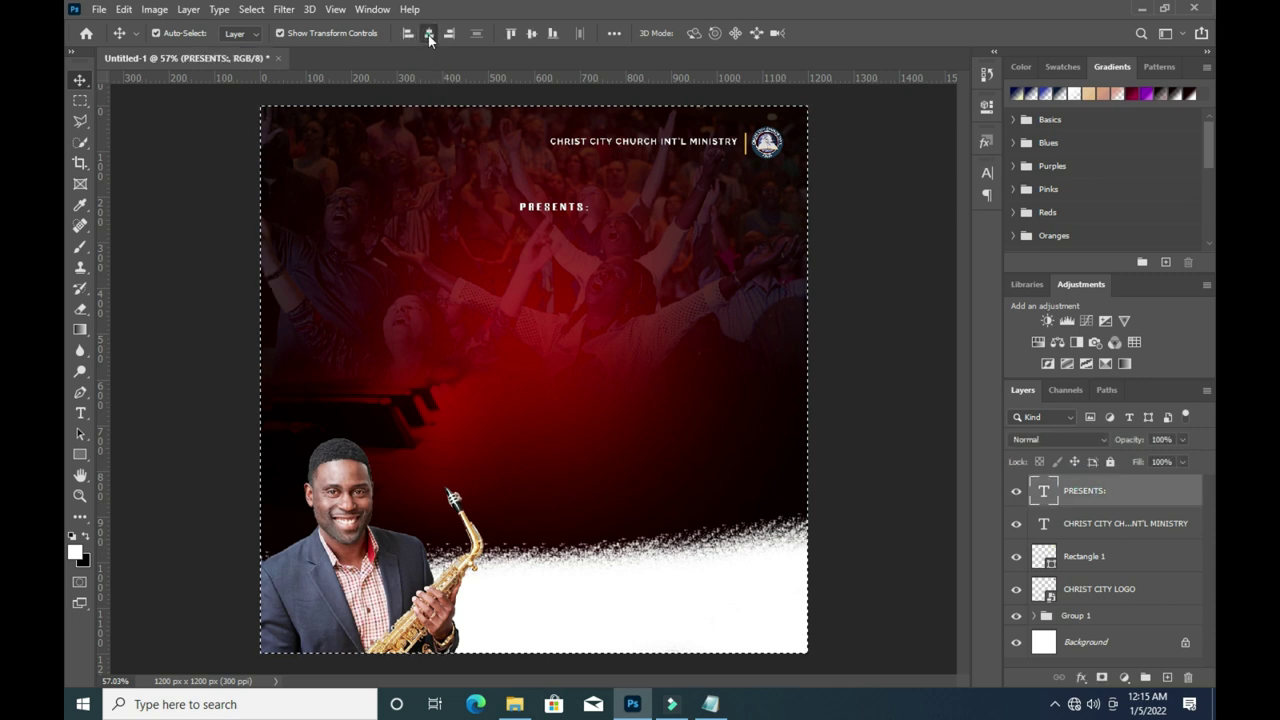
pyautogui.click(429, 34)
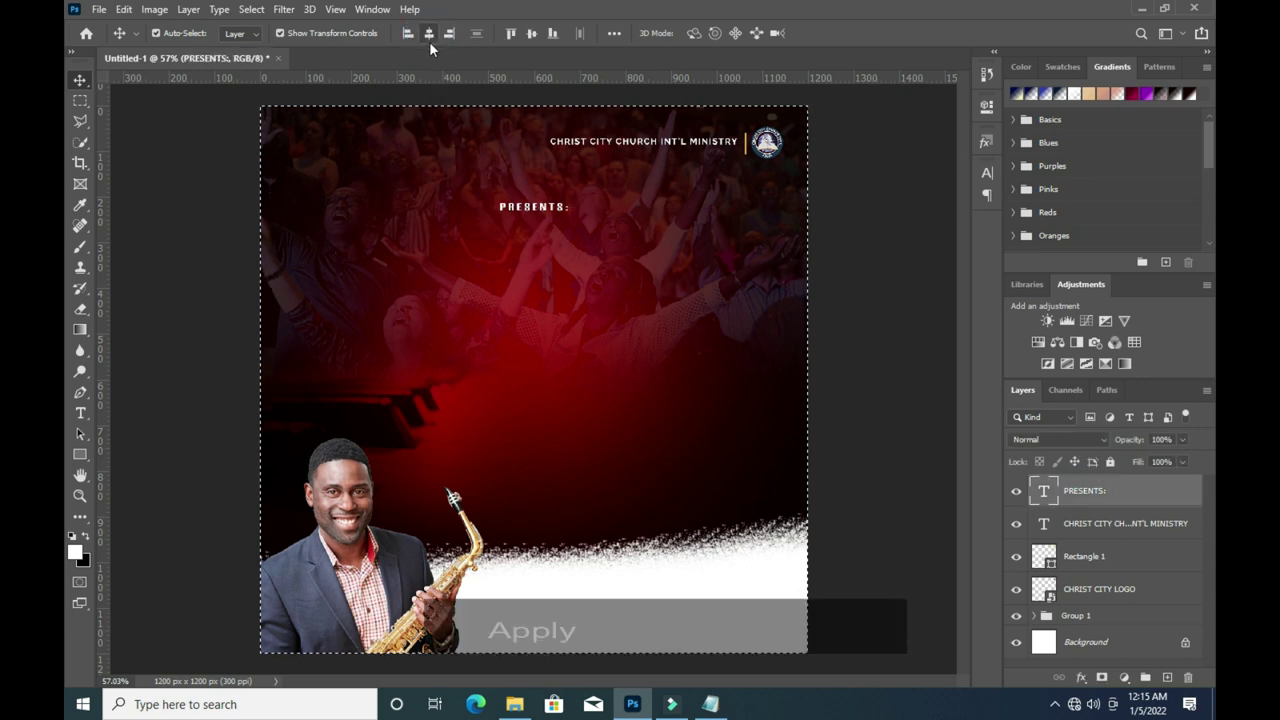
pyautogui.click(870, 290)
pyautogui.scroll(3, 495, 177)
pyautogui.click(579, 222)
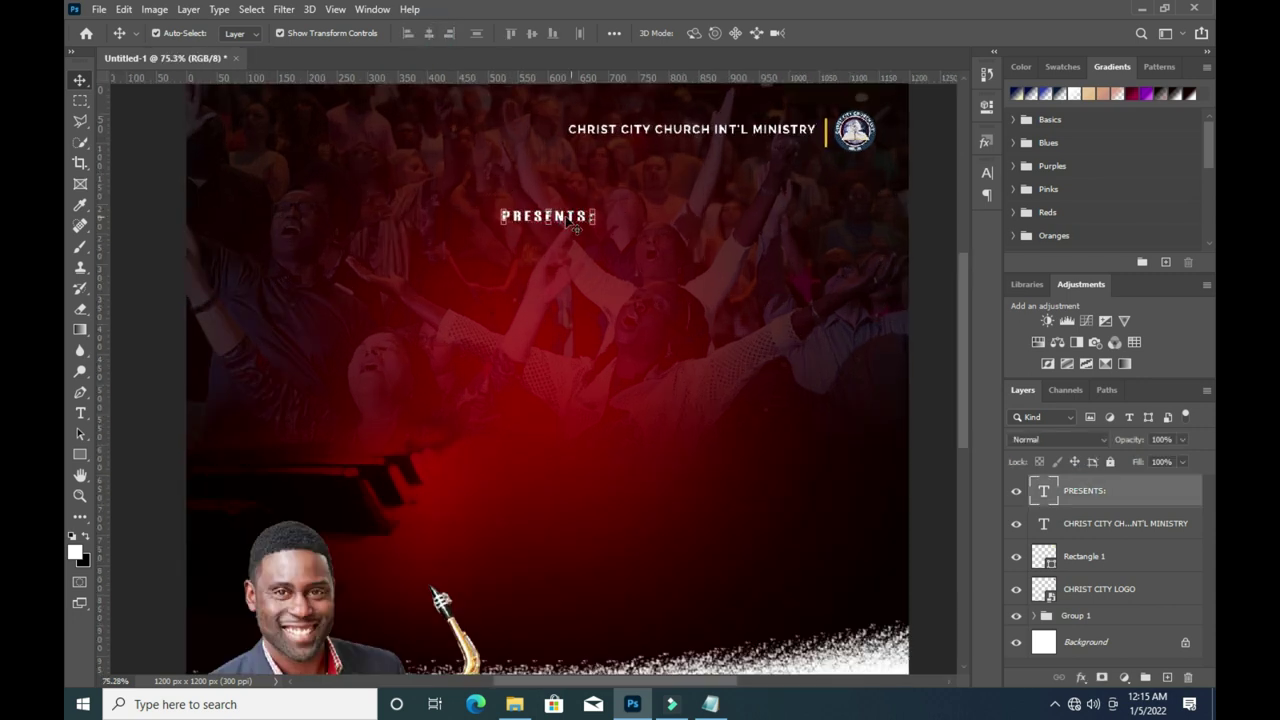
pyautogui.click(166, 314)
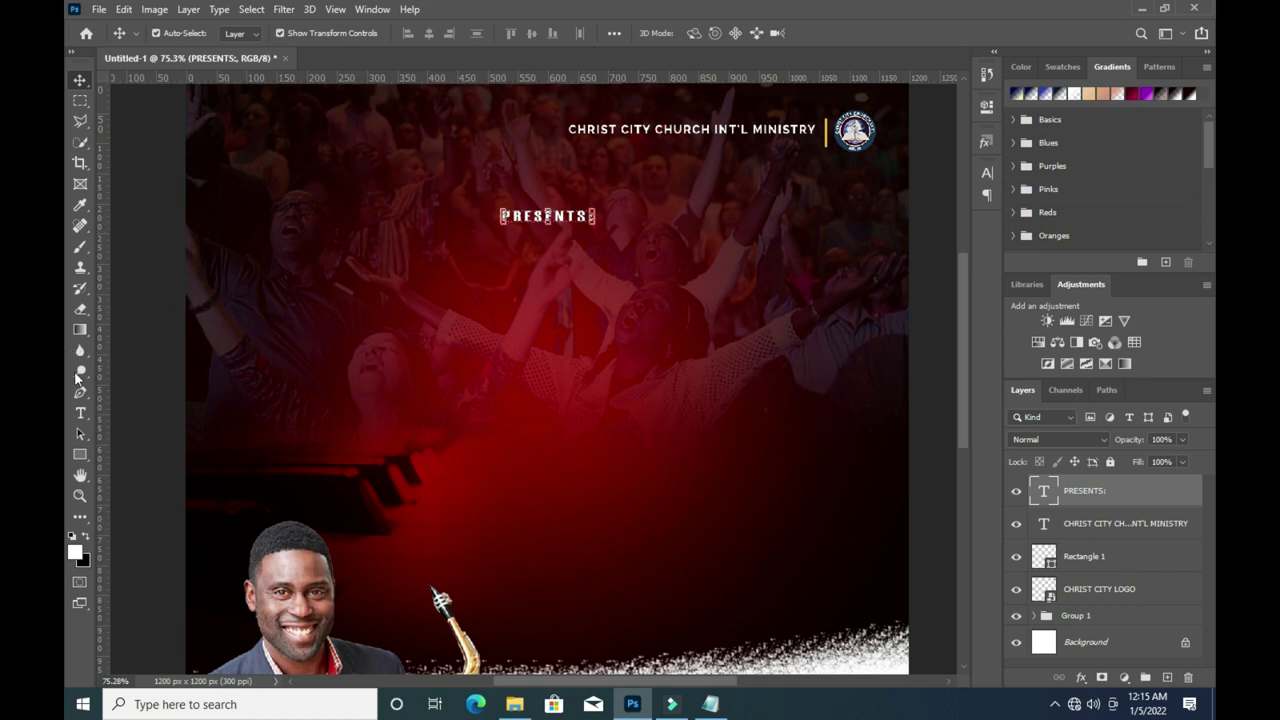
pyautogui.click(81, 413)
pyautogui.click(710, 704)
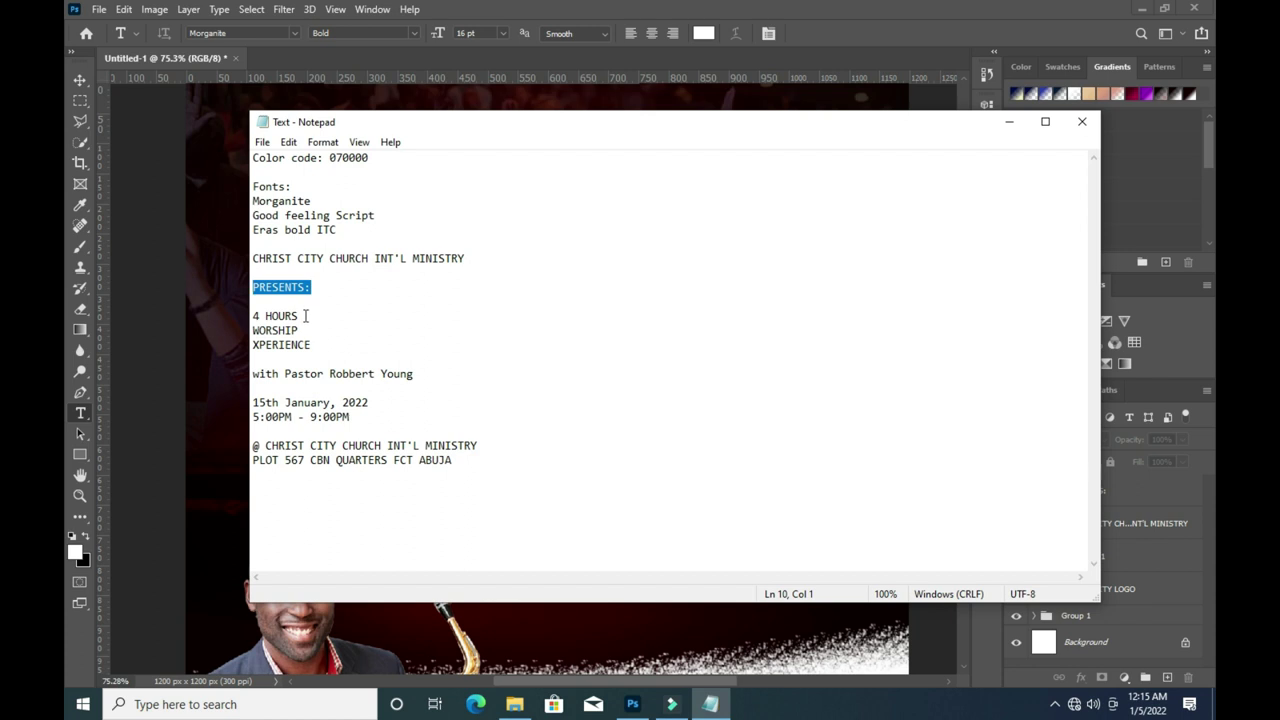
# Create a 4 HOURS text line below PRESENTS: from a copy, using the notes' wording.
pyautogui.moveTo(303, 315); pyautogui.dragTo(254, 314)
pyautogui.hotkey('ctrl', 'c')
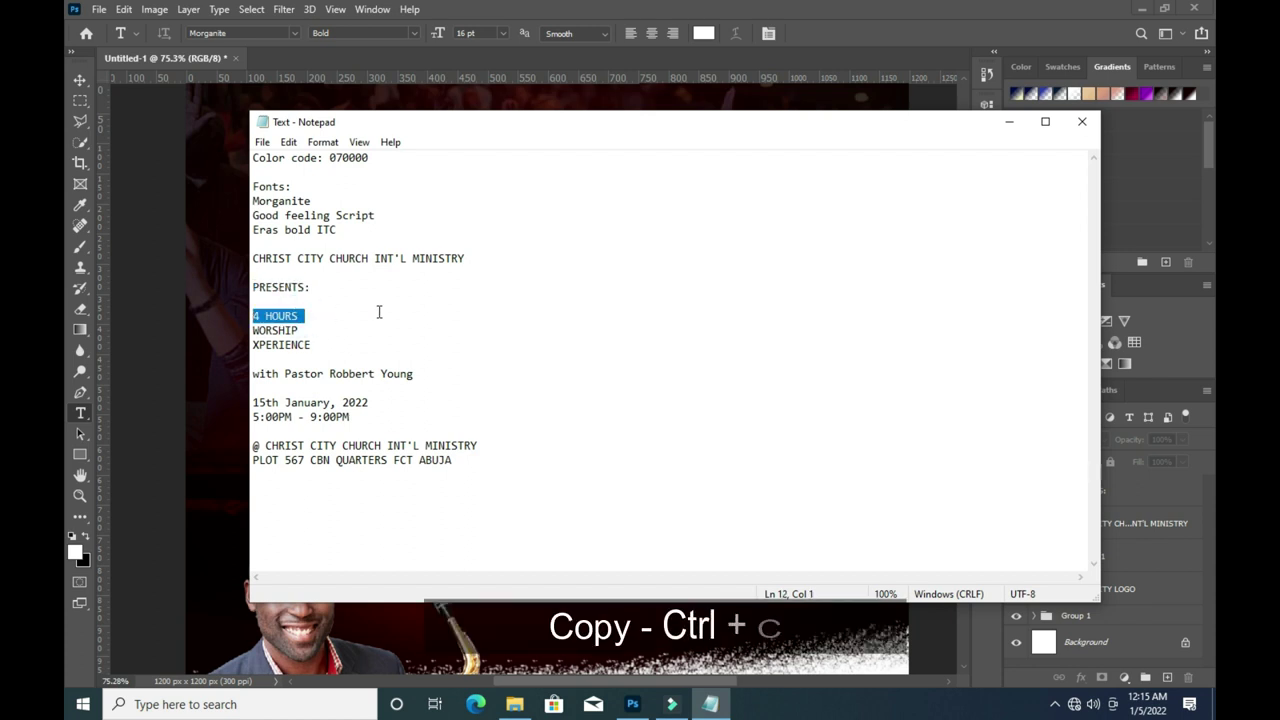
pyautogui.click(1009, 121)
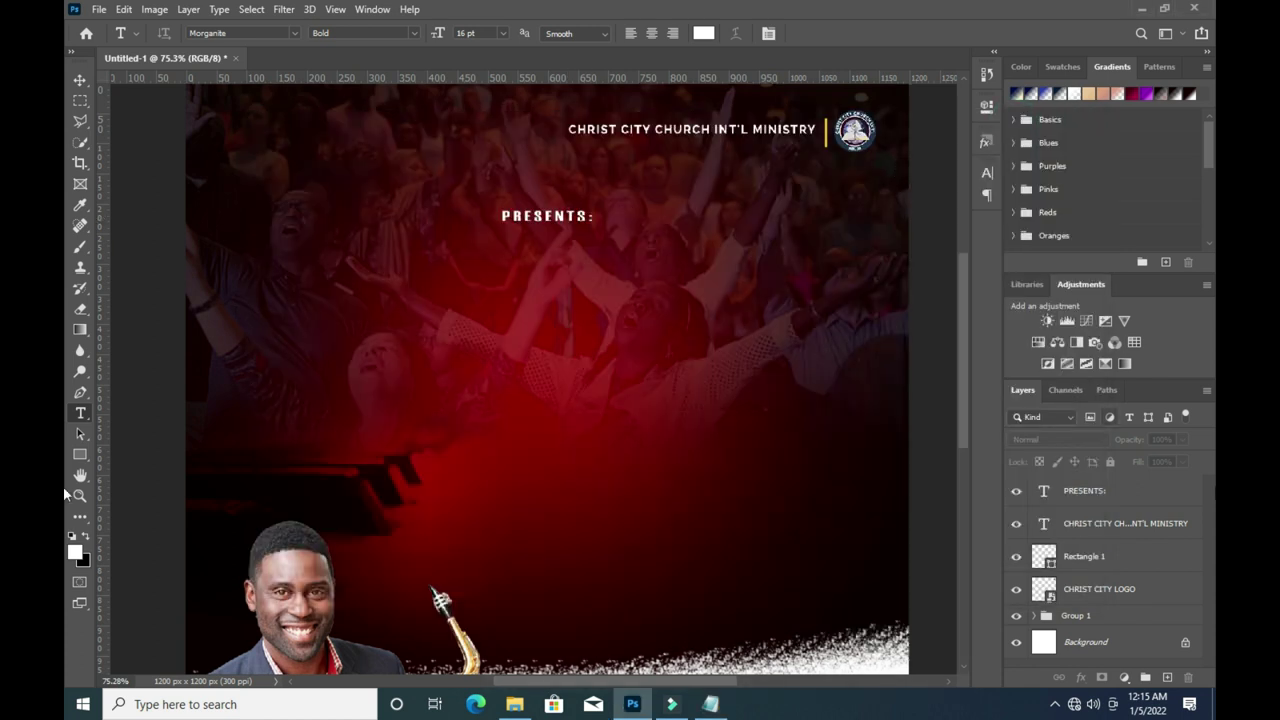
pyautogui.moveTo(1083, 491); pyautogui.dragTo(1173, 680)
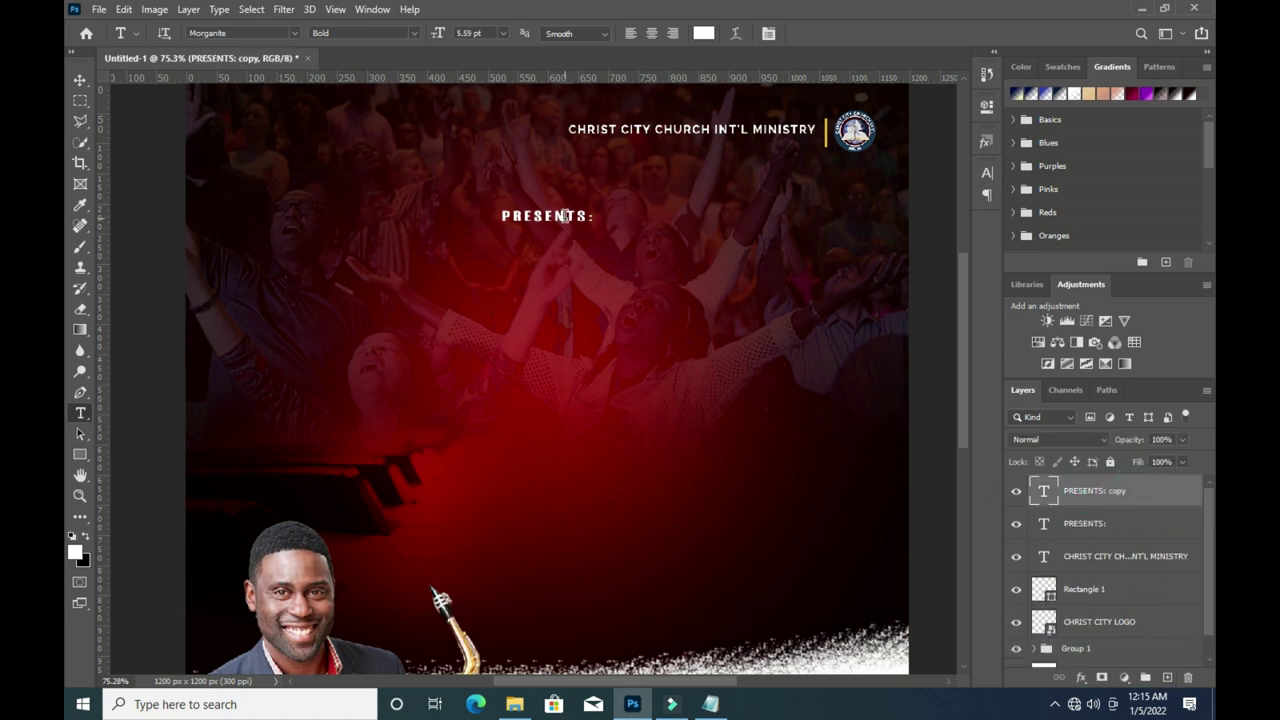
pyautogui.moveTo(565, 222); pyautogui.dragTo(496, 264)
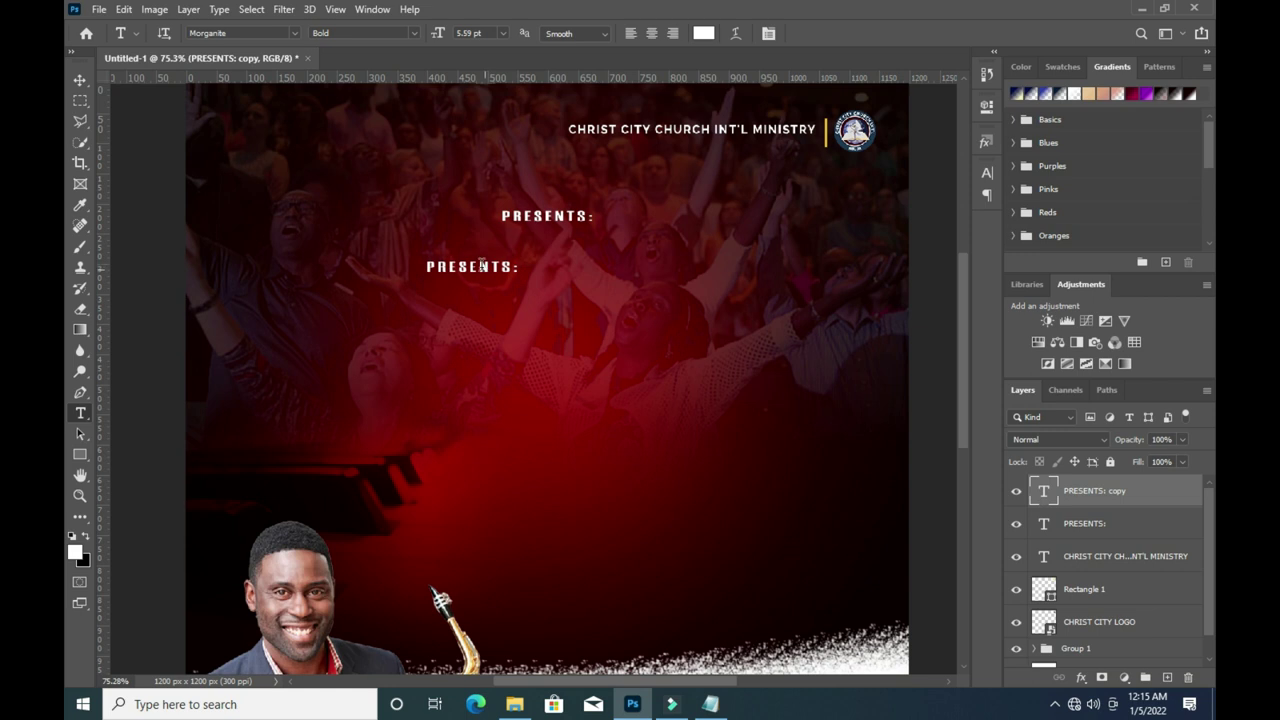
pyautogui.click(496, 264)
pyautogui.hotkey('ctrl', 'a')
pyautogui.write('A HOURS')
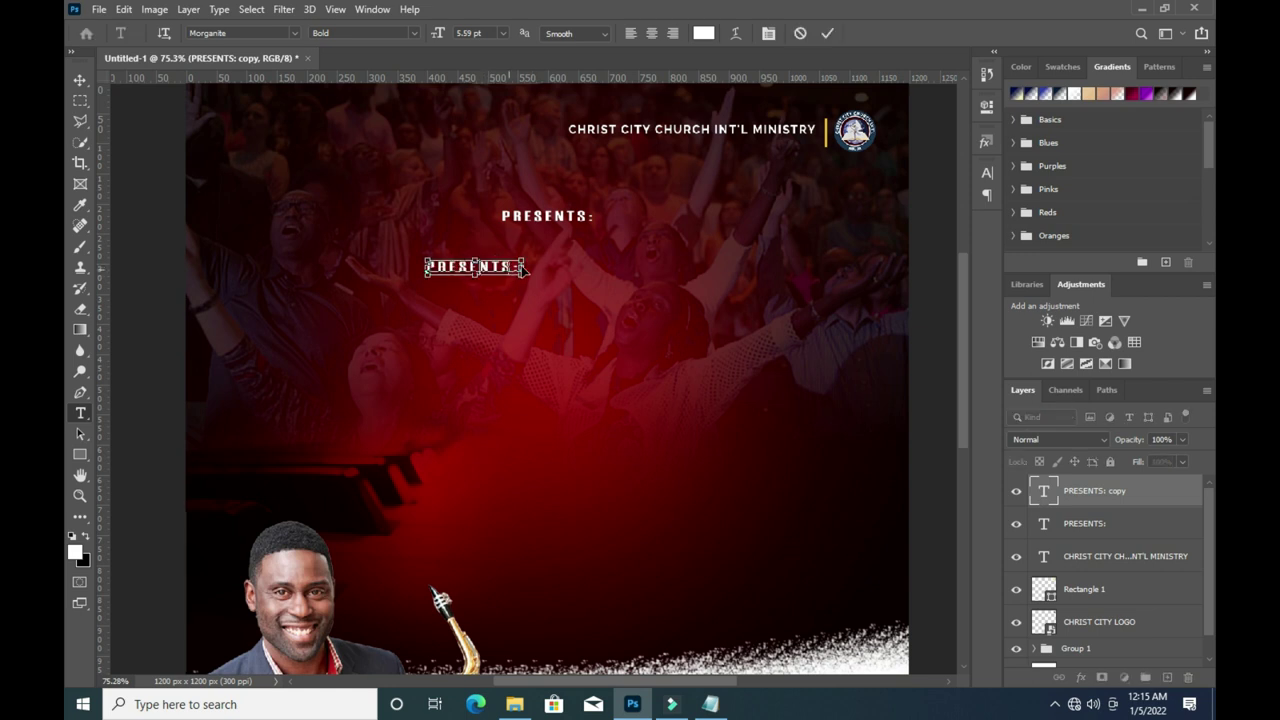
pyautogui.click(830, 37)
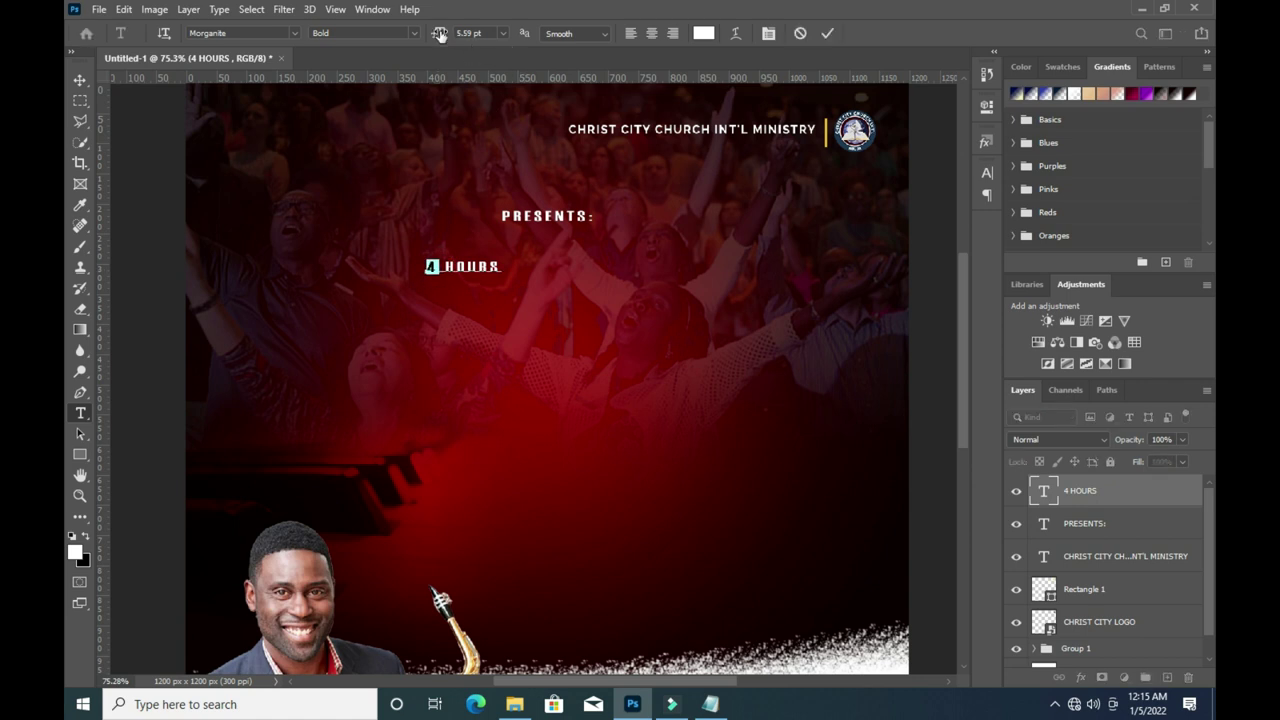
# Enlarge the 4 and highlight HOURS to cut it from the line.
pyautogui.moveTo(438, 34); pyautogui.dragTo(755, 37)
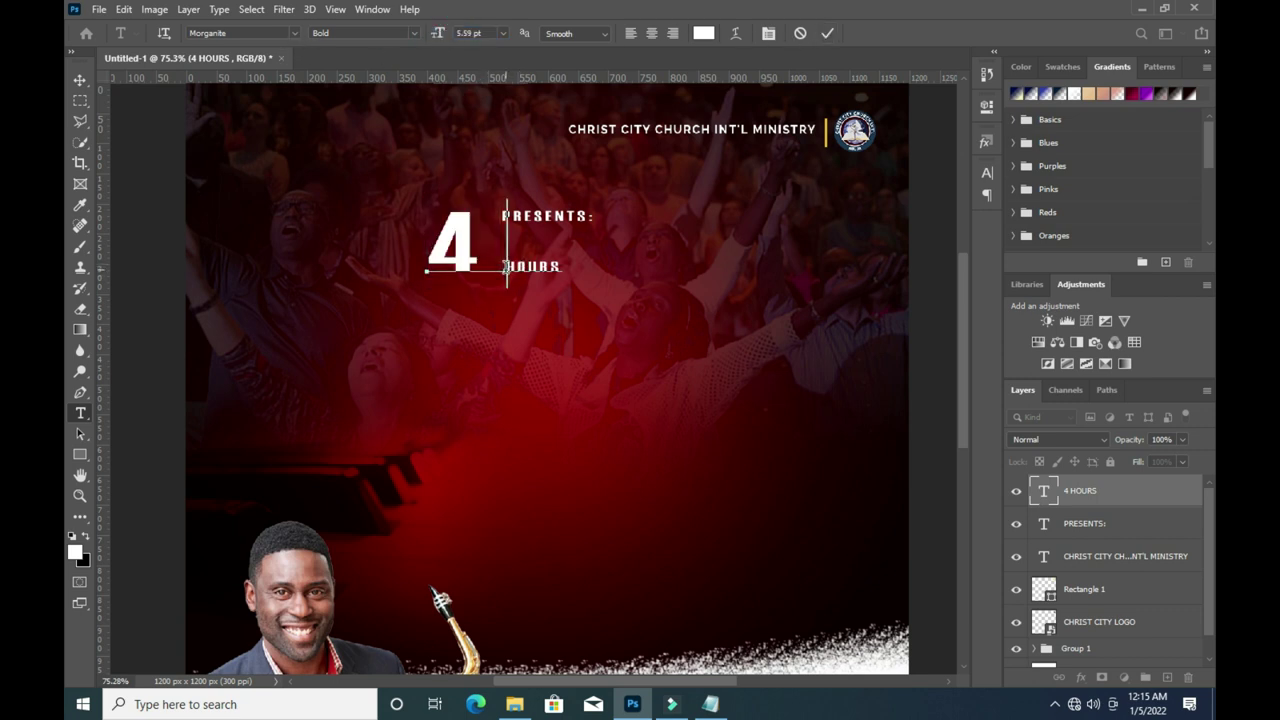
pyautogui.moveTo(506, 266); pyautogui.dragTo(611, 268)
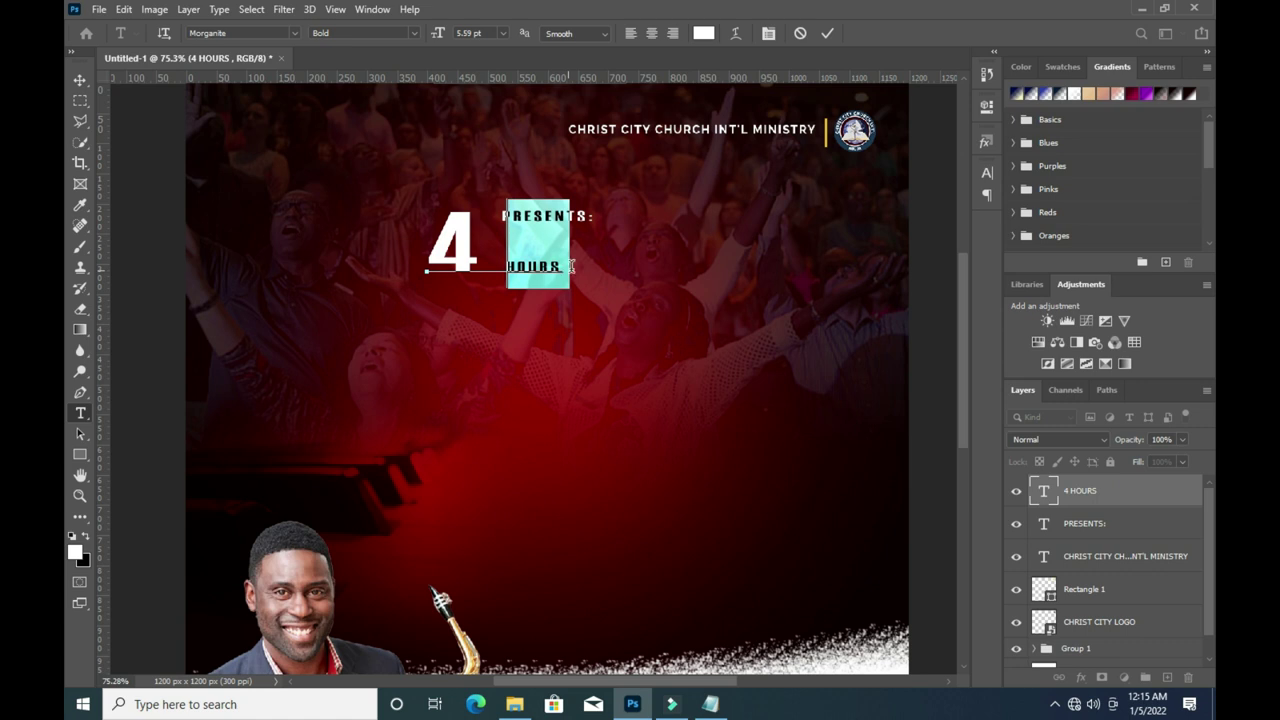
pyautogui.press('Left')
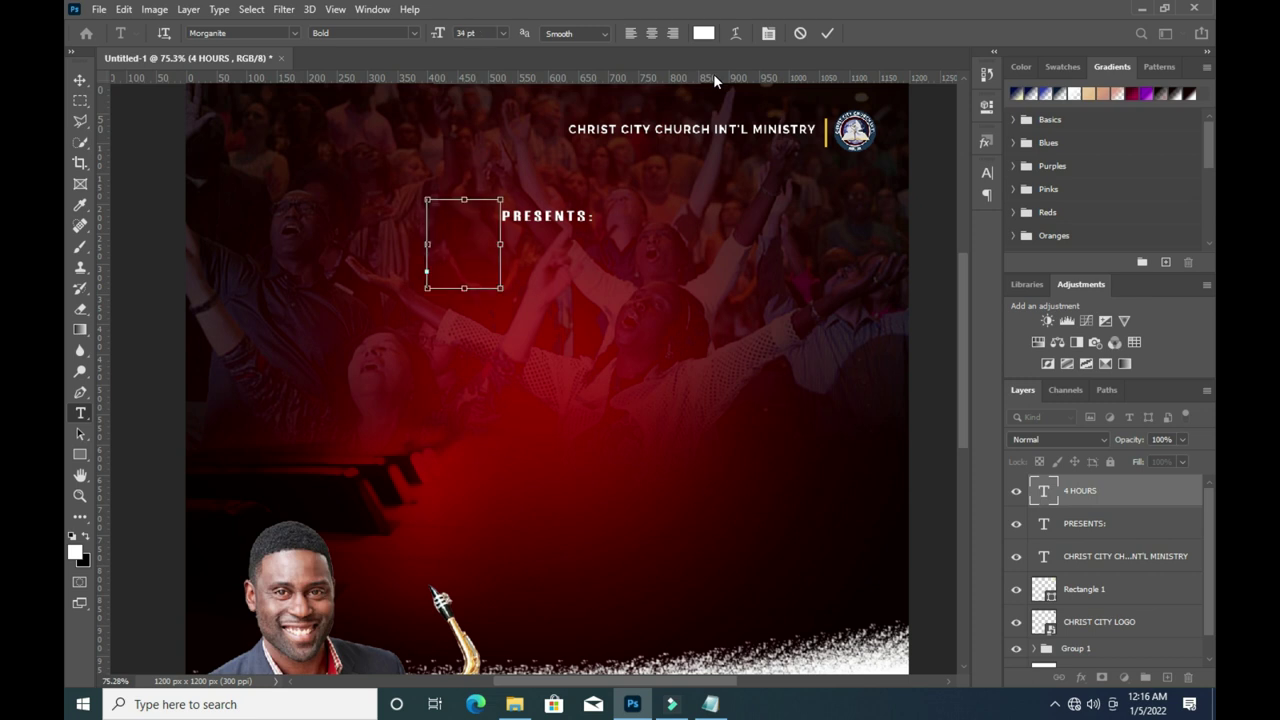
# Move the 4 down-left and paste HOURS into its own new text layer.
pyautogui.click(826, 34)
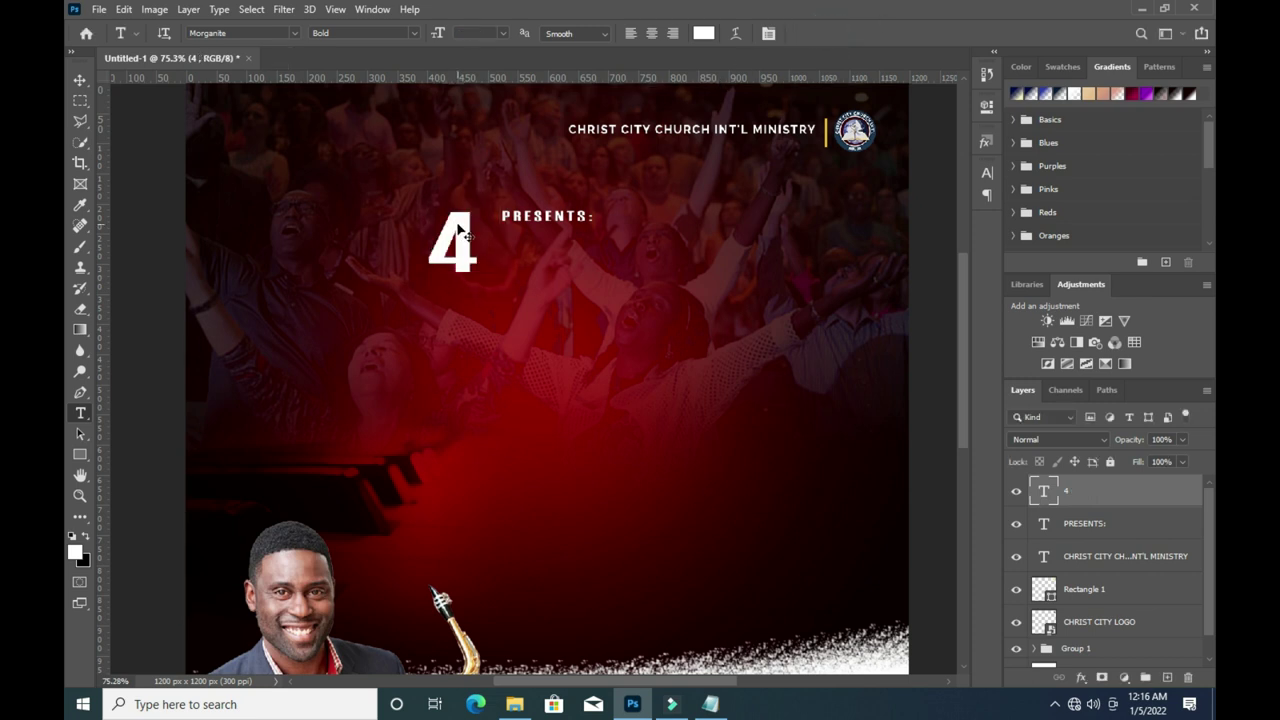
pyautogui.moveTo(458, 228); pyautogui.dragTo(443, 262)
pyautogui.click(553, 318)
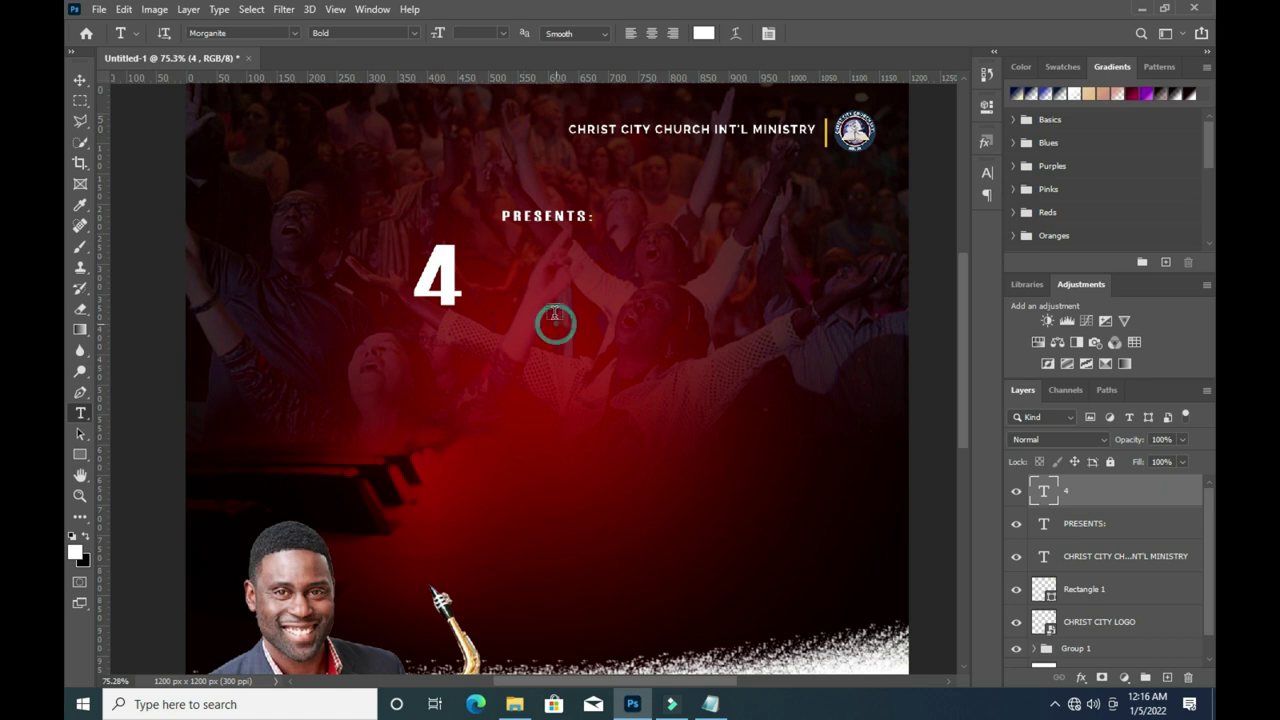
pyautogui.hotkey('ctrl', 'v')
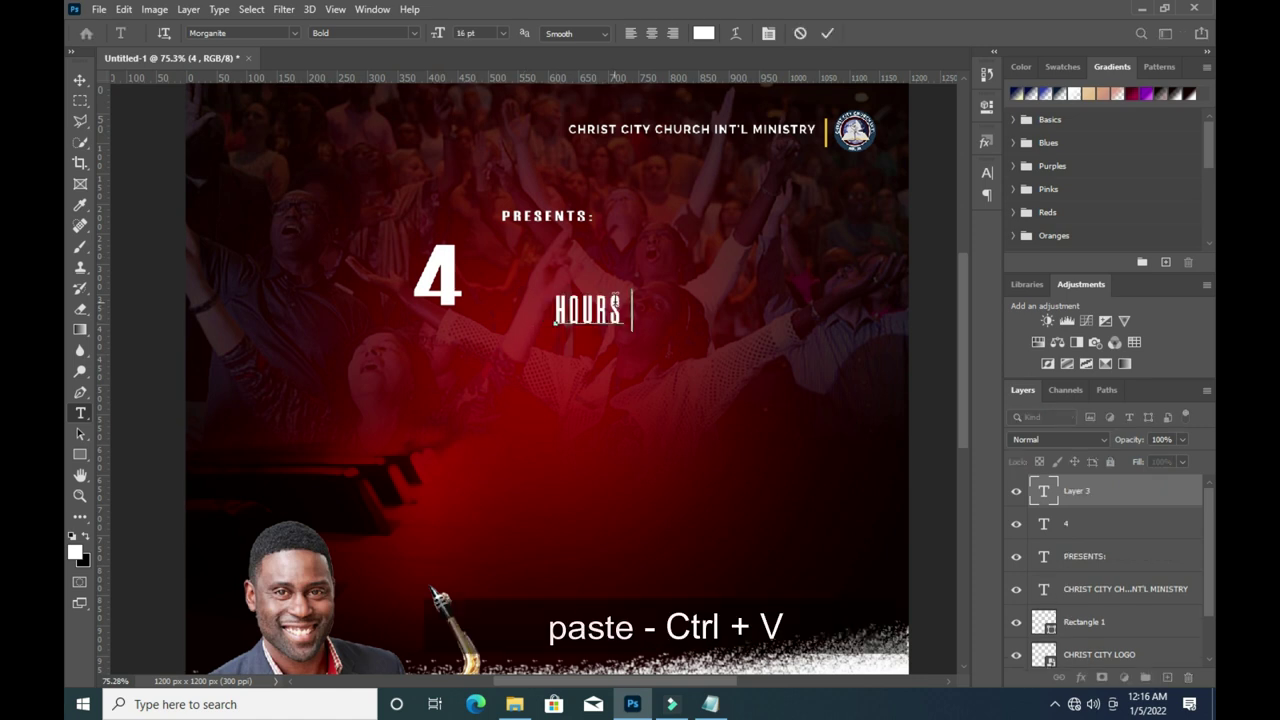
pyautogui.click(80, 80)
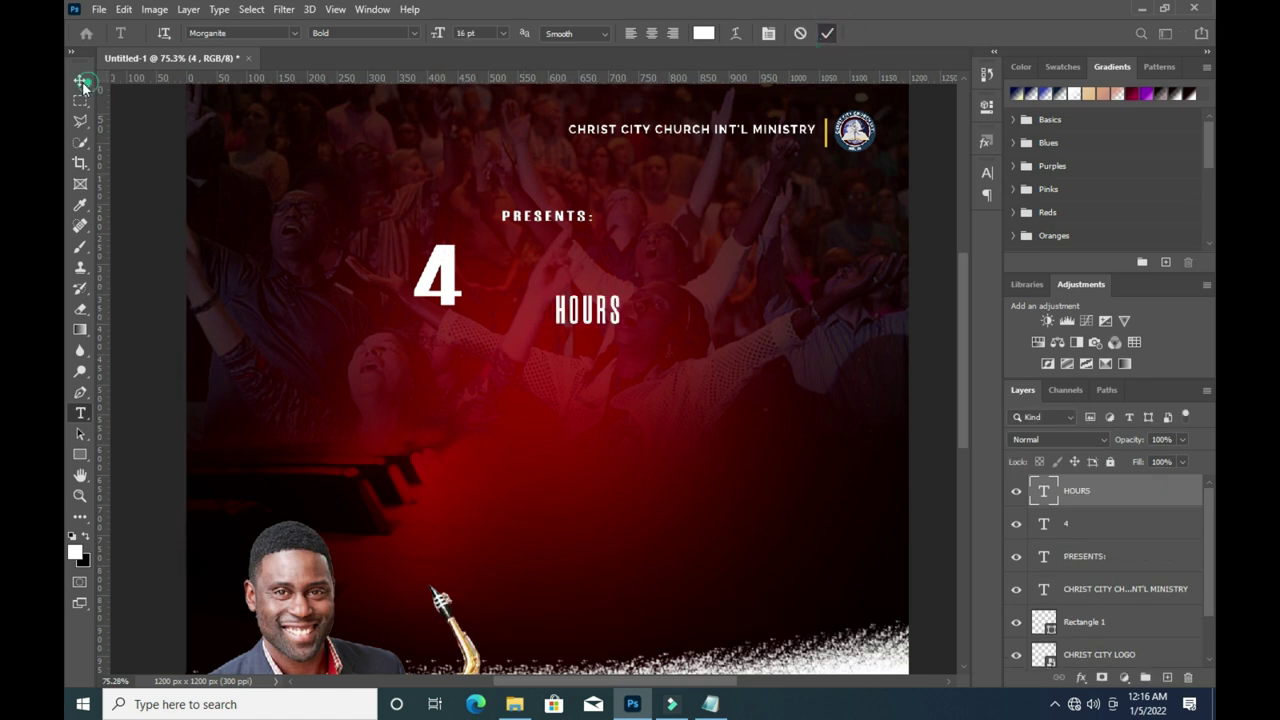
# Scale the 4 up to about 142% and set HOURS over its right side.
pyautogui.click(450, 295)
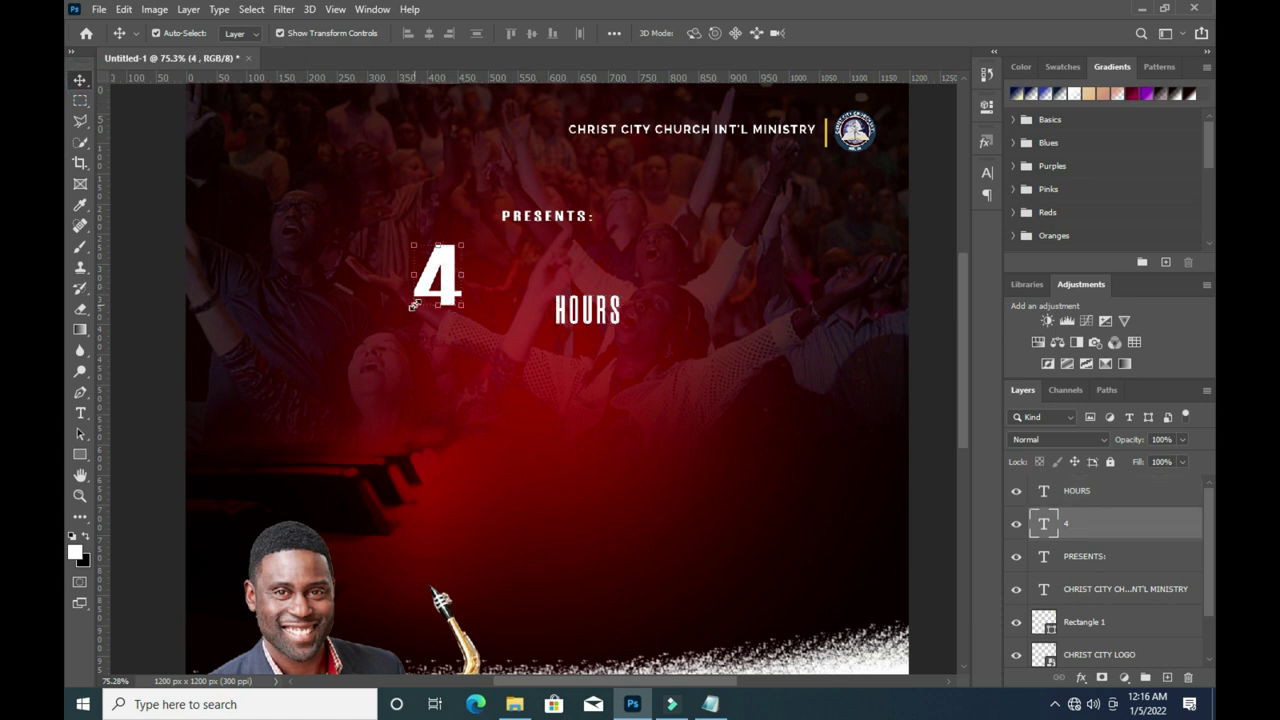
pyautogui.hotkey('ctrl', 't')
pyautogui.moveTo(410, 320); pyautogui.dragTo(376, 357)
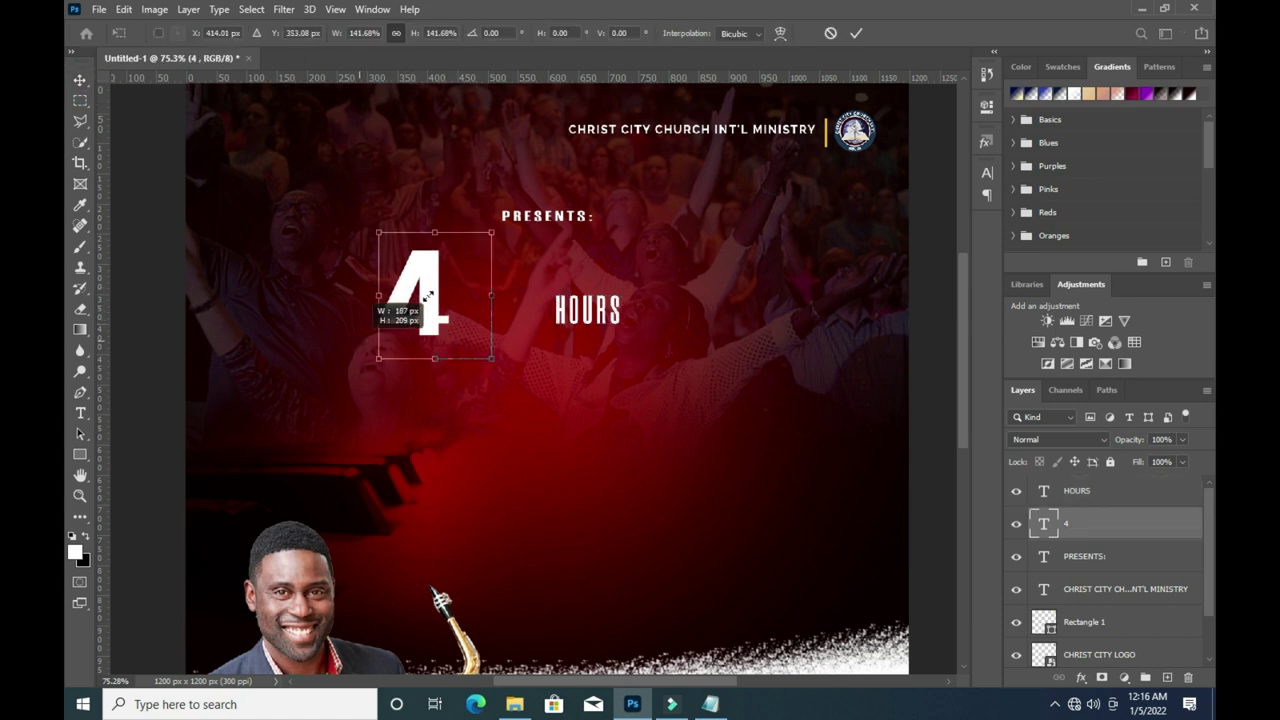
pyautogui.moveTo(421, 291); pyautogui.dragTo(412, 291)
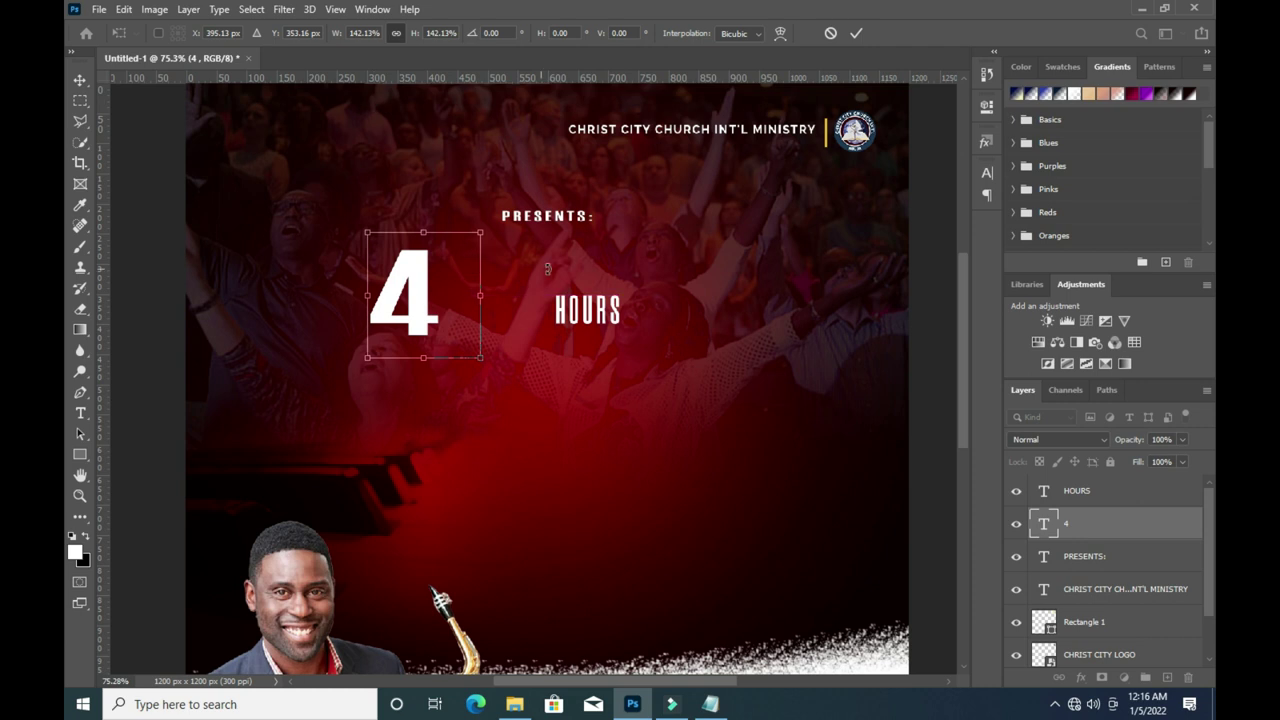
pyautogui.press('Return')
pyautogui.moveTo(597, 318); pyautogui.dragTo(457, 297)
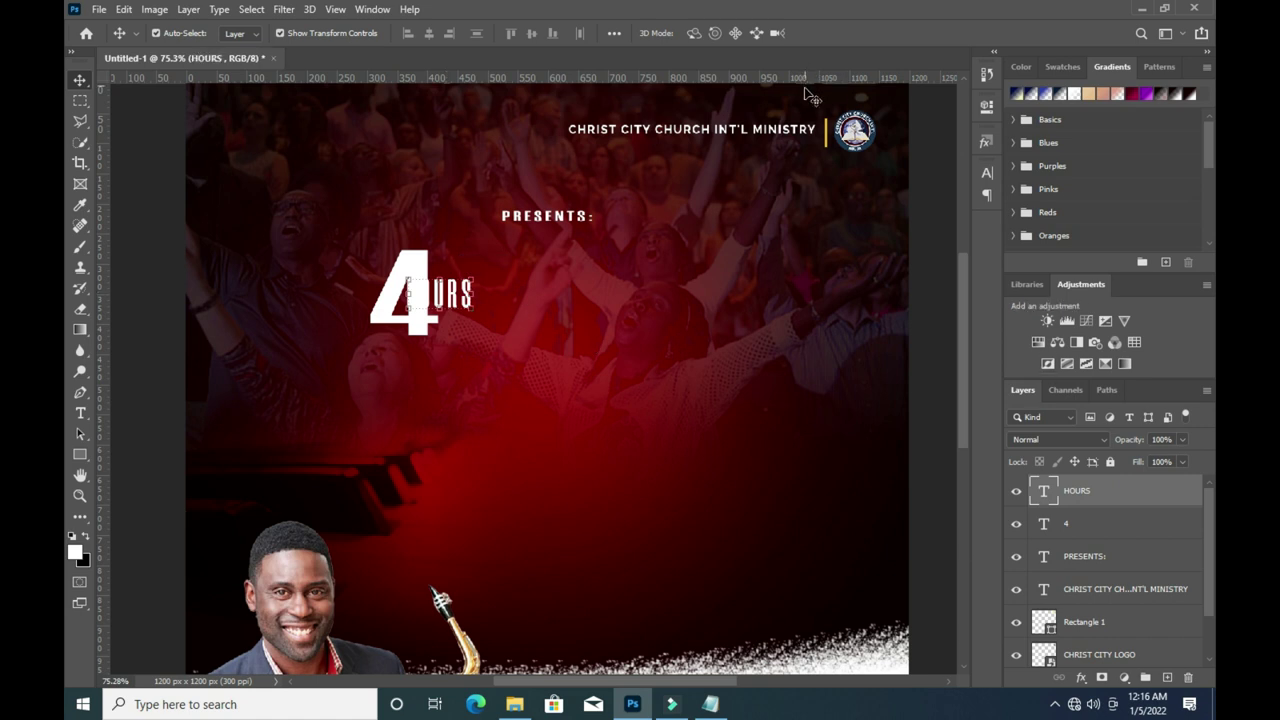
# Colour HOURS gold (eebd0b), sampled from the logo's yellow bar.
pyautogui.press('t')
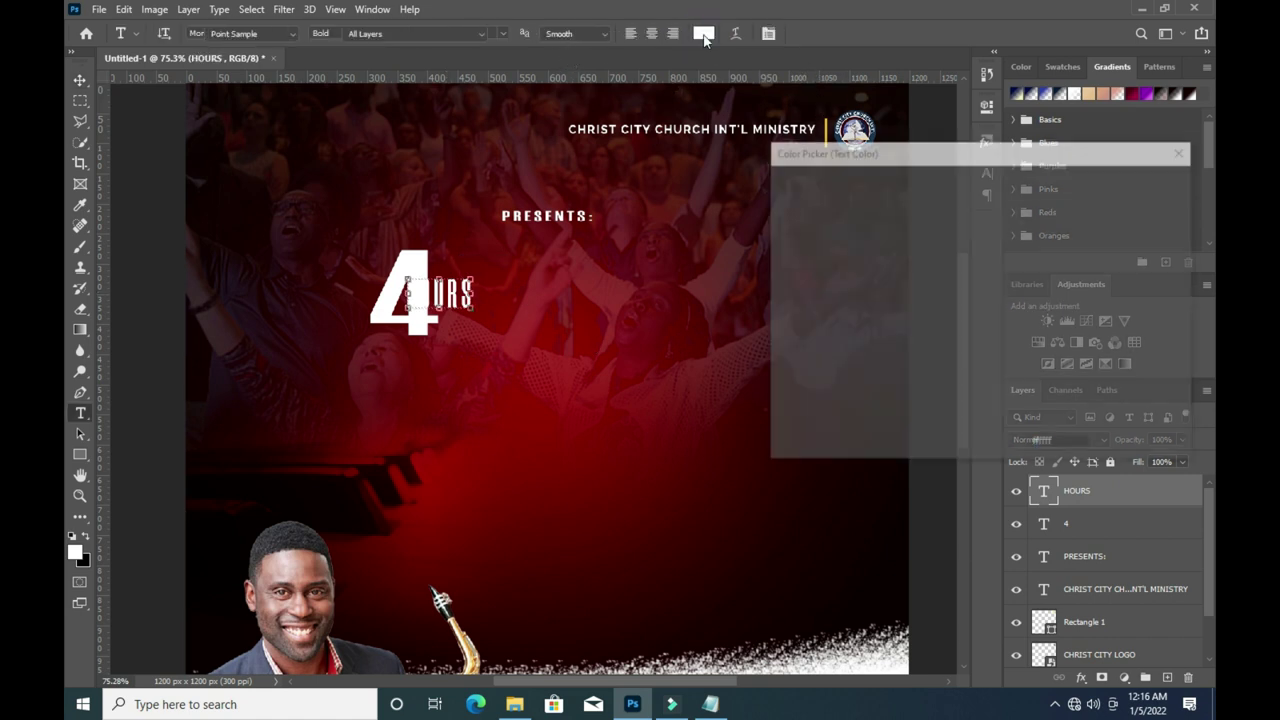
pyautogui.click(703, 33)
pyautogui.moveTo(1000, 375); pyautogui.dragTo(1000, 366)
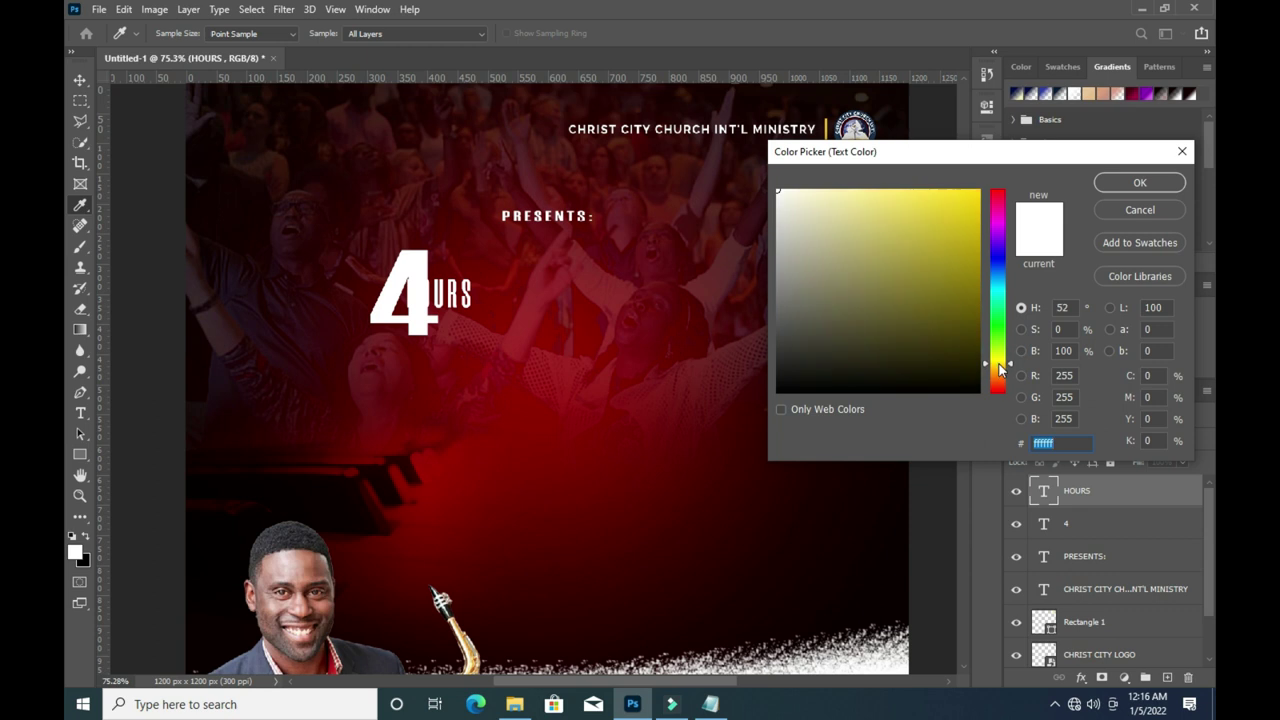
pyautogui.click(827, 127)
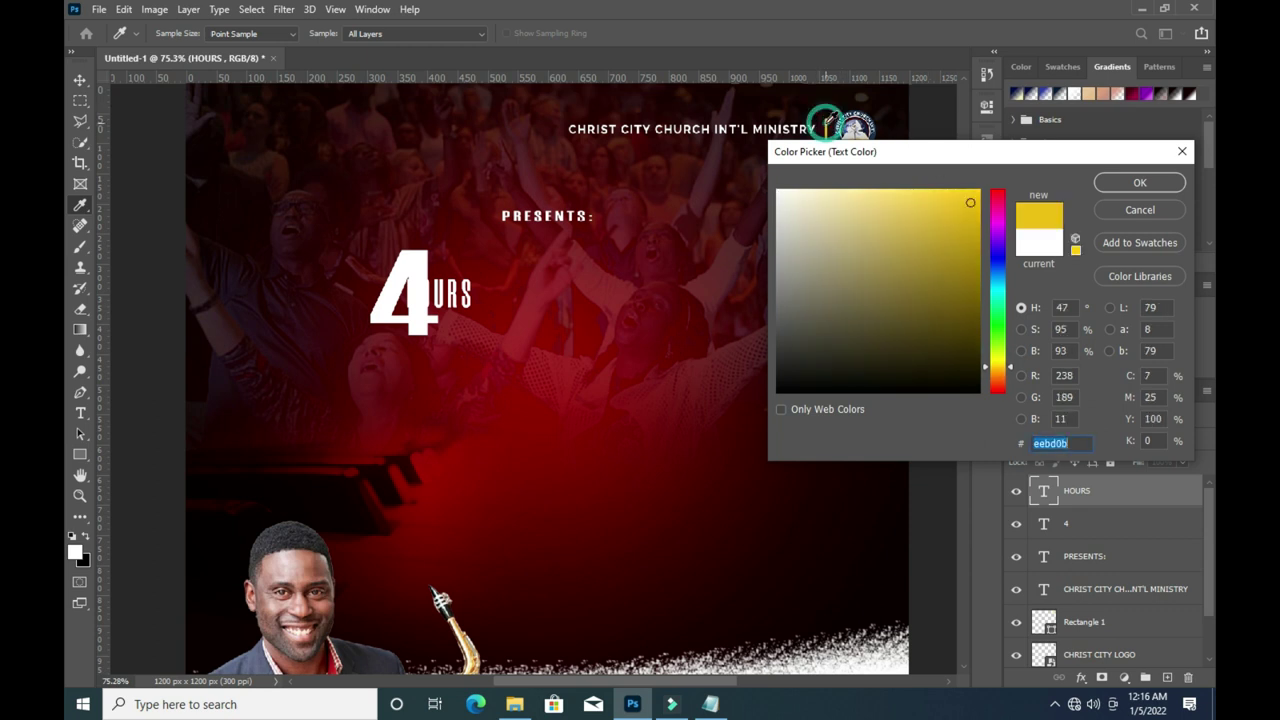
pyautogui.click(1137, 181)
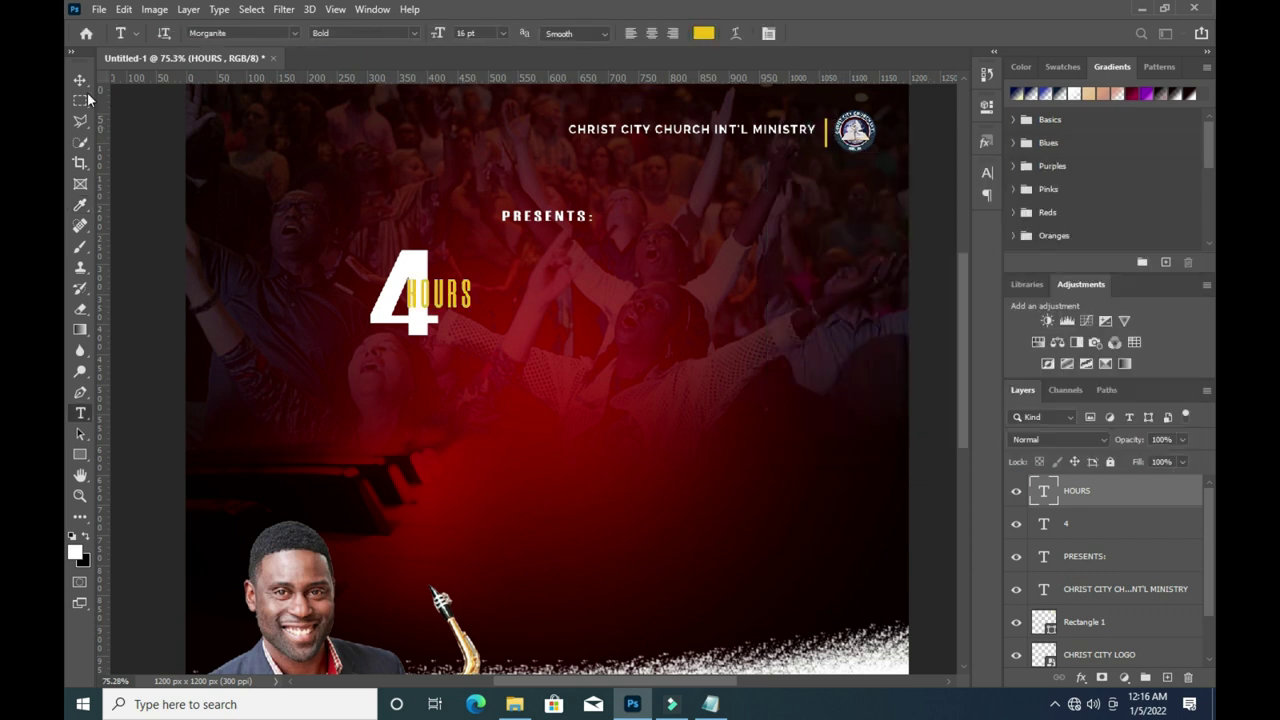
pyautogui.click(80, 79)
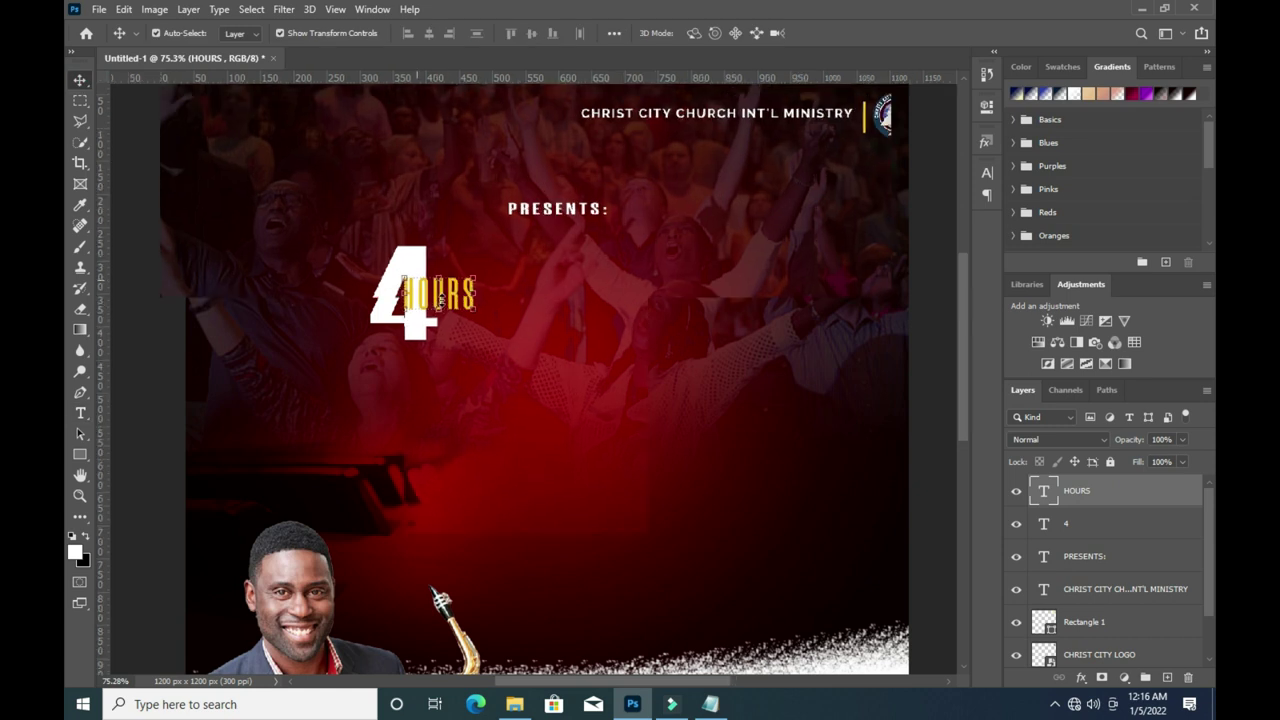
pyautogui.scroll(3, 450, 300)
pyautogui.click(1086, 685)
# Add a tight drop shadow to HOURS with reduced size and distance.
pyautogui.click(1100, 660)
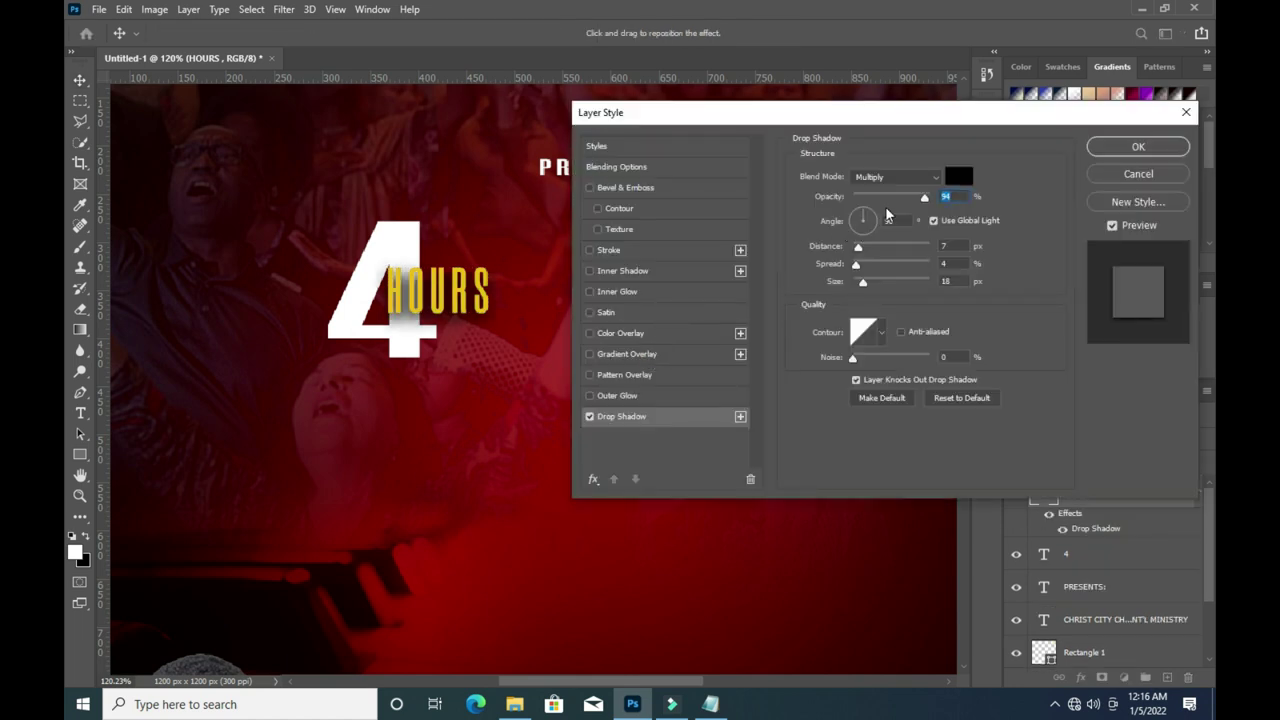
pyautogui.moveTo(864, 285); pyautogui.dragTo(853, 284)
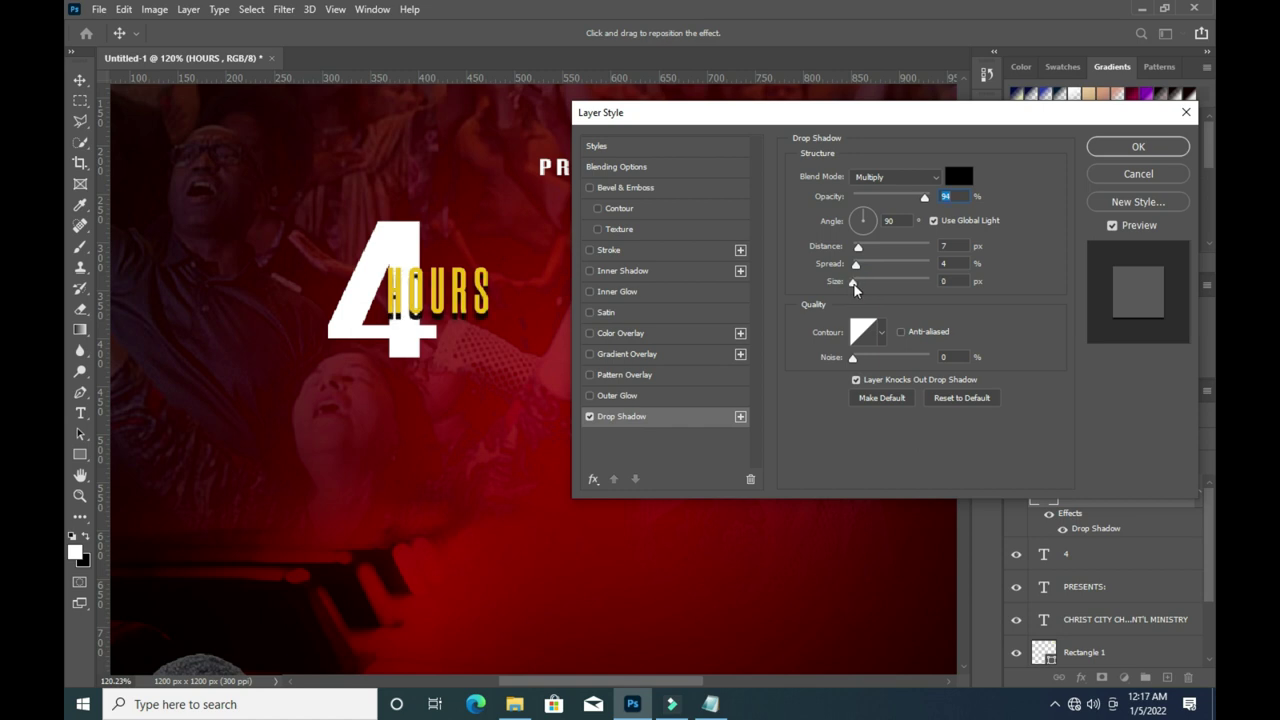
pyautogui.moveTo(854, 285)
pyautogui.mouseDown()
pyautogui.moveTo(855, 250)
pyautogui.moveTo(855, 287)
pyautogui.mouseUp()
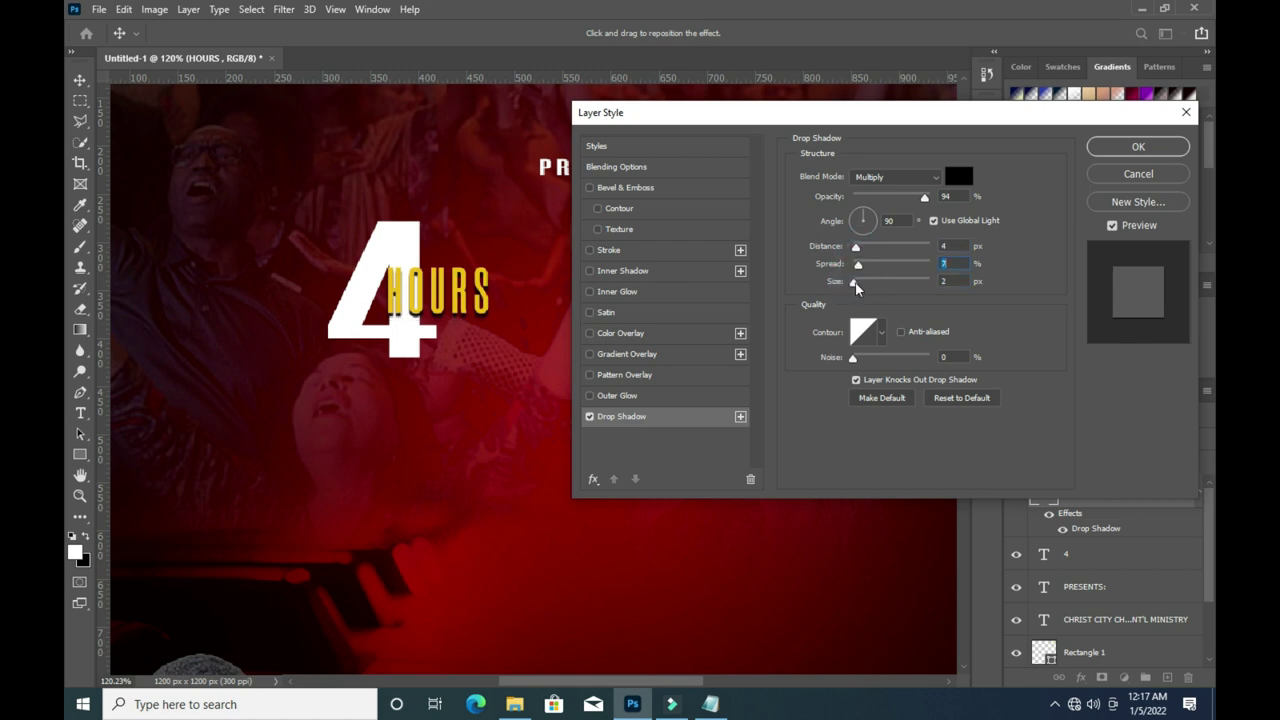
pyautogui.click(855, 287)
pyautogui.click(1138, 146)
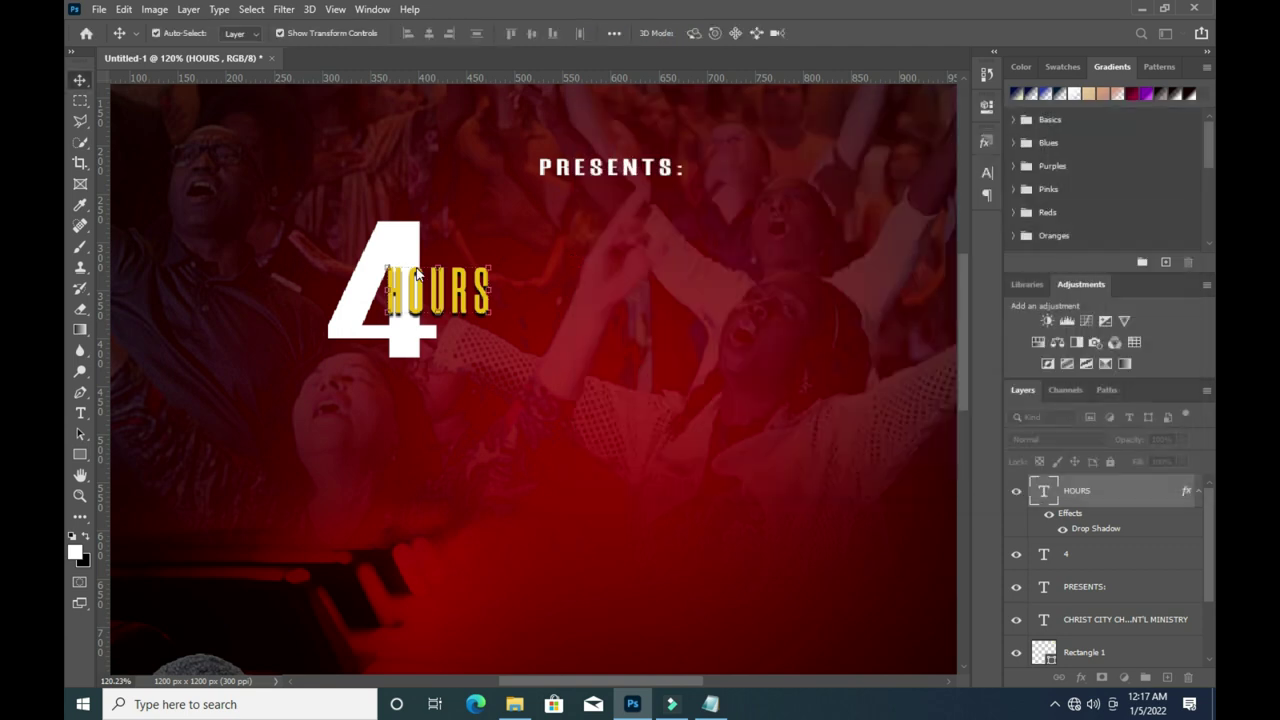
# Squash HOURS to about half height and tuck it against the 4's lower right.
pyautogui.keyDown('alt'); pyautogui.scroll(-3, 455, 281); pyautogui.keyUp('alt')
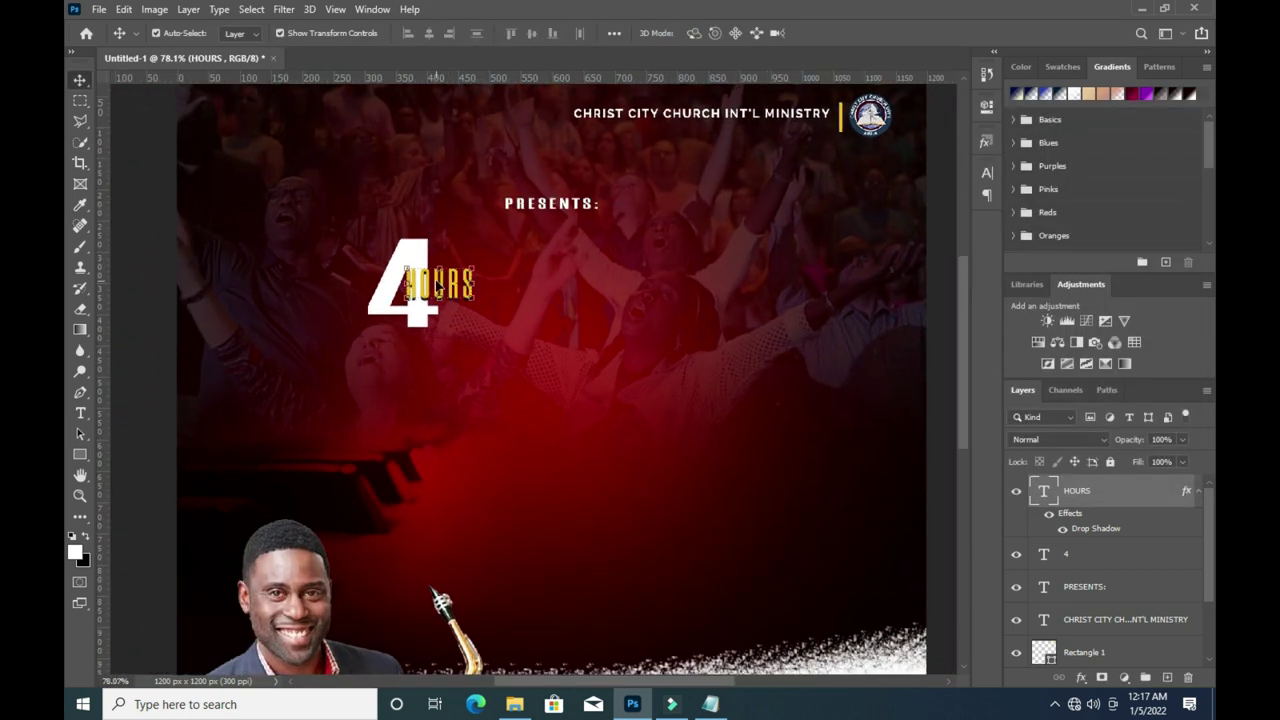
pyautogui.moveTo(441, 265); pyautogui.dragTo(444, 276)
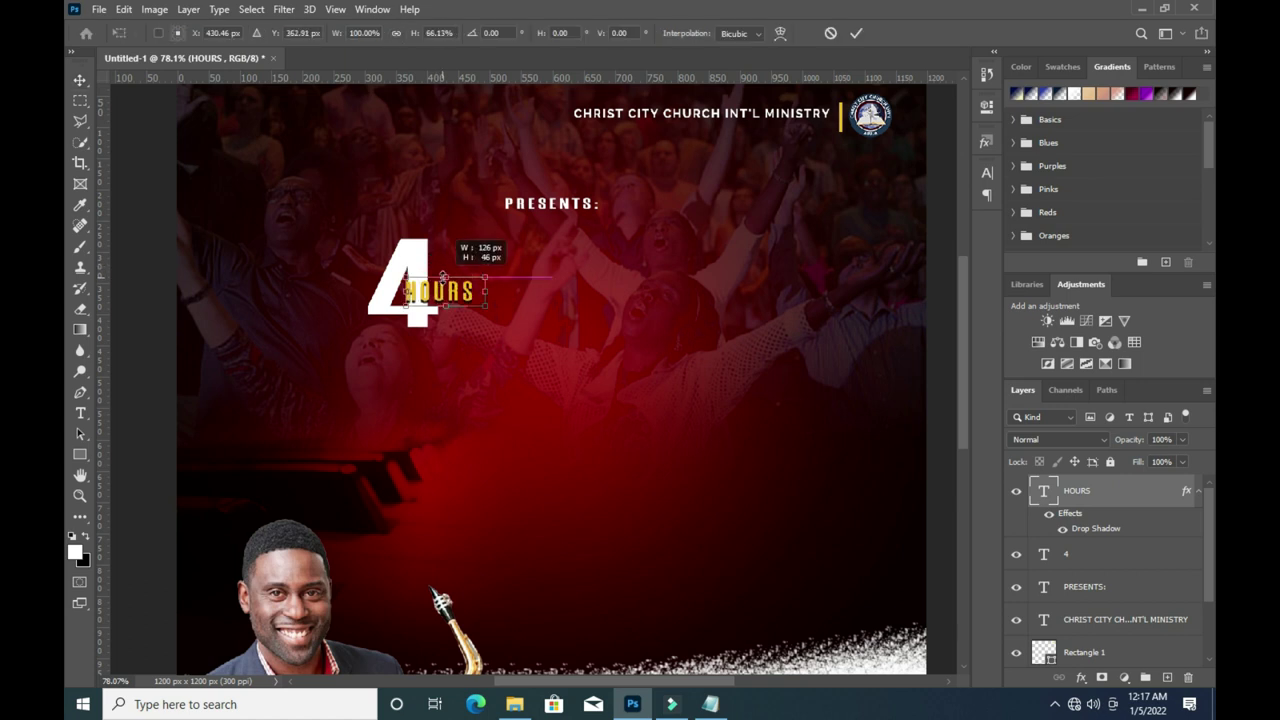
pyautogui.moveTo(444, 282); pyautogui.dragTo(444, 288)
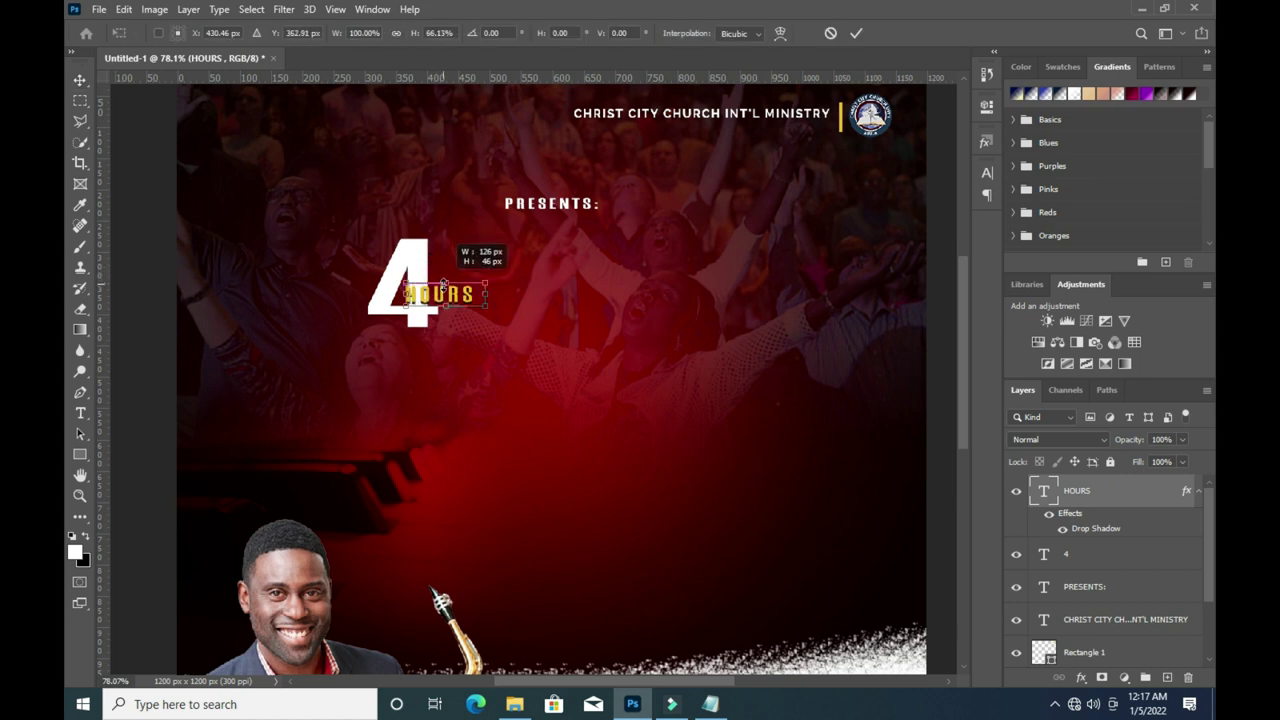
pyautogui.click(861, 36)
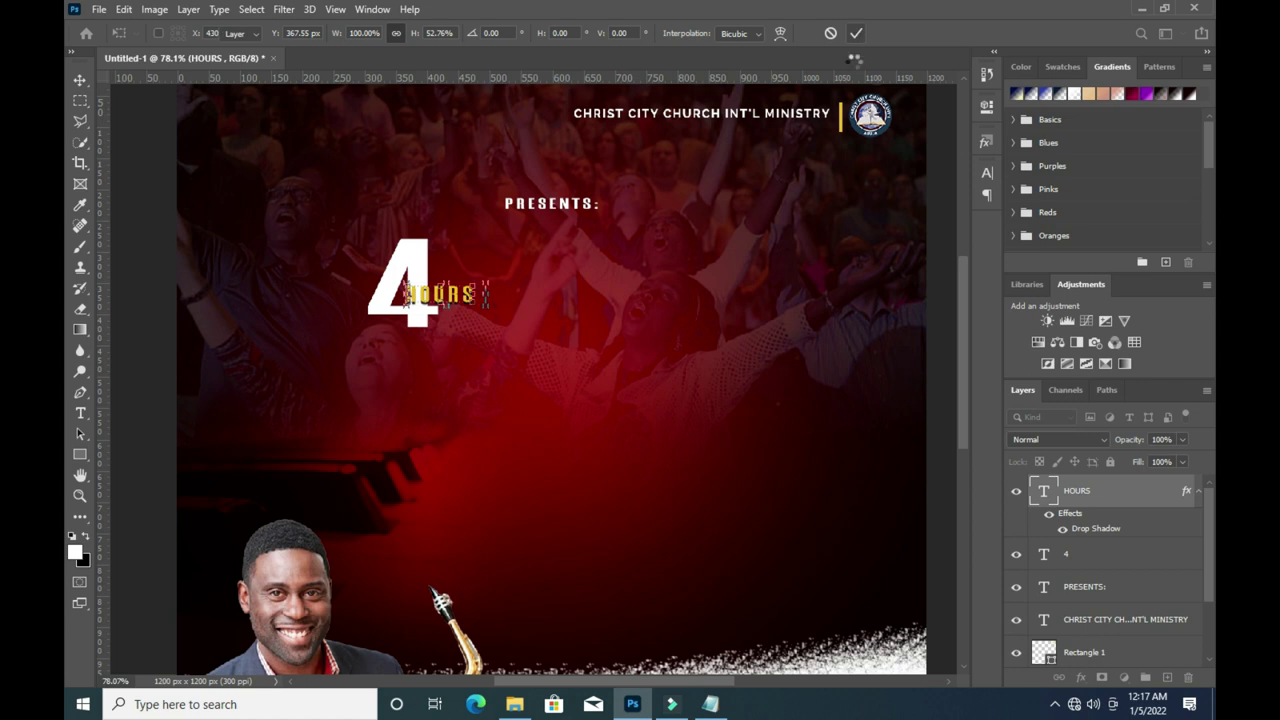
pyautogui.moveTo(443, 294)
pyautogui.mouseDown()
pyautogui.moveTo(438, 310)
pyautogui.moveTo(434, 256)
pyautogui.mouseUp()
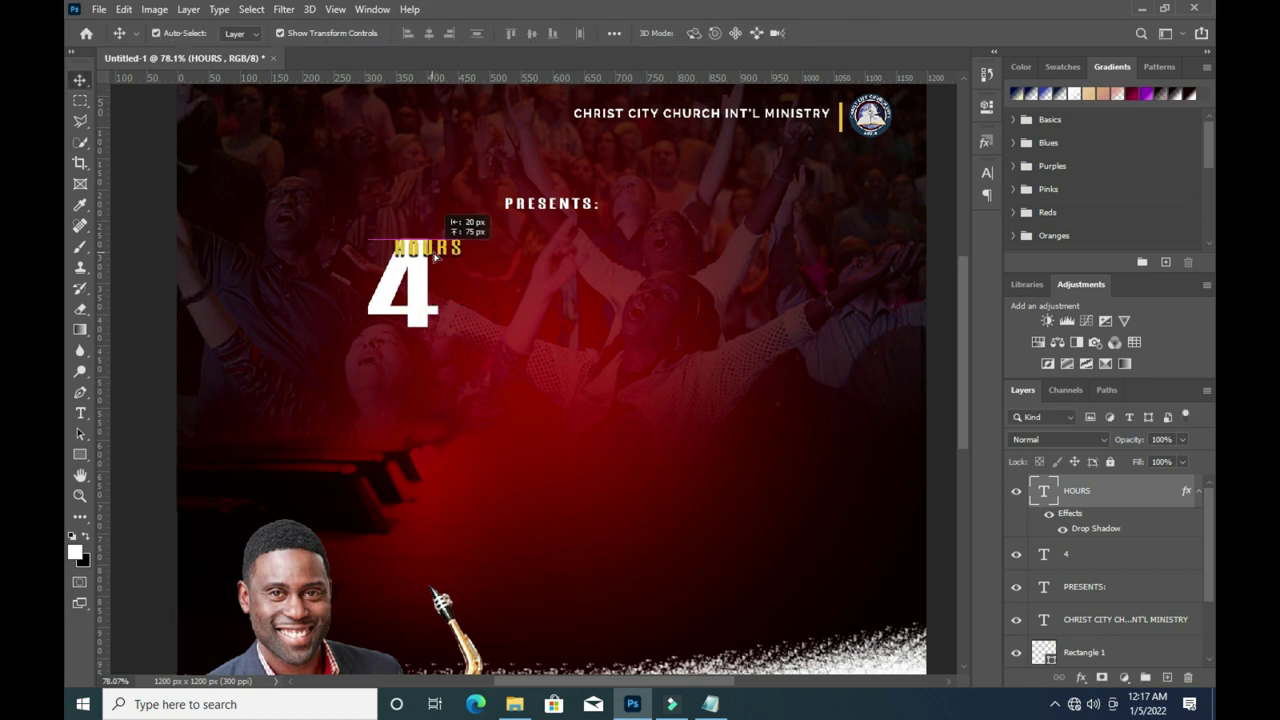
pyautogui.moveTo(436, 258); pyautogui.dragTo(452, 292)
pyautogui.click(452, 270)
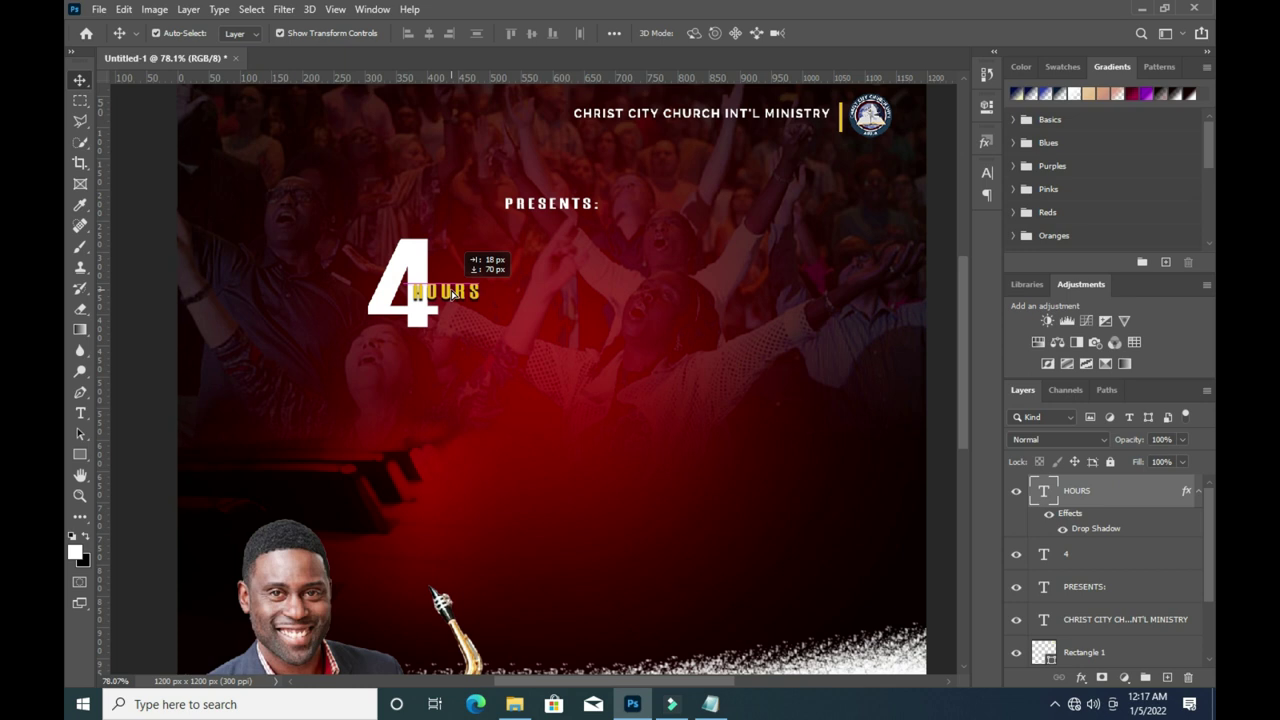
pyautogui.scroll(2, 437, 308)
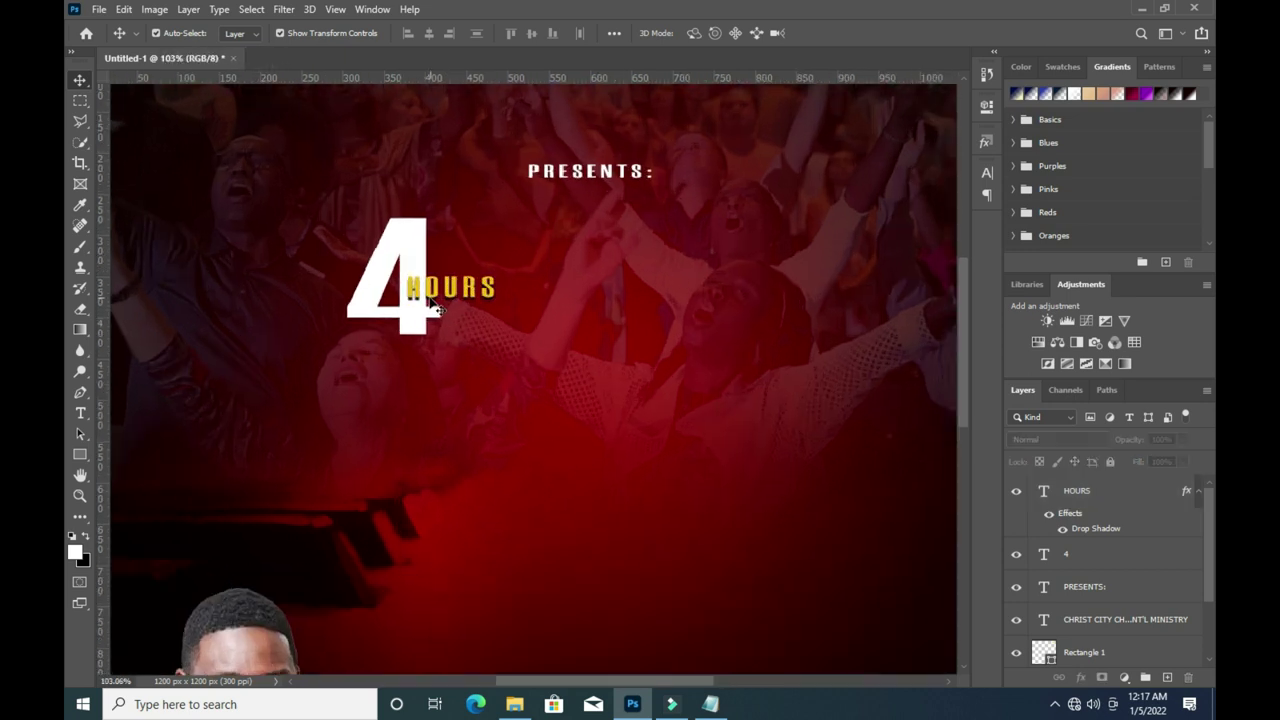
pyautogui.rightClick(80, 454)
pyautogui.click(135, 457)
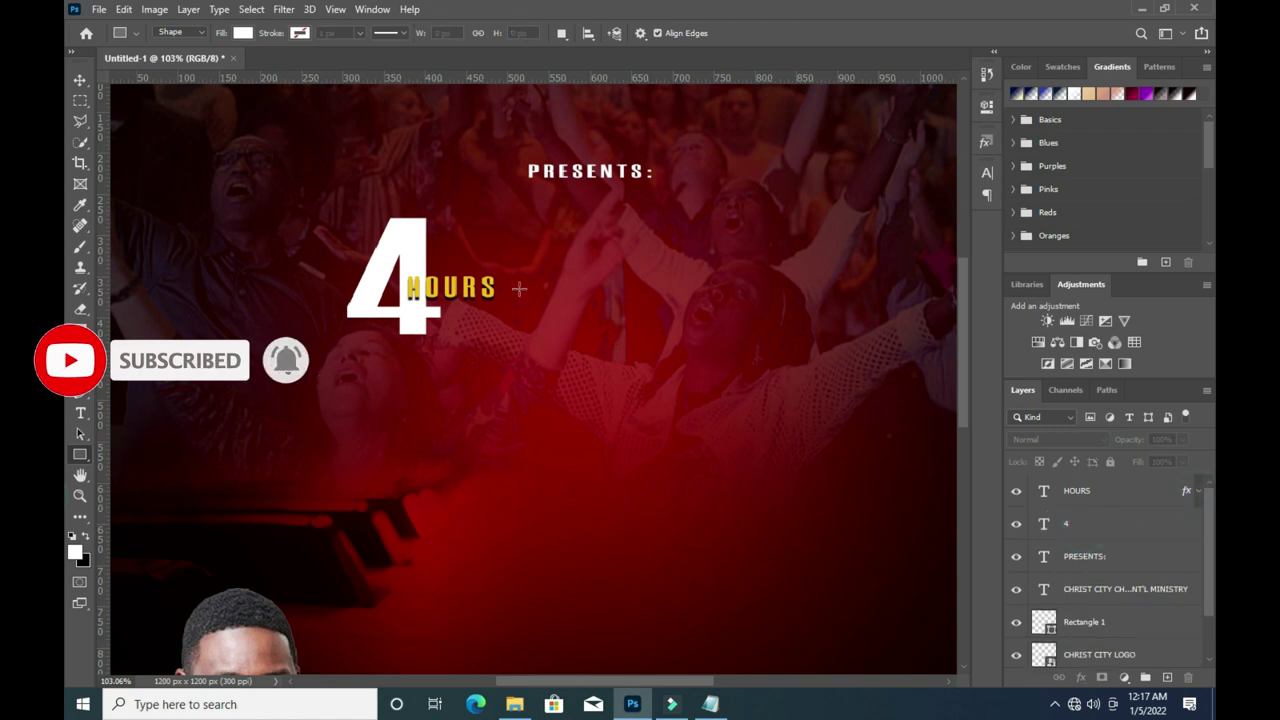
# Draw a 117 × 40 px dark red rectangle behind HOURS and zoom out to the full poster.
pyautogui.keyDown('ctrl'); pyautogui.click(411, 275); pyautogui.keyUp('ctrl')
pyautogui.moveTo(406, 270); pyautogui.dragTo(503, 301)
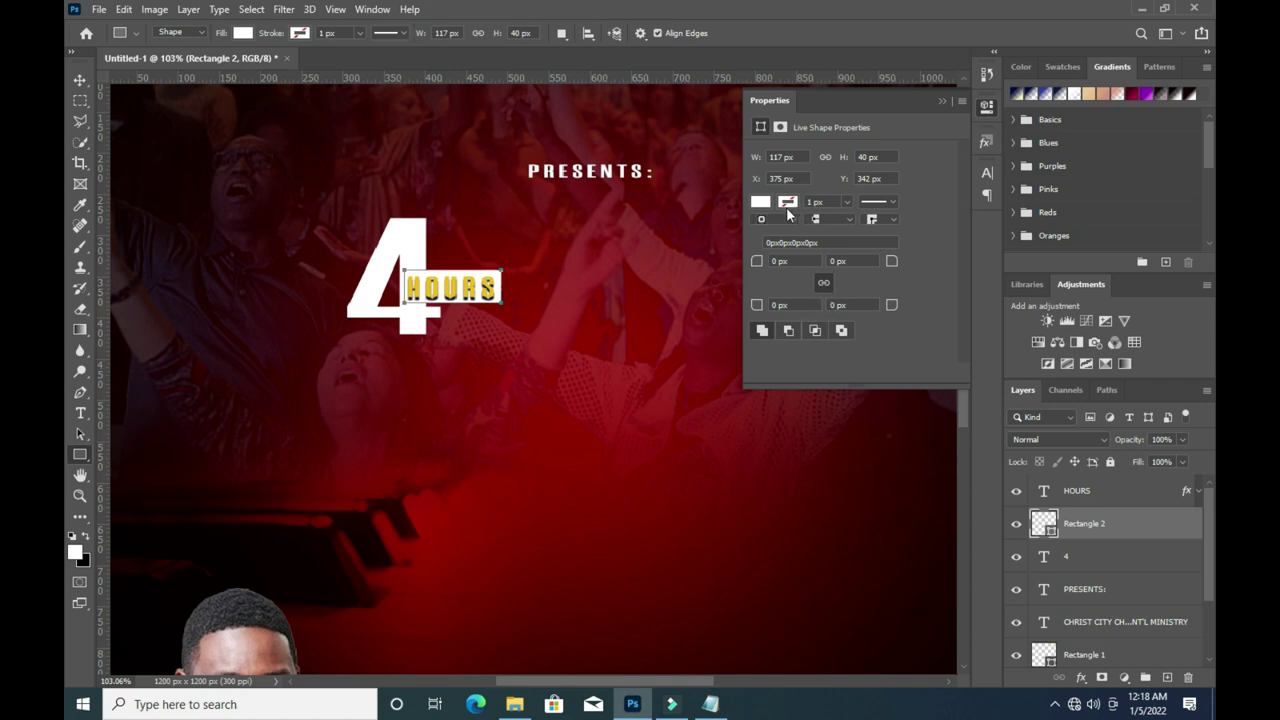
pyautogui.click(761, 201)
pyautogui.click(777, 288)
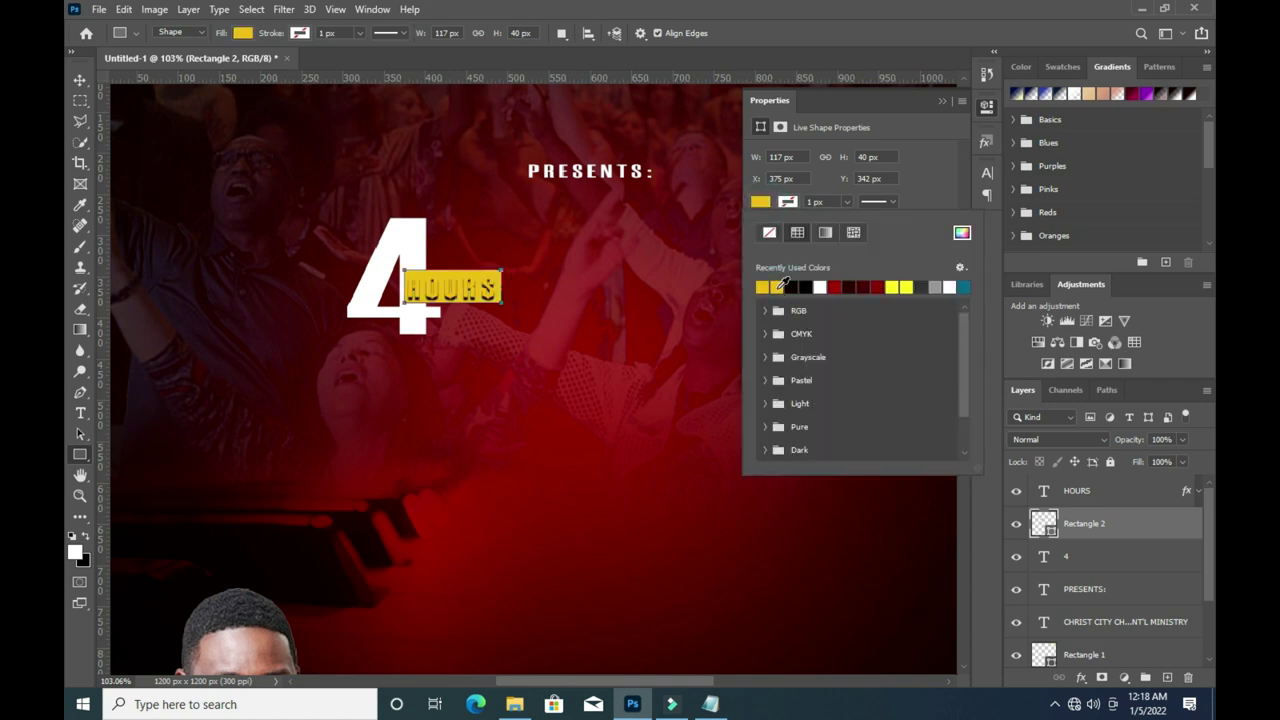
pyautogui.click(842, 286)
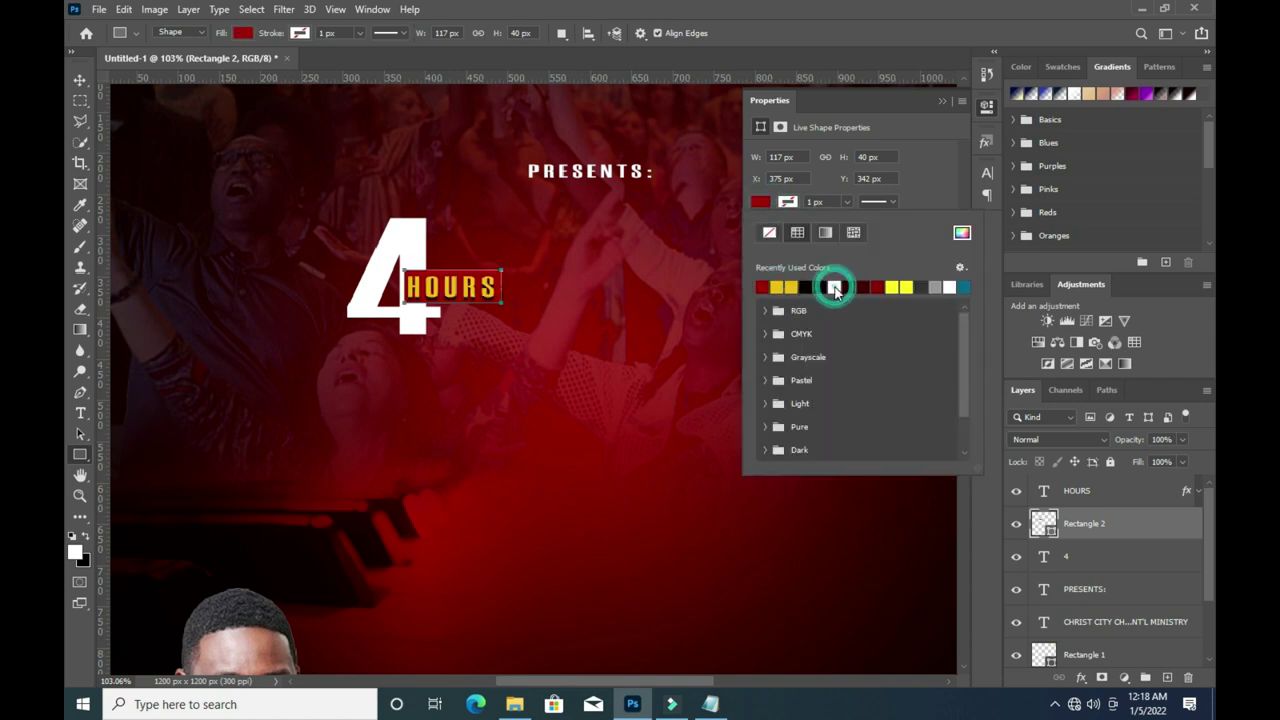
pyautogui.click(942, 101)
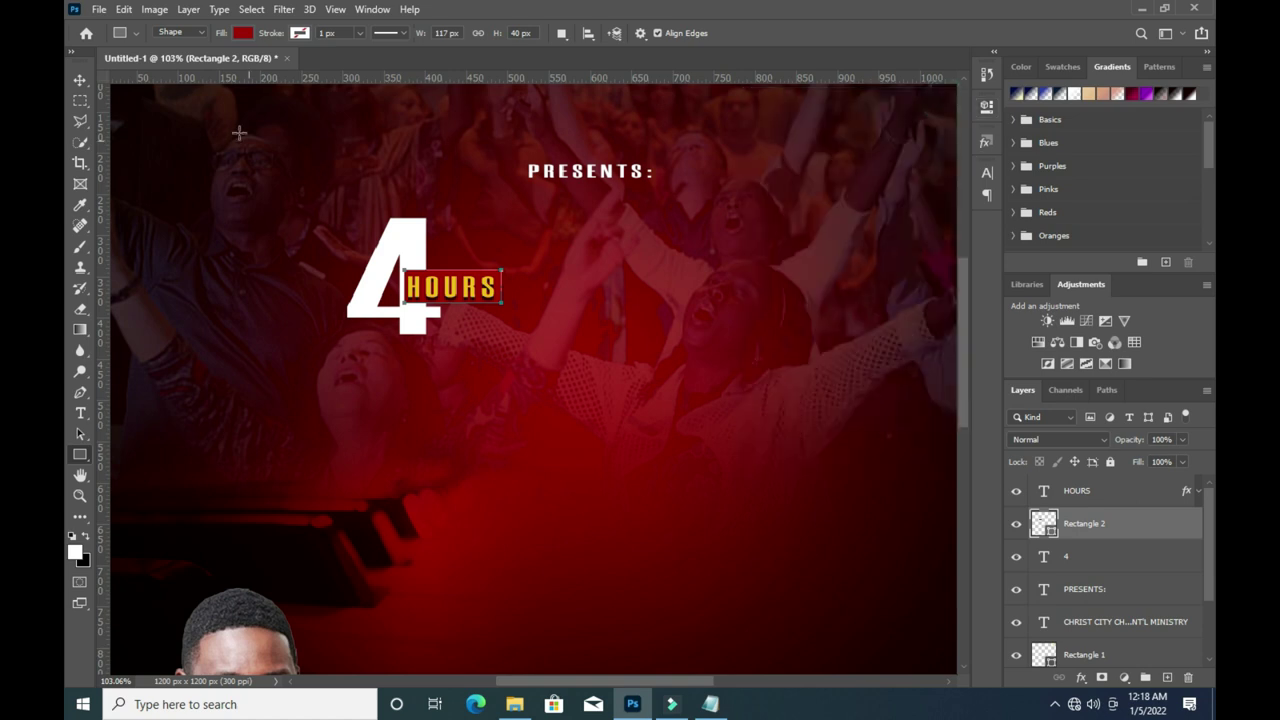
pyautogui.click(80, 80)
pyautogui.scroll(-3, 577, 302)
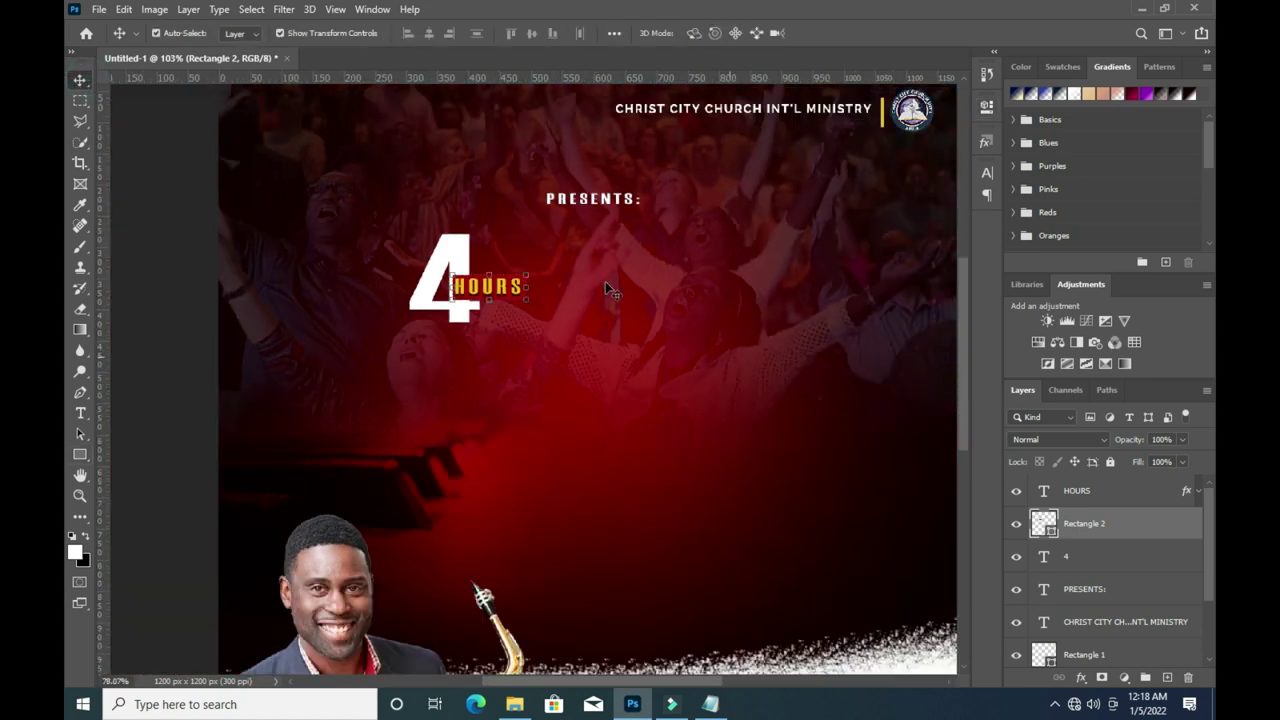
pyautogui.click(220, 342)
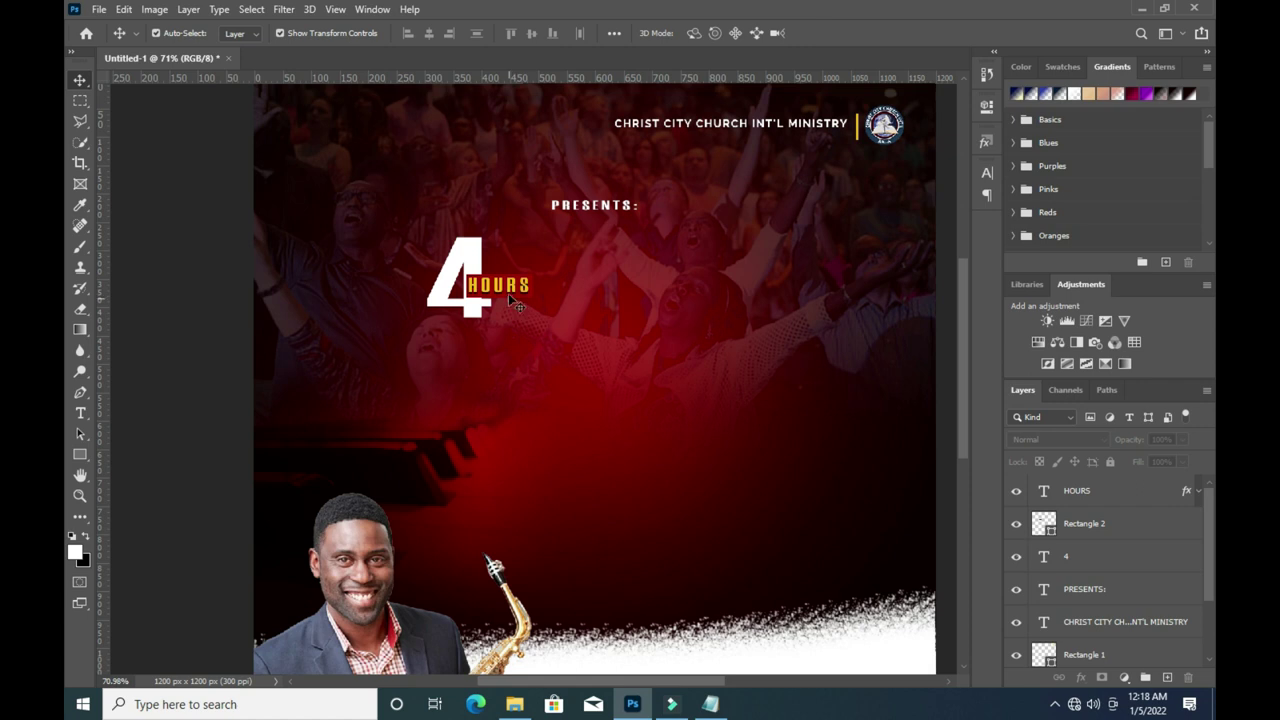
pyautogui.scroll(1, 516, 259)
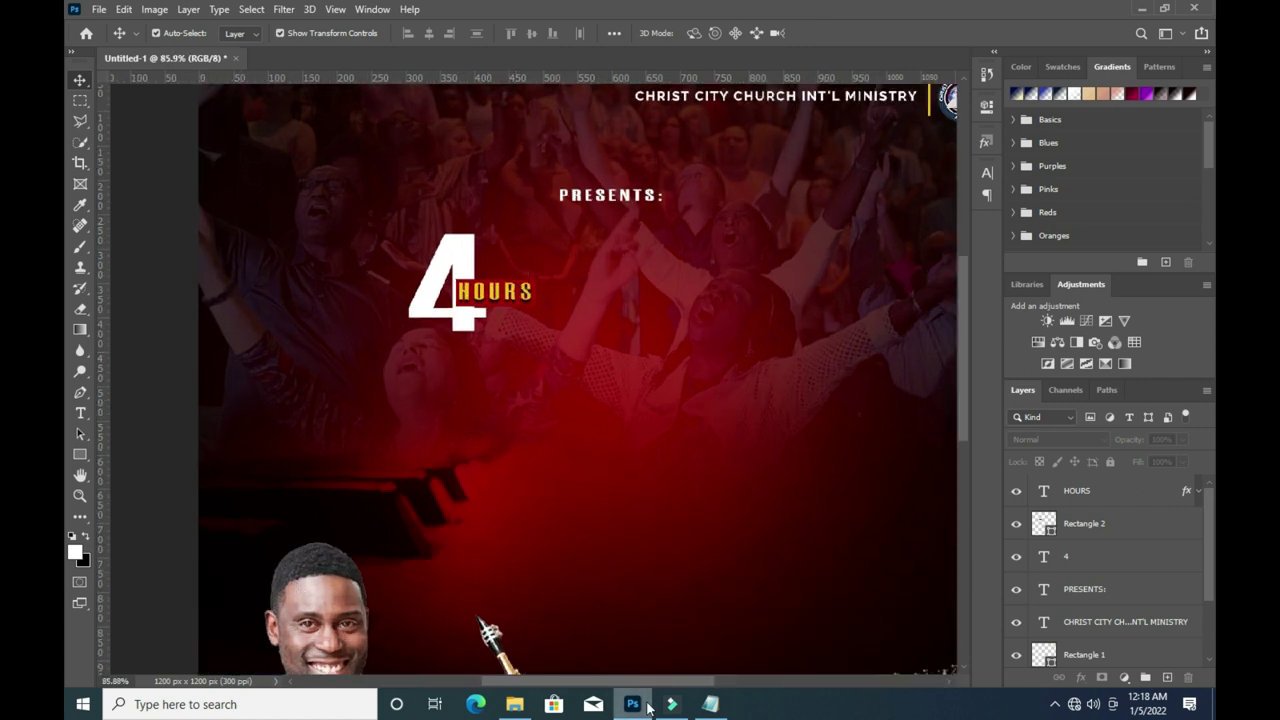
# Draw an ellipse around the 4 HOURS badge above the 4 layer.
pyautogui.rightClick(80, 454)
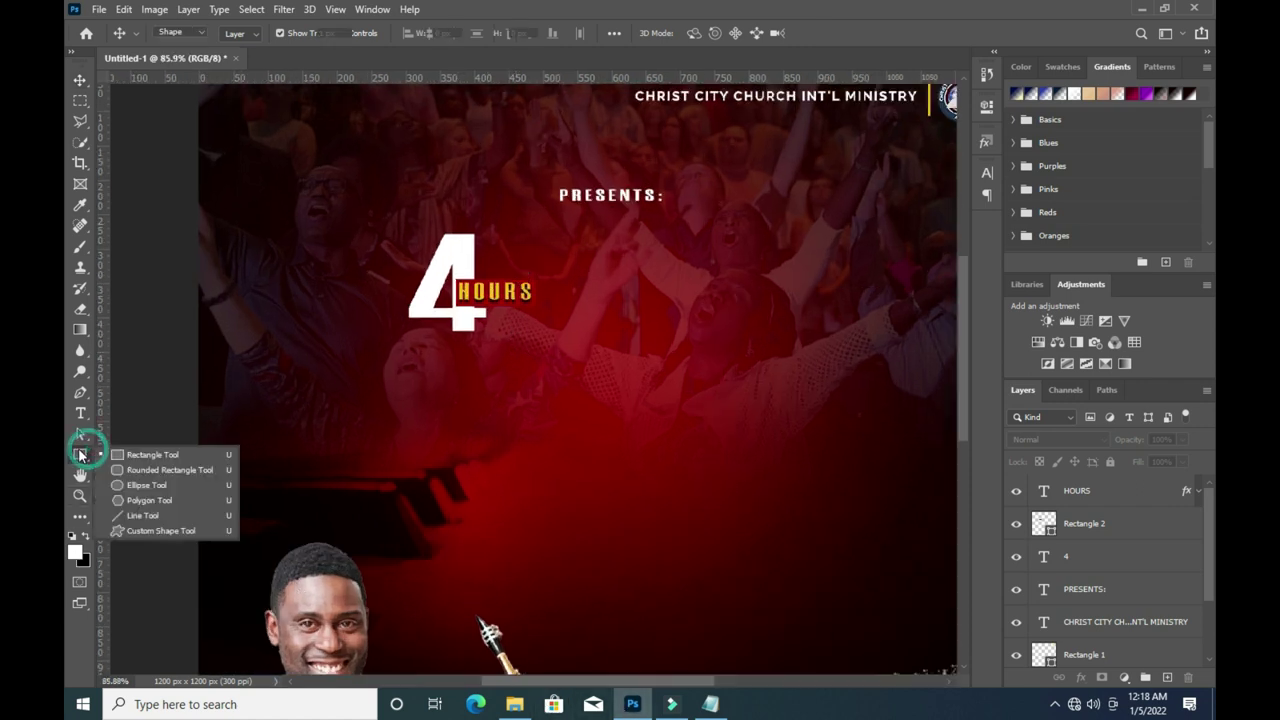
pyautogui.click(130, 447)
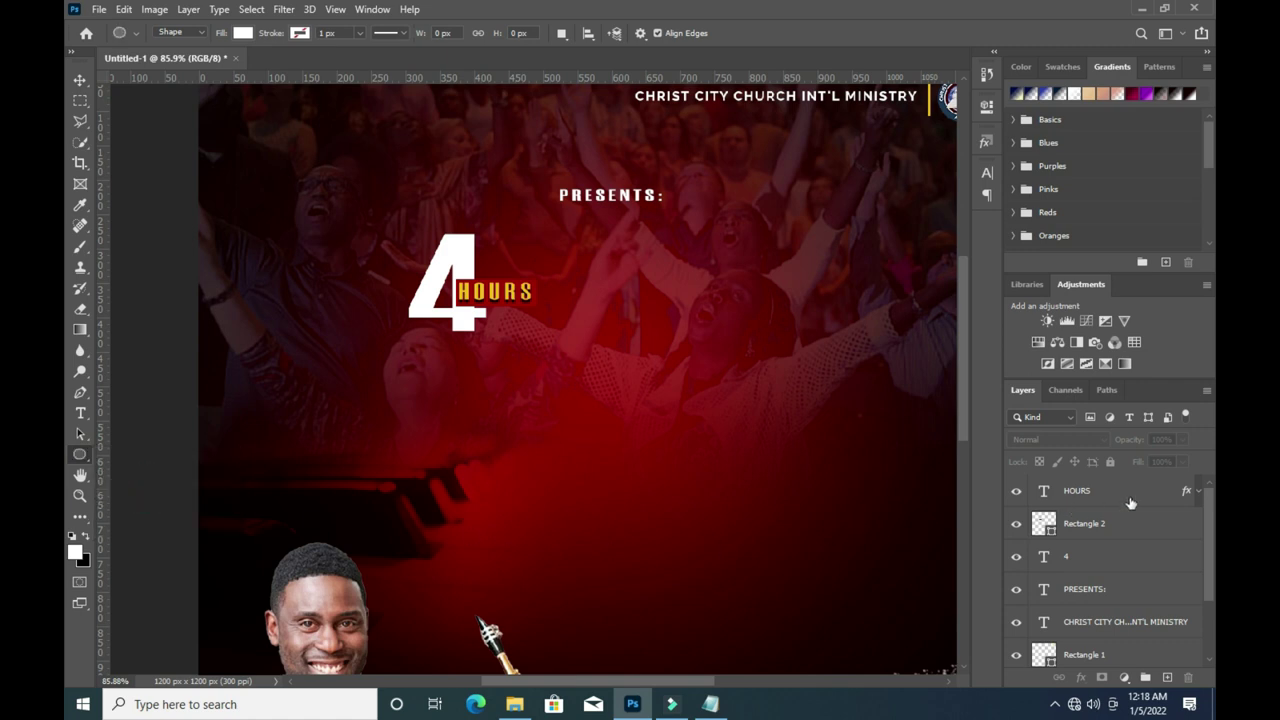
pyautogui.click(1088, 555)
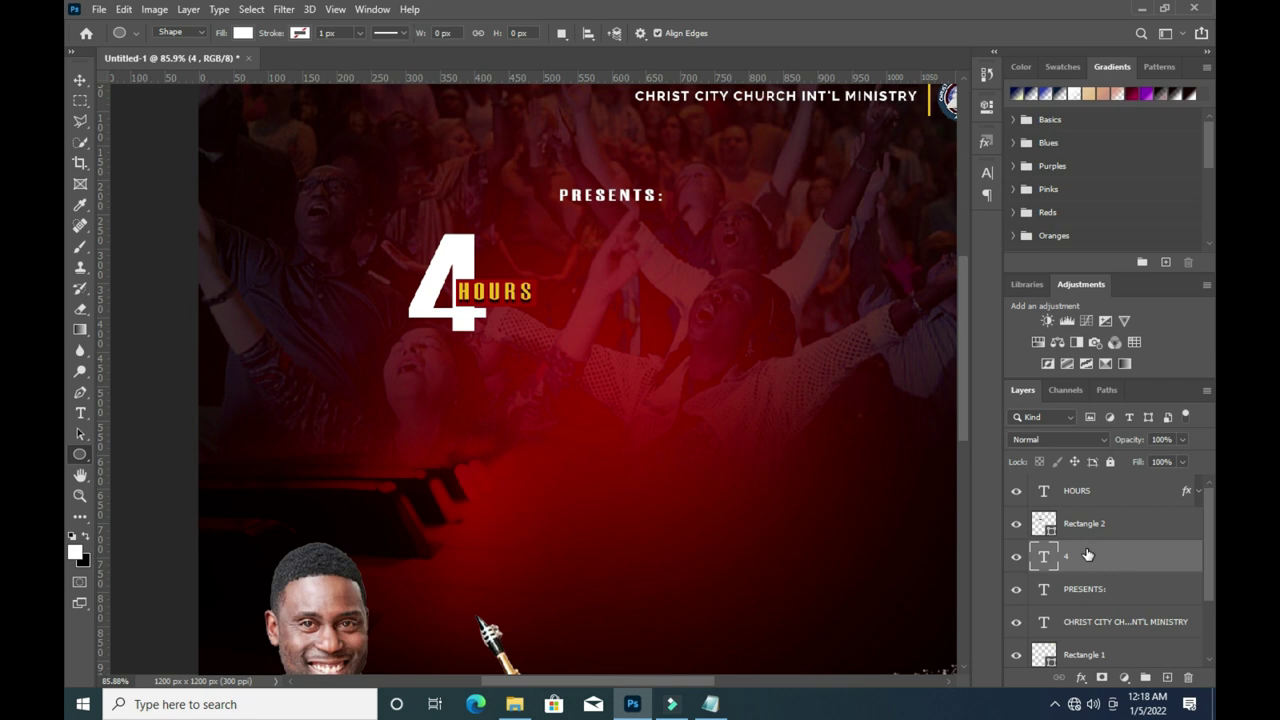
pyautogui.moveTo(398, 213); pyautogui.dragTo(554, 412)
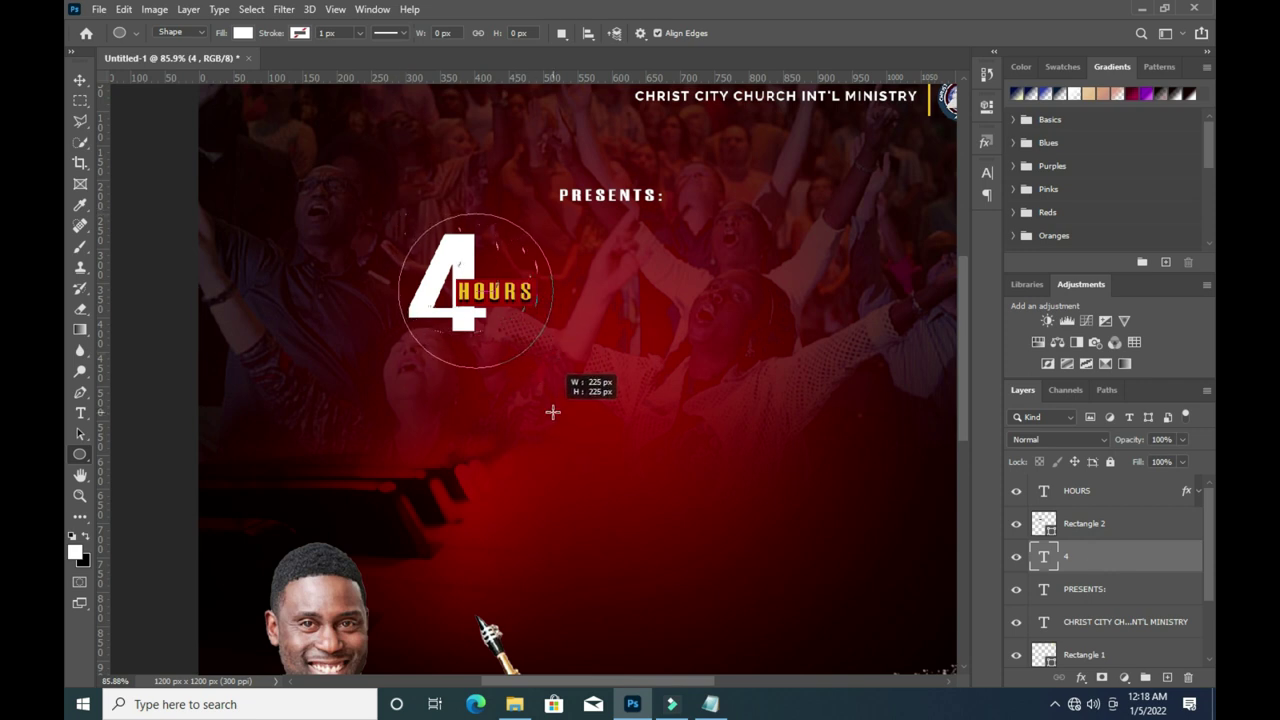
pyautogui.moveTo(554, 412); pyautogui.dragTo(552, 410)
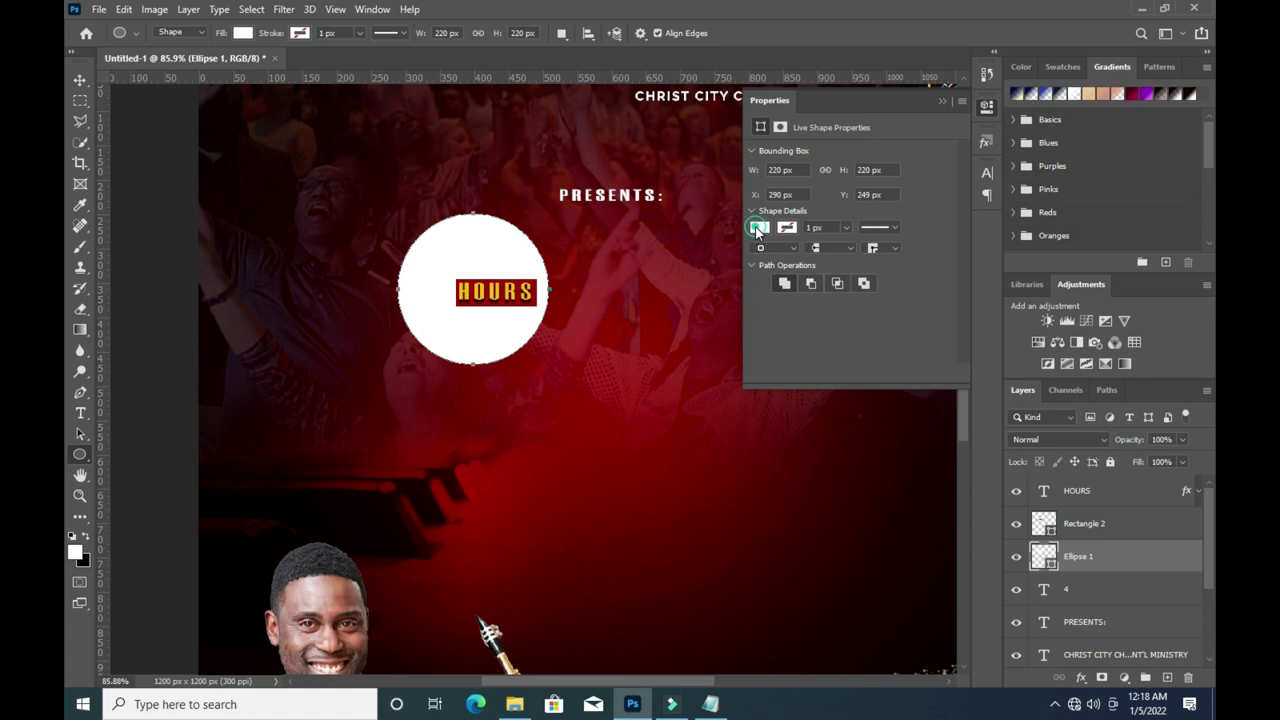
# Give the circle no fill and a white 4.68 px outline.
pyautogui.click(758, 228)
pyautogui.click(768, 258)
pyautogui.click(788, 228)
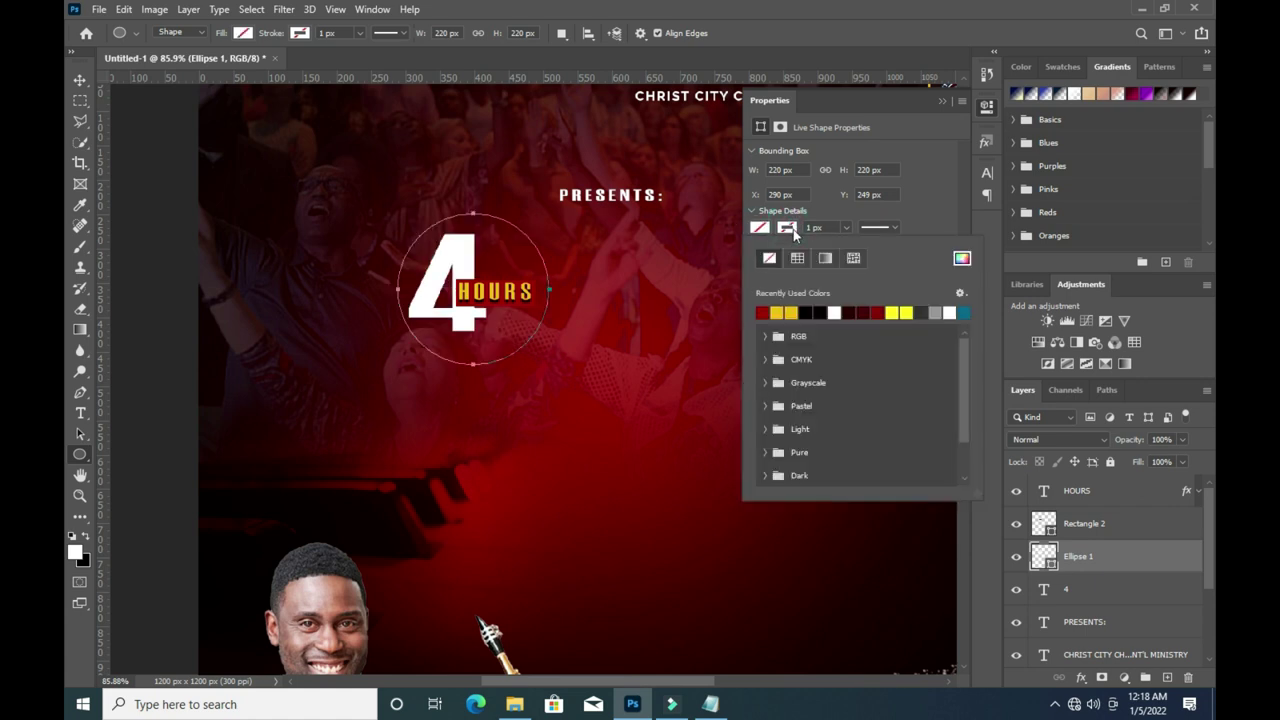
pyautogui.click(846, 229)
pyautogui.moveTo(848, 251); pyautogui.dragTo(845, 251)
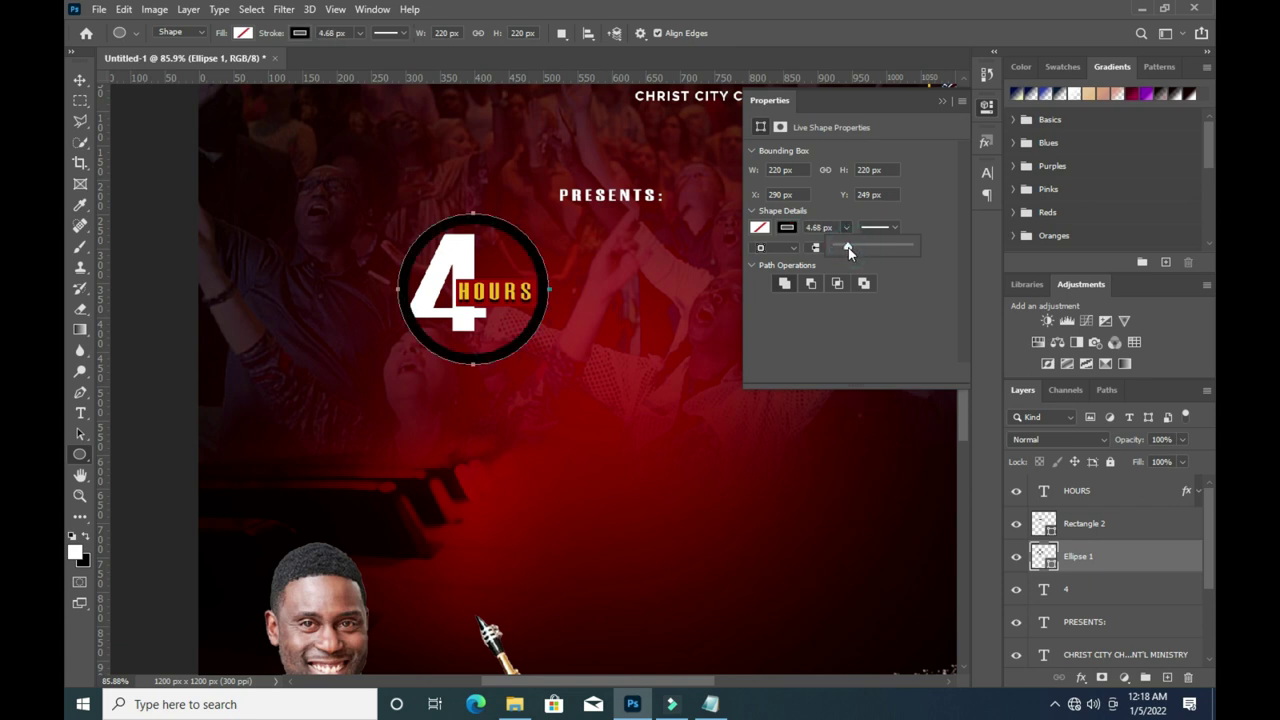
pyautogui.click(787, 228)
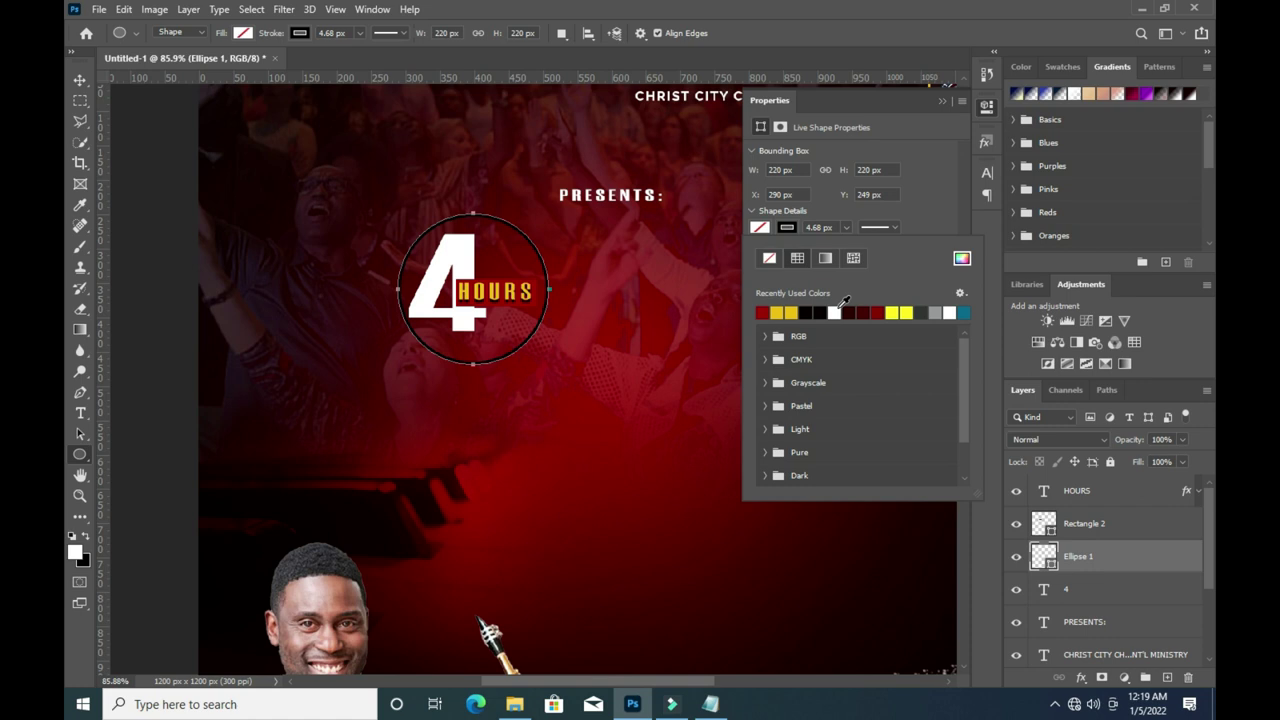
pyautogui.click(836, 312)
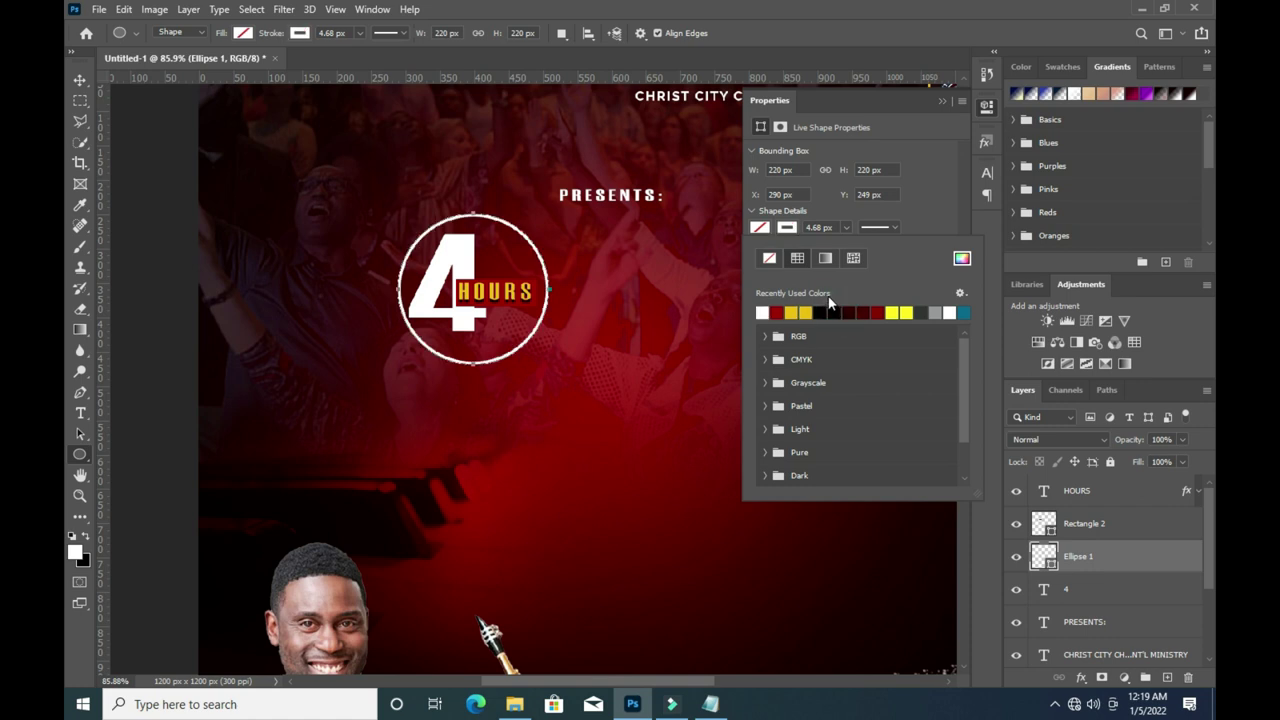
pyautogui.click(923, 220)
# Centre the circle on the badge and enlarge it slightly.
pyautogui.click(82, 80)
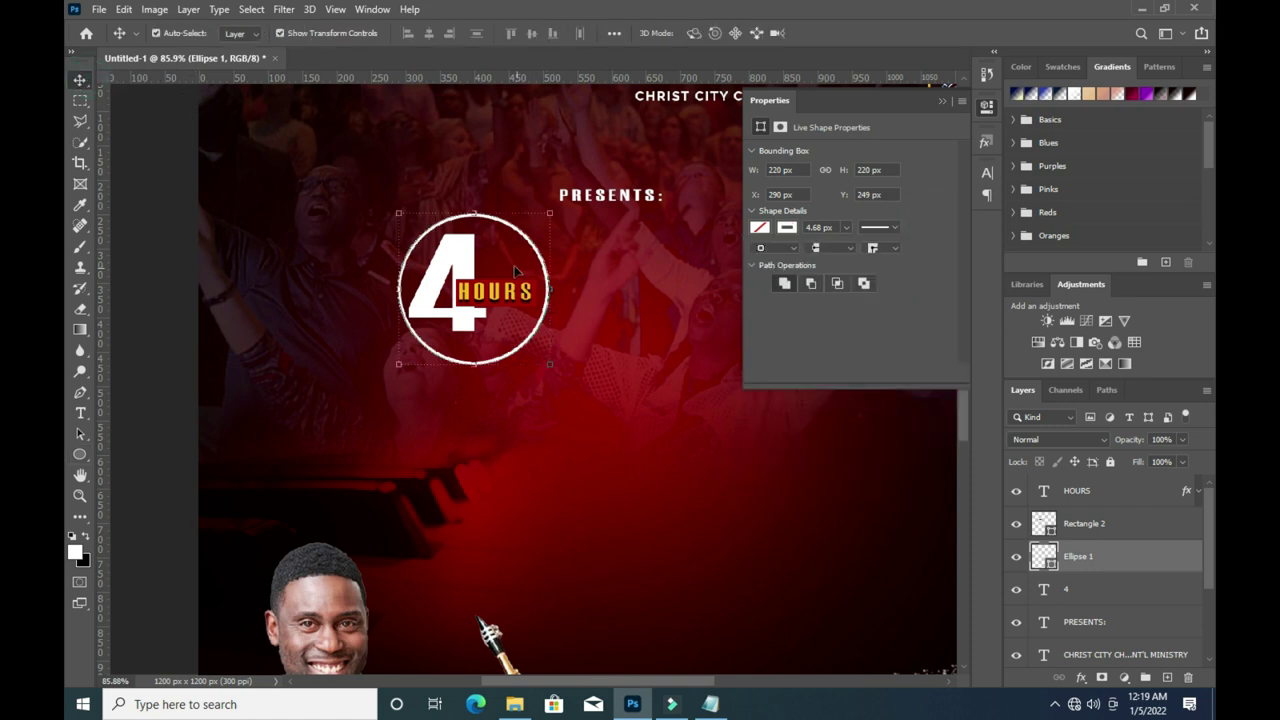
pyautogui.moveTo(514, 233); pyautogui.dragTo(508, 233)
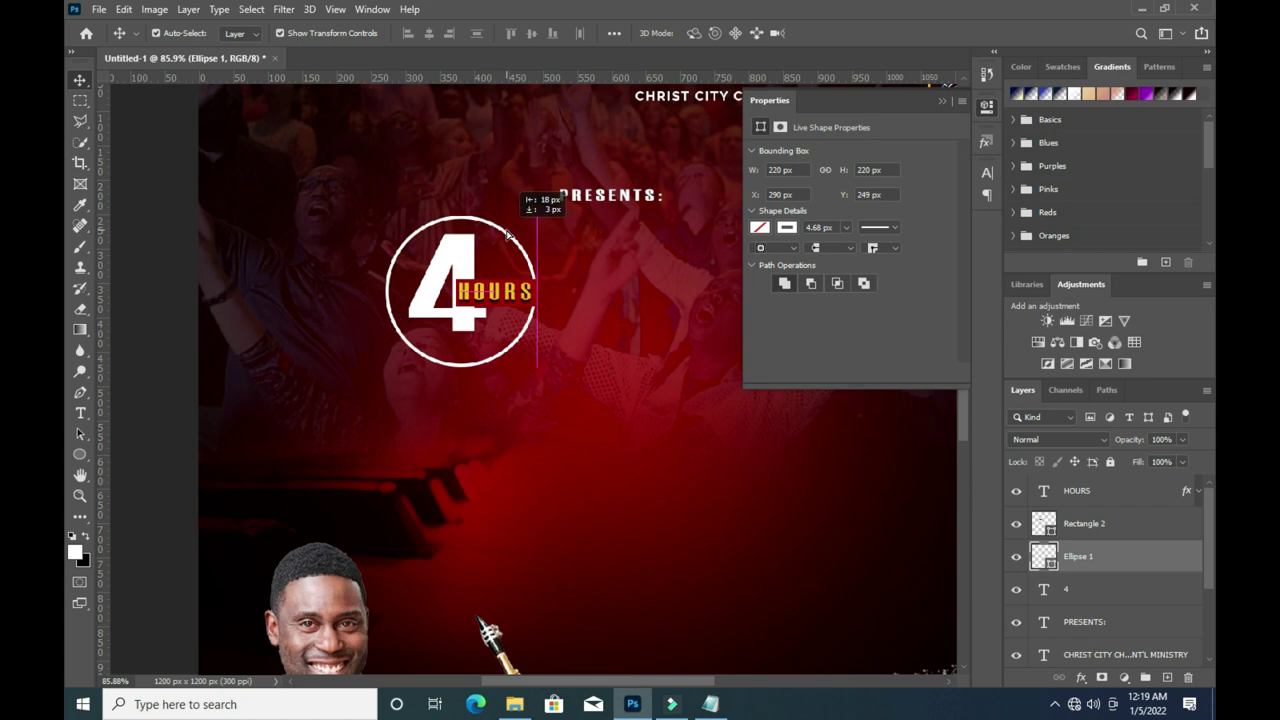
pyautogui.moveTo(536, 367); pyautogui.dragTo(543, 371)
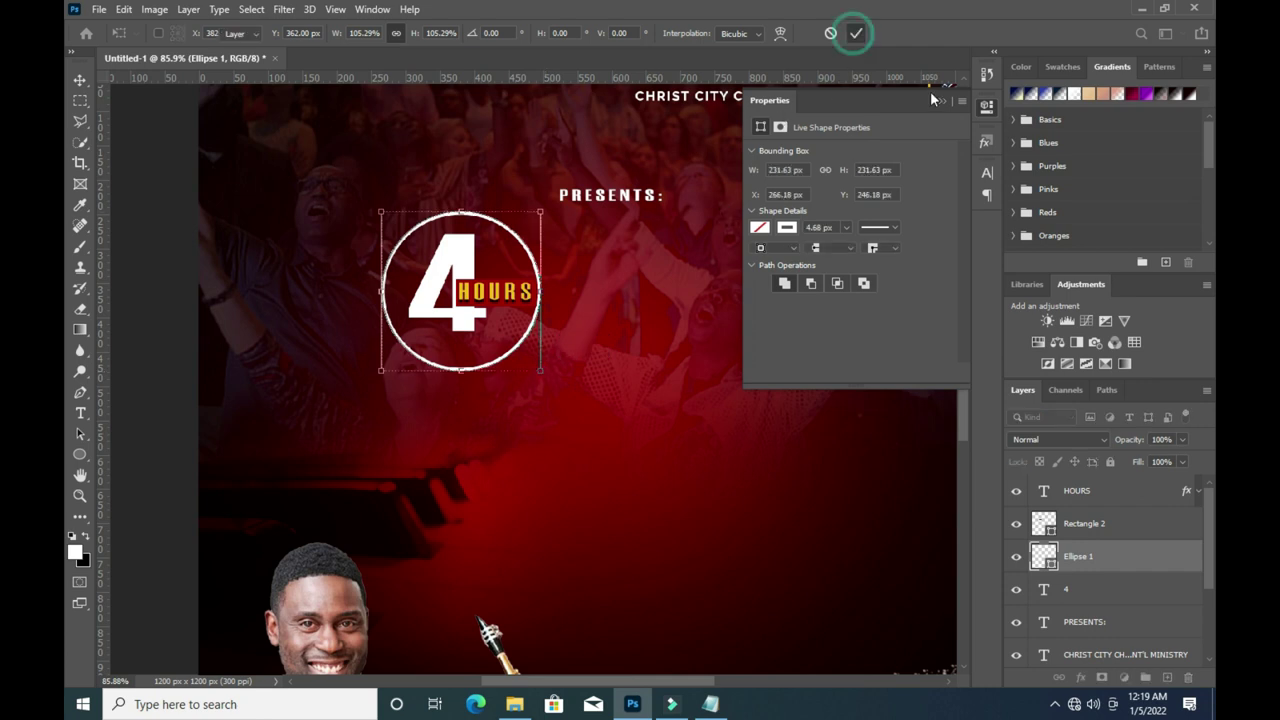
# Apply the circle's new size and make its outline dashed.
pyautogui.click(856, 34)
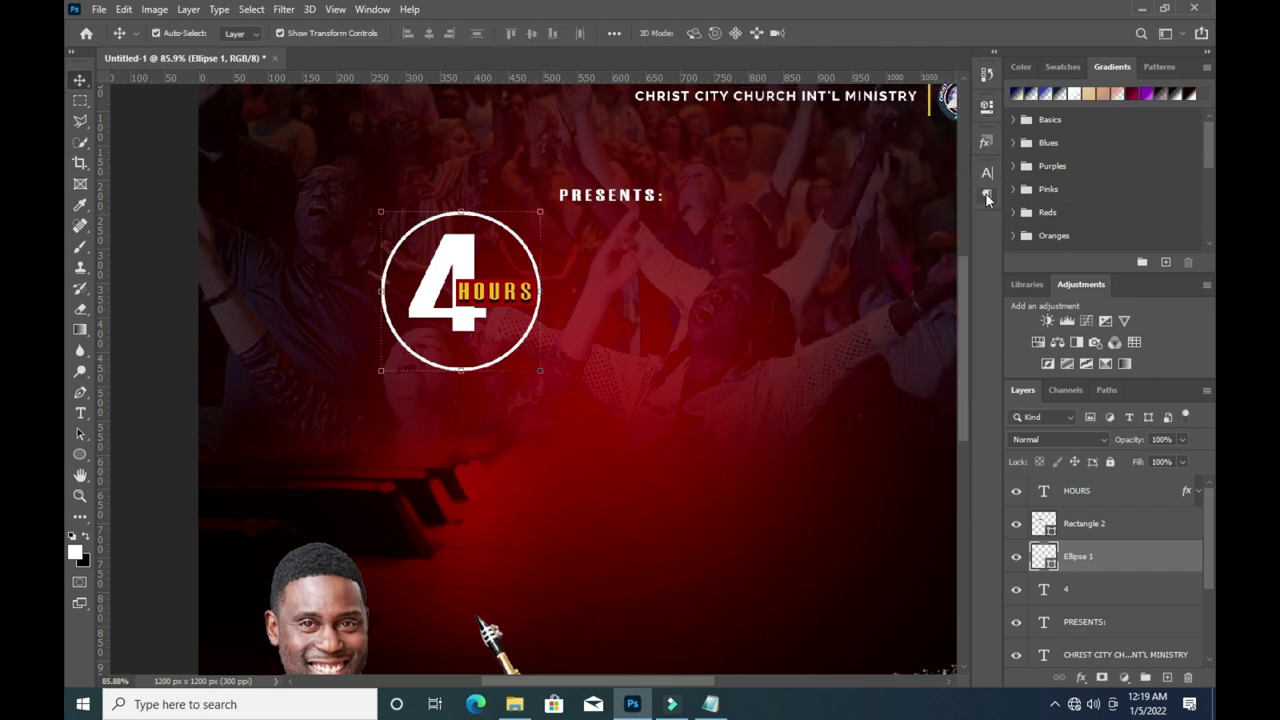
pyautogui.click(986, 105)
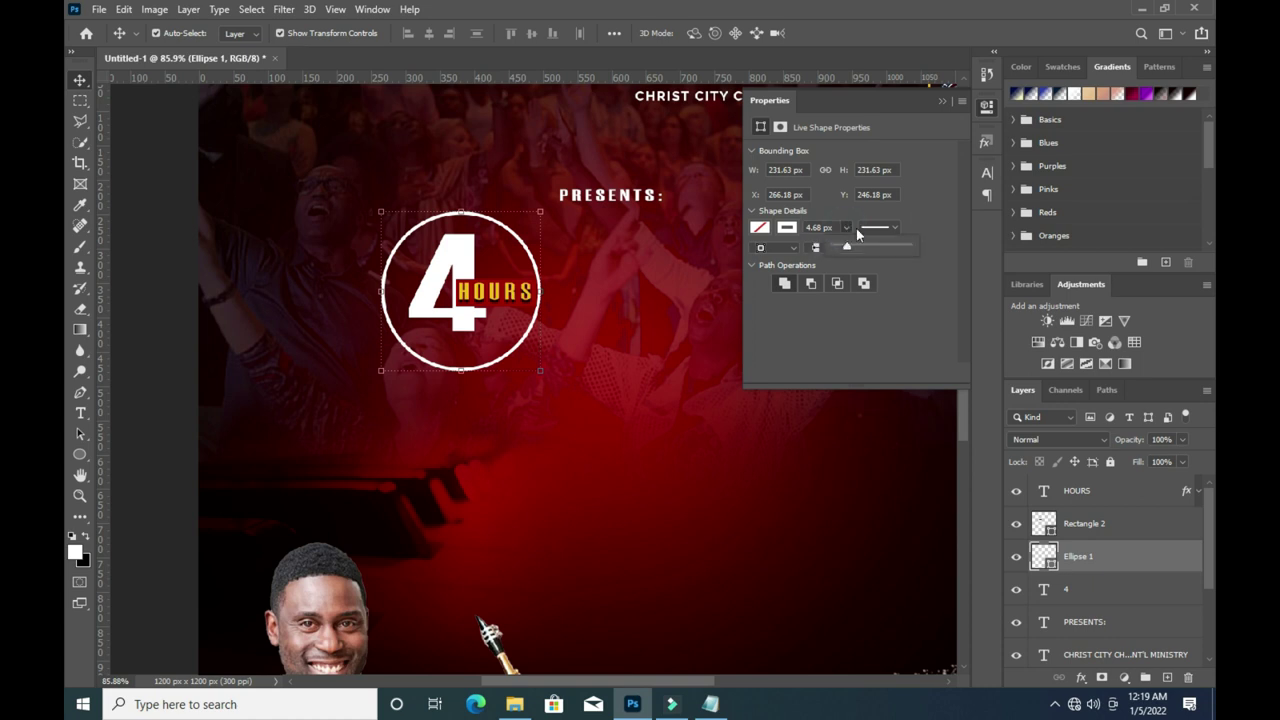
pyautogui.click(877, 228)
pyautogui.click(845, 304)
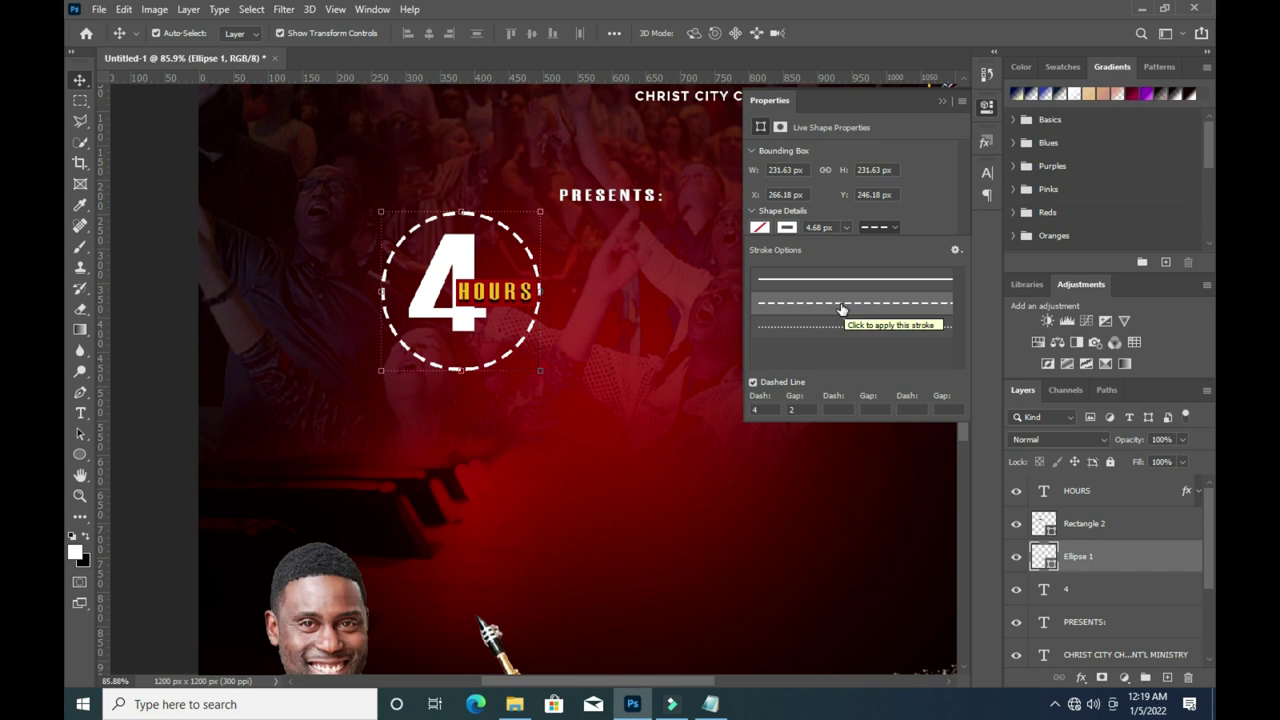
pyautogui.click(941, 101)
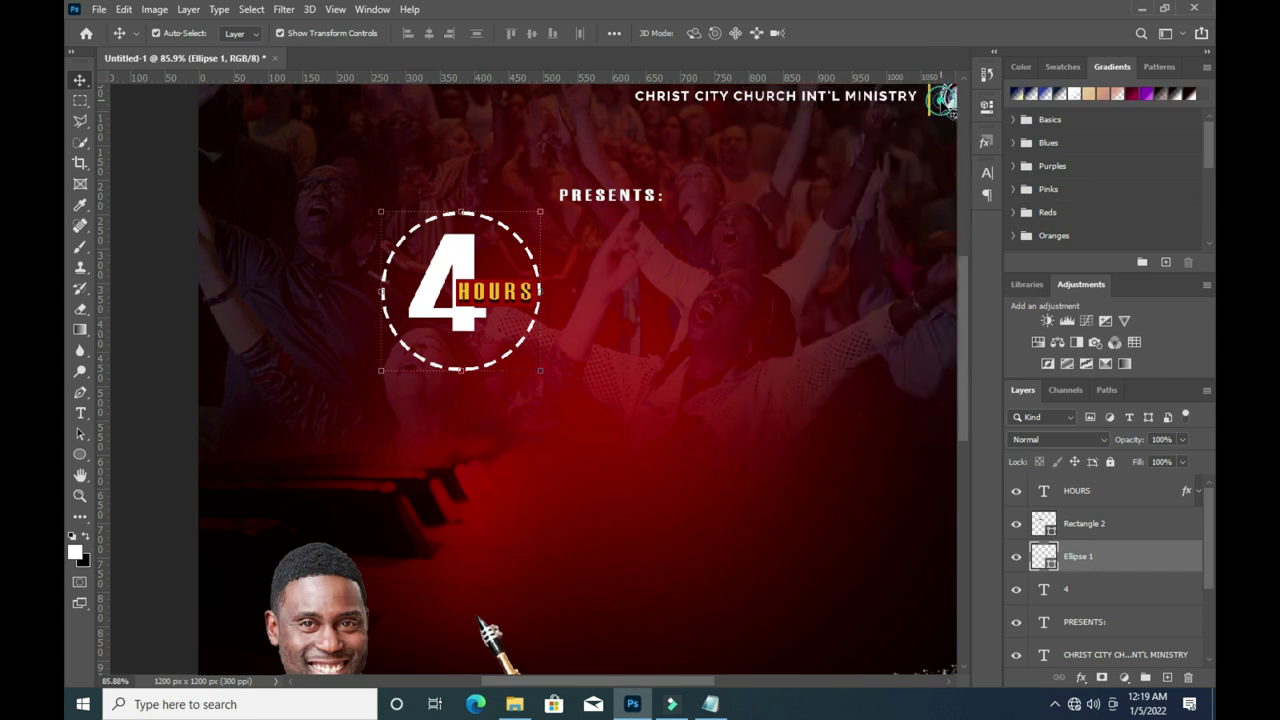
# Rasterize the circle layer and erase a section of its upper-left arc.
pyautogui.rightClick(1084, 558)
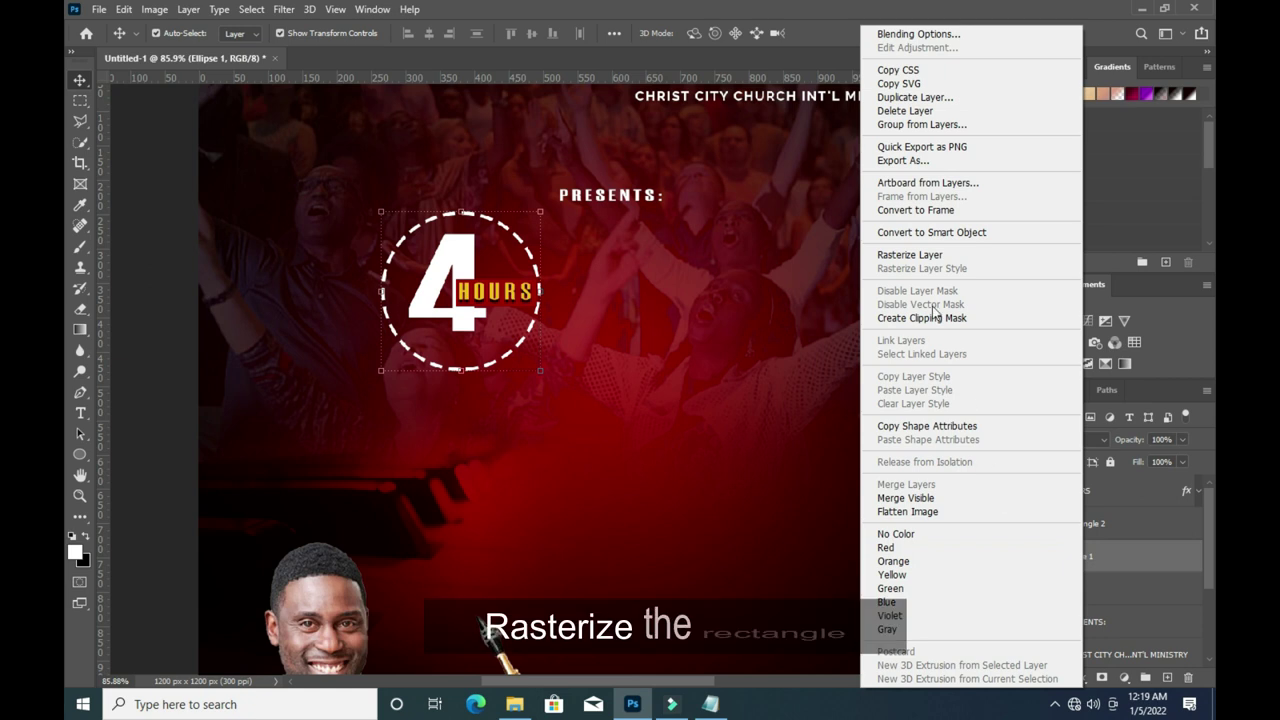
pyautogui.click(916, 258)
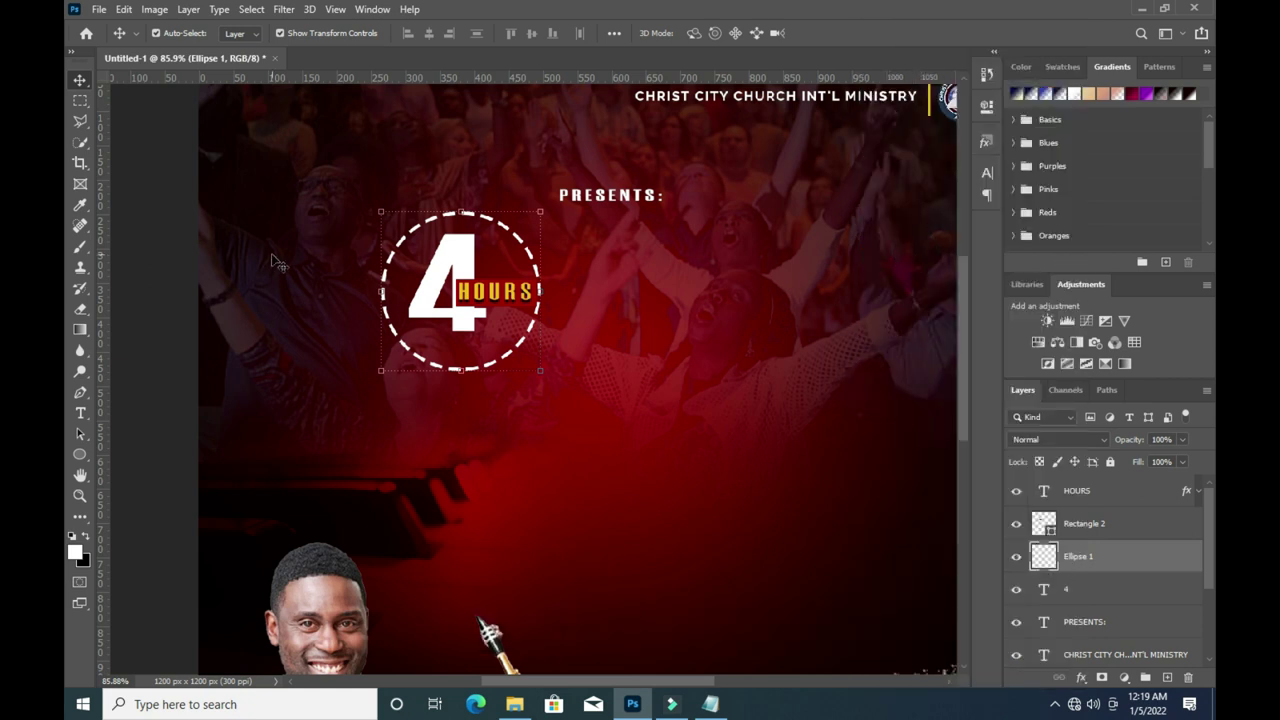
pyautogui.scroll(3, 300, 265)
pyautogui.click(83, 99)
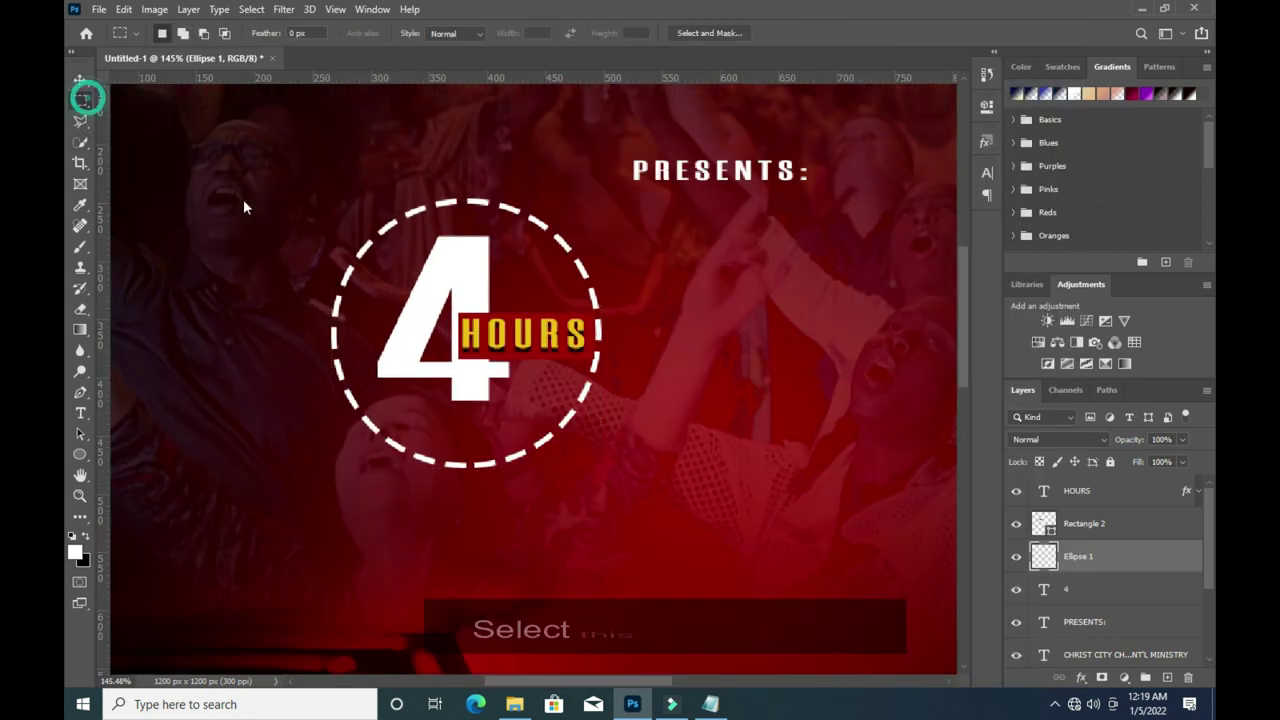
pyautogui.moveTo(291, 210)
pyautogui.mouseDown()
pyautogui.moveTo(400, 309)
pyautogui.moveTo(452, 338)
pyautogui.moveTo(457, 328)
pyautogui.mouseUp()
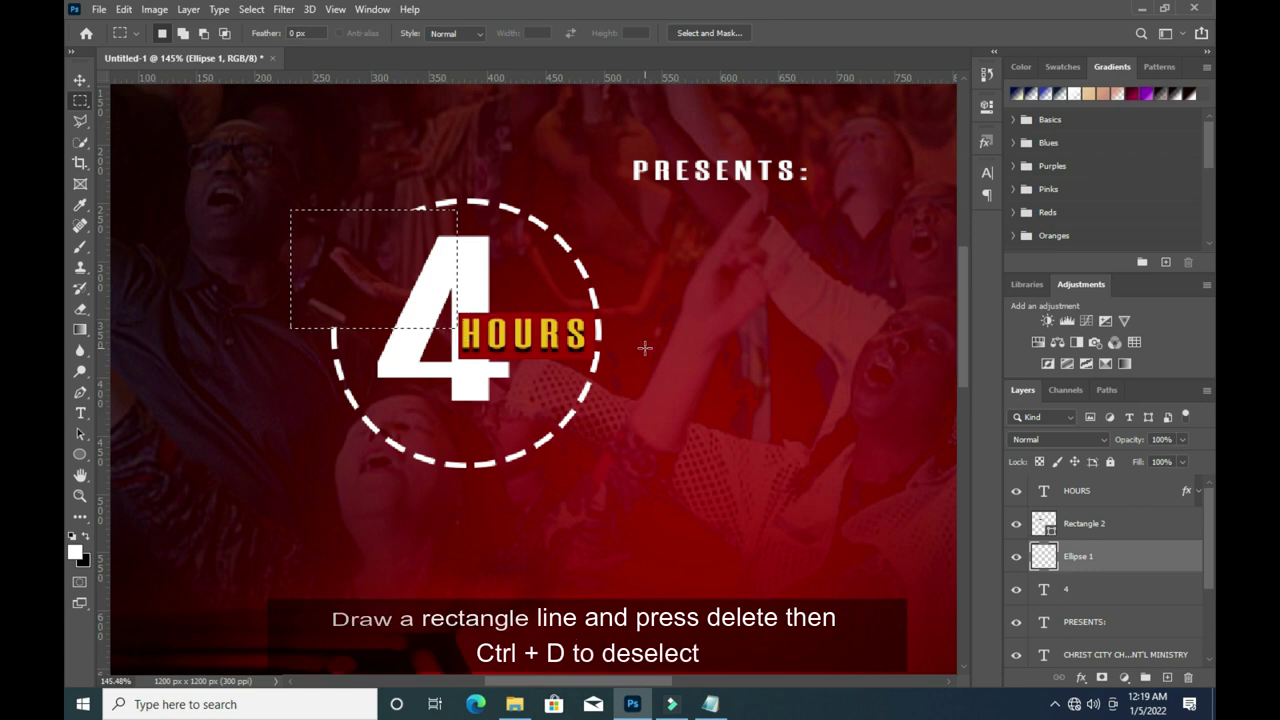
pyautogui.hotkey('ctrl', 'd')
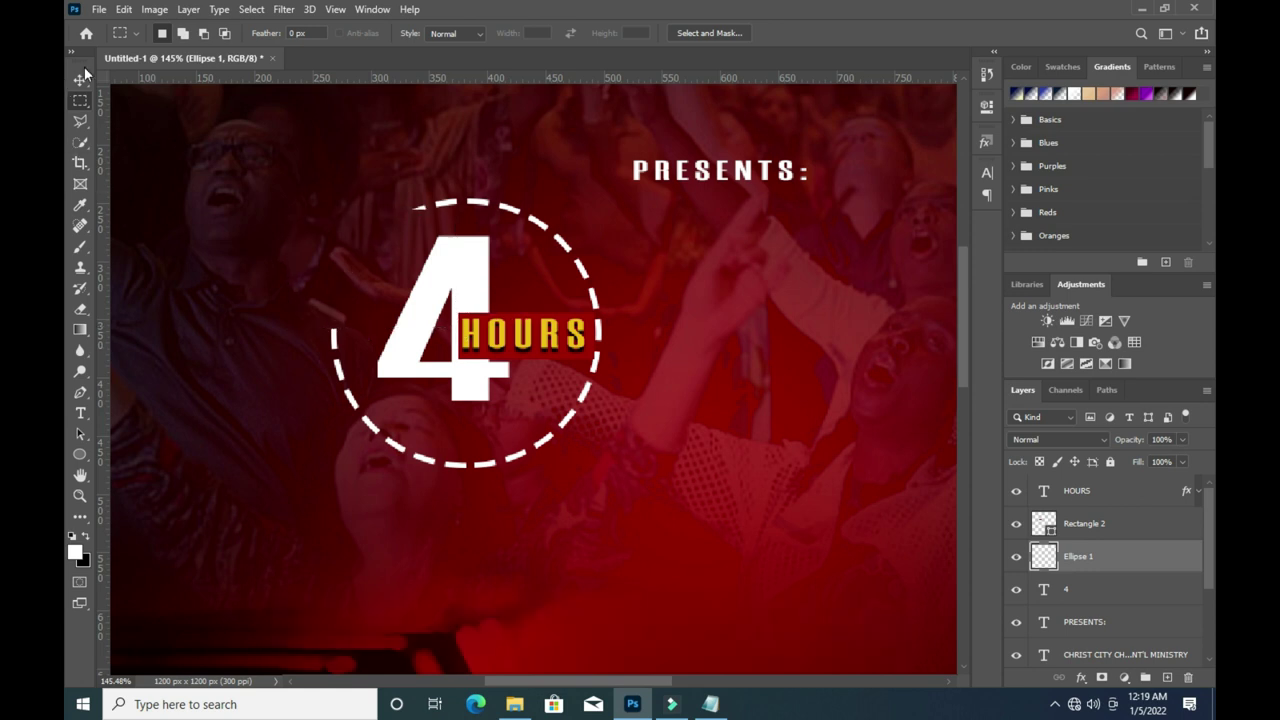
pyautogui.click(80, 78)
pyautogui.scroll(1, 442, 211)
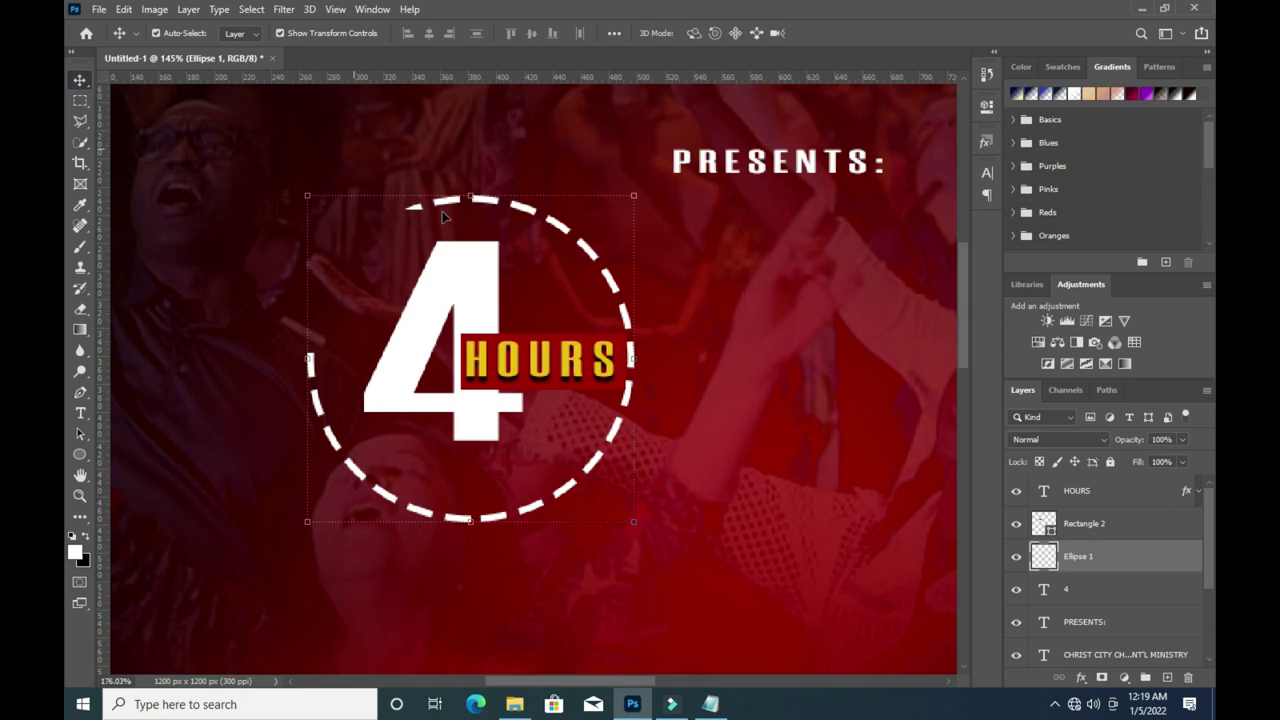
# Add a small white dot at the ring's left gap end.
pyautogui.click(80, 454)
pyautogui.moveTo(304, 338); pyautogui.dragTo(318, 366)
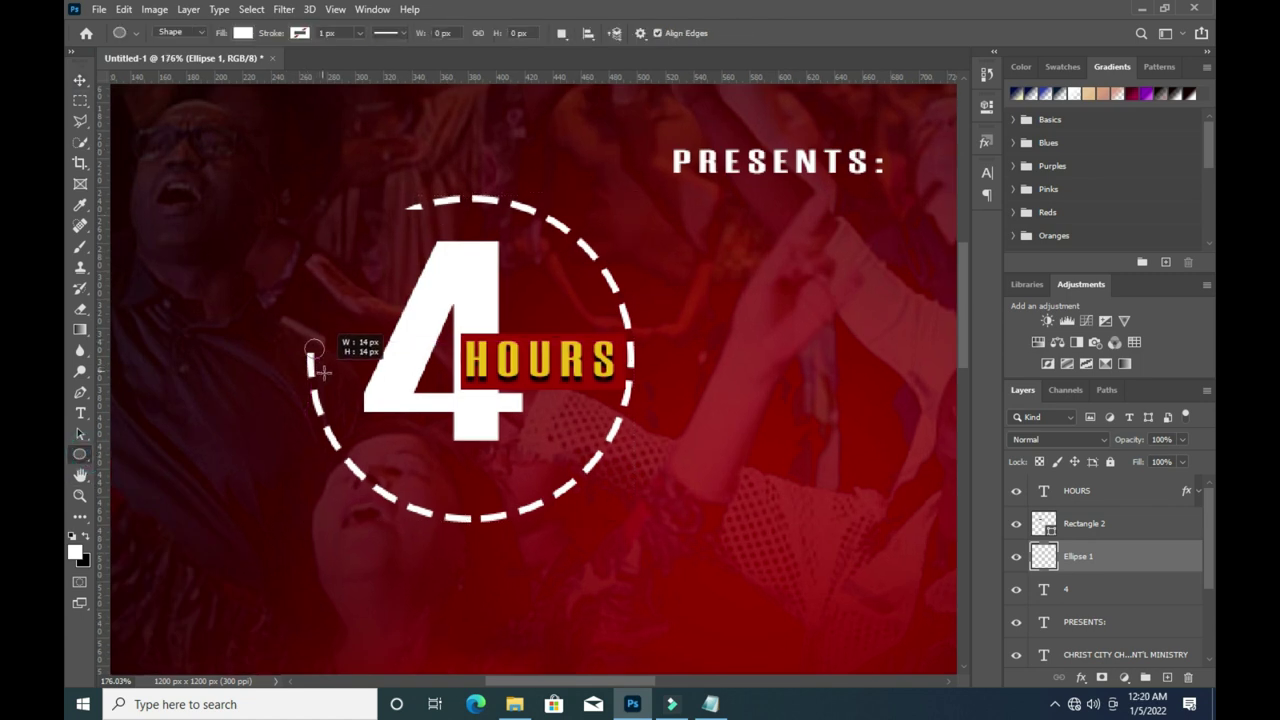
pyautogui.moveTo(318, 366); pyautogui.dragTo(322, 358)
pyautogui.click(80, 79)
pyautogui.moveTo(314, 350); pyautogui.dragTo(327, 367)
pyautogui.hotkey('ctrl', 't')
pyautogui.click(864, 33)
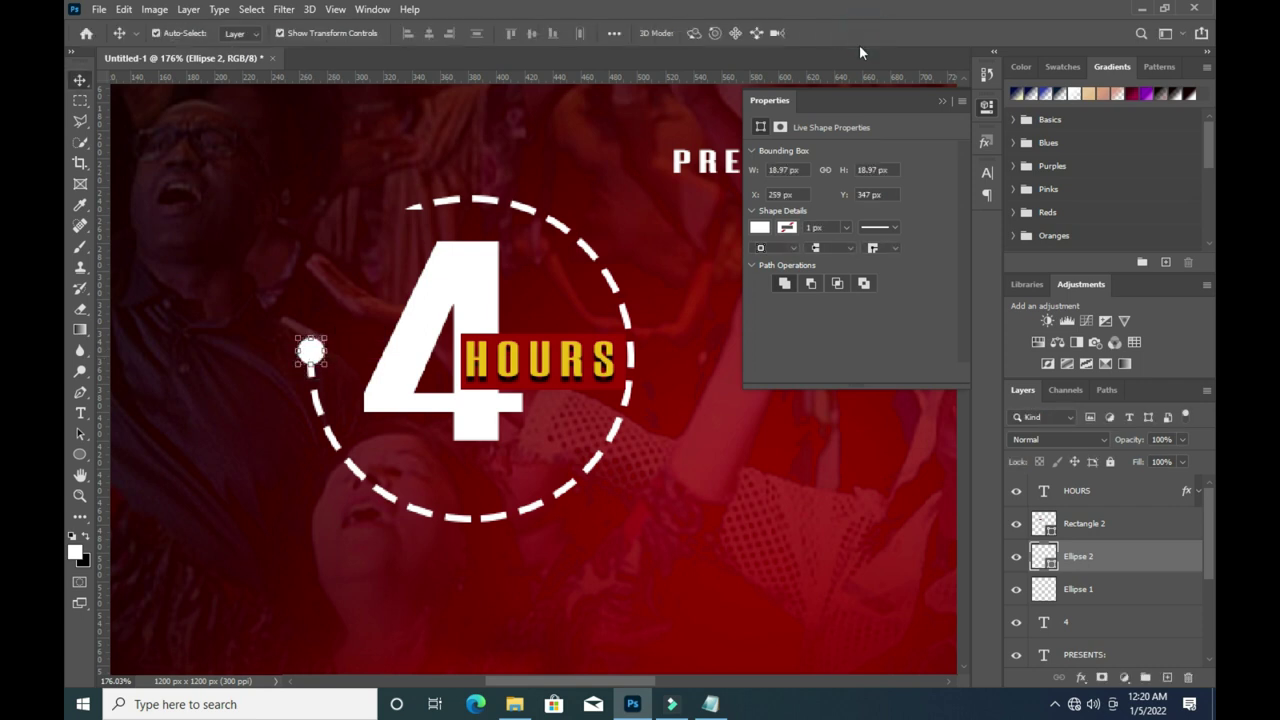
pyautogui.click(941, 101)
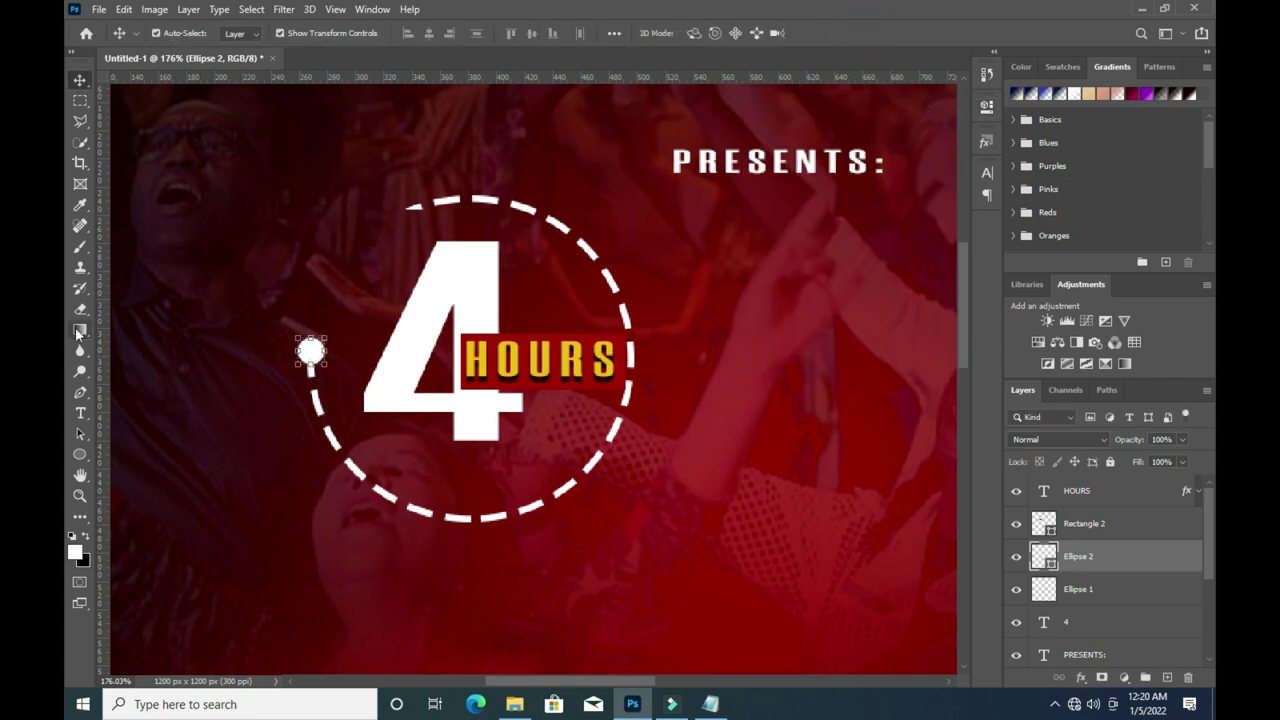
# Draw a small white three-sided polygon near the ring's top-left end.
pyautogui.click(79, 457)
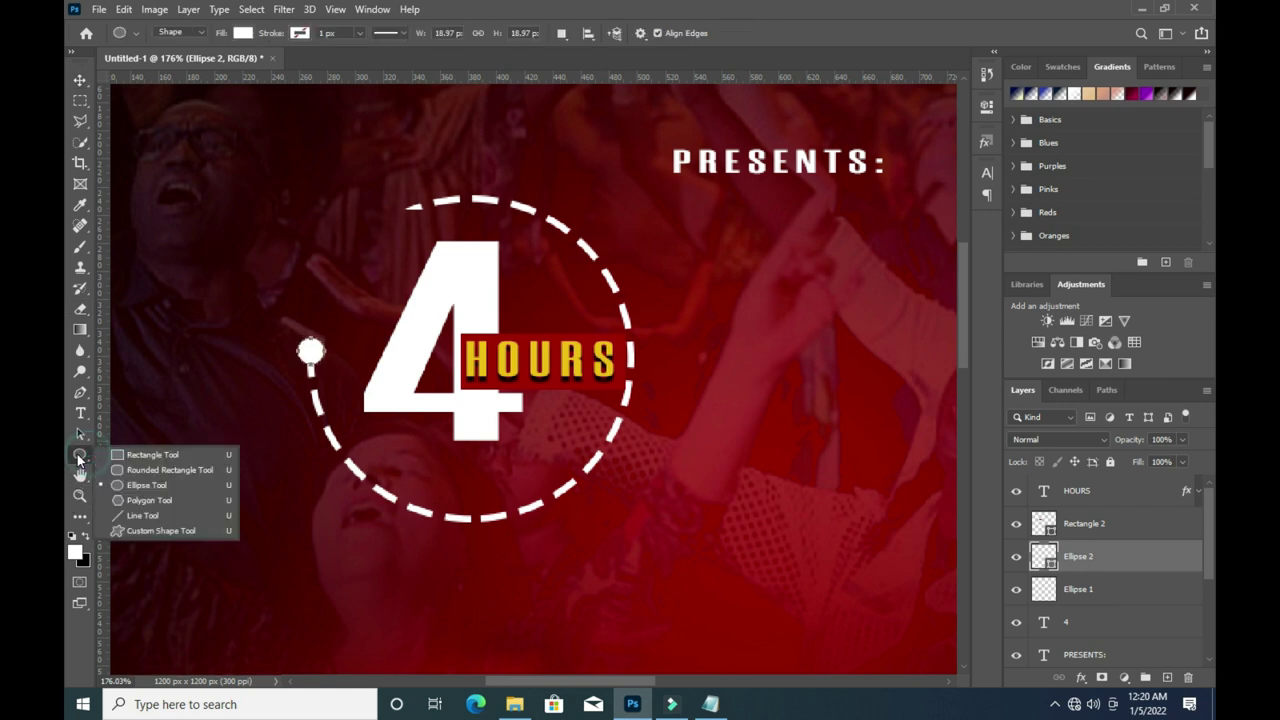
pyautogui.click(155, 501)
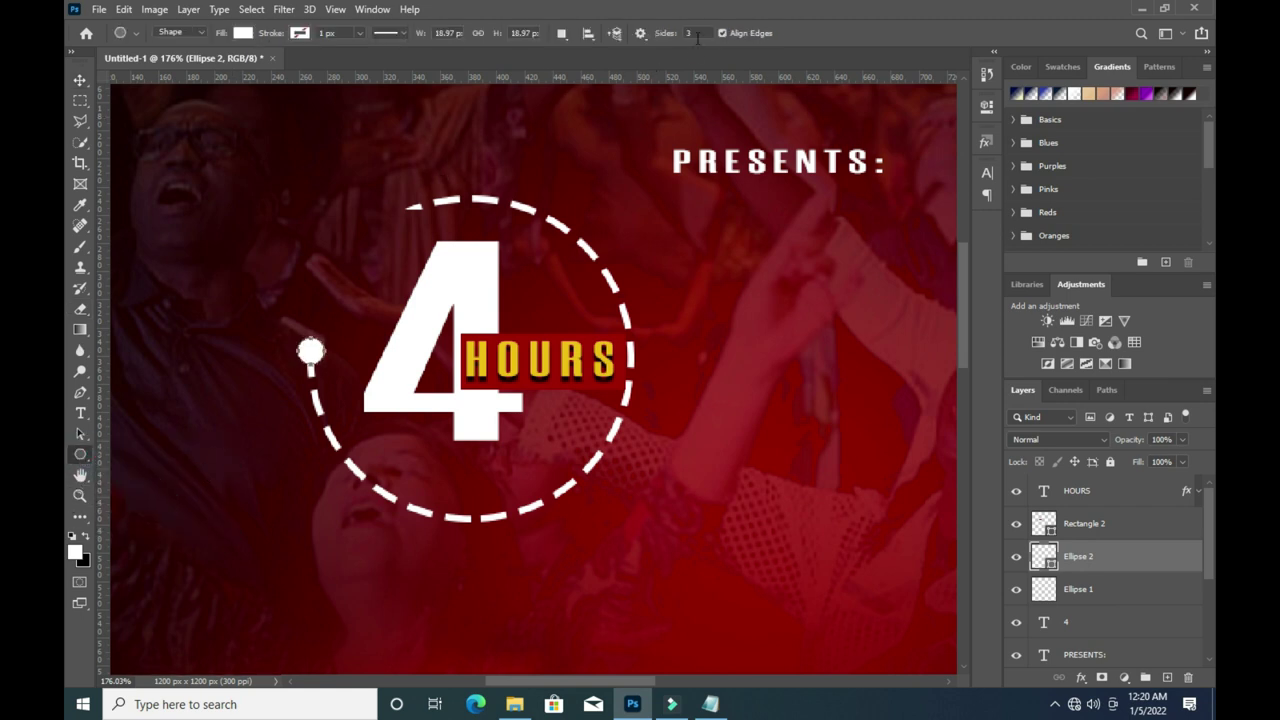
pyautogui.scroll(1, 352, 210)
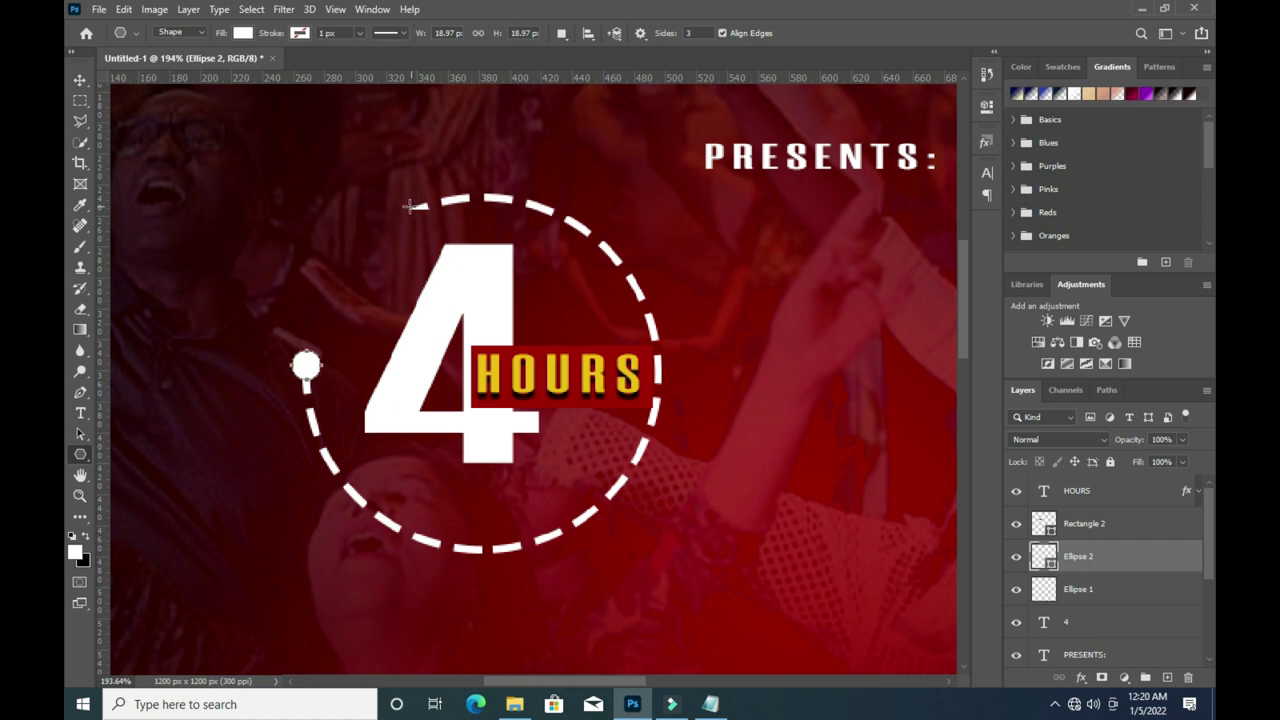
pyautogui.moveTo(397, 202); pyautogui.dragTo(410, 205)
pyautogui.moveTo(410, 205); pyautogui.dragTo(406, 203)
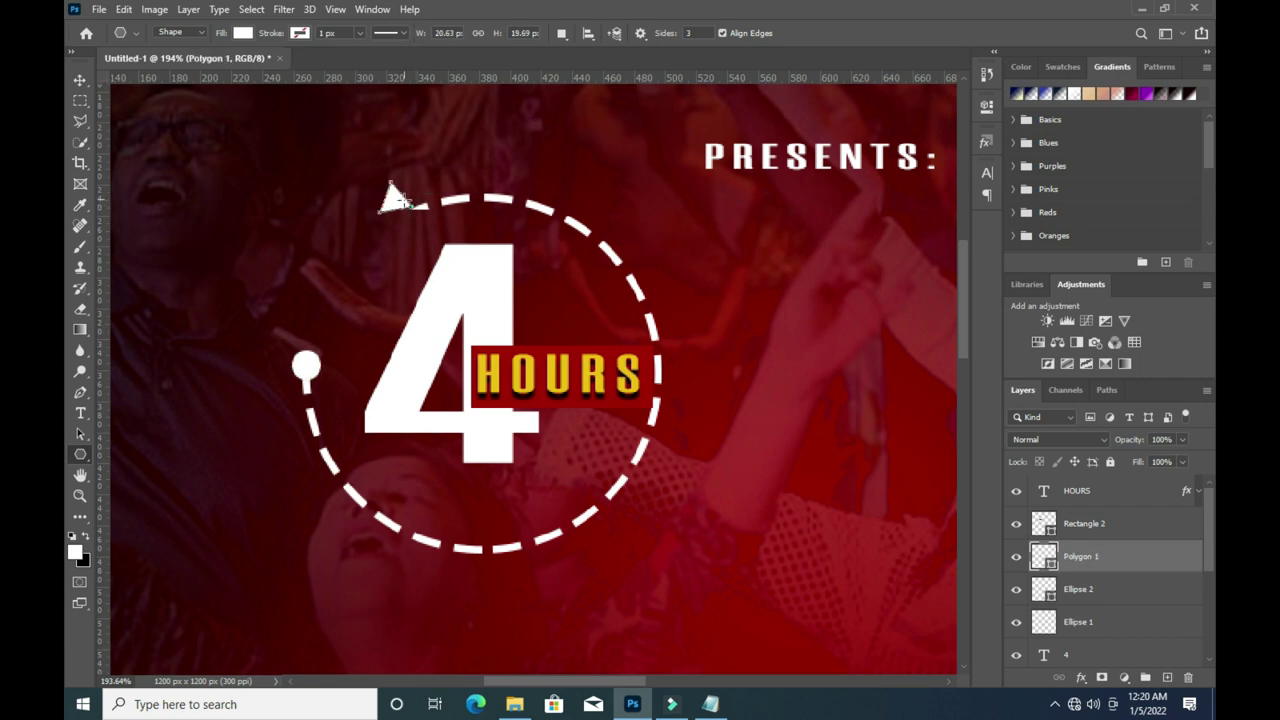
pyautogui.click(80, 79)
pyautogui.moveTo(390, 205); pyautogui.dragTo(413, 222)
# Shift, shrink and rotate the triangle so it reads as an arrowhead.
pyautogui.scroll(-6, 340, 245)
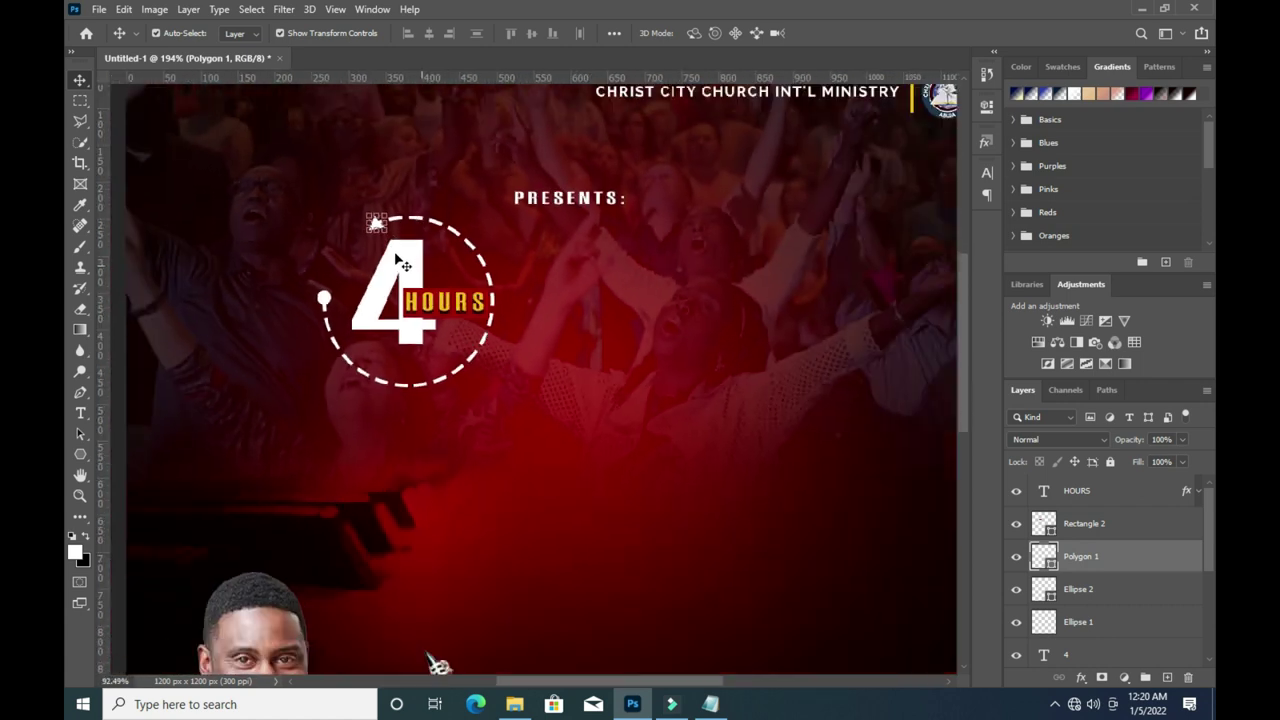
pyautogui.scroll(2, 421, 248)
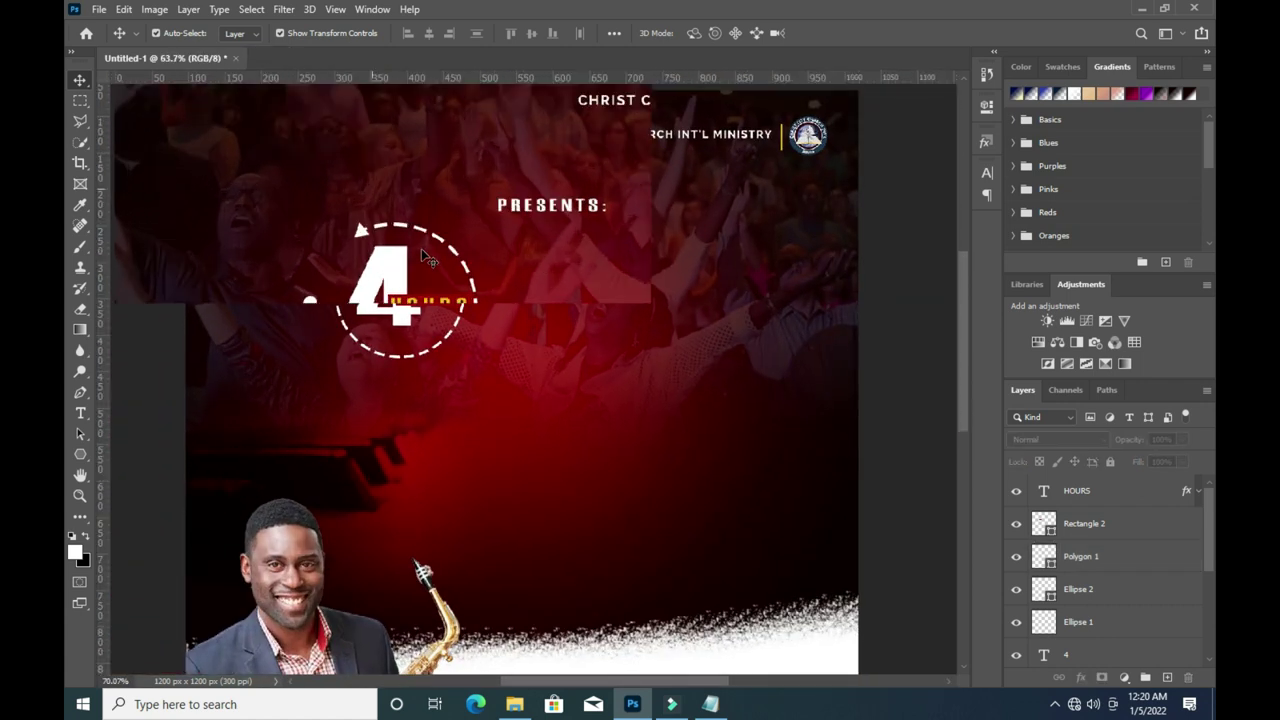
pyautogui.scroll(2, 421, 248)
pyautogui.hotkey('ctrl', 't')
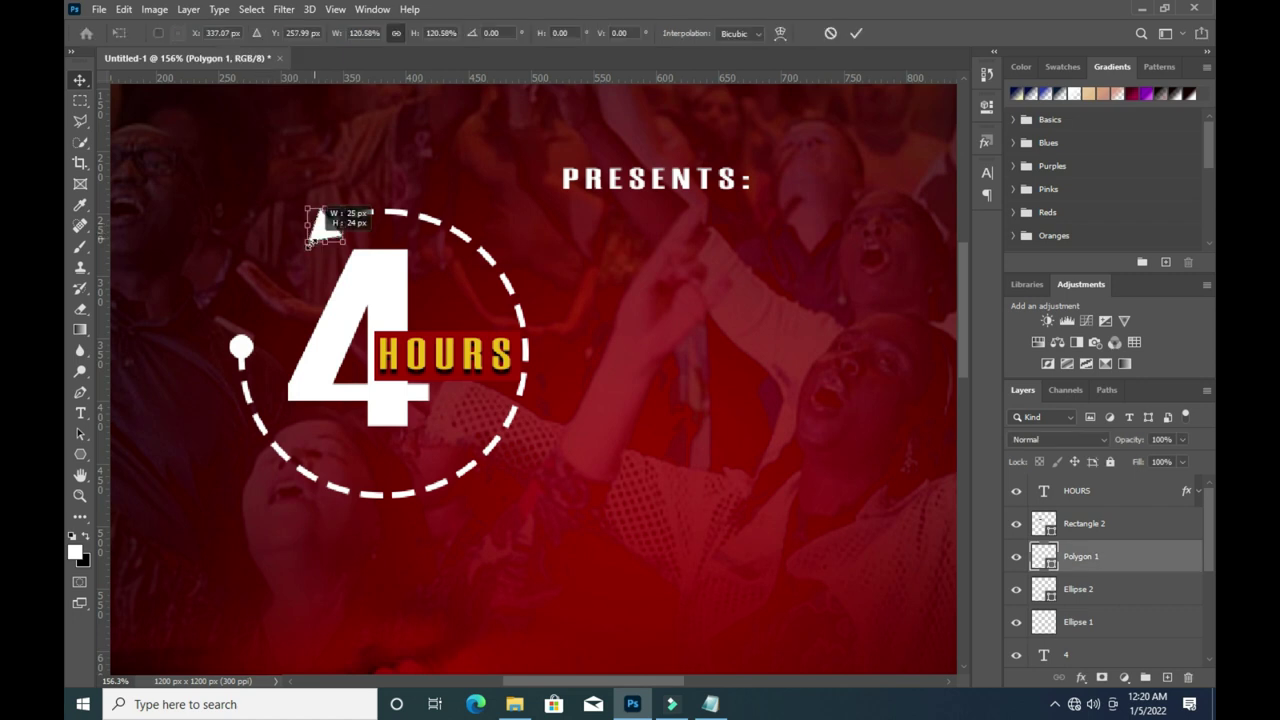
pyautogui.moveTo(323, 224); pyautogui.dragTo(330, 227)
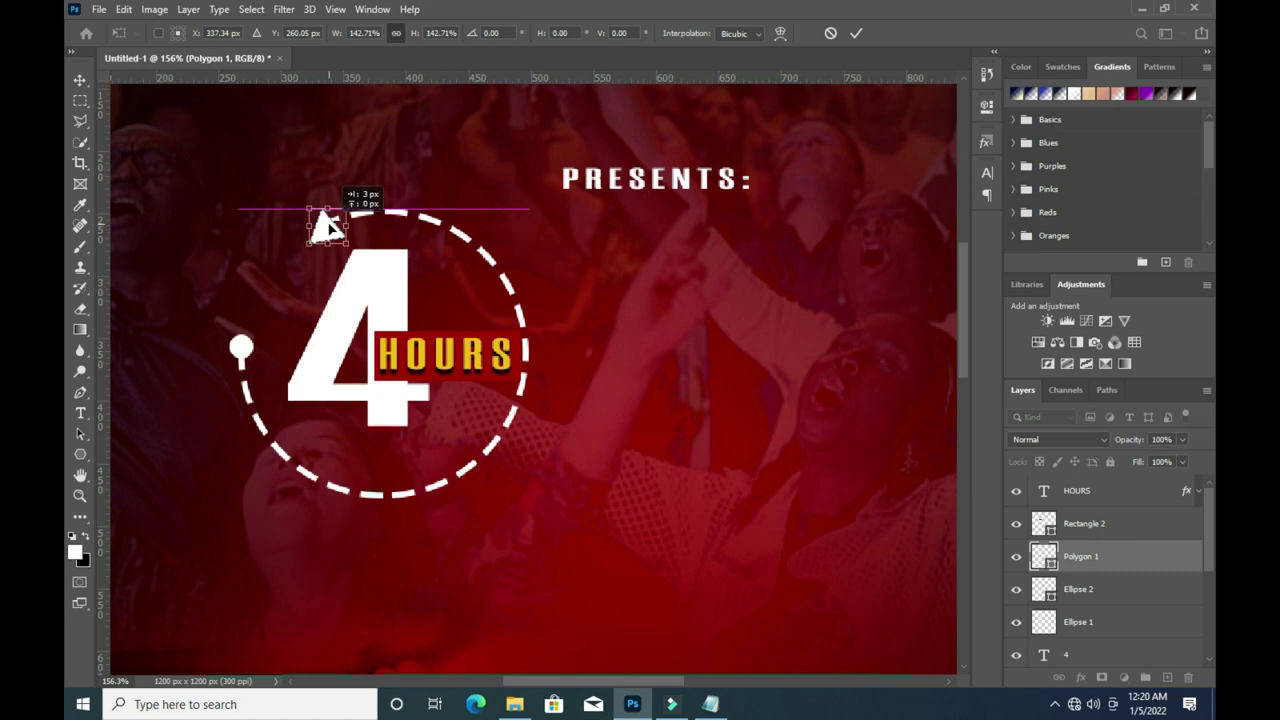
pyautogui.moveTo(346, 243); pyautogui.dragTo(329, 226)
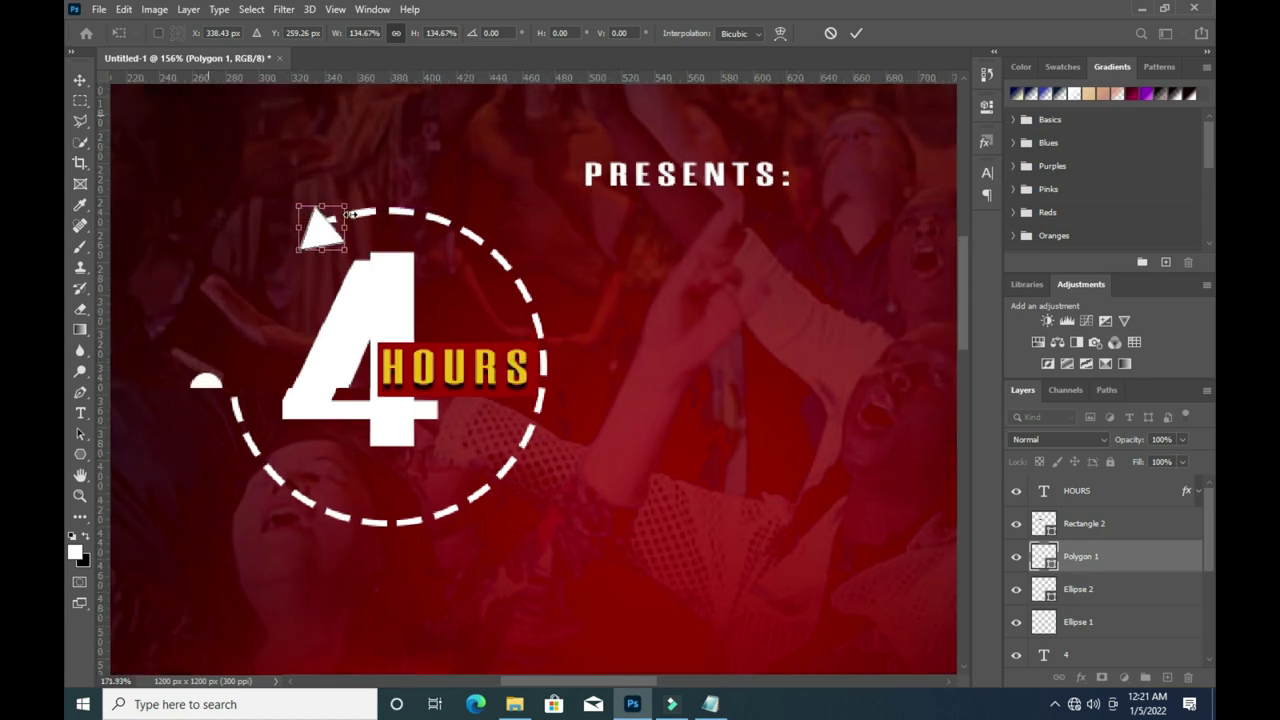
pyautogui.scroll(2, 329, 226)
pyautogui.moveTo(300, 205)
pyautogui.mouseDown()
pyautogui.moveTo(345, 258)
pyautogui.moveTo(309, 233)
pyautogui.mouseUp()
pyautogui.scroll(-2, 428, 241)
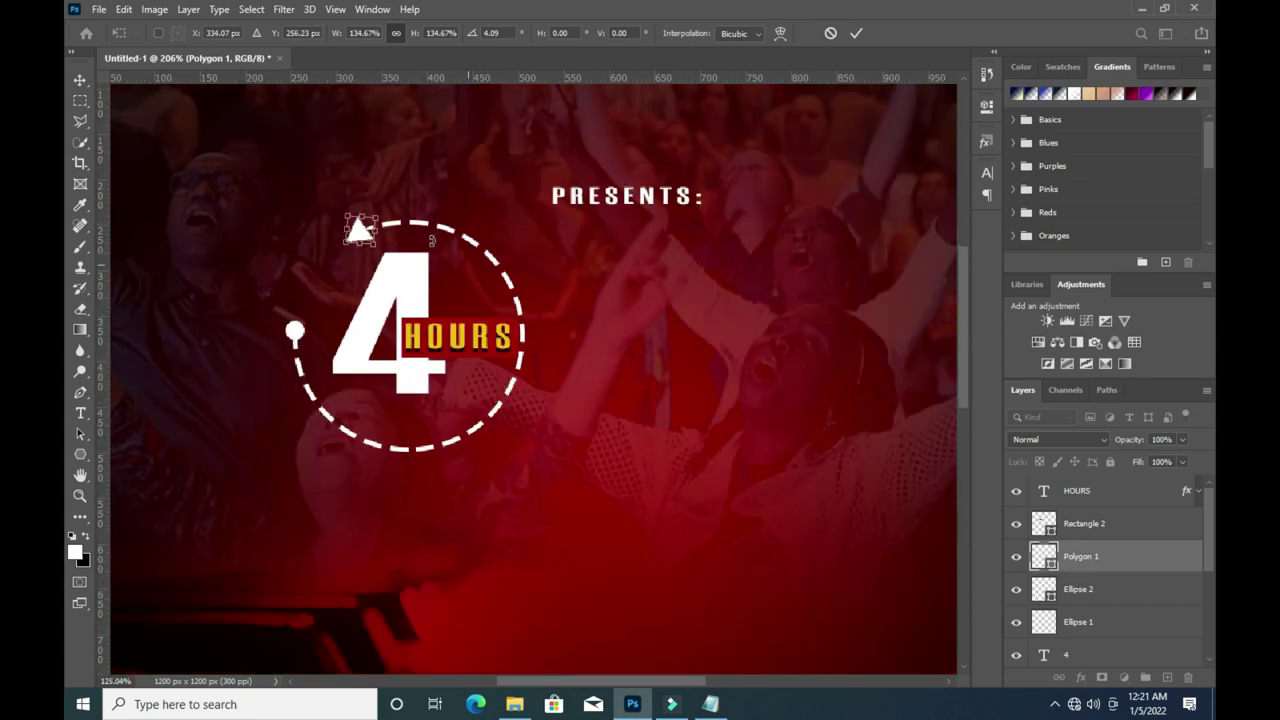
pyautogui.scroll(-2, 428, 241)
pyautogui.scroll(-1, 428, 241)
pyautogui.scroll(-1, 428, 241)
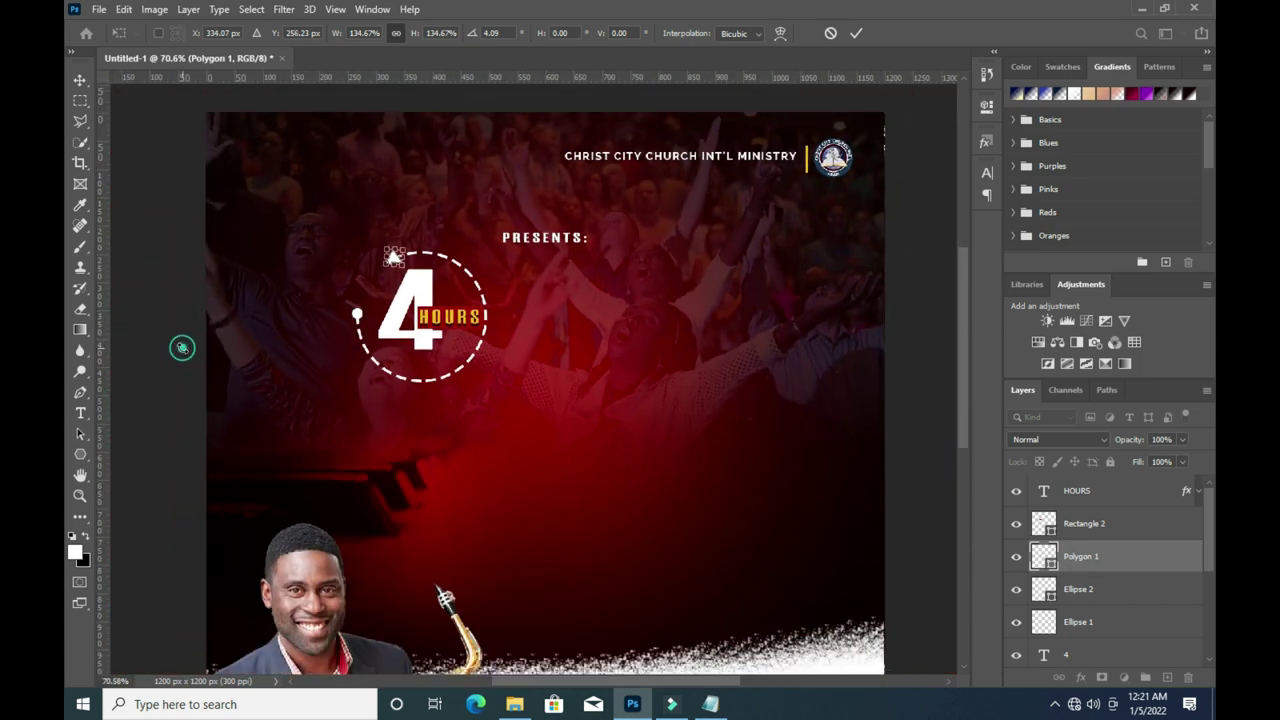
pyautogui.click(856, 33)
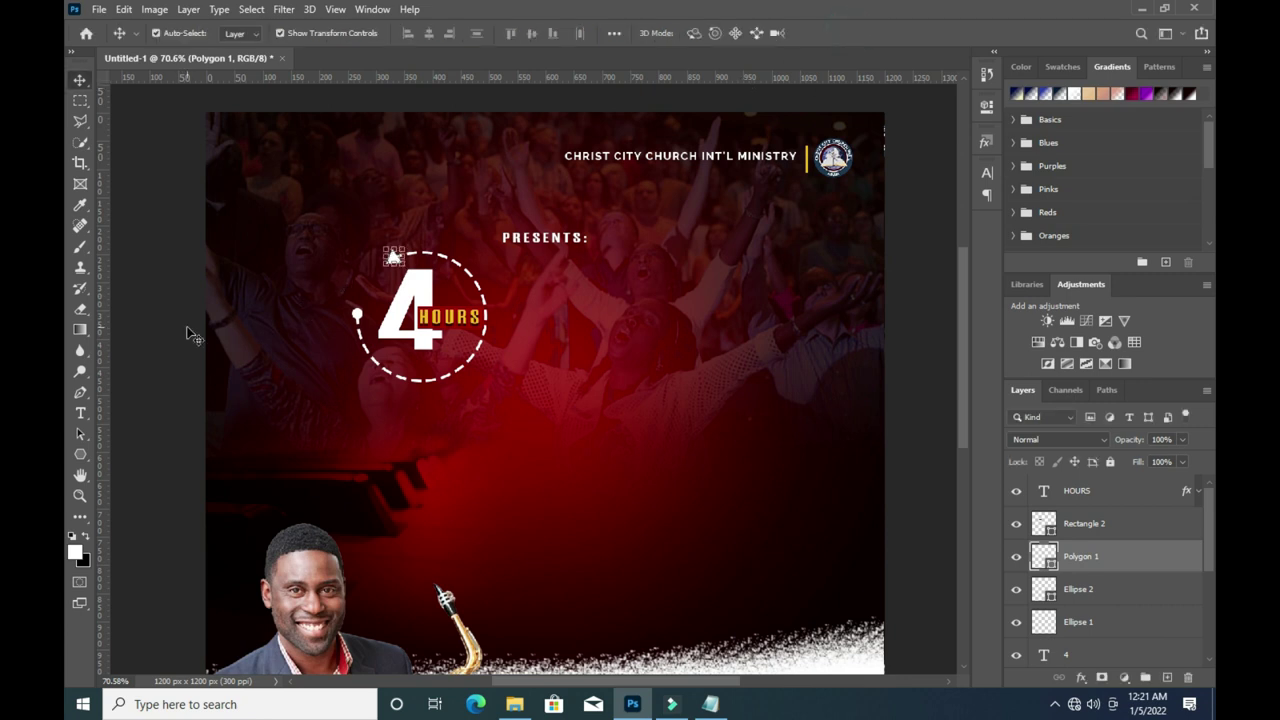
pyautogui.scroll(-1, 441, 305)
pyautogui.scroll(1, 567, 283)
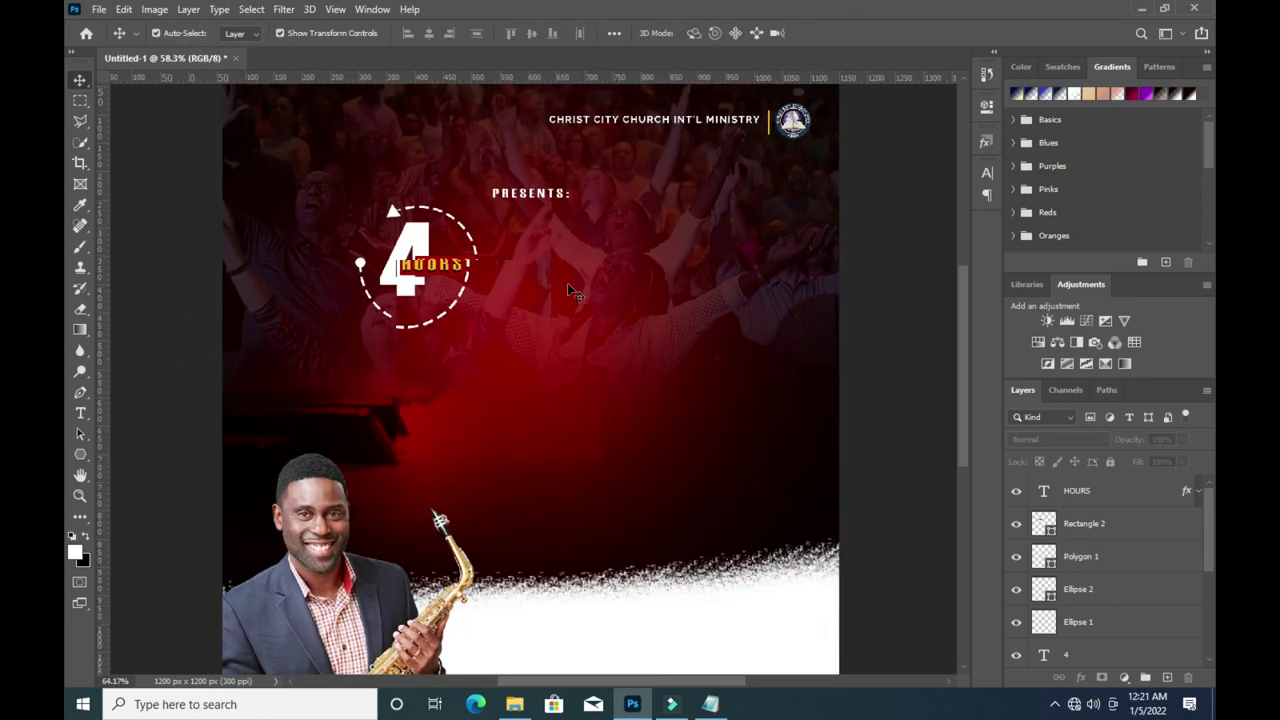
# Group HOURS through Ellipse 1 into Group 2 and move the 4 layer into it.
pyautogui.click(1099, 592)
pyautogui.click(1096, 621)
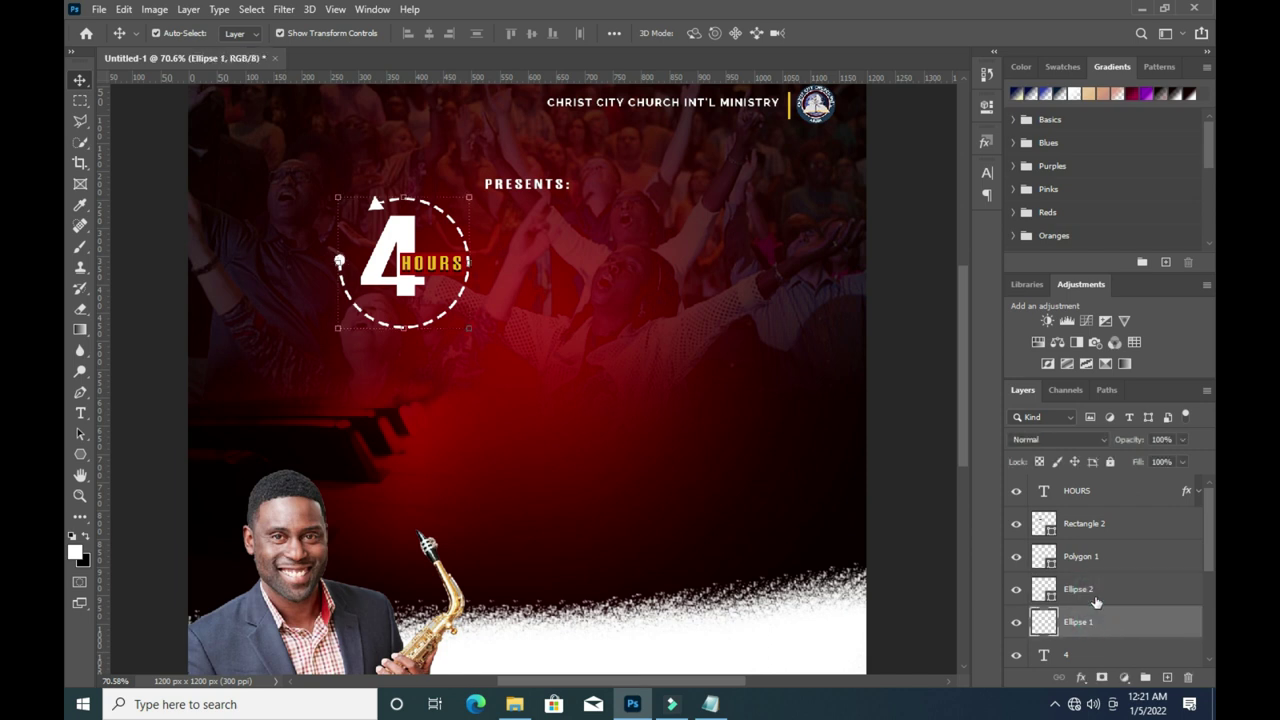
pyautogui.keyDown('shift'); pyautogui.click(1096, 491); pyautogui.keyUp('shift')
pyautogui.hotkey('ctrl', 'g')
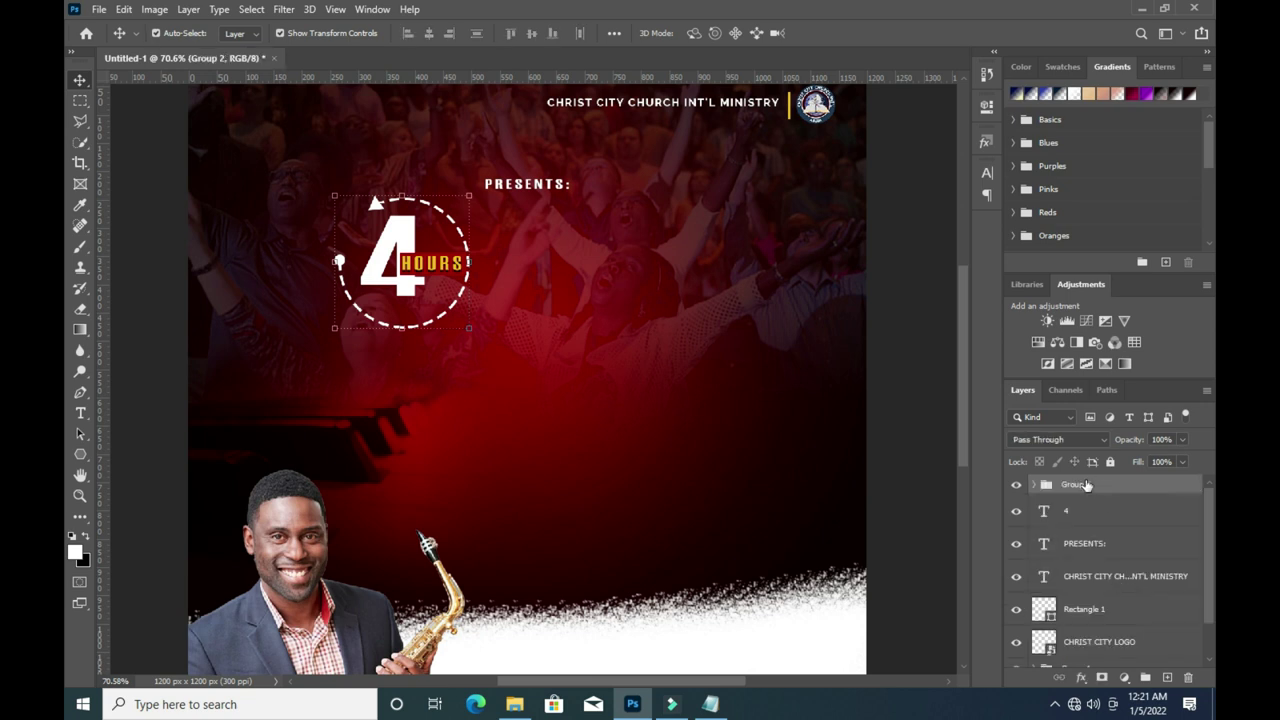
pyautogui.click(1035, 487)
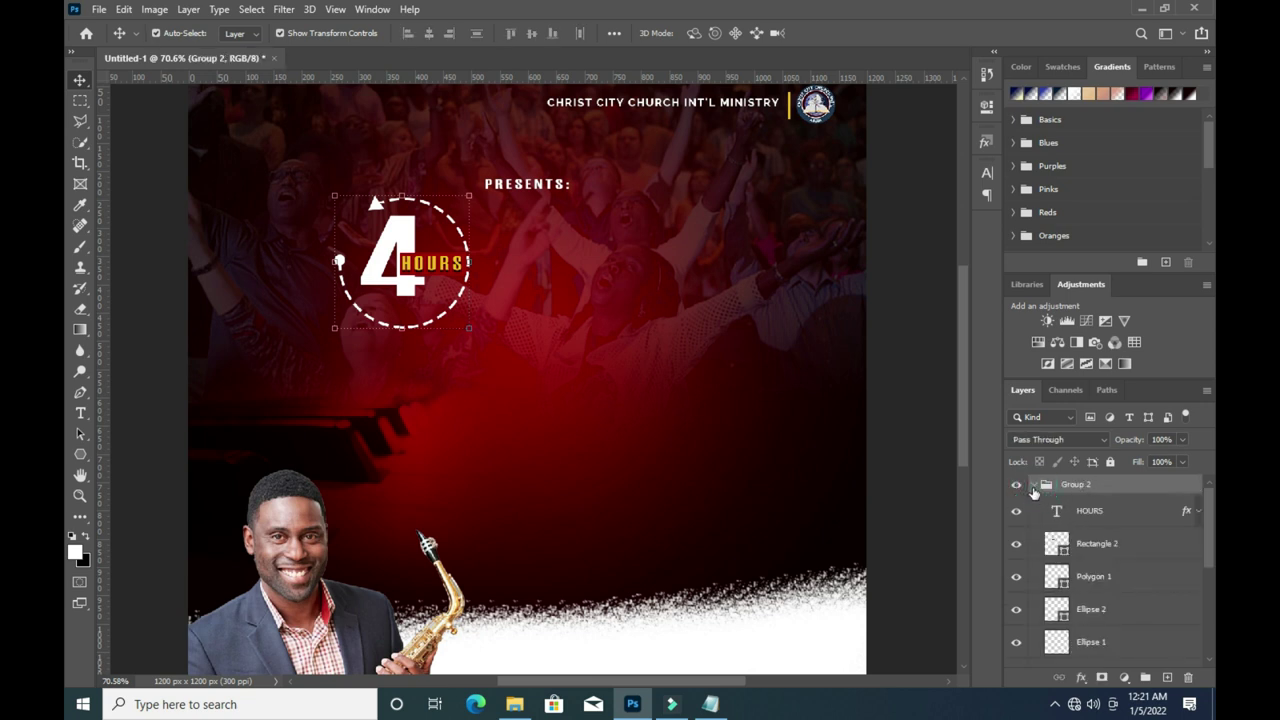
pyautogui.scroll(-3, 1100, 560)
pyautogui.click(1095, 596)
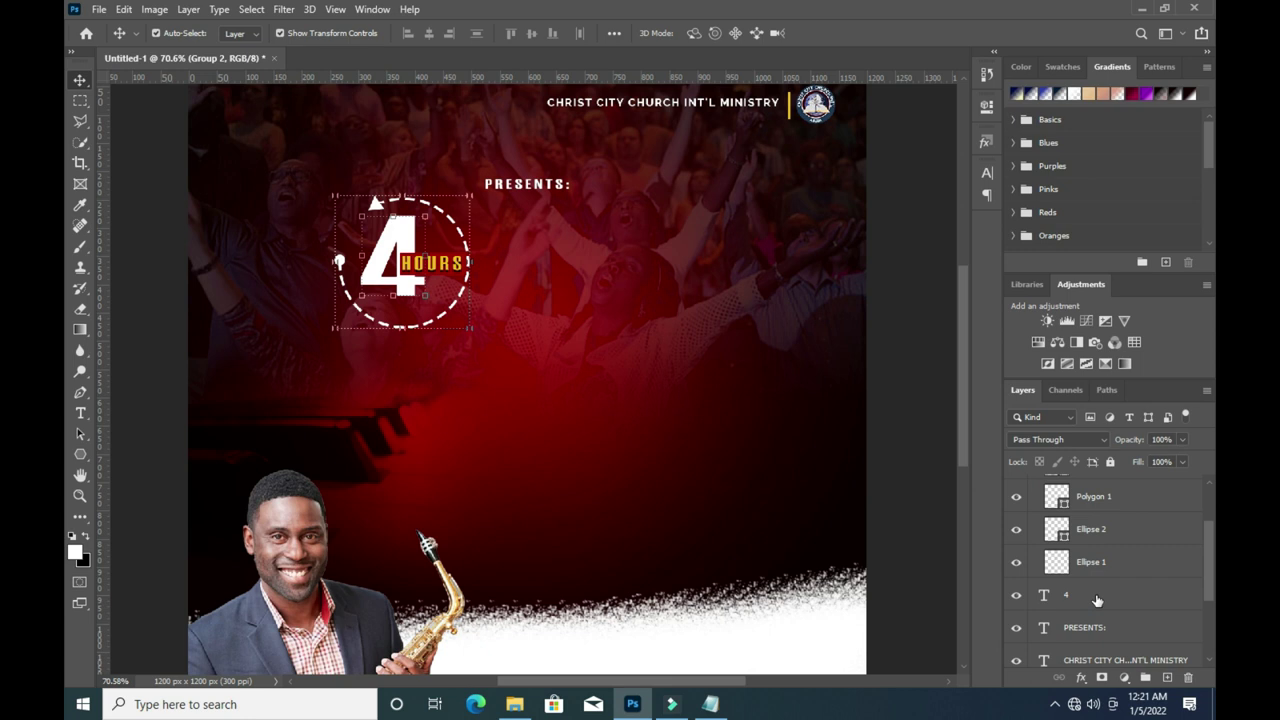
pyautogui.moveTo(1086, 590); pyautogui.dragTo(1072, 566)
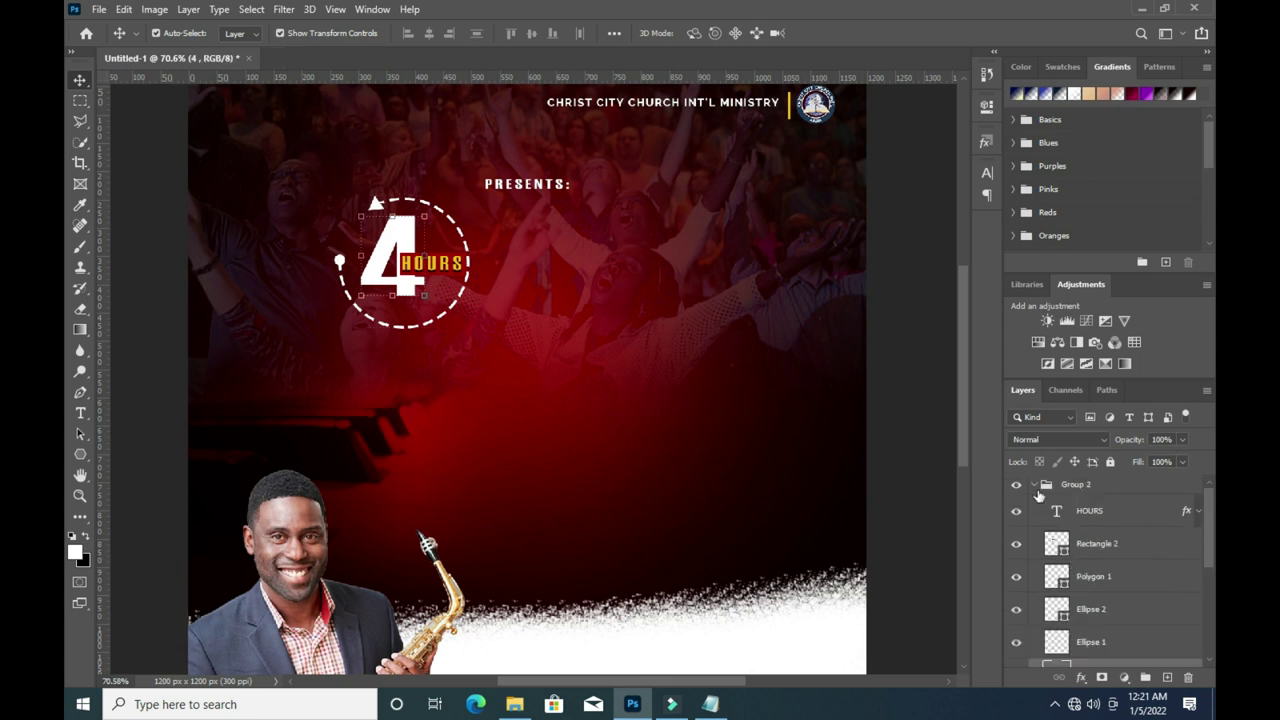
pyautogui.click(1035, 485)
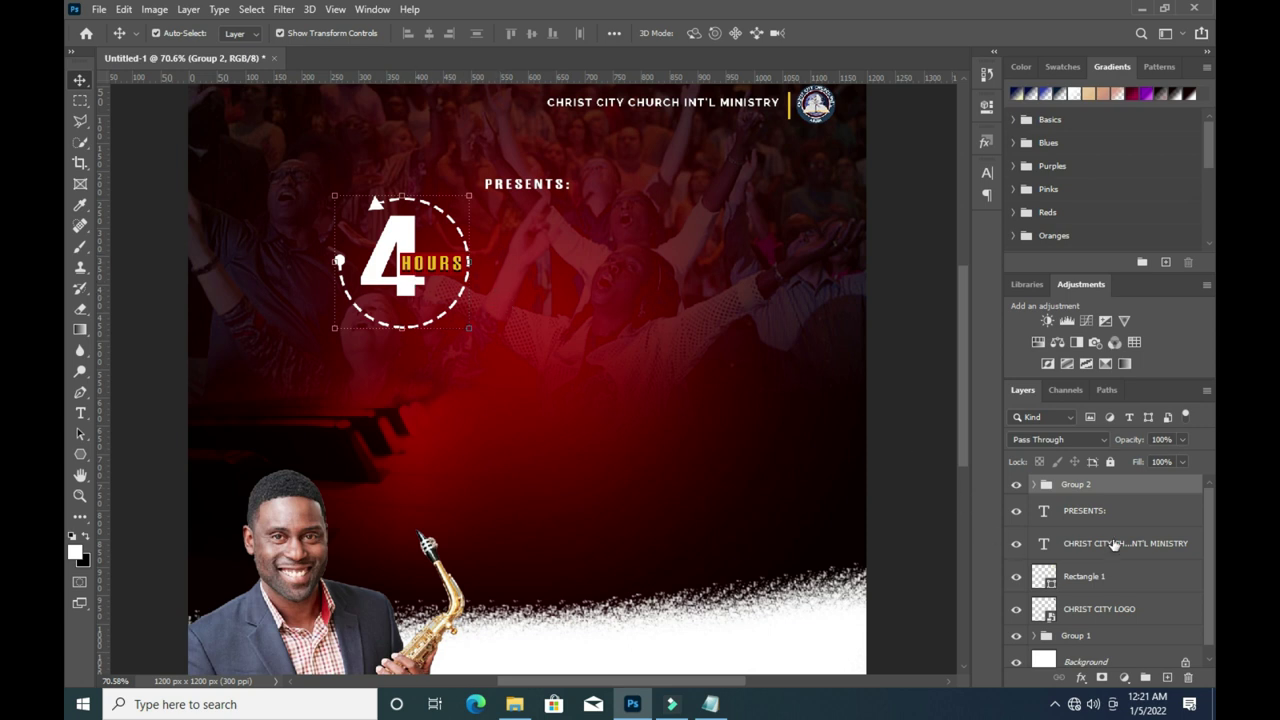
# Move the whole badge group down and to the left.
pyautogui.hotkey('ctrl', 't')
pyautogui.moveTo(411, 244); pyautogui.dragTo(340, 272)
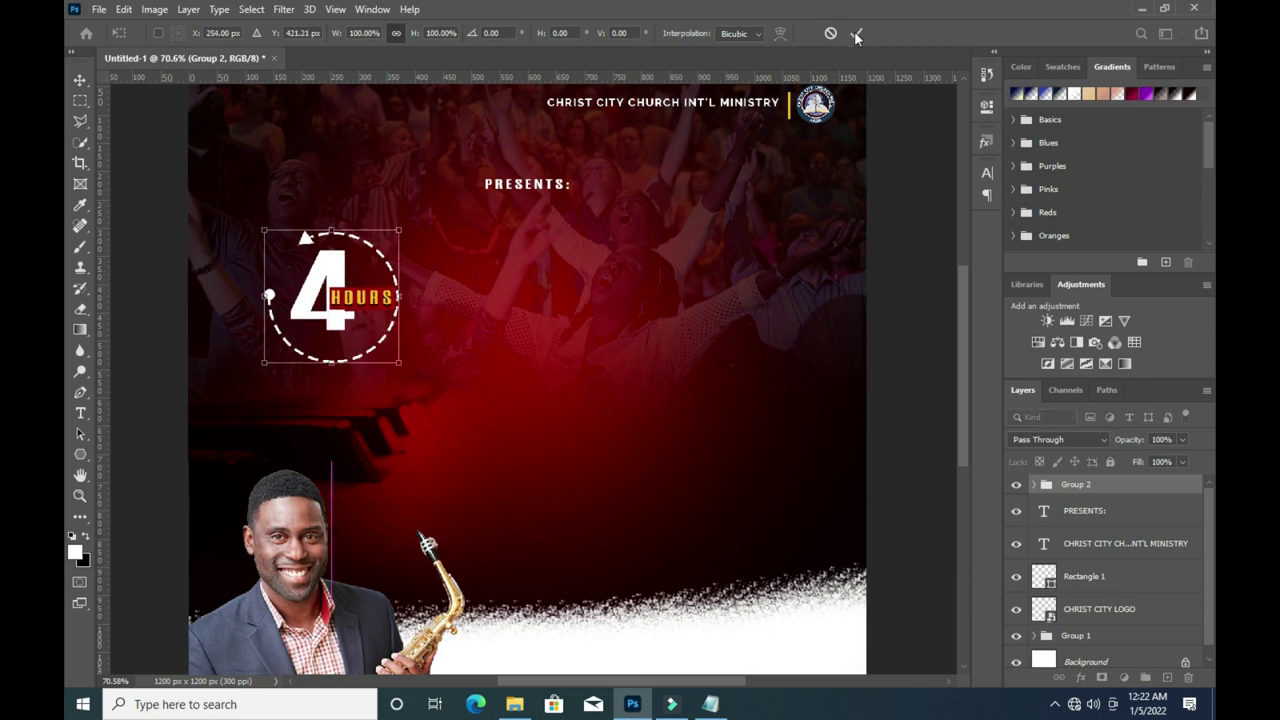
pyautogui.click(905, 200)
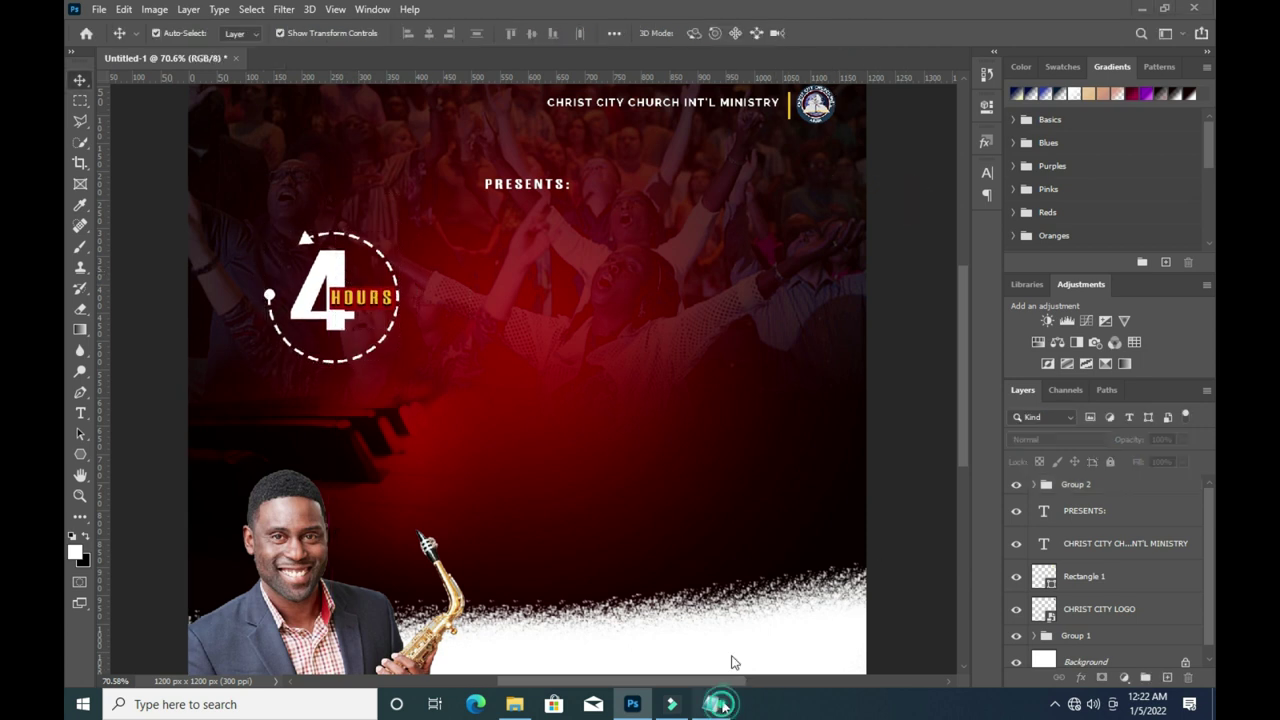
# Copy WORSHIP from the notes and paste it as new text right of the badge.
pyautogui.click(710, 704)
pyautogui.doubleClick(305, 330)
pyautogui.hotkey('ctrl', 'c')
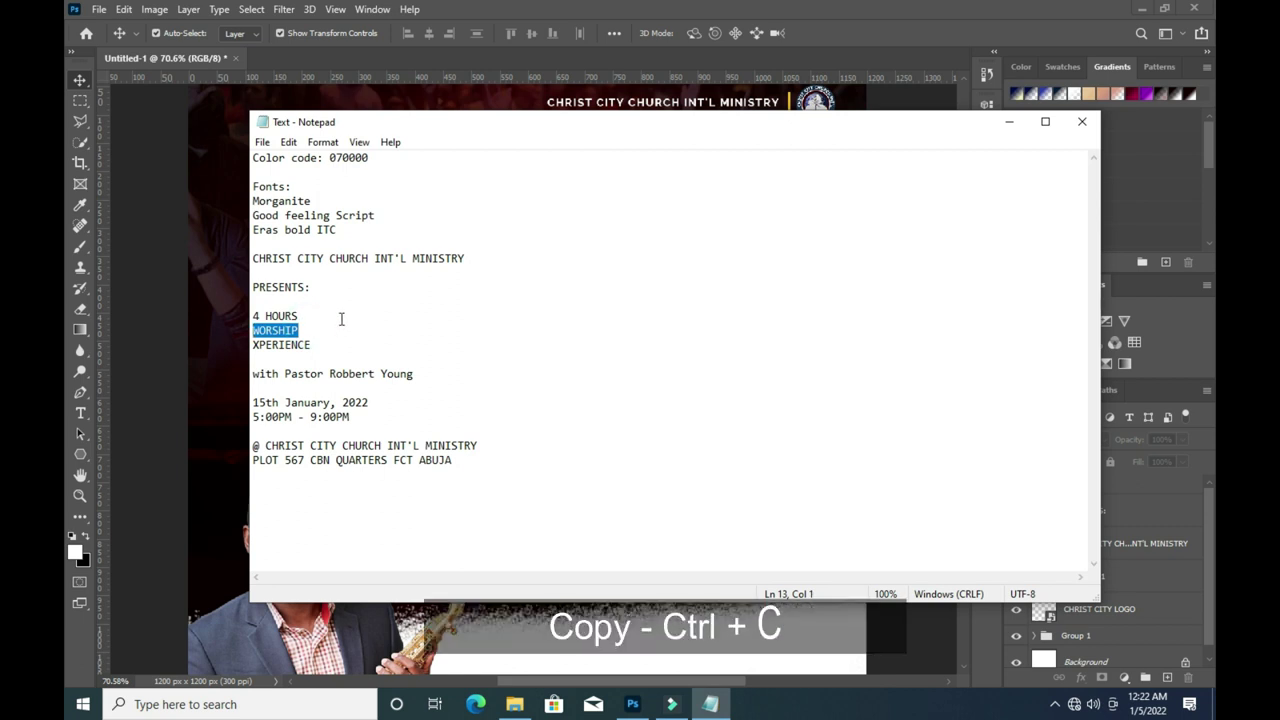
pyautogui.click(1010, 122)
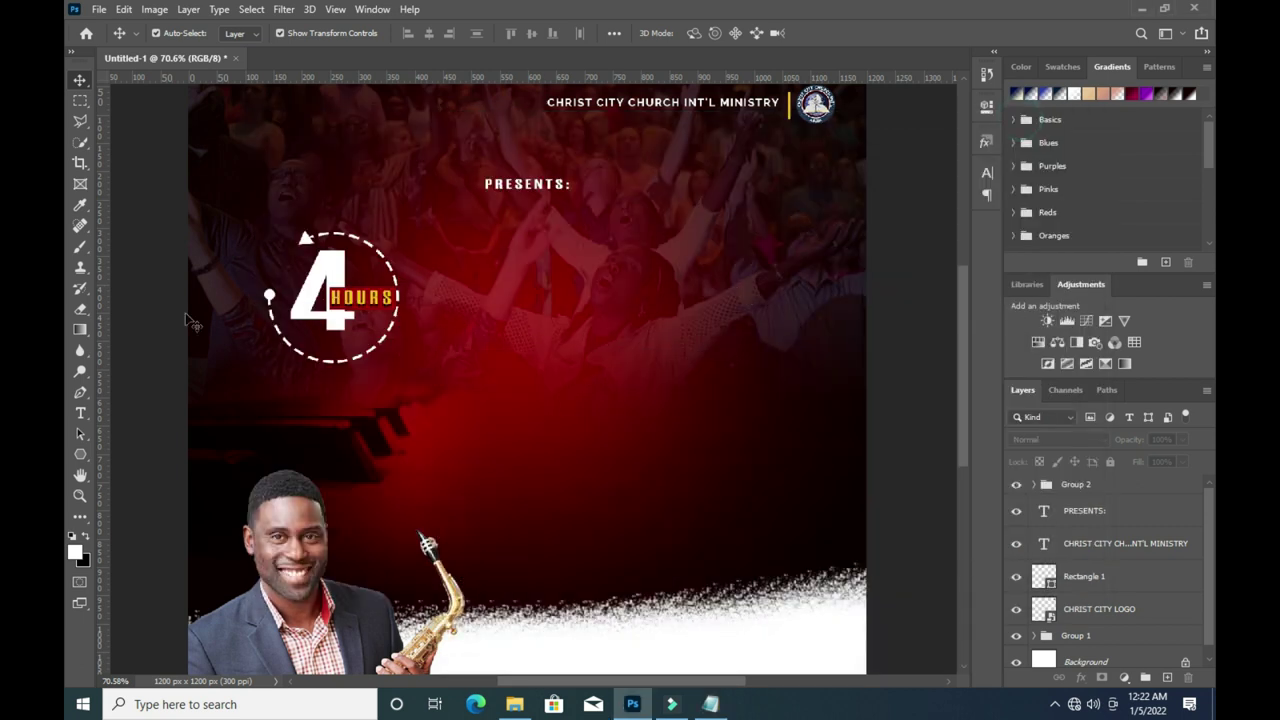
pyautogui.click(80, 413)
pyautogui.click(449, 258)
pyautogui.hotkey('ctrl', 'v')
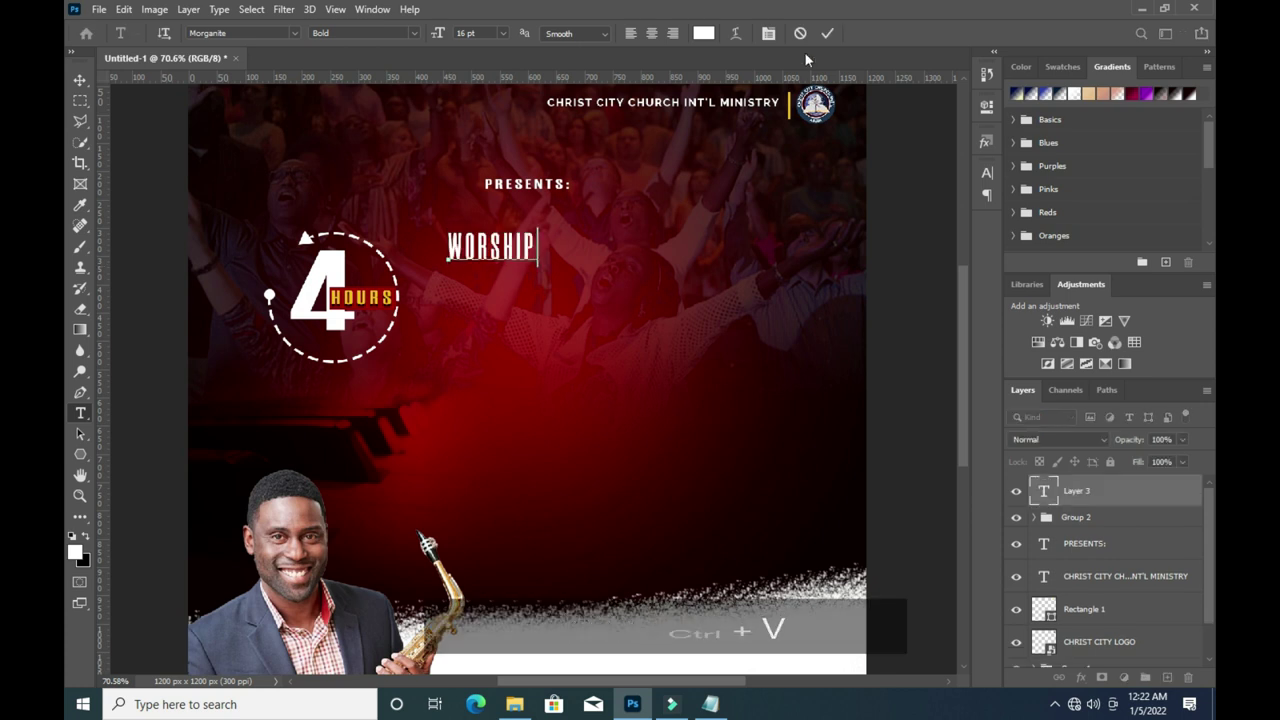
pyautogui.click(827, 33)
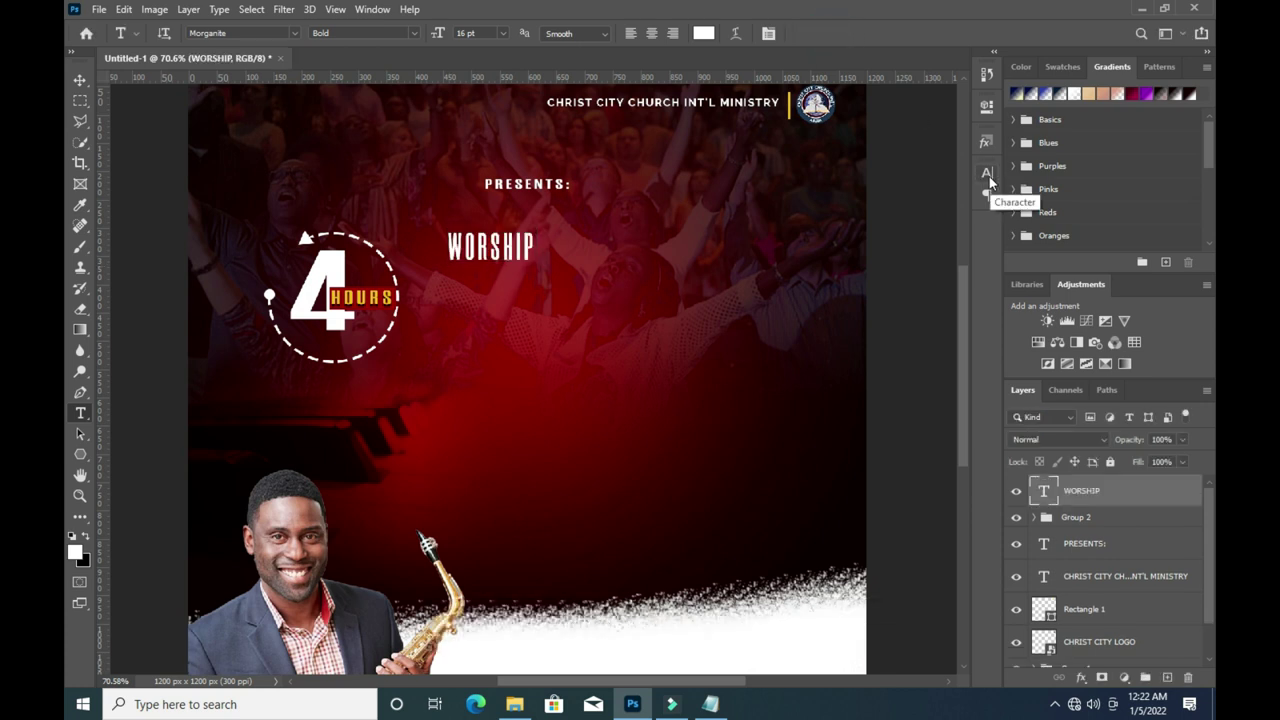
# Set WORSHIP to tracking 0 and ExtraBold weight.
pyautogui.click(989, 176)
pyautogui.click(928, 231)
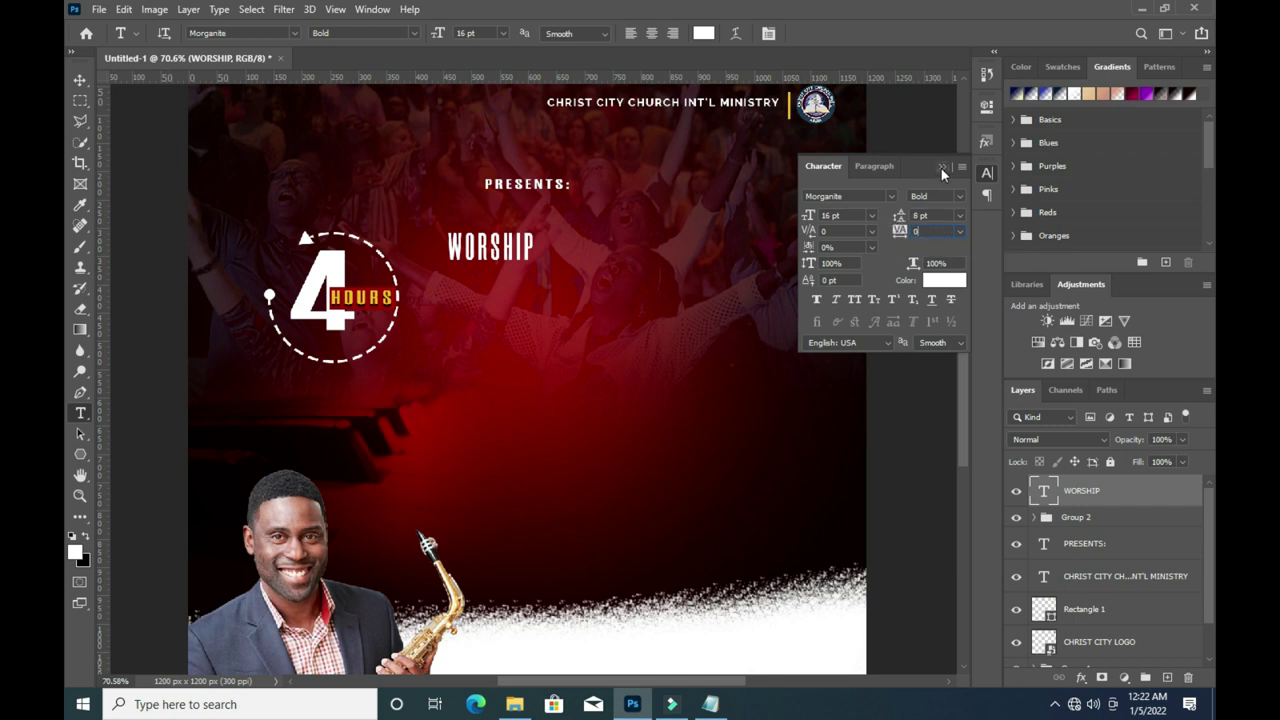
pyautogui.press('Return')
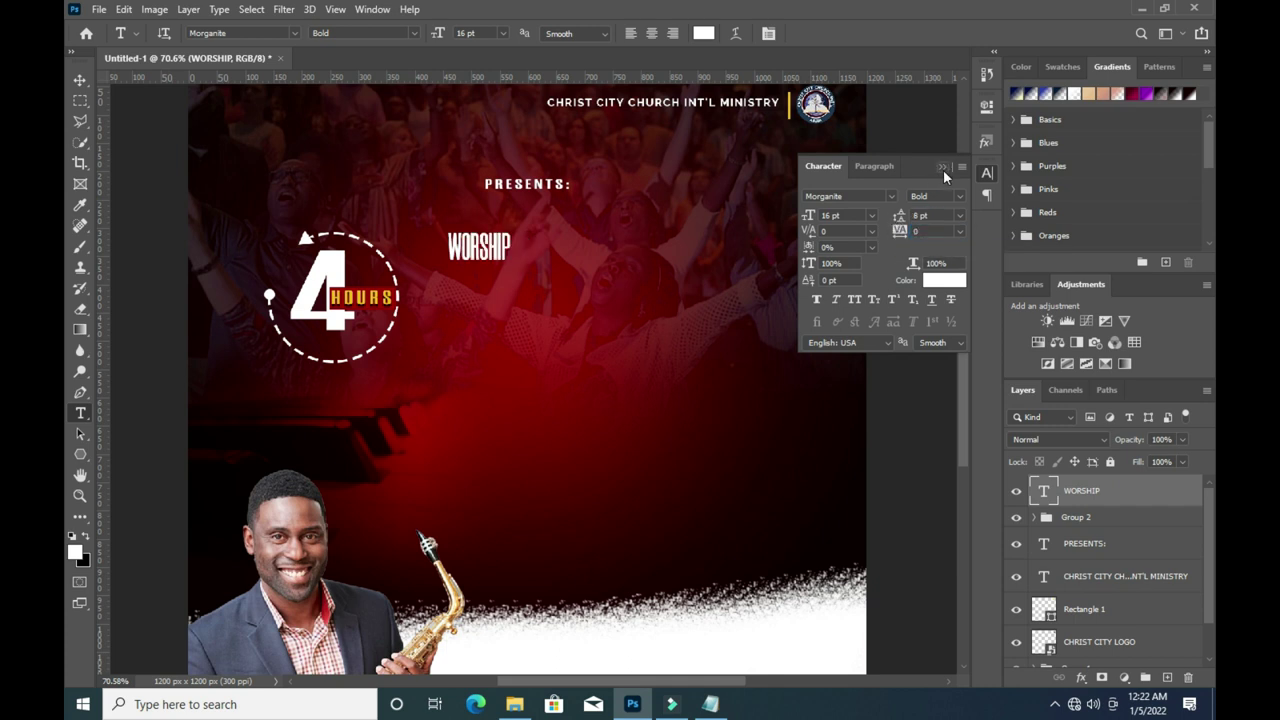
pyautogui.click(941, 167)
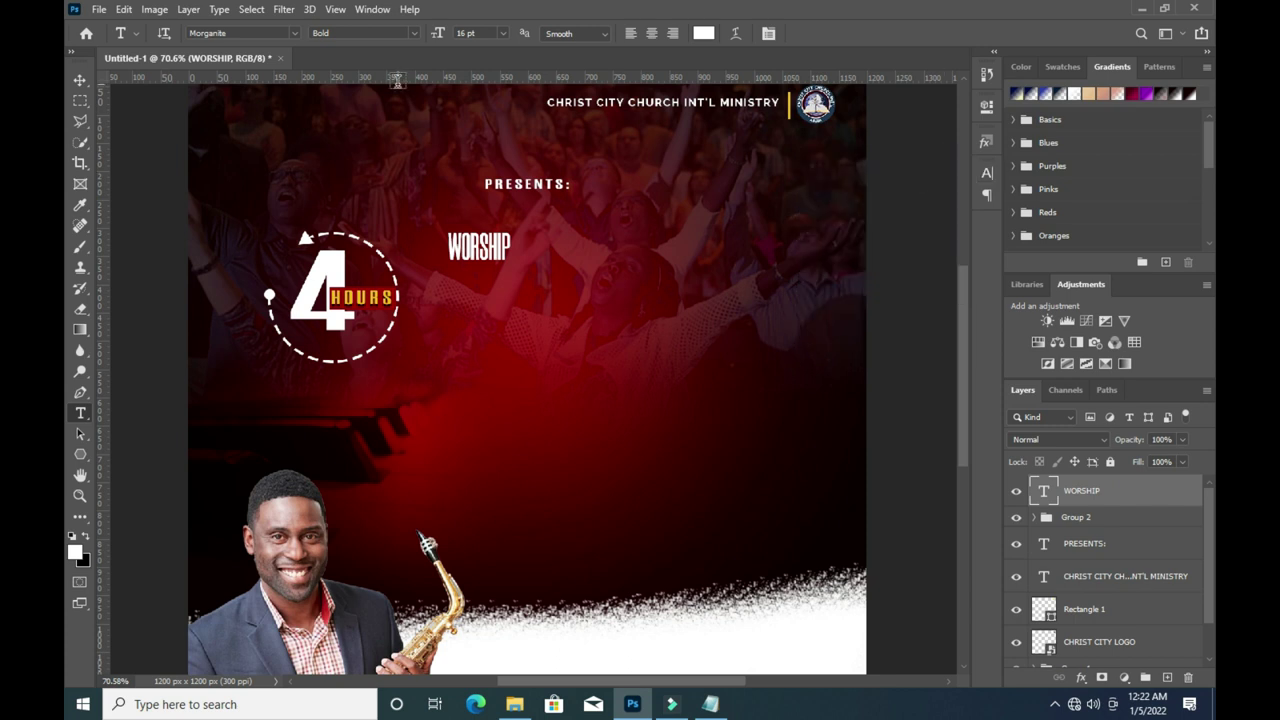
pyautogui.click(416, 33)
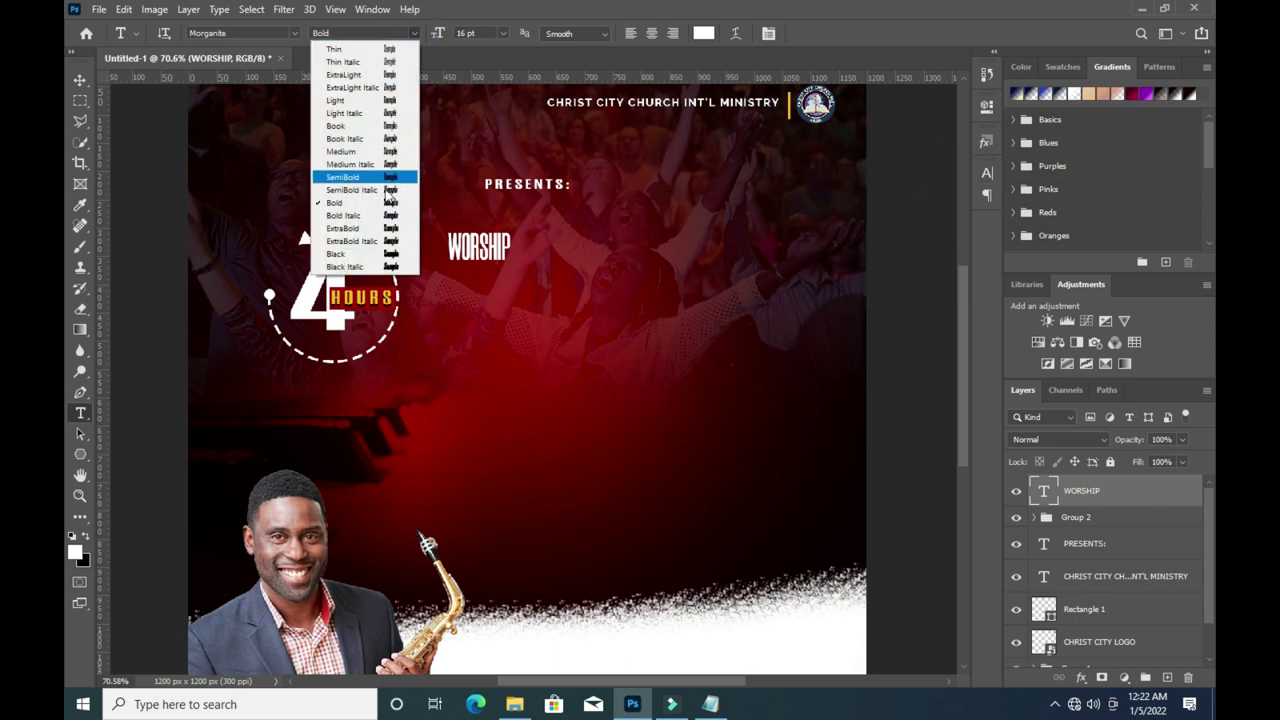
pyautogui.click(352, 229)
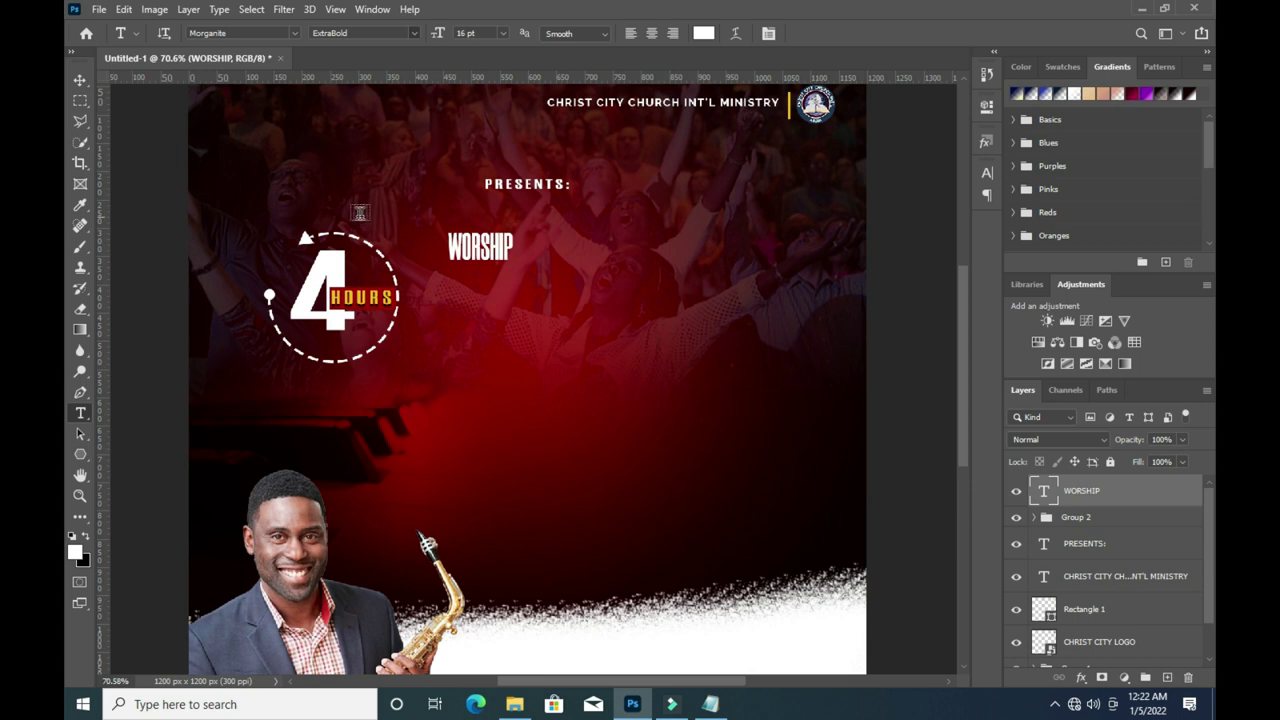
# Scale WORSHIP up to about 377% and place it right of the badge.
pyautogui.click(77, 83)
pyautogui.hotkey('ctrl', 't')
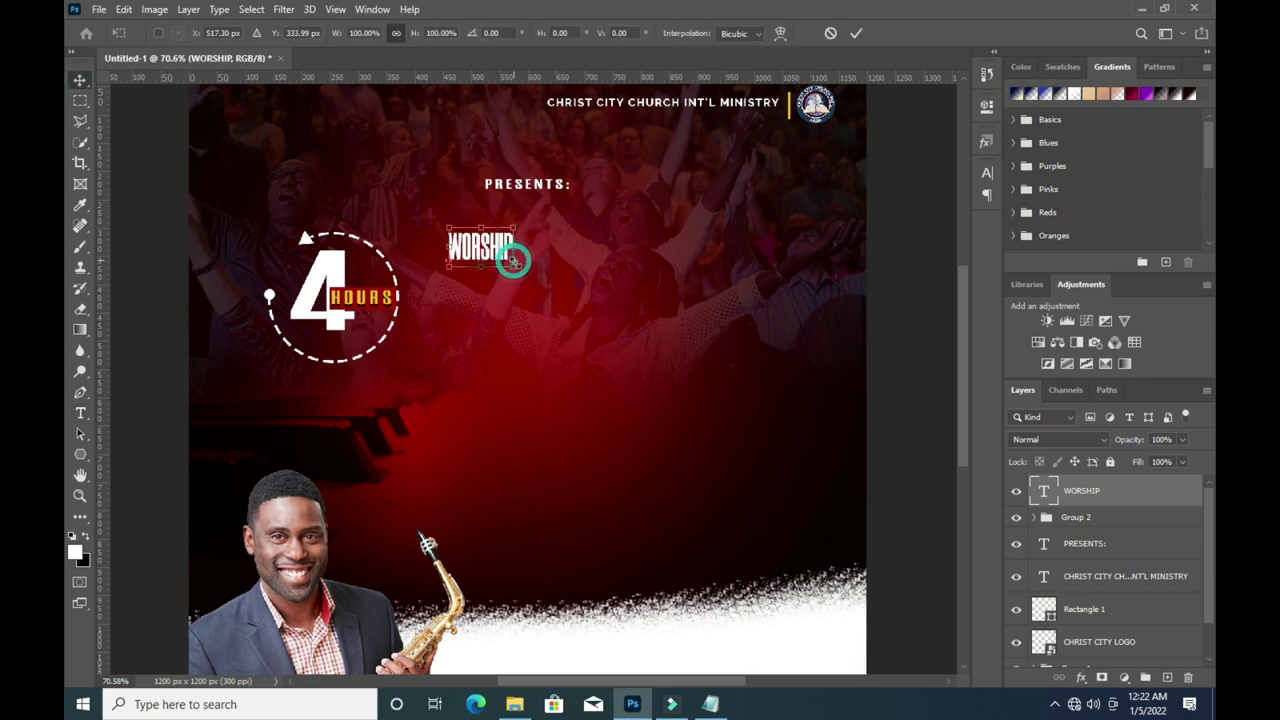
pyautogui.moveTo(517, 262)
pyautogui.mouseDown()
pyautogui.moveTo(692, 370)
pyautogui.moveTo(606, 325)
pyautogui.moveTo(658, 354)
pyautogui.mouseUp()
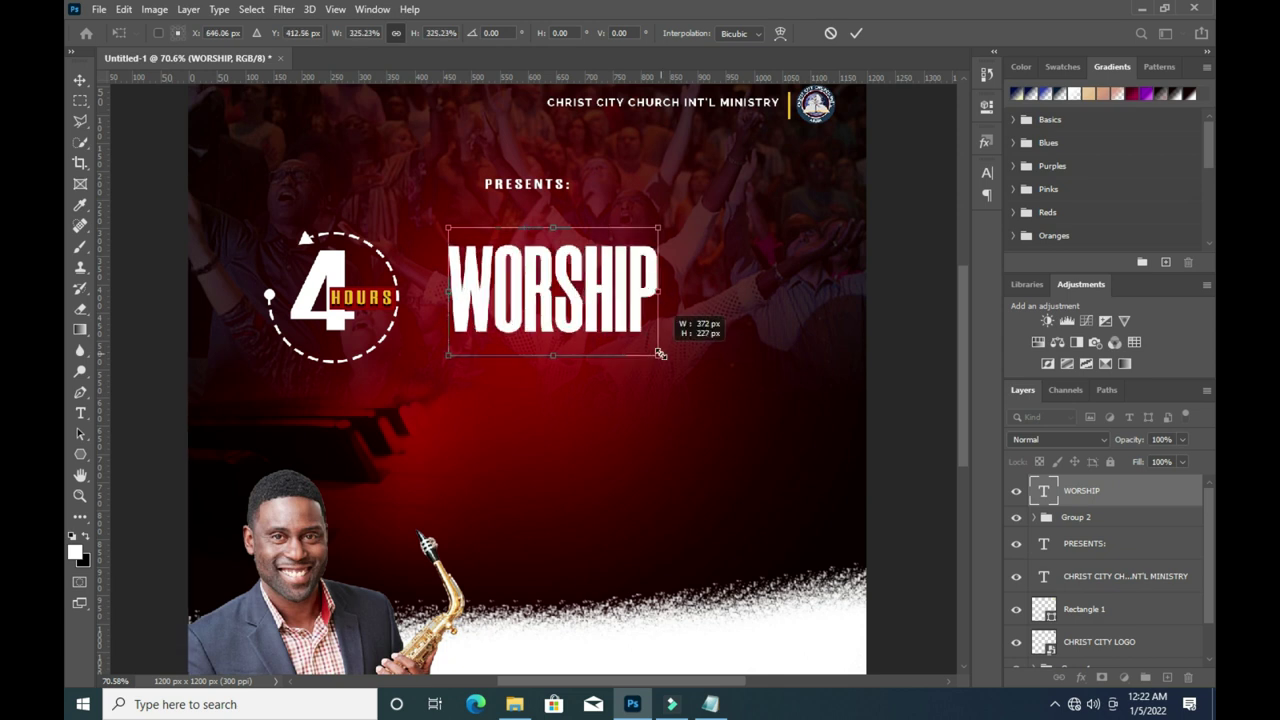
pyautogui.moveTo(573, 293)
pyautogui.mouseDown()
pyautogui.moveTo(582, 332)
pyautogui.moveTo(736, 298)
pyautogui.mouseUp()
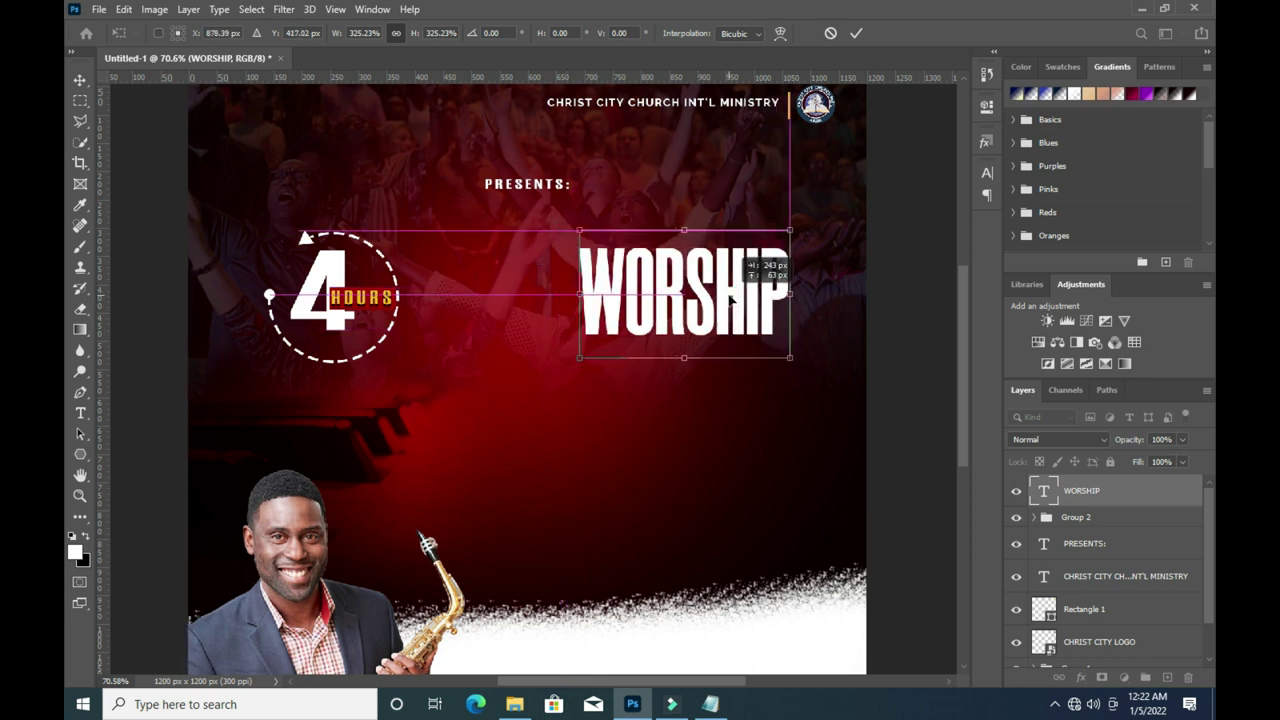
pyautogui.moveTo(581, 357); pyautogui.dragTo(556, 352)
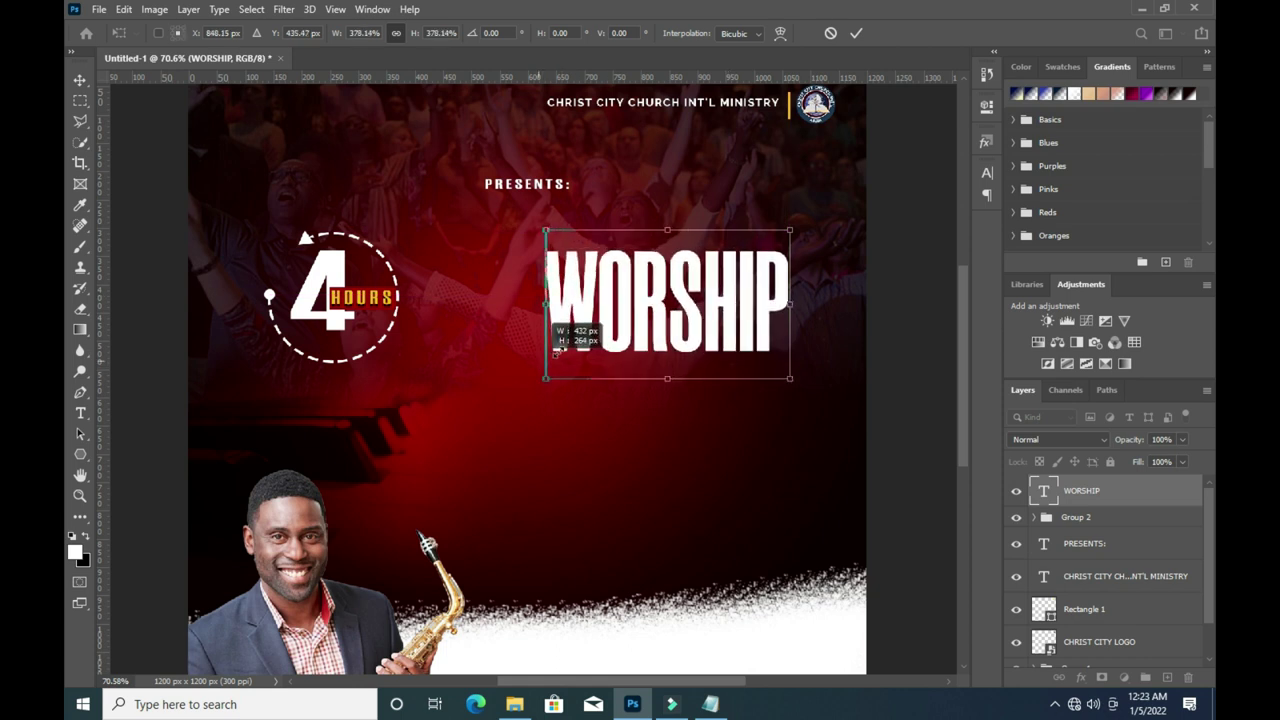
pyautogui.click(856, 33)
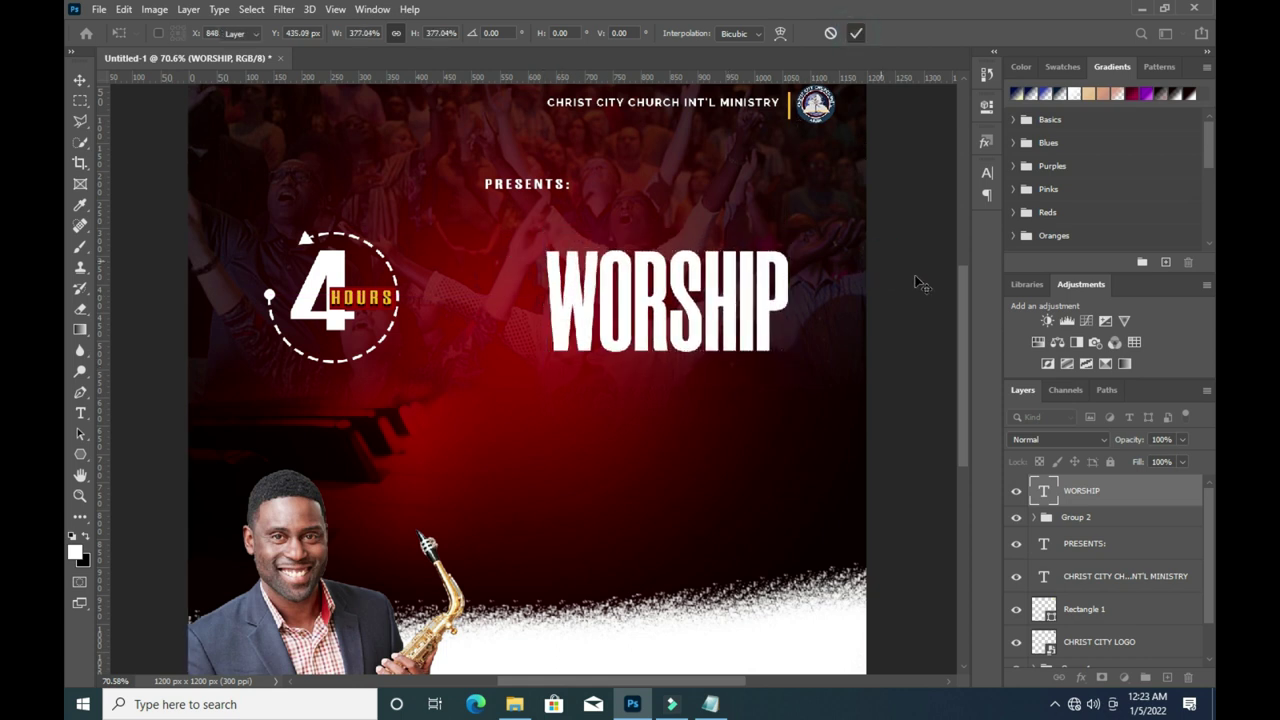
pyautogui.click(918, 283)
pyautogui.scroll(-1, 730, 300)
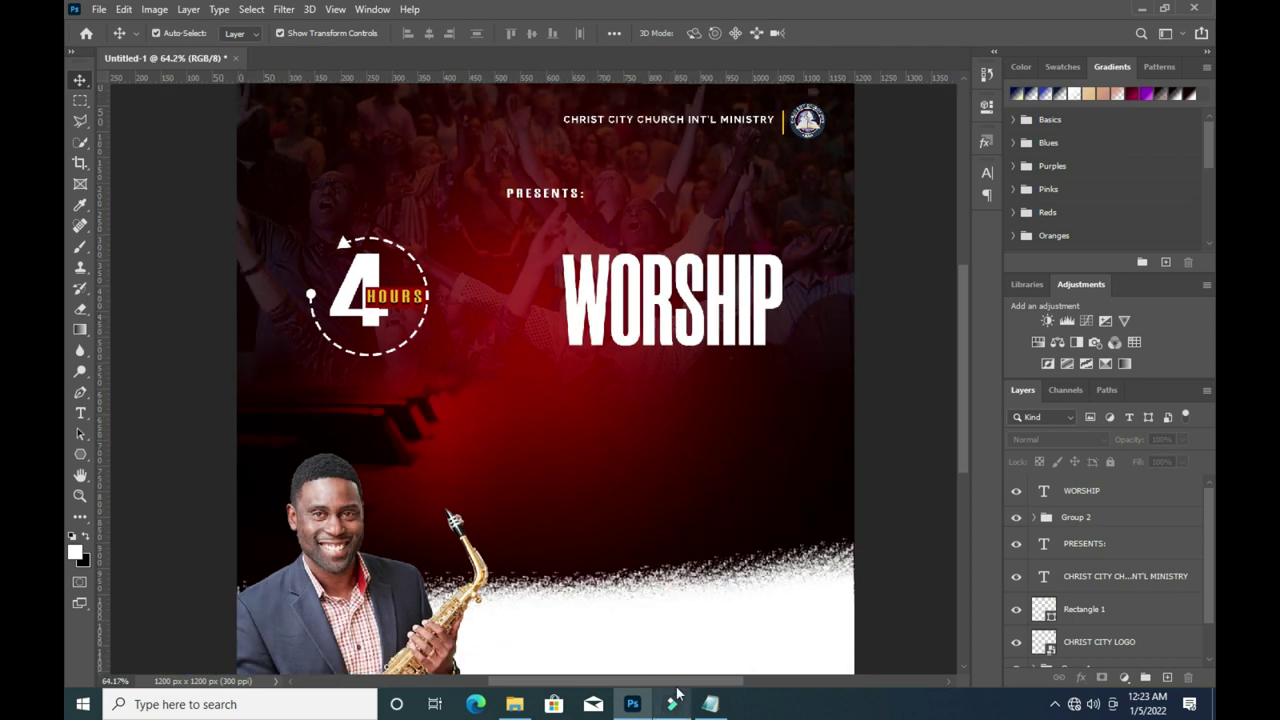
# Copy the letter X from the flyer notes in Notepad and return to Photoshop.
pyautogui.click(710, 704)
pyautogui.moveTo(335, 343)
pyautogui.mouseDown()
pyautogui.moveTo(240, 350)
pyautogui.moveTo(252, 344)
pyautogui.mouseUp()
pyautogui.hotkey('ctrl', 'c')
pyautogui.press('Left')
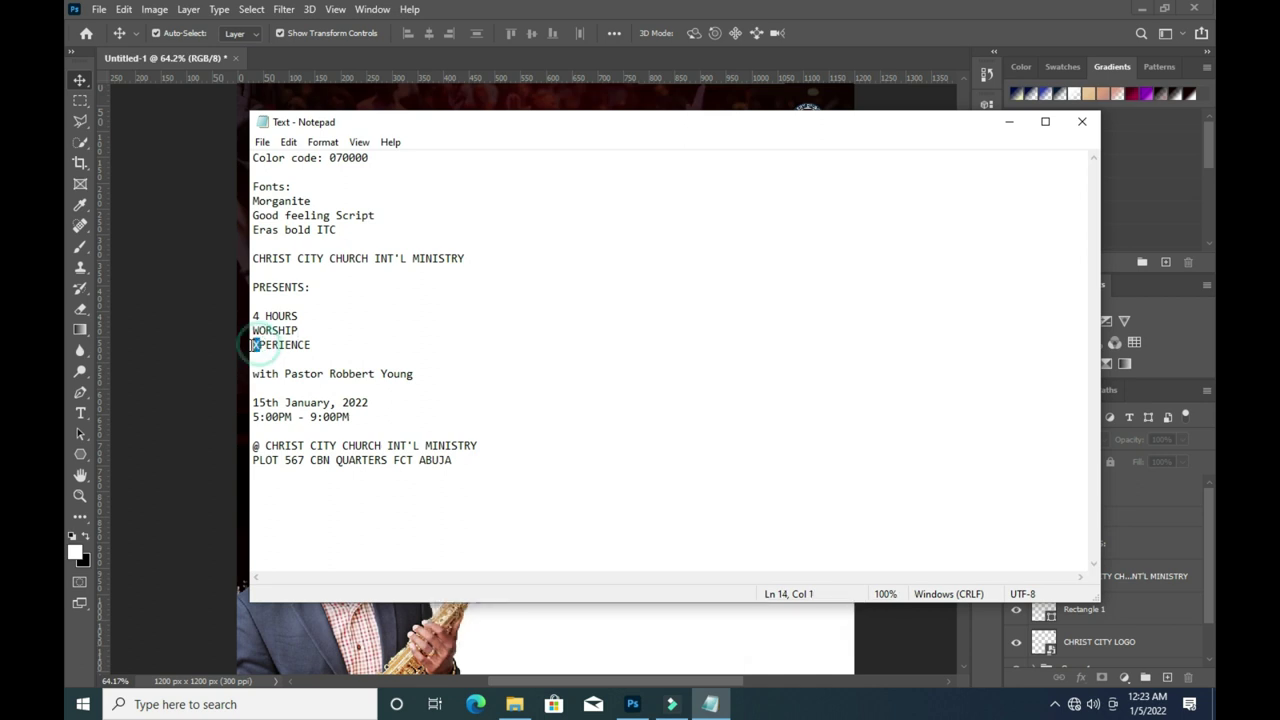
pyautogui.click(1009, 121)
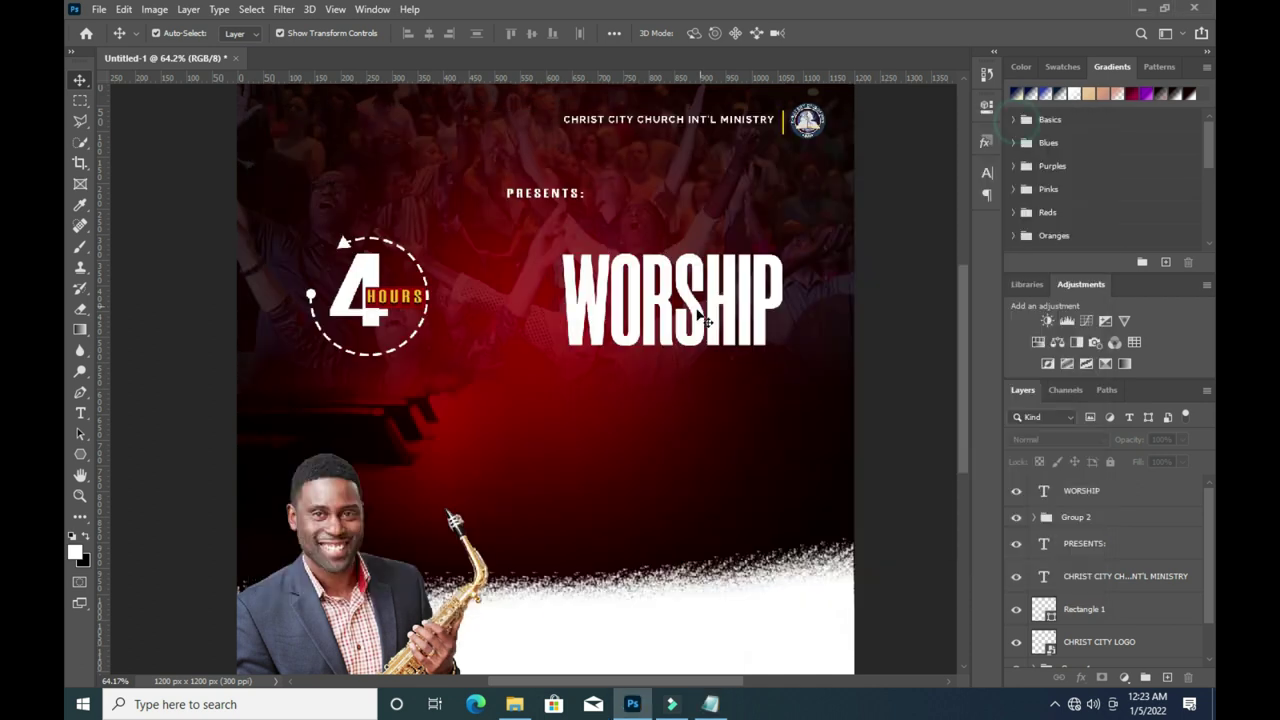
# Duplicate the WORSHIP text layer, move it down-left, and replace its text with the pasted X.
pyautogui.click(653, 300)
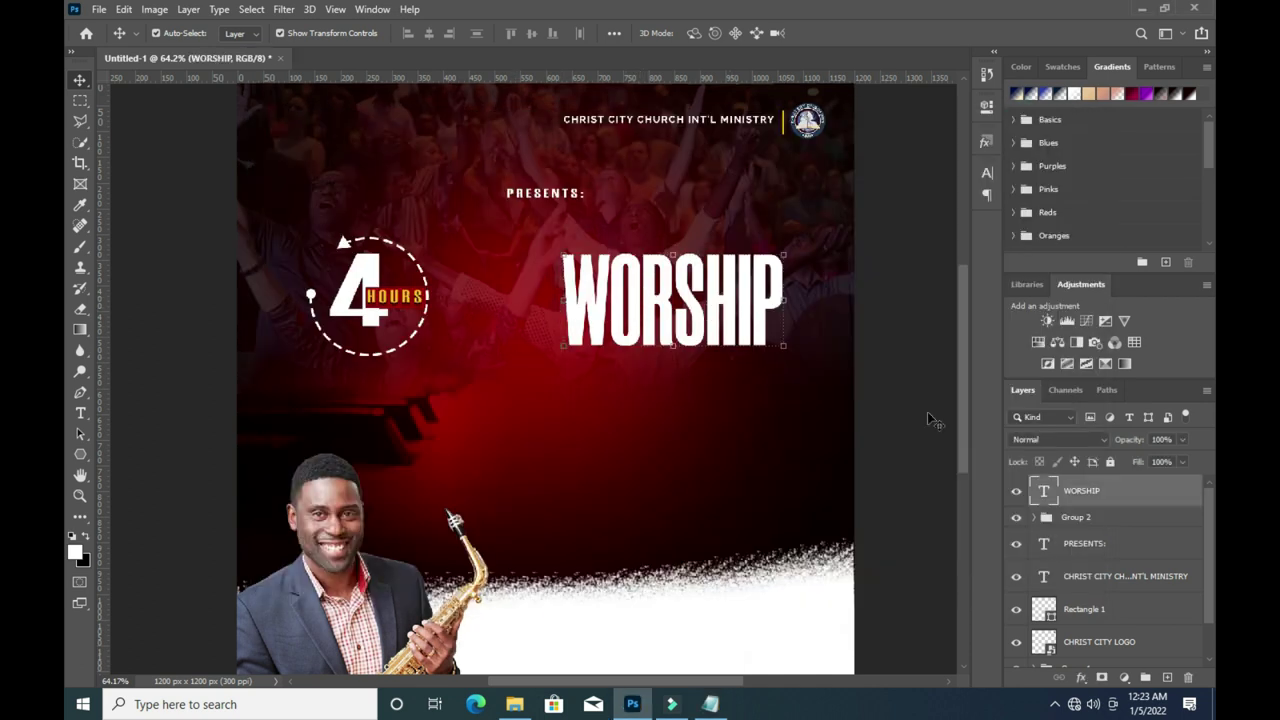
pyautogui.moveTo(1150, 490); pyautogui.dragTo(1171, 676)
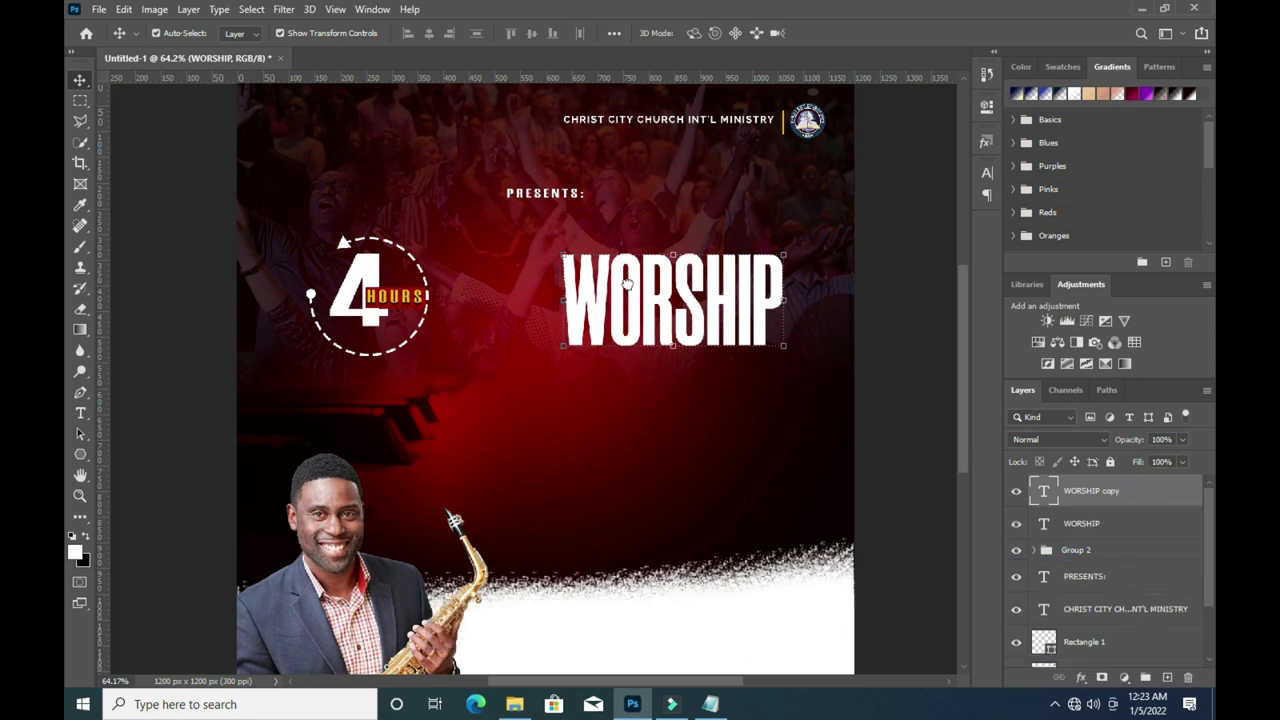
pyautogui.moveTo(657, 293); pyautogui.dragTo(649, 316)
pyautogui.moveTo(544, 383); pyautogui.dragTo(522, 395)
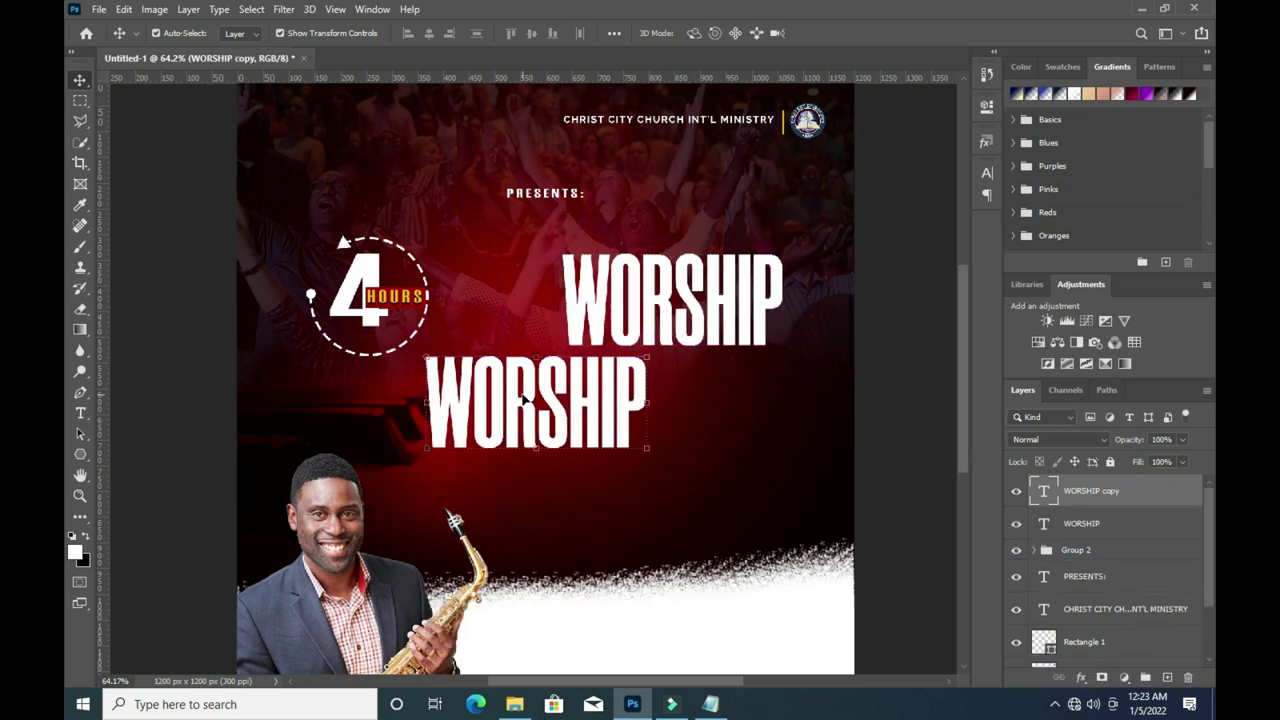
pyautogui.doubleClick(531, 400)
pyautogui.hotkey('ctrl', 'a')
pyautogui.hotkey('ctrl', 'v')
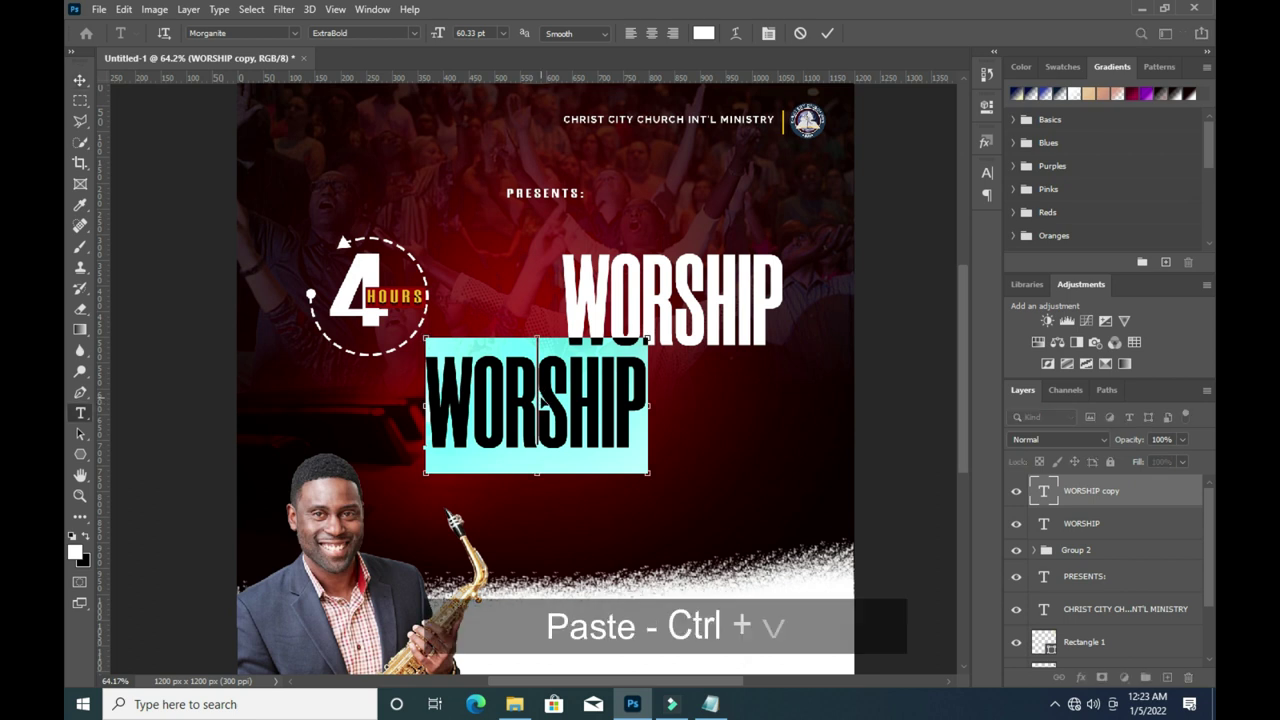
pyautogui.click(827, 33)
# Set the X in Good Feeling Script and tuck it against the W of WORSHIP.
pyautogui.click(297, 33)
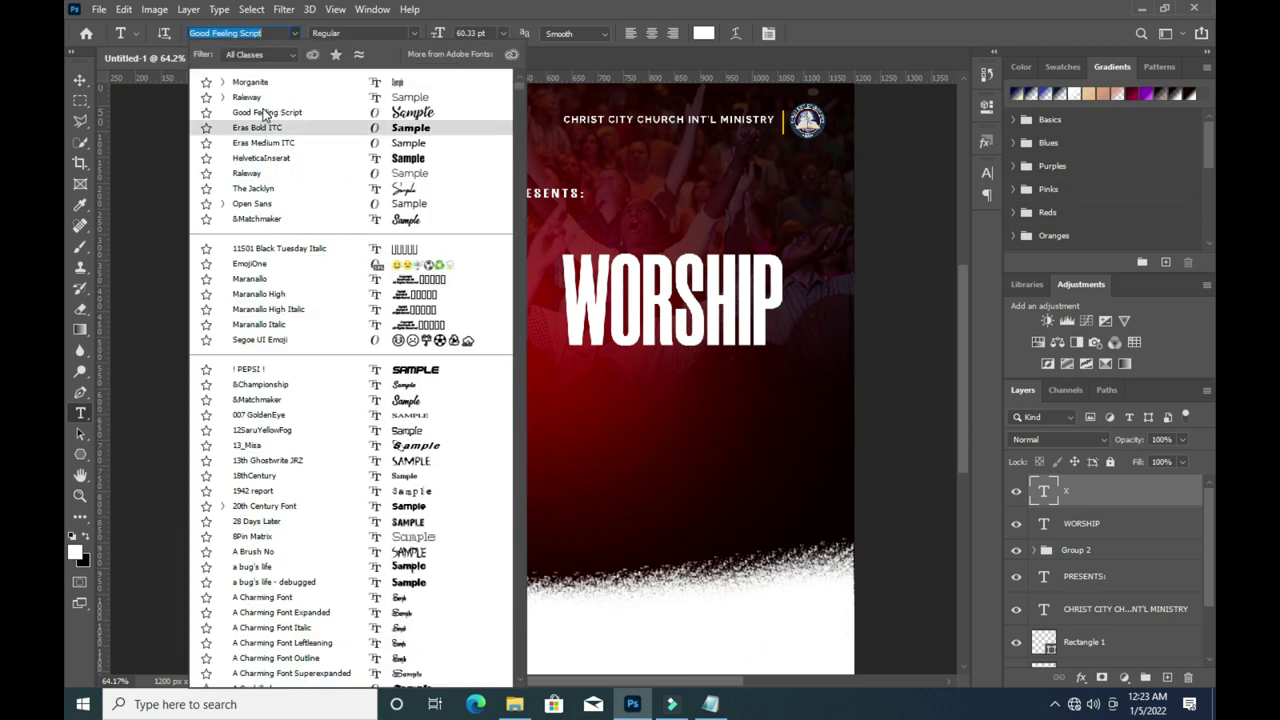
pyautogui.click(265, 112)
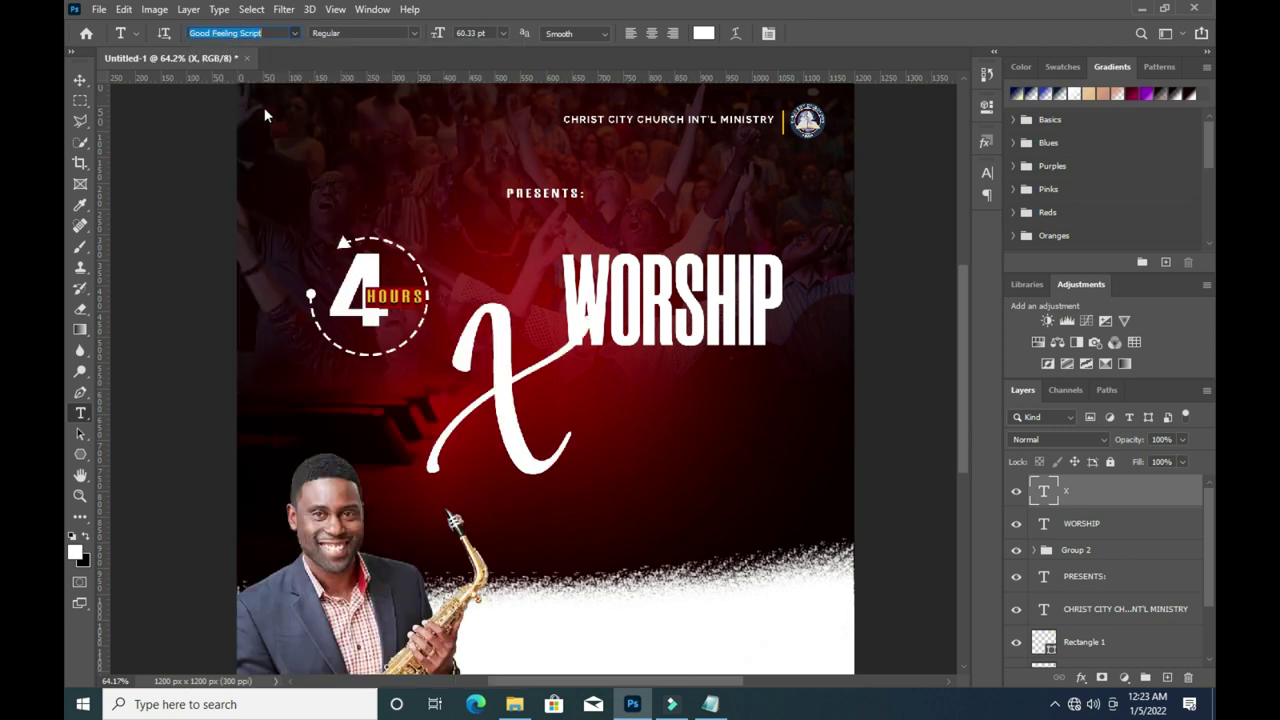
pyautogui.click(80, 80)
pyautogui.moveTo(515, 410)
pyautogui.mouseDown()
pyautogui.moveTo(501, 399)
pyautogui.moveTo(537, 379)
pyautogui.mouseUp()
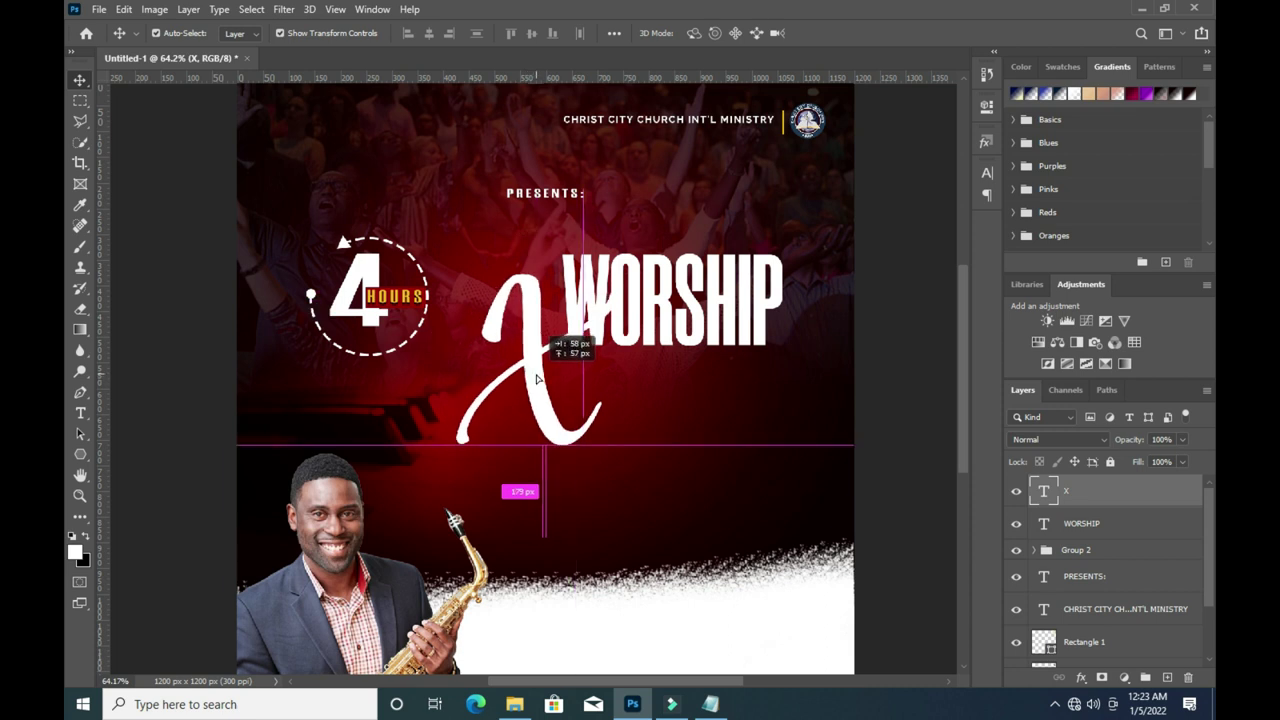
pyautogui.moveTo(536, 379); pyautogui.dragTo(556, 369)
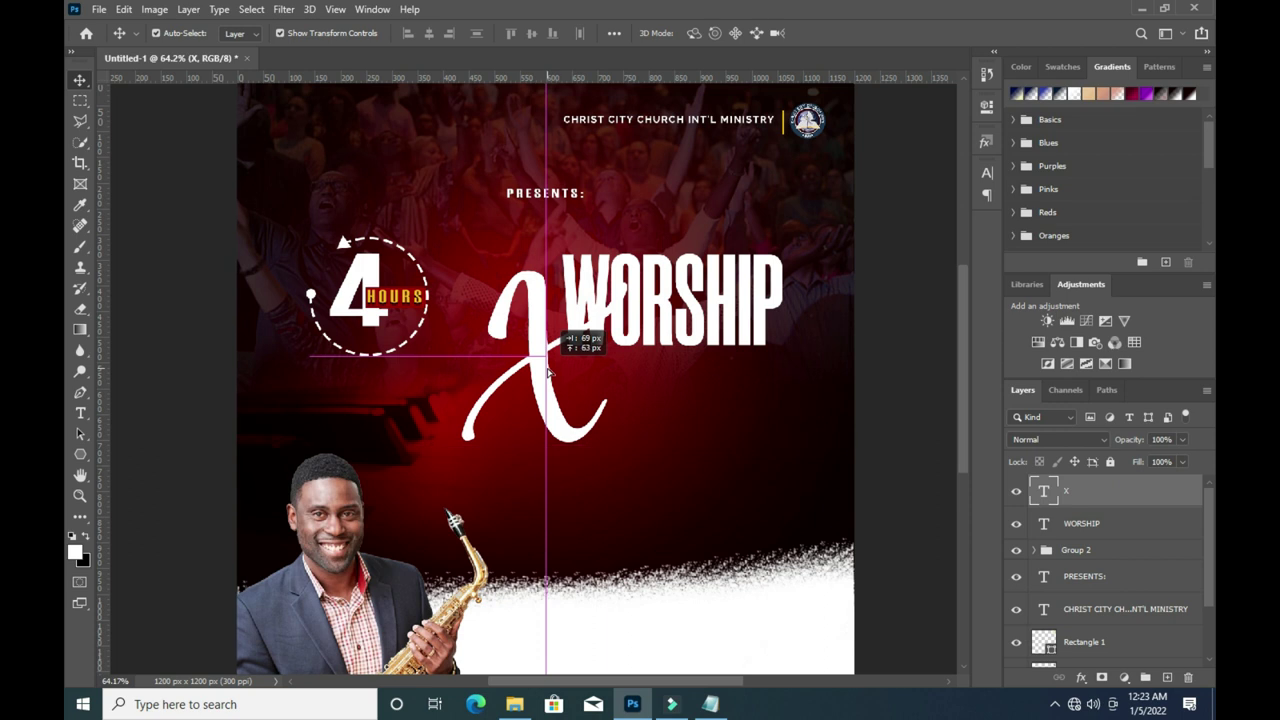
pyautogui.moveTo(556, 369); pyautogui.dragTo(560, 368)
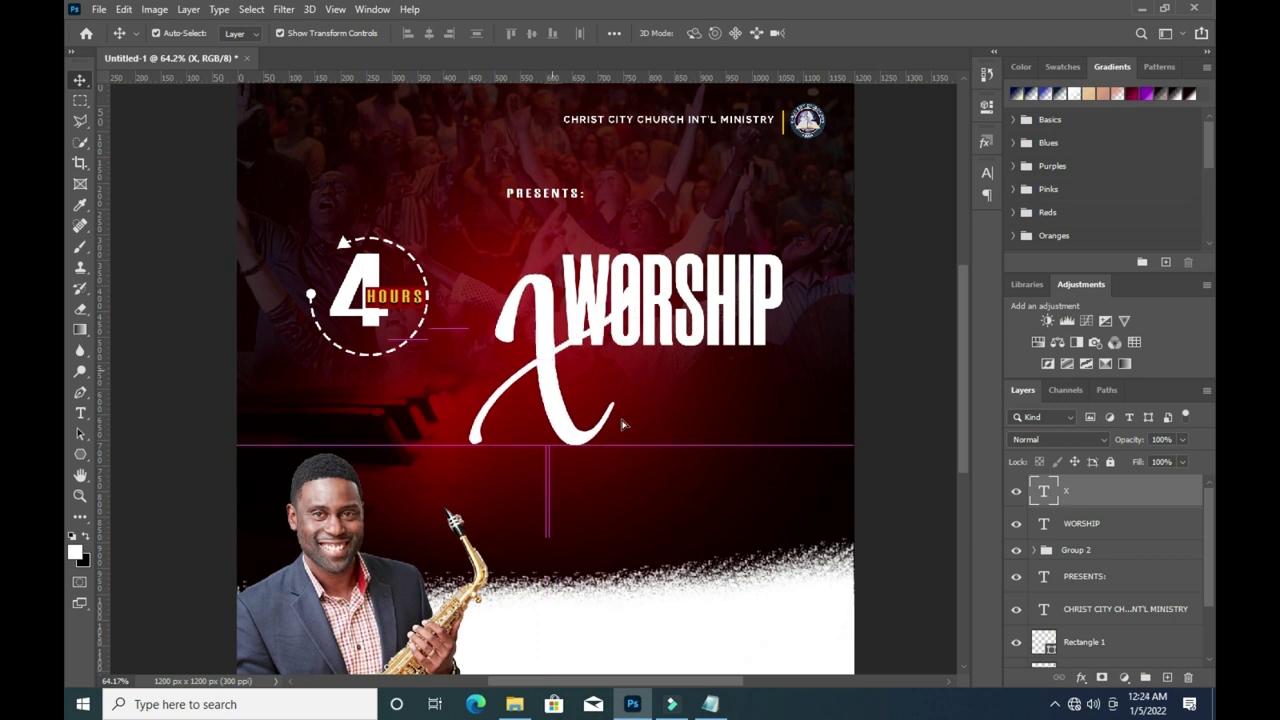
pyautogui.scroll(2, 660, 338)
pyautogui.scroll(2, 660, 338)
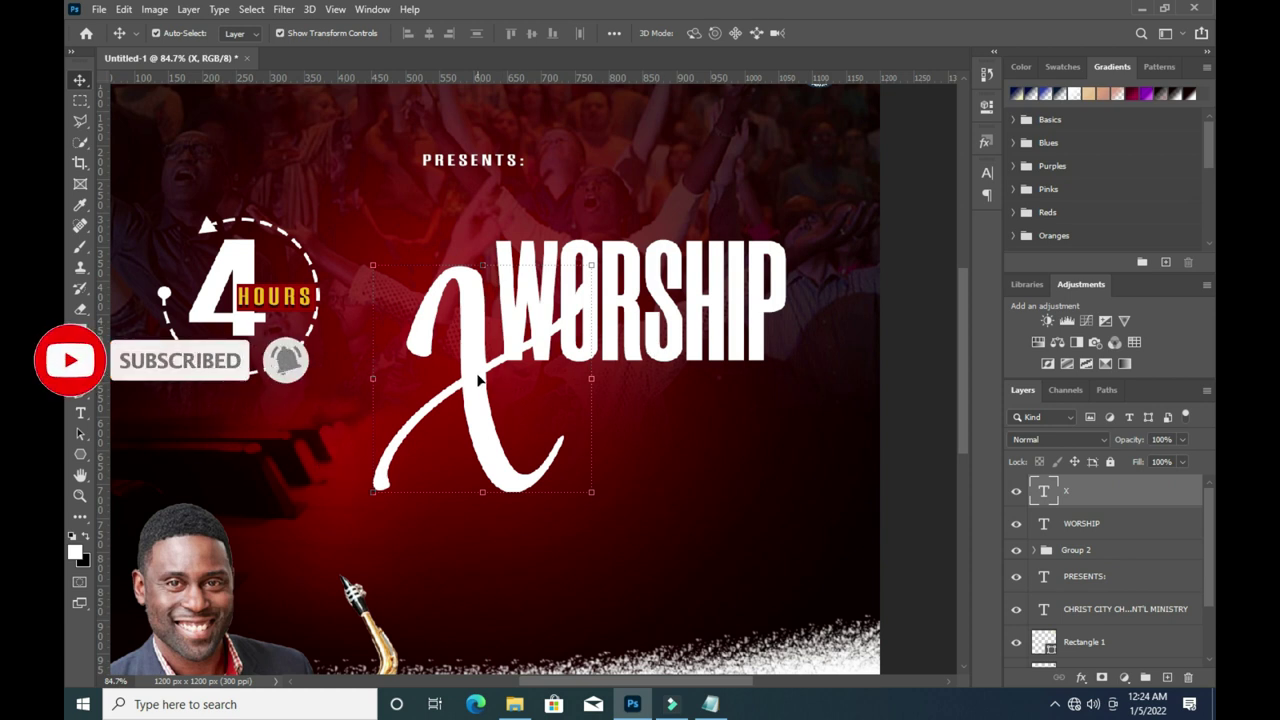
pyautogui.hotkey('ctrl', 'h')
pyautogui.moveTo(480, 376); pyautogui.dragTo(482, 377)
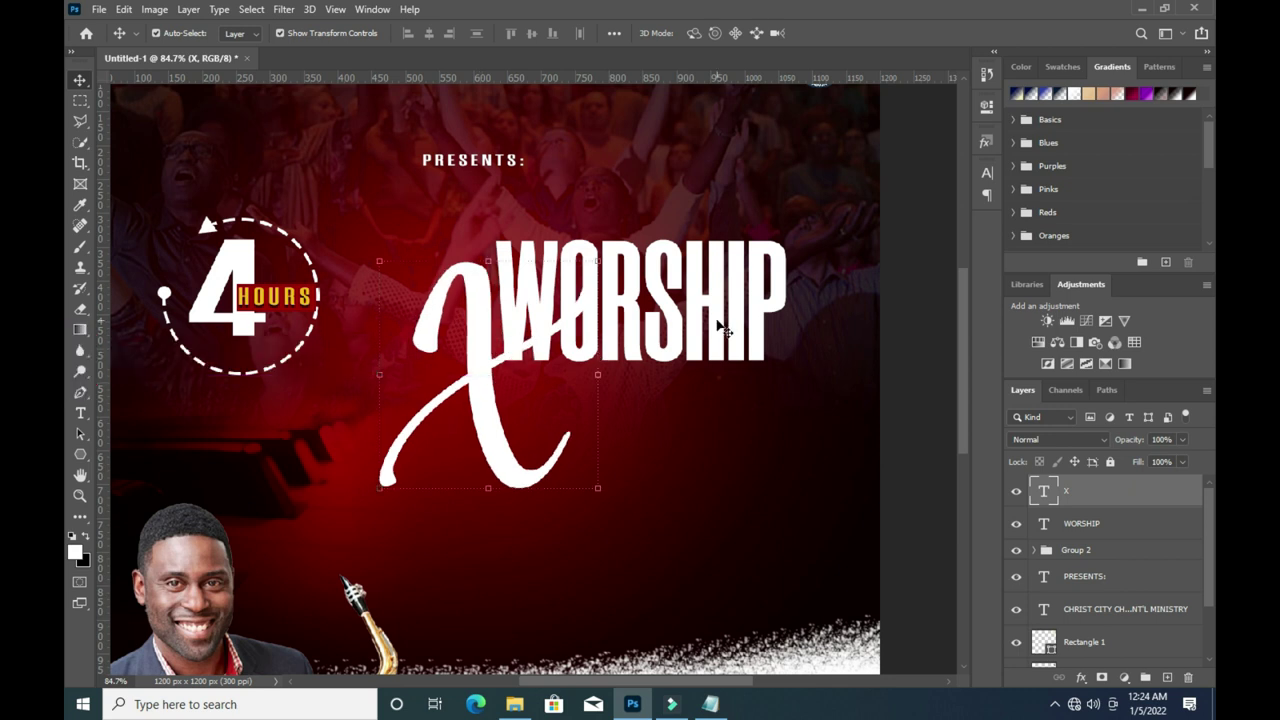
# Copy PERIENCE from the Notepad flyer notes via the right-click menu, then minimize Notepad.
pyautogui.click(712, 703)
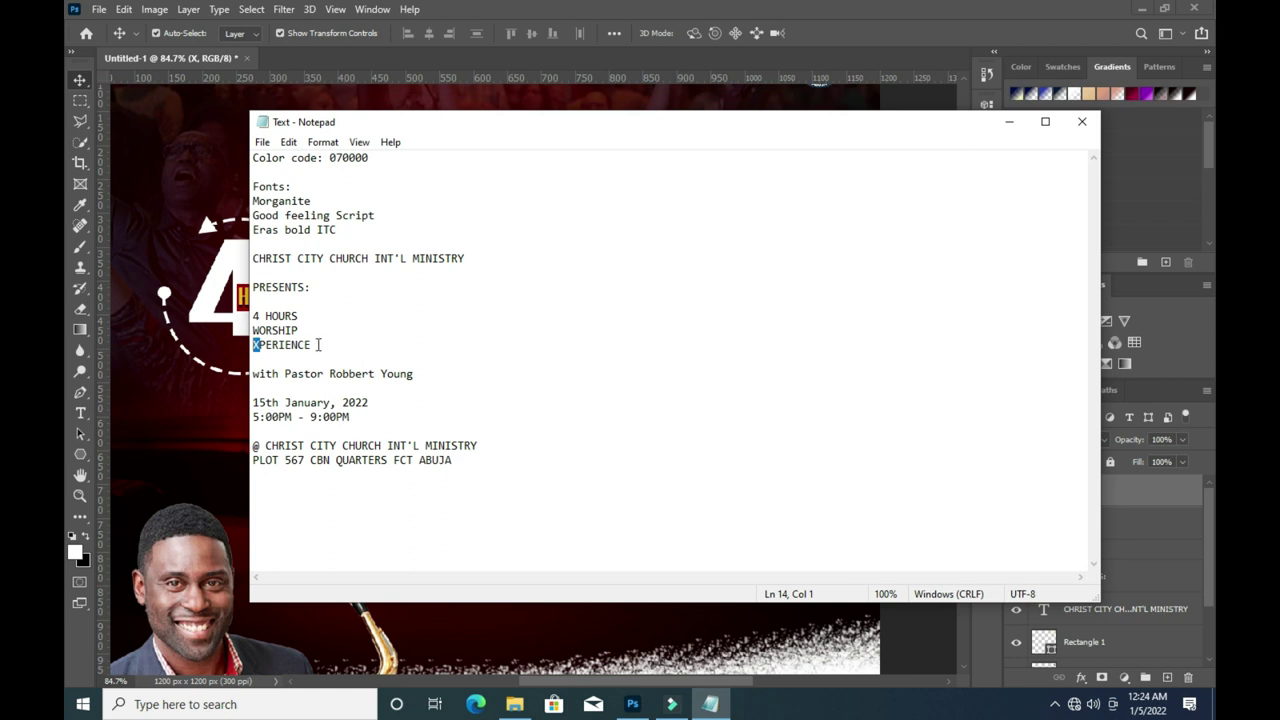
pyautogui.moveTo(318, 344); pyautogui.dragTo(260, 344)
pyautogui.rightClick(285, 347)
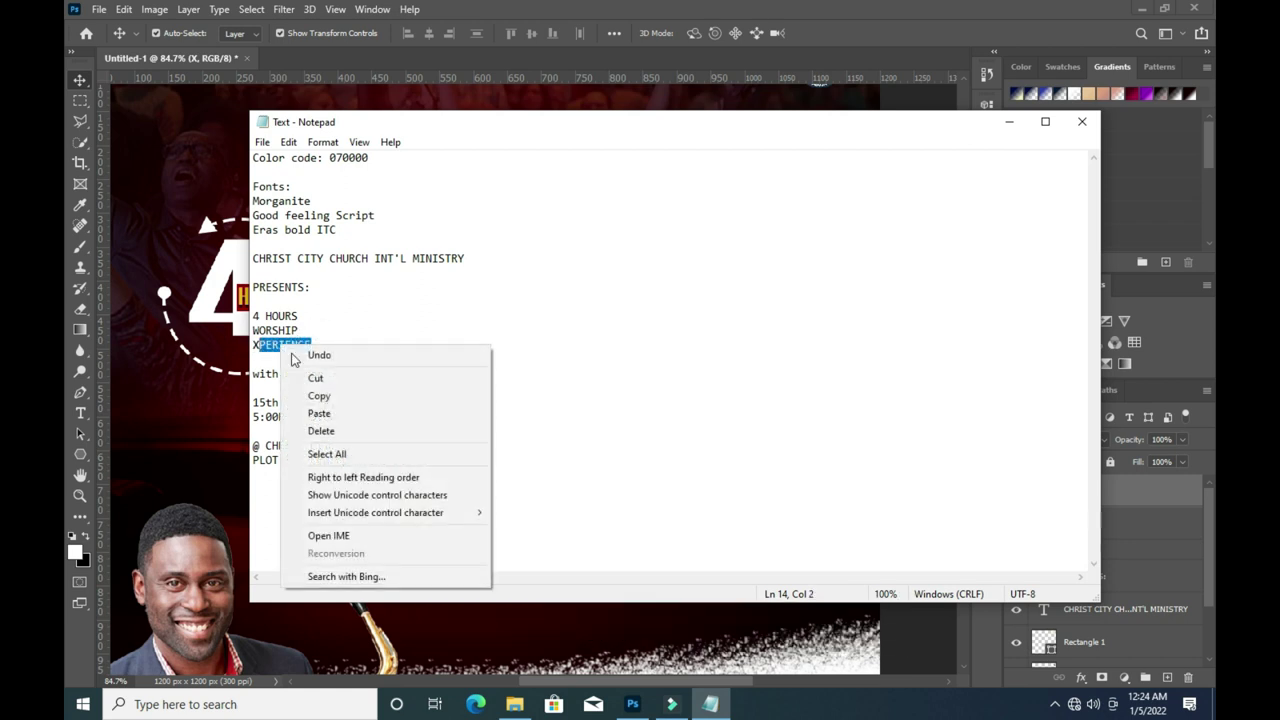
pyautogui.click(330, 396)
pyautogui.click(1009, 122)
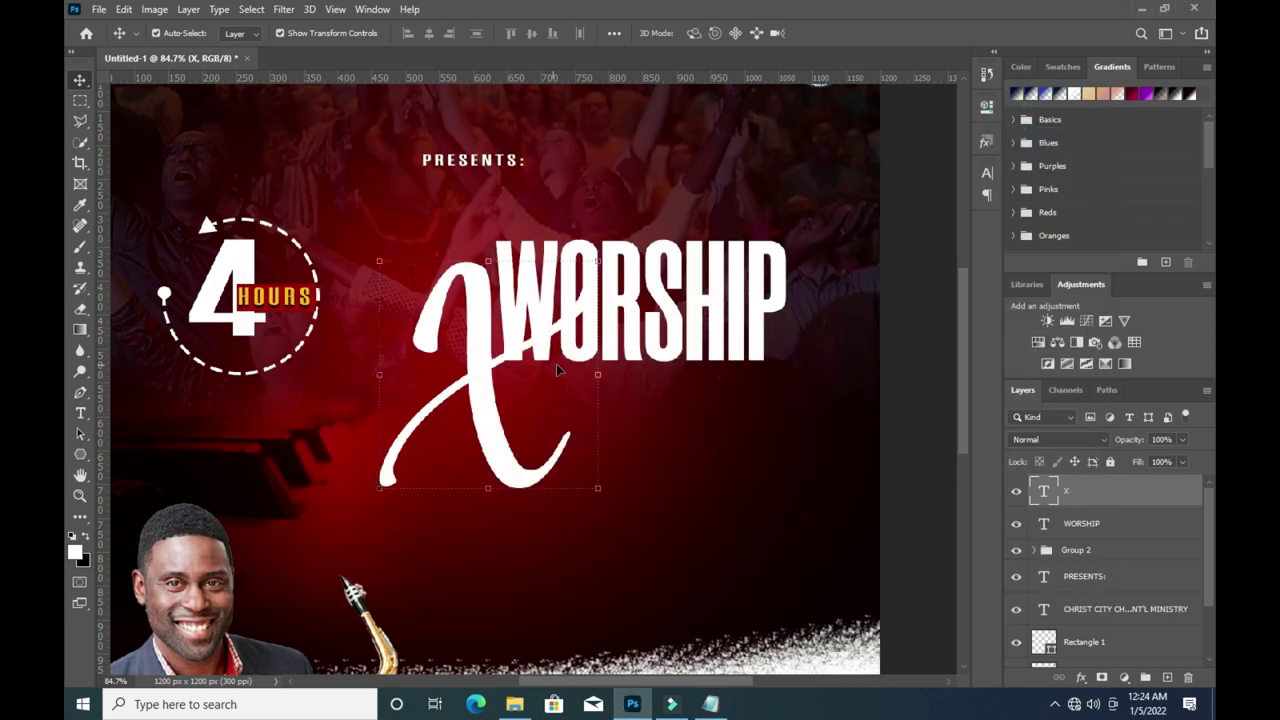
# Paste PERIENCE as a new text layer and set it in Eras Bold ITC.
pyautogui.scroll(-1, 657, 283)
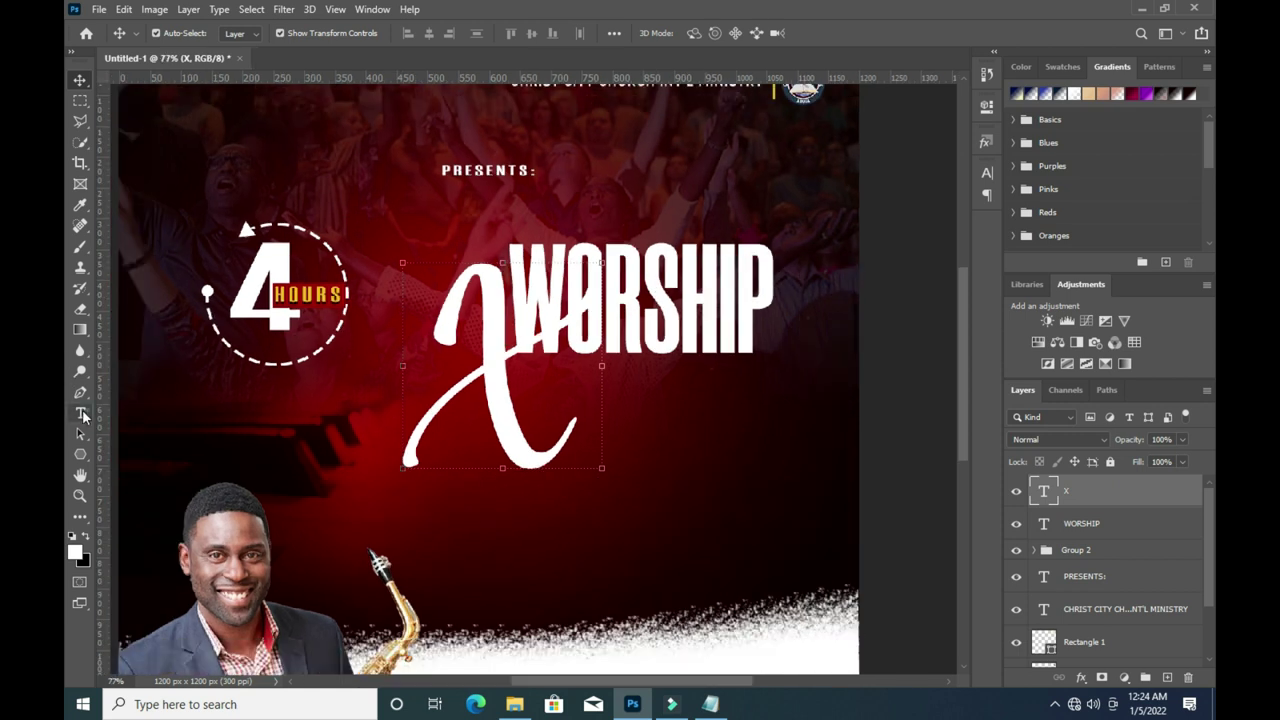
pyautogui.click(80, 413)
pyautogui.click(443, 580)
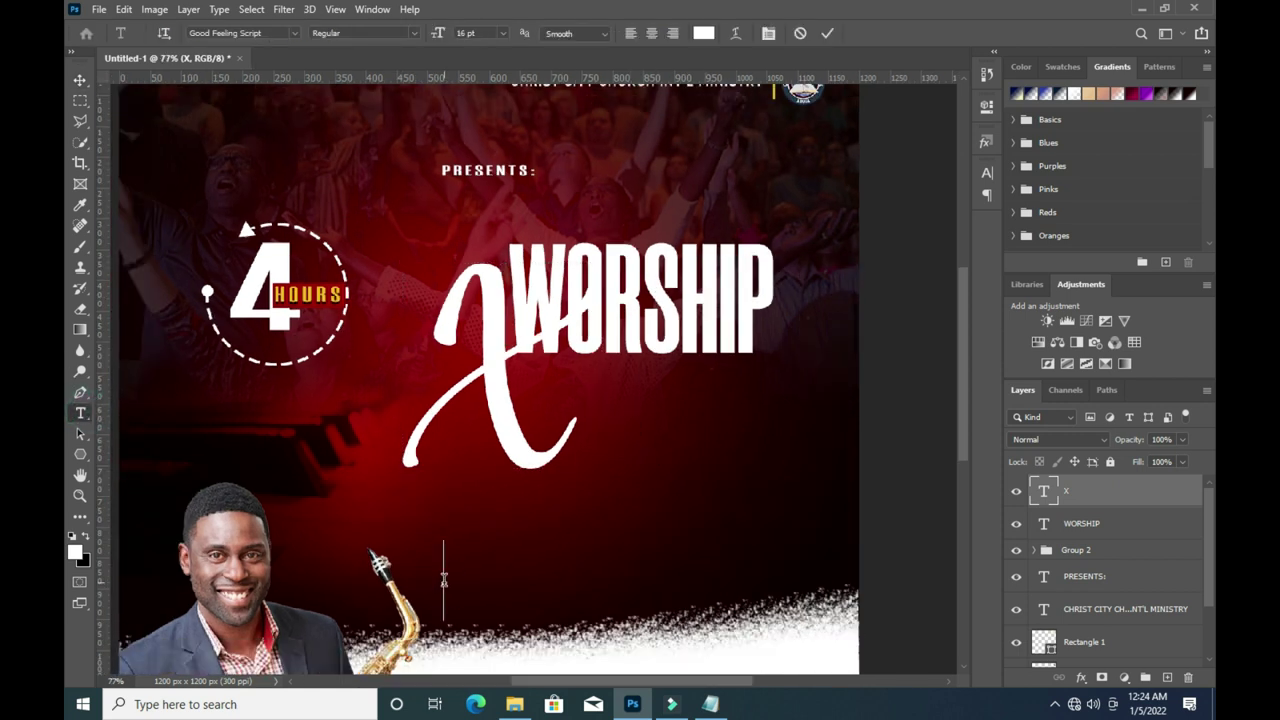
pyautogui.hotkey('ctrl', 'v')
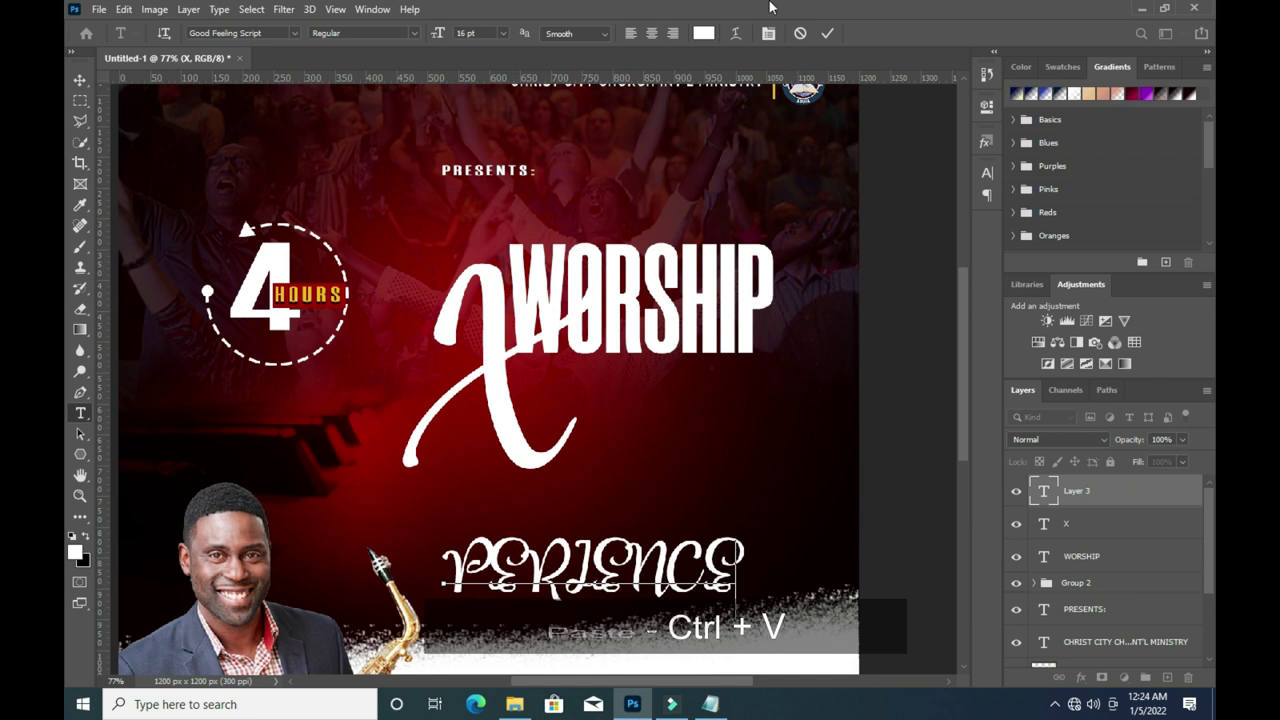
pyautogui.click(833, 34)
pyautogui.click(294, 33)
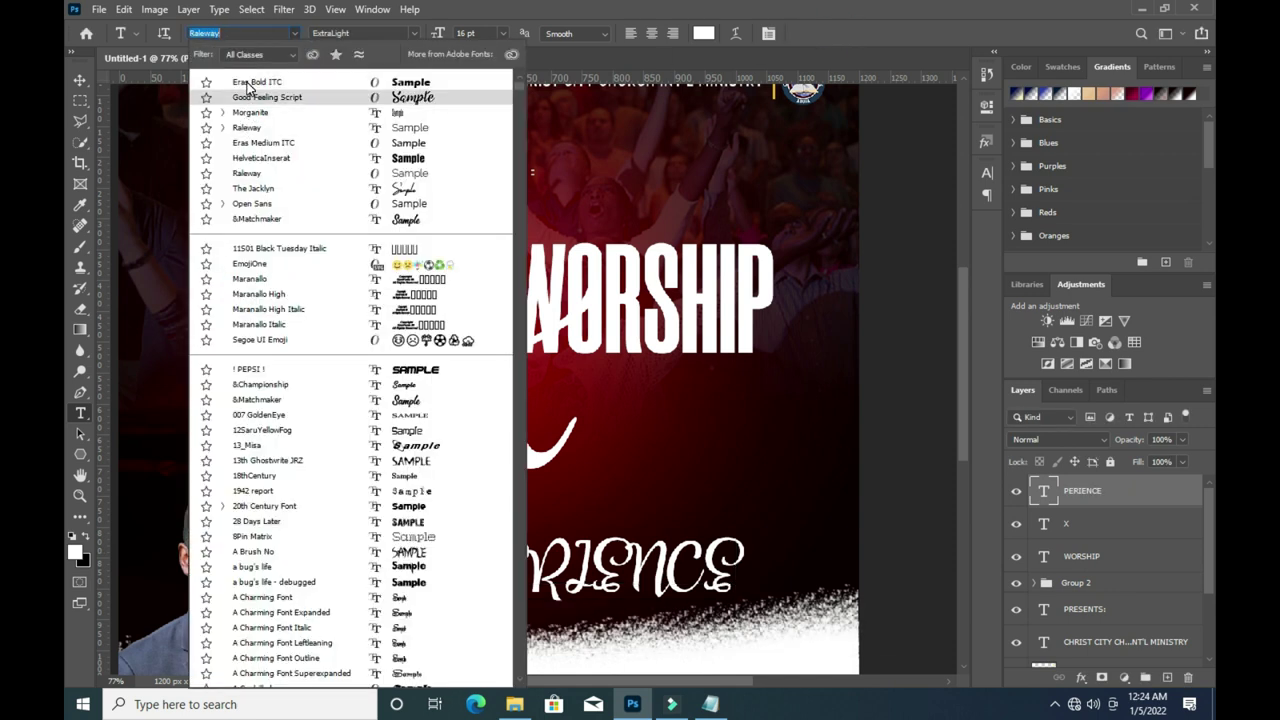
pyautogui.click(254, 85)
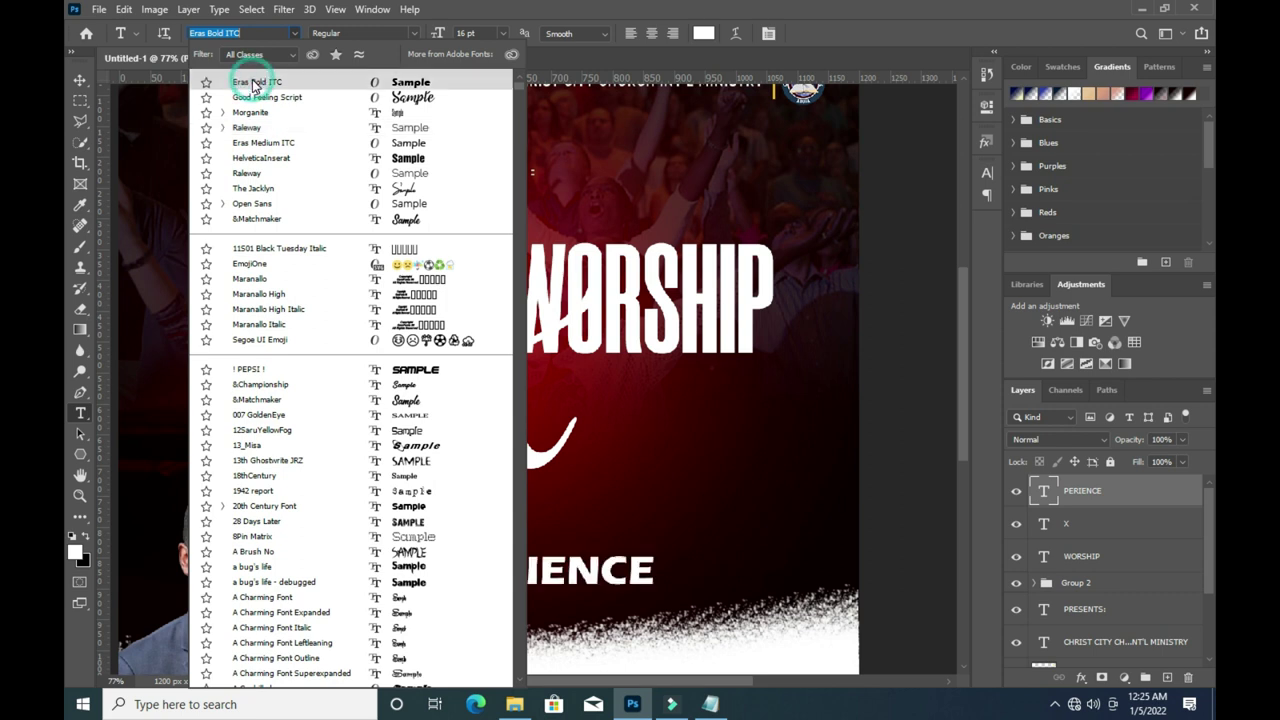
# Move PERIENCE just under WORSHIP and scale it up to 125.71%.
pyautogui.click(80, 80)
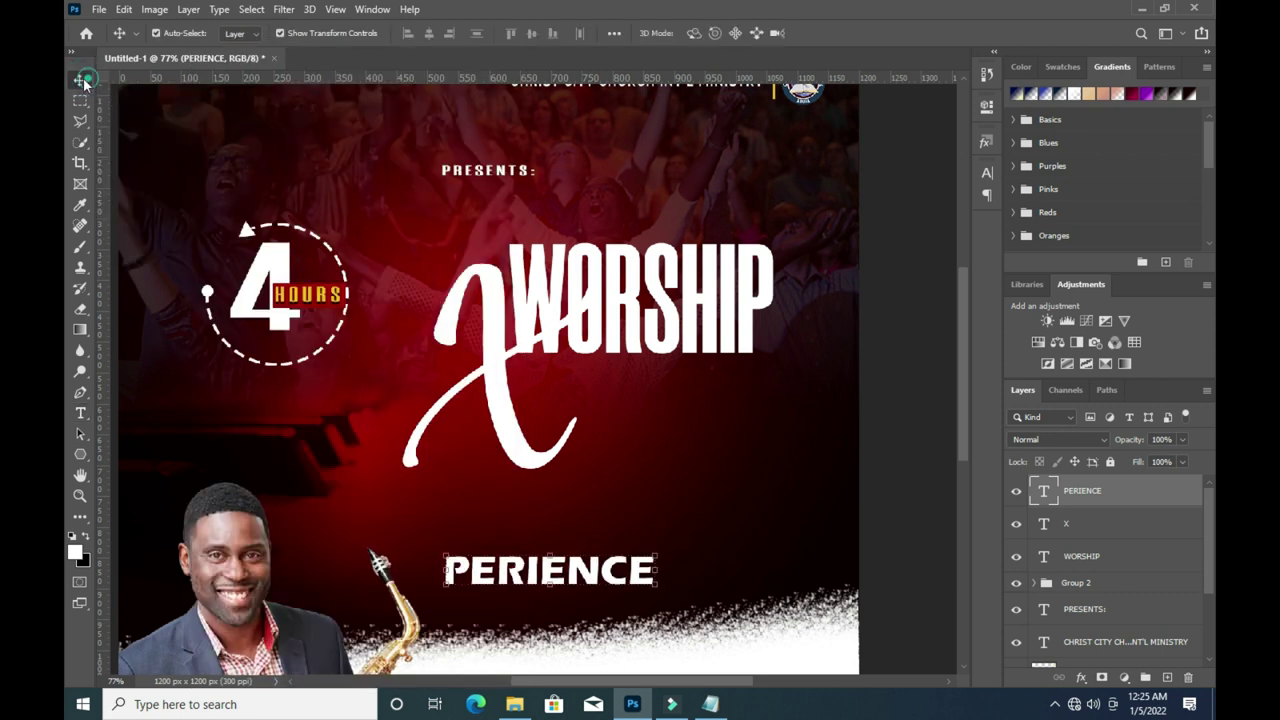
pyautogui.moveTo(551, 572); pyautogui.dragTo(618, 378)
pyautogui.moveTo(719, 392); pyautogui.dragTo(775, 419)
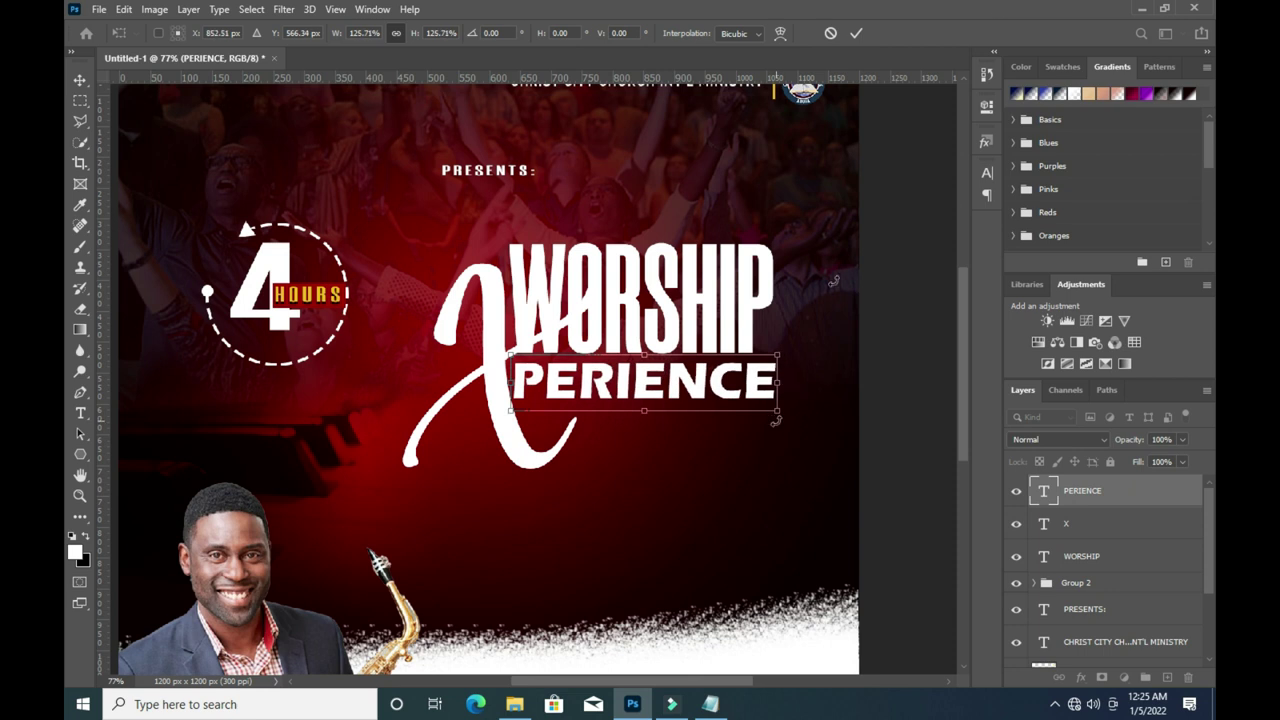
pyautogui.press('Return')
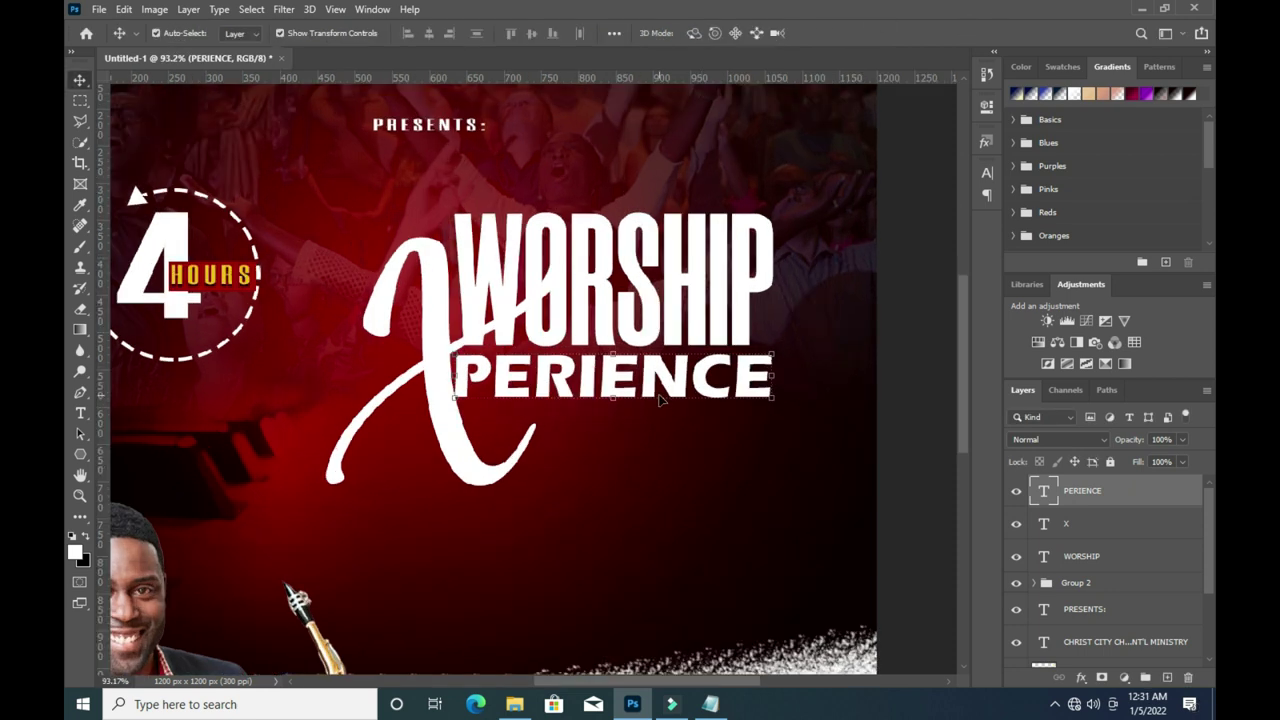
pyautogui.press('Up')
pyautogui.press('Up')
pyautogui.press('Up')
pyautogui.press('Up')
pyautogui.press('Up')
# Add a Gradient Overlay to the script X layer and open its gradient editor.
pyautogui.click(908, 382)
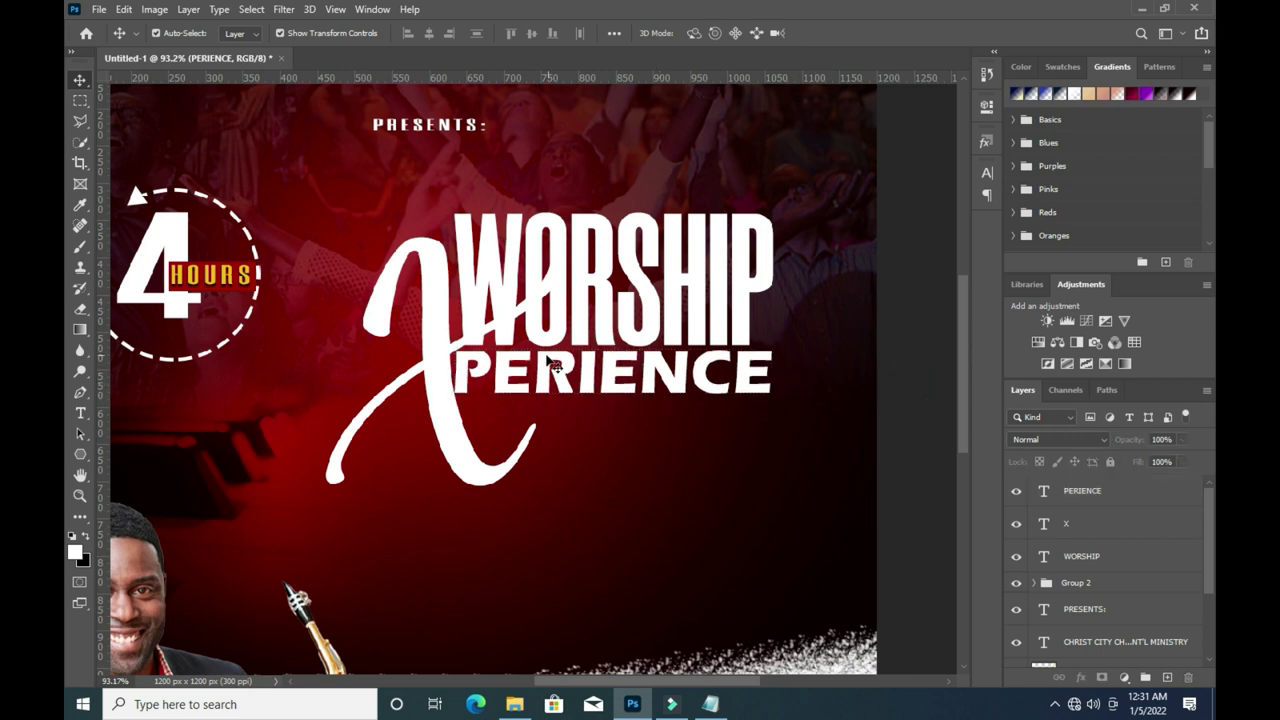
pyautogui.click(436, 360)
pyautogui.click(1080, 677)
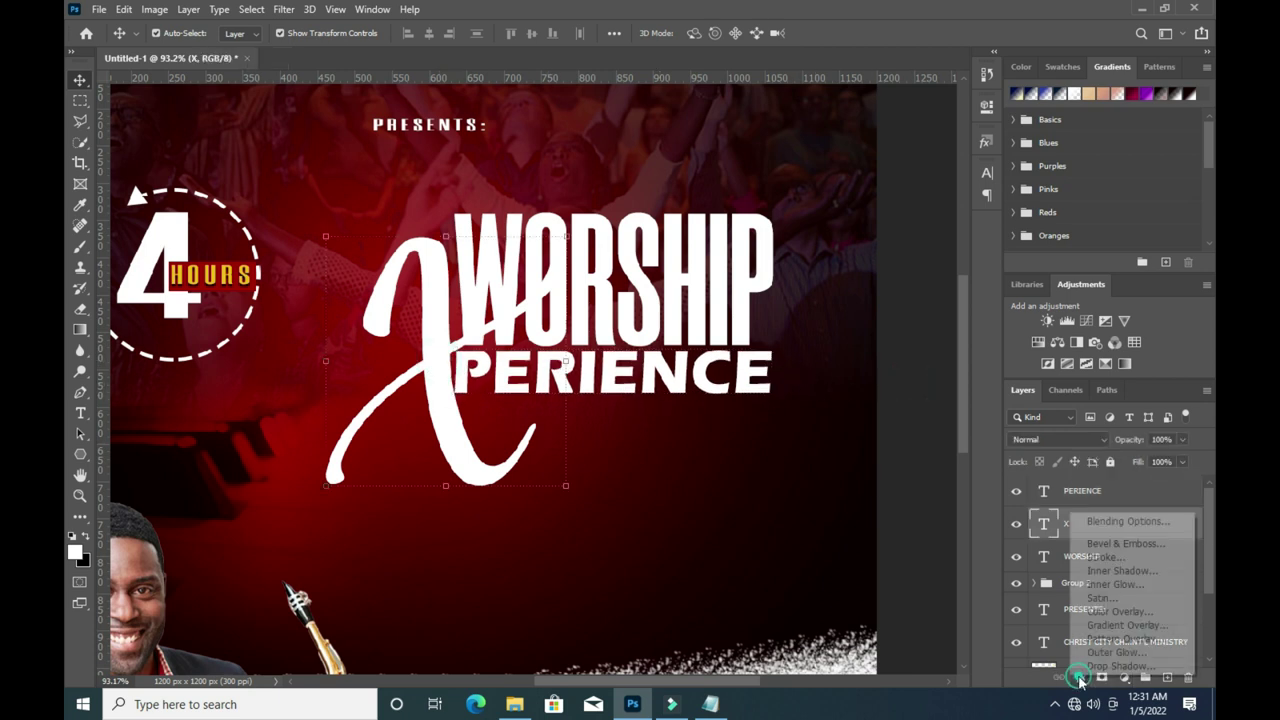
pyautogui.click(1122, 625)
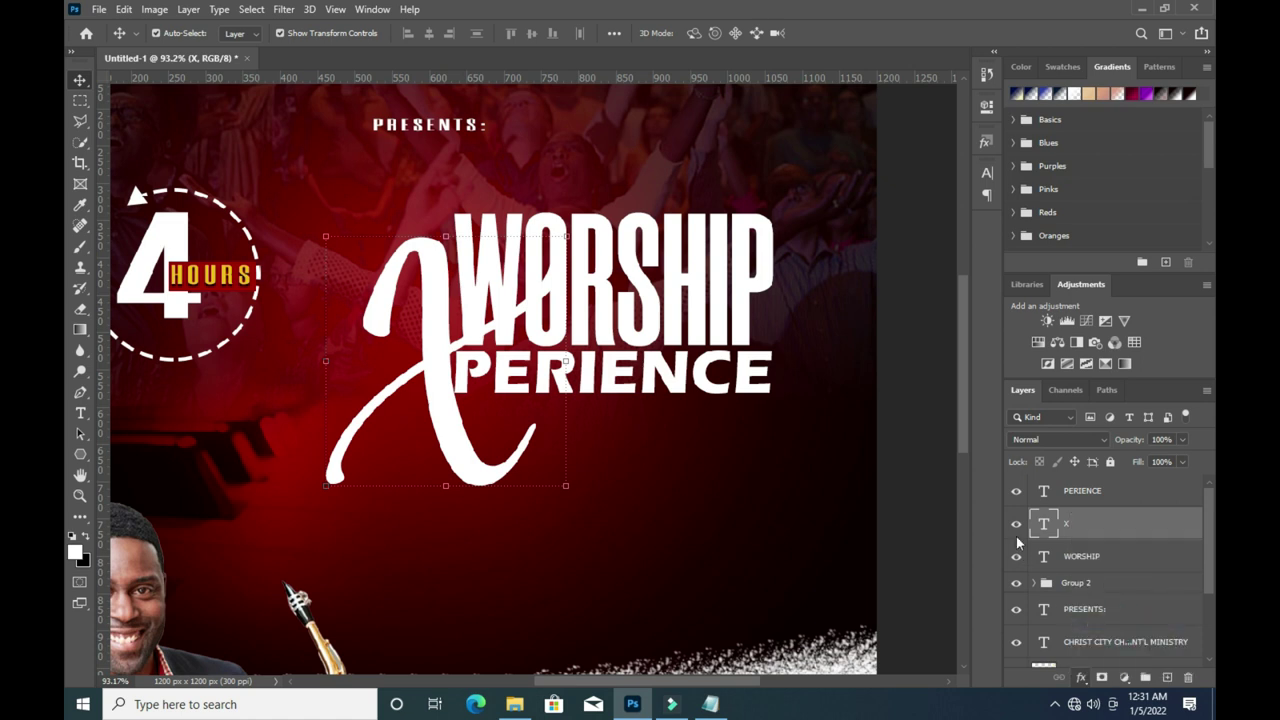
pyautogui.moveTo(831, 116); pyautogui.dragTo(886, 128)
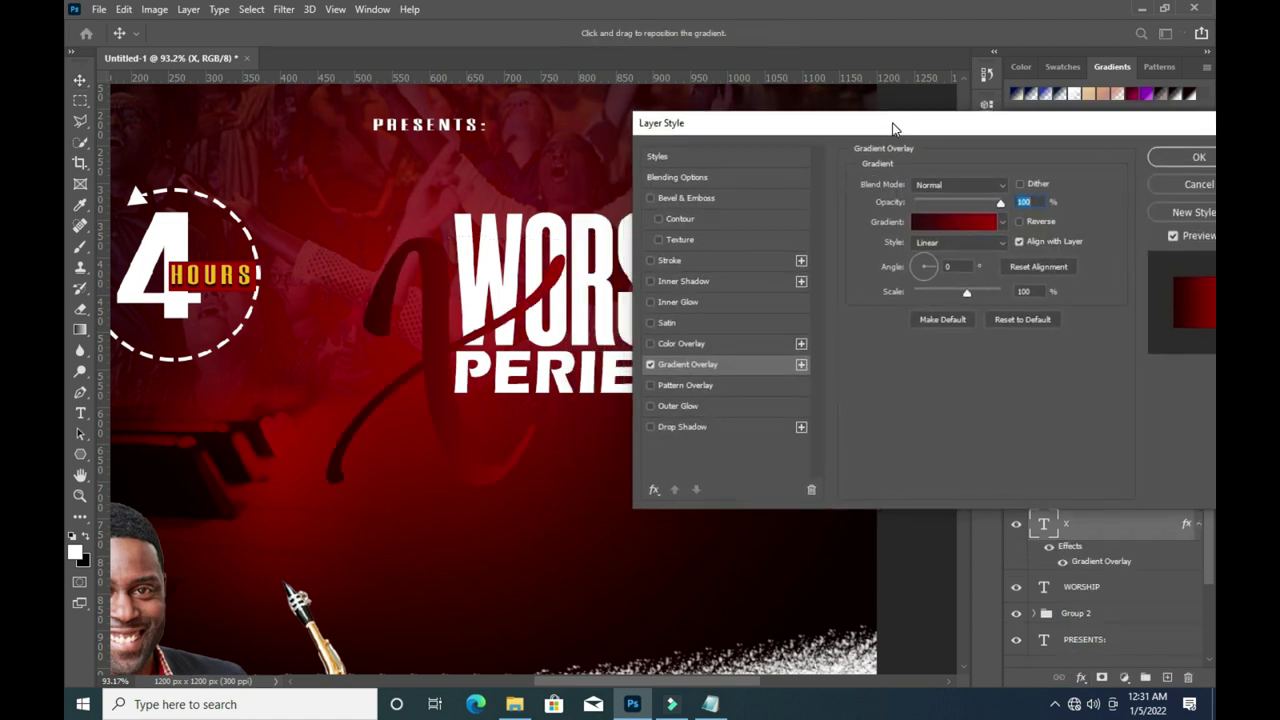
pyautogui.click(931, 233)
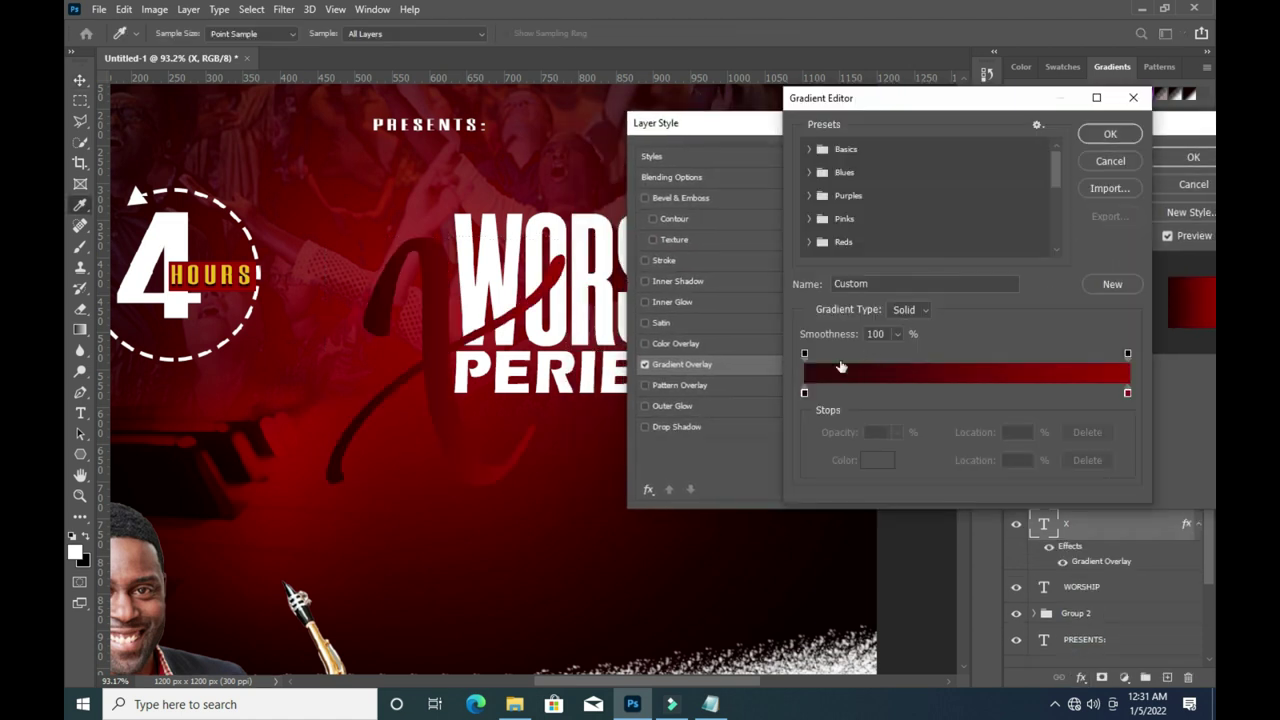
pyautogui.click(804, 393)
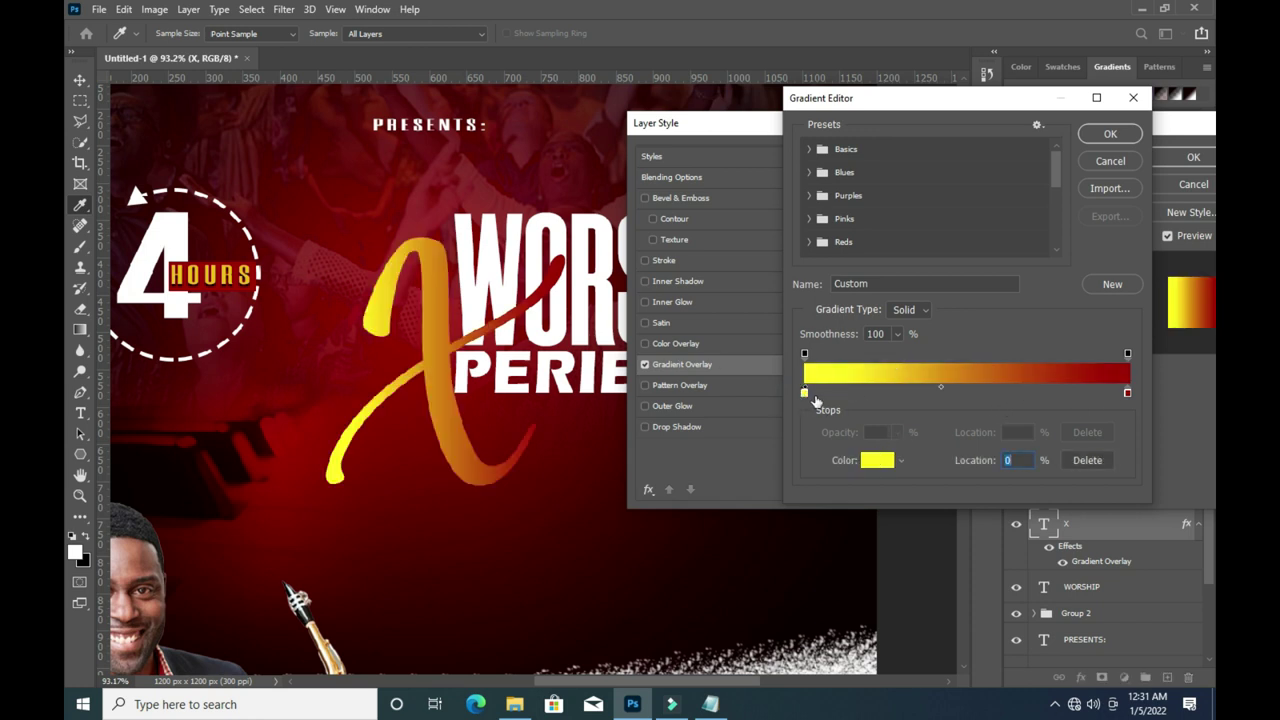
pyautogui.click(1065, 373)
# Set the gradient's end stop to bright yellow.
pyautogui.click(1128, 394)
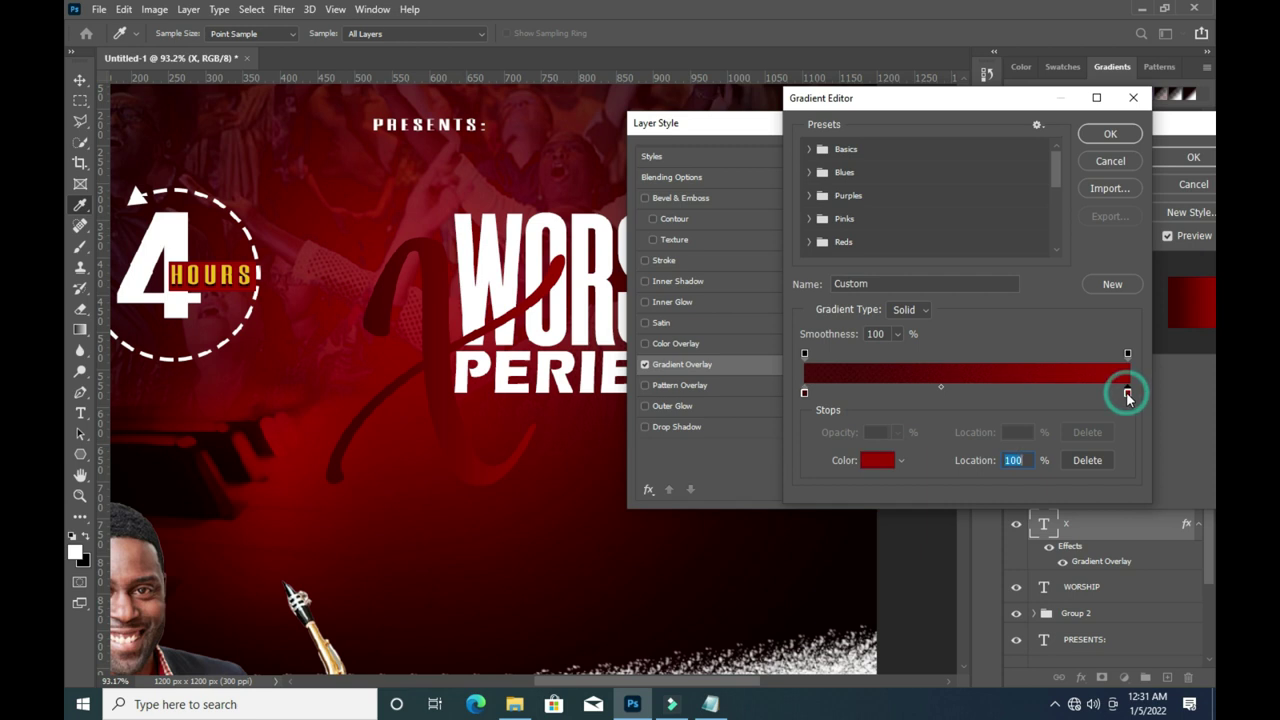
pyautogui.click(878, 460)
pyautogui.click(1010, 366)
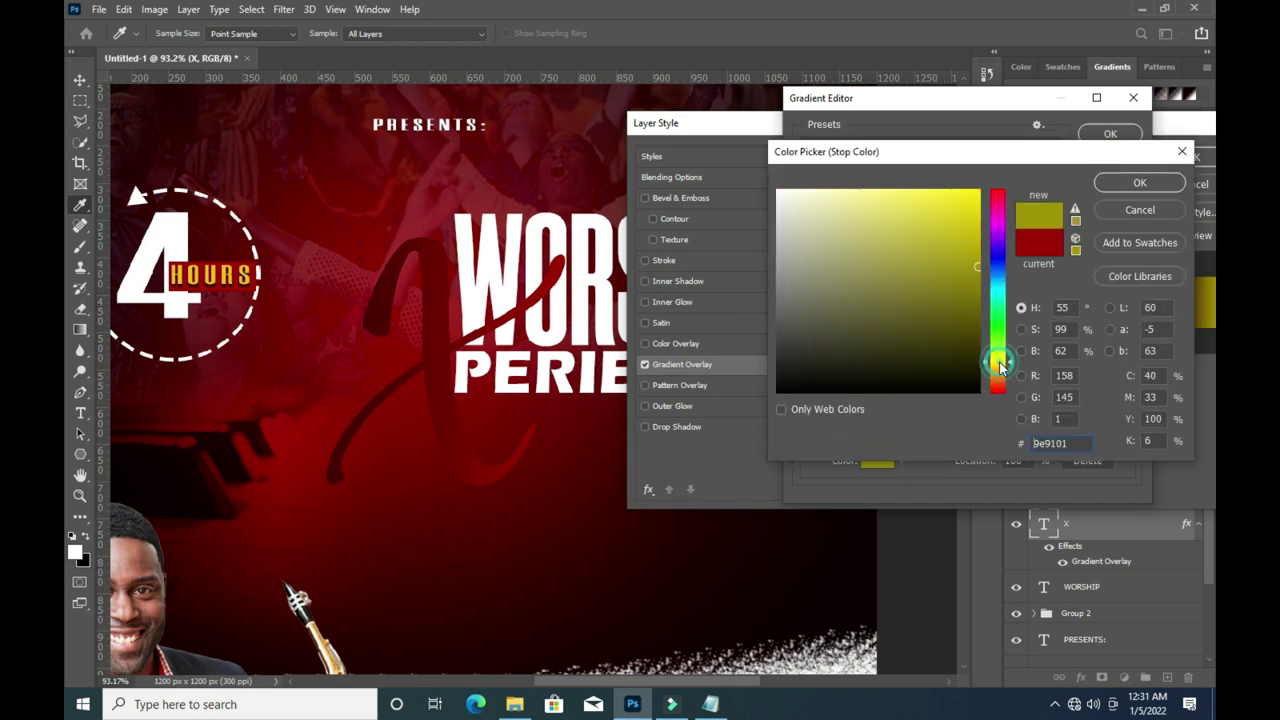
pyautogui.moveTo(970, 320); pyautogui.dragTo(926, 195)
pyautogui.moveTo(992, 377)
pyautogui.mouseDown()
pyautogui.moveTo(990, 363)
pyautogui.moveTo(1008, 360)
pyautogui.mouseUp()
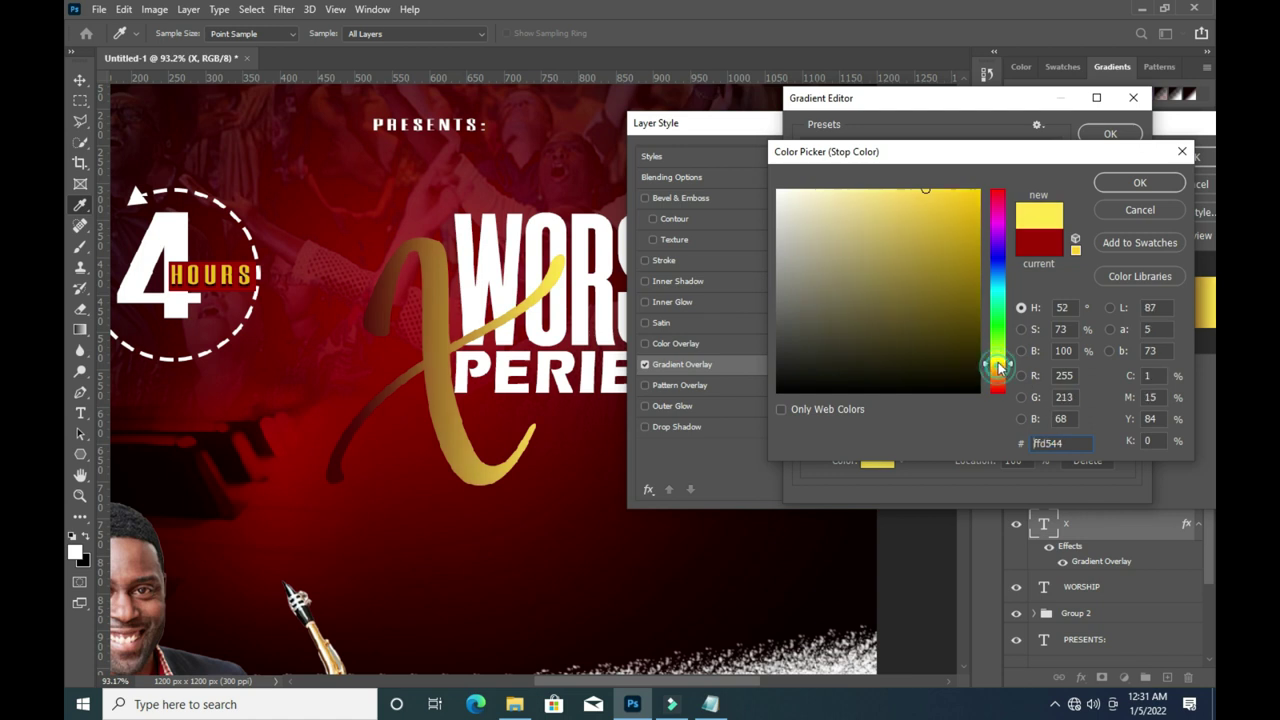
pyautogui.moveTo(935, 196); pyautogui.dragTo(952, 186)
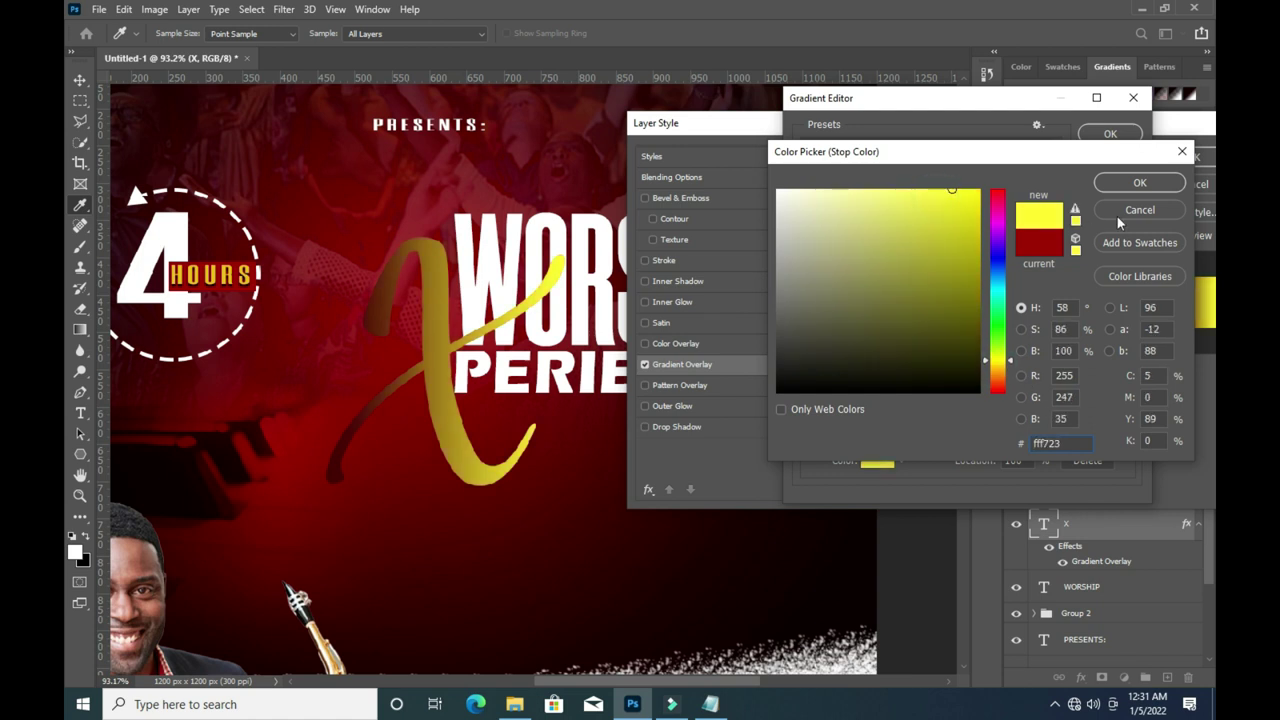
pyautogui.click(1150, 184)
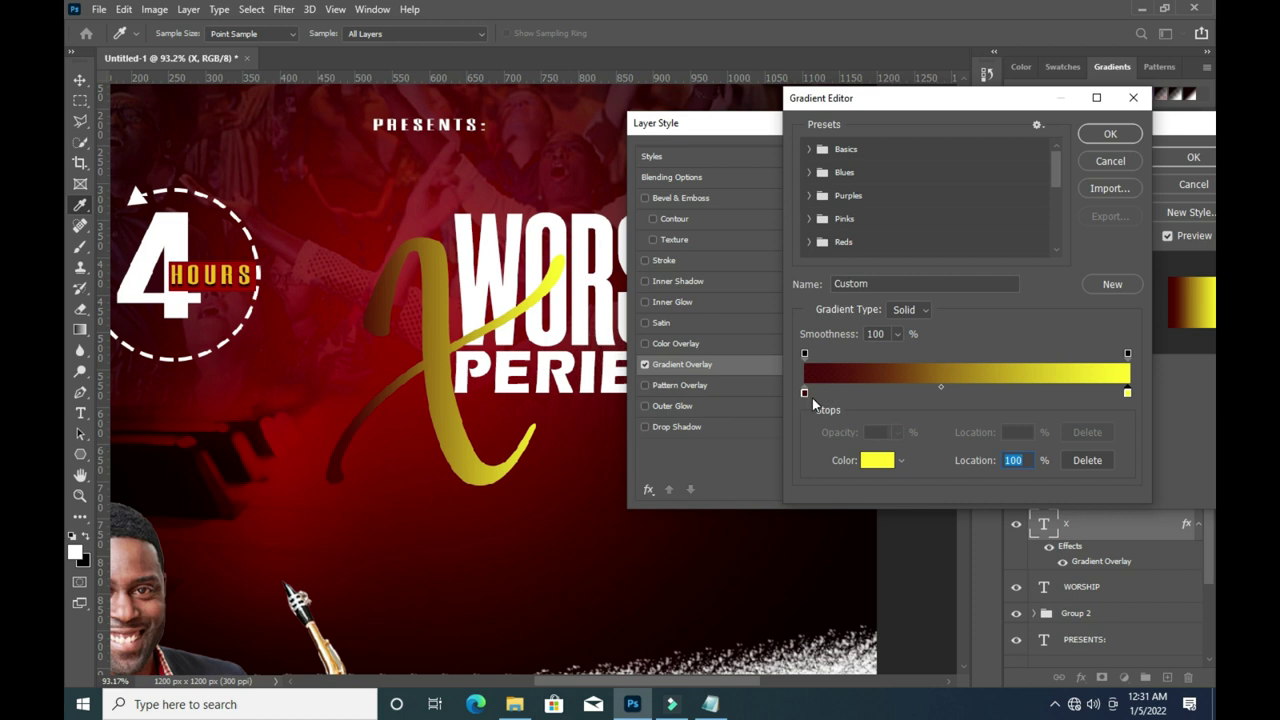
# Make the starting stop purple (9901a7), accept the gradient, and set its angle to 90°.
pyautogui.click(804, 393)
pyautogui.click(876, 462)
pyautogui.moveTo(996, 292); pyautogui.dragTo(998, 226)
pyautogui.click(978, 284)
pyautogui.moveTo(978, 284); pyautogui.dragTo(978, 260)
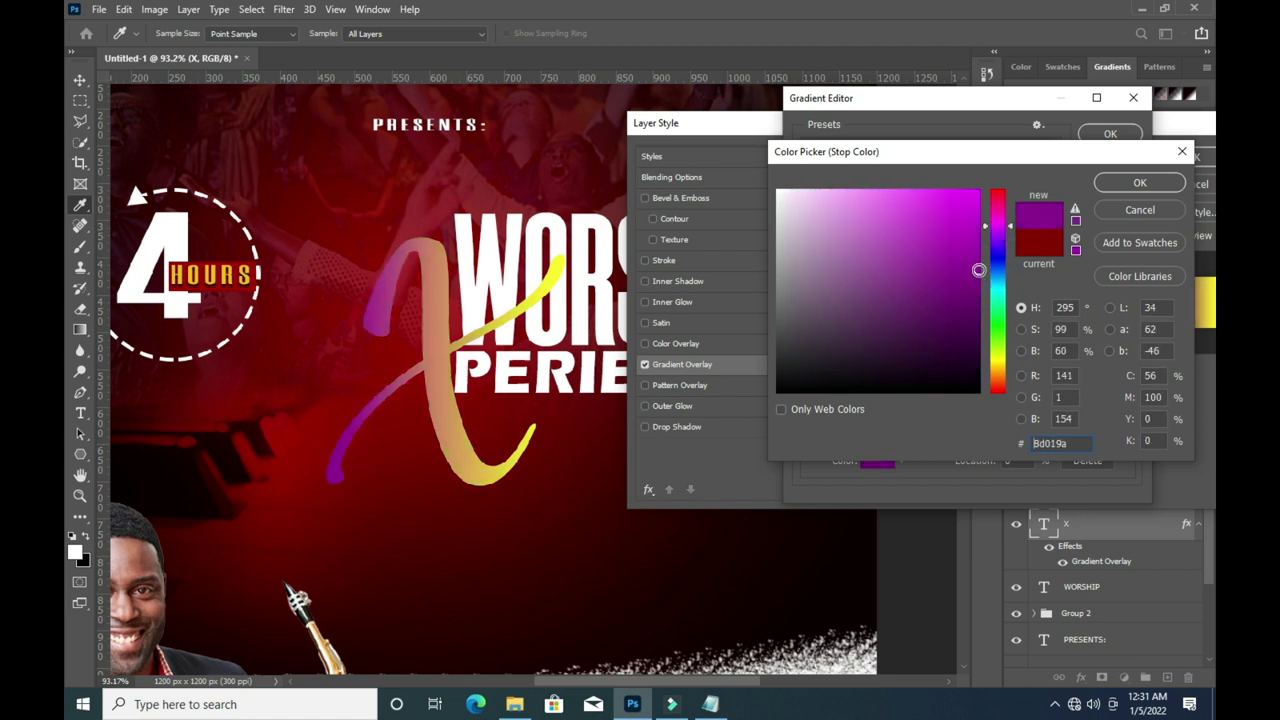
pyautogui.click(1126, 183)
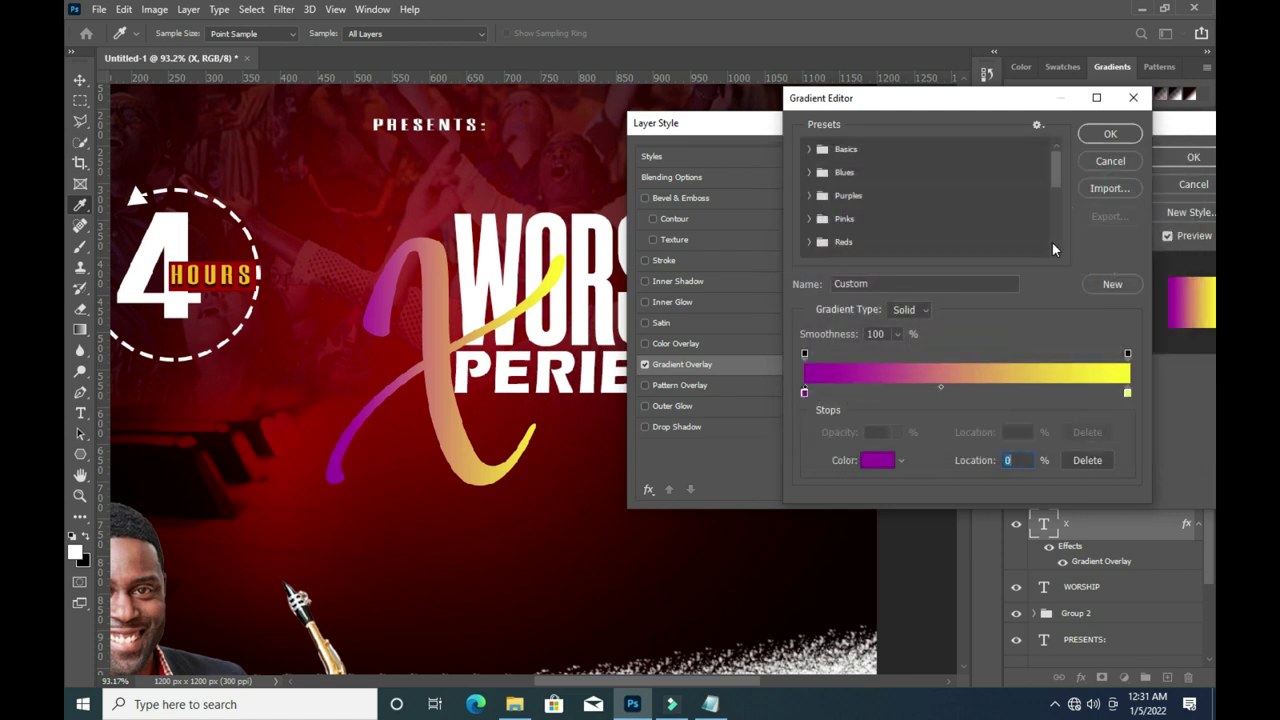
pyautogui.click(1110, 136)
pyautogui.click(918, 257)
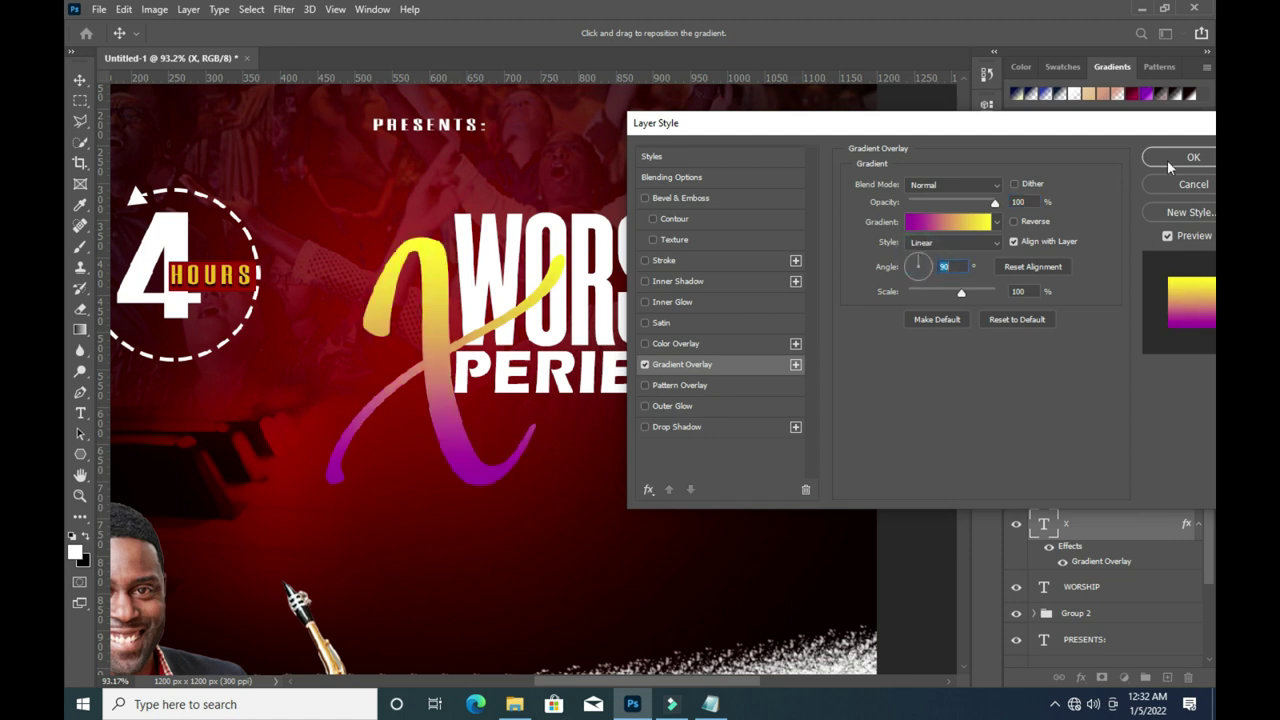
# Add a drop shadow to the X with a size of 9 px.
pyautogui.moveTo(1057, 141); pyautogui.dragTo(1014, 151)
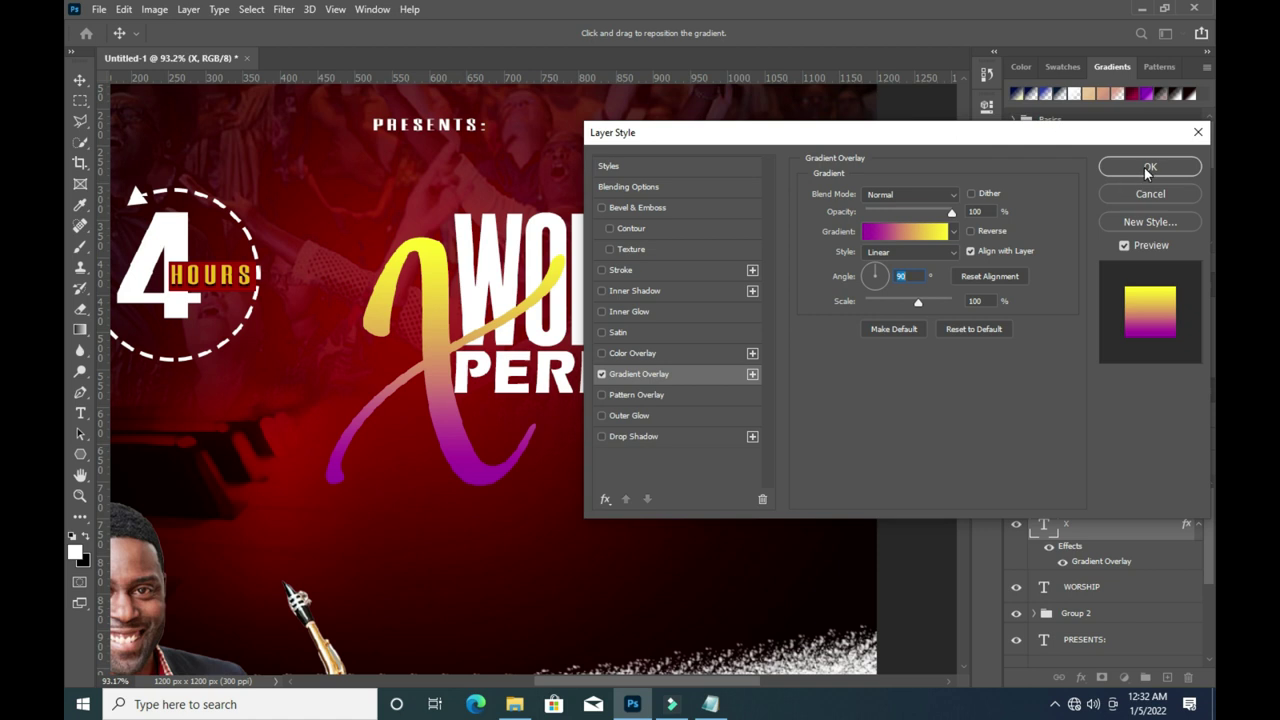
pyautogui.click(652, 438)
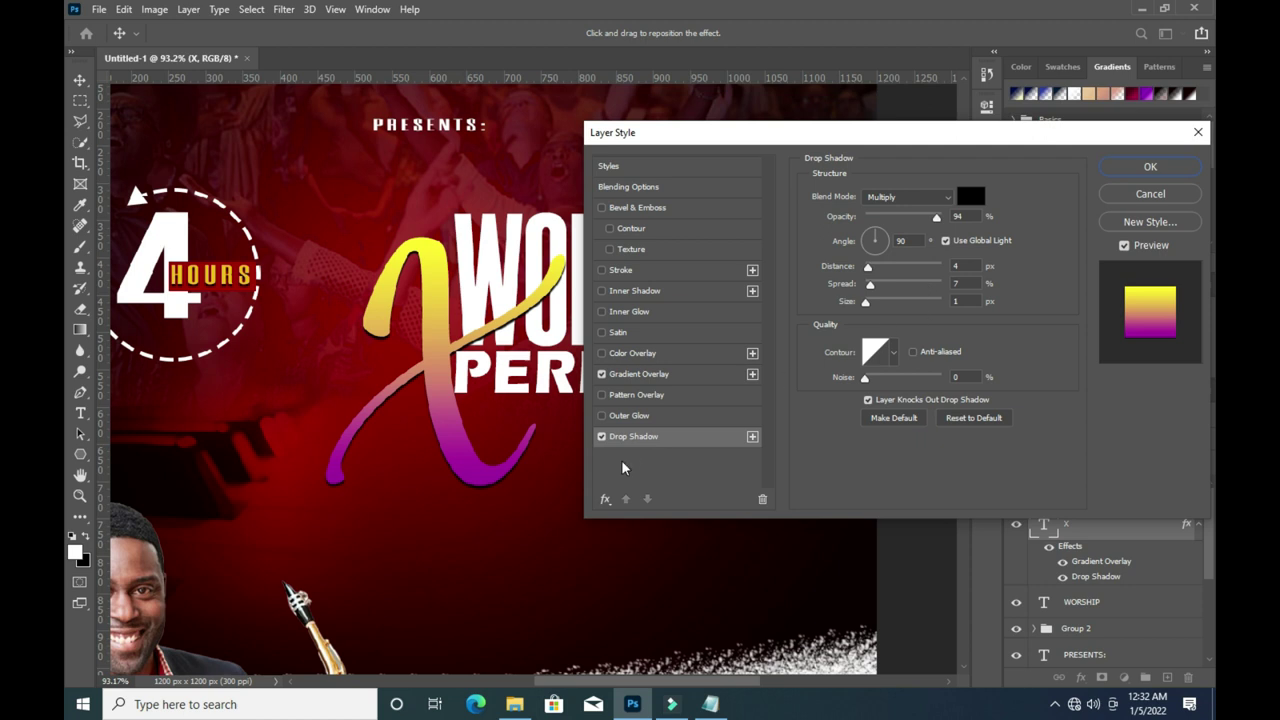
pyautogui.click(870, 303)
pyautogui.moveTo(872, 307); pyautogui.dragTo(875, 306)
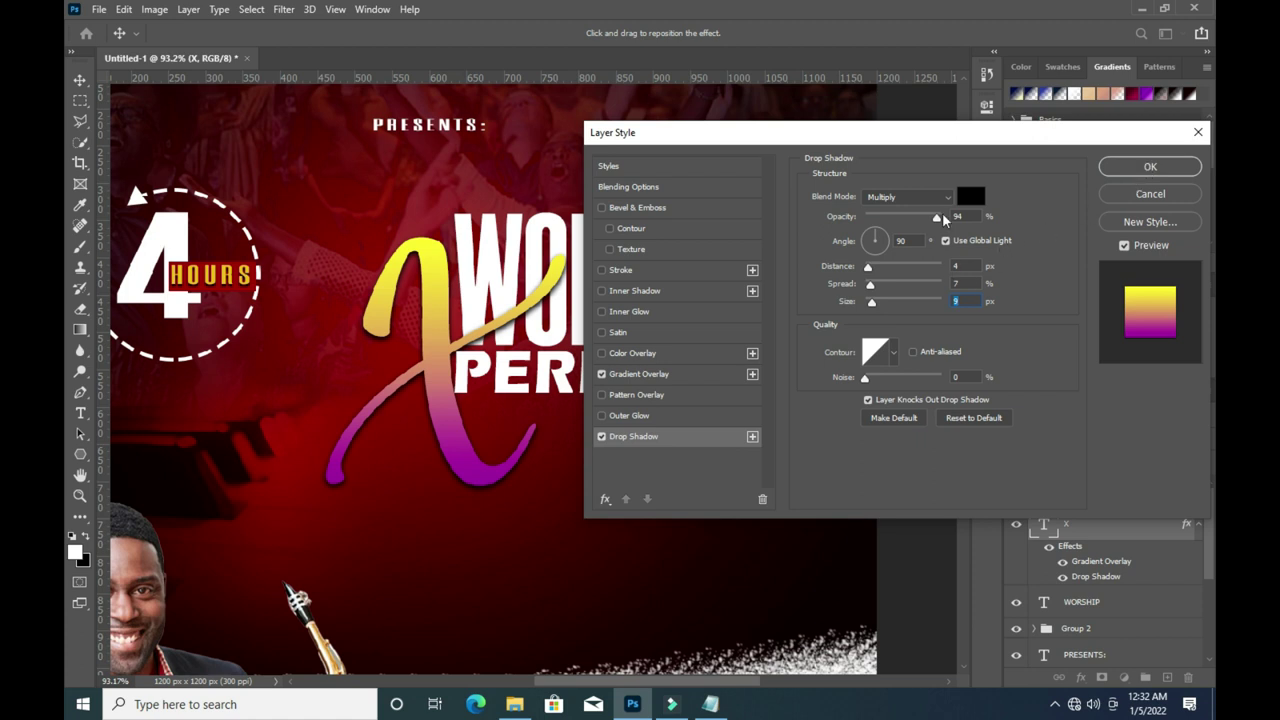
# Change the gradient's starting stop to red (bf0000) and accept the new gradient.
pyautogui.click(636, 376)
pyautogui.click(890, 233)
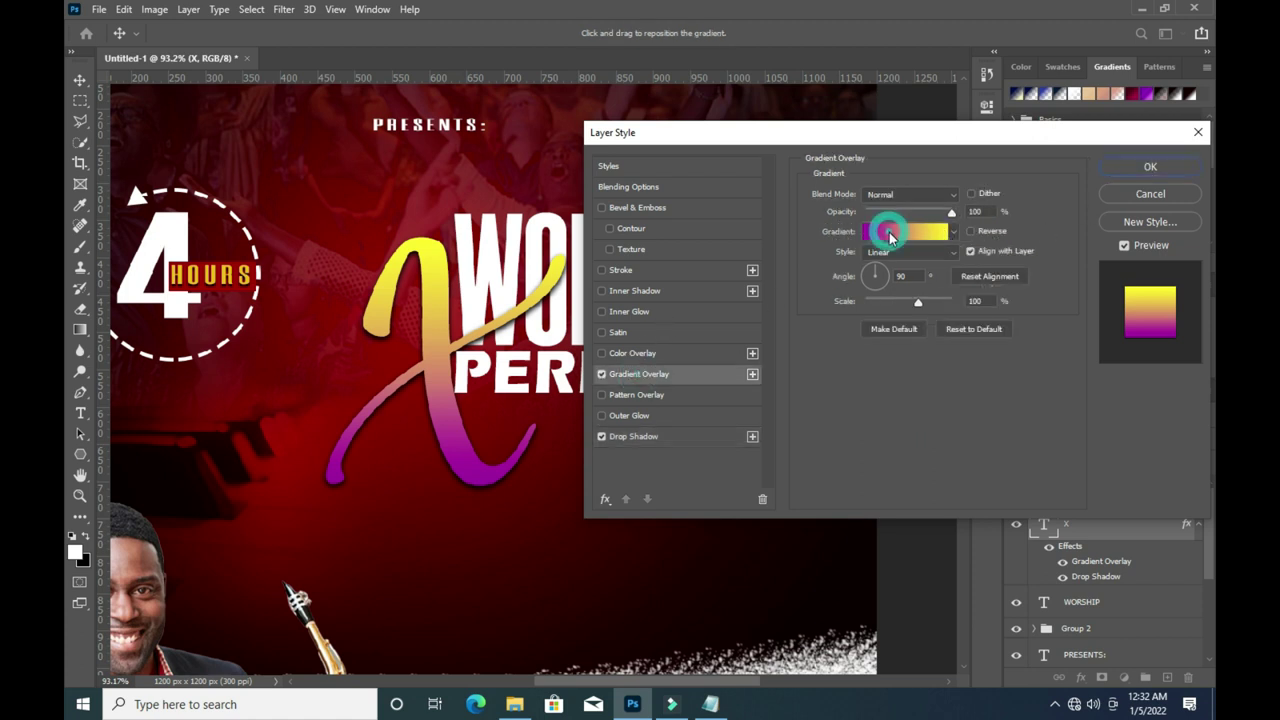
pyautogui.click(806, 395)
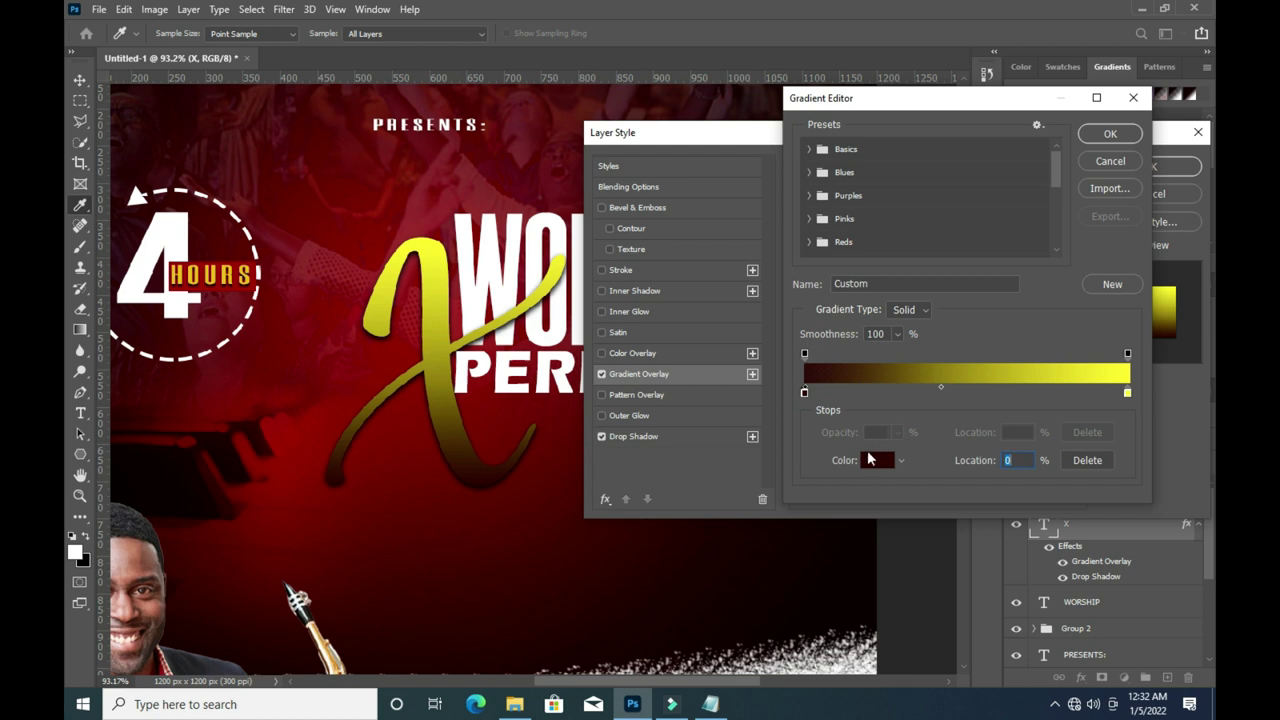
pyautogui.click(878, 461)
pyautogui.moveTo(977, 323); pyautogui.dragTo(979, 223)
pyautogui.click(1110, 185)
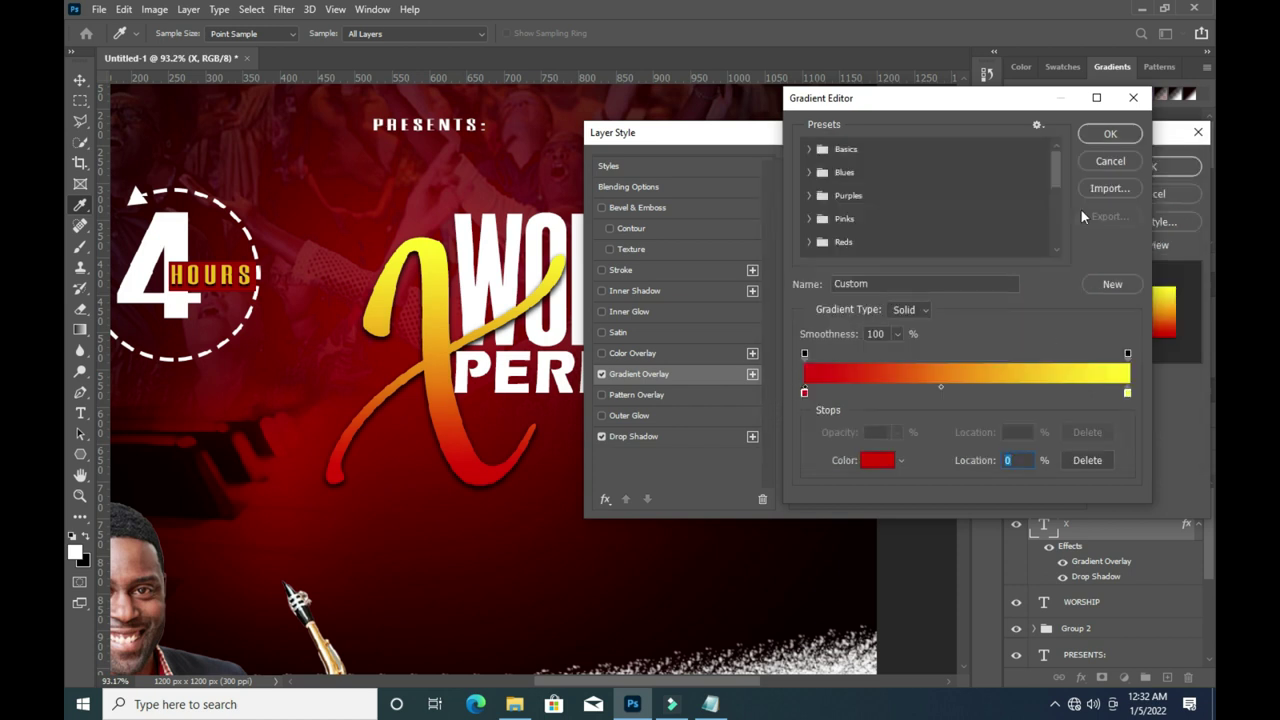
pyautogui.click(1110, 135)
# Close Layer Style, duplicate the WORSHIP layer, and hide the original.
pyautogui.click(1150, 166)
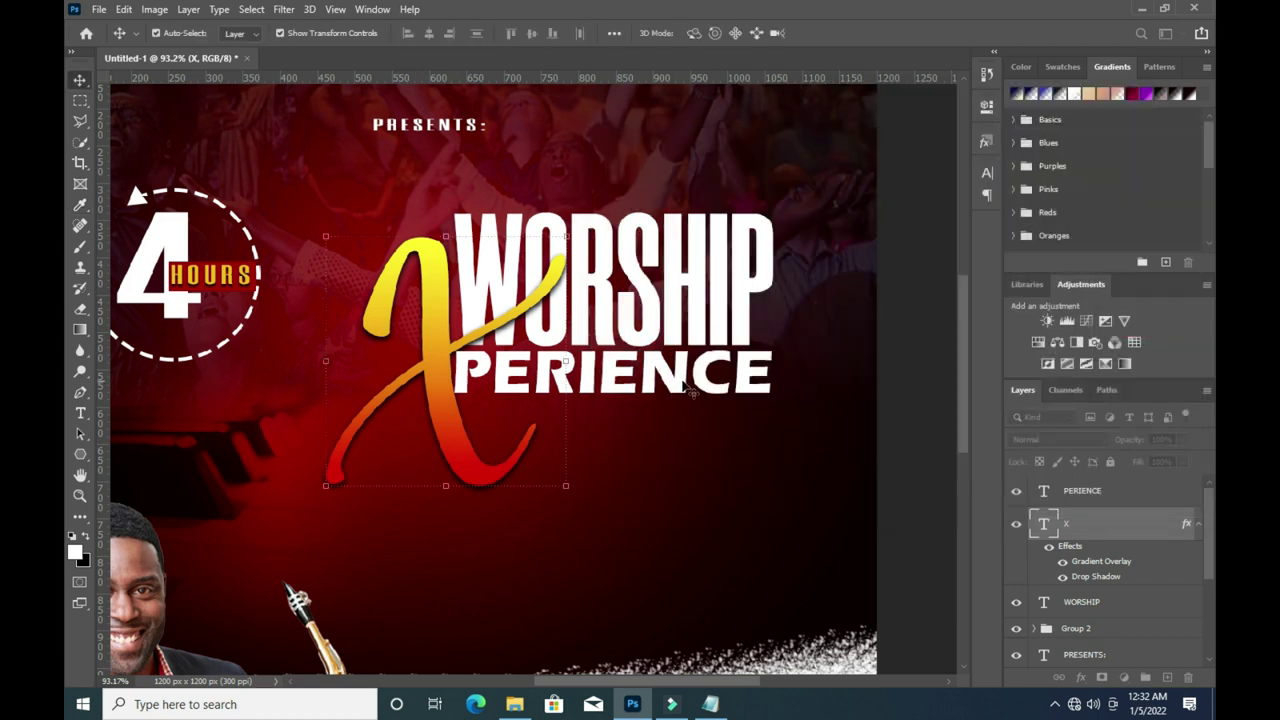
pyautogui.click(1197, 528)
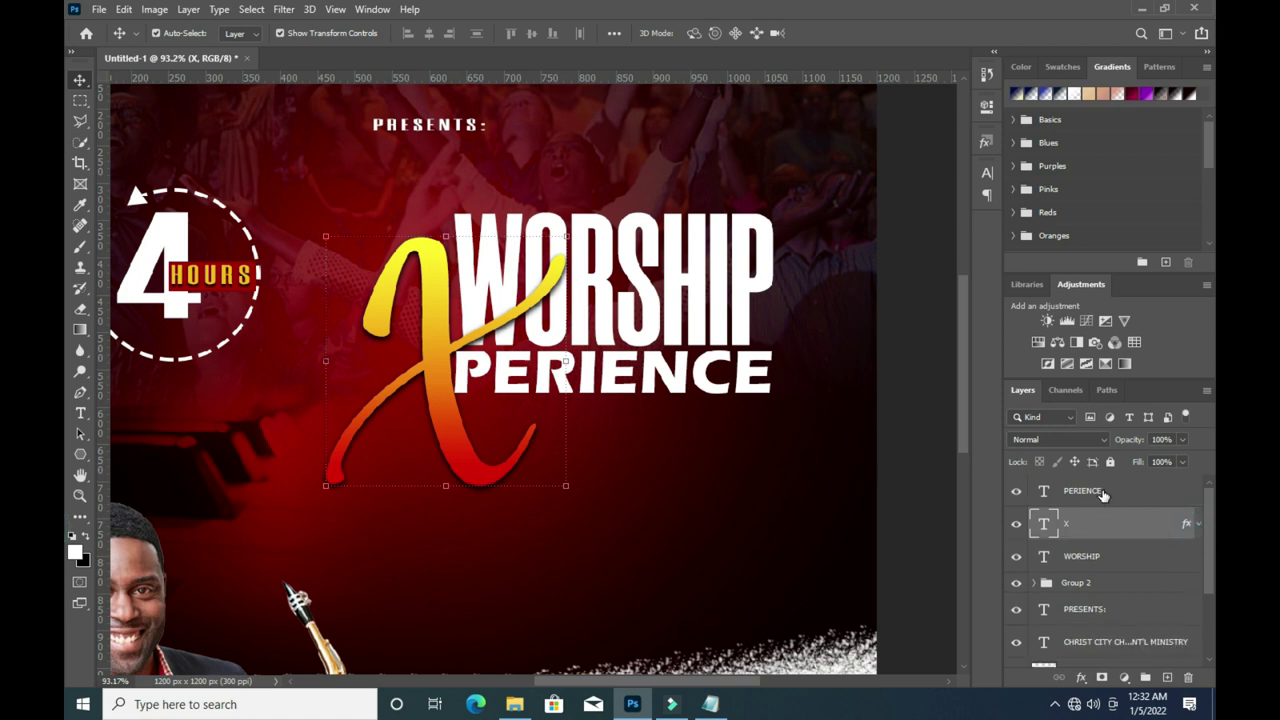
pyautogui.click(1112, 528)
pyautogui.click(1075, 560)
pyautogui.moveTo(1123, 560); pyautogui.dragTo(1167, 680)
pyautogui.click(1069, 565)
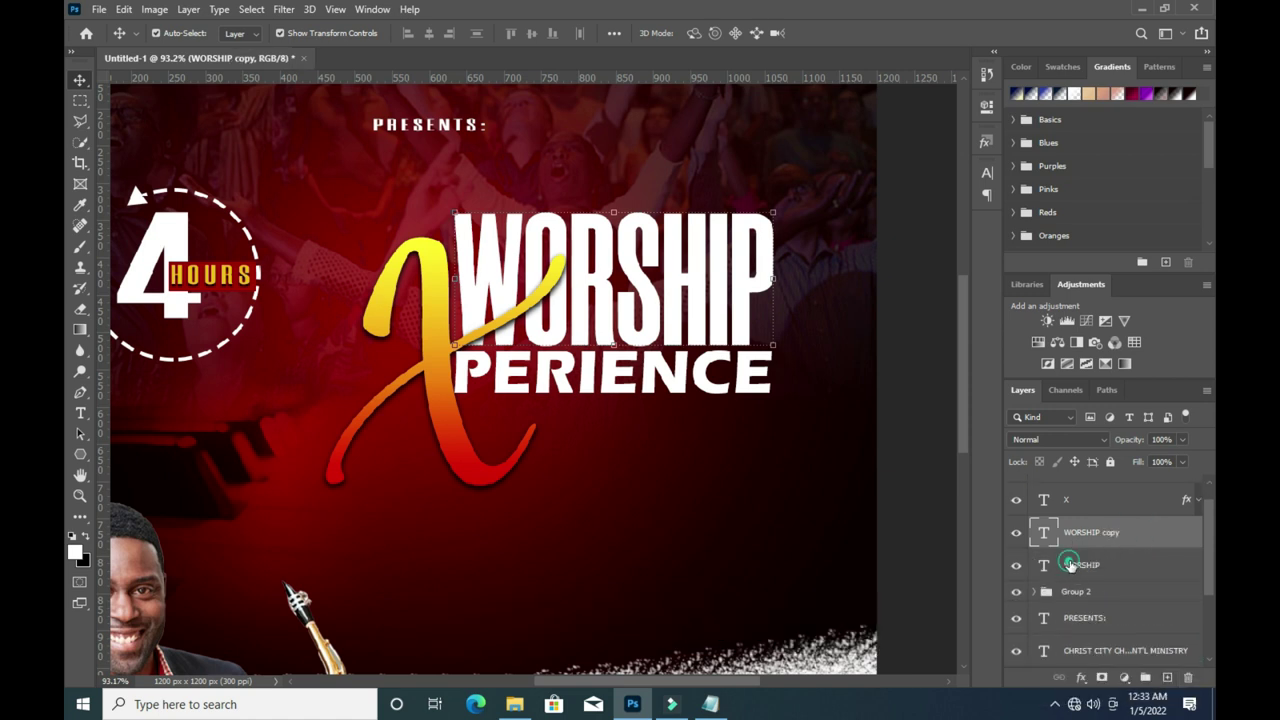
pyautogui.click(1016, 565)
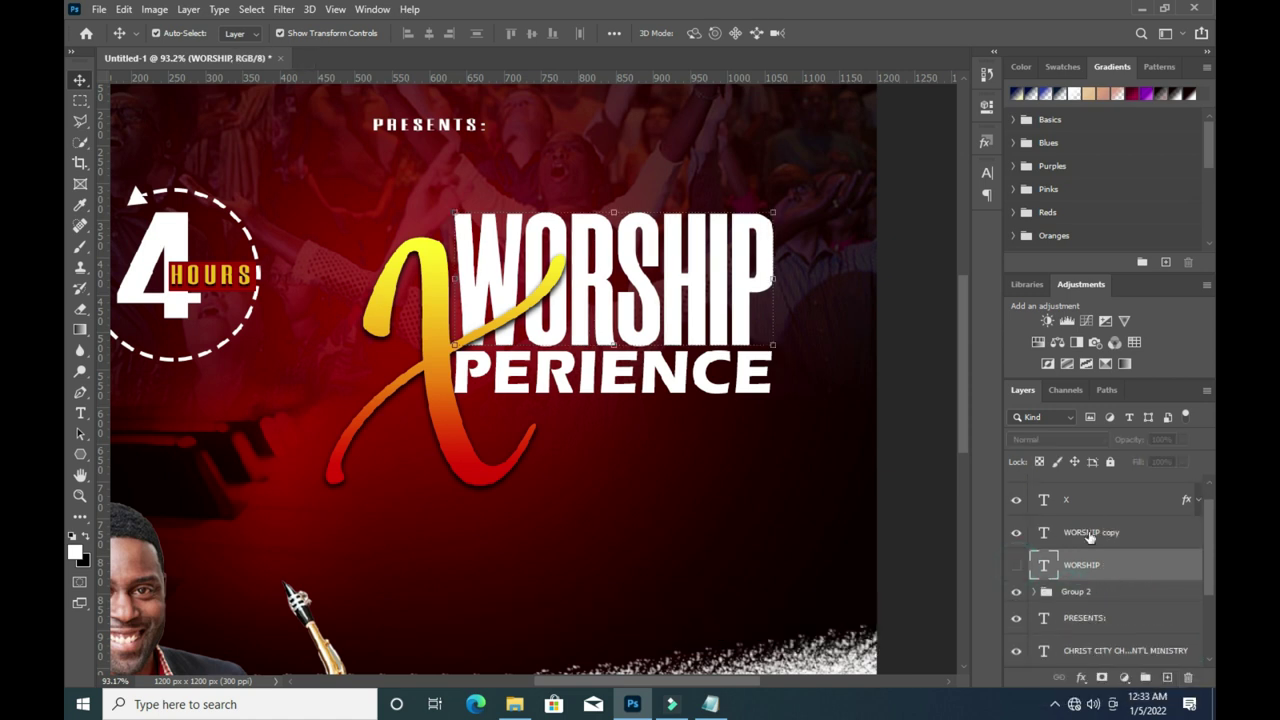
# Rasterize the WORSHIP copy type layer and select it together with the X layer.
pyautogui.click(1089, 532)
pyautogui.rightClick(1089, 532)
pyautogui.click(926, 249)
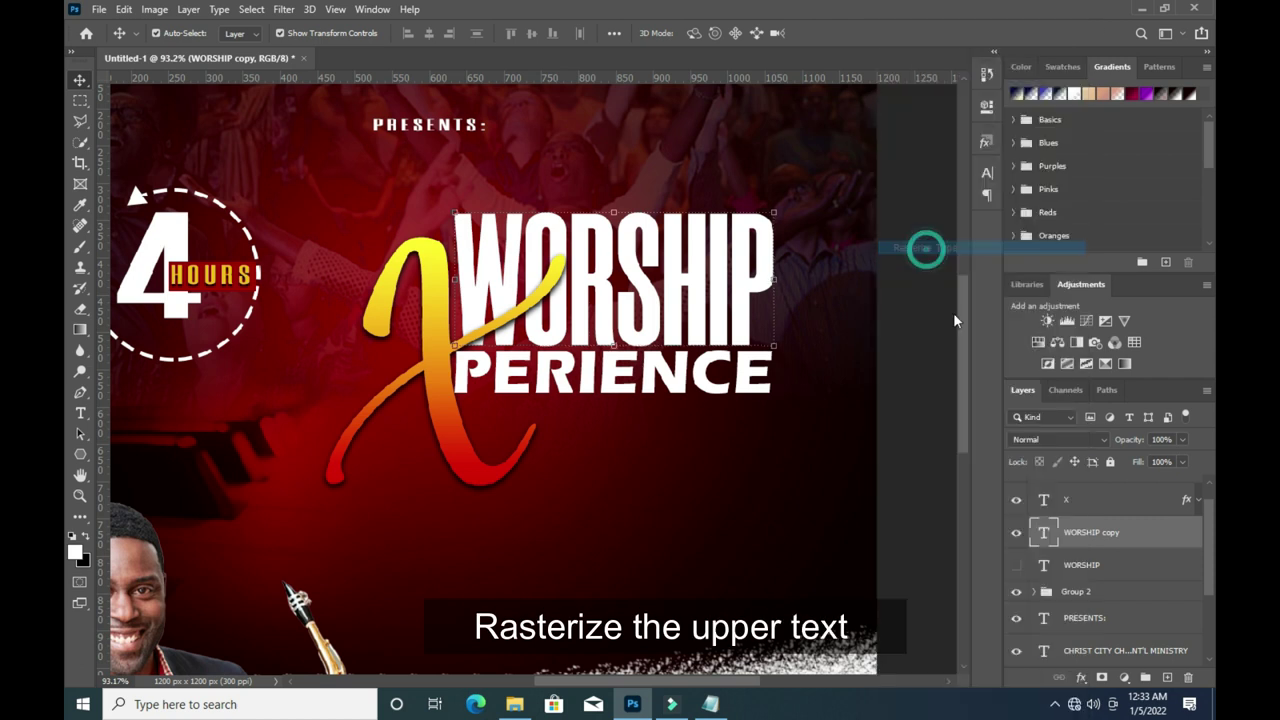
pyautogui.keyDown('shift'); pyautogui.click(1043, 500); pyautogui.keyUp('shift')
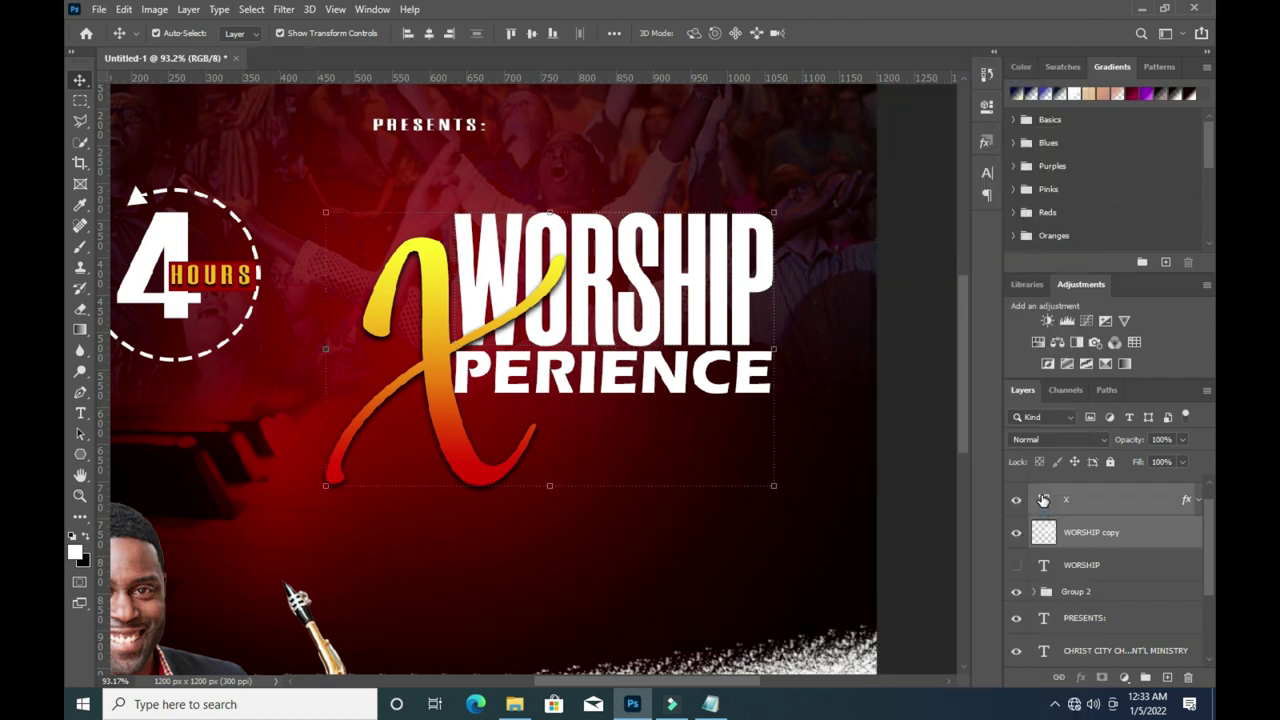
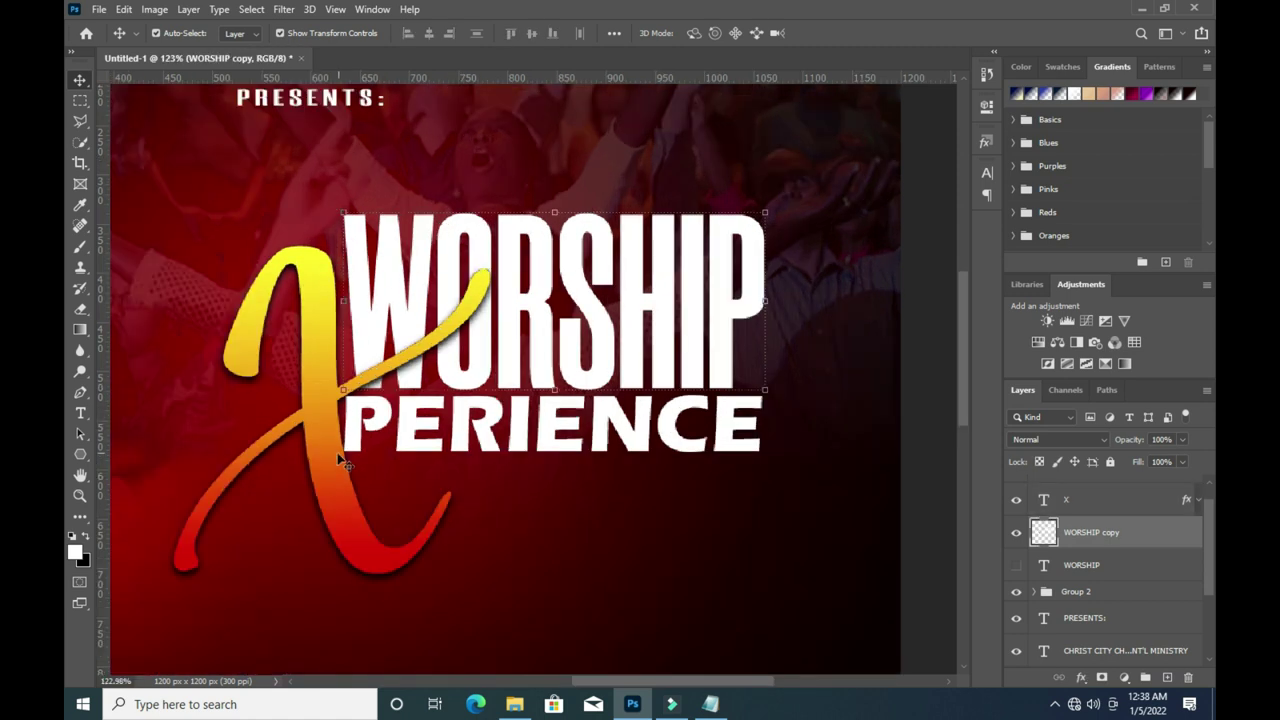
# Load the X layer as a selection and expand it by 5 px.
pyautogui.keyDown('ctrl'); pyautogui.click(340, 460); pyautogui.keyUp('ctrl')
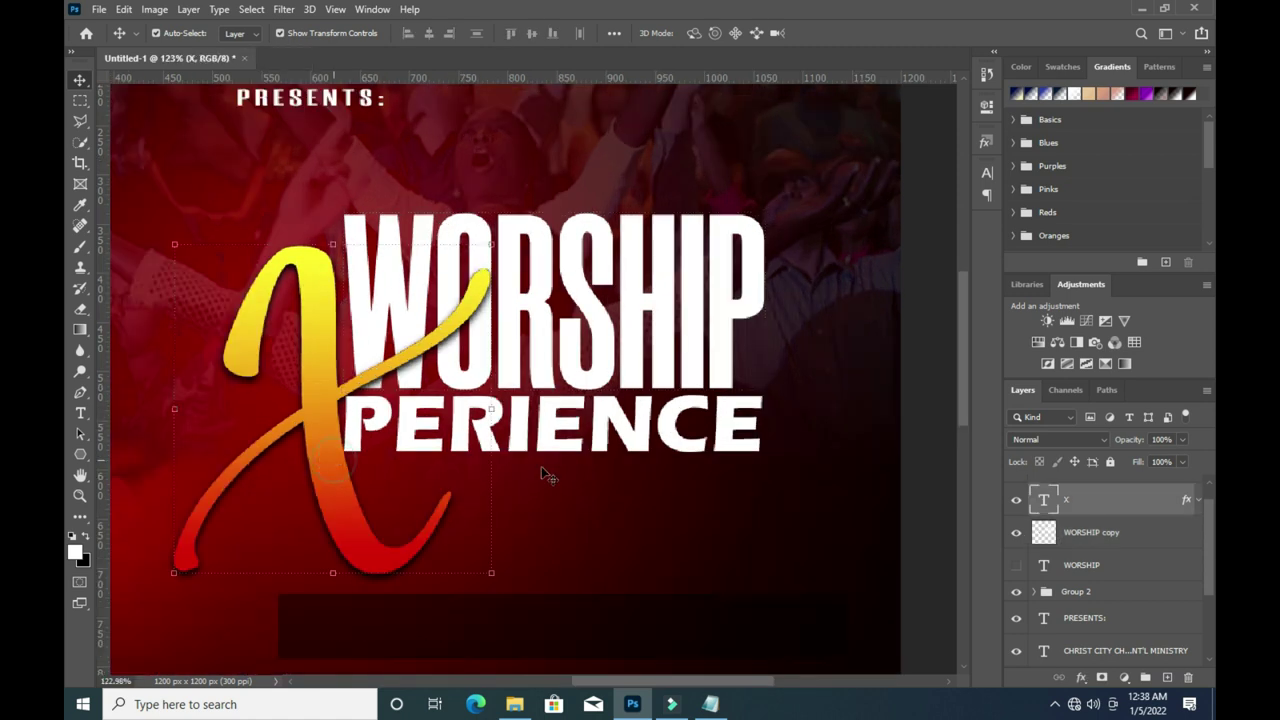
pyautogui.keyDown('ctrl'); pyautogui.click(1044, 500); pyautogui.keyUp('ctrl')
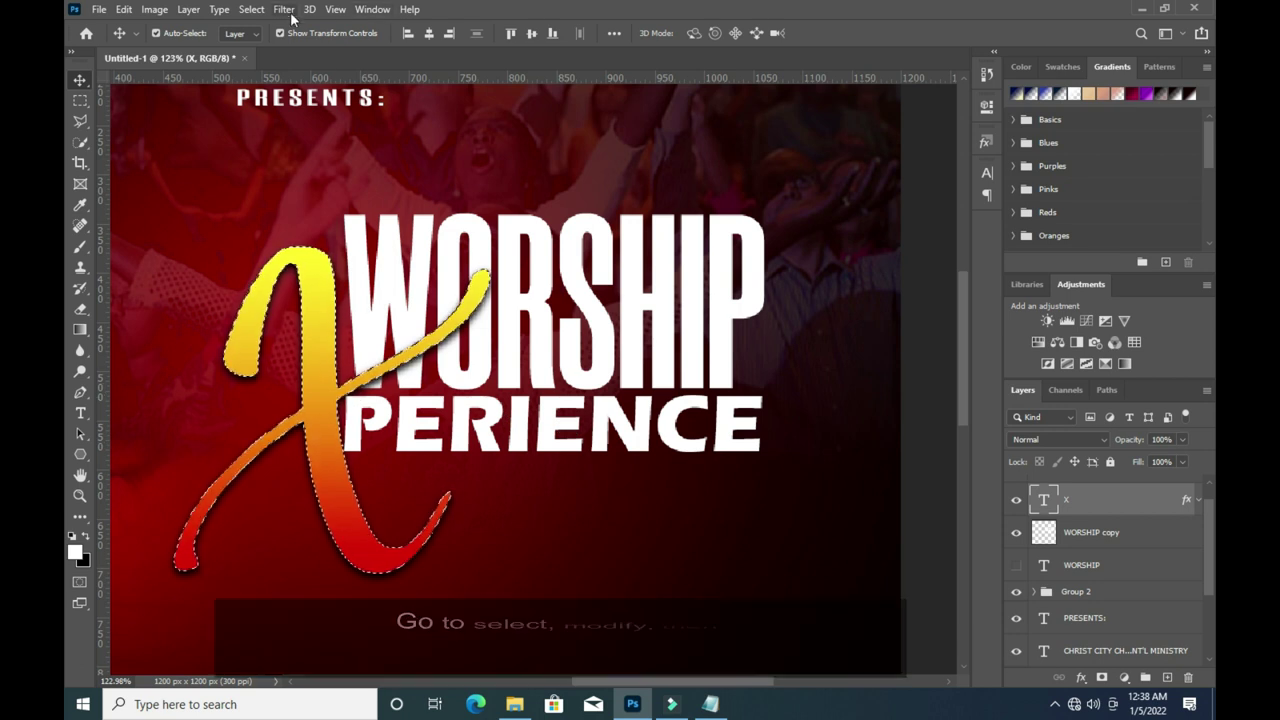
pyautogui.click(249, 9)
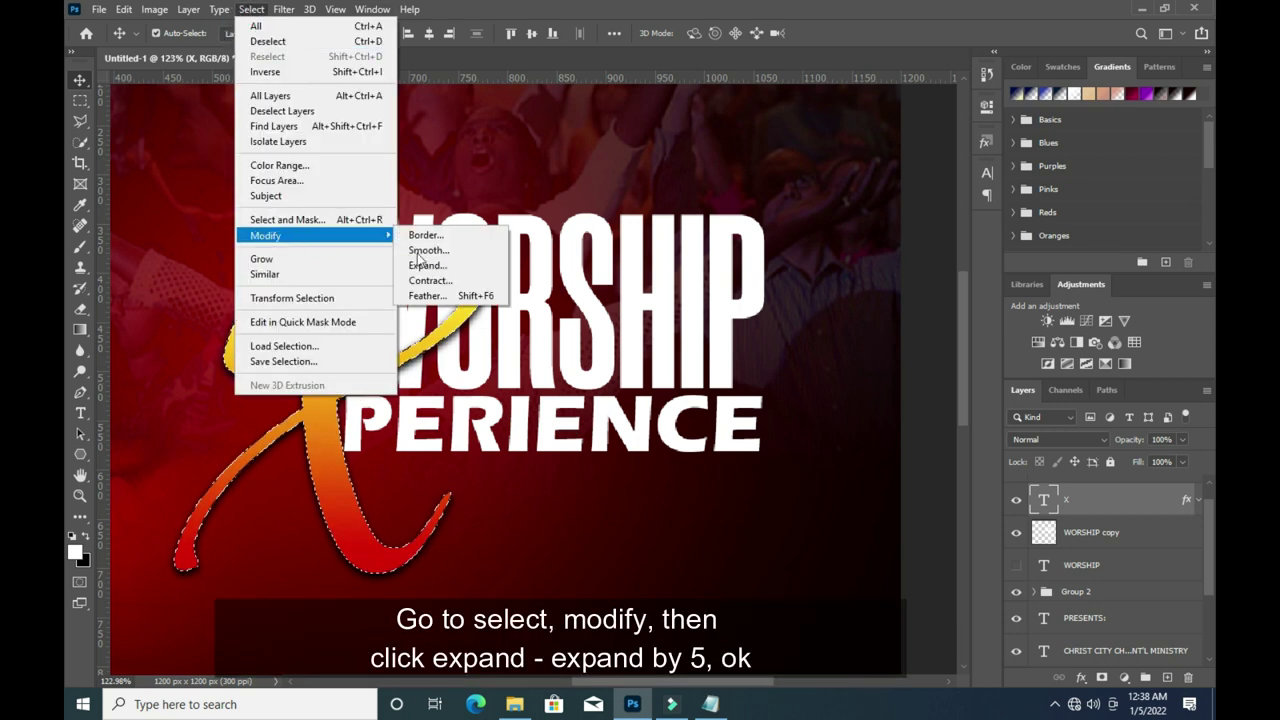
pyautogui.click(418, 264)
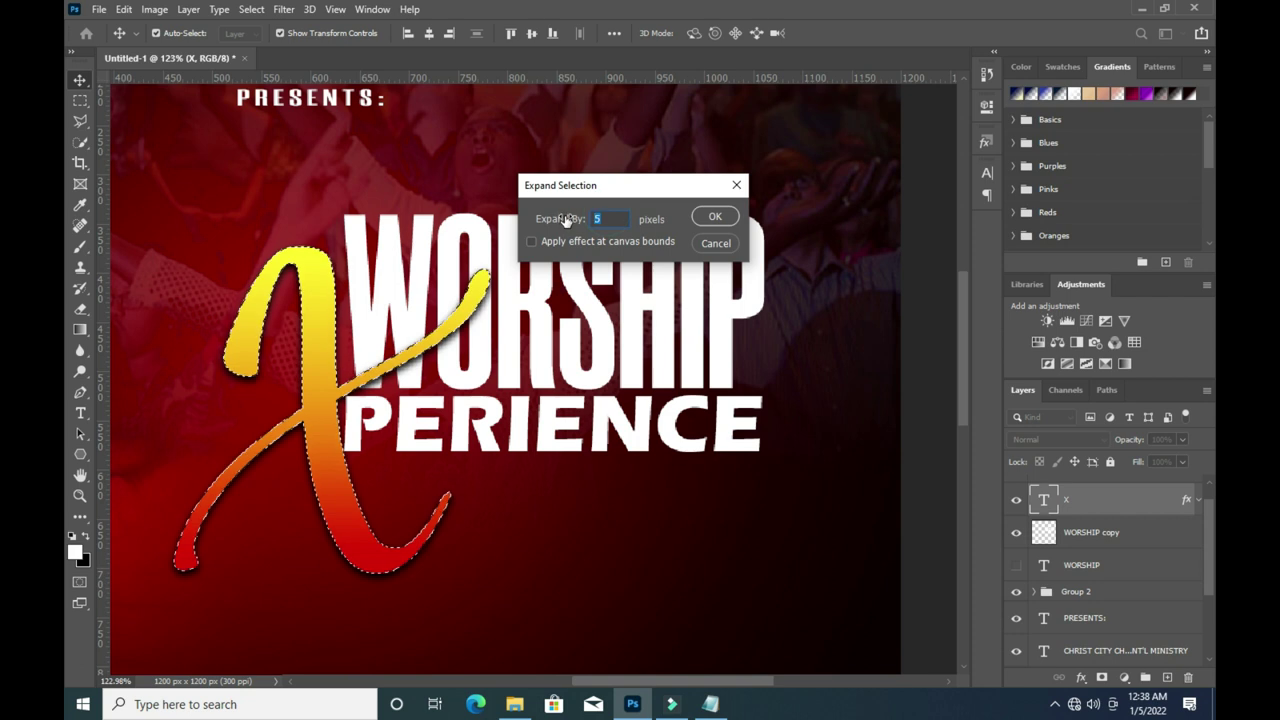
pyautogui.click(724, 219)
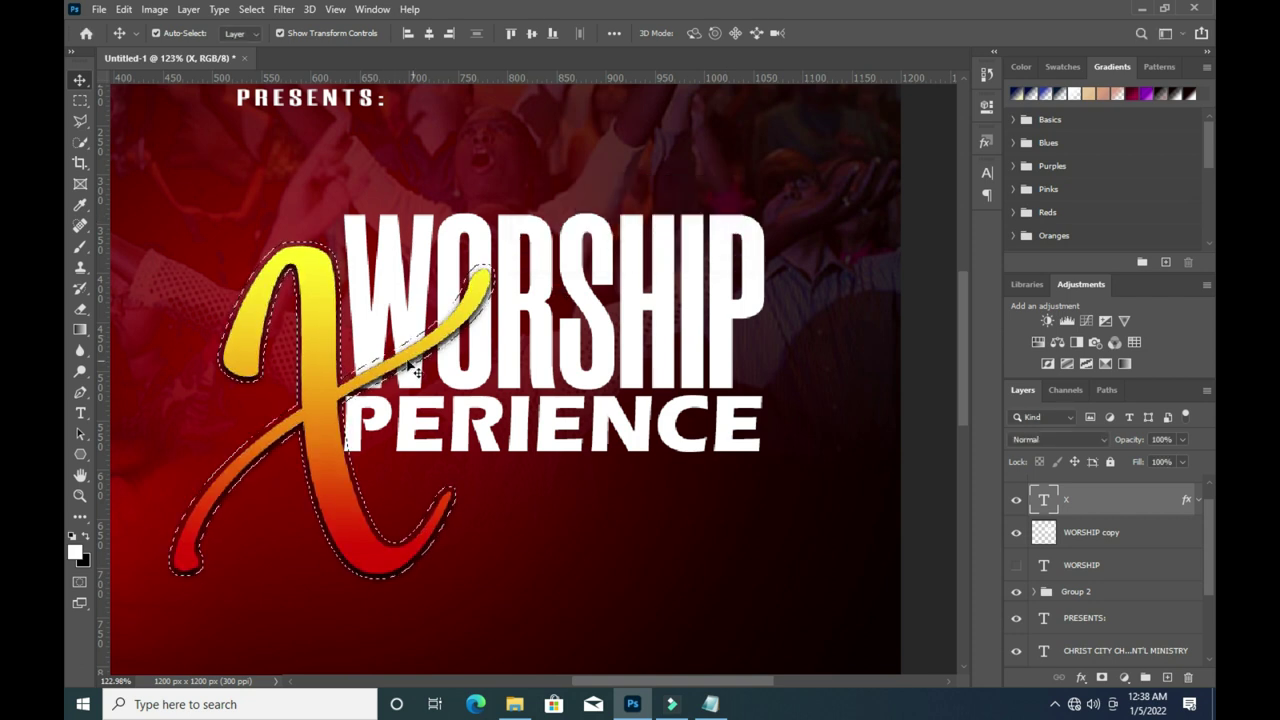
# Erase the WORSHIP copy lettering along the X stroke, then deselect.
pyautogui.click(1047, 535)
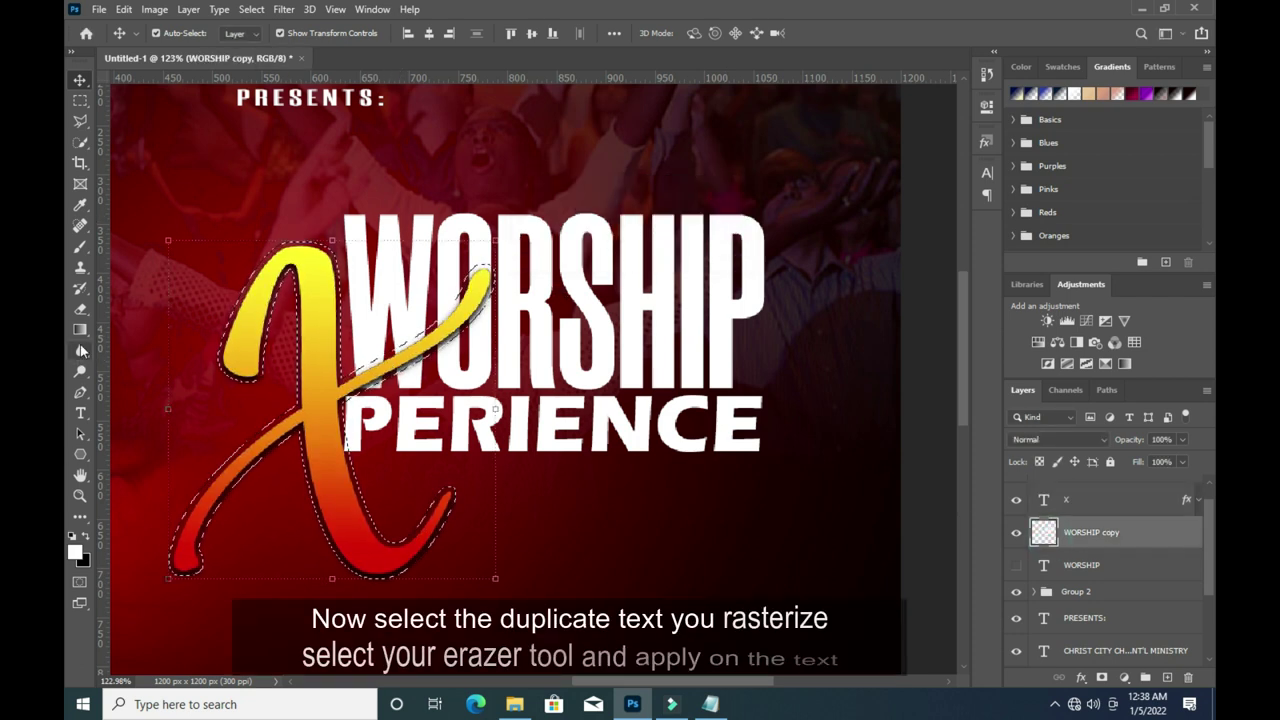
pyautogui.click(81, 309)
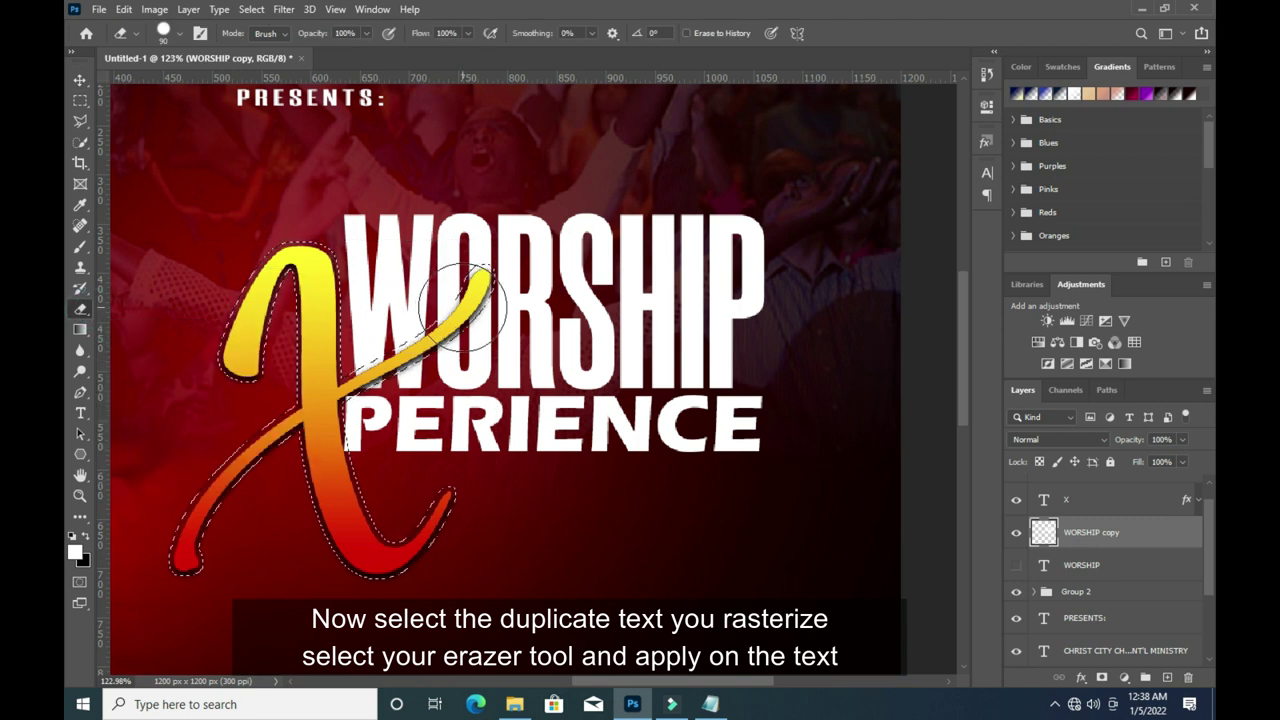
pyautogui.moveTo(345, 392)
pyautogui.mouseDown()
pyautogui.moveTo(470, 305)
pyautogui.moveTo(340, 393)
pyautogui.mouseUp()
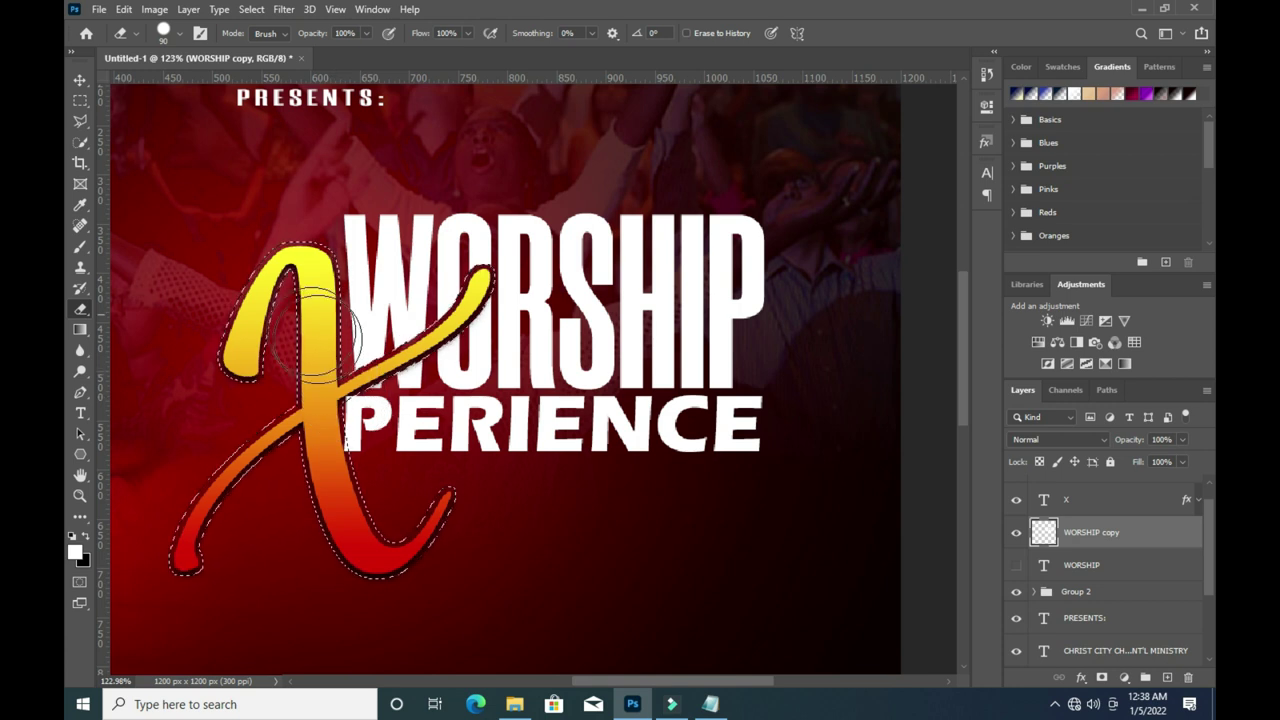
pyautogui.moveTo(331, 368); pyautogui.dragTo(316, 284)
pyautogui.scroll(-1, 318, 278)
pyautogui.hotkey('ctrl', 'd')
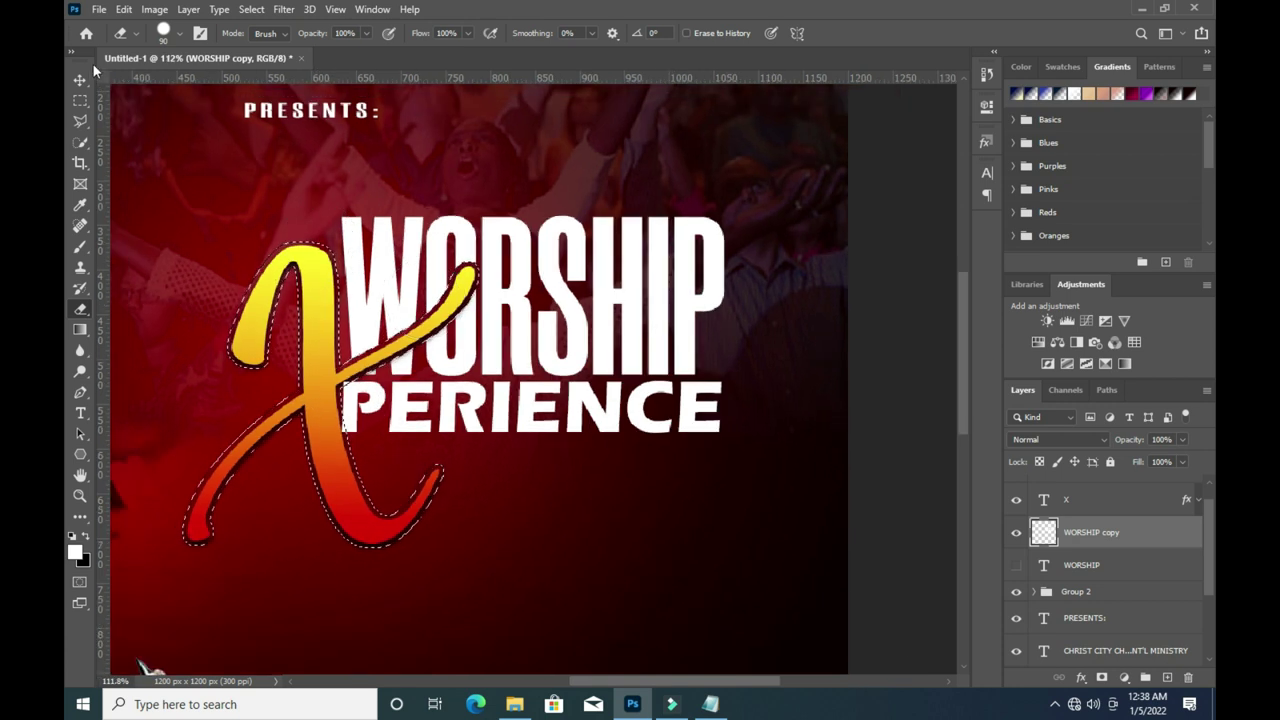
# Select the PERIENCE, X, WORSHIP copy and WORSHIP title layers together.
pyautogui.click(80, 79)
pyautogui.click(905, 393)
pyautogui.scroll(-1, 410, 343)
pyautogui.scroll(-1, 410, 343)
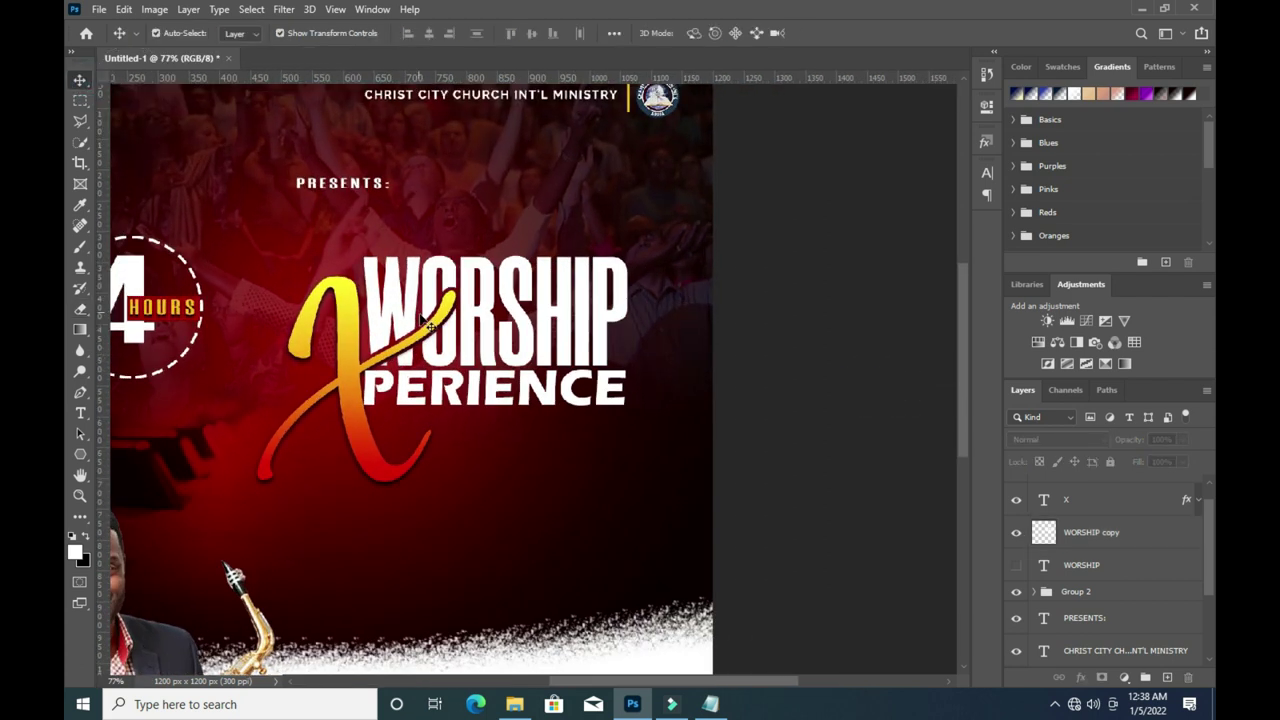
pyautogui.scroll(-1, 412, 392)
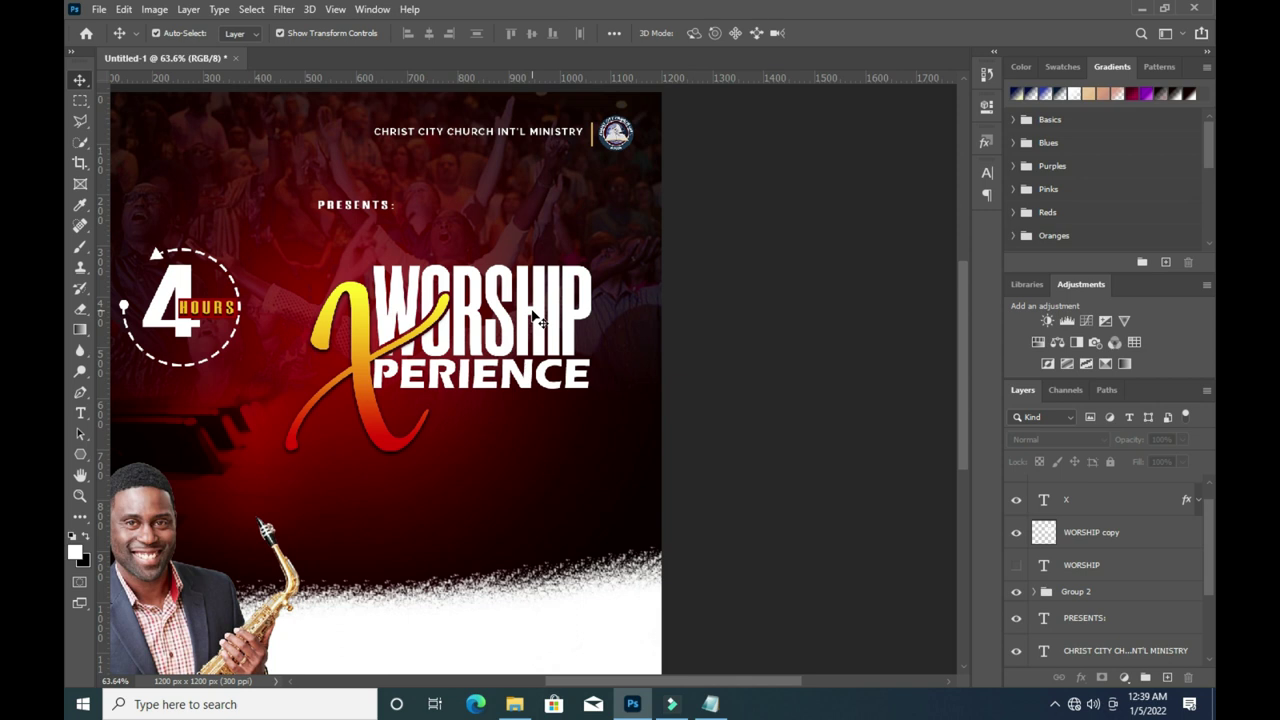
pyautogui.scroll(-1, 504, 318)
pyautogui.scroll(2, 711, 300)
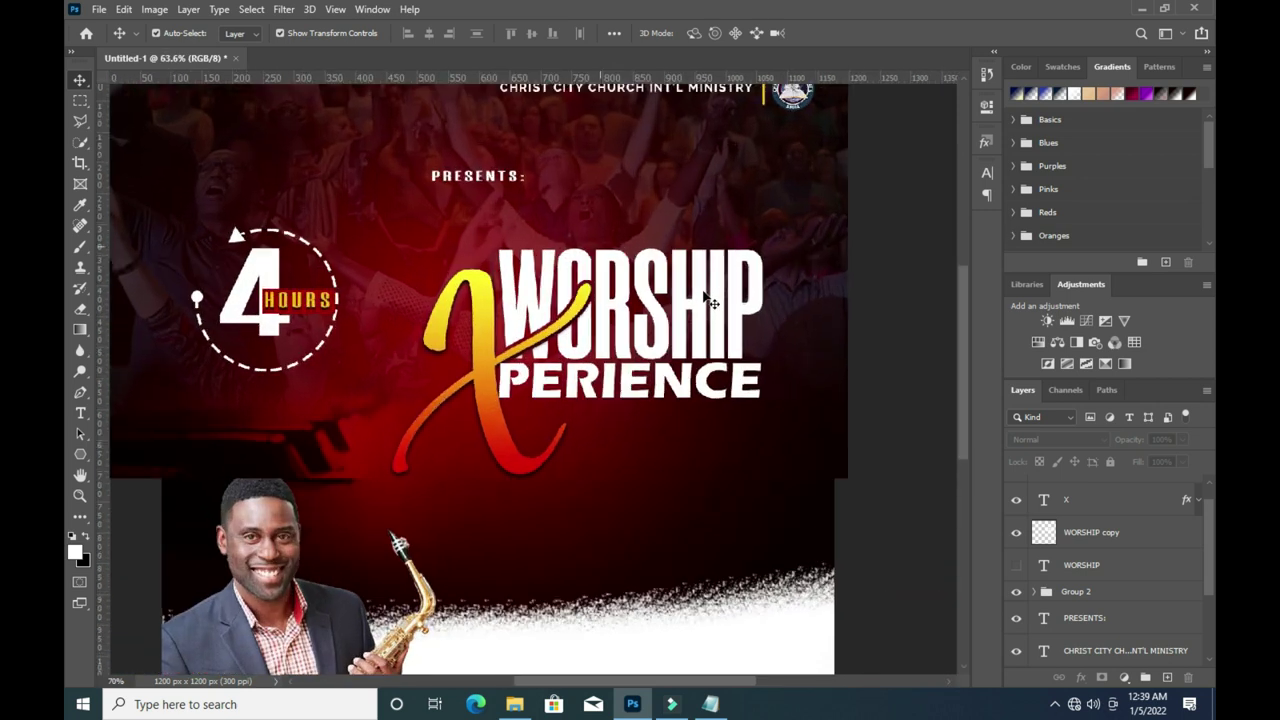
pyautogui.click(1073, 592)
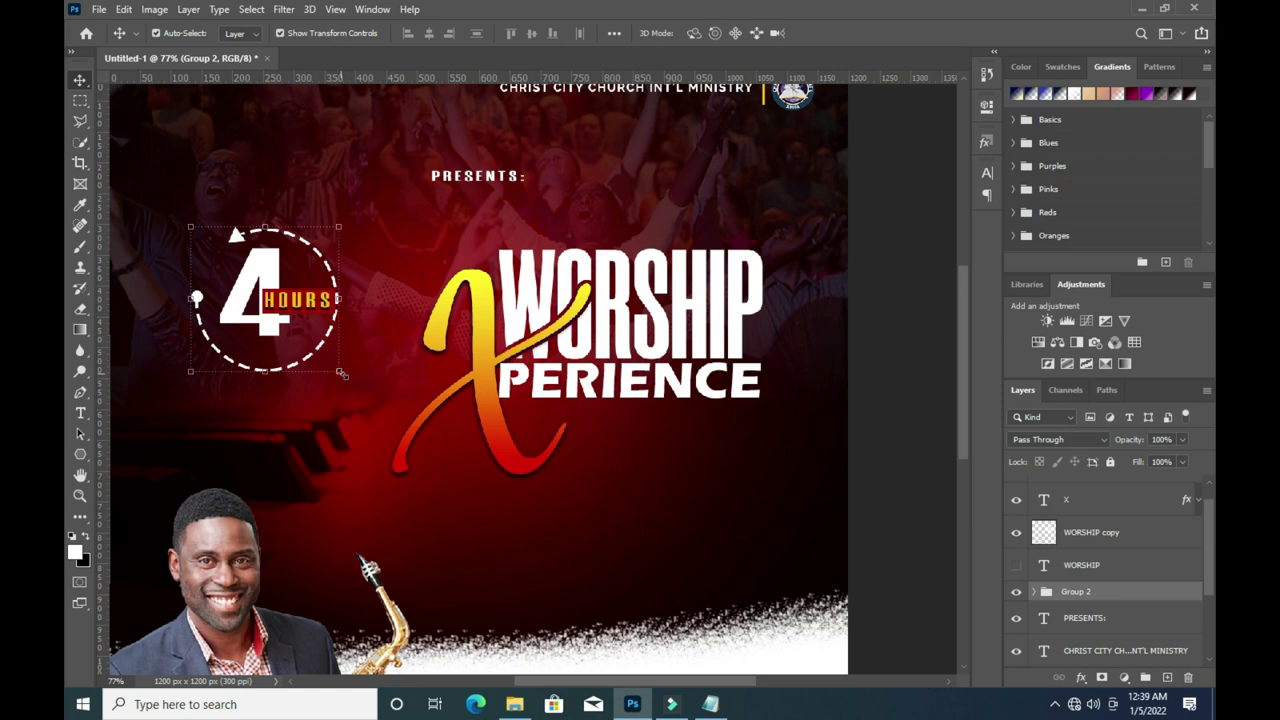
pyautogui.click(1086, 545)
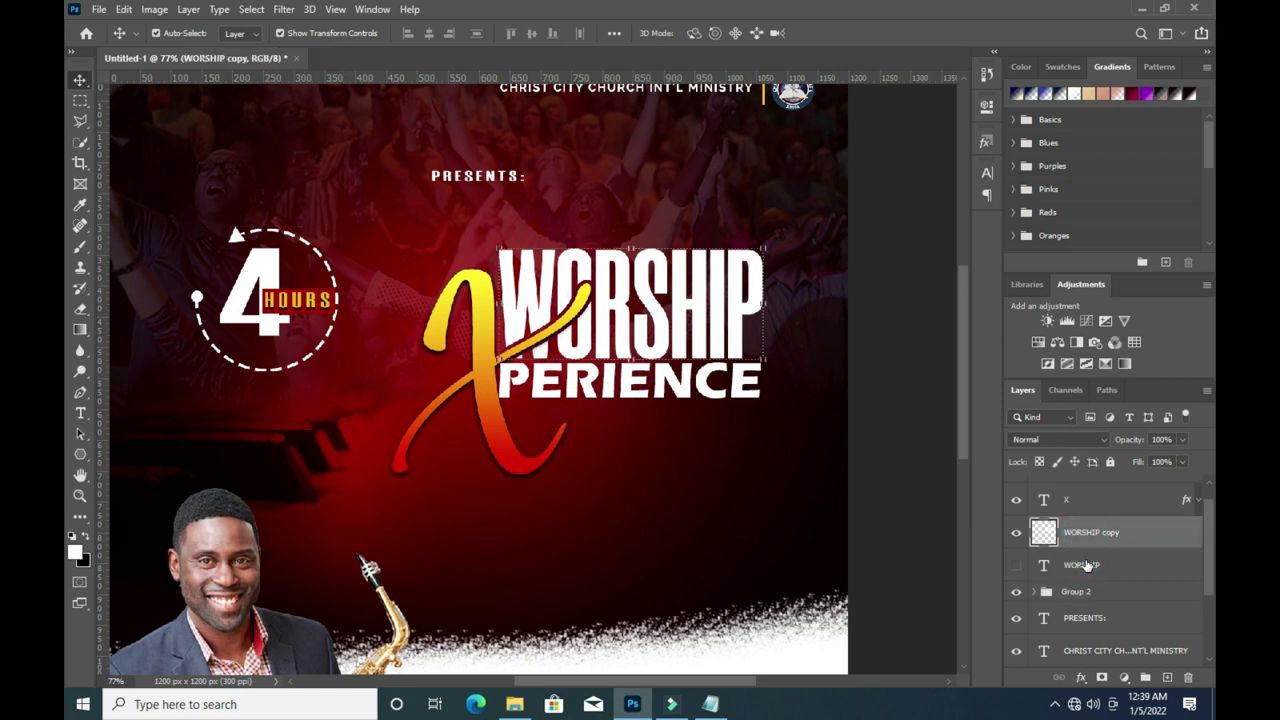
pyautogui.click(1088, 566)
pyautogui.scroll(1, 1086, 517)
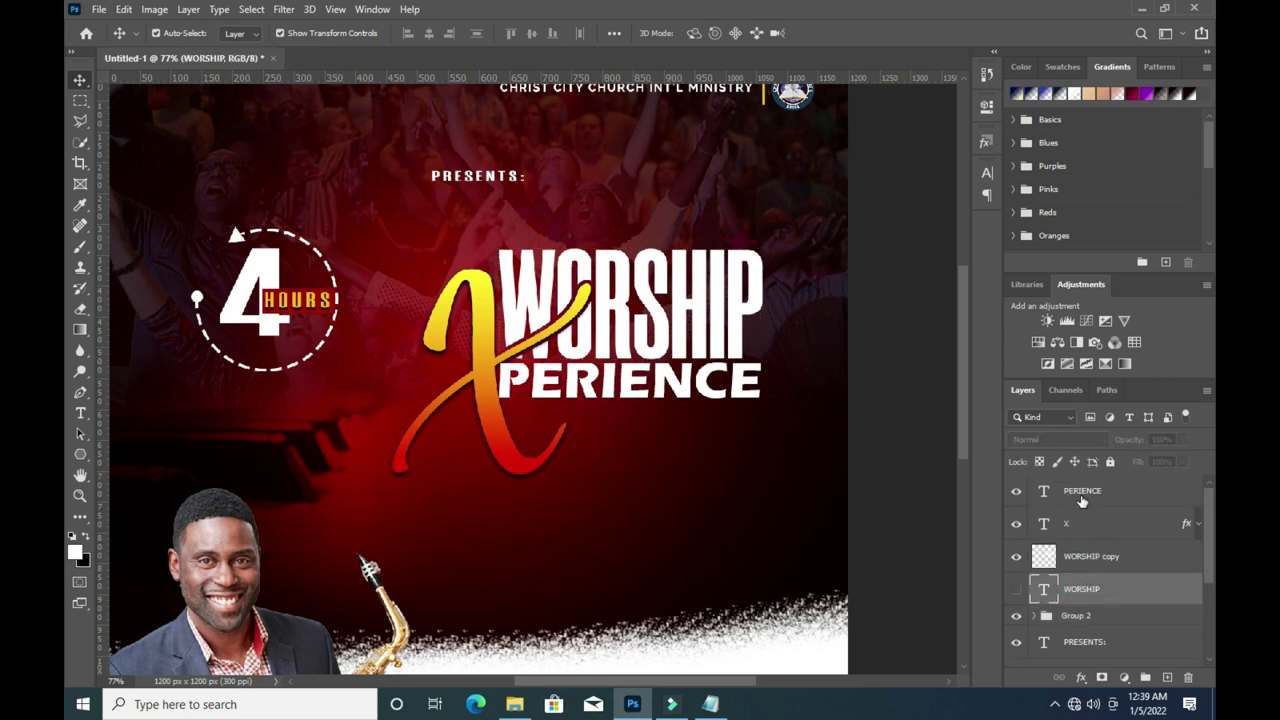
pyautogui.keyDown('shift'); pyautogui.click(1080, 490); pyautogui.keyUp('shift')
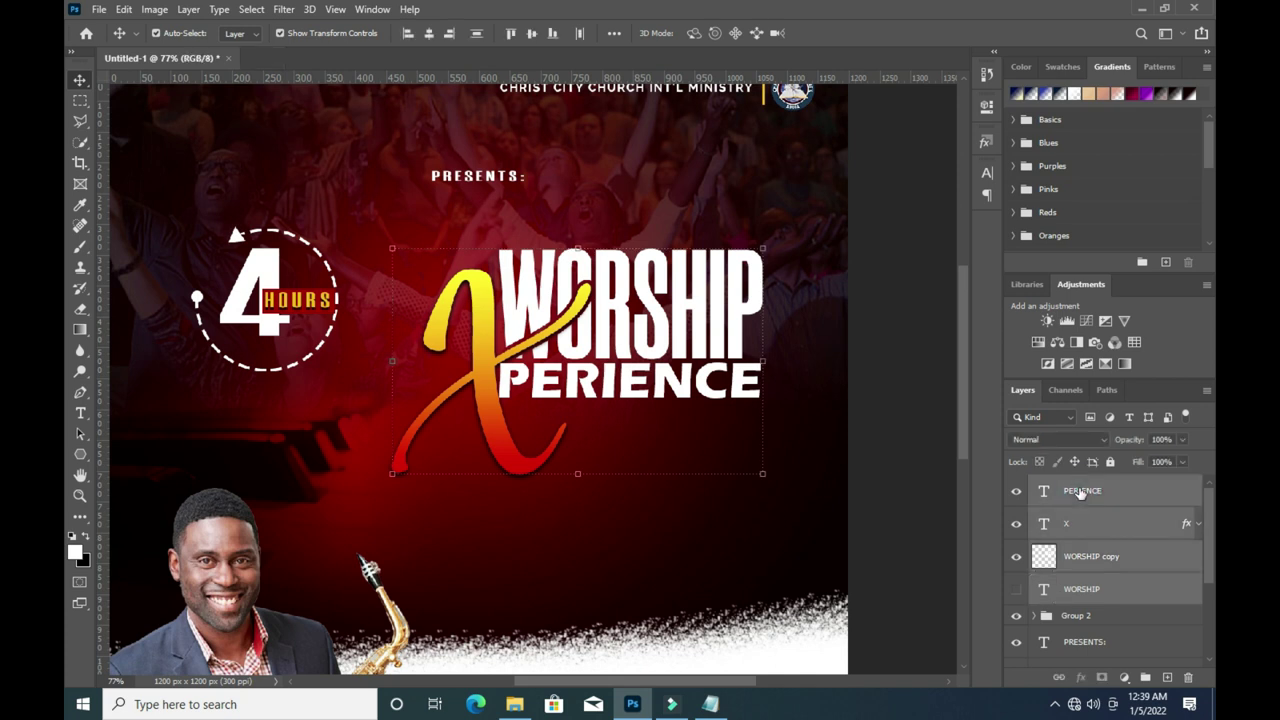
# Group the four title layers as Group 3 and enlarge it to about 107%.
pyautogui.click(395, 472)
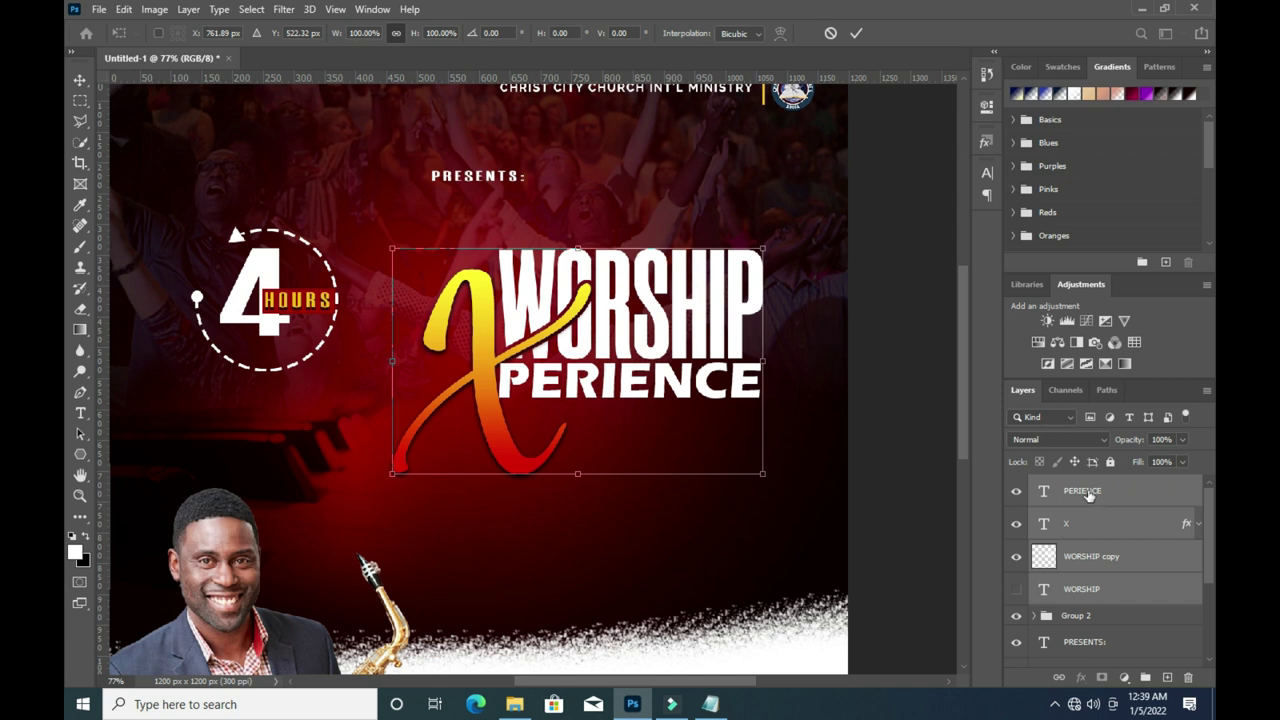
pyautogui.click(858, 33)
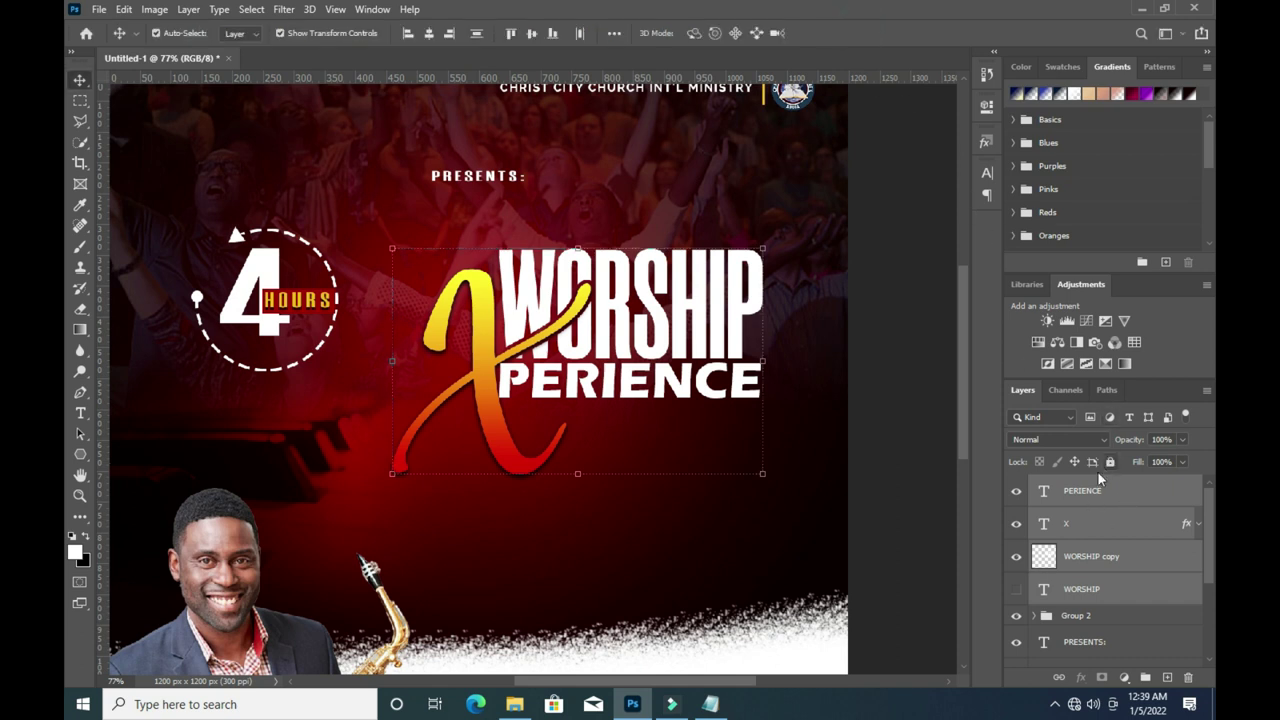
pyautogui.hotkey('ctrl', 'g')
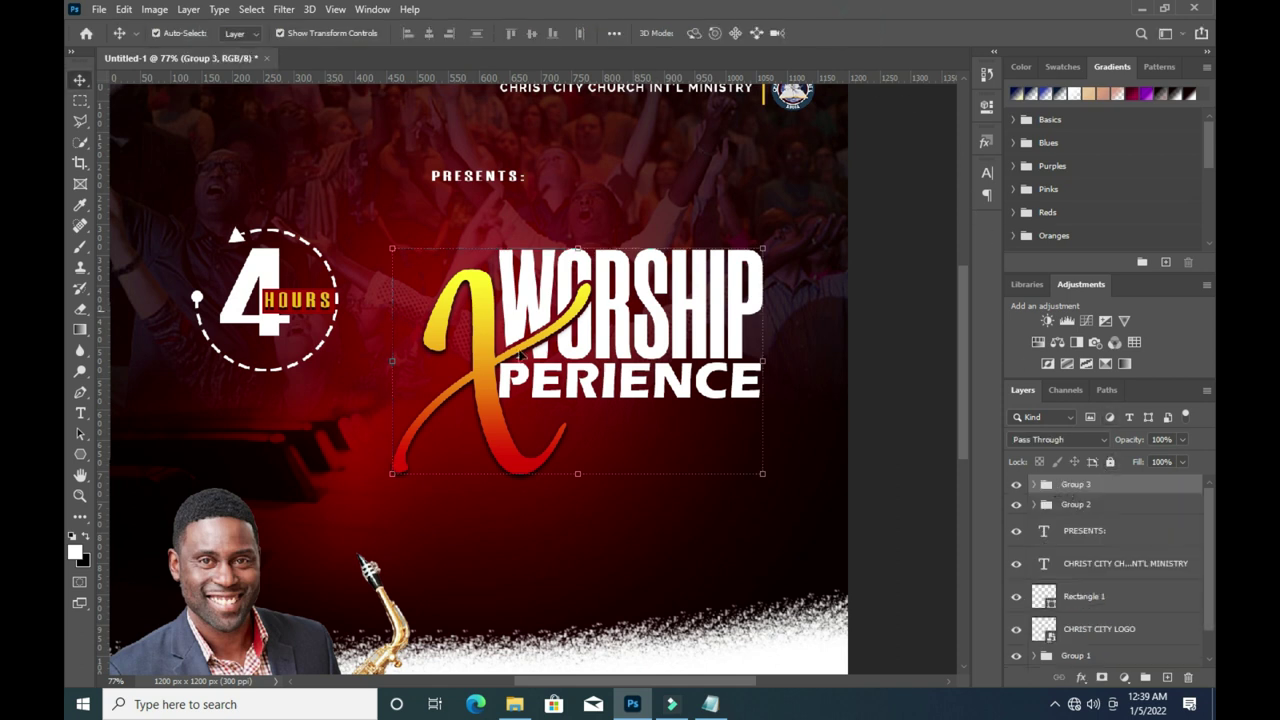
pyautogui.click(393, 476)
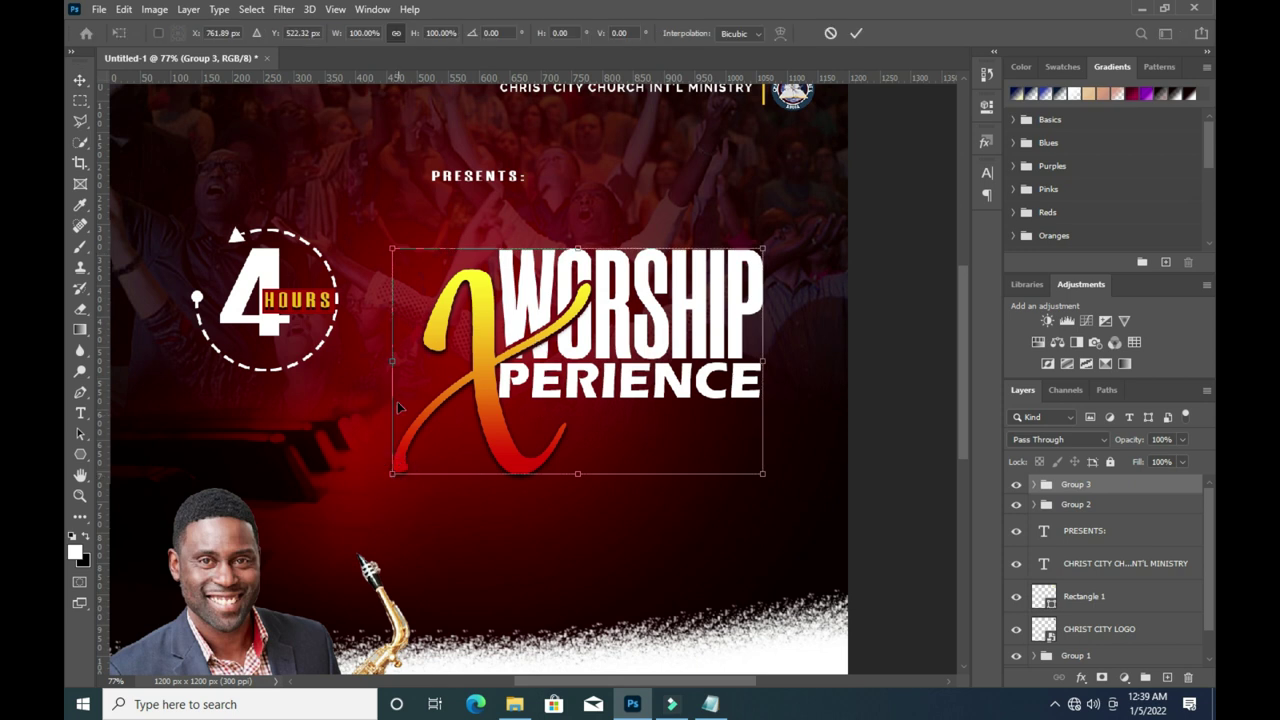
pyautogui.moveTo(389, 480); pyautogui.dragTo(366, 490)
pyautogui.click(861, 35)
# Move the 4 HOURS badge group right so it sits next to the X.
pyautogui.click(1069, 505)
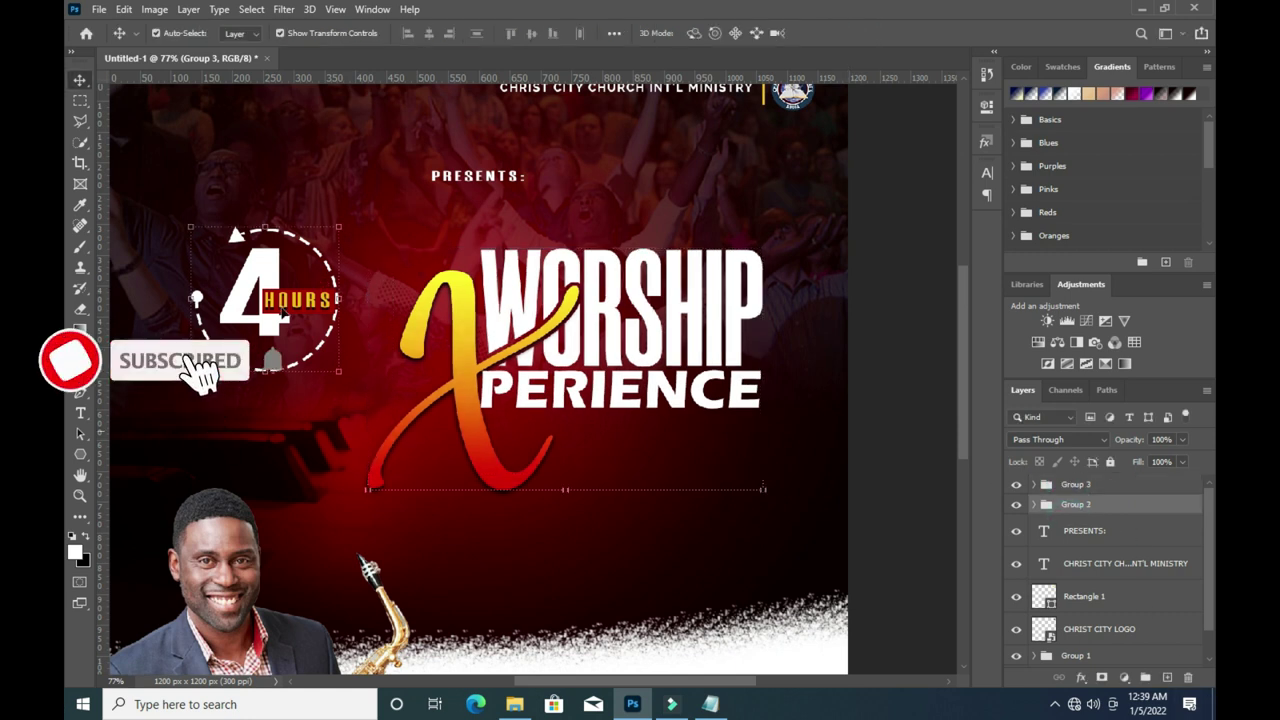
pyautogui.hotkey('ctrl', 't')
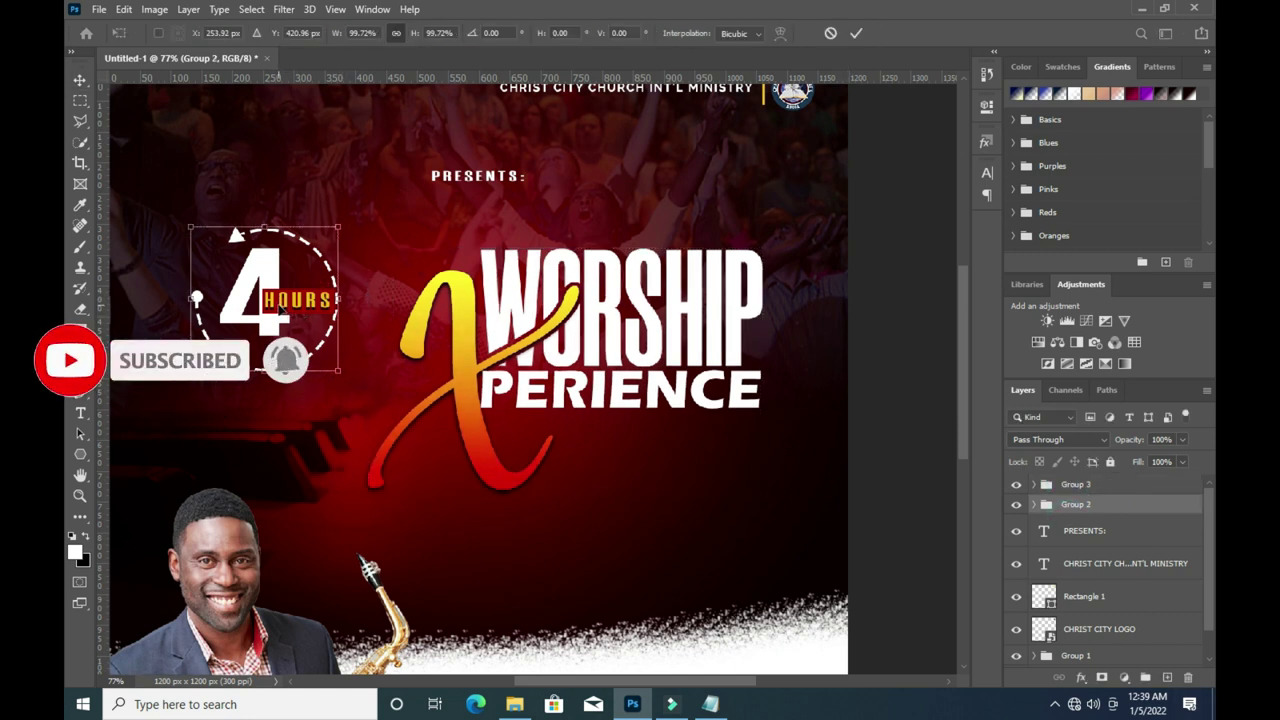
pyautogui.moveTo(303, 314)
pyautogui.mouseDown()
pyautogui.moveTo(364, 368)
pyautogui.moveTo(352, 305)
pyautogui.mouseUp()
pyautogui.click(856, 33)
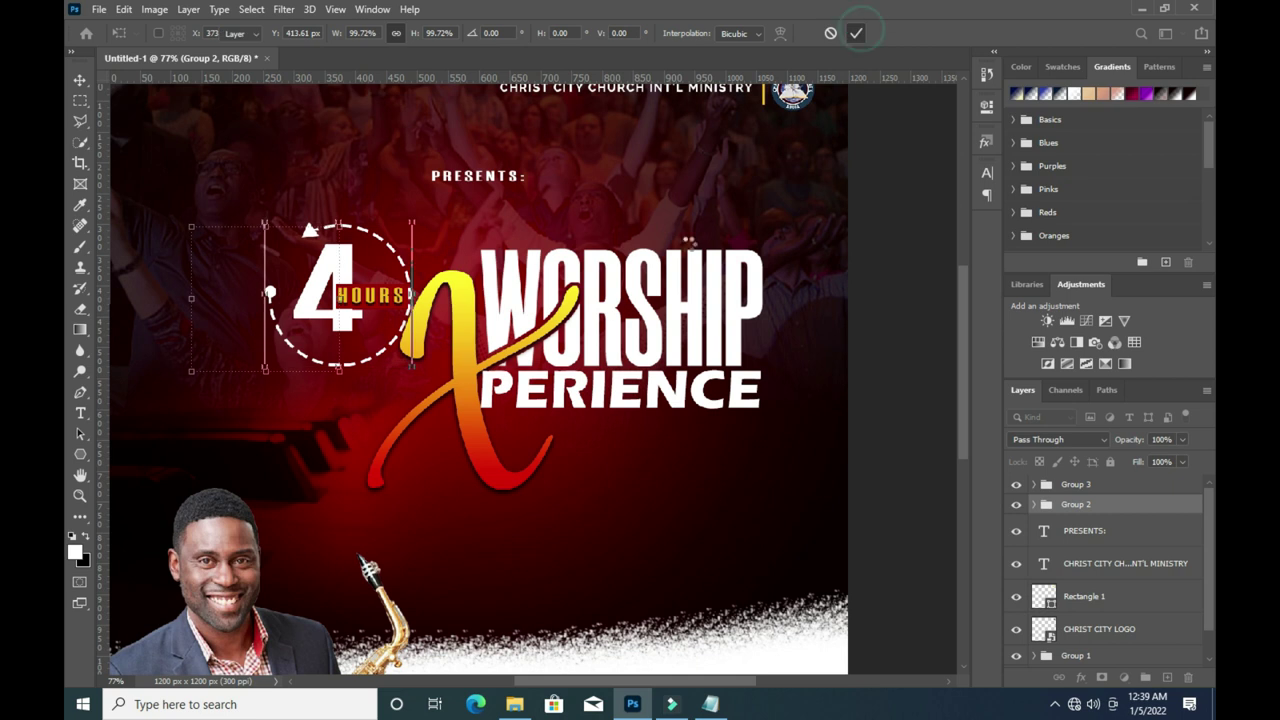
pyautogui.hotkey('ctrl', '0')
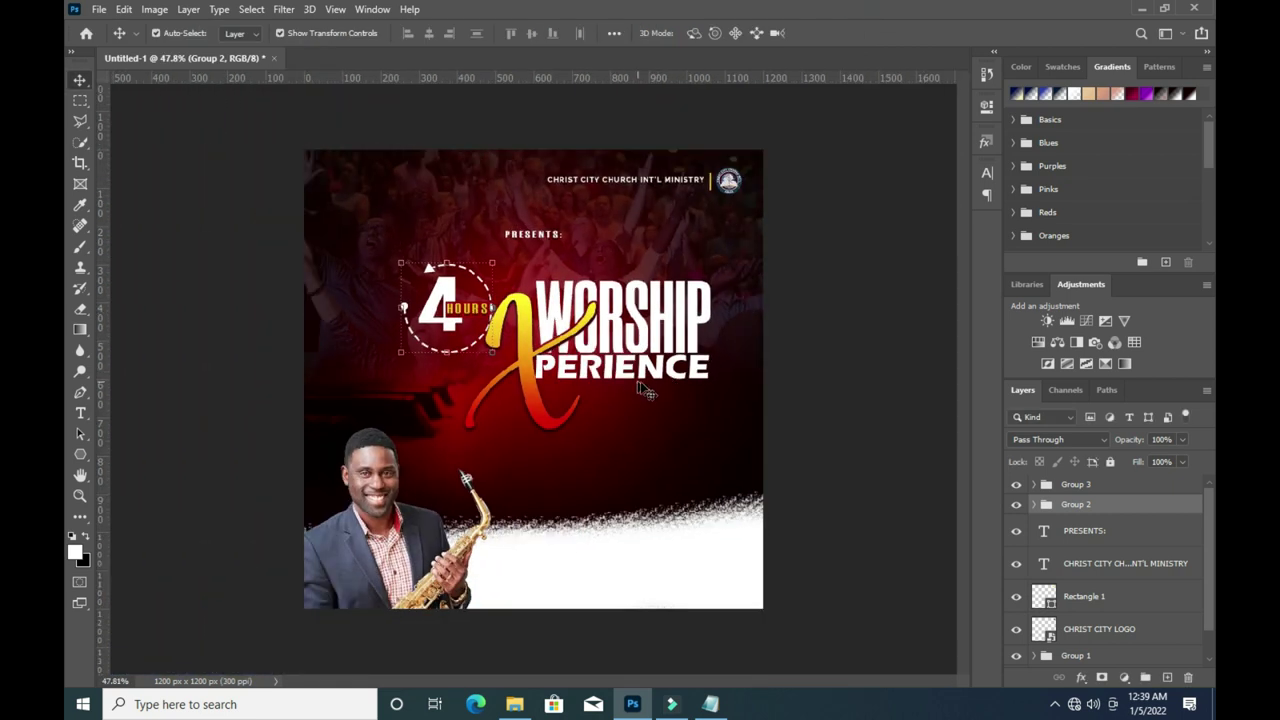
# Enlarge the 4 HOURS badge and Group 3 title together.
pyautogui.hotkey('shift', 'alt', ']')
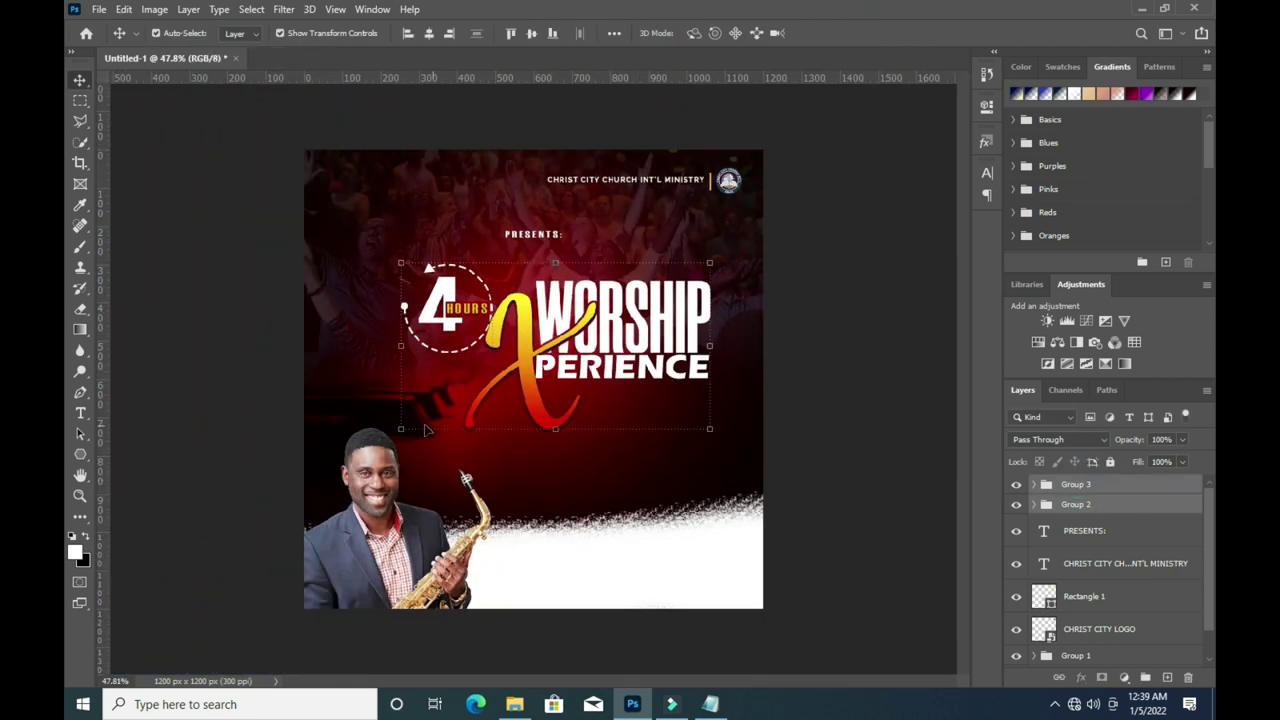
pyautogui.moveTo(401, 430); pyautogui.dragTo(376, 440)
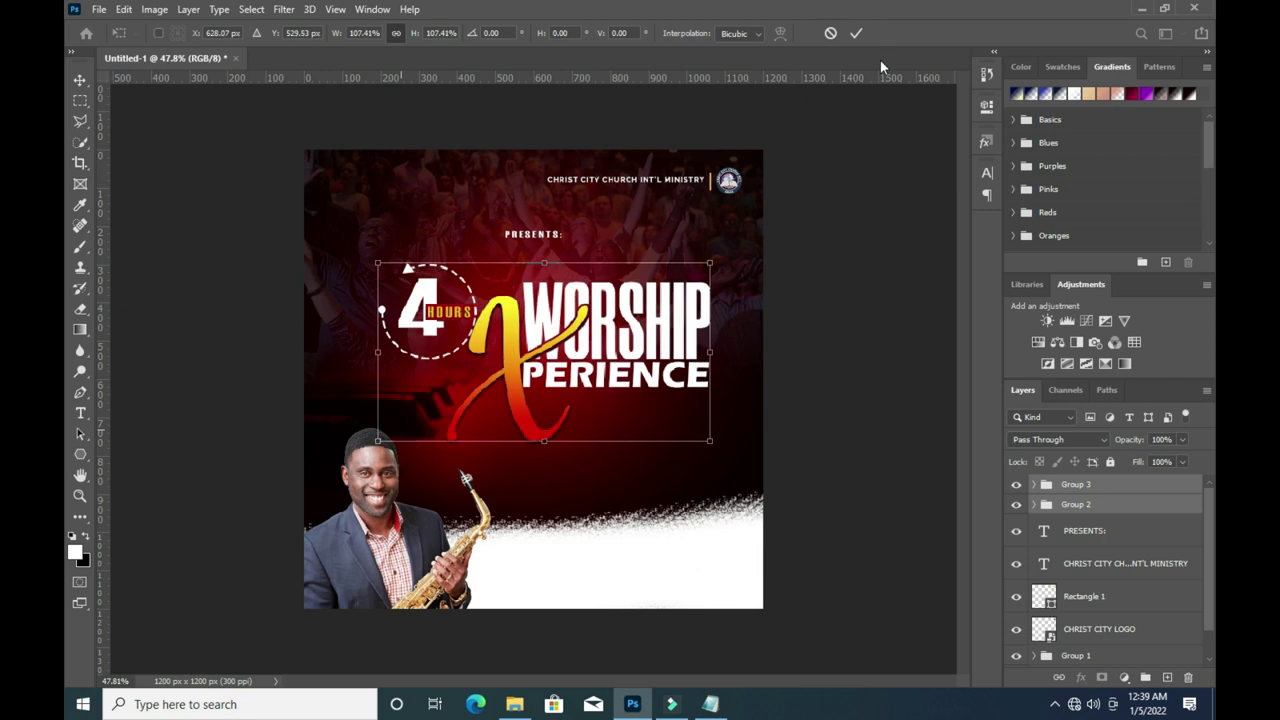
pyautogui.click(856, 33)
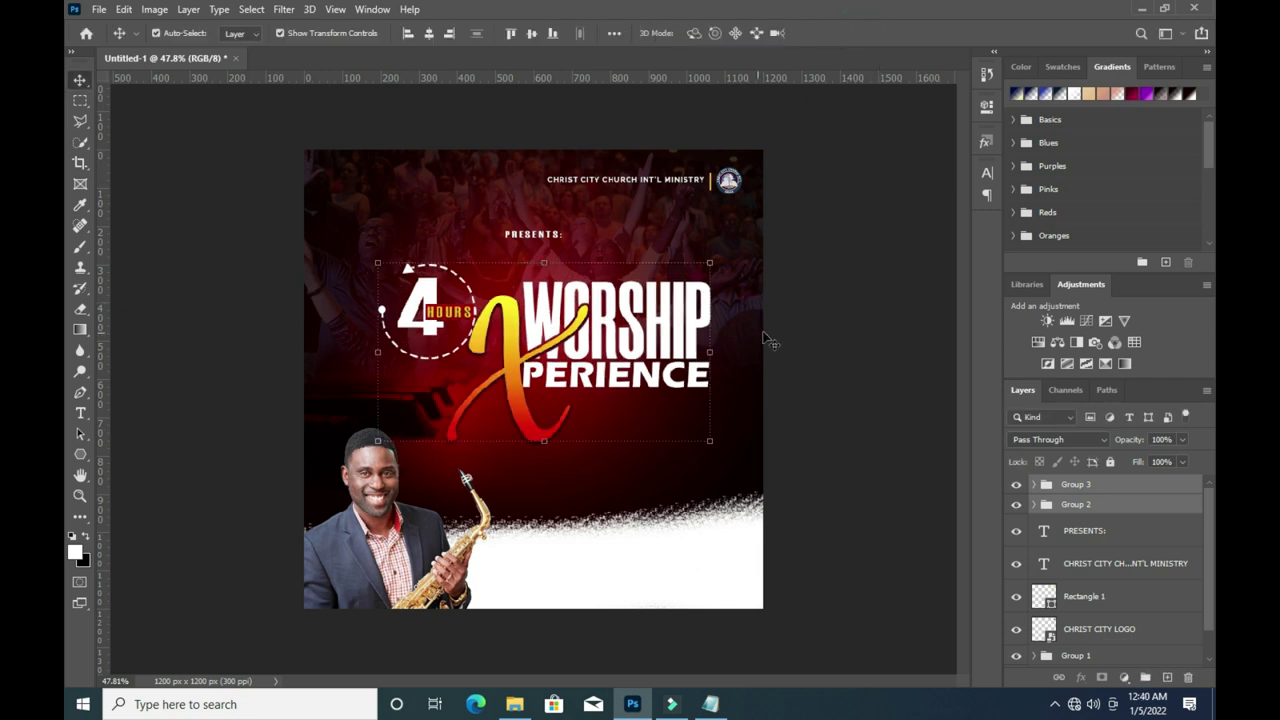
pyautogui.scroll(3, 592, 325)
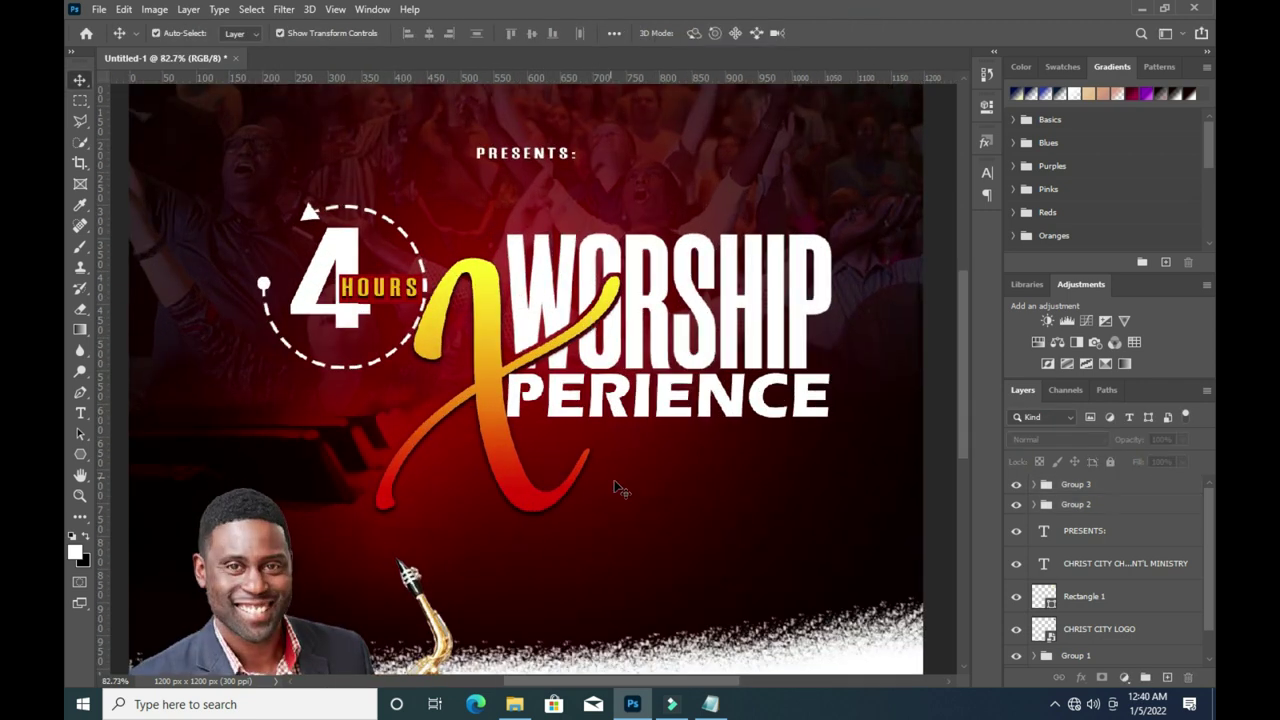
# Copy 'with' from the flyer notes and paste it as new text on the flyer.
pyautogui.click(710, 704)
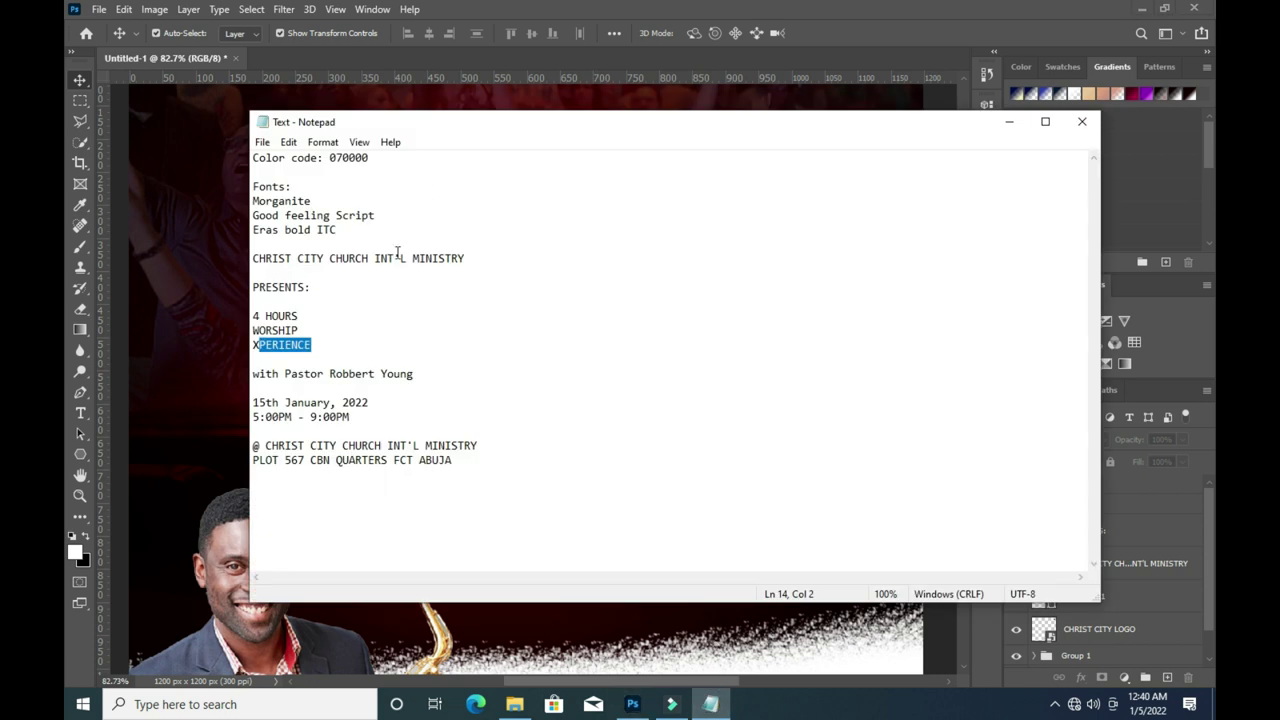
pyautogui.doubleClick(278, 374)
pyautogui.hotkey('ctrl', 'c')
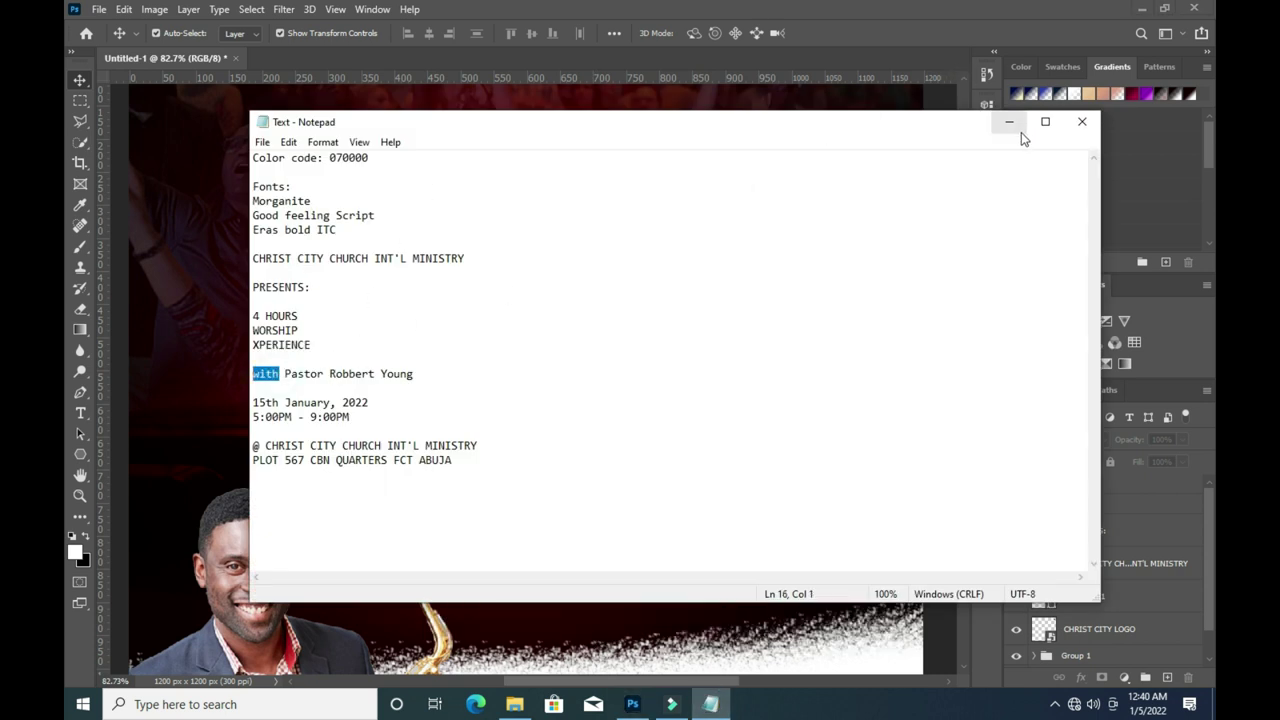
pyautogui.click(1009, 121)
pyautogui.click(81, 411)
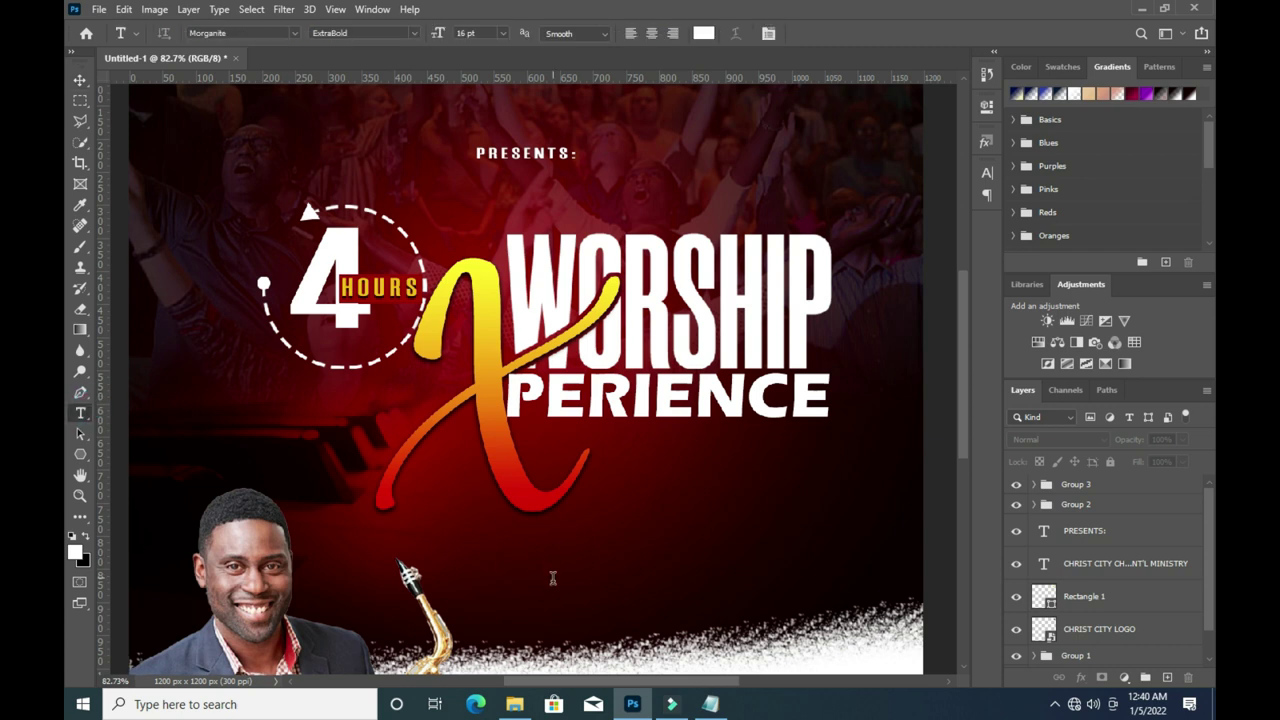
pyautogui.click(552, 579)
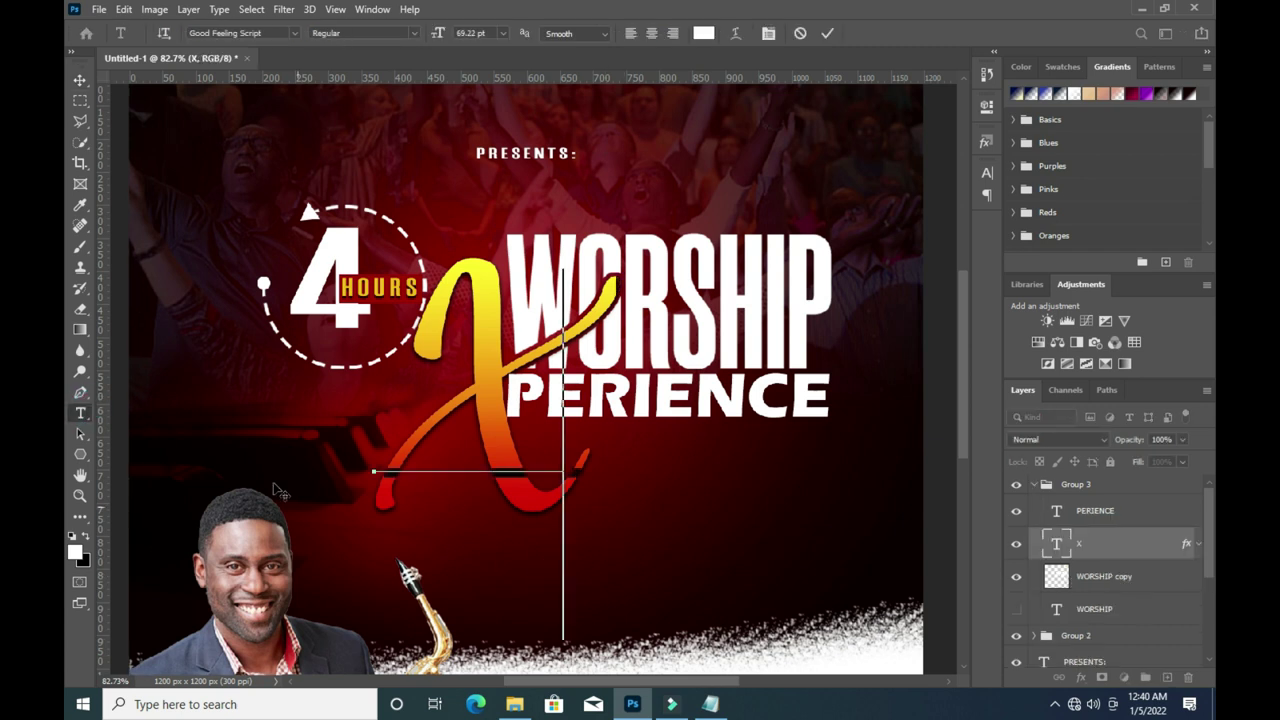
pyautogui.click(827, 33)
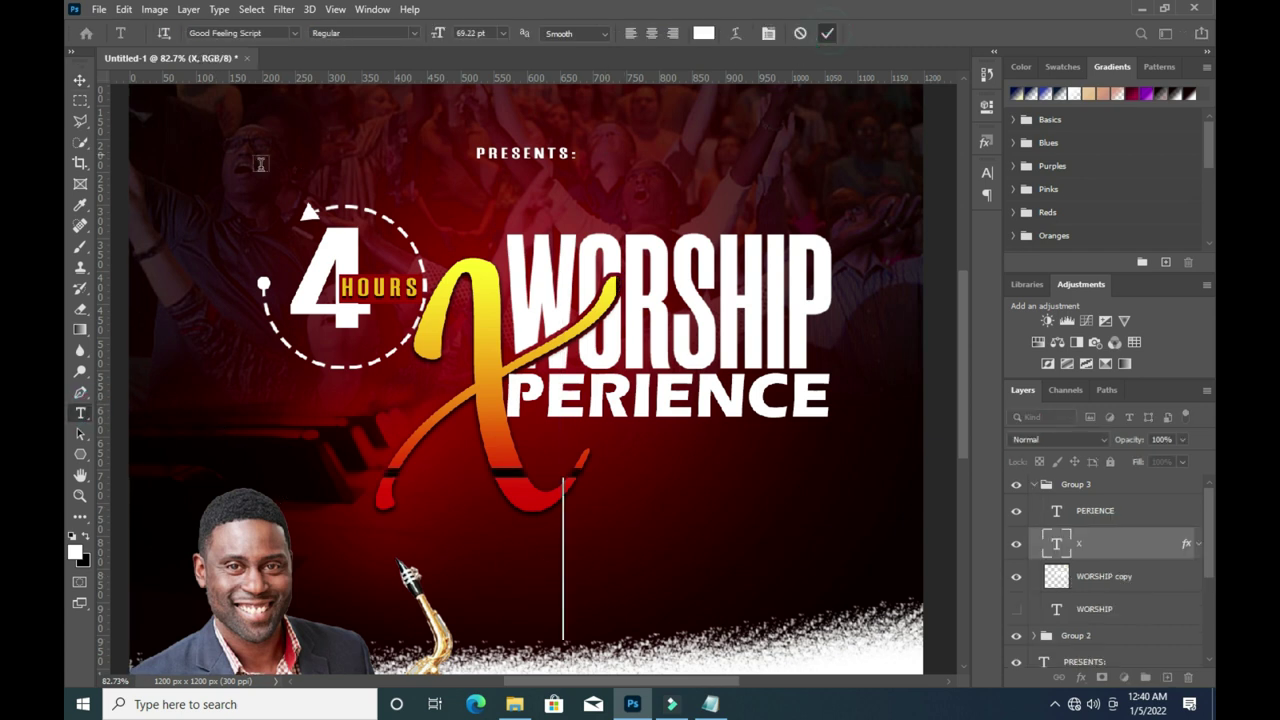
pyautogui.click(328, 130)
pyautogui.hotkey('ctrl', 'v')
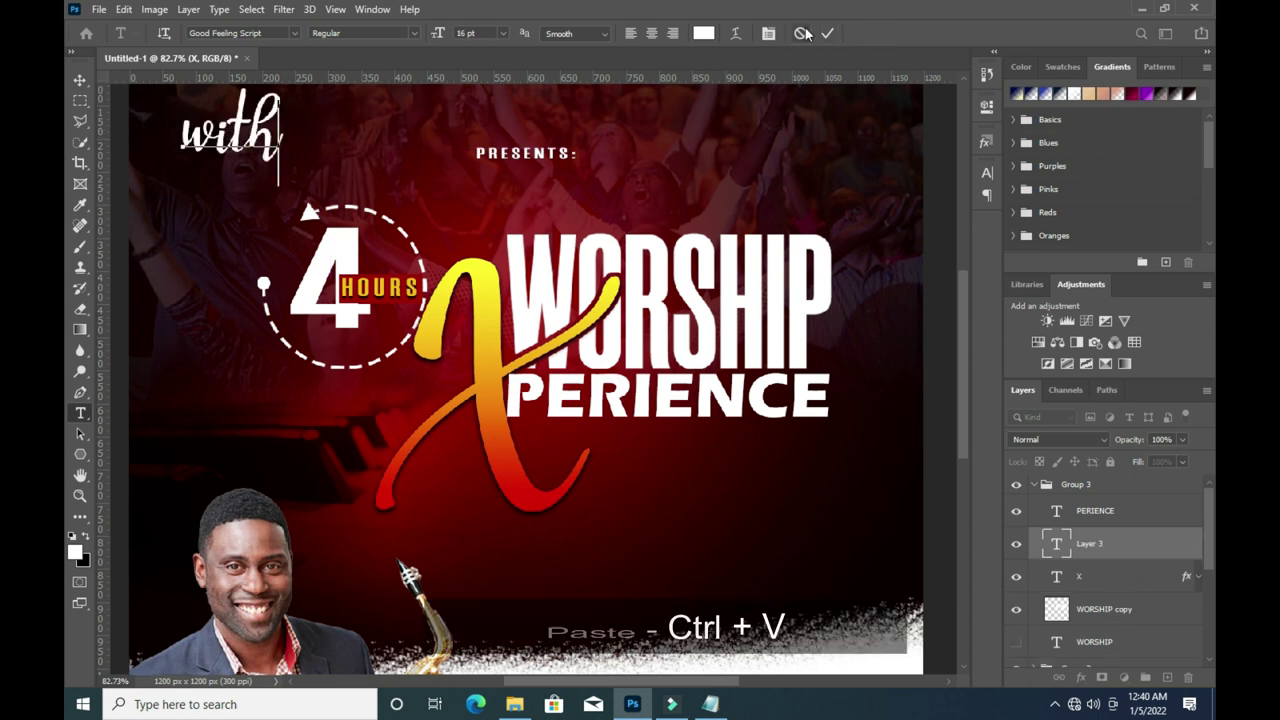
# Set 'with' in The Jacklyn font and move it down toward the pastor's photo.
pyautogui.click(293, 33)
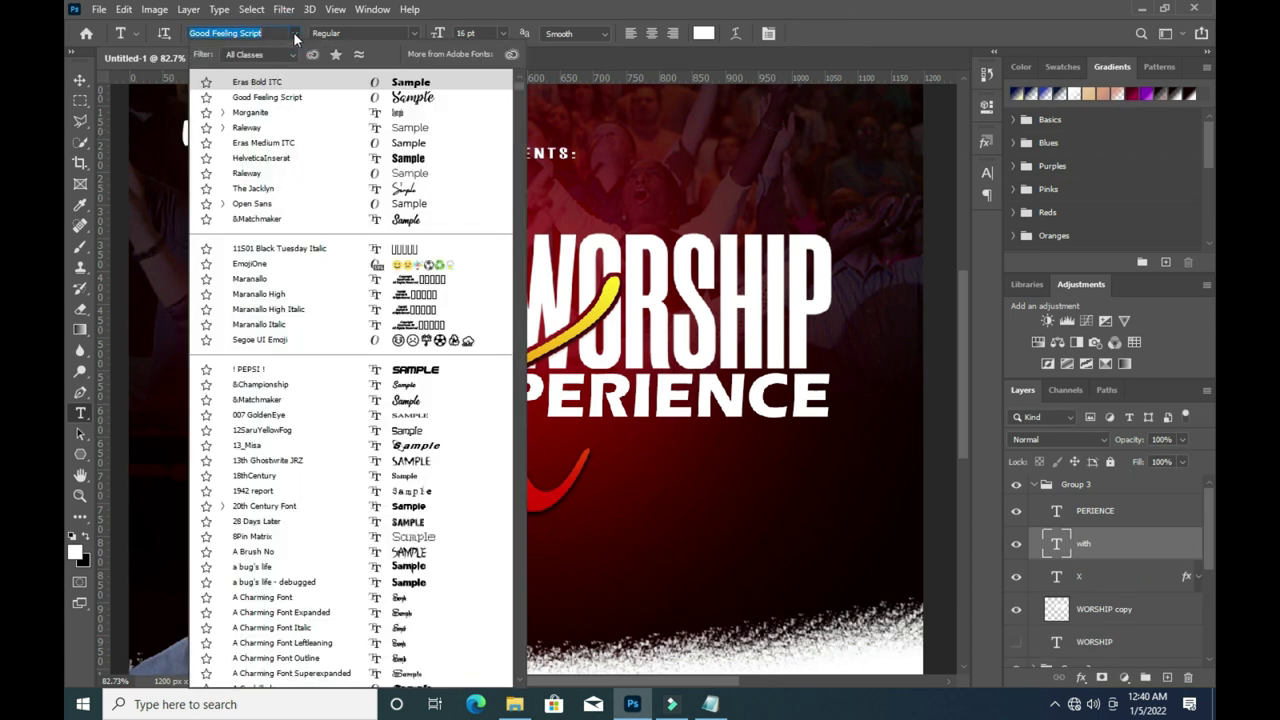
pyautogui.click(258, 190)
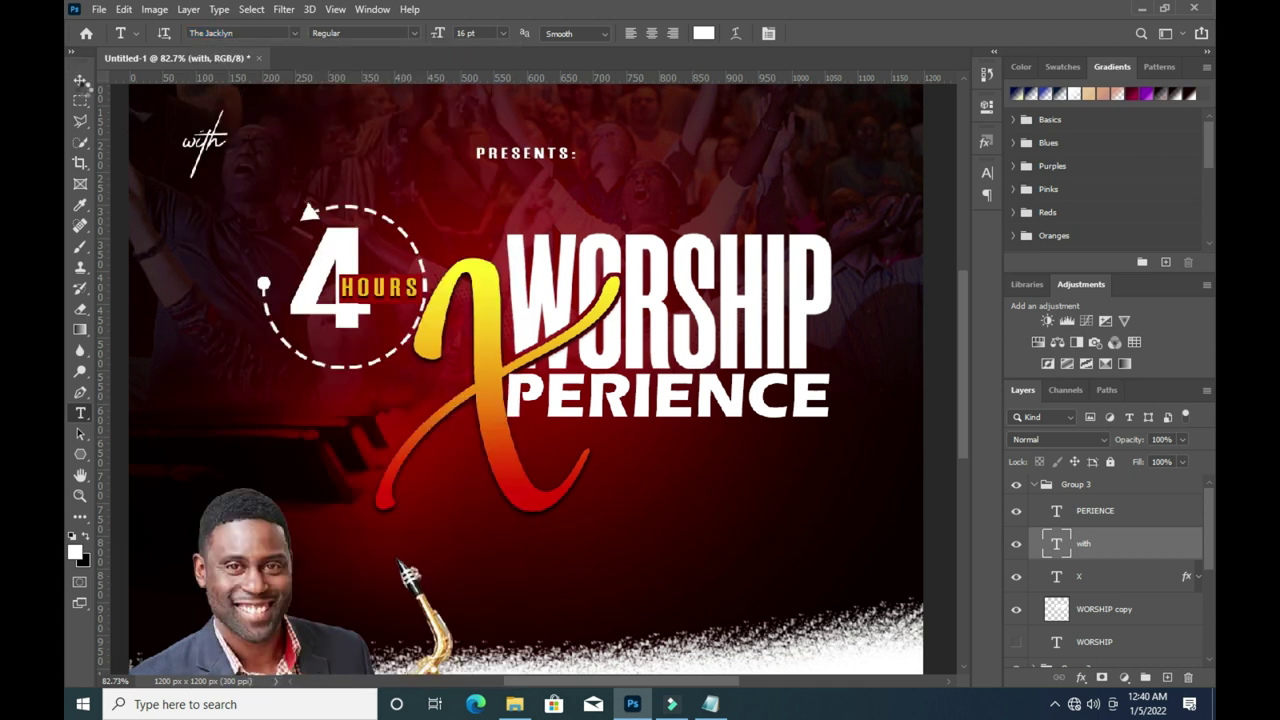
pyautogui.click(79, 82)
pyautogui.moveTo(207, 142); pyautogui.dragTo(206, 480)
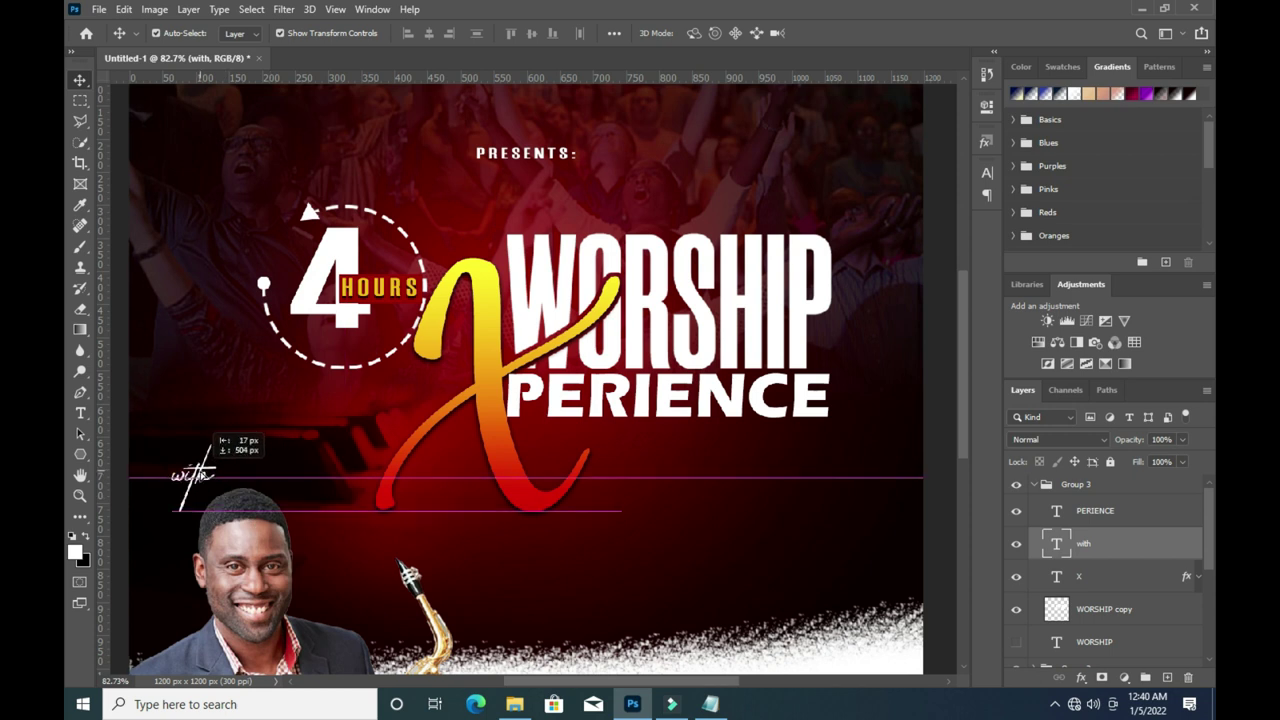
pyautogui.scroll(-2, 403, 456)
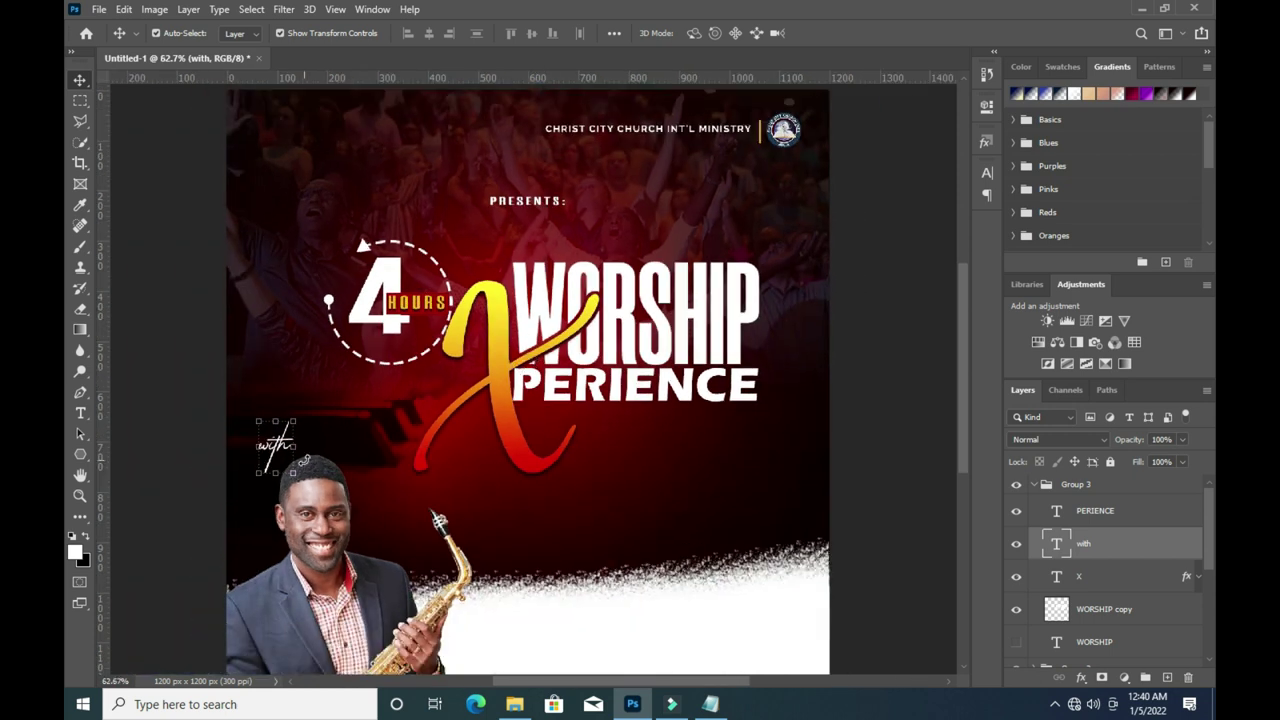
pyautogui.scroll(1, 305, 460)
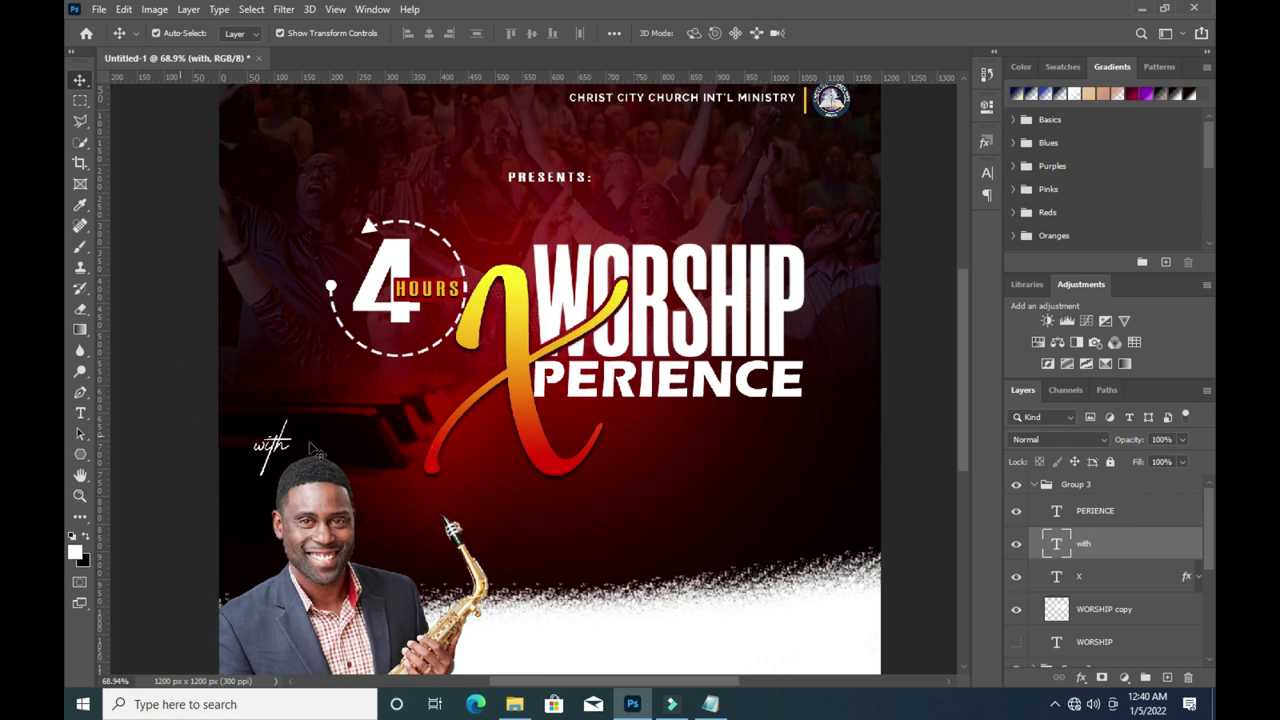
# Shrink 'with' to about 68% and place it above the photo.
pyautogui.click(280, 455)
pyautogui.scroll(3, 285, 455)
pyautogui.click(272, 445)
pyautogui.hotkey('ctrl', 't')
pyautogui.moveTo(298, 402); pyautogui.dragTo(293, 426)
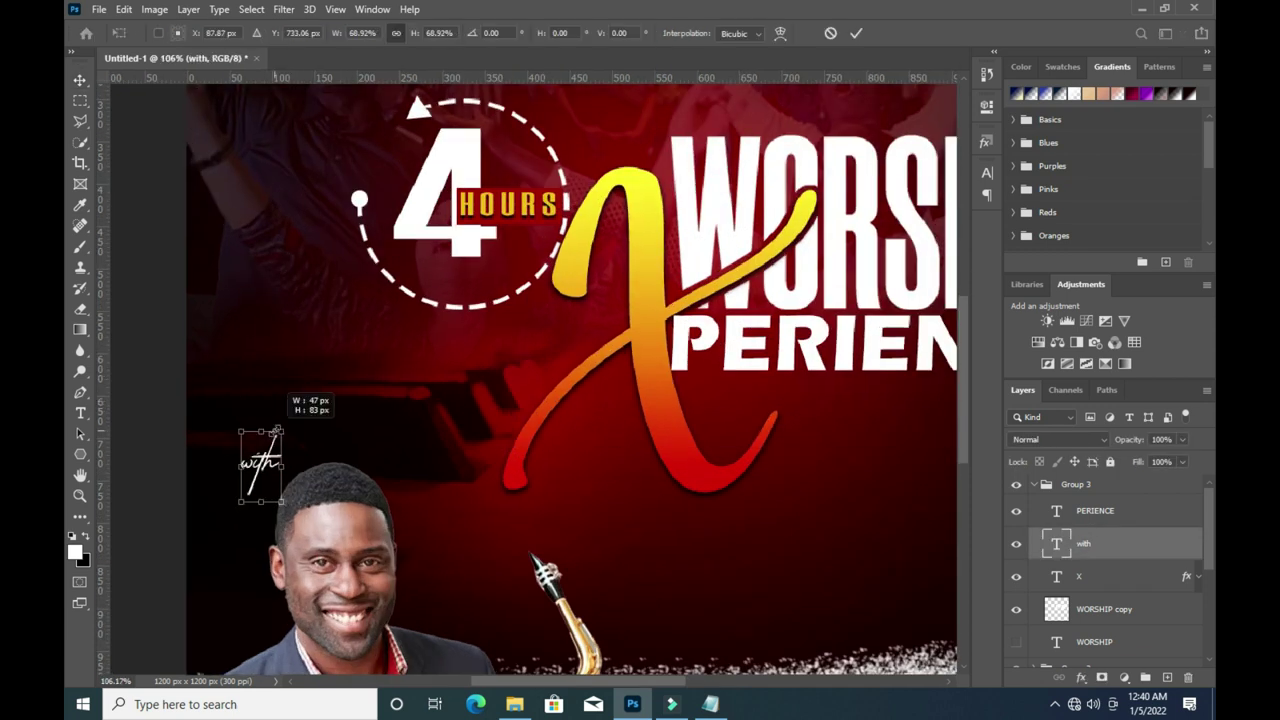
pyautogui.moveTo(260, 468); pyautogui.dragTo(277, 441)
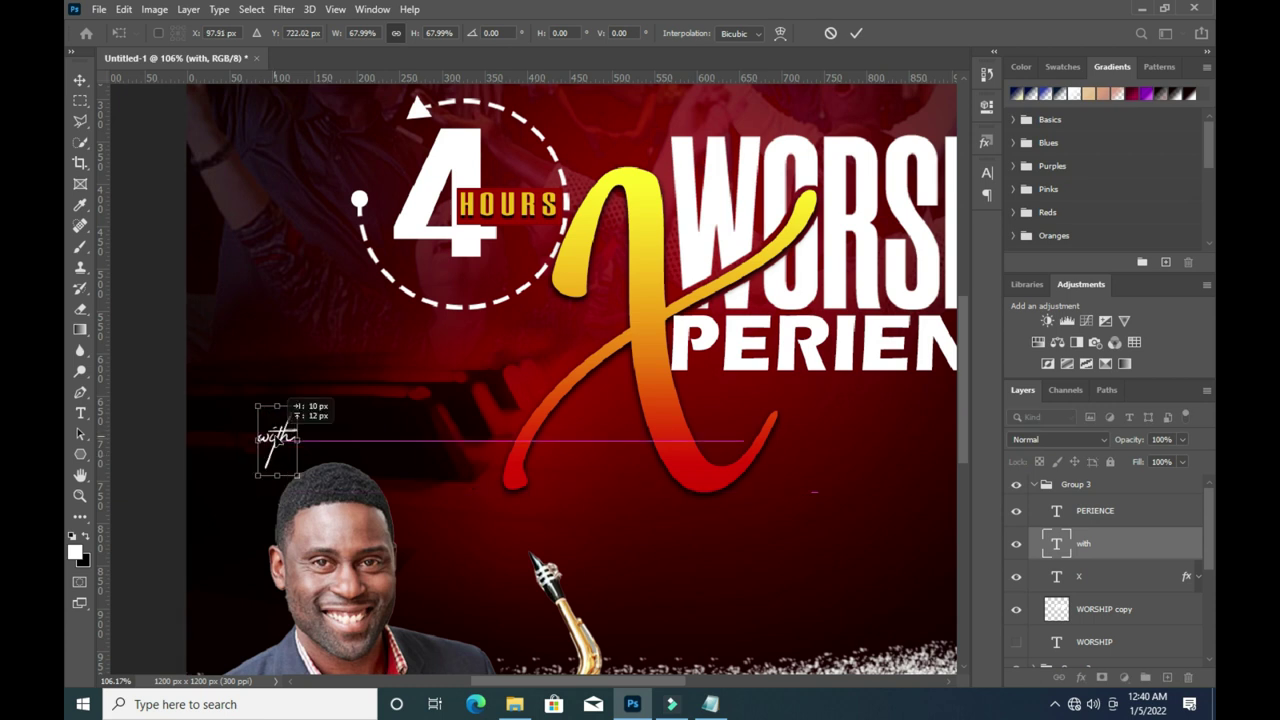
pyautogui.click(857, 34)
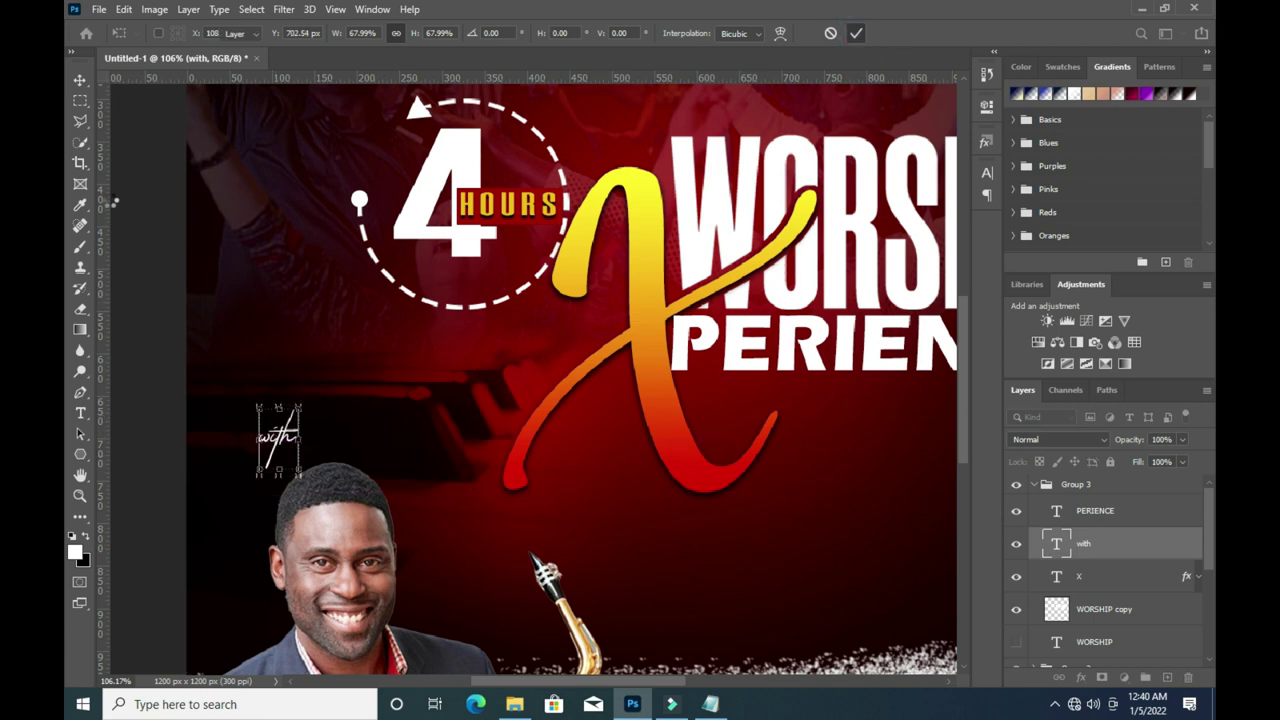
# Copy 'Pastor' from the notes and paste it as new text on the flyer.
pyautogui.click(710, 706)
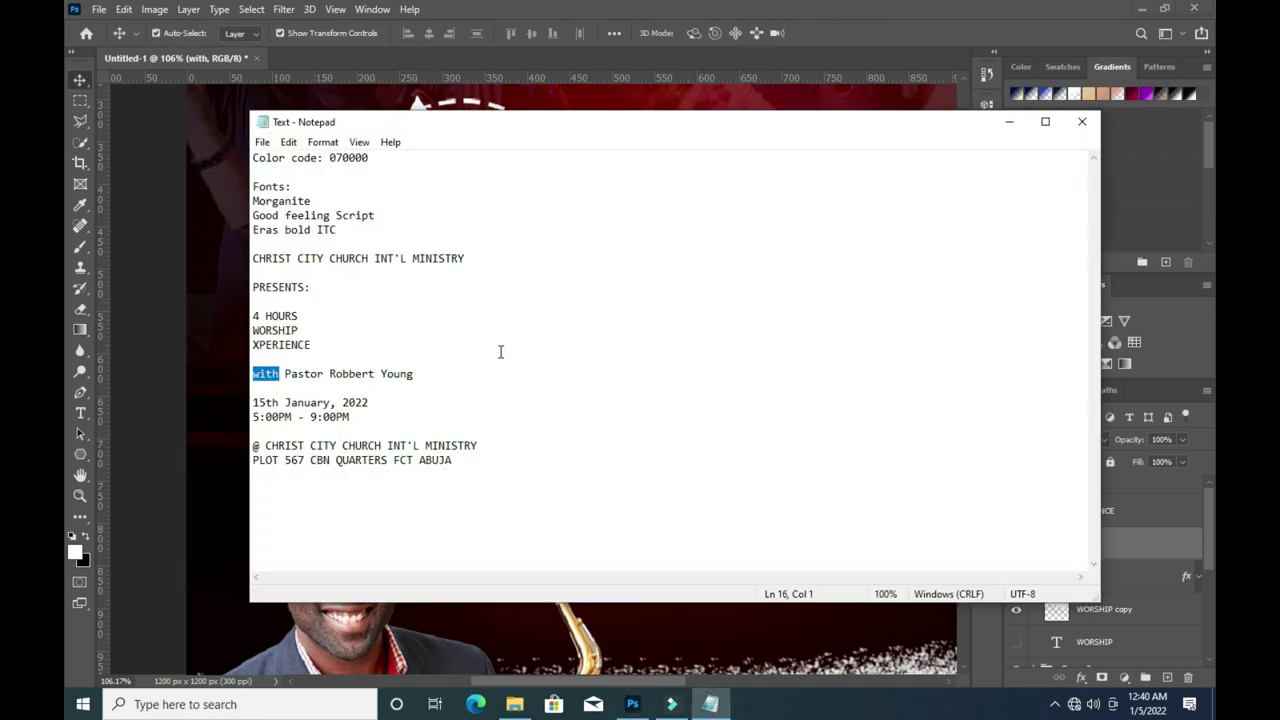
pyautogui.doubleClick(304, 374)
pyautogui.hotkey('ctrl', 'c')
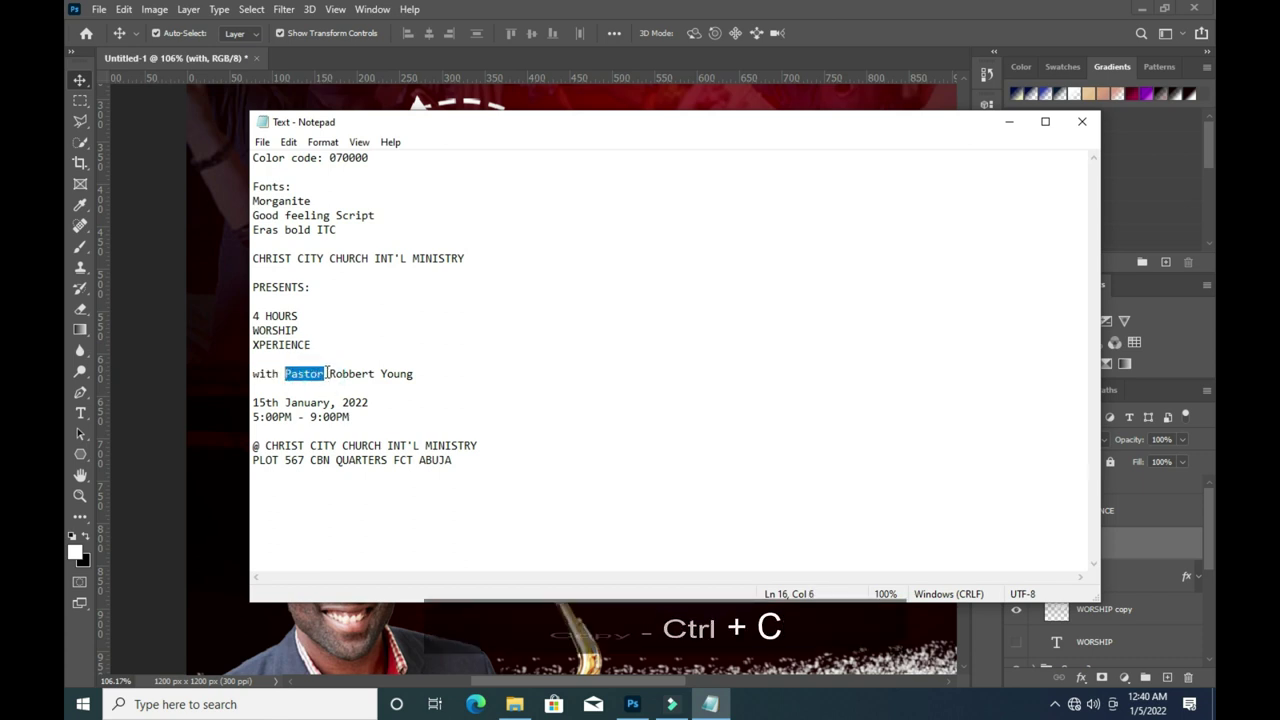
pyautogui.click(1007, 123)
pyautogui.click(81, 413)
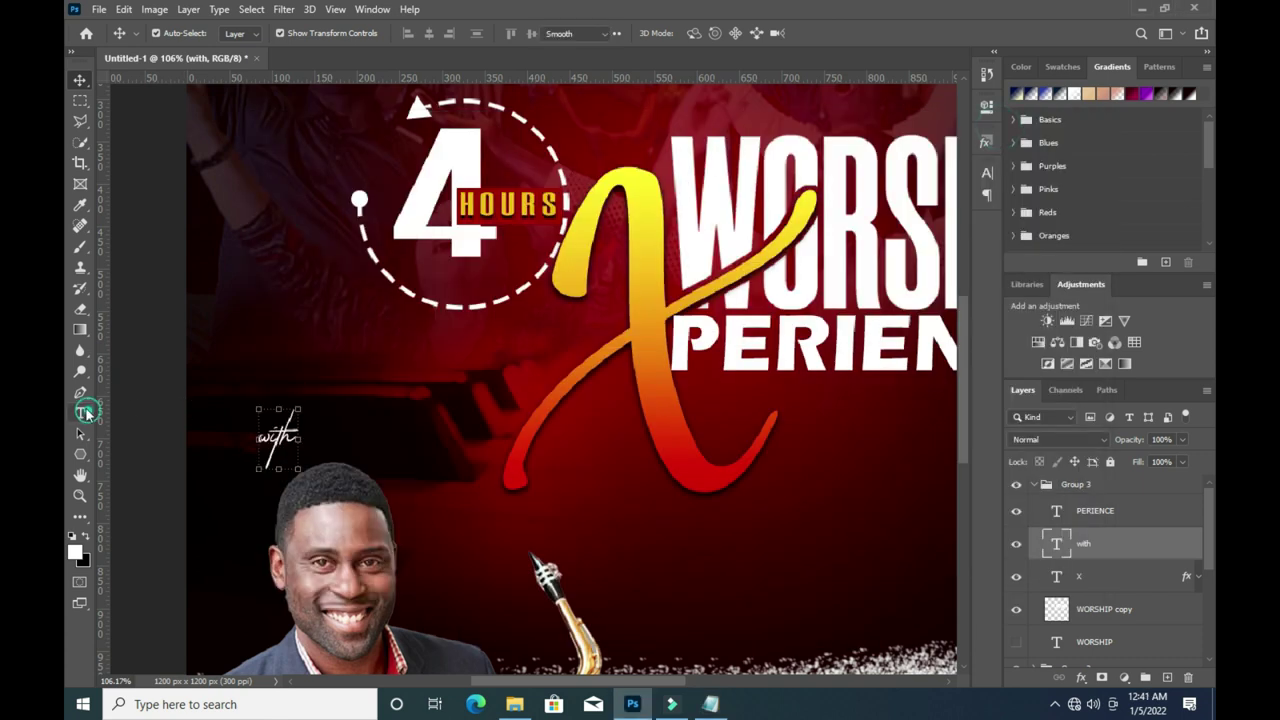
pyautogui.click(242, 338)
pyautogui.hotkey('ctrl', 'v')
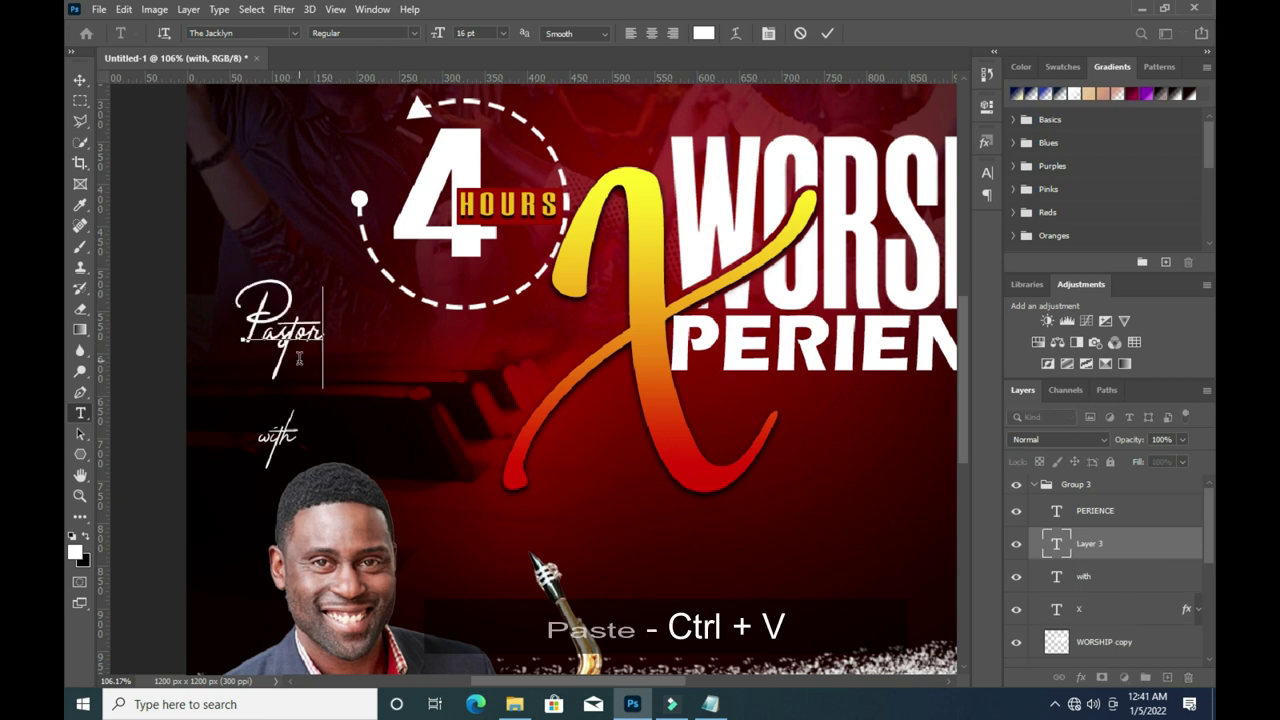
pyautogui.click(828, 34)
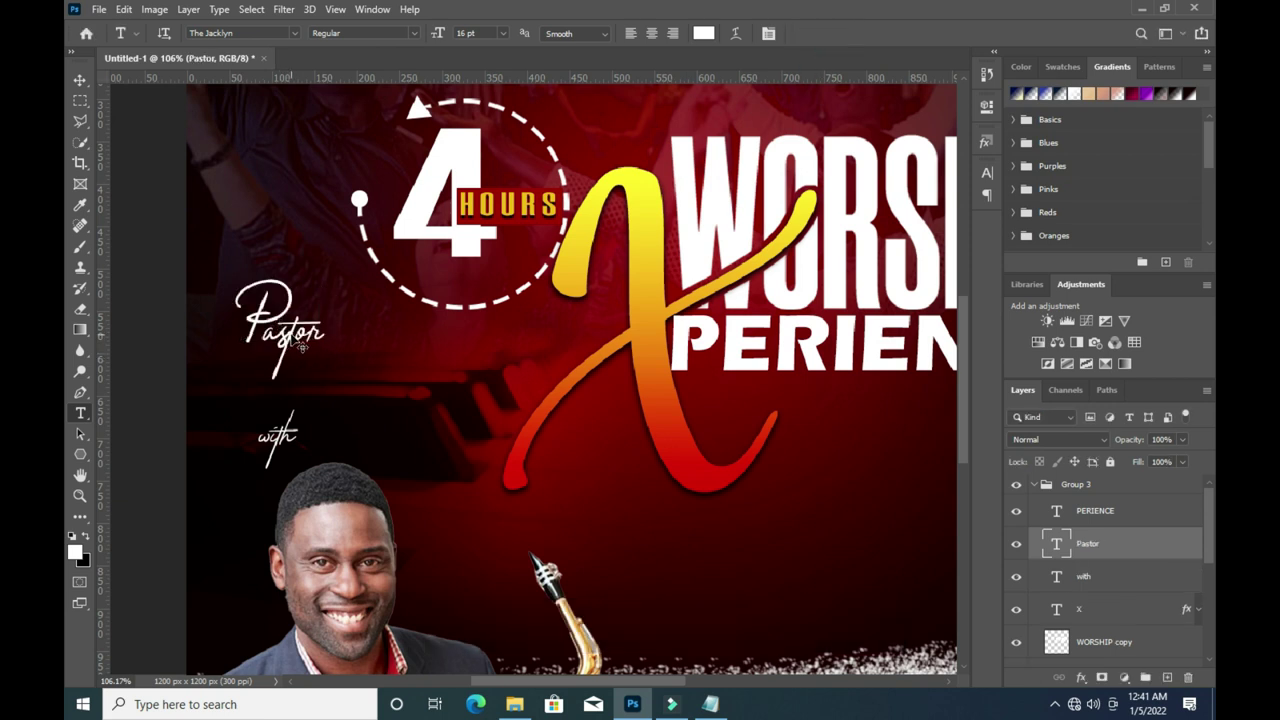
# Place 'Pastor' beside 'with' and recolour 'with' yellow (#fbdd1e).
pyautogui.moveTo(301, 346); pyautogui.dragTo(372, 430)
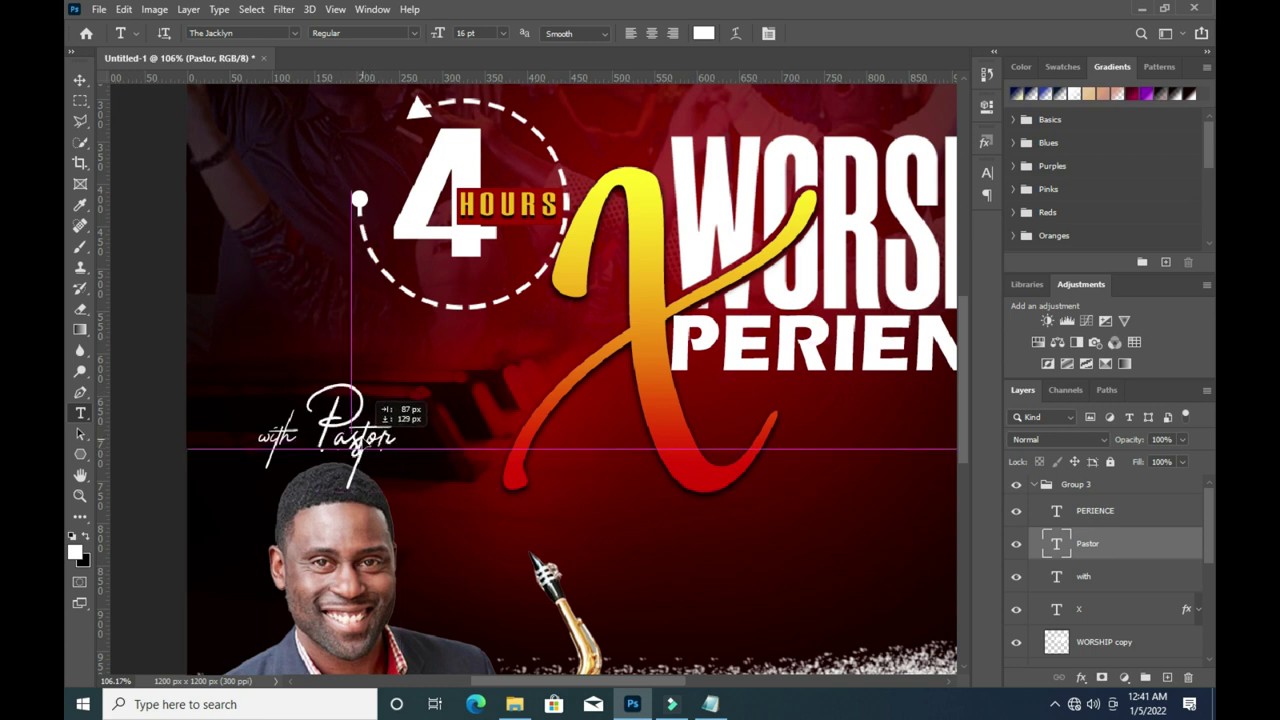
pyautogui.moveTo(372, 430)
pyautogui.mouseDown()
pyautogui.moveTo(355, 421)
pyautogui.moveTo(345, 440)
pyautogui.moveTo(232, 424)
pyautogui.moveTo(314, 446)
pyautogui.mouseUp()
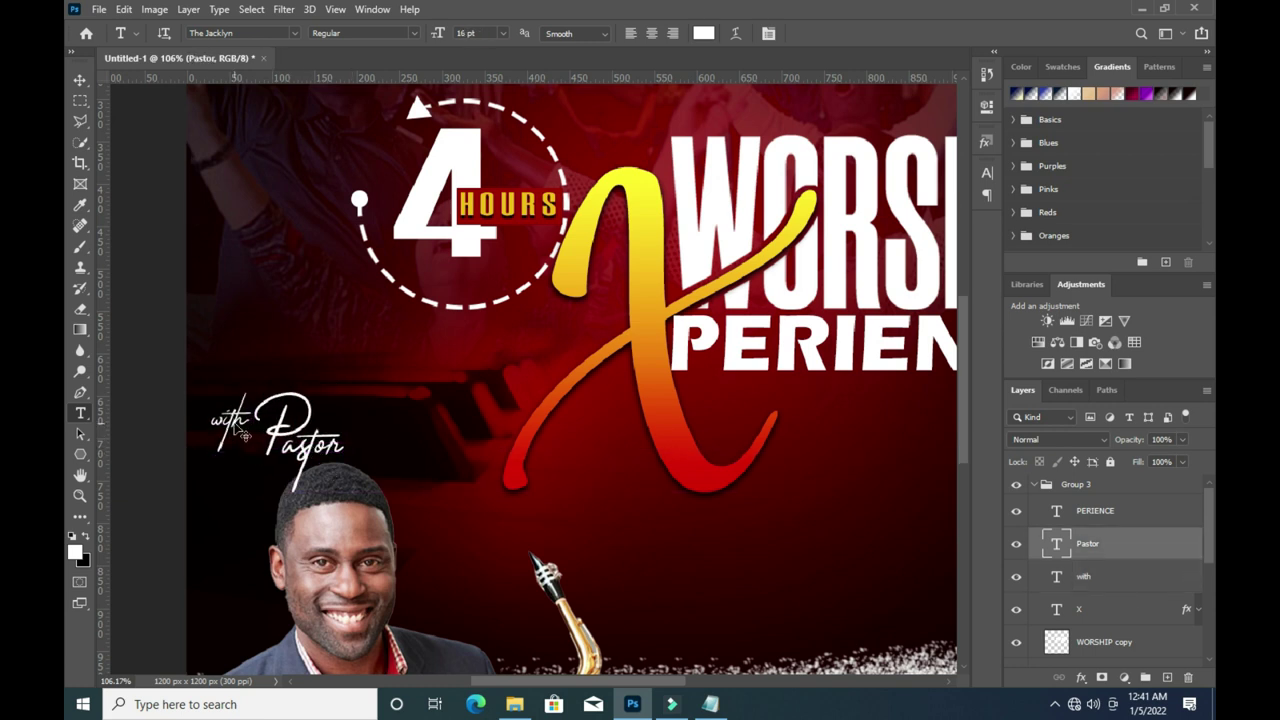
pyautogui.moveTo(234, 424); pyautogui.dragTo(256, 394)
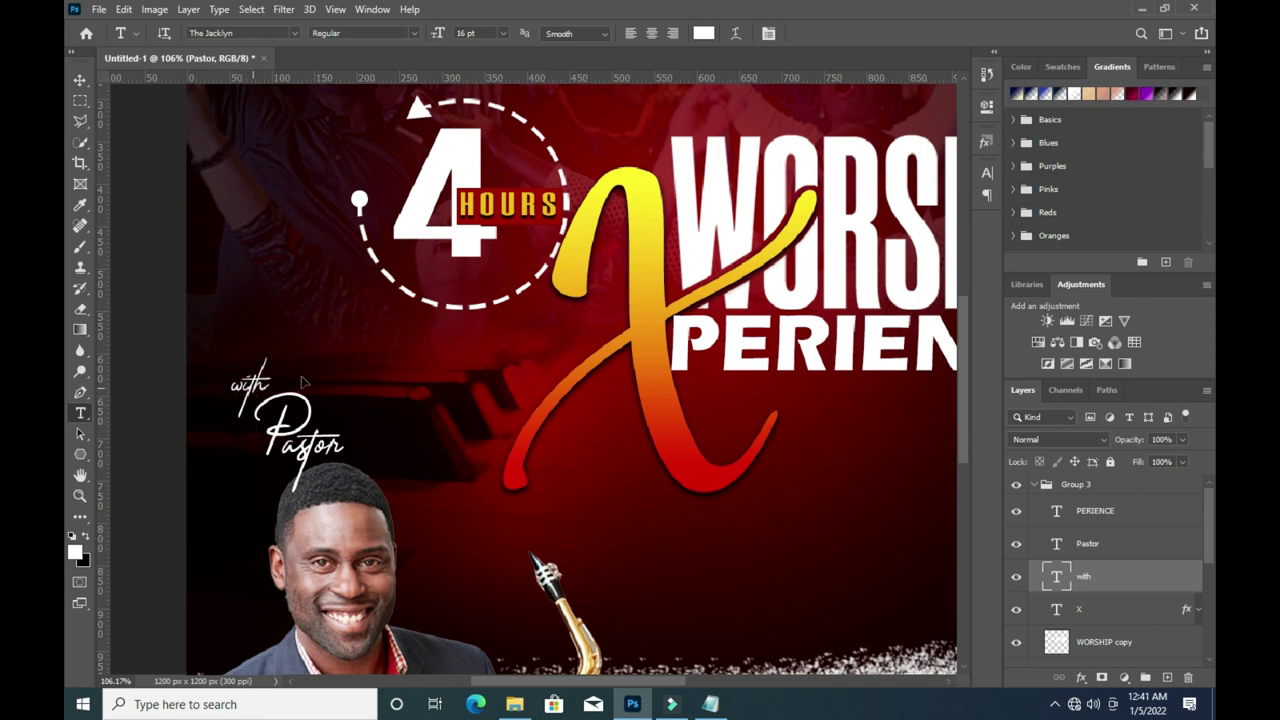
pyautogui.click(705, 33)
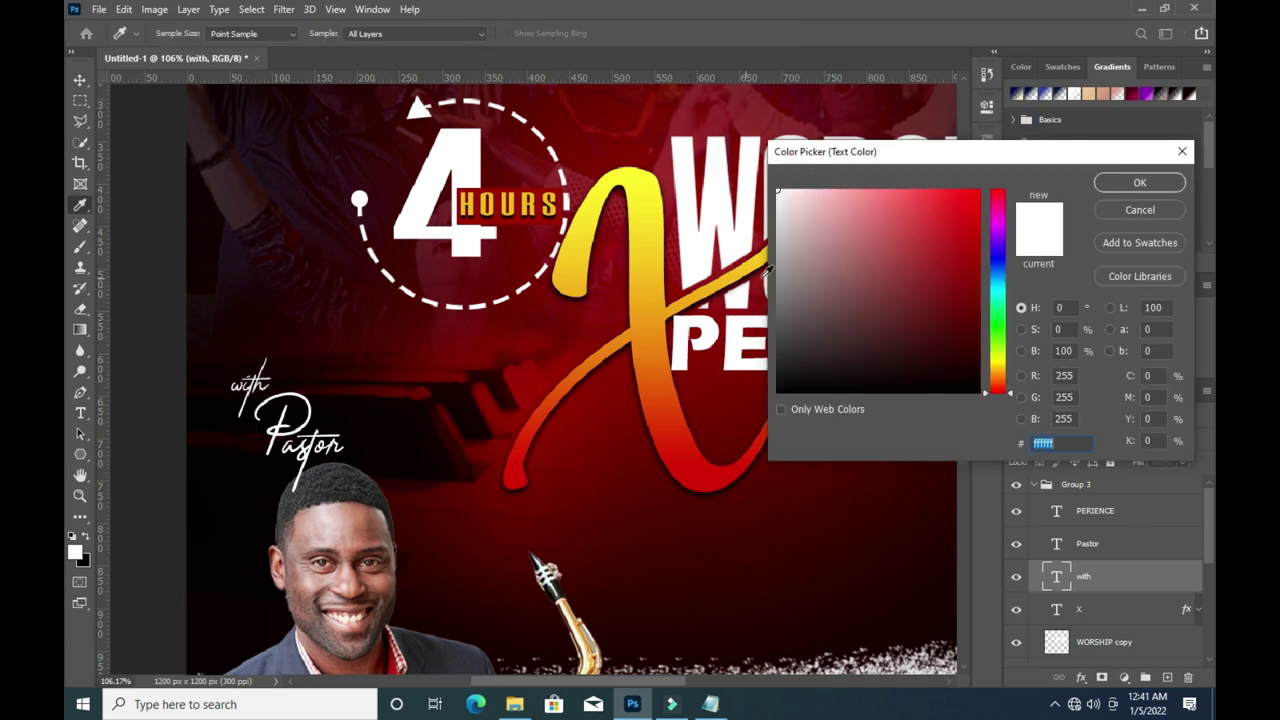
pyautogui.click(651, 223)
pyautogui.click(1113, 186)
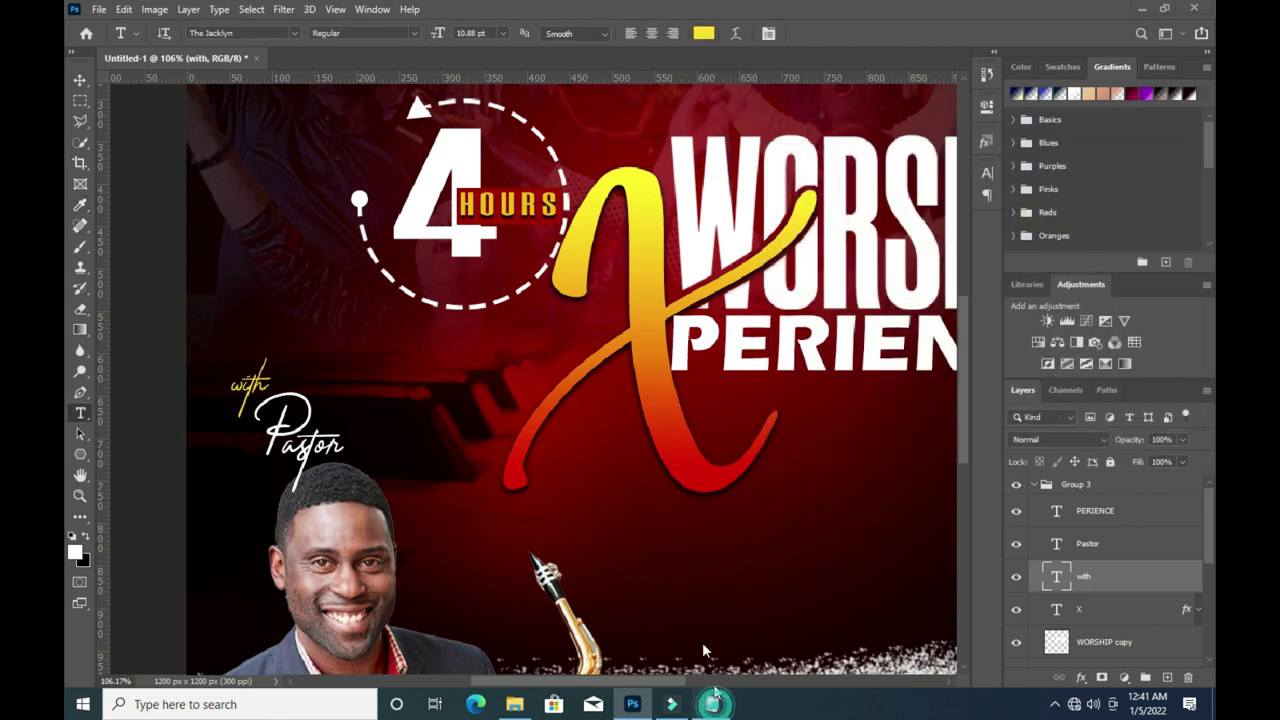
pyautogui.click(710, 704)
# Copy the pastor's full name from the Notepad notes and return to Photoshop.
pyautogui.click(330, 374)
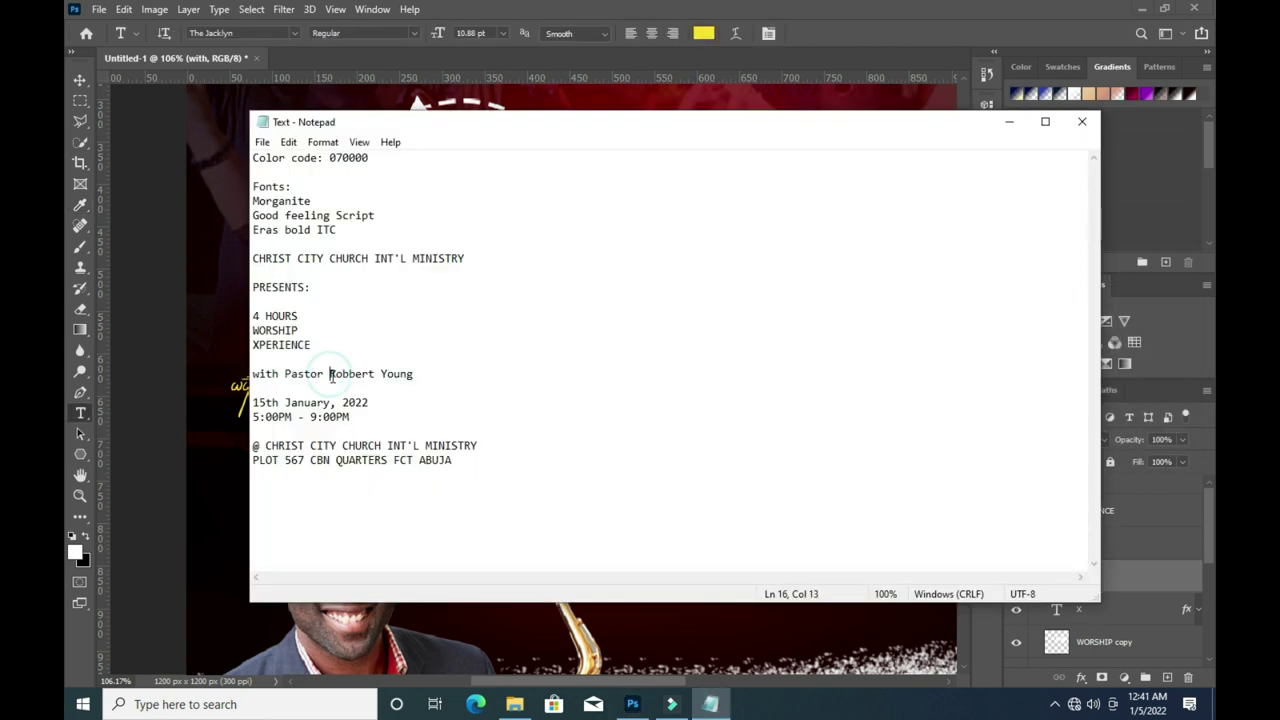
pyautogui.moveTo(364, 377); pyautogui.dragTo(373, 377)
pyautogui.hotkey('ctrl', 'c')
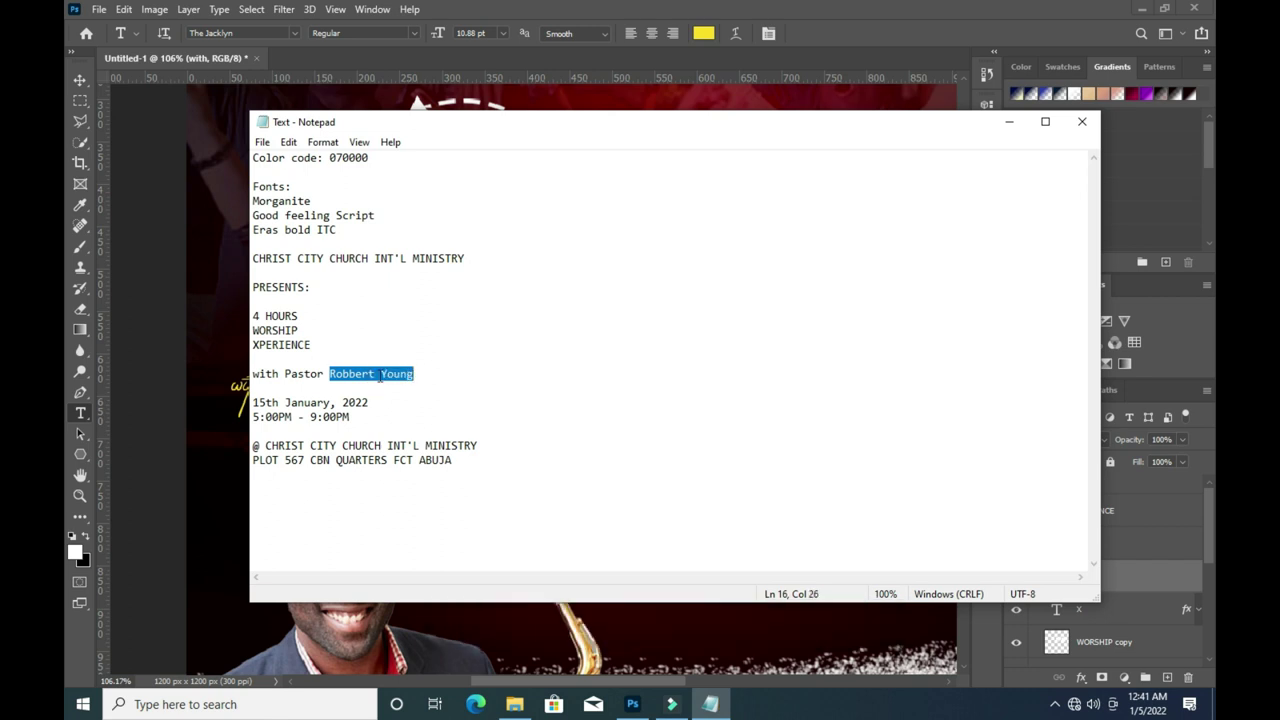
pyautogui.click(1010, 122)
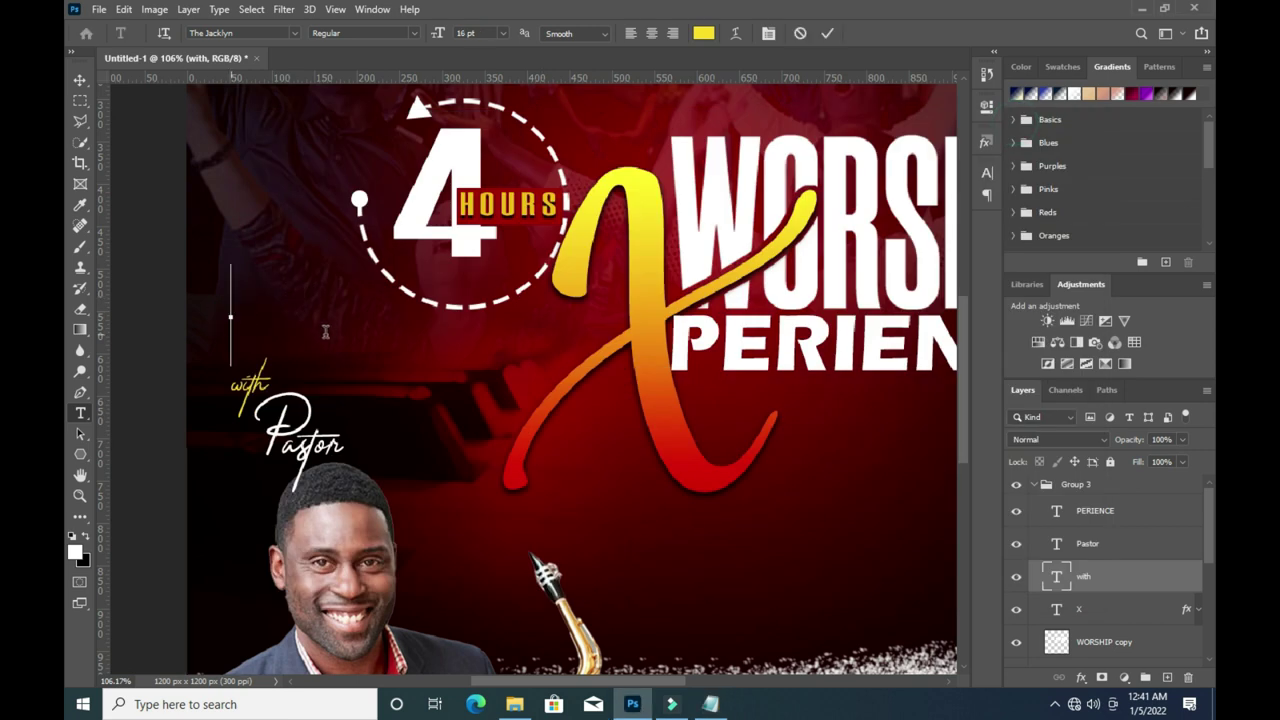
# Paste the pastor's name as new text in Eras Bold ITC, coloured white.
pyautogui.hotkey('ctrl', 'v')
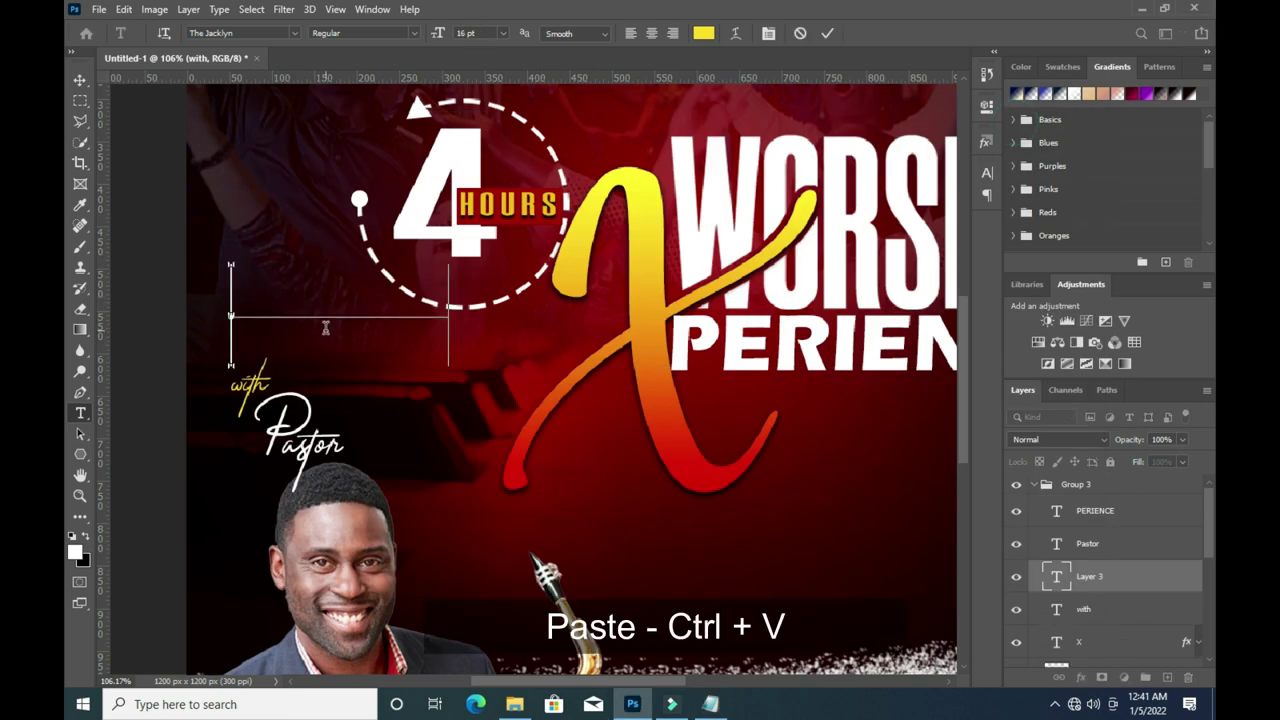
pyautogui.click(828, 33)
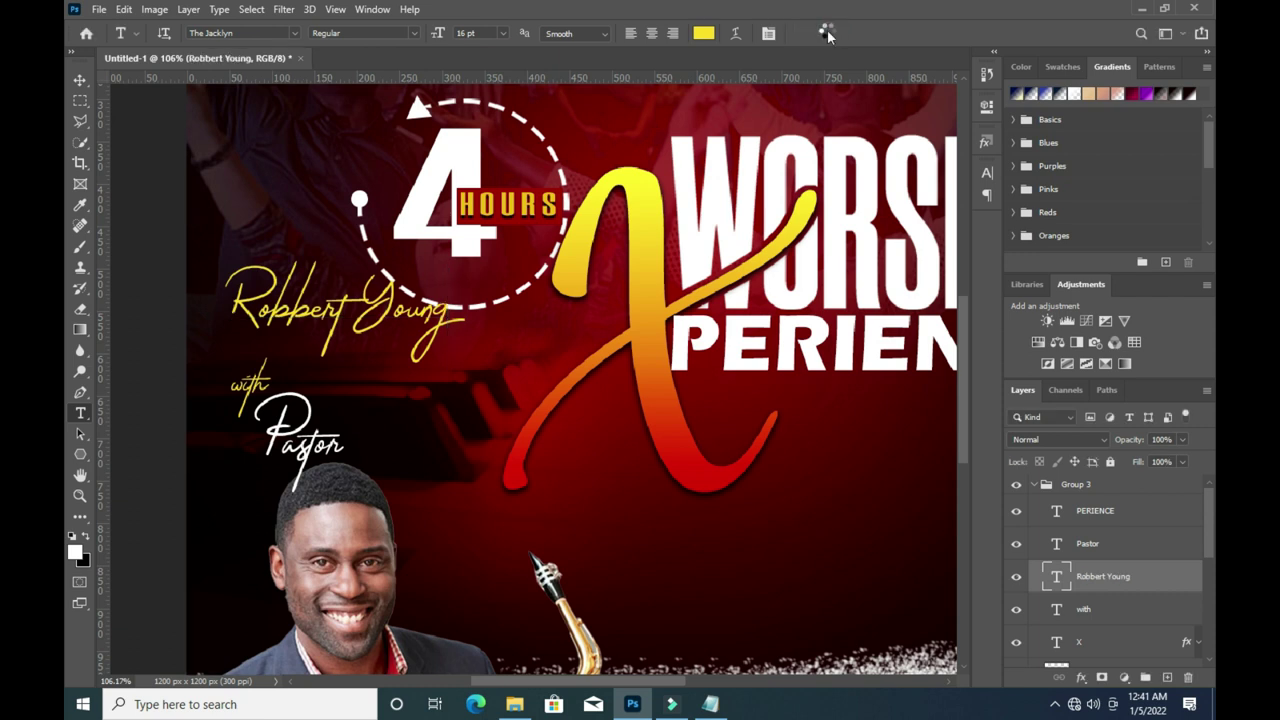
pyautogui.click(293, 34)
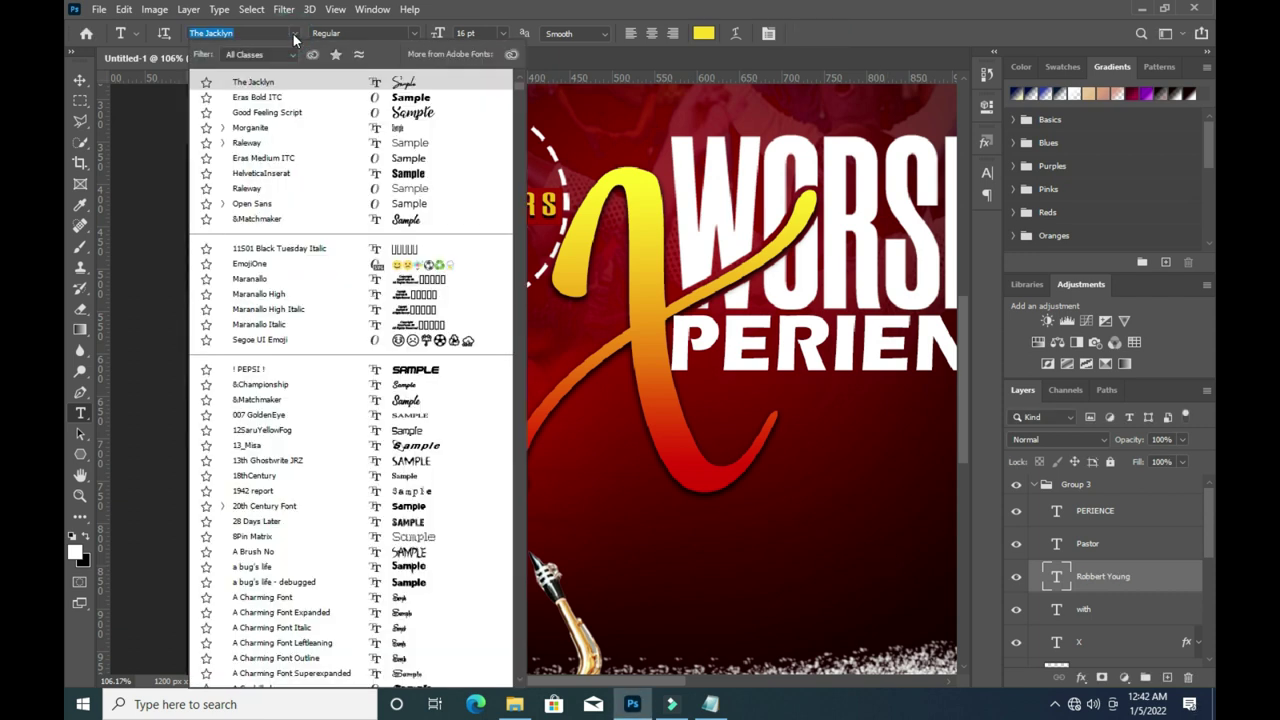
pyautogui.click(270, 98)
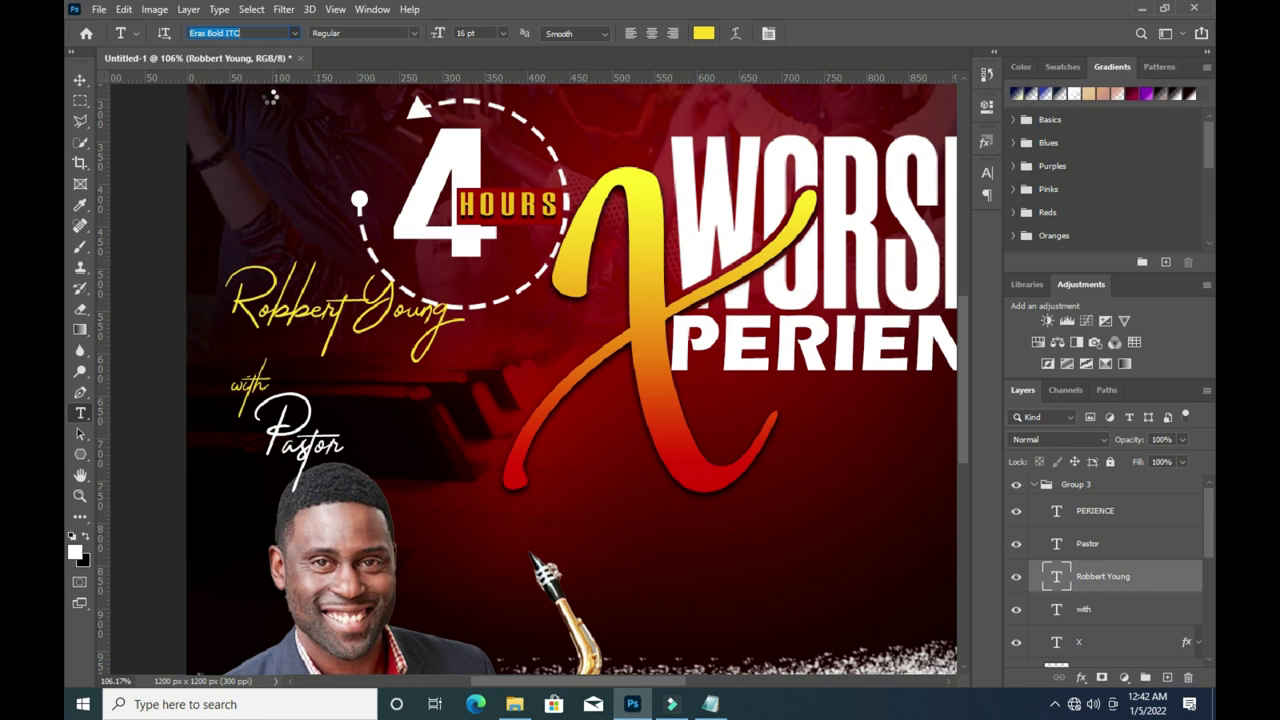
pyautogui.click(80, 79)
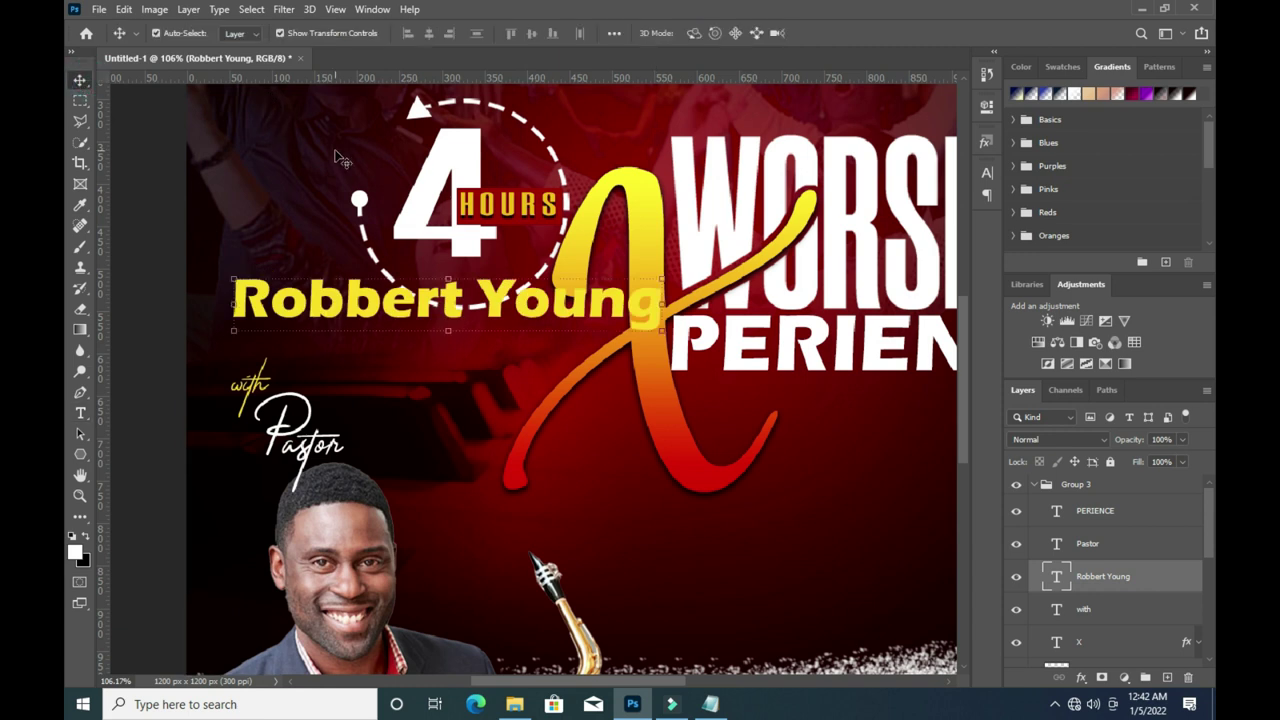
pyautogui.press('t')
pyautogui.click(702, 33)
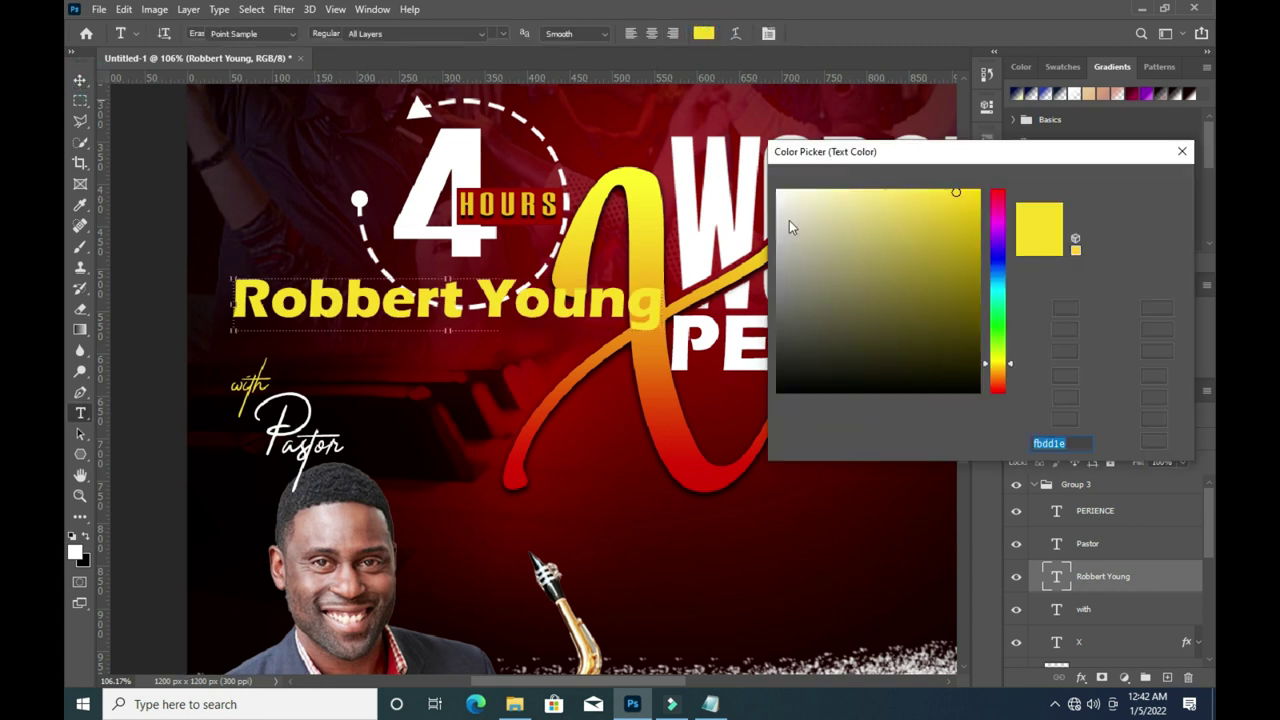
pyautogui.click(1139, 182)
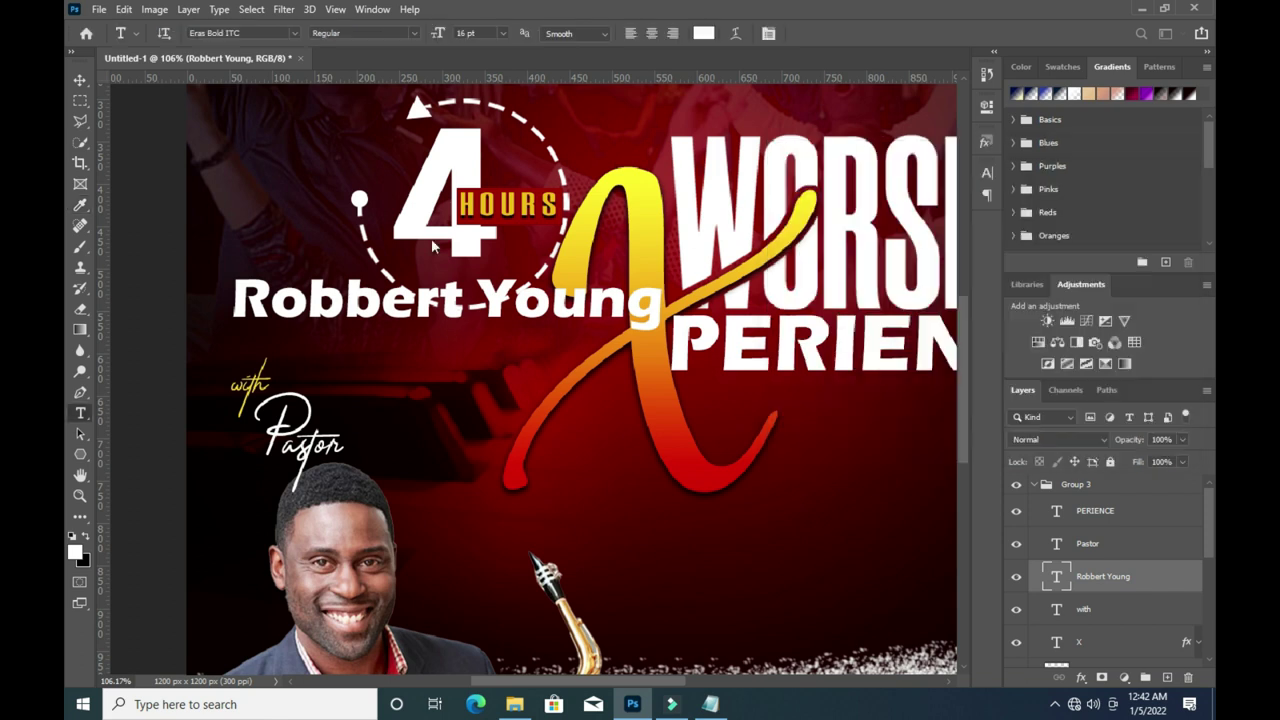
# Scale the name down to about 30% and place it below Pastor beside the photo.
pyautogui.click(79, 80)
pyautogui.moveTo(663, 277)
pyautogui.mouseDown()
pyautogui.moveTo(380, 312)
pyautogui.moveTo(472, 458)
pyautogui.moveTo(432, 463)
pyautogui.moveTo(461, 466)
pyautogui.mouseUp()
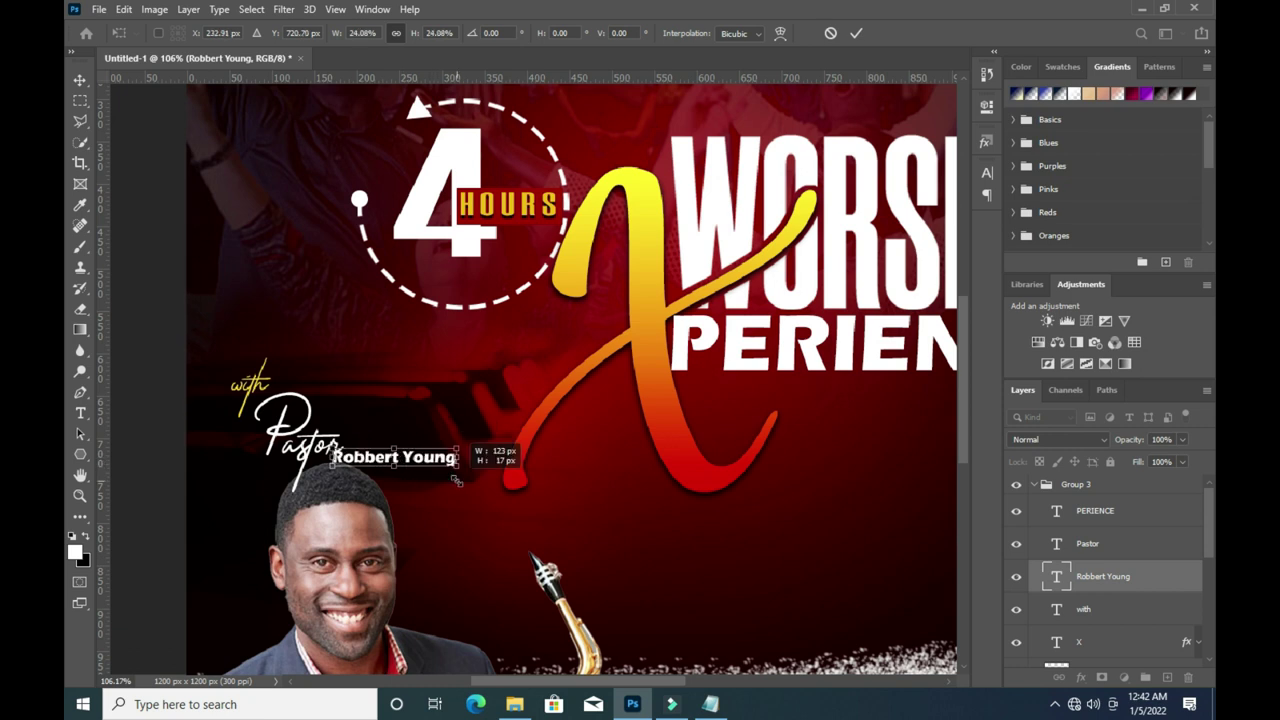
pyautogui.moveTo(443, 467); pyautogui.dragTo(534, 543)
pyautogui.scroll(-1, 475, 387)
pyautogui.scroll(-2, 475, 387)
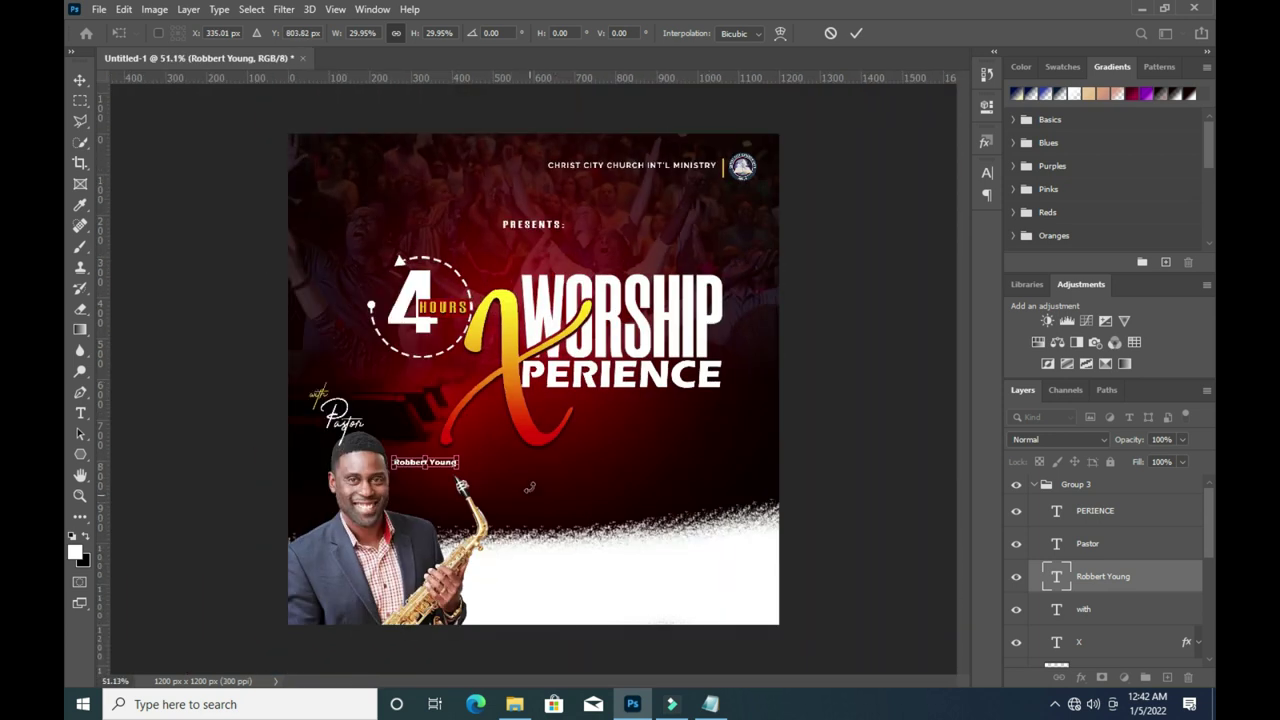
pyautogui.scroll(1, 530, 487)
# Commit the name's size, then move the Pastor label beside it and shrink it.
pyautogui.click(857, 35)
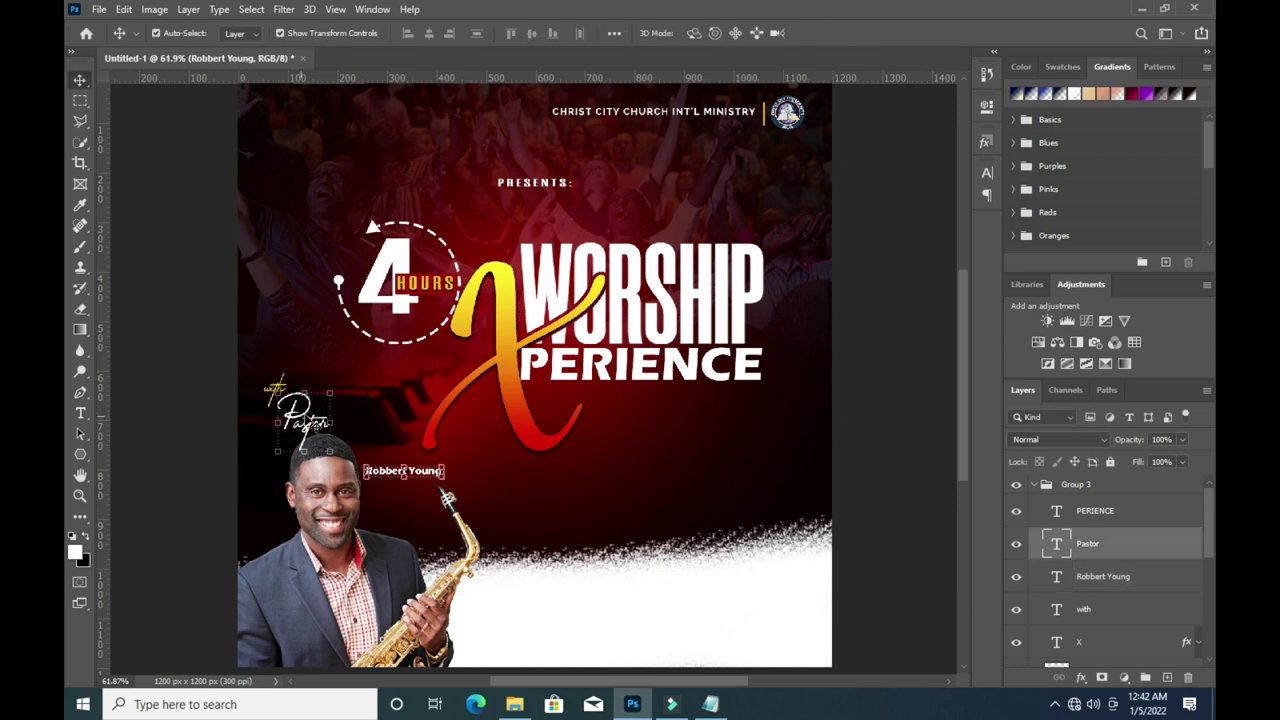
pyautogui.moveTo(309, 426); pyautogui.dragTo(390, 445)
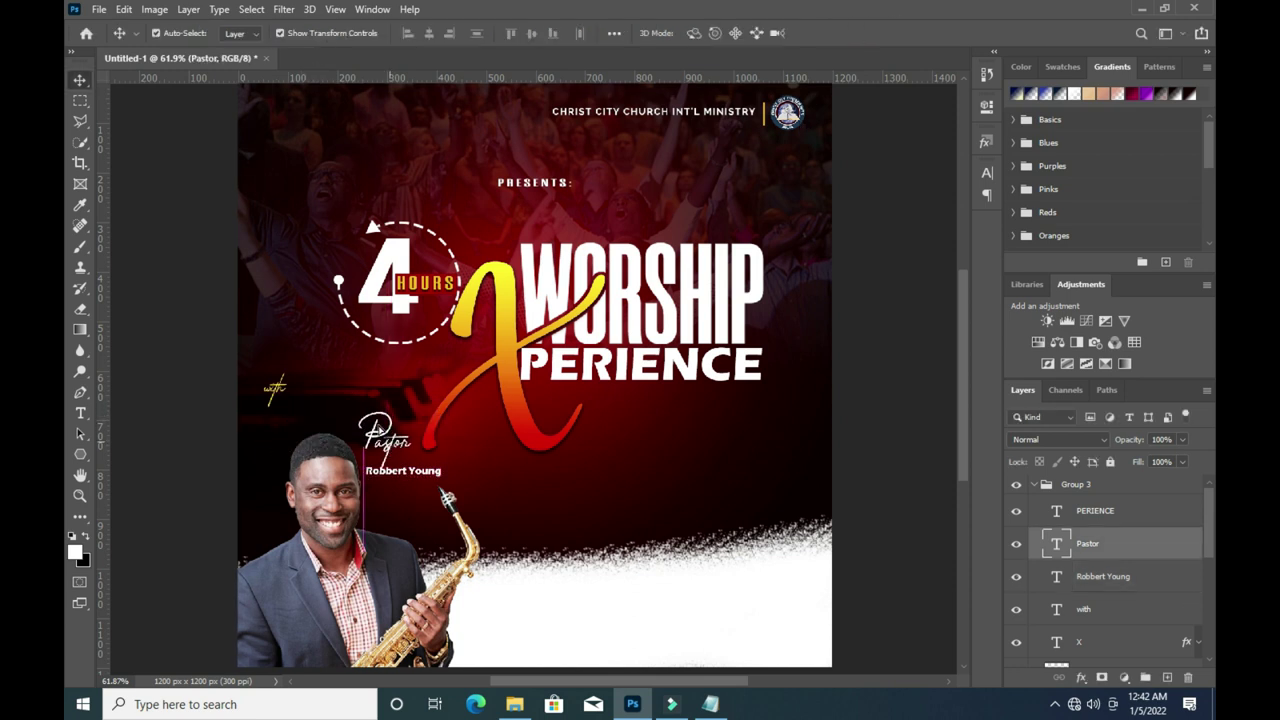
pyautogui.moveTo(359, 410); pyautogui.dragTo(405, 434)
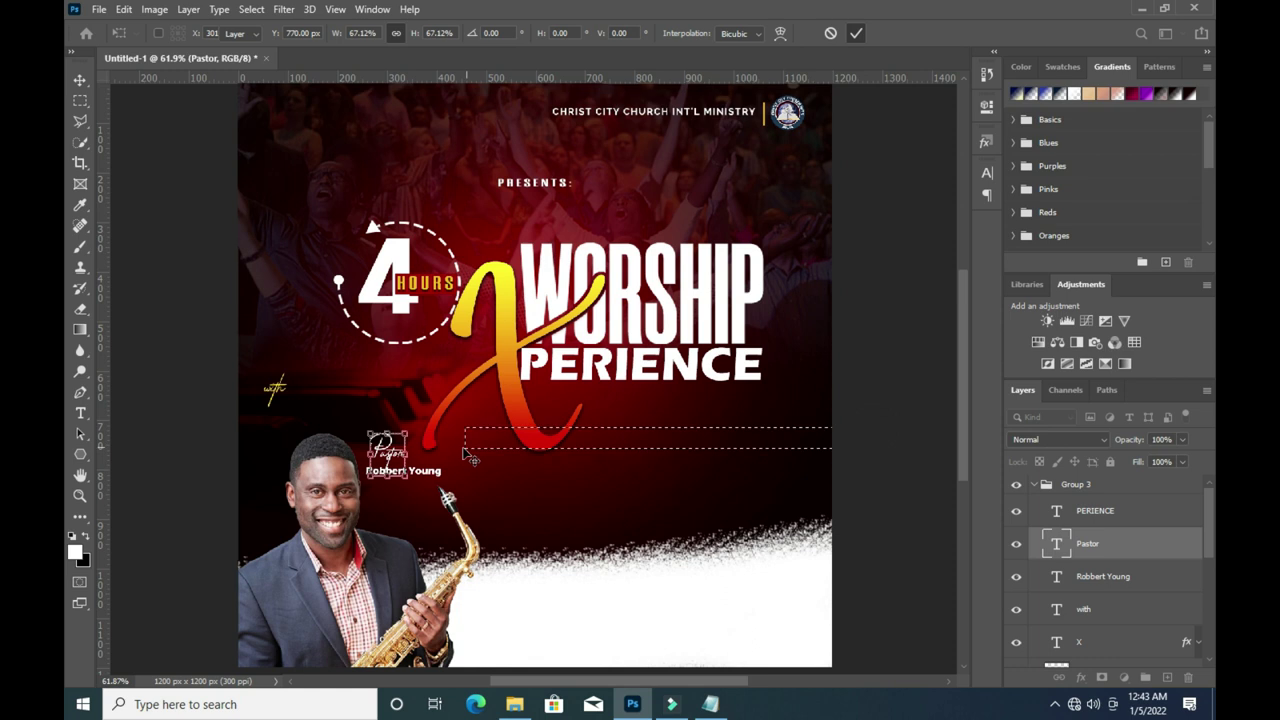
pyautogui.press('Return')
pyautogui.scroll(2, 405, 447)
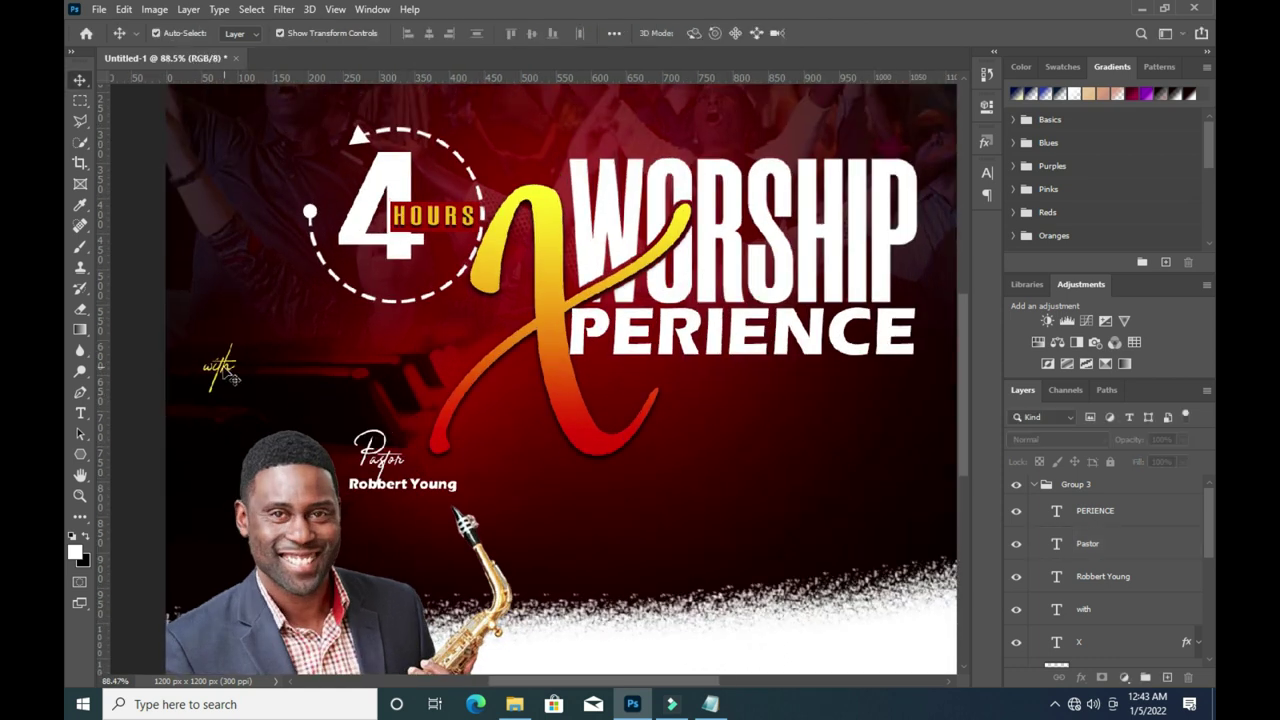
# Align 'with' beside the Pastor label, stacking the caption above the name.
pyautogui.moveTo(232, 378); pyautogui.dragTo(355, 432)
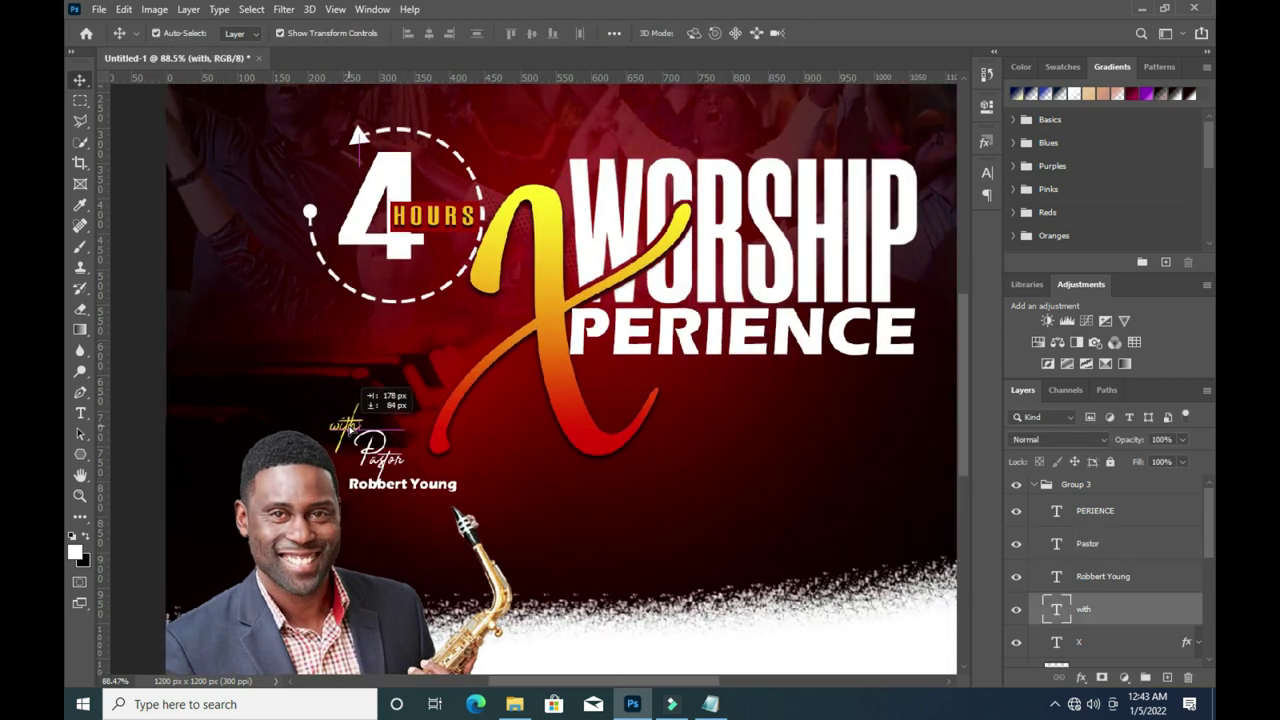
pyautogui.moveTo(351, 430); pyautogui.dragTo(360, 424)
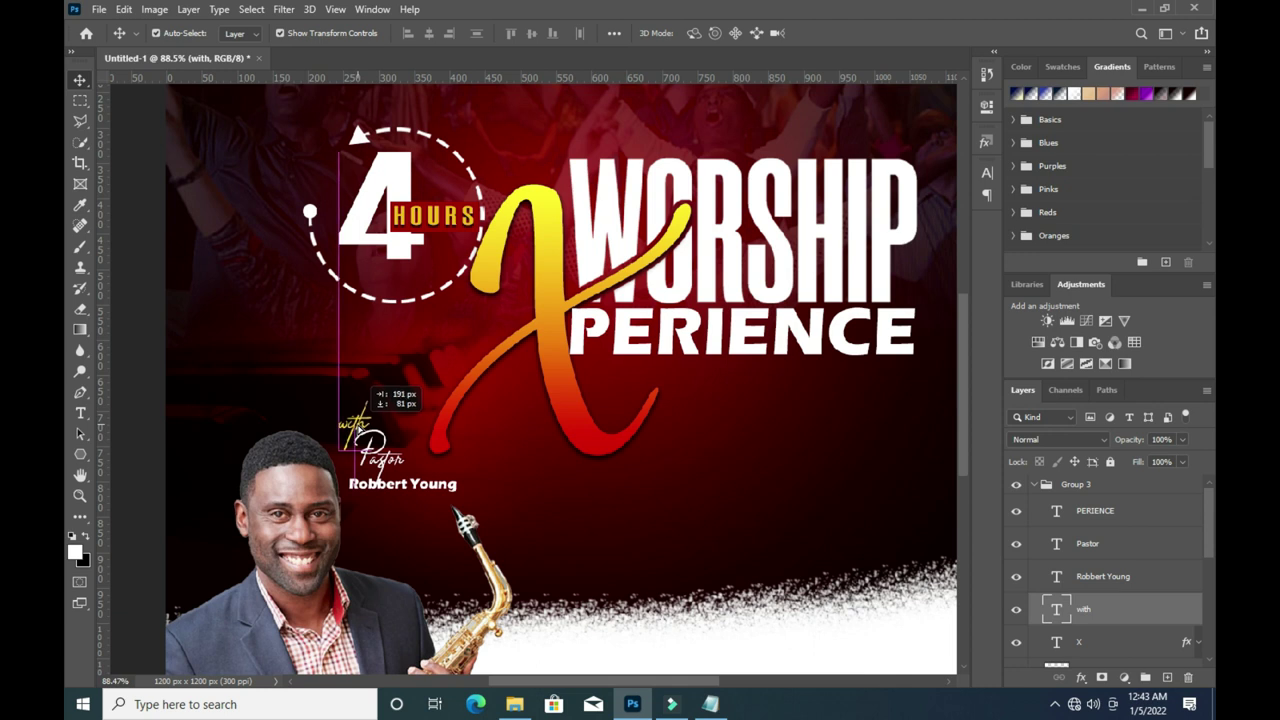
pyautogui.scroll(-2, 400, 350)
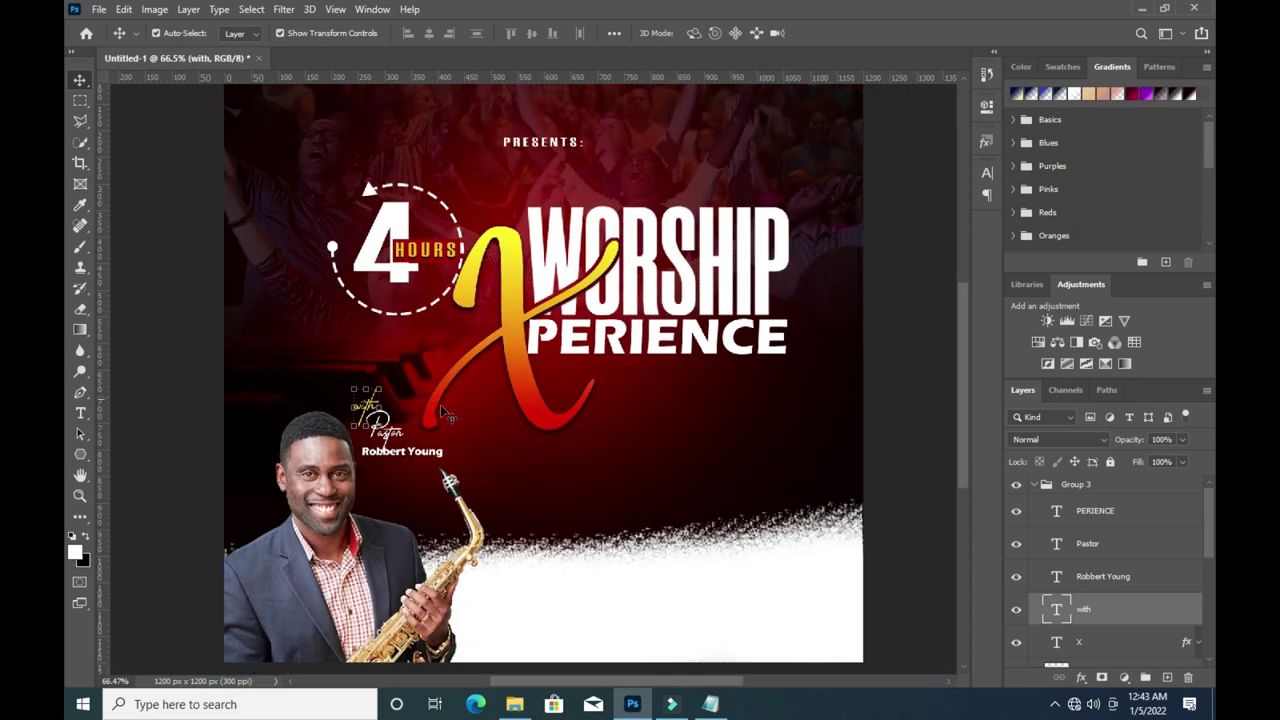
pyautogui.scroll(-1, 684, 425)
pyautogui.scroll(2, 703, 466)
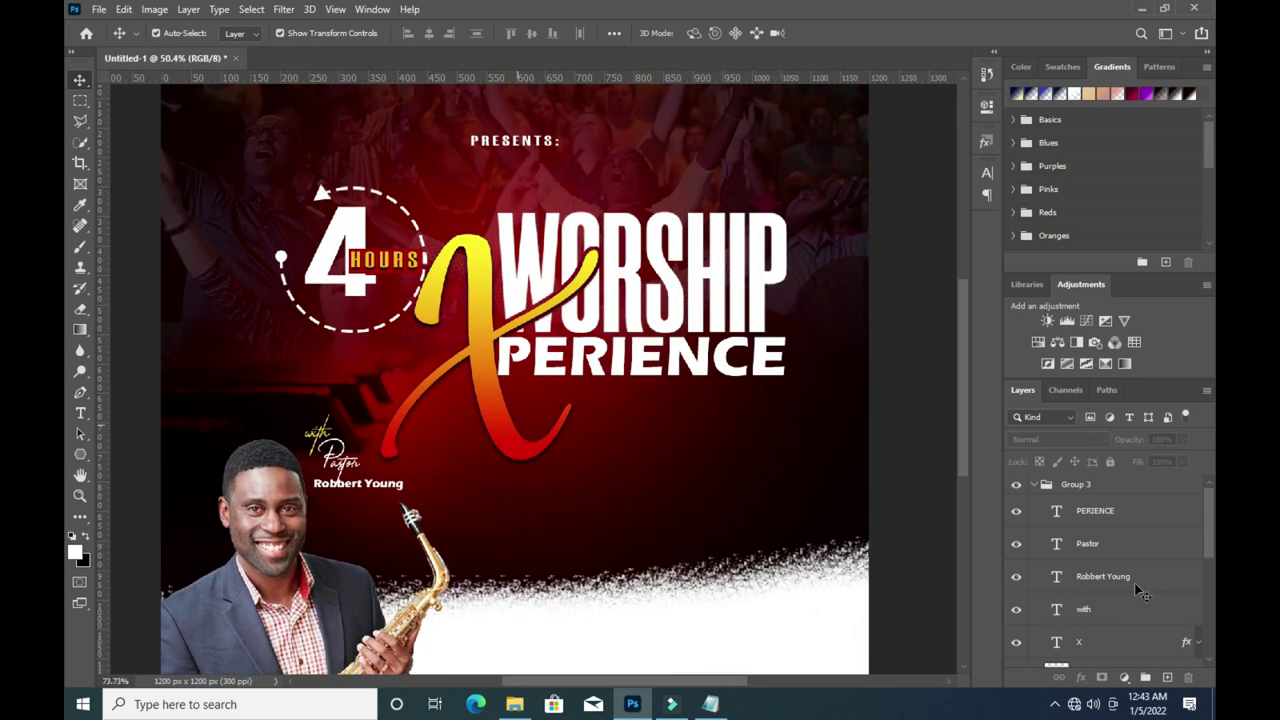
pyautogui.click(378, 490)
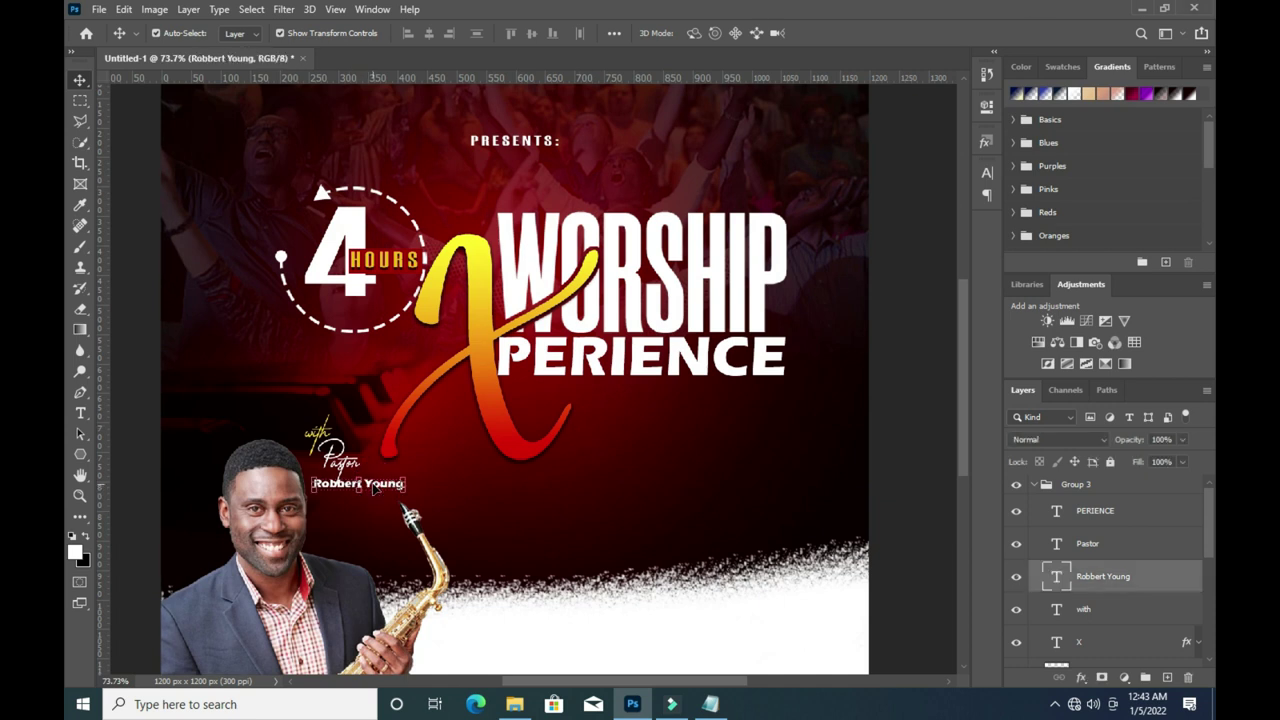
pyautogui.scroll(-3, 897, 437)
pyautogui.click(897, 437)
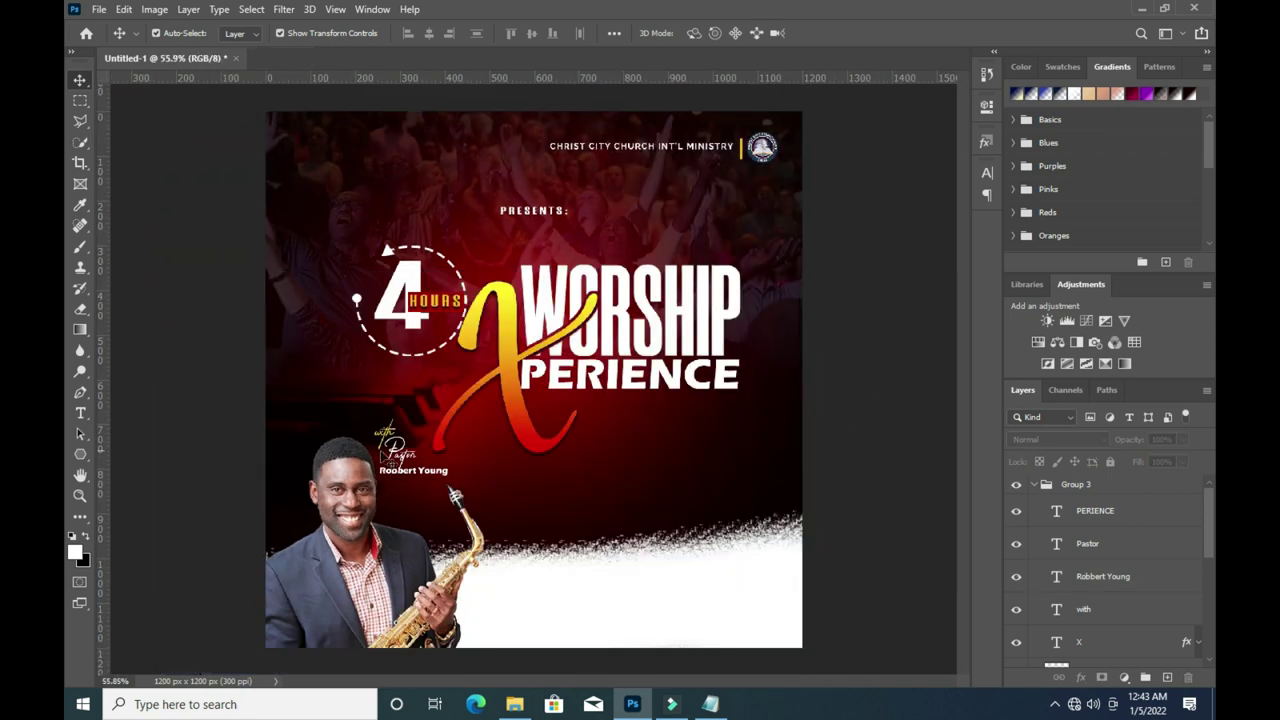
pyautogui.click(435, 484)
pyautogui.click(546, 491)
# Copy the '15th January, 2022' date line from the notes and return to the flyer.
pyautogui.click(710, 704)
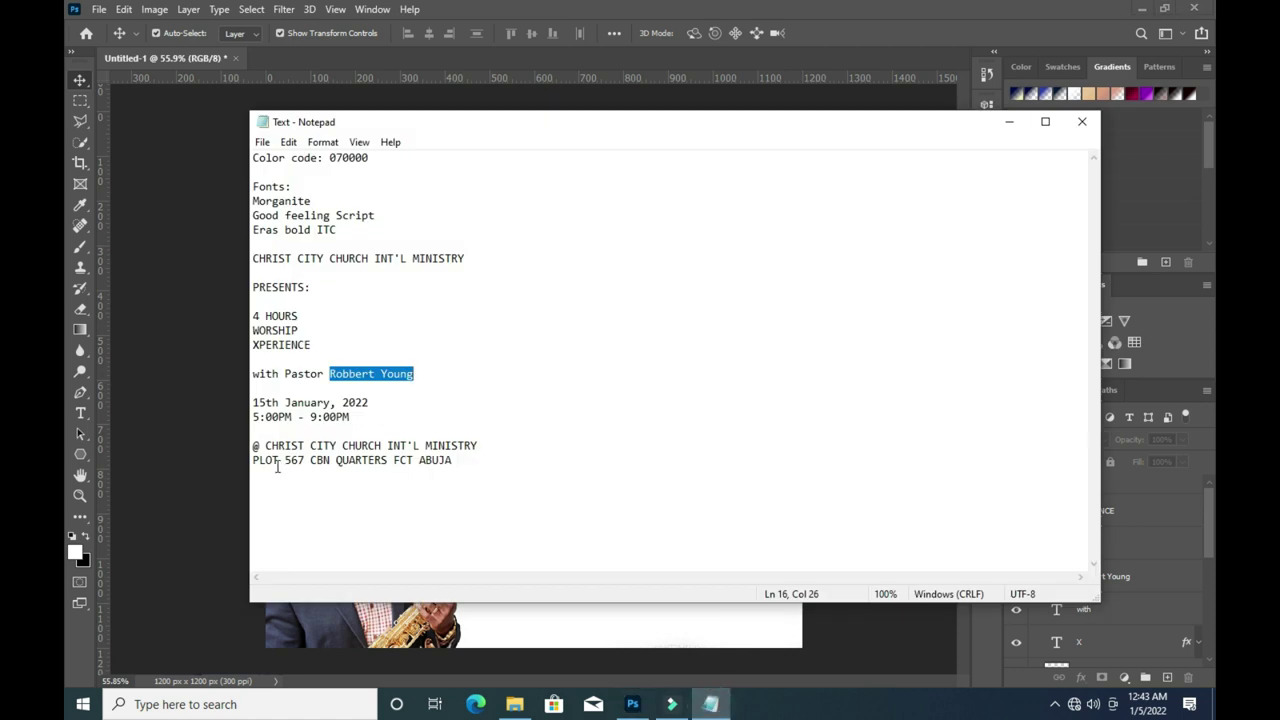
pyautogui.doubleClick(377, 403)
pyautogui.hotkey('shift', 'Home')
pyautogui.hotkey('ctrl', 'c')
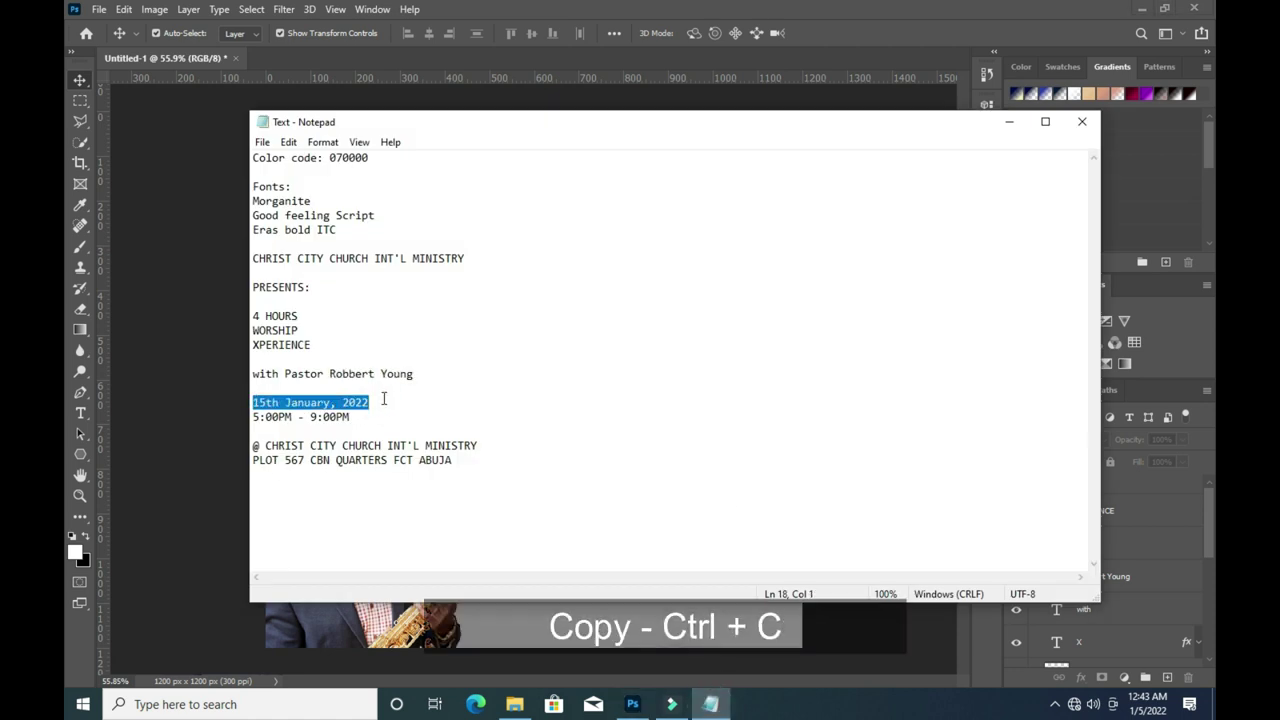
pyautogui.click(1008, 121)
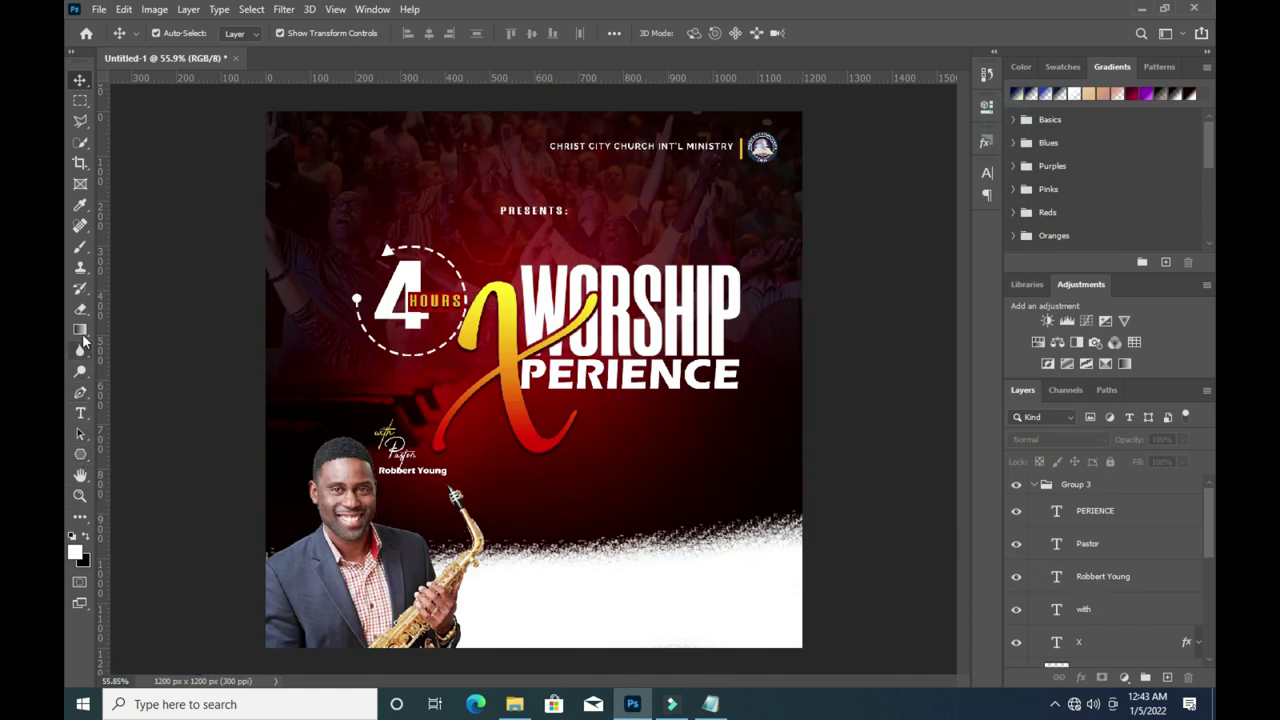
# Draw a white 375 × 60 px bar with 10 px corners below the title, shifted left.
pyautogui.moveTo(84, 463); pyautogui.dragTo(143, 458)
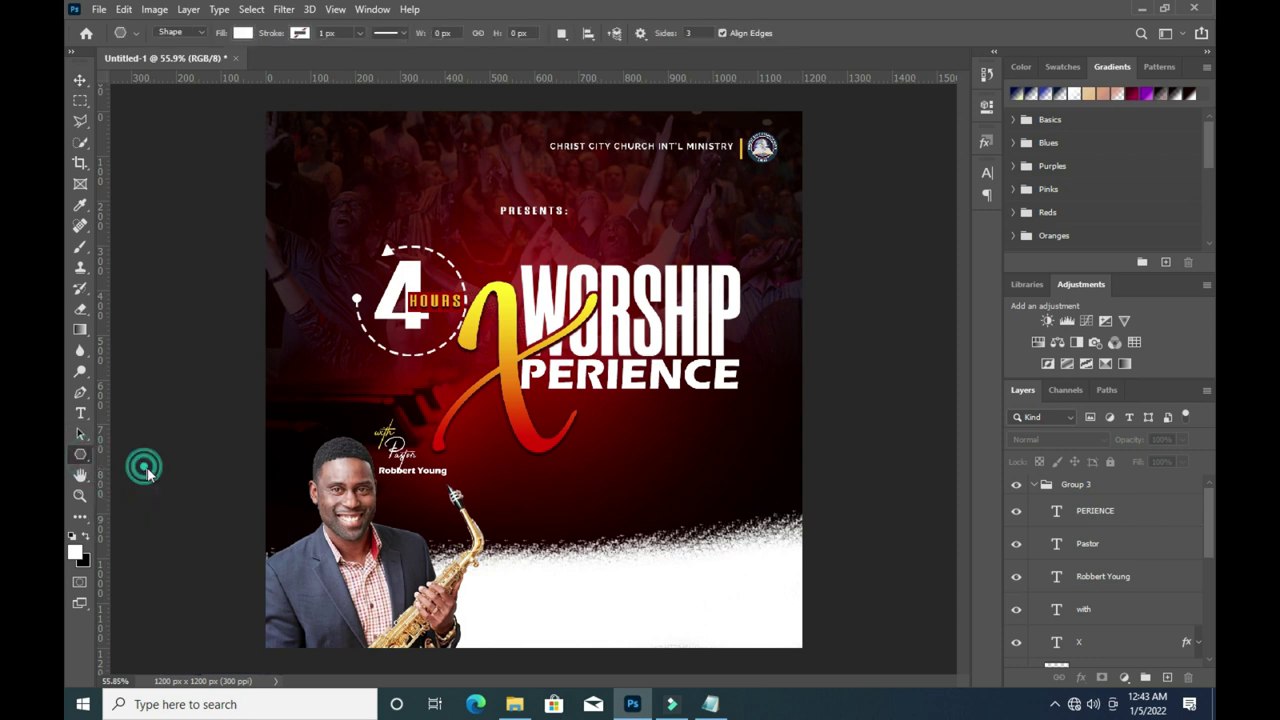
pyautogui.moveTo(544, 467); pyautogui.dragTo(699, 492)
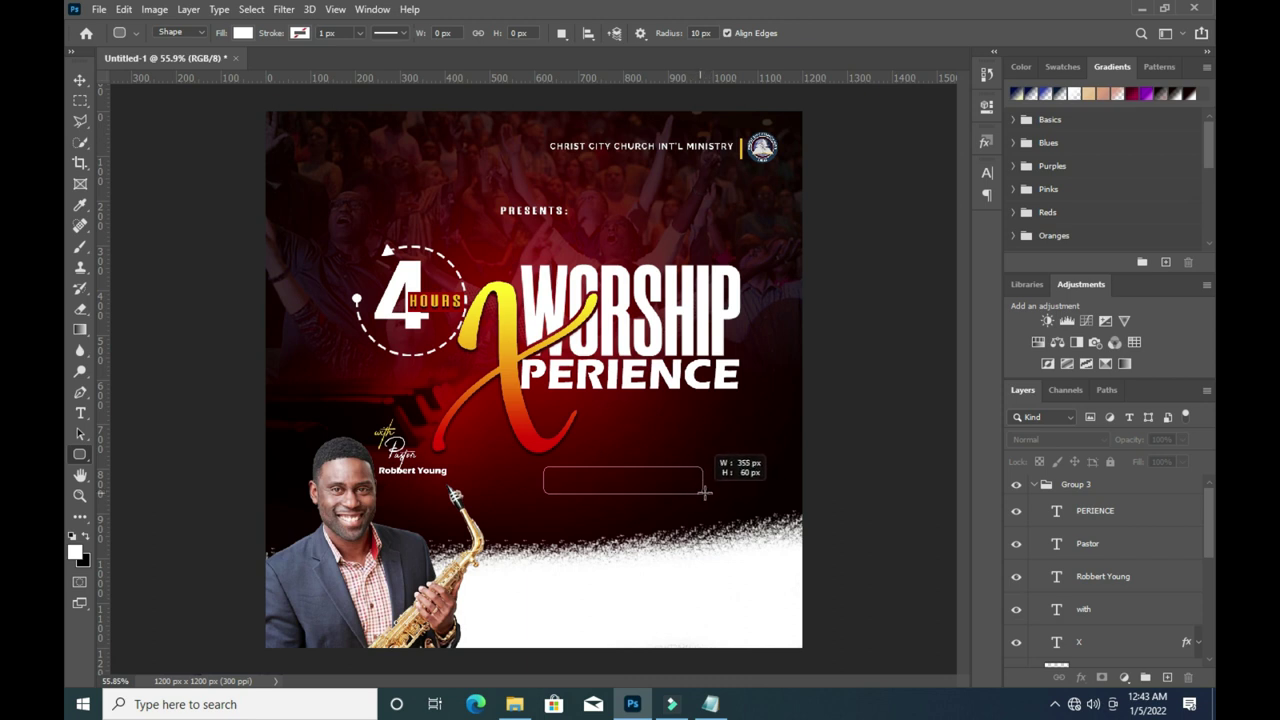
pyautogui.moveTo(699, 492); pyautogui.dragTo(711, 491)
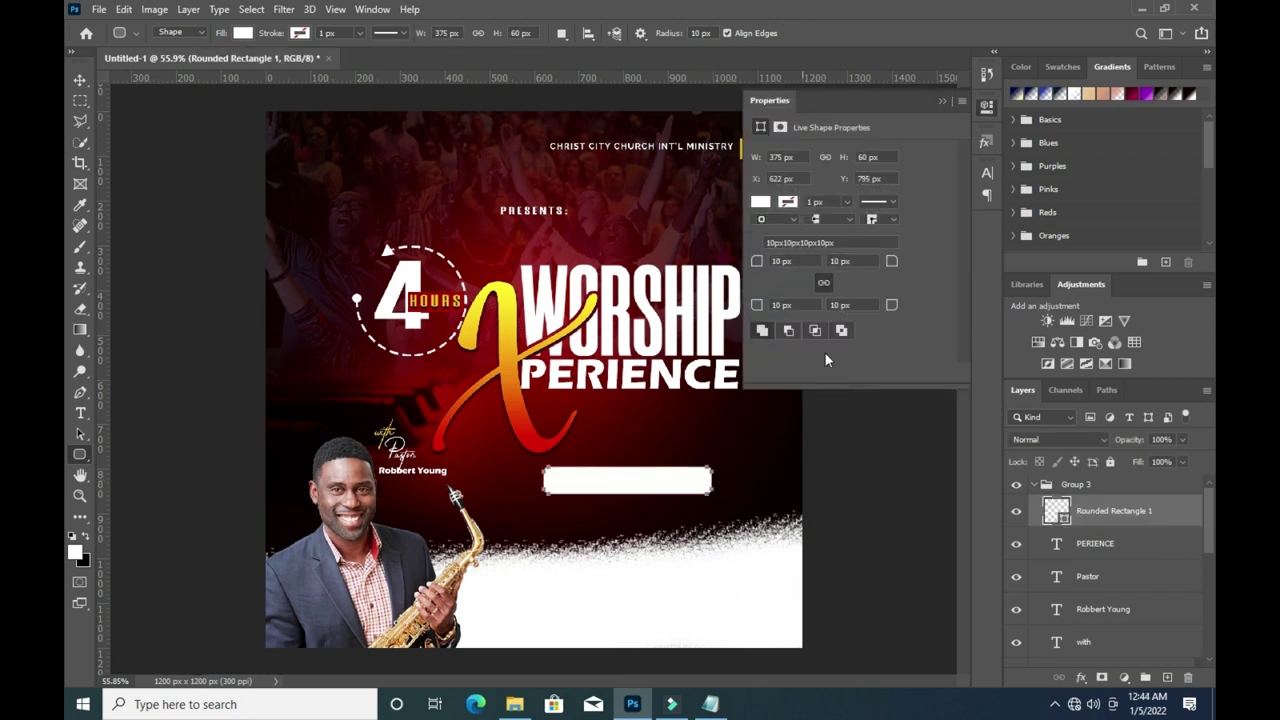
pyautogui.click(941, 101)
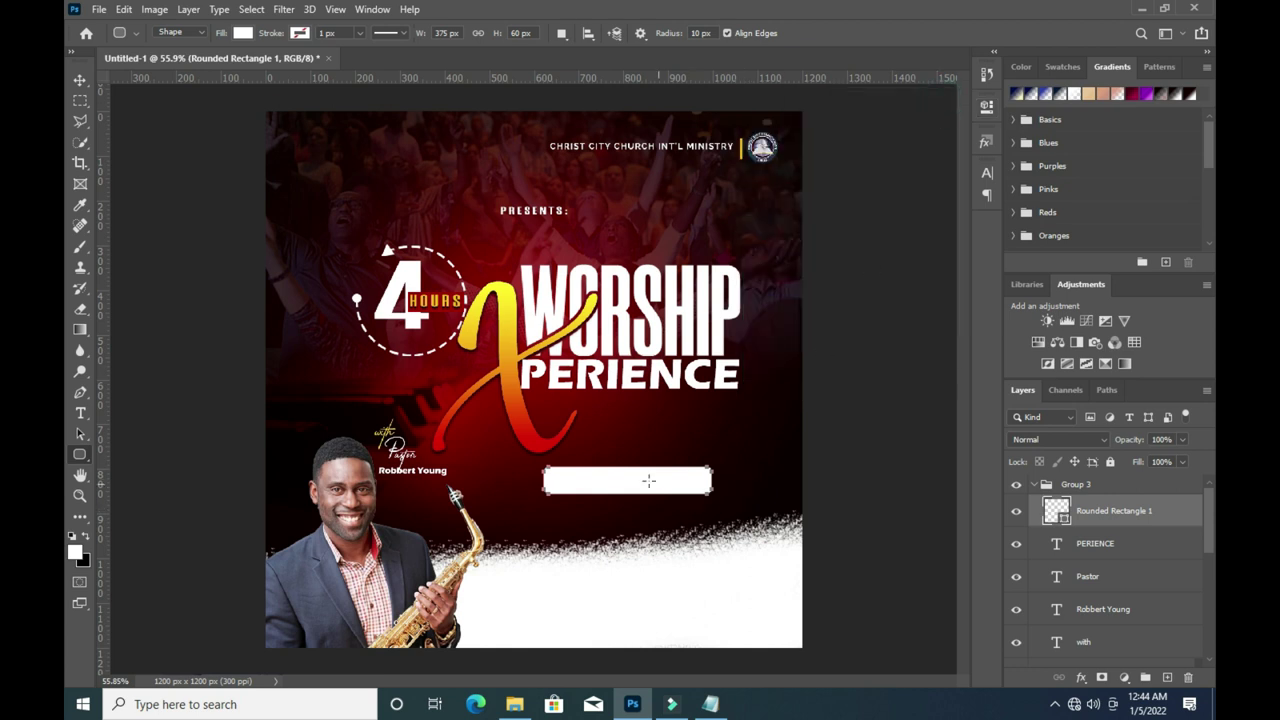
pyautogui.click(81, 82)
pyautogui.moveTo(573, 489); pyautogui.dragTo(505, 492)
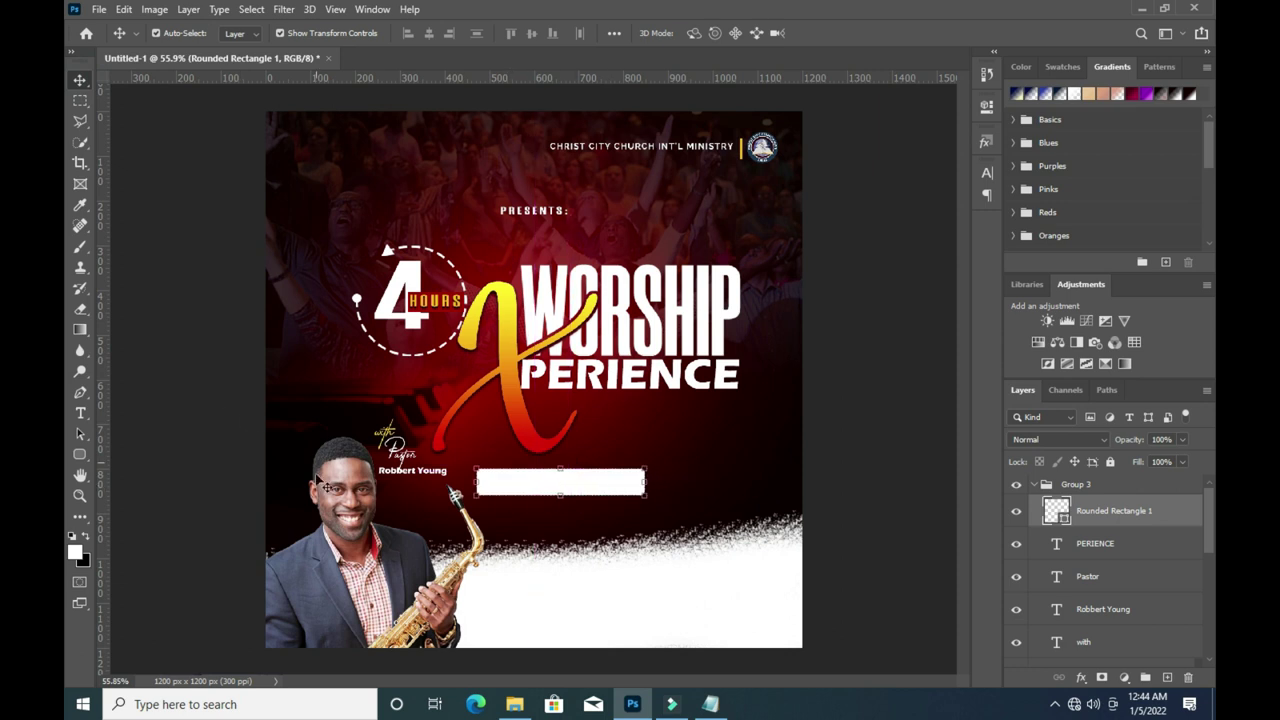
# Paste '15th January, 2022' as text at the top-left and scale it down.
pyautogui.press('t')
pyautogui.click(332, 162)
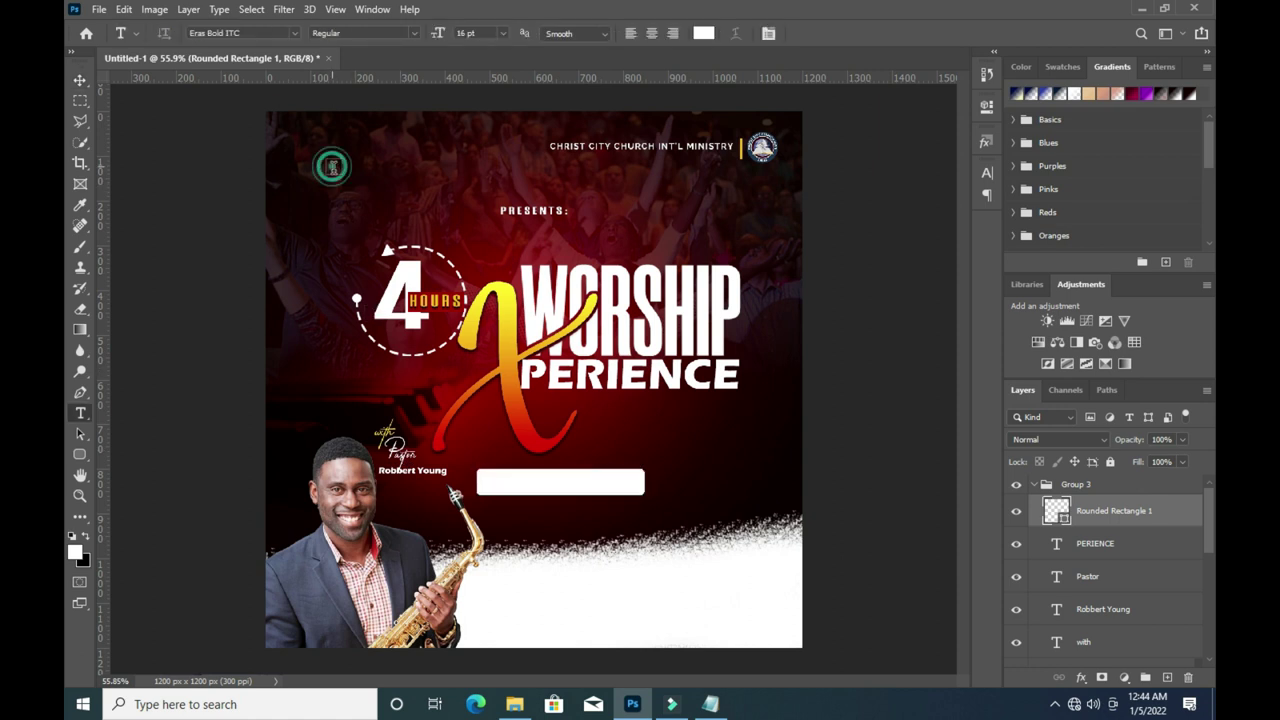
pyautogui.hotkey('ctrl', 'v')
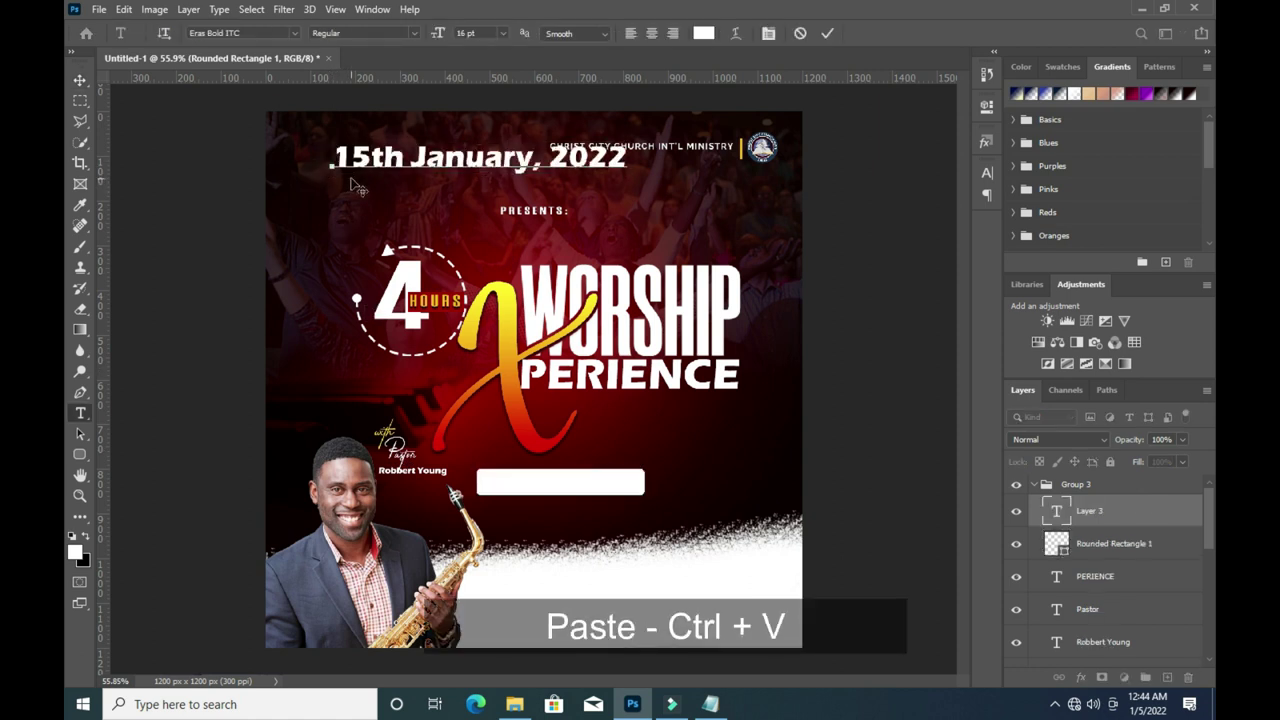
pyautogui.click(828, 34)
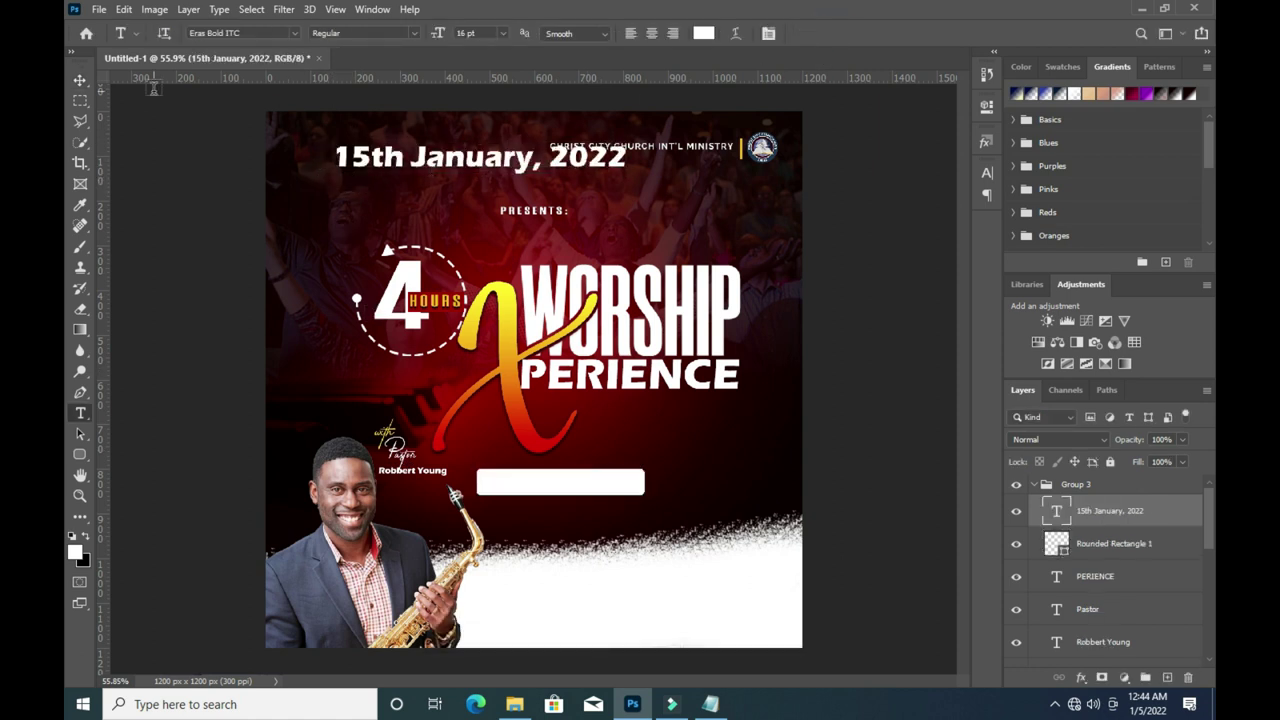
pyautogui.click(81, 81)
pyautogui.moveTo(624, 175)
pyautogui.mouseDown()
pyautogui.moveTo(471, 174)
pyautogui.moveTo(393, 153)
pyautogui.moveTo(426, 150)
pyautogui.mouseUp()
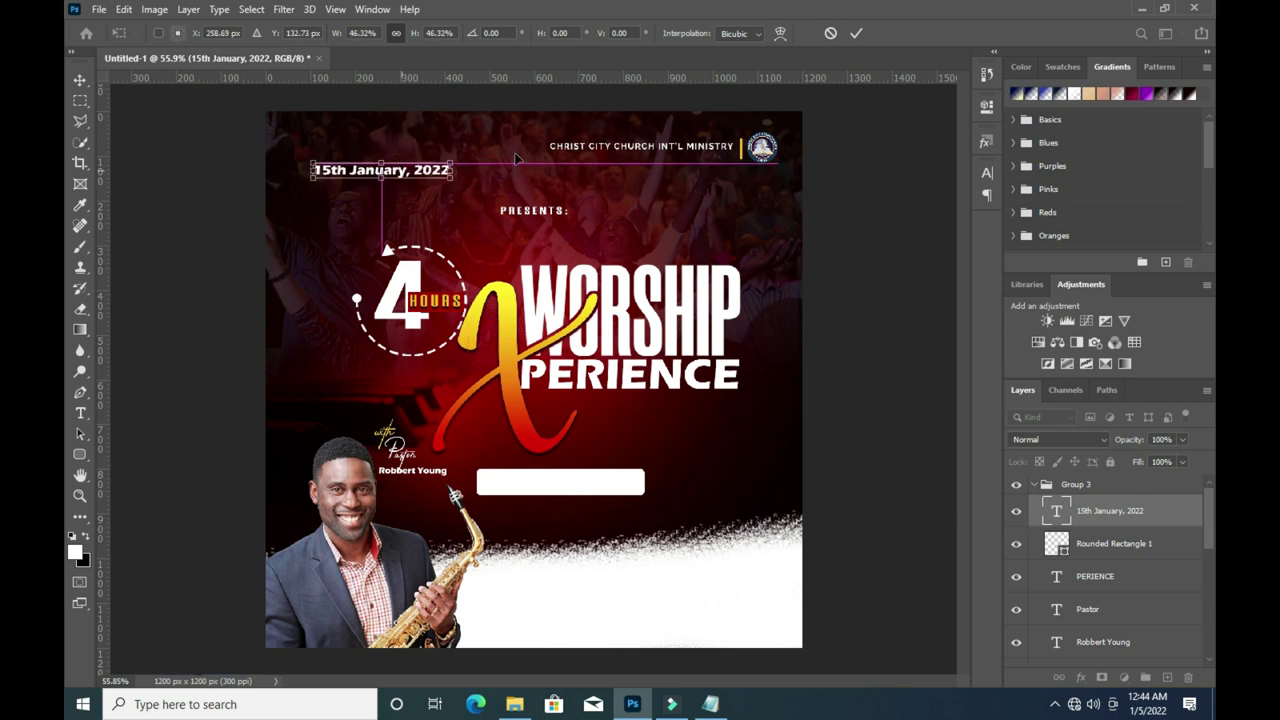
pyautogui.click(856, 33)
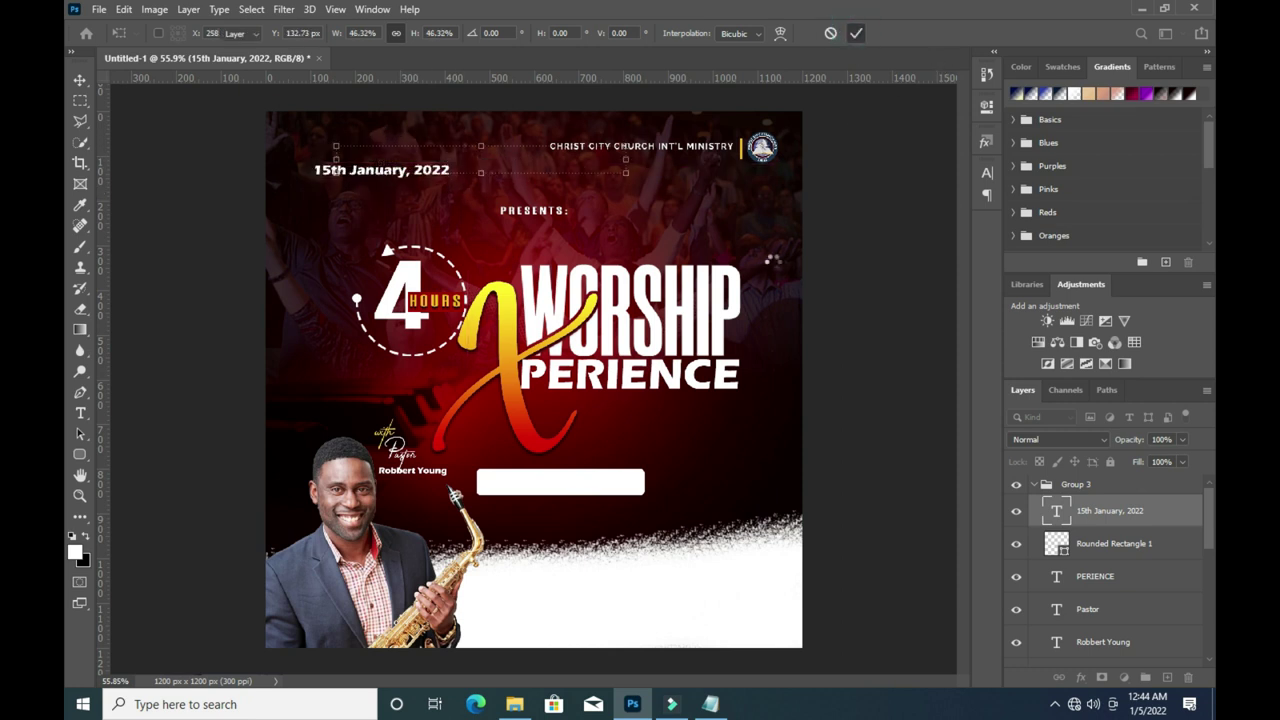
pyautogui.click(575, 487)
pyautogui.click(1081, 677)
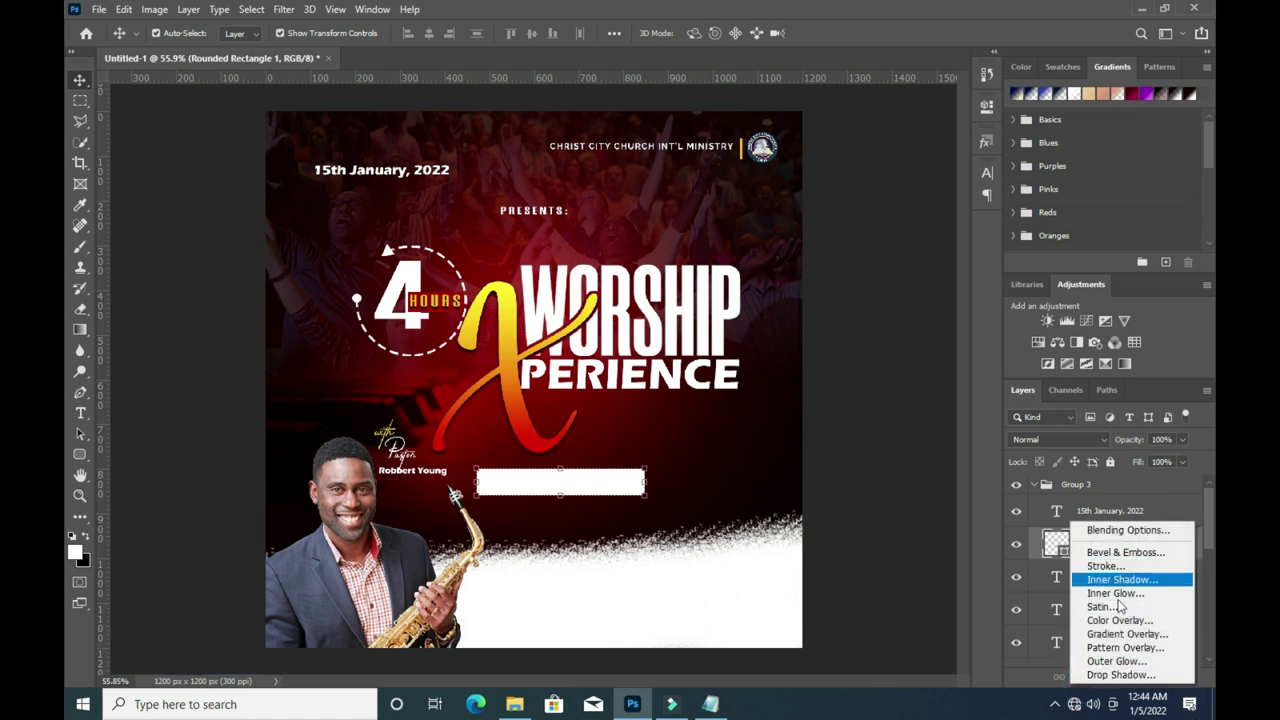
# Give the bar a red-to-yellow Gradient Overlay at a 0° angle.
pyautogui.click(1126, 634)
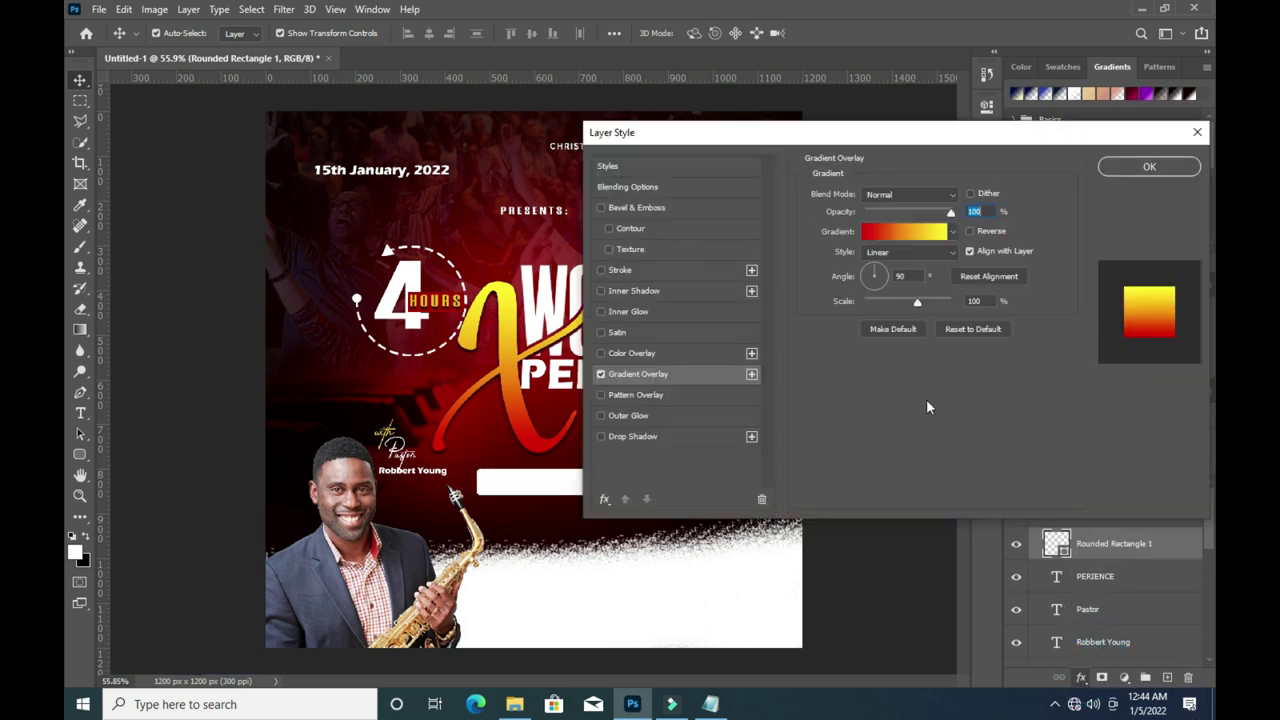
pyautogui.moveTo(828, 145); pyautogui.dragTo(935, 166)
pyautogui.click(1007, 297)
pyautogui.write('0')
pyautogui.press('Return')
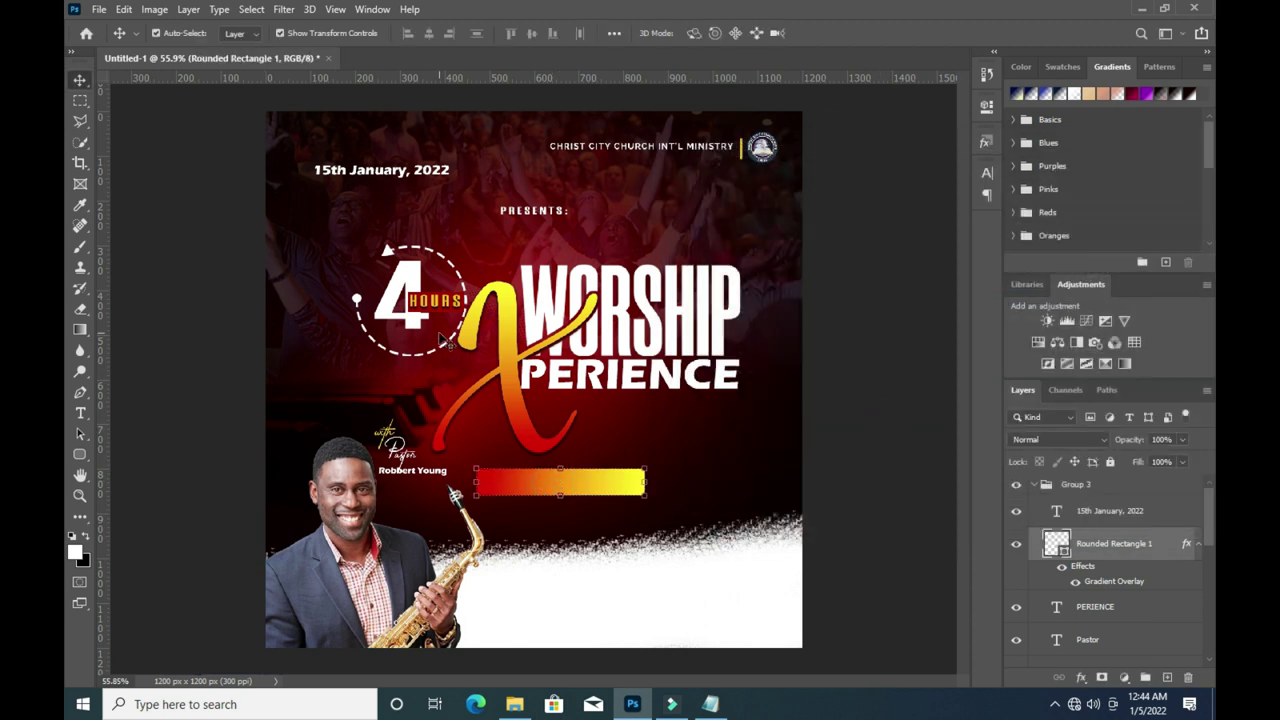
# Move the '15th January, 2022' date text onto the gradient bar.
pyautogui.moveTo(388, 183); pyautogui.dragTo(553, 488)
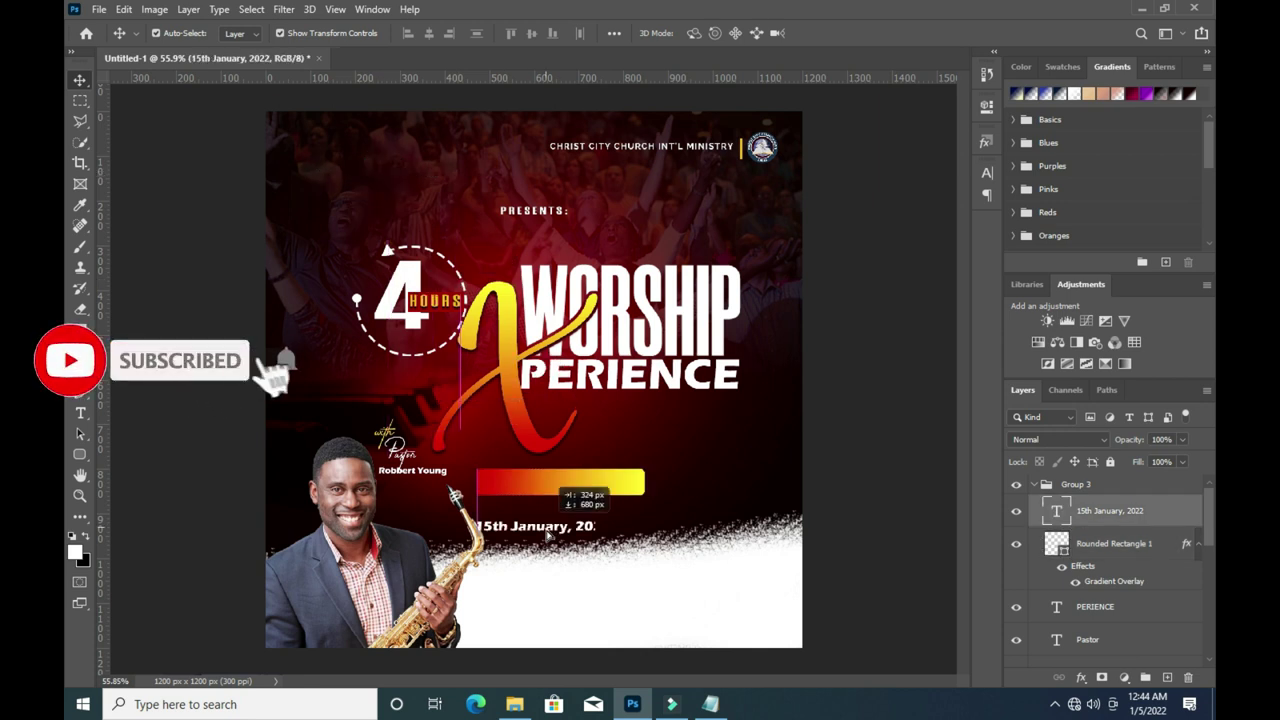
pyautogui.moveTo(554, 487); pyautogui.dragTo(565, 487)
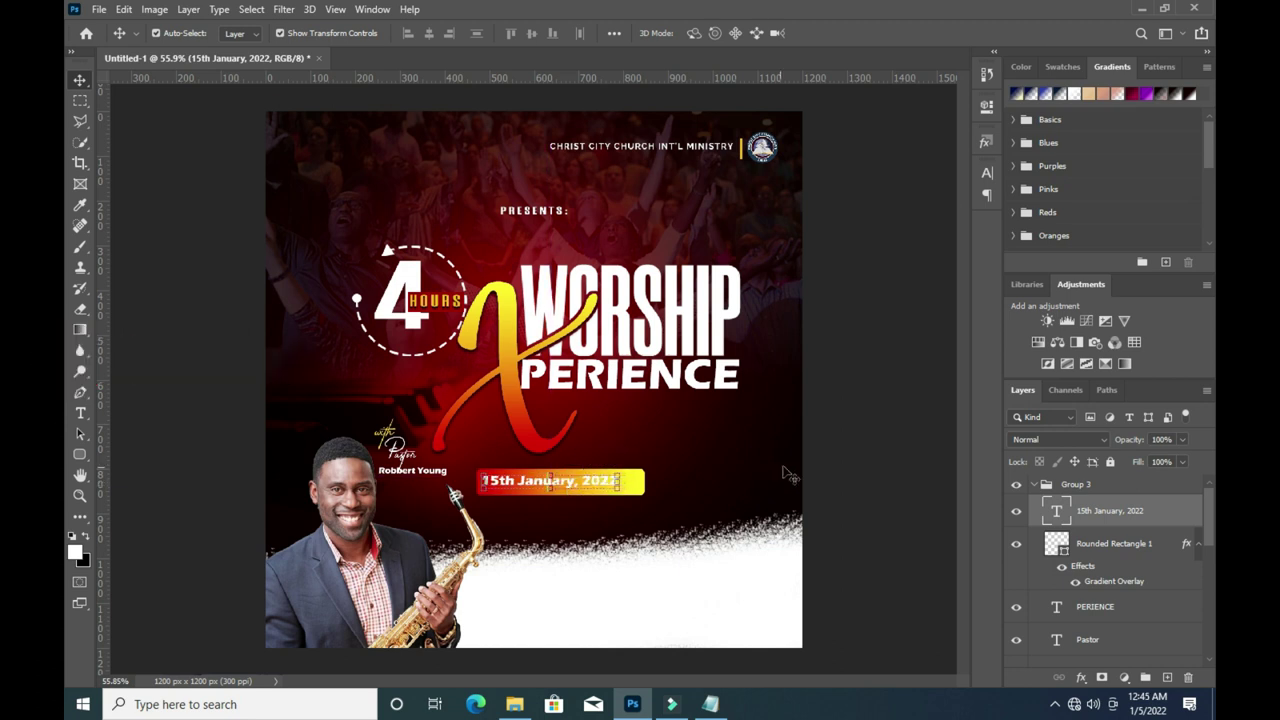
pyautogui.click(836, 466)
pyautogui.click(637, 481)
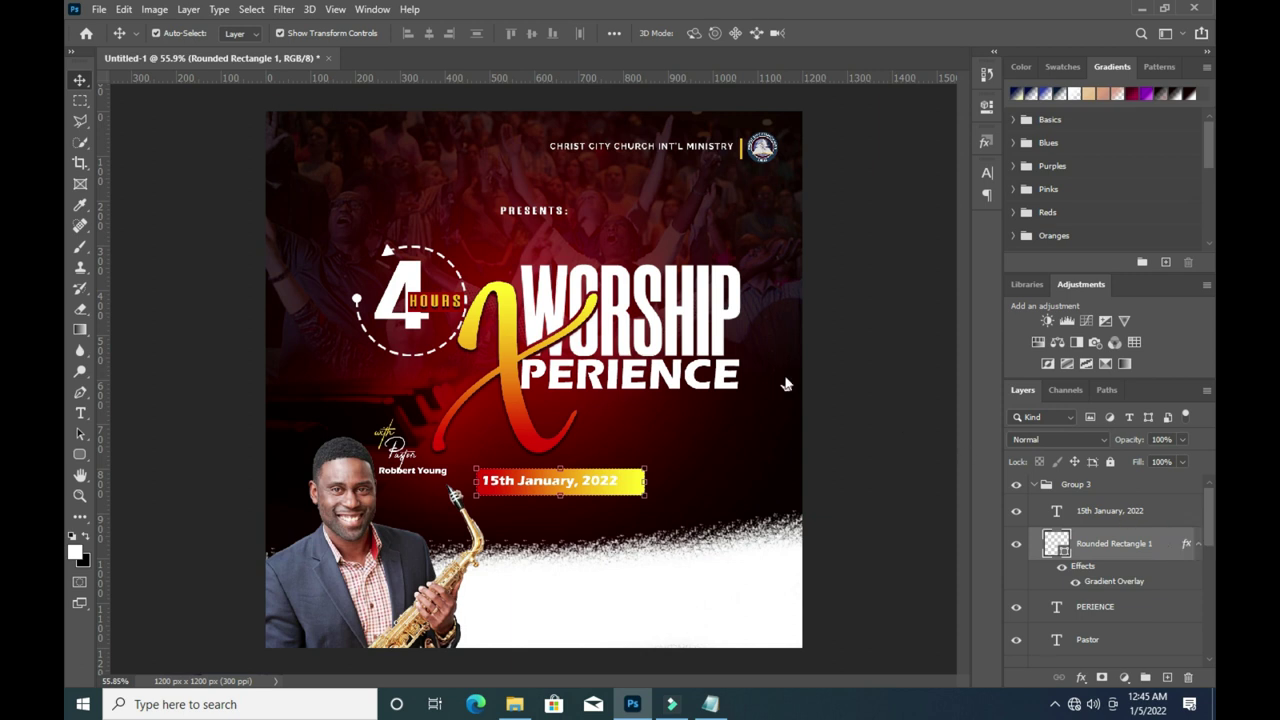
# Give the date bar a Gradient Overlay whose right stop is a dark red sampled from the flyer.
pyautogui.click(627, 394)
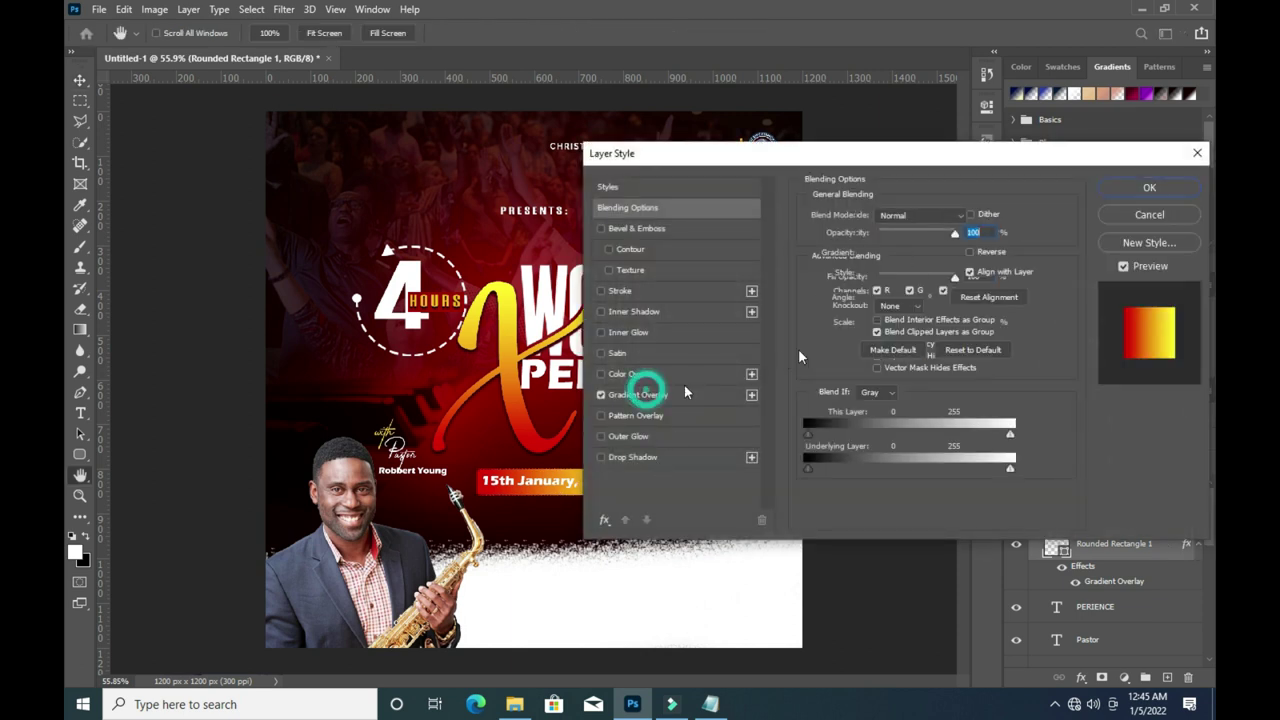
pyautogui.click(895, 252)
pyautogui.click(804, 393)
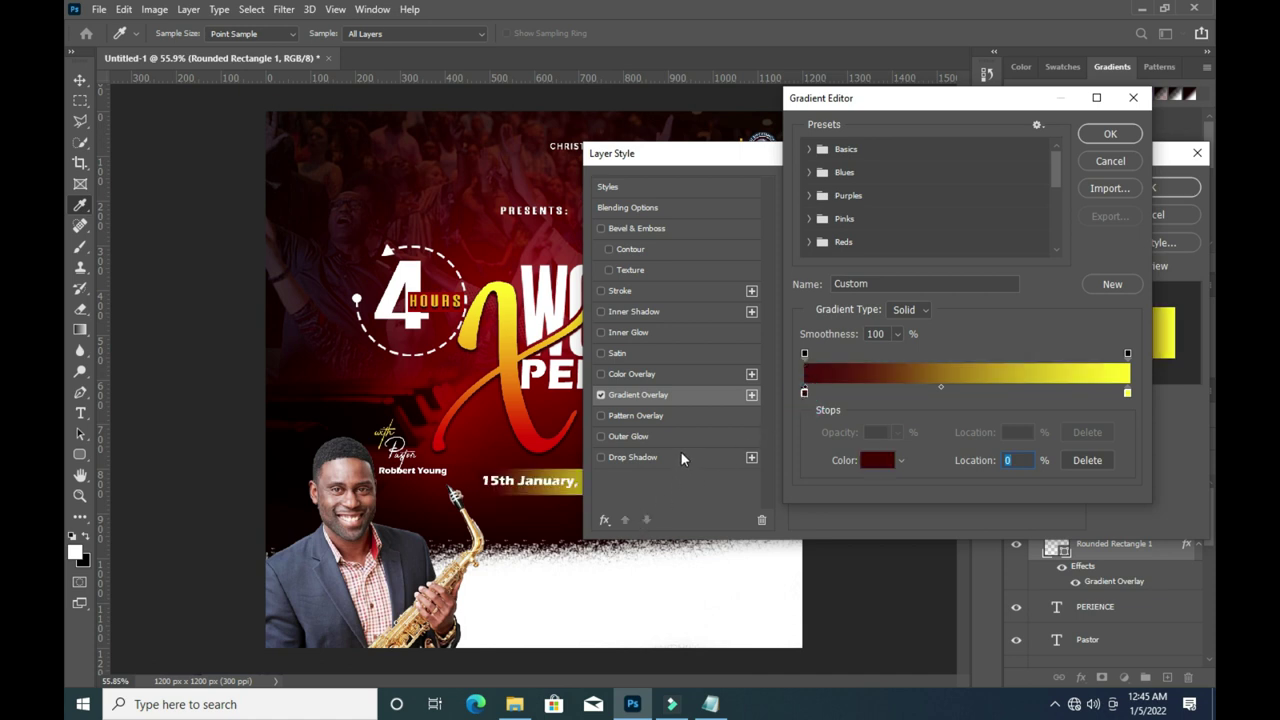
pyautogui.click(1127, 393)
pyautogui.click(459, 387)
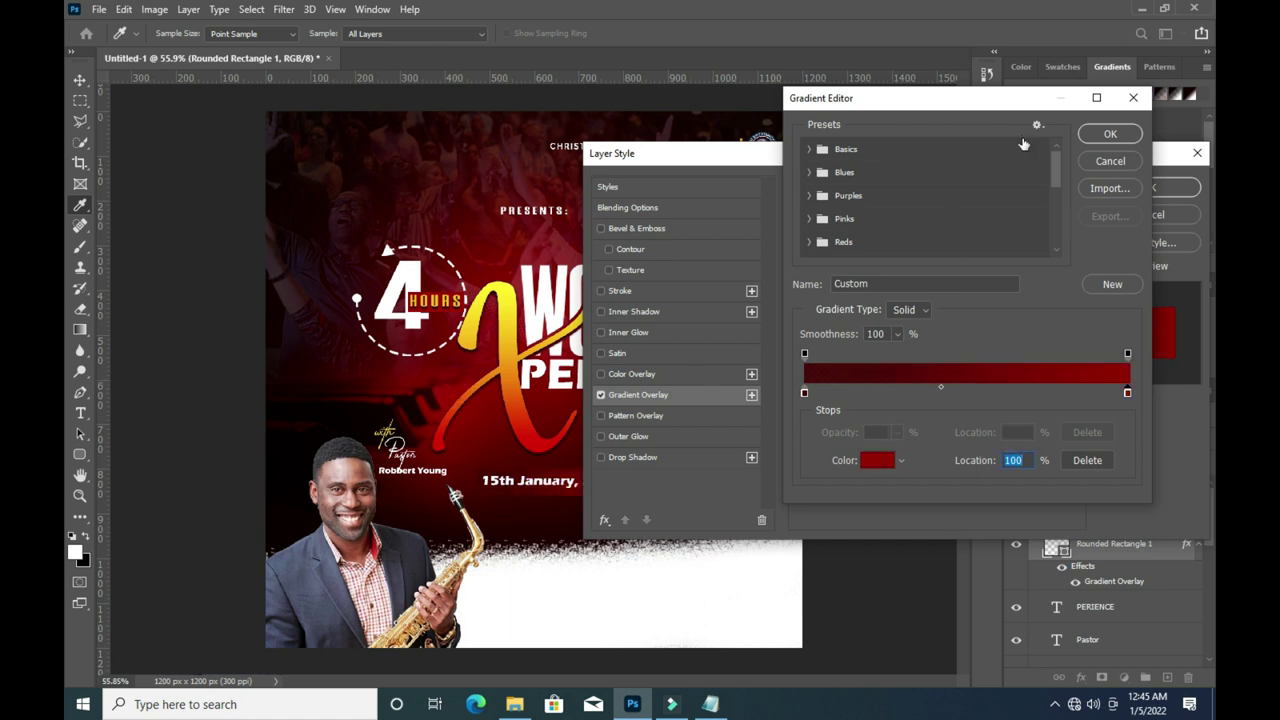
pyautogui.click(1110, 133)
pyautogui.moveTo(979, 157); pyautogui.dragTo(1087, 171)
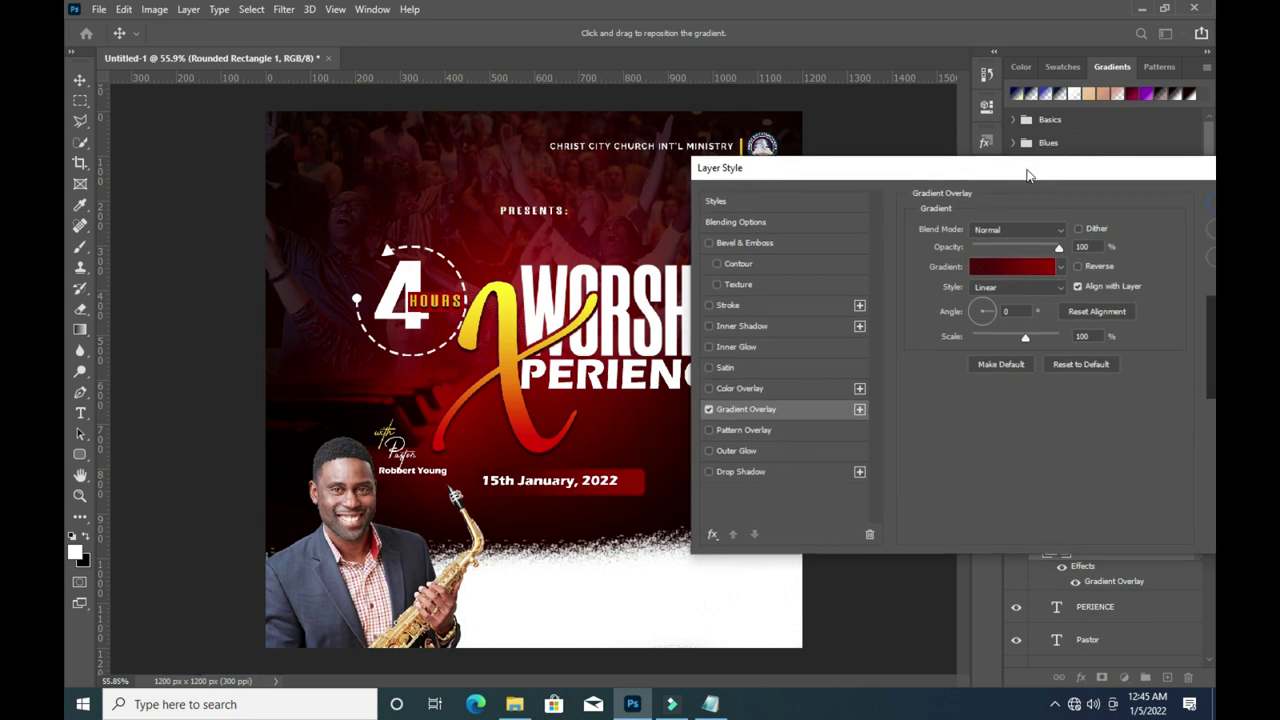
pyautogui.click(1137, 191)
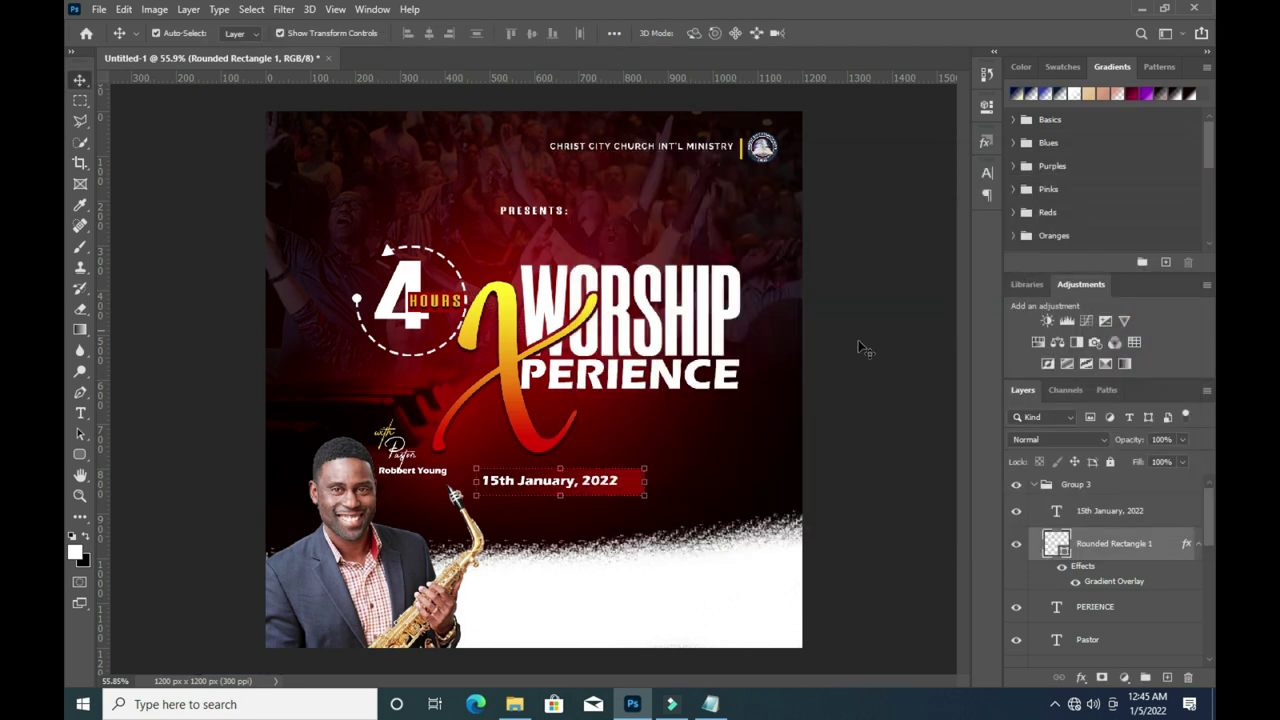
# Add a drop shadow to the date bar: 94% opacity, 4 px distance, 7% spread, 9 px size.
pyautogui.doubleClick(1188, 548)
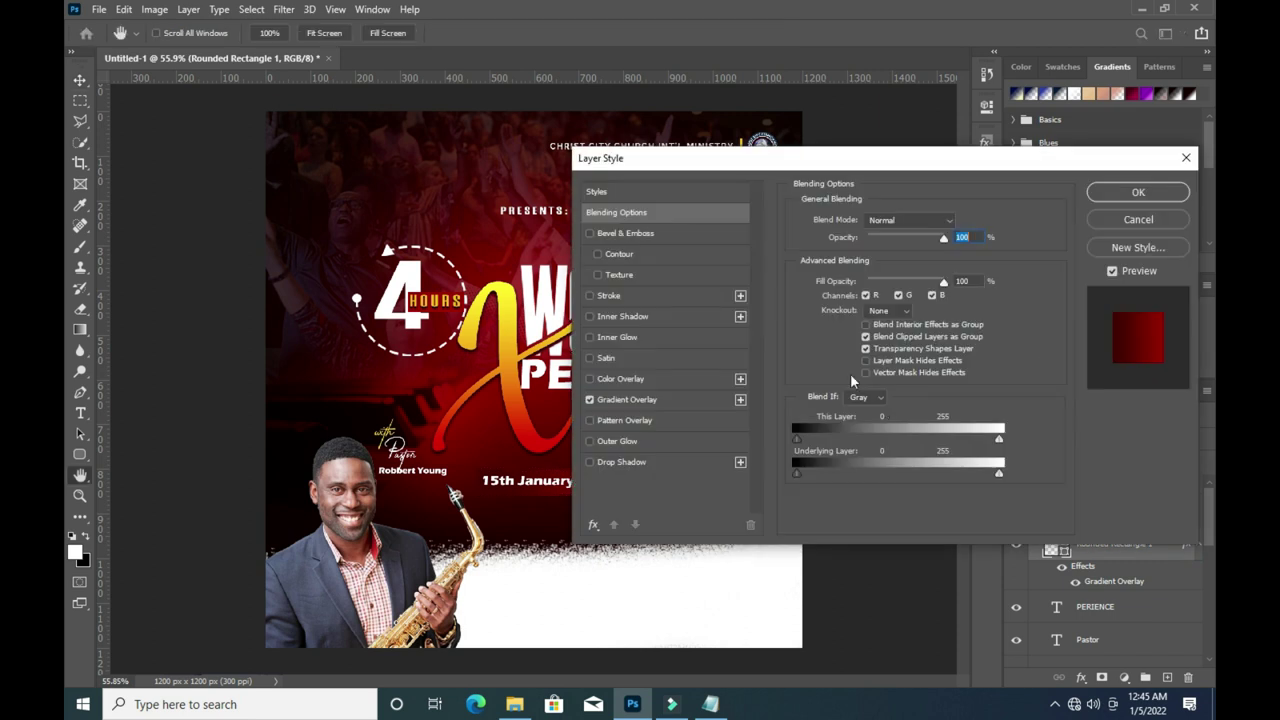
pyautogui.click(650, 463)
pyautogui.moveTo(802, 165); pyautogui.dragTo(937, 175)
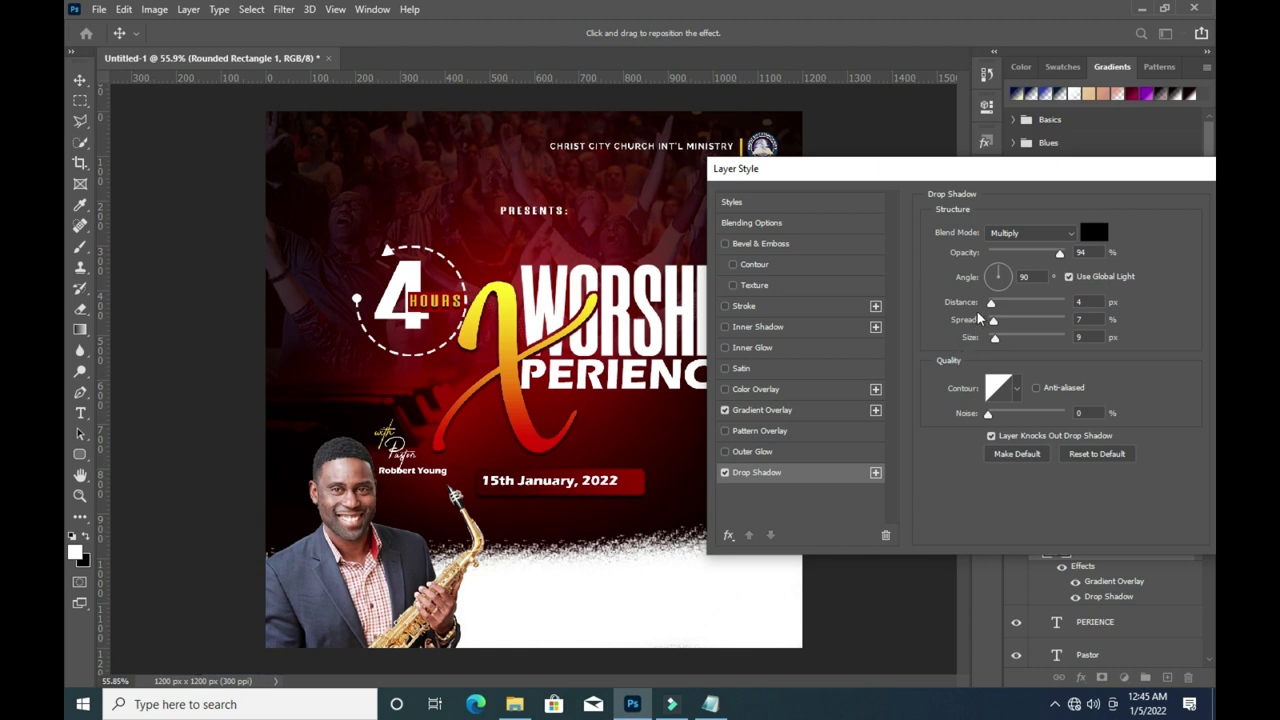
pyautogui.moveTo(1000, 168); pyautogui.dragTo(873, 172)
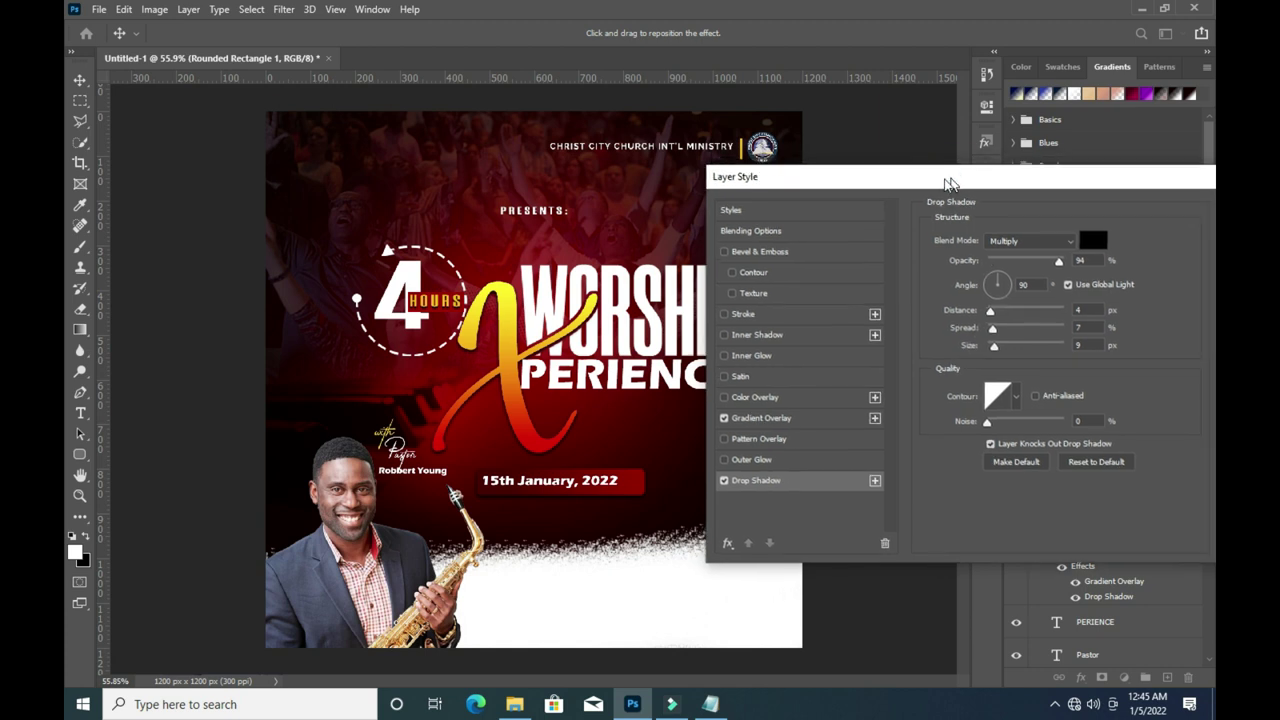
pyautogui.click(1140, 207)
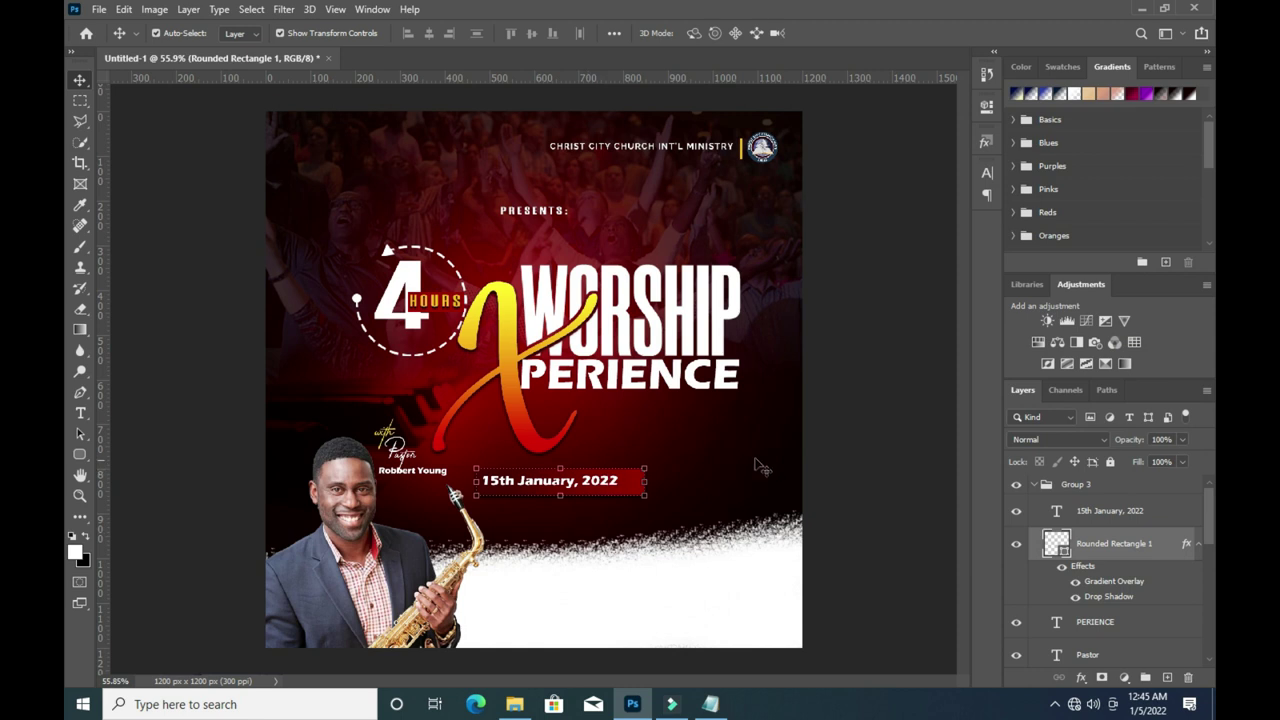
# Enlarge the '15th January, 2022' text to about 116% and centre it on its red bar.
pyautogui.scroll(5, 612, 490)
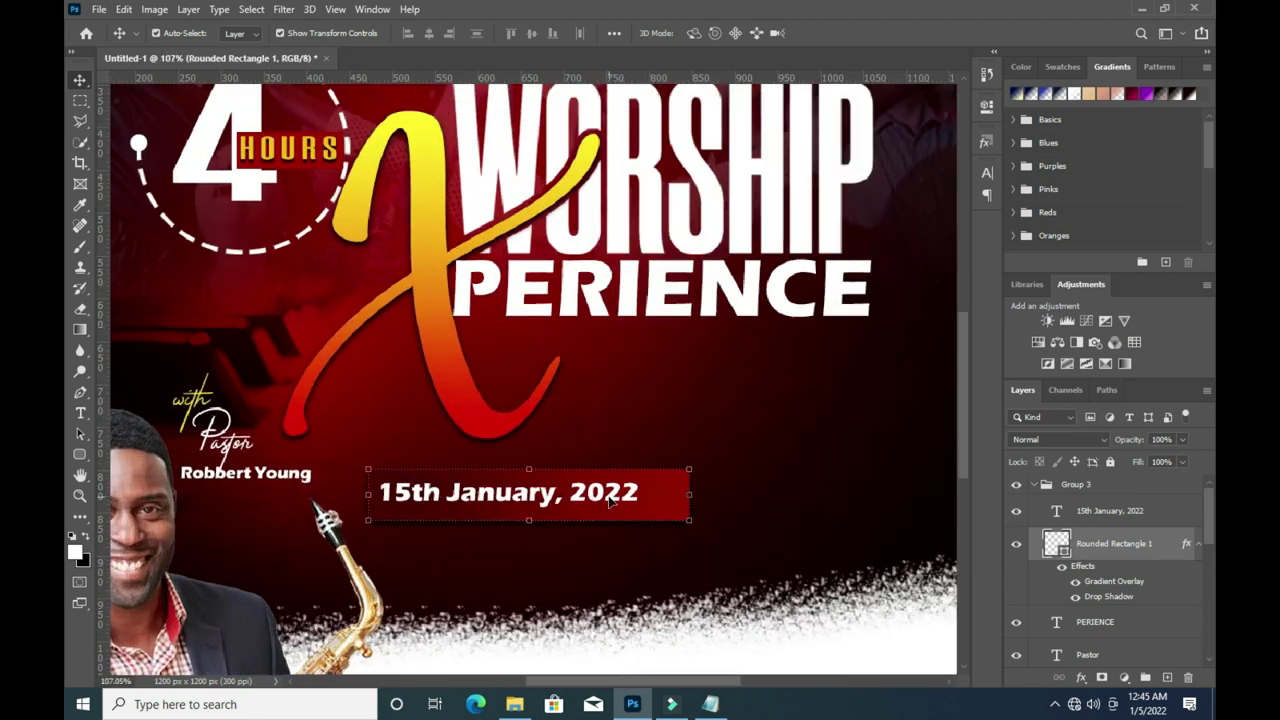
pyautogui.click(615, 500)
pyautogui.moveTo(639, 507); pyautogui.dragTo(680, 522)
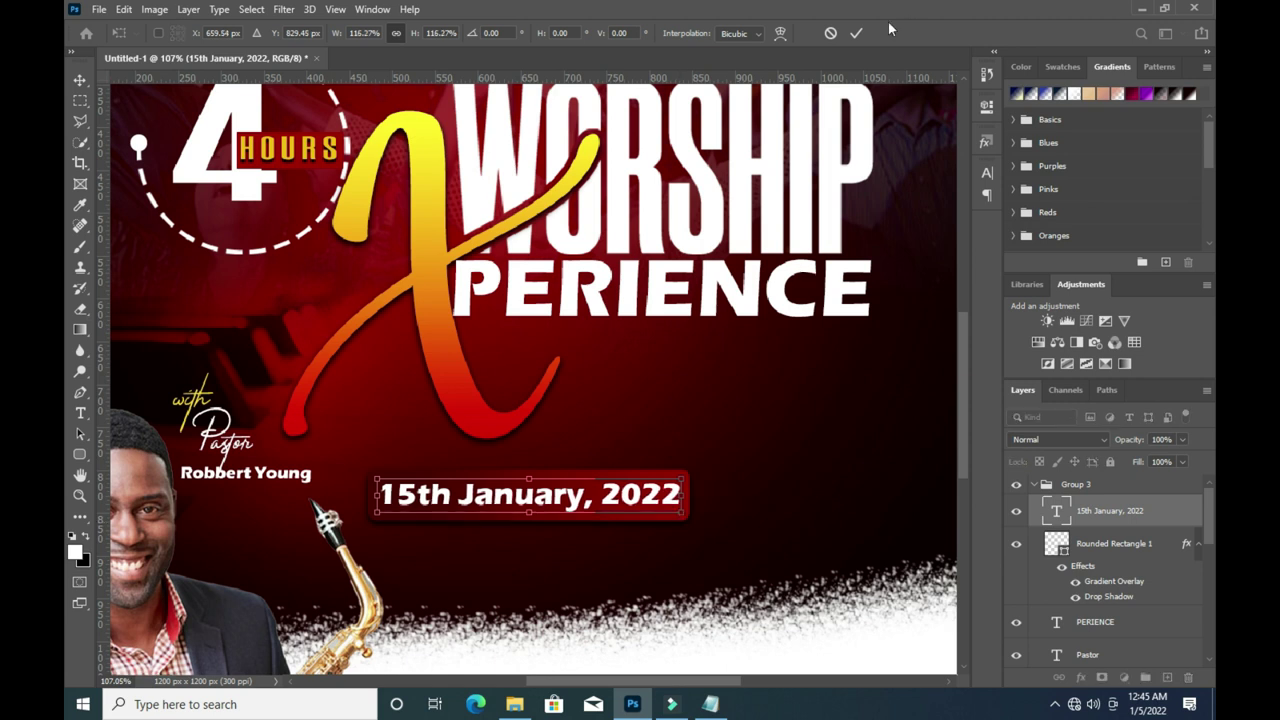
pyautogui.click(856, 33)
pyautogui.moveTo(517, 503); pyautogui.dragTo(513, 503)
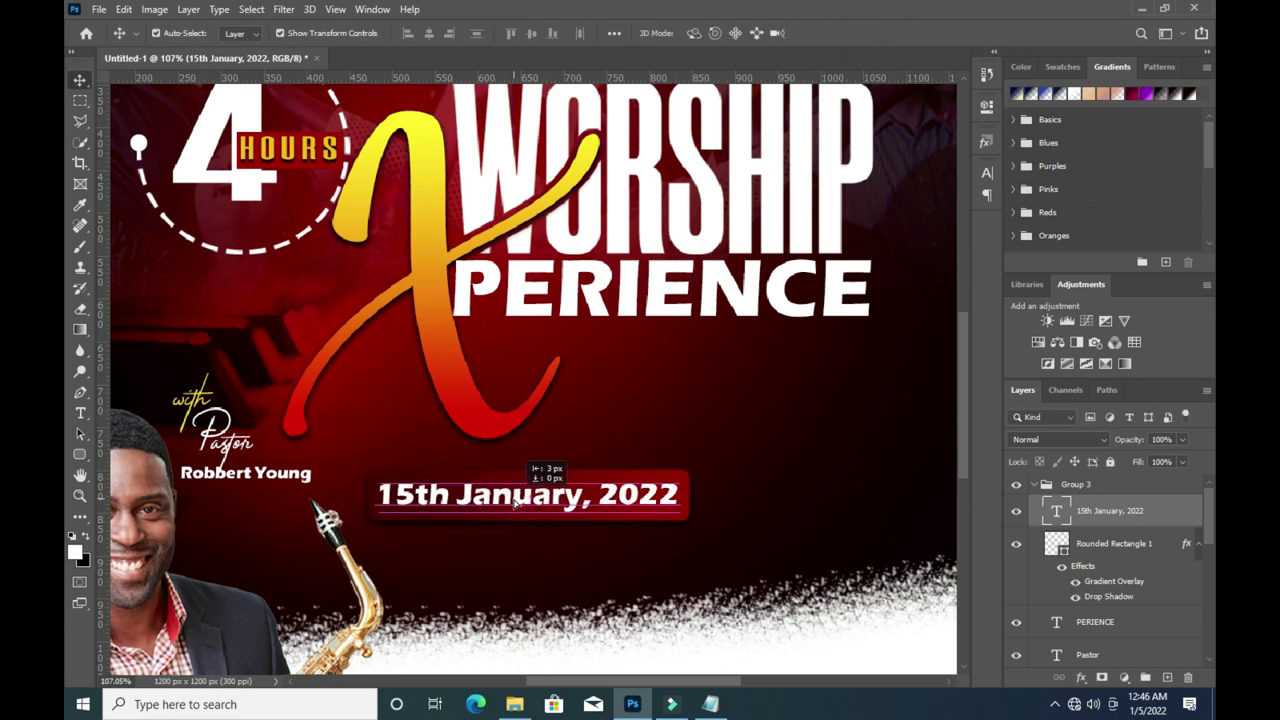
# Move the date text and Rounded Rectangle 1 layers out of Group 3.
pyautogui.click(1196, 545)
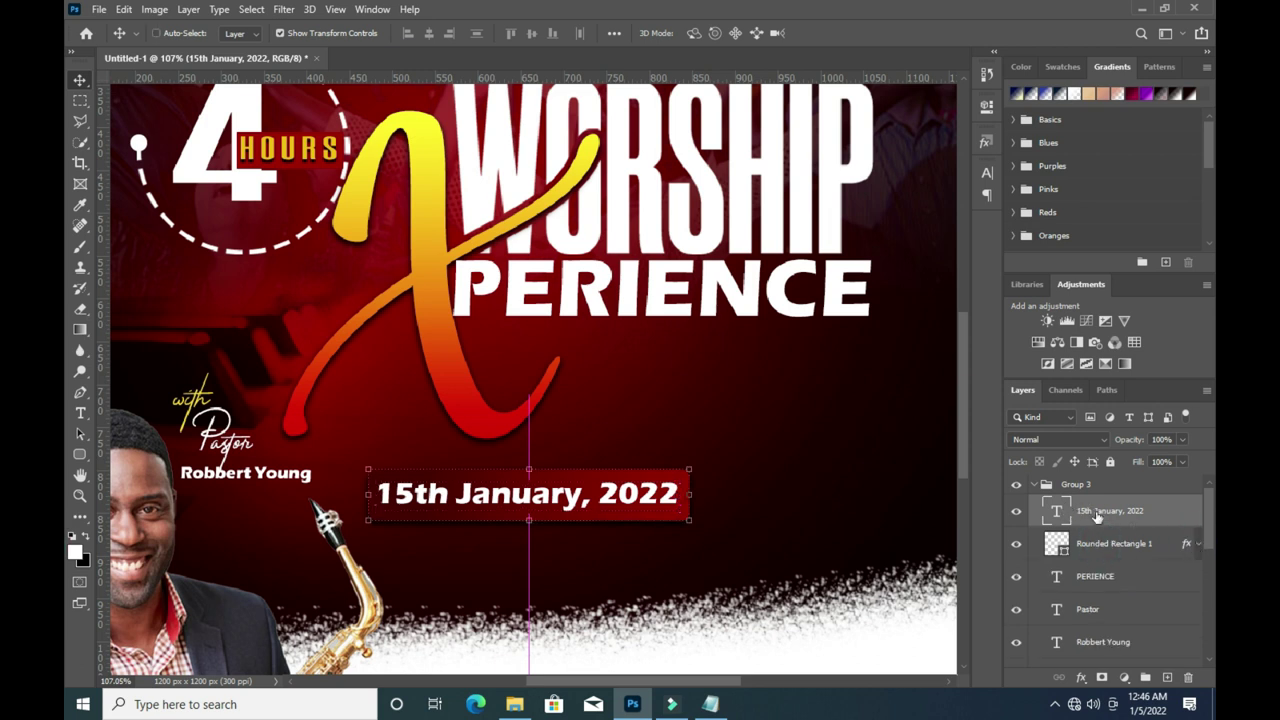
pyautogui.click(1100, 545)
pyautogui.keyDown('shift'); pyautogui.click(1096, 512); pyautogui.keyUp('shift')
pyautogui.moveTo(1096, 514)
pyautogui.mouseDown()
pyautogui.moveTo(1096, 480)
pyautogui.moveTo(1081, 502)
pyautogui.mouseUp()
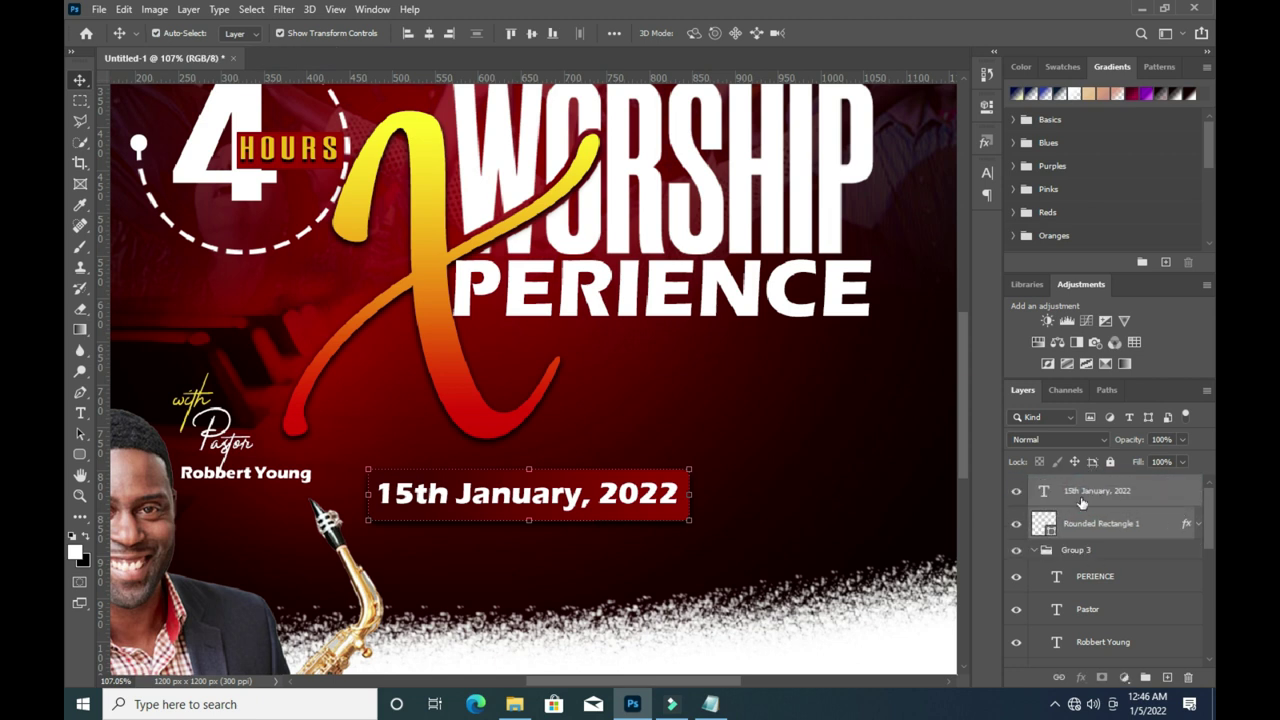
pyautogui.click(1035, 551)
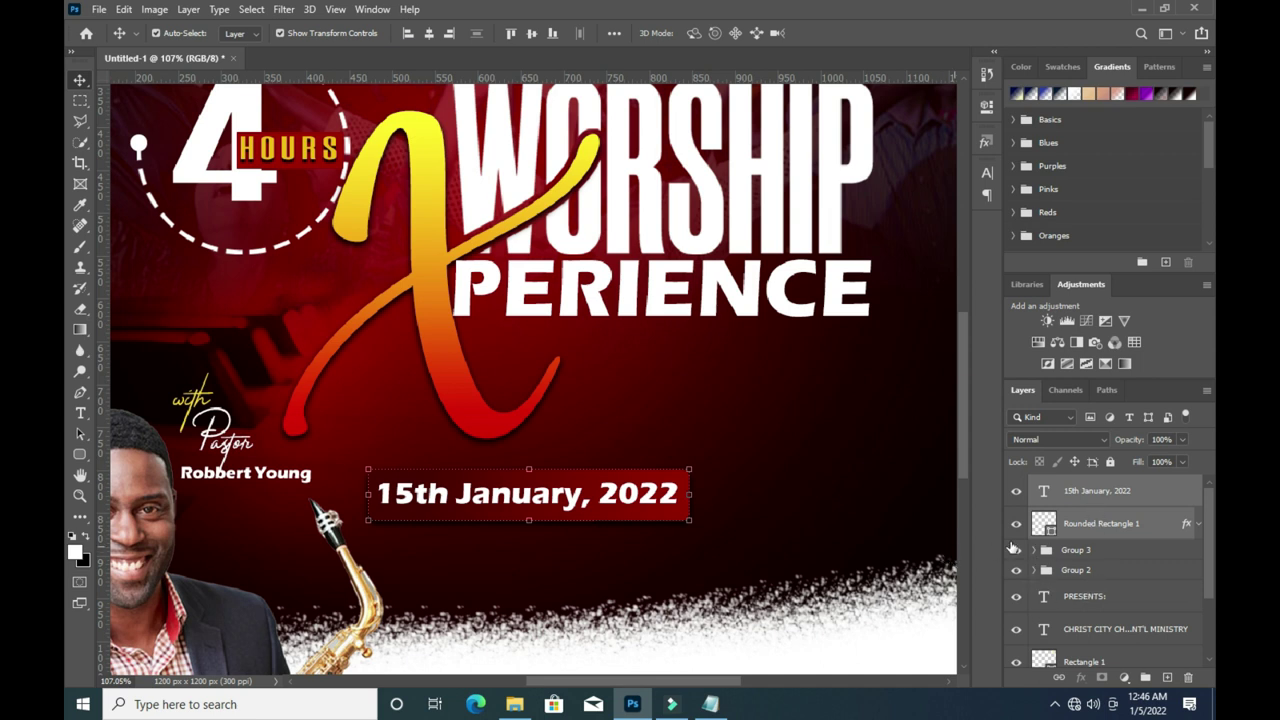
# Group the date text and bar as Group 4 and shrink the banner to 72%.
pyautogui.click(689, 521)
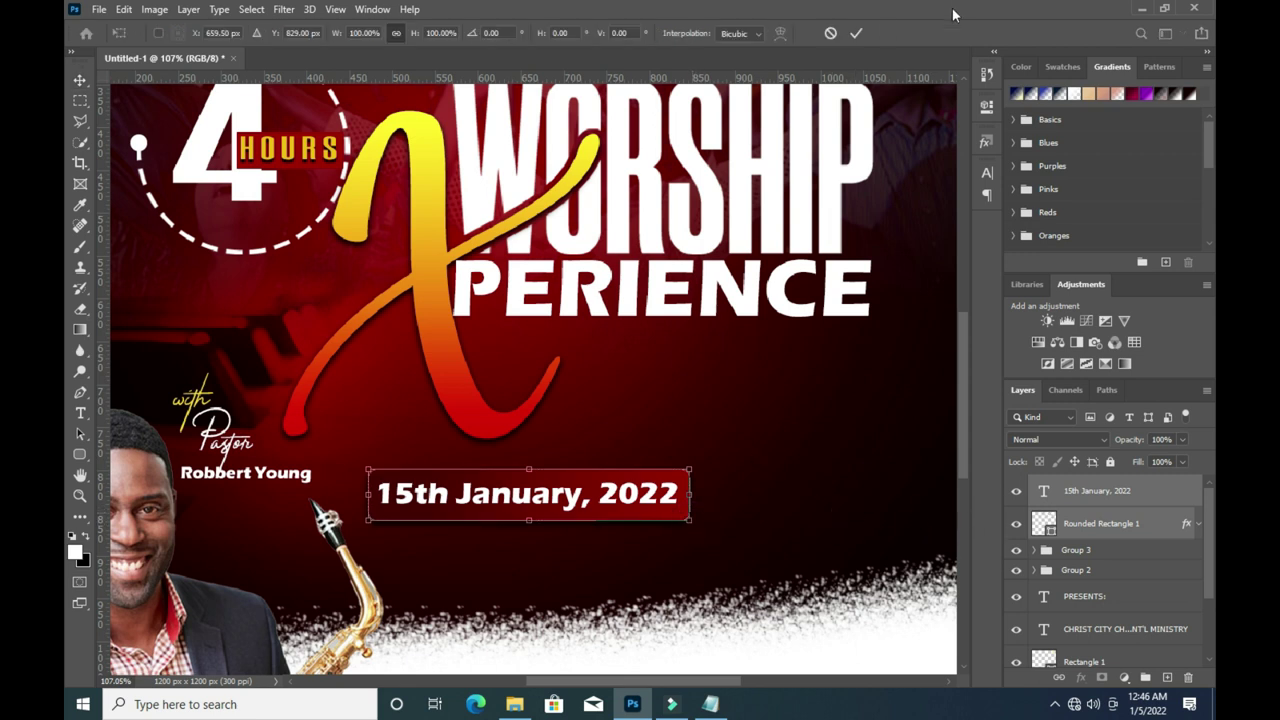
pyautogui.click(857, 33)
pyautogui.hotkey('ctrl', 'g')
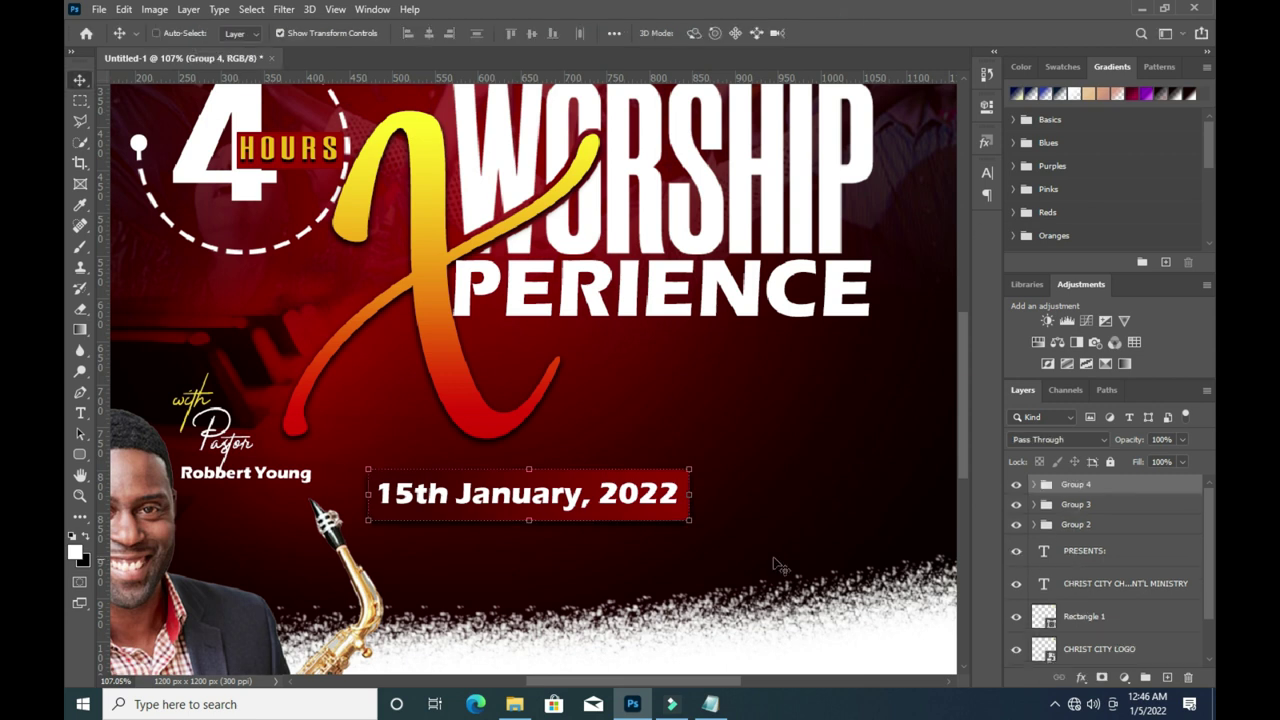
pyautogui.moveTo(690, 518)
pyautogui.mouseDown()
pyautogui.moveTo(603, 503)
pyautogui.moveTo(555, 527)
pyautogui.moveTo(580, 488)
pyautogui.moveTo(604, 489)
pyautogui.mouseUp()
pyautogui.scroll(-3, 612, 462)
# Place the Calendar image and shrink it to a small icon left of the date.
pyautogui.click(856, 33)
pyautogui.click(524, 706)
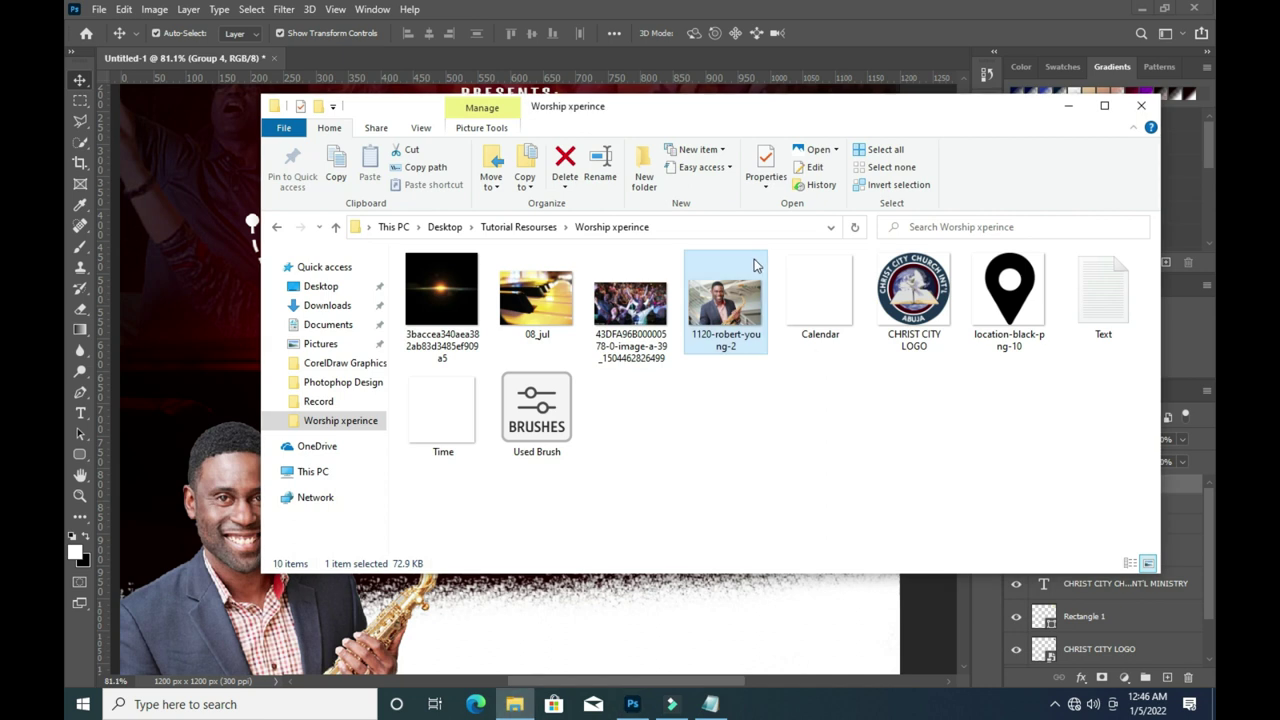
pyautogui.click(831, 300)
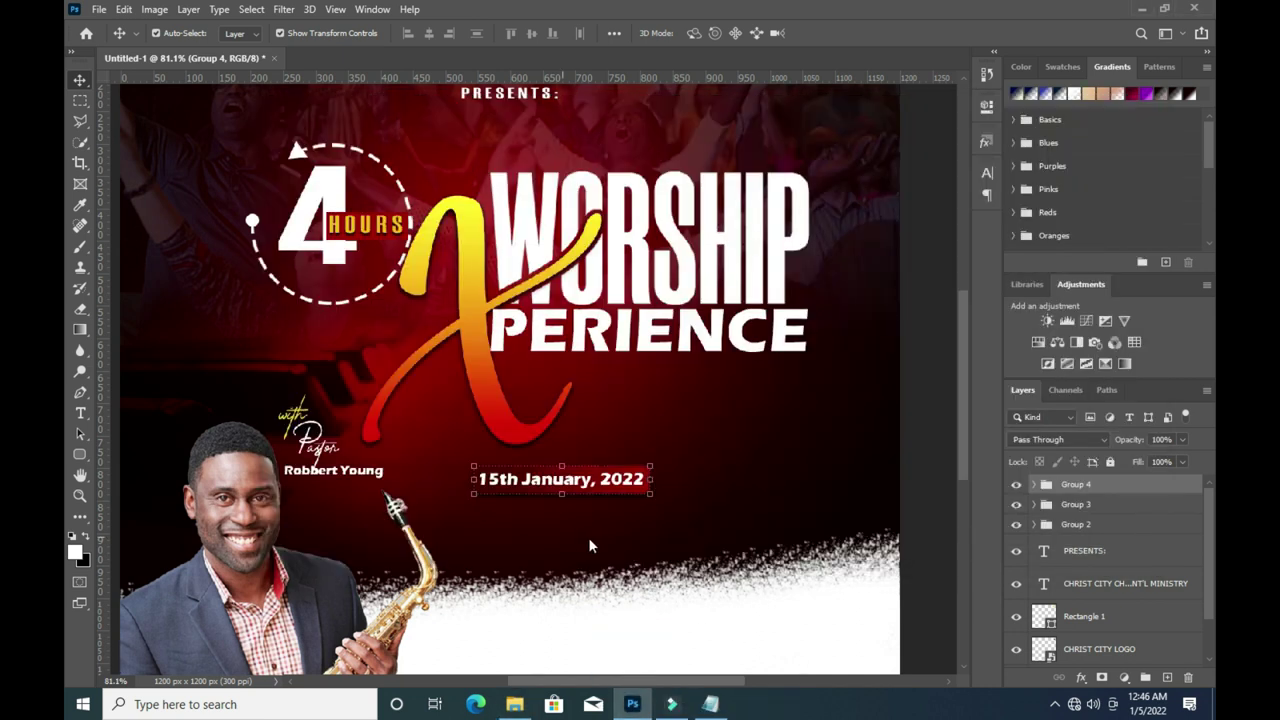
pyautogui.moveTo(640, 703); pyautogui.dragTo(567, 416)
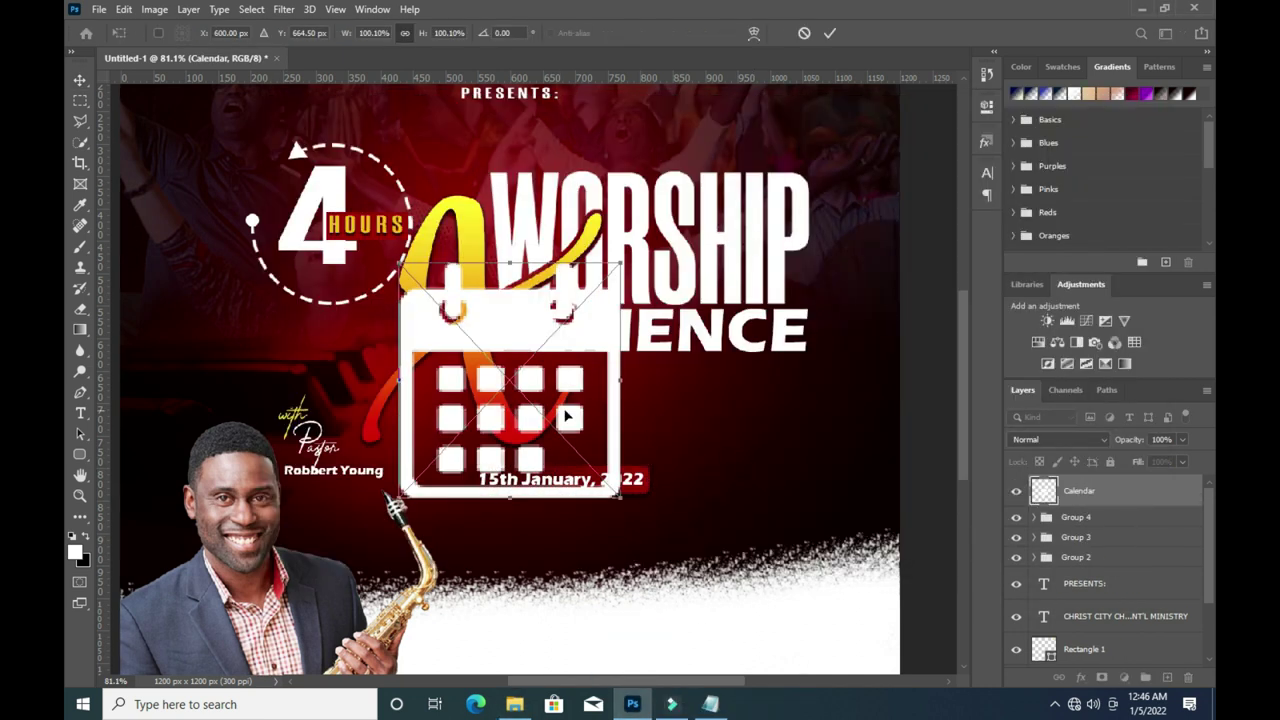
pyautogui.moveTo(616, 262); pyautogui.dragTo(428, 533)
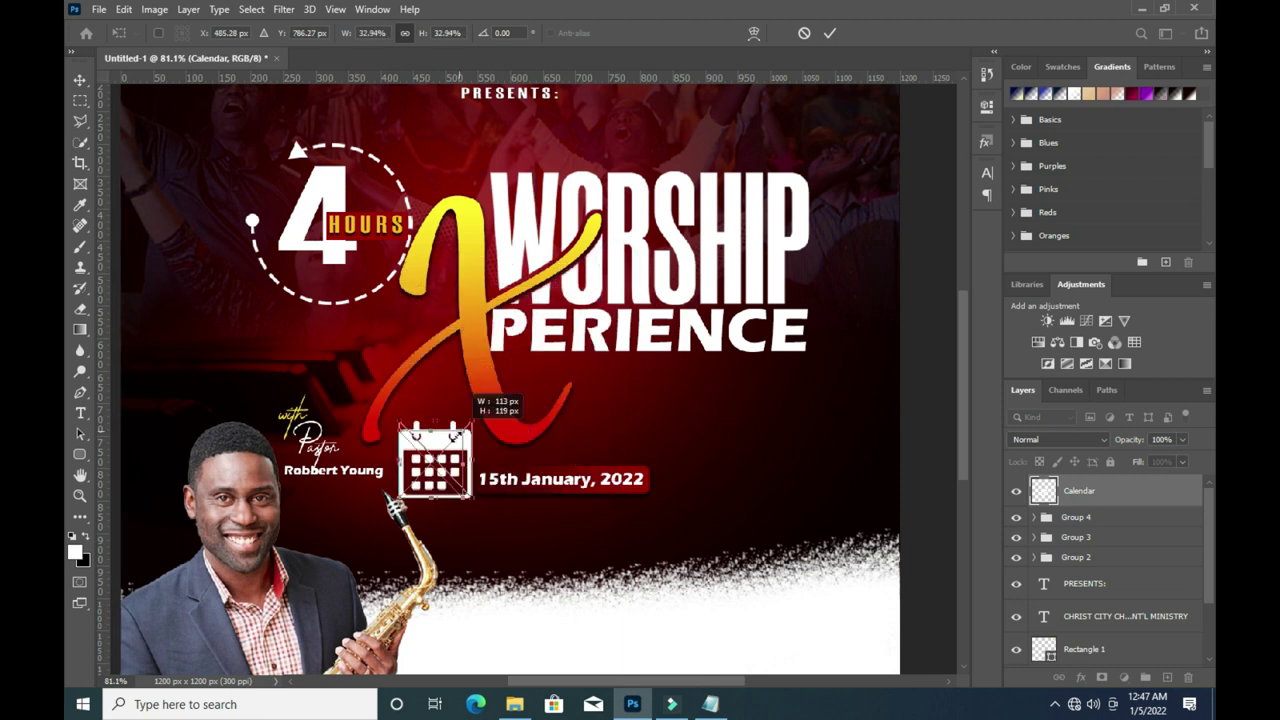
pyautogui.scroll(3, 428, 533)
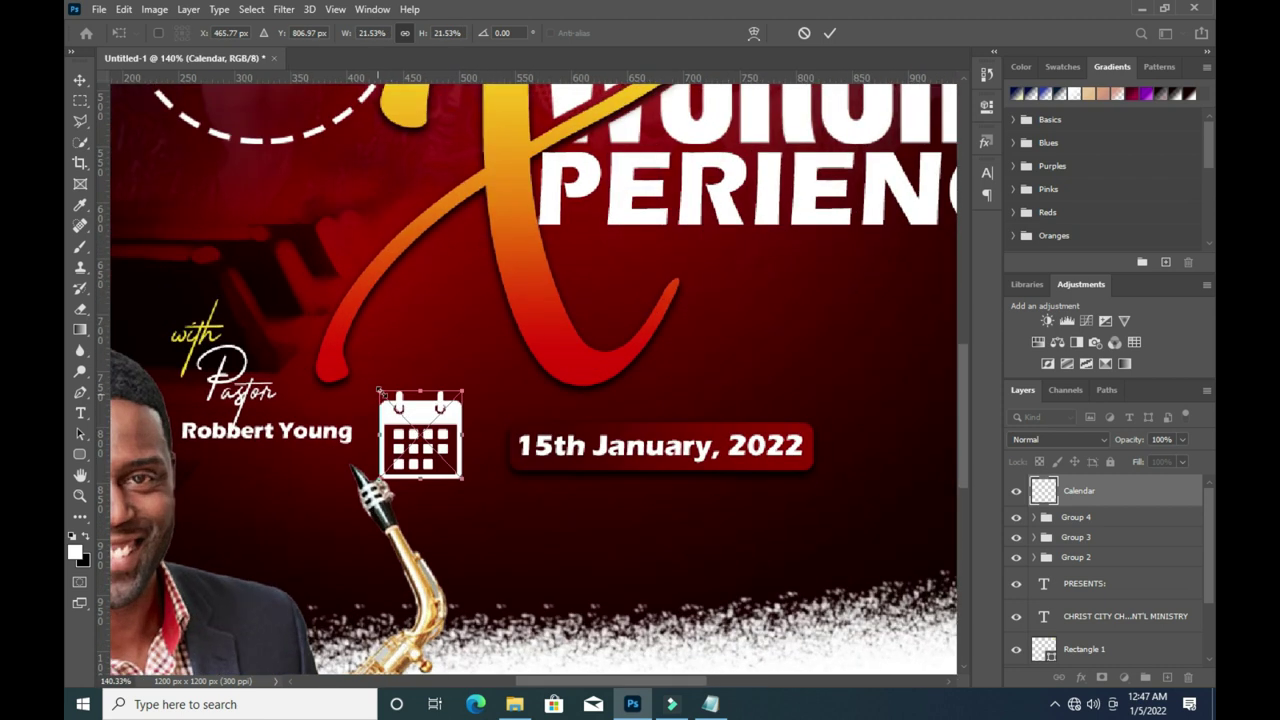
pyautogui.moveTo(381, 391)
pyautogui.mouseDown()
pyautogui.moveTo(420, 430)
pyautogui.moveTo(482, 449)
pyautogui.mouseUp()
pyautogui.click(834, 35)
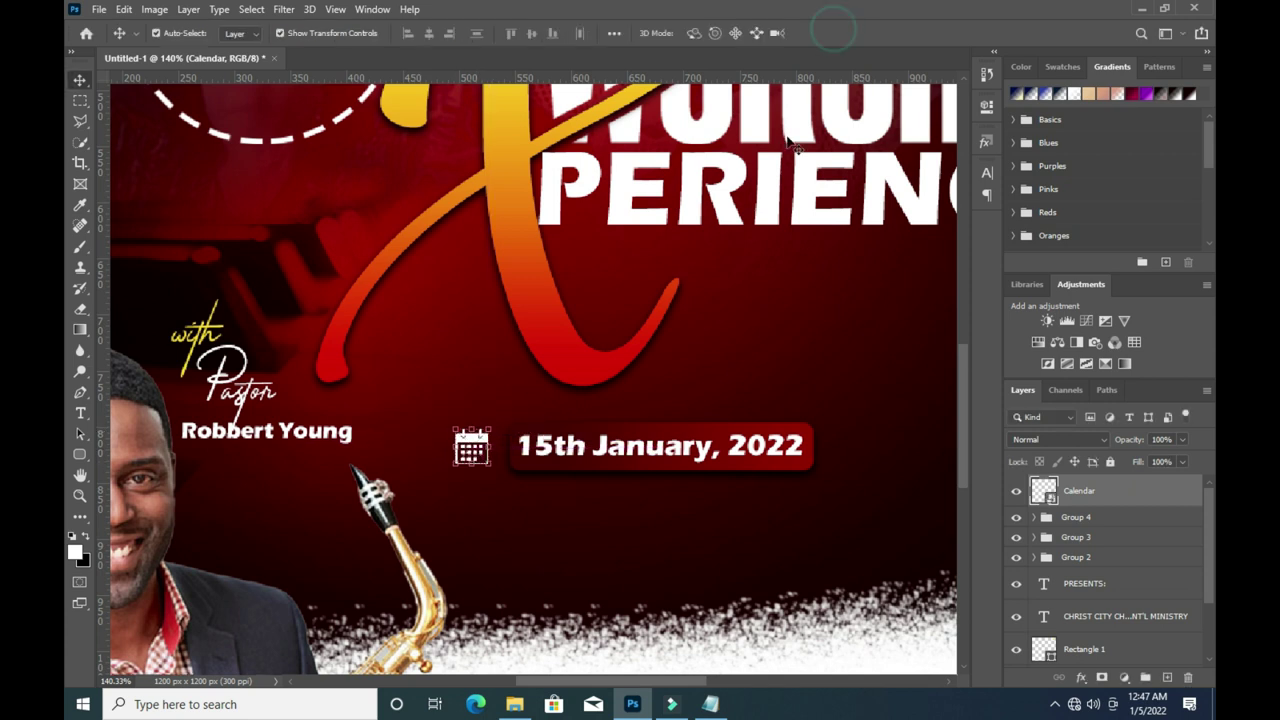
# Place the Time clock image, scaled to 10%, to the right of the date.
pyautogui.scroll(-5, 449, 445)
pyautogui.scroll(-1, 449, 445)
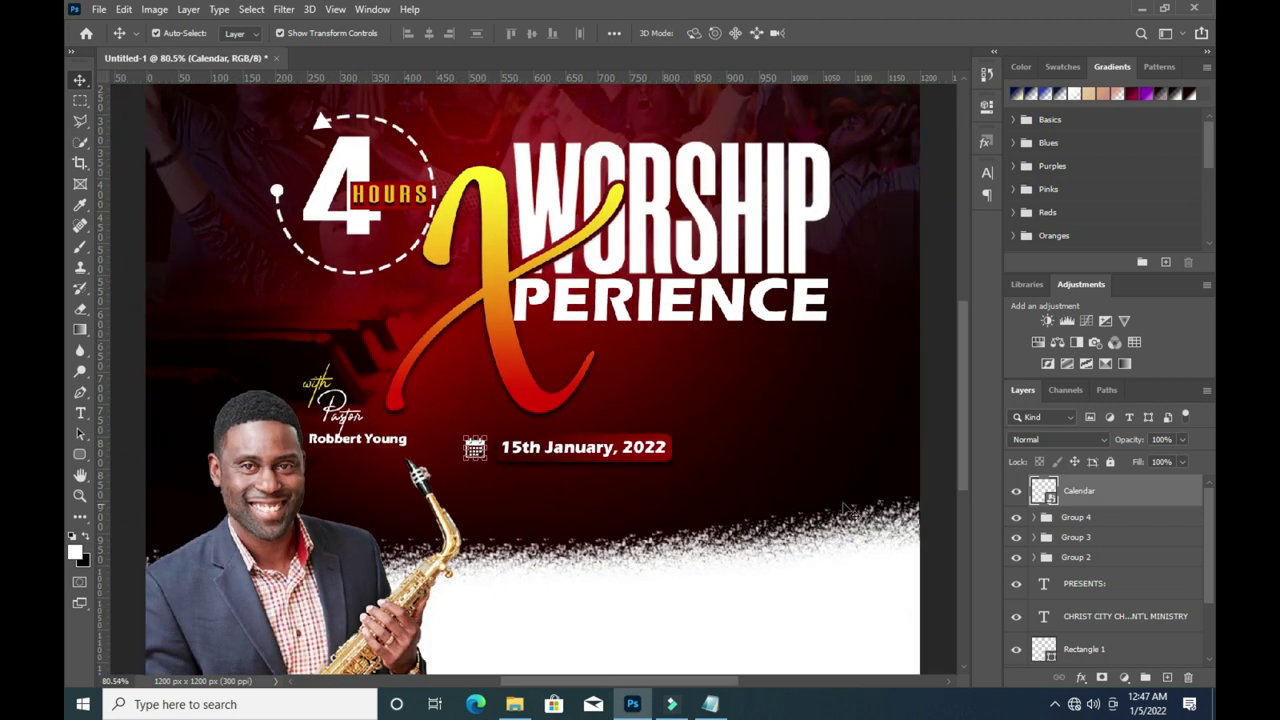
pyautogui.click(942, 530)
pyautogui.click(514, 704)
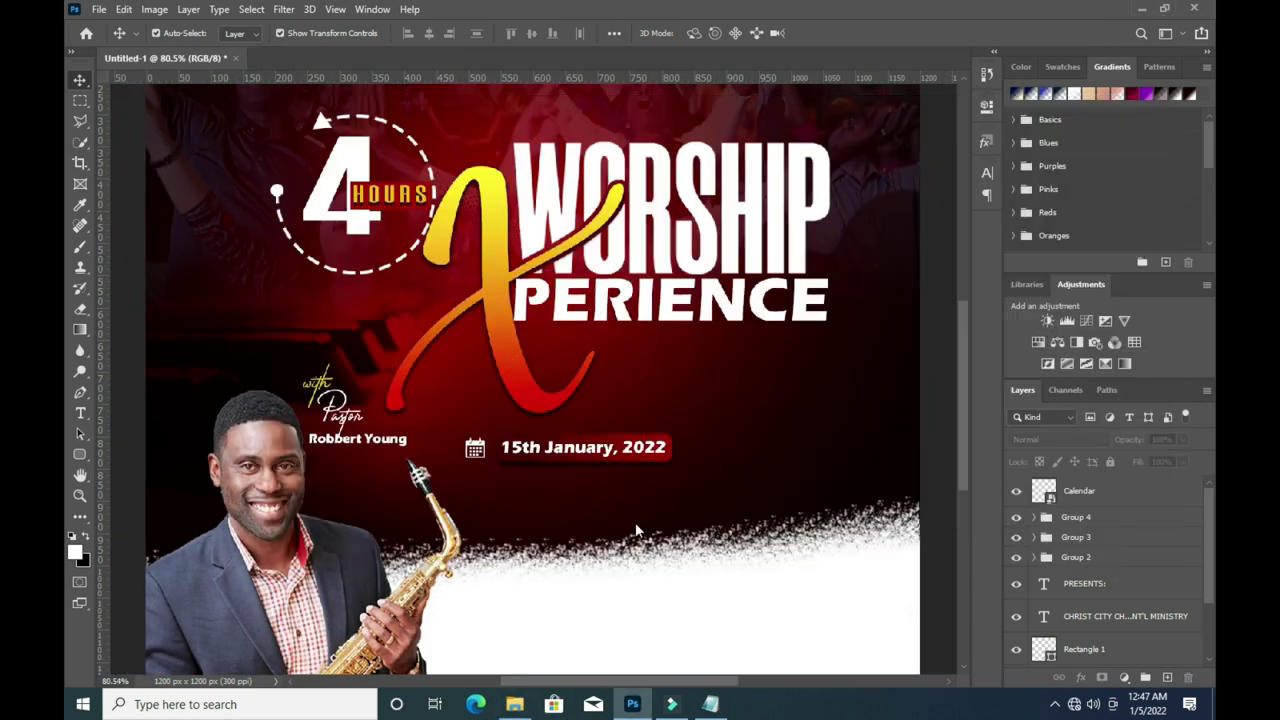
pyautogui.moveTo(445, 410)
pyautogui.mouseDown()
pyautogui.moveTo(630, 397)
pyautogui.moveTo(446, 389)
pyautogui.mouseUp()
pyautogui.moveTo(448, 392); pyautogui.dragTo(480, 370)
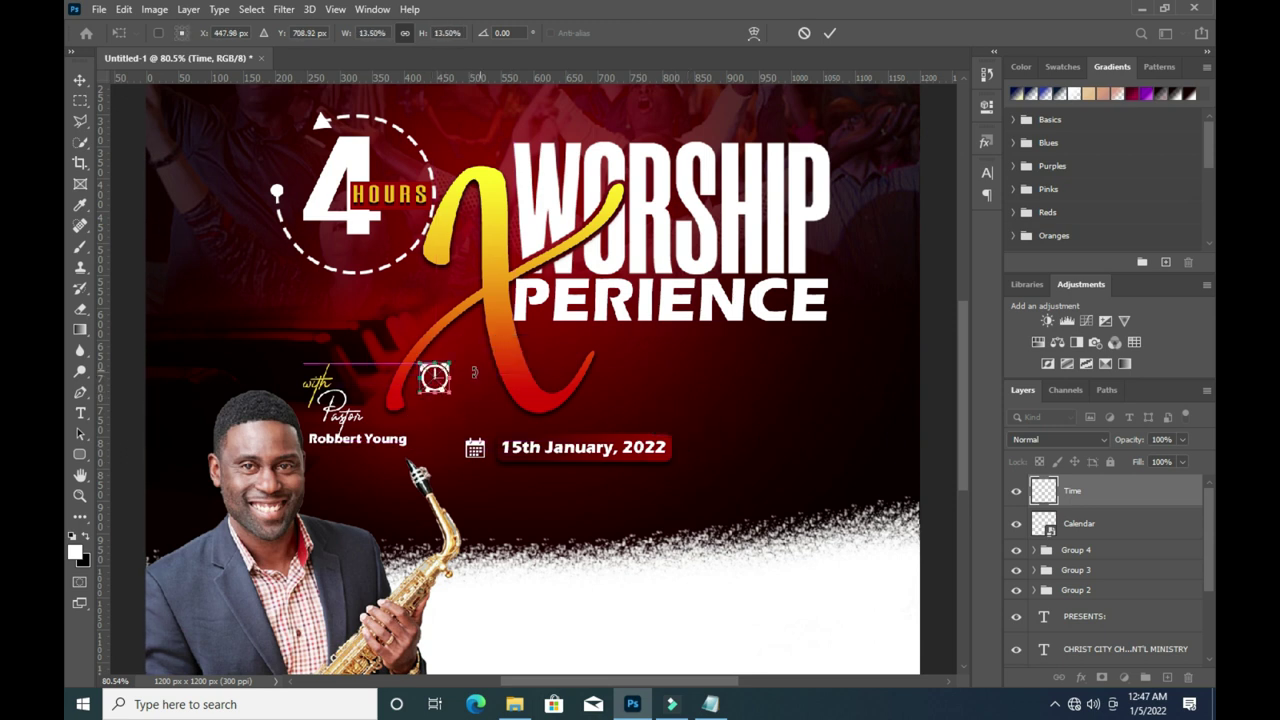
pyautogui.moveTo(436, 377)
pyautogui.mouseDown()
pyautogui.moveTo(703, 460)
pyautogui.moveTo(690, 452)
pyautogui.mouseUp()
pyautogui.scroll(3, 703, 460)
pyautogui.write('10')
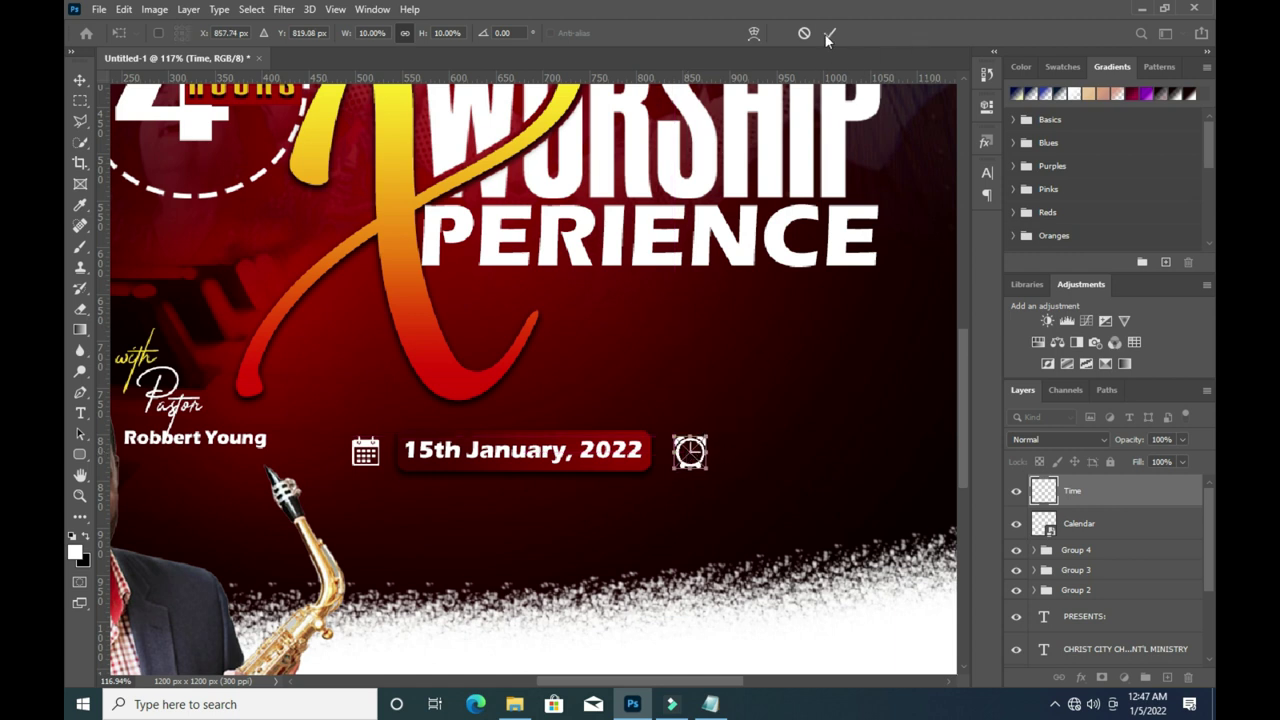
pyautogui.press('Return')
pyautogui.scroll(-2, 672, 403)
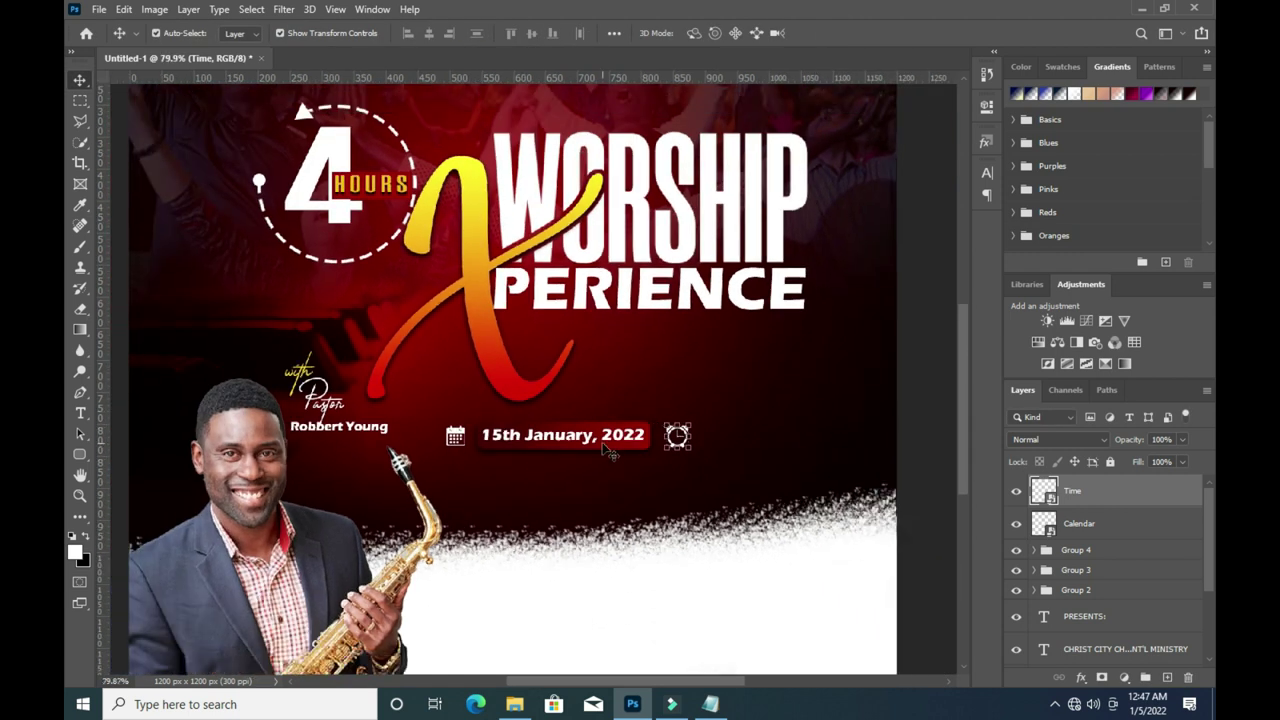
# Duplicate the date text and bar layers and move the copies above the Time layer.
pyautogui.click(645, 456)
pyautogui.click(640, 453)
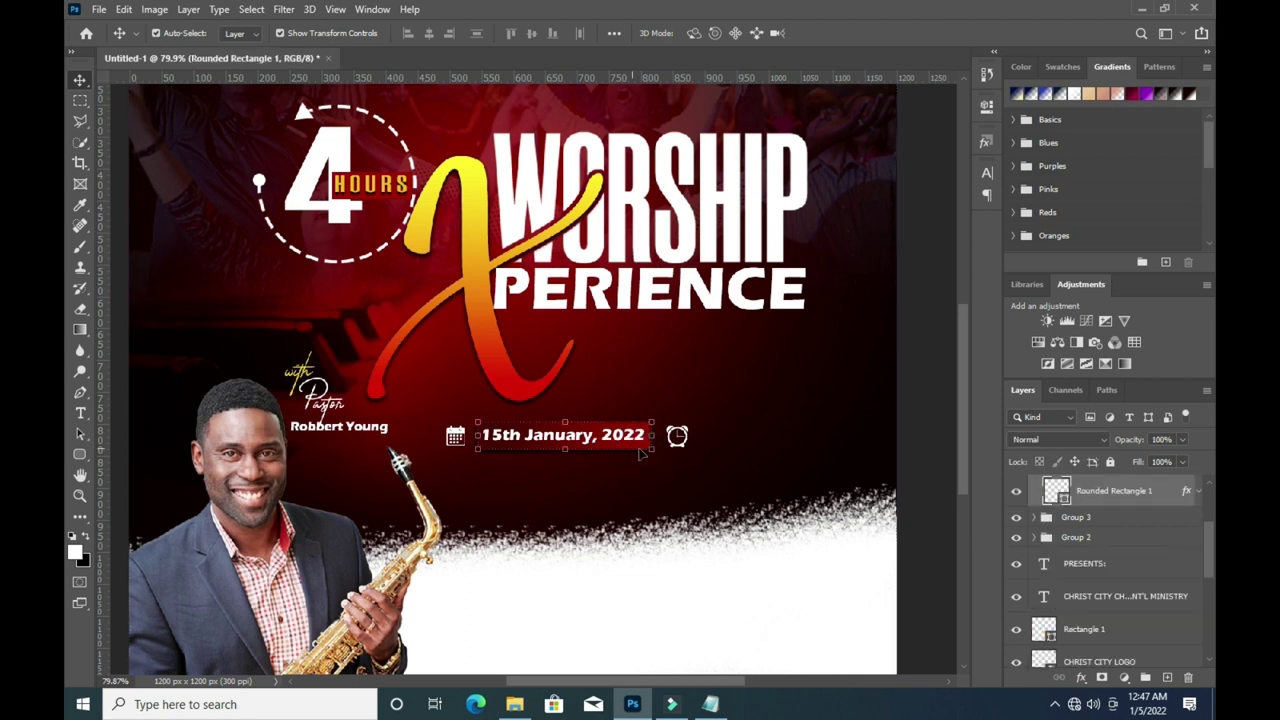
pyautogui.scroll(2, 1116, 518)
pyautogui.click(1100, 578)
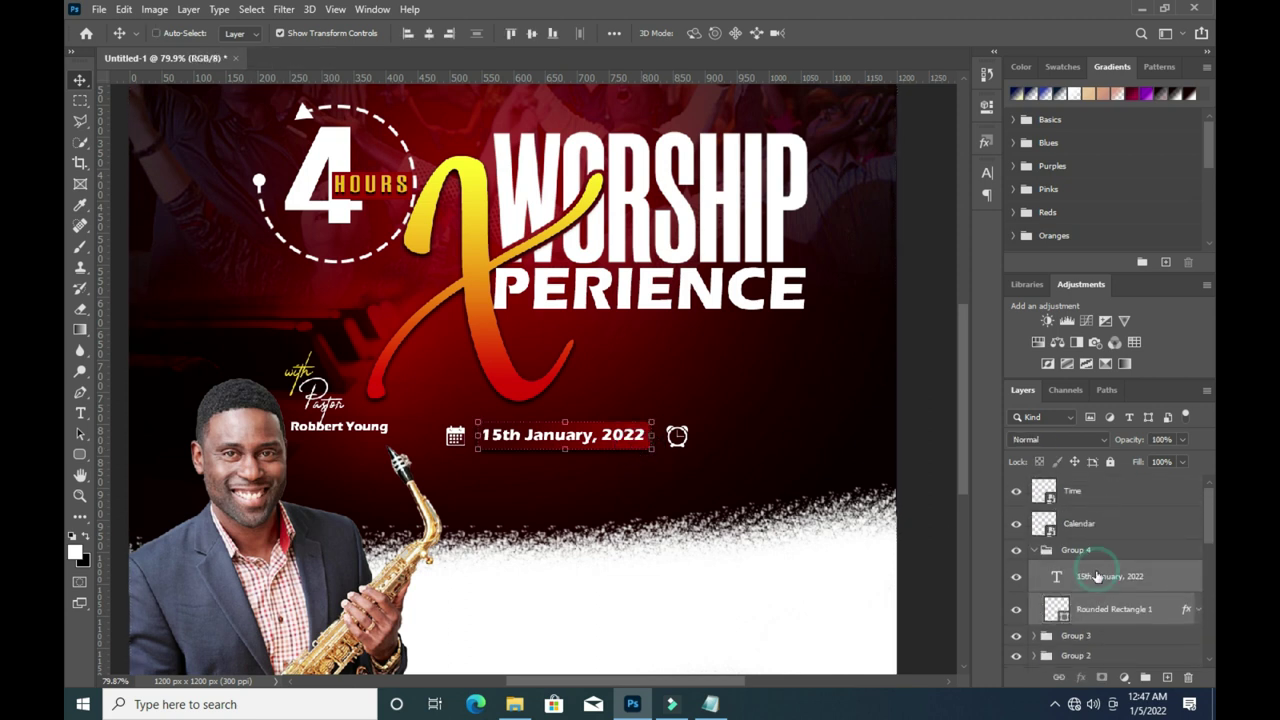
pyautogui.hotkey('ctrl', 'j')
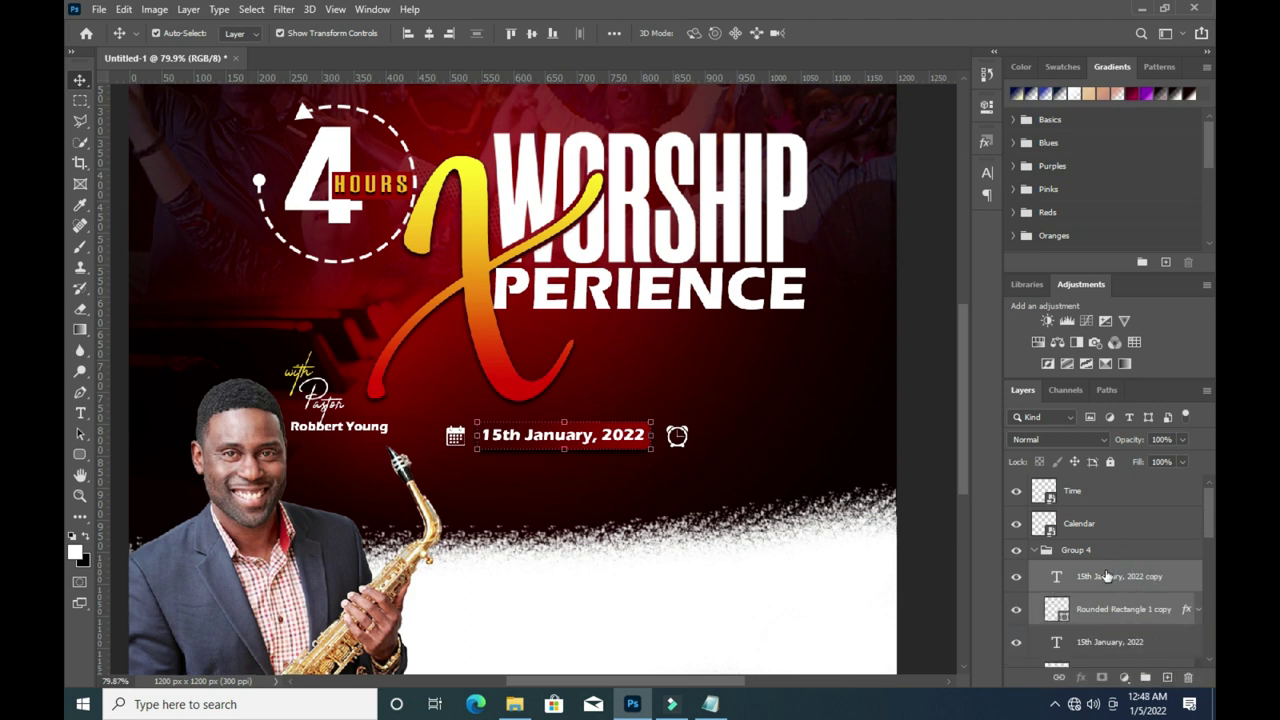
pyautogui.moveTo(1108, 578); pyautogui.dragTo(1102, 478)
# Move the Calendar layer into Group 4 and collapse the group.
pyautogui.scroll(-1, 1108, 550)
pyautogui.click(1095, 561)
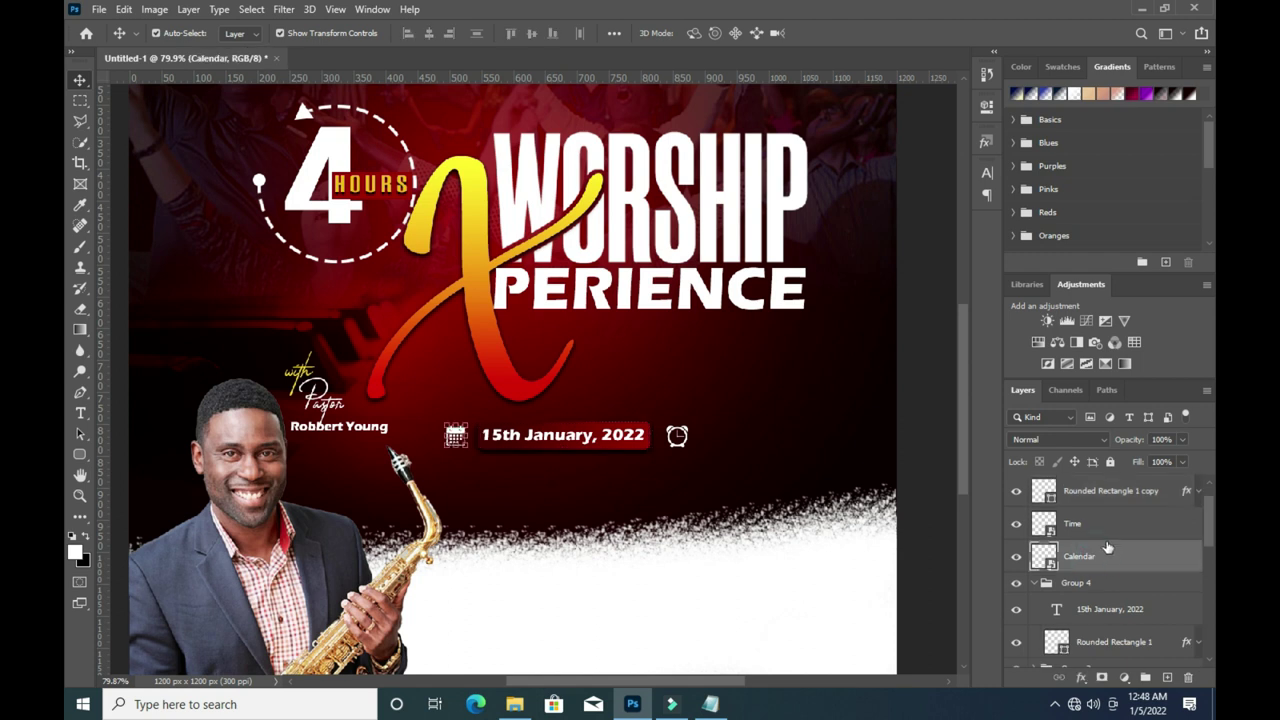
pyautogui.scroll(-2, 1097, 545)
pyautogui.moveTo(1095, 490); pyautogui.dragTo(1101, 587)
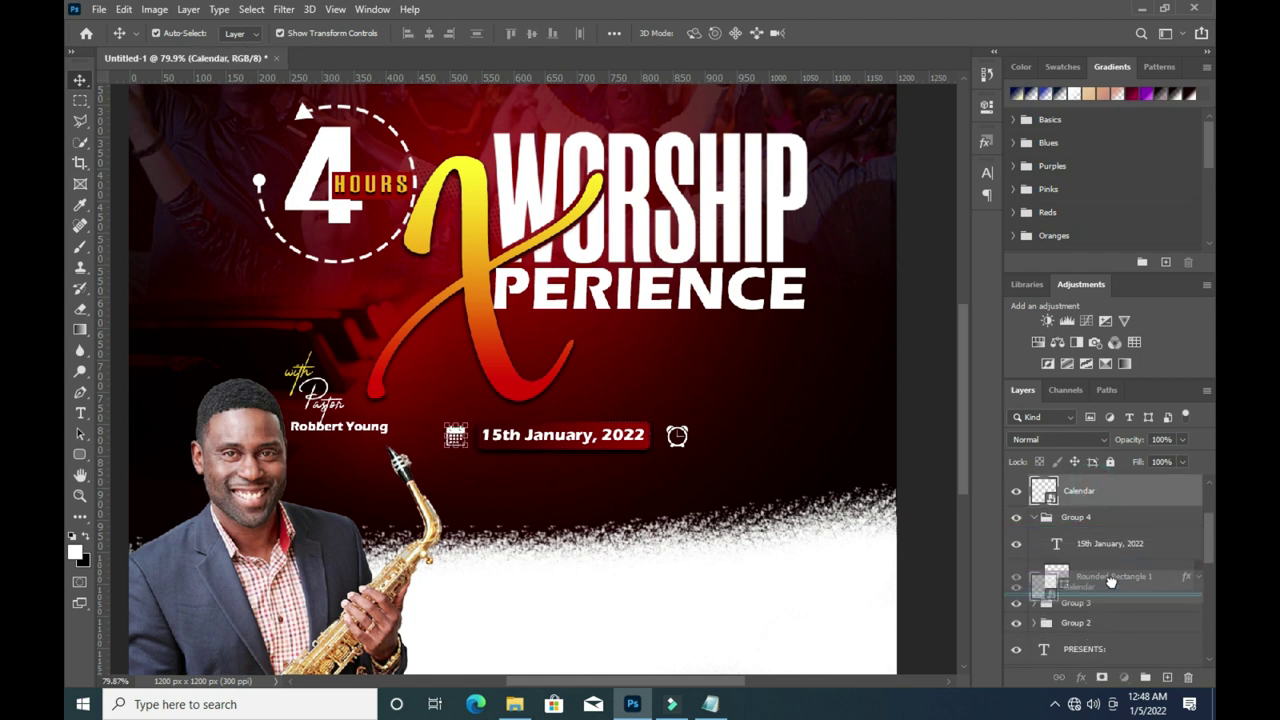
pyautogui.click(1100, 580)
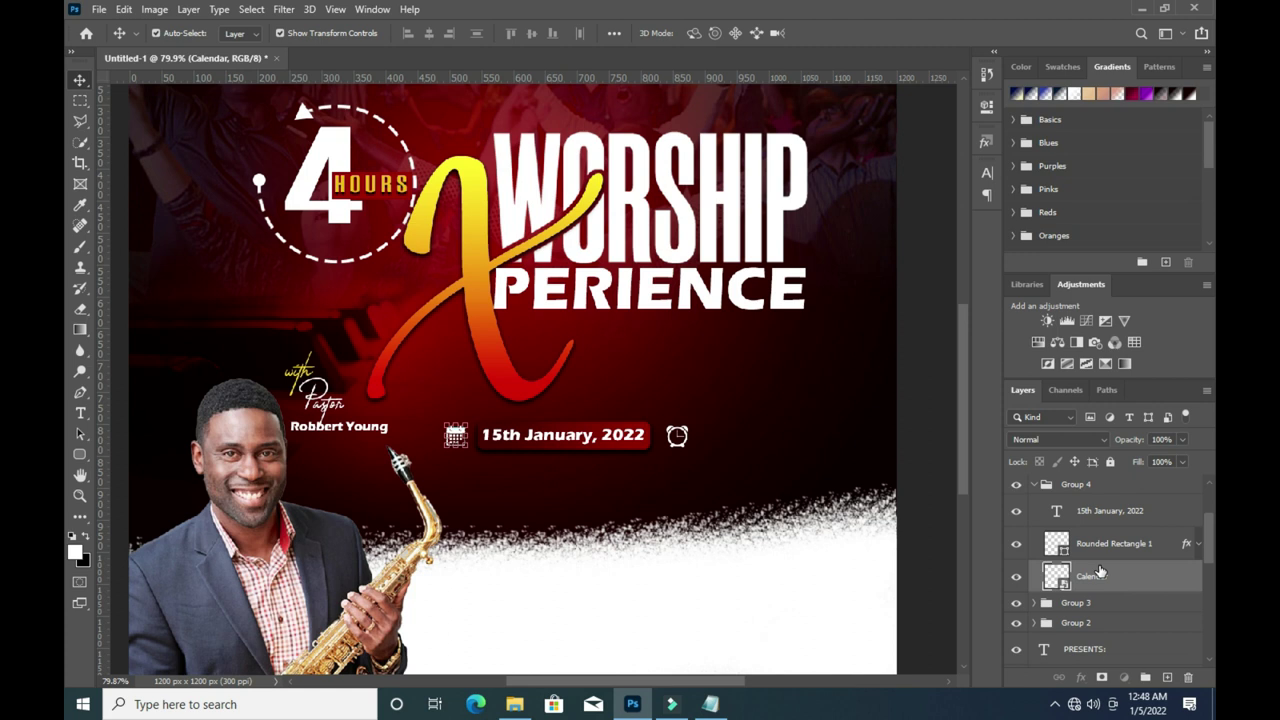
pyautogui.click(1035, 486)
pyautogui.scroll(3, 1099, 503)
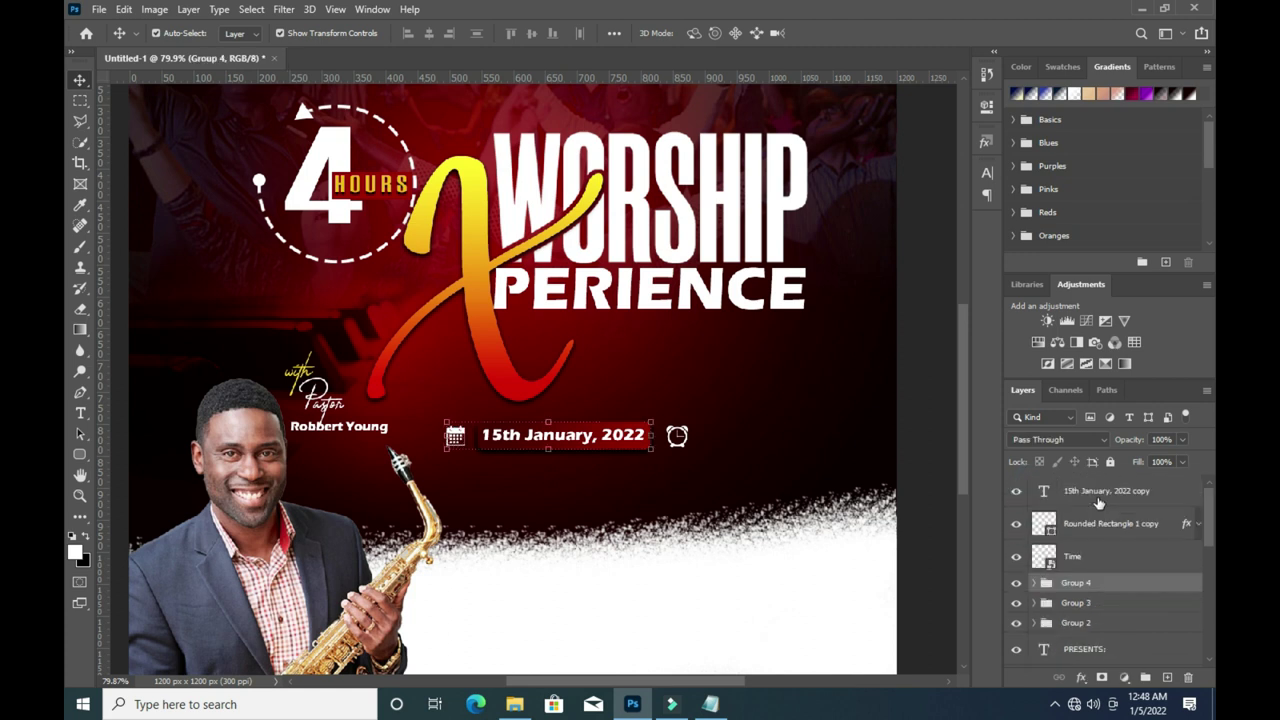
# Move the date banner copy beside the clock icon.
pyautogui.click(1097, 555)
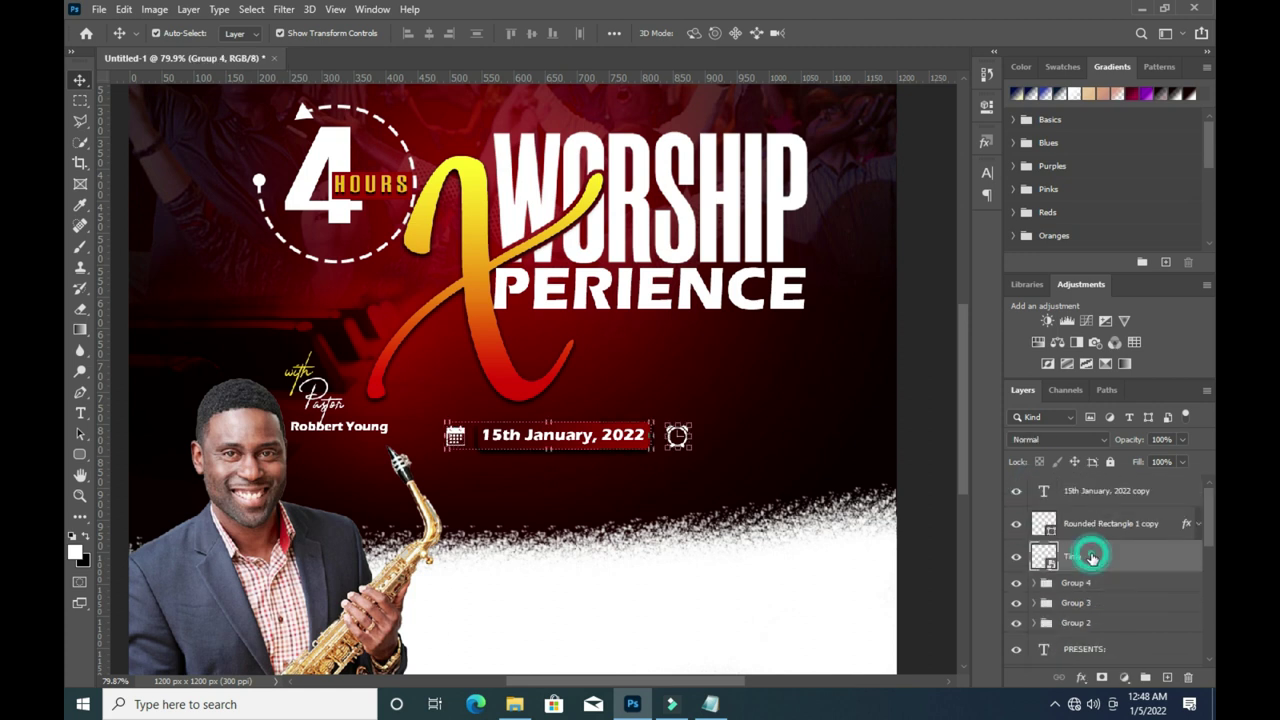
pyautogui.click(1134, 519)
pyautogui.keyDown('shift'); pyautogui.click(1100, 491); pyautogui.keyUp('shift')
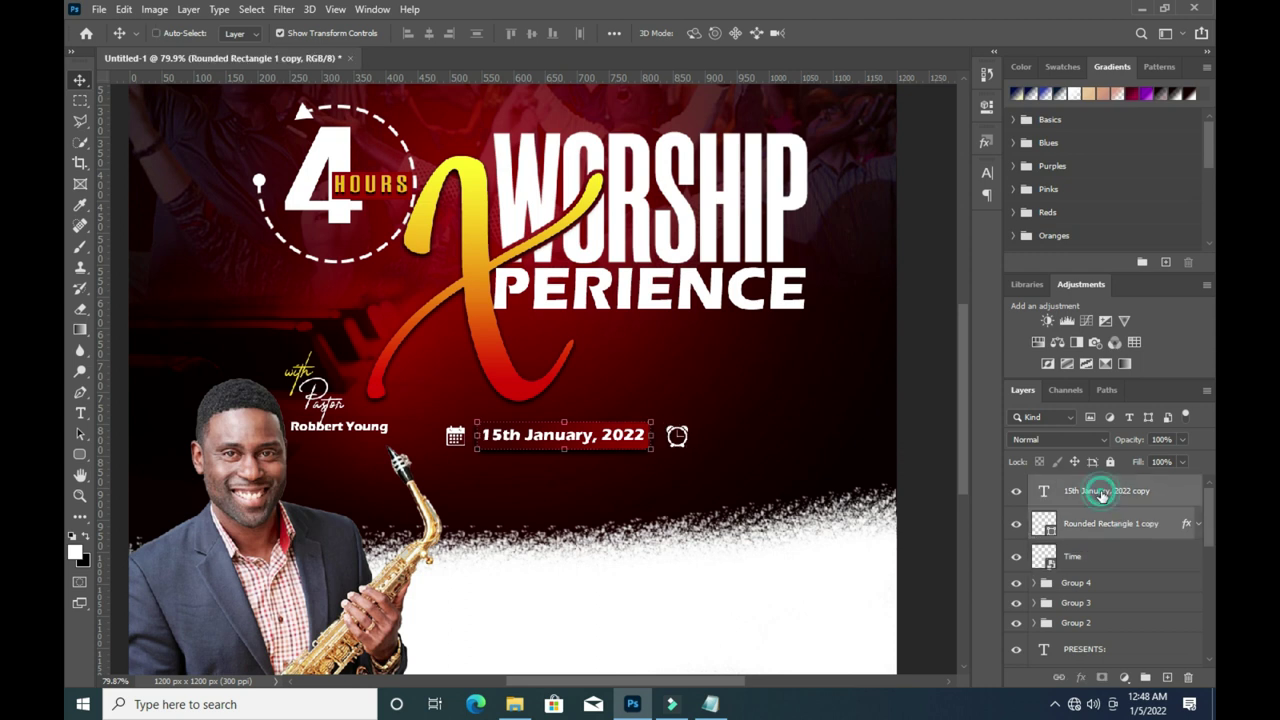
pyautogui.hotkey('ctrl', 't')
pyautogui.moveTo(577, 440); pyautogui.dragTo(812, 437)
pyautogui.click(858, 33)
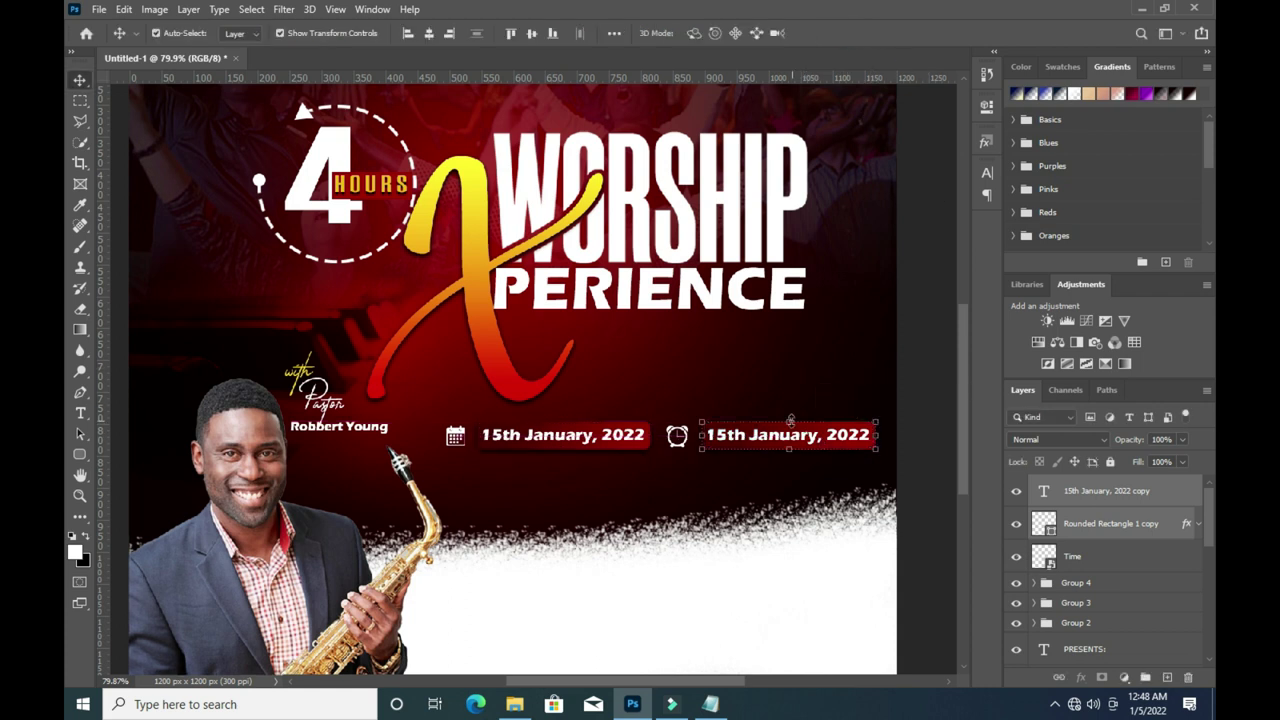
# Move the clock icon and date copy together just below the first date.
pyautogui.hotkey('ctrl', 't')
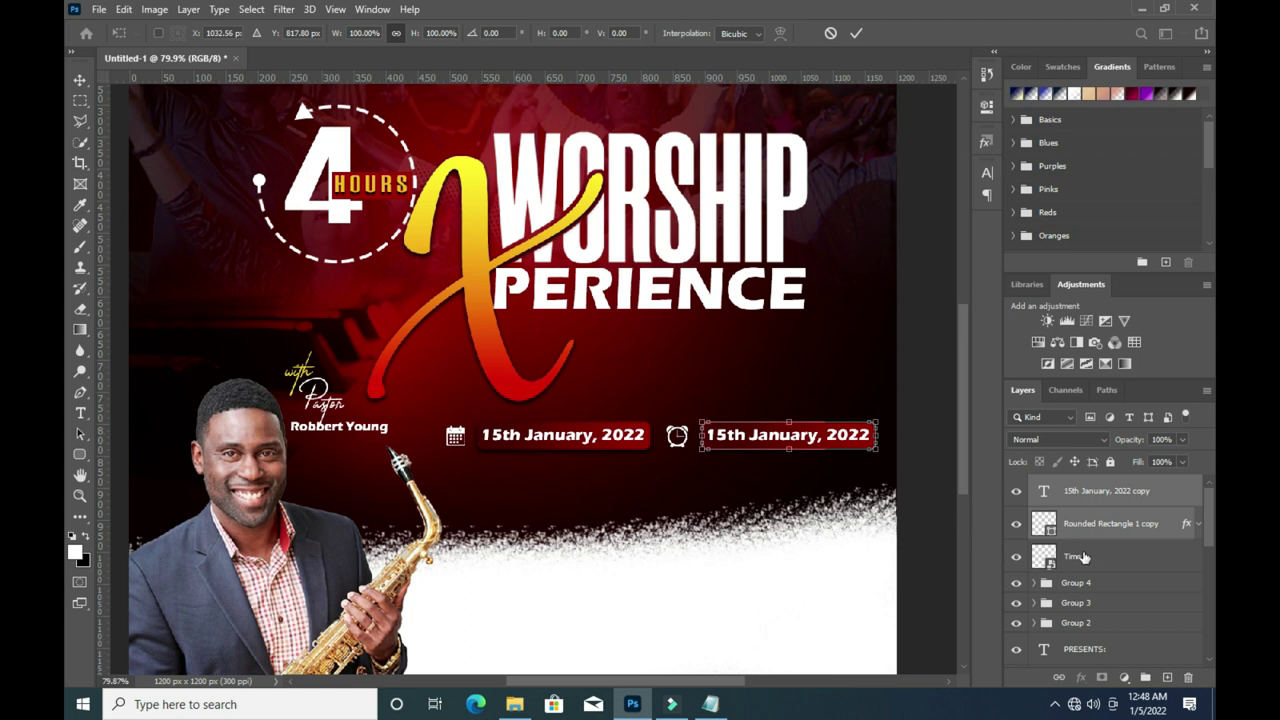
pyautogui.keyDown('shift'); pyautogui.click(1083, 557); pyautogui.keyUp('shift')
pyautogui.hotkey('ctrl', 't')
pyautogui.moveTo(695, 439)
pyautogui.mouseDown()
pyautogui.moveTo(593, 487)
pyautogui.moveTo(575, 478)
pyautogui.mouseUp()
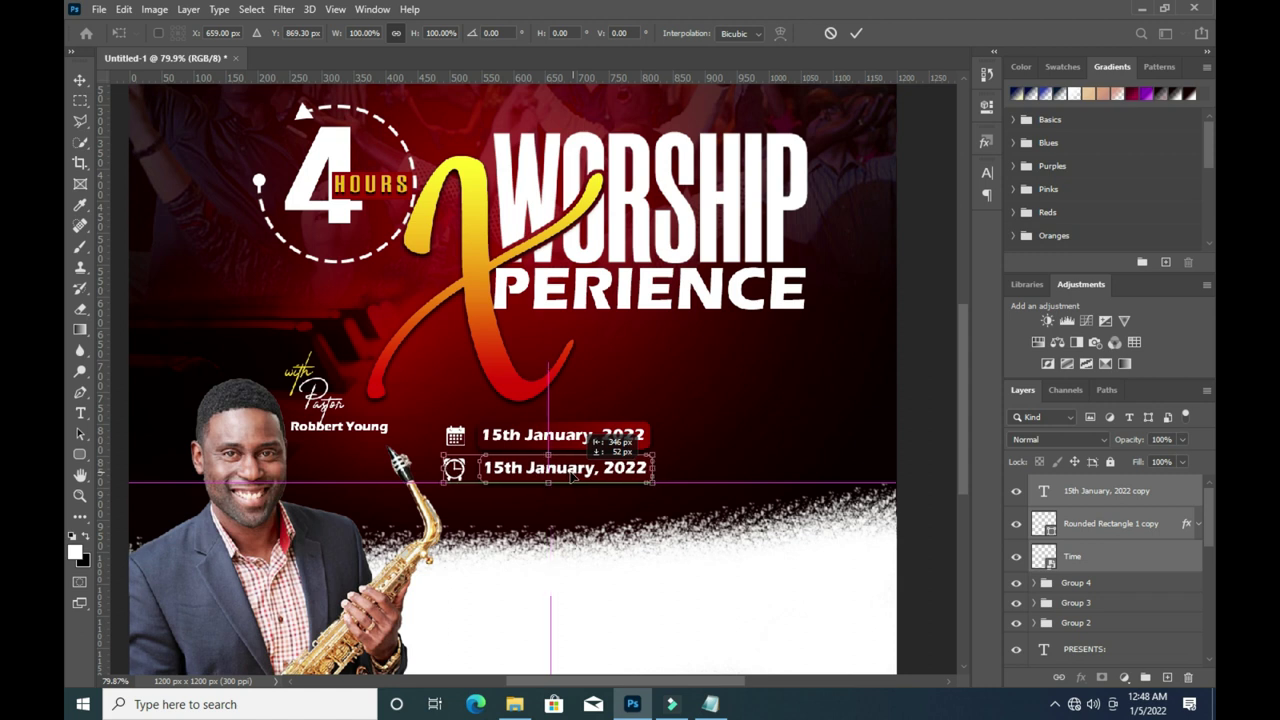
pyautogui.moveTo(575, 478); pyautogui.dragTo(573, 477)
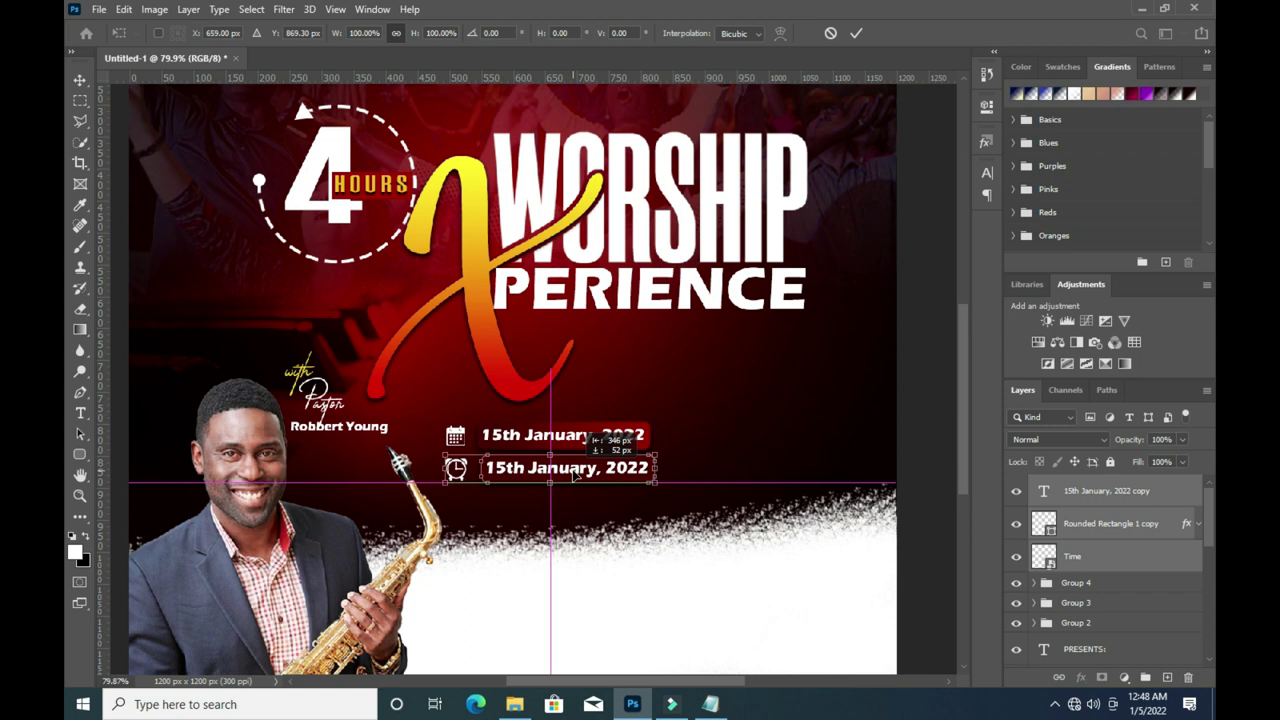
pyautogui.click(856, 33)
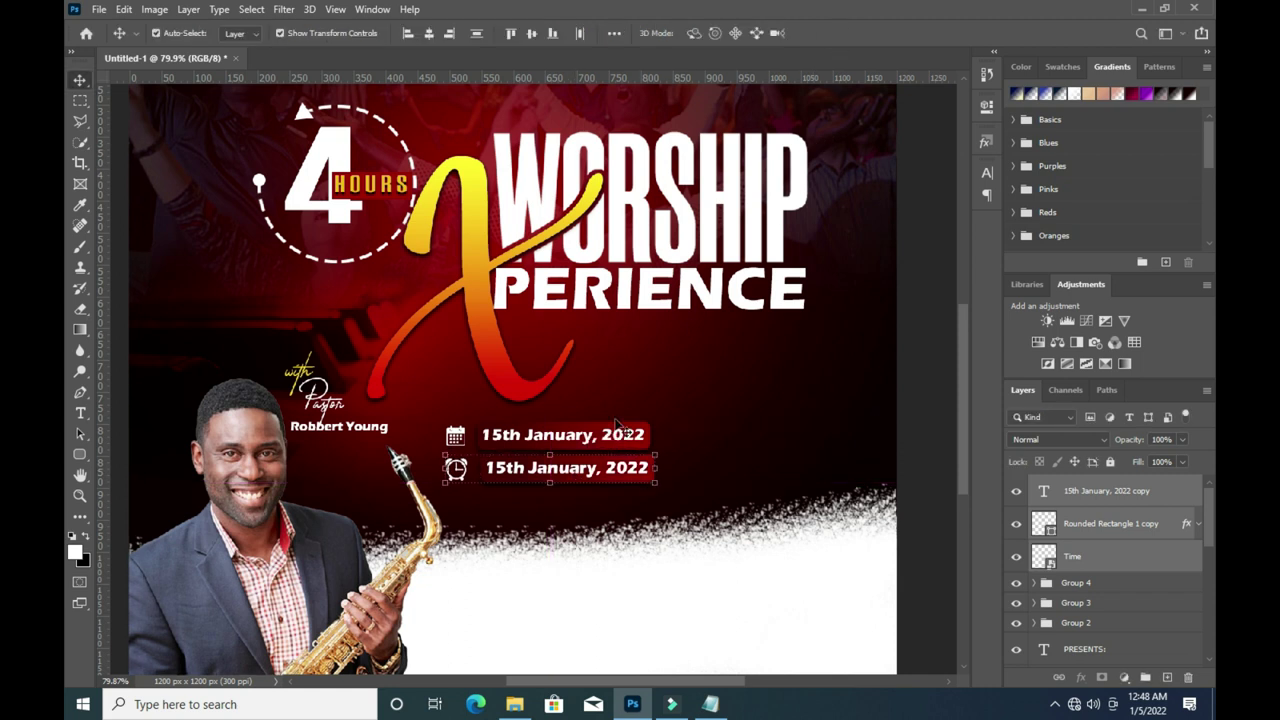
pyautogui.click(930, 428)
# Shrink the clock icon slightly and nudge the second banner rectangle left.
pyautogui.click(634, 480)
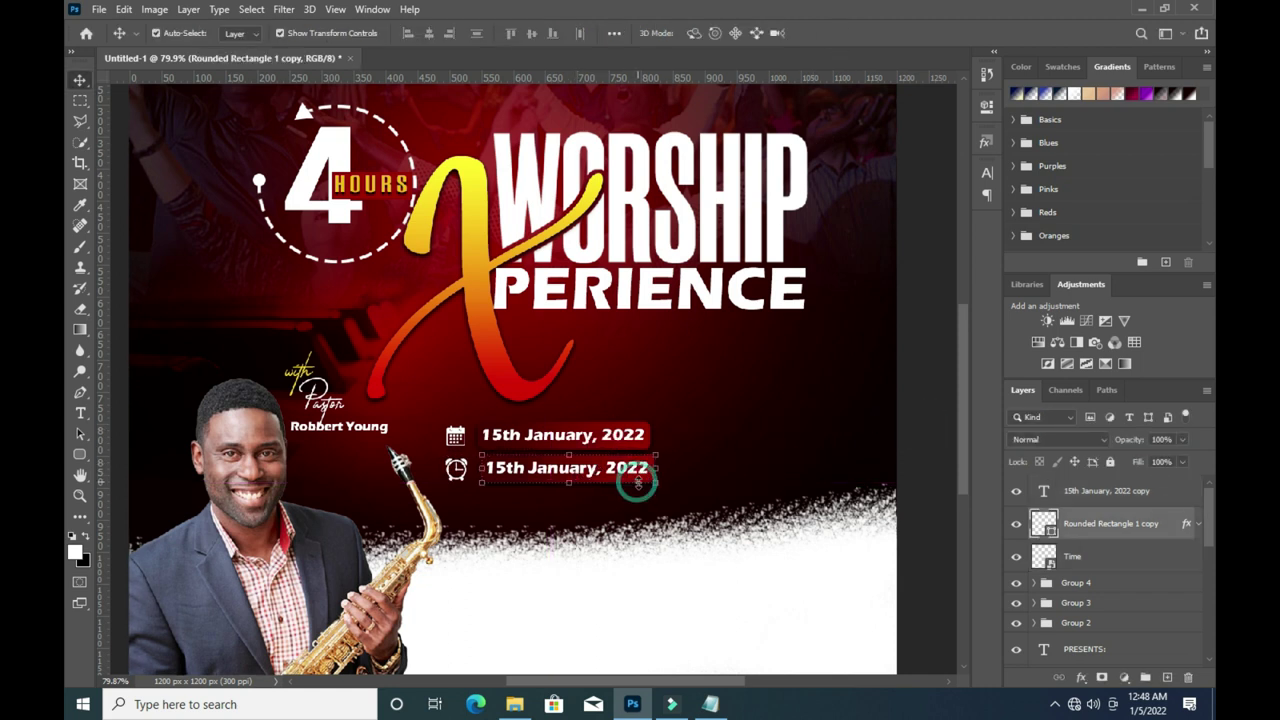
pyautogui.scroll(2, 458, 490)
pyautogui.scroll(3, 458, 490)
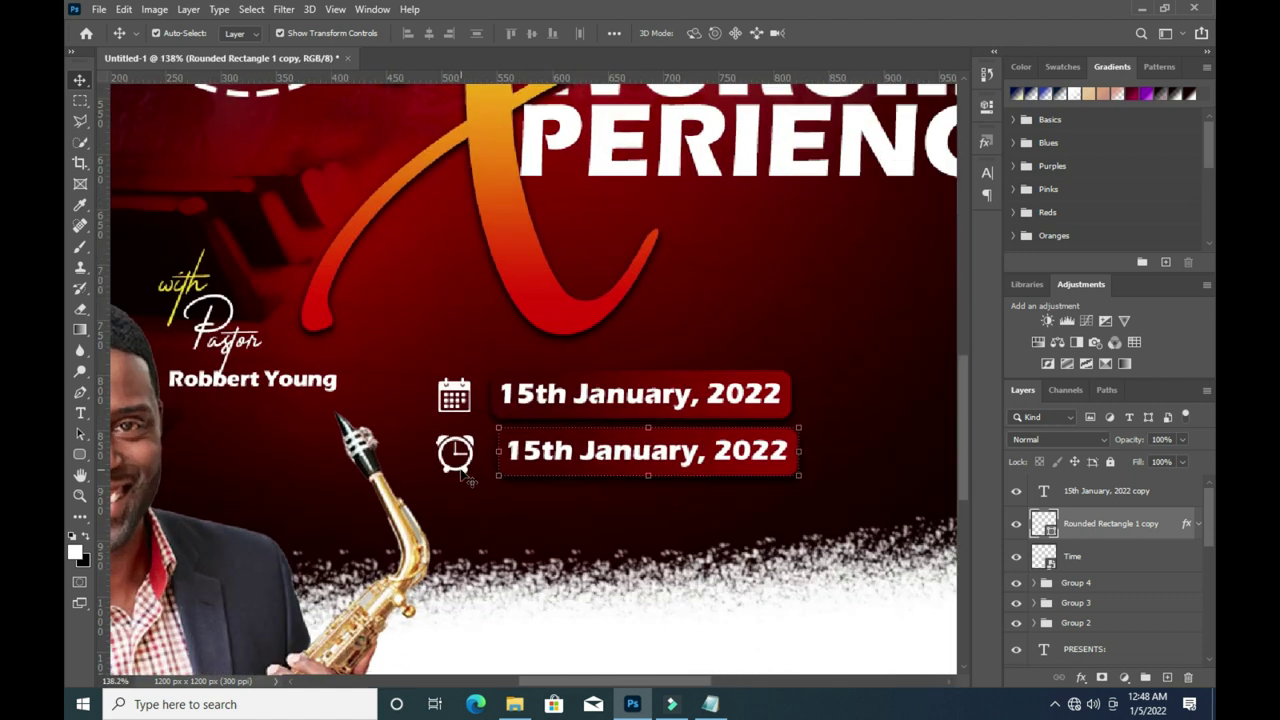
pyautogui.click(470, 468)
pyautogui.hotkey('ctrl', 't')
pyautogui.moveTo(476, 474); pyautogui.dragTo(468, 468)
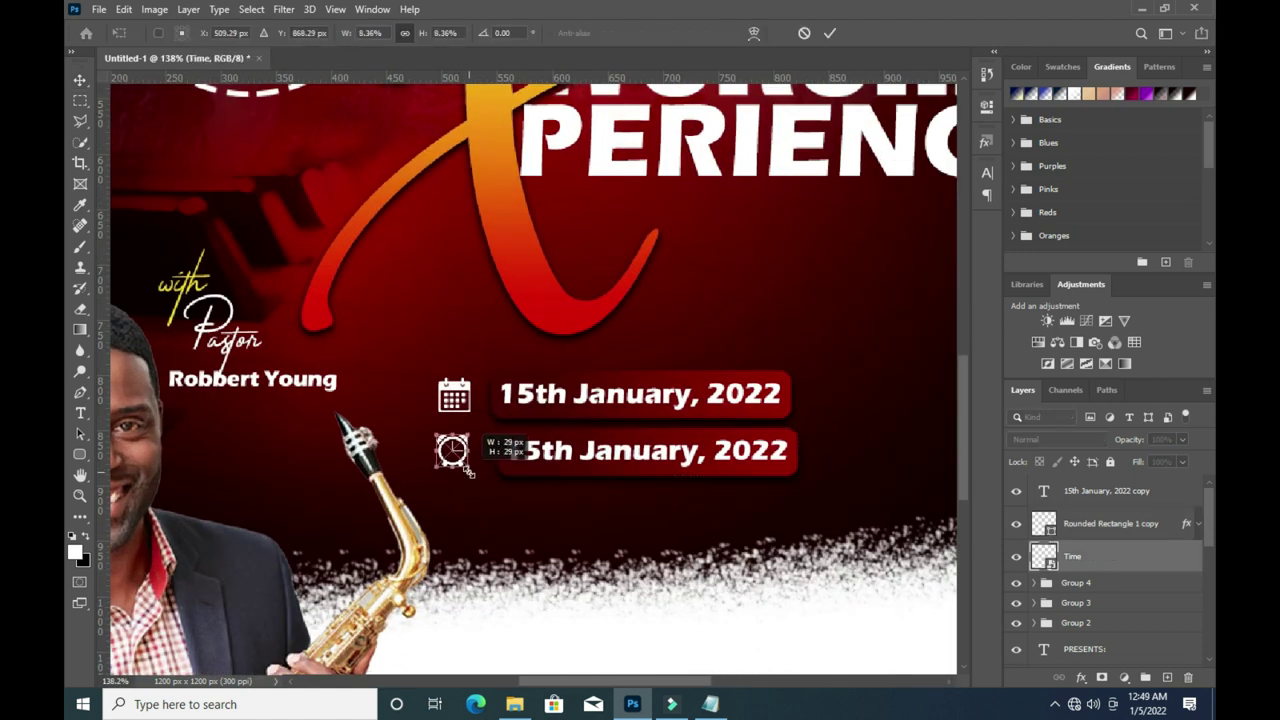
pyautogui.click(826, 33)
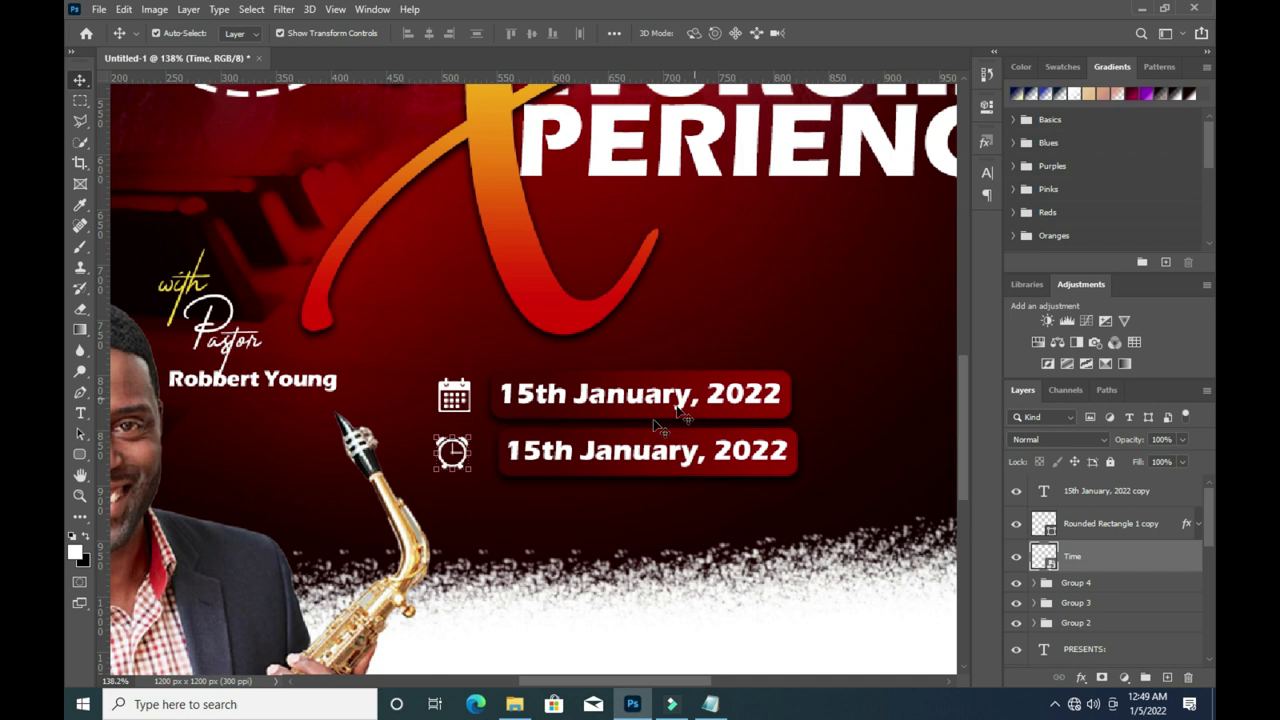
pyautogui.moveTo(610, 475); pyautogui.dragTo(600, 479)
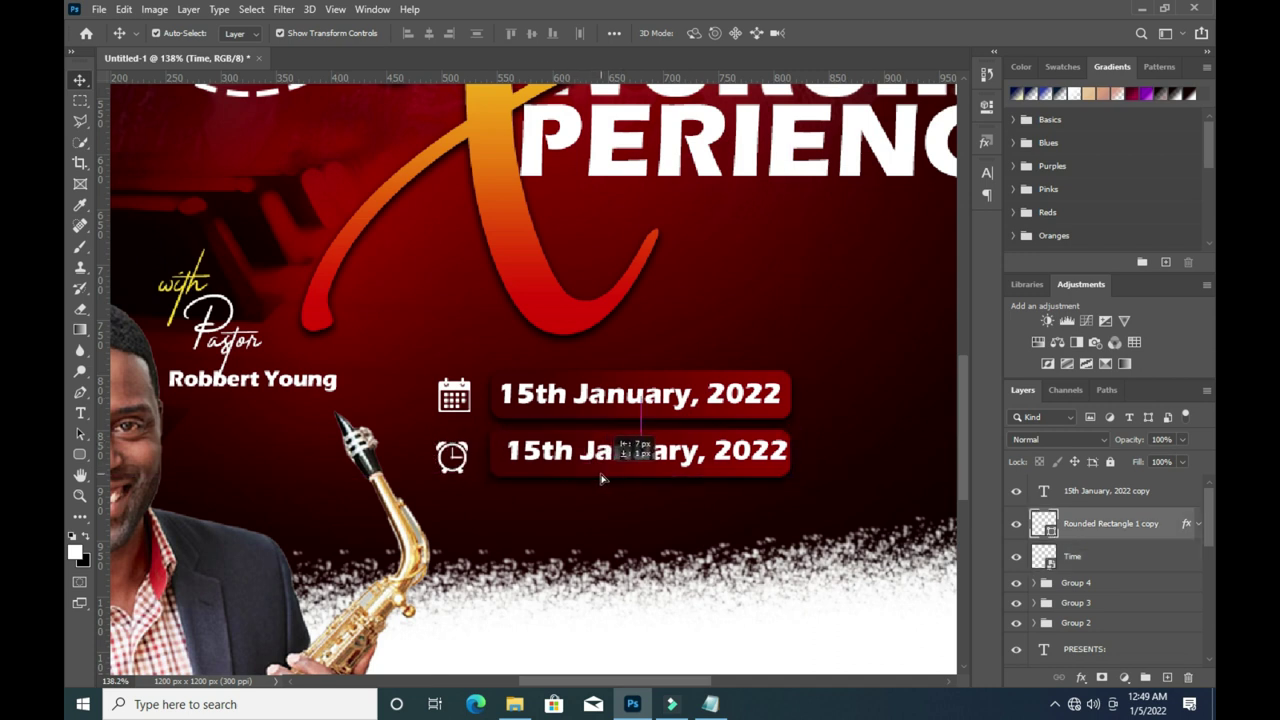
# Edit the second date text and select the '5:00PM - 9:00PM' line in the Notepad notes.
pyautogui.click(635, 455)
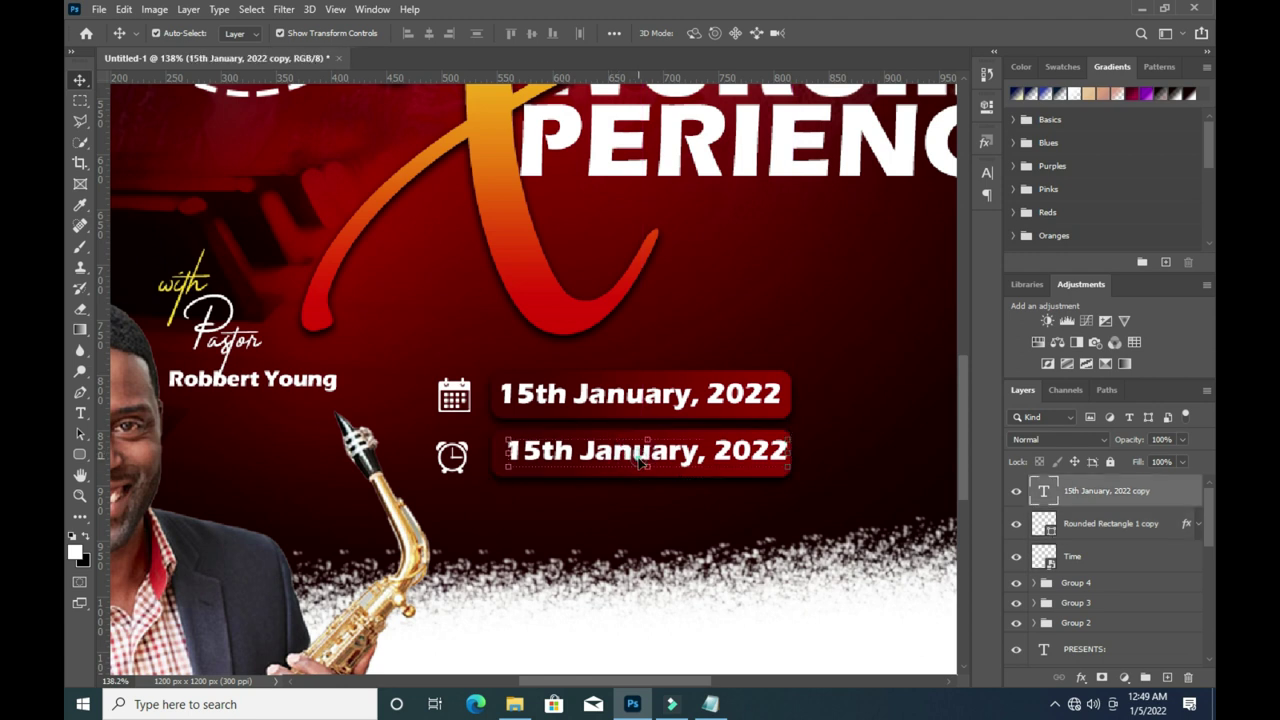
pyautogui.doubleClick(635, 455)
pyautogui.click(711, 704)
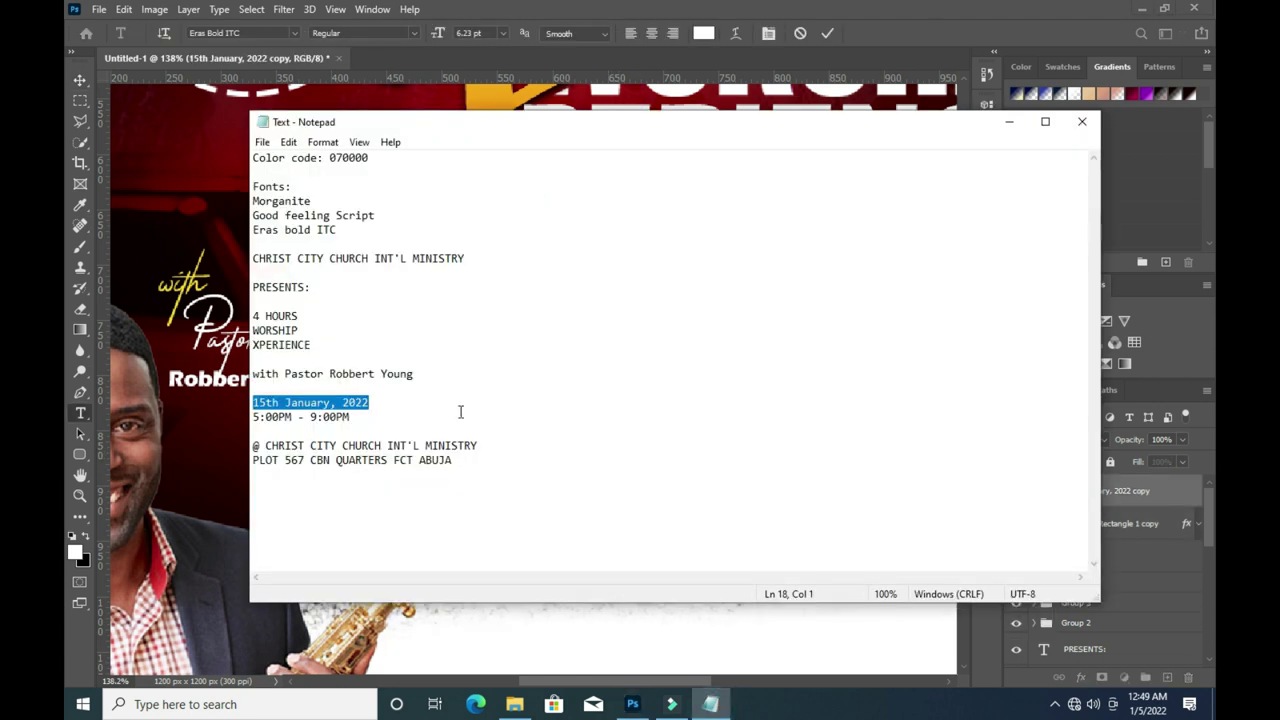
pyautogui.moveTo(349, 417); pyautogui.dragTo(253, 417)
pyautogui.hotkey('ctrl', 'c')
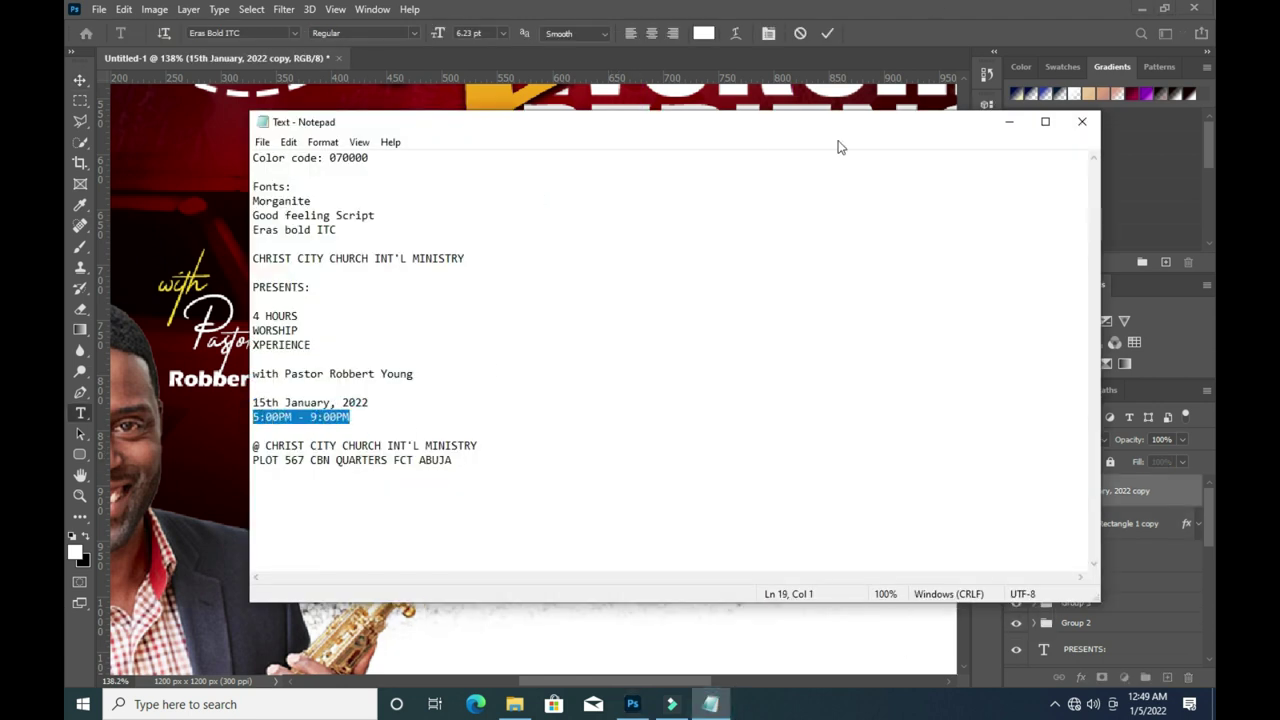
pyautogui.click(1009, 121)
# Replace the second date with '5:00PM - 9:00PM', scaled to about 115% and centred vertically in its bar.
pyautogui.hotkey('ctrl', 'v')
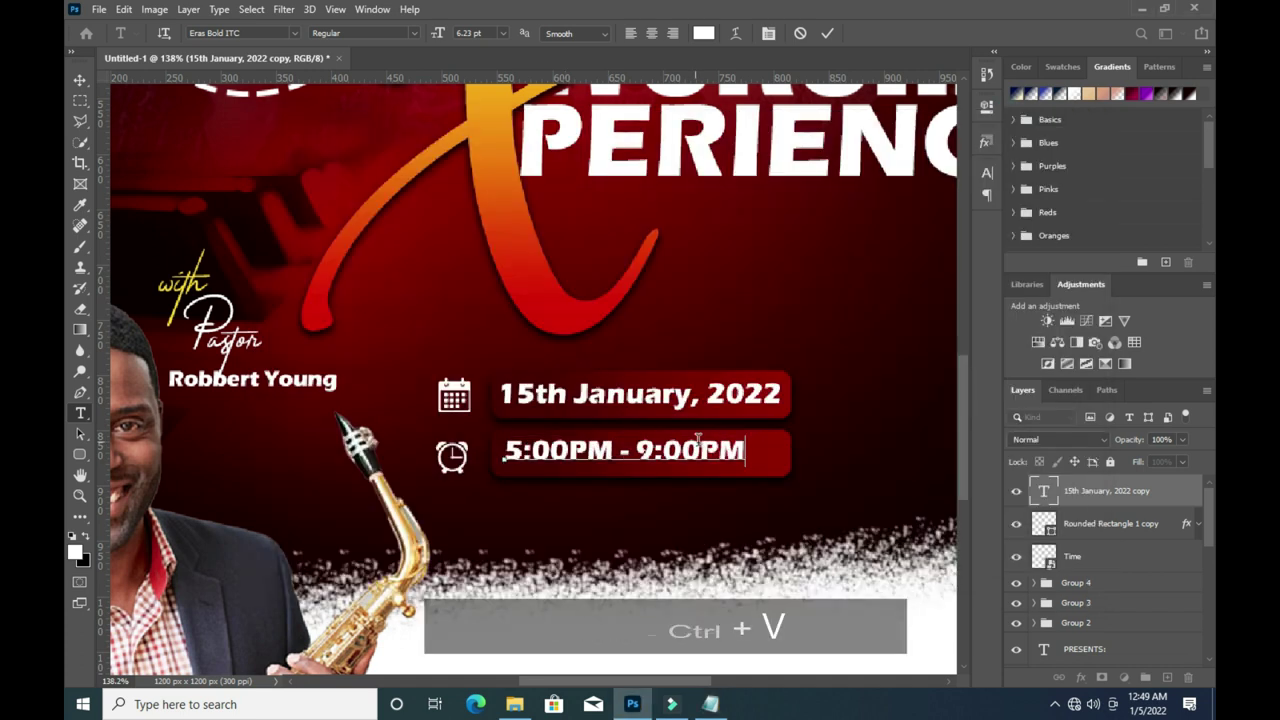
pyautogui.click(828, 33)
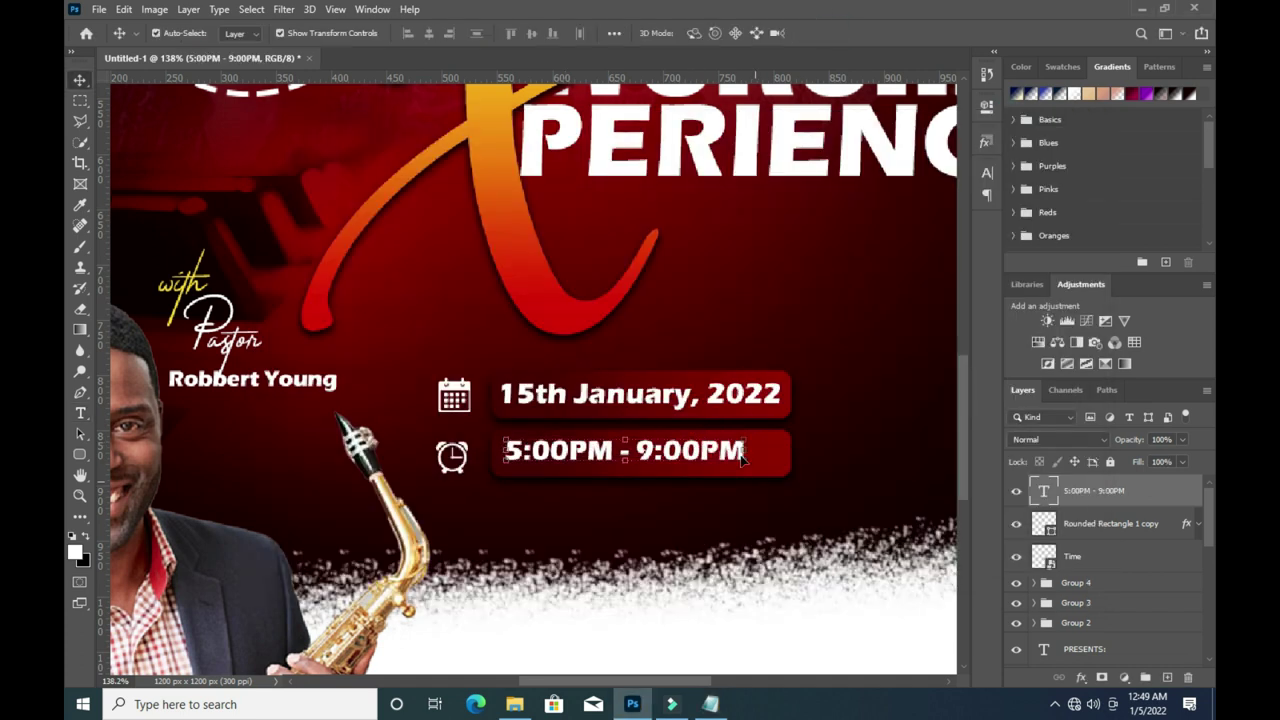
pyautogui.hotkey('ctrl', 't')
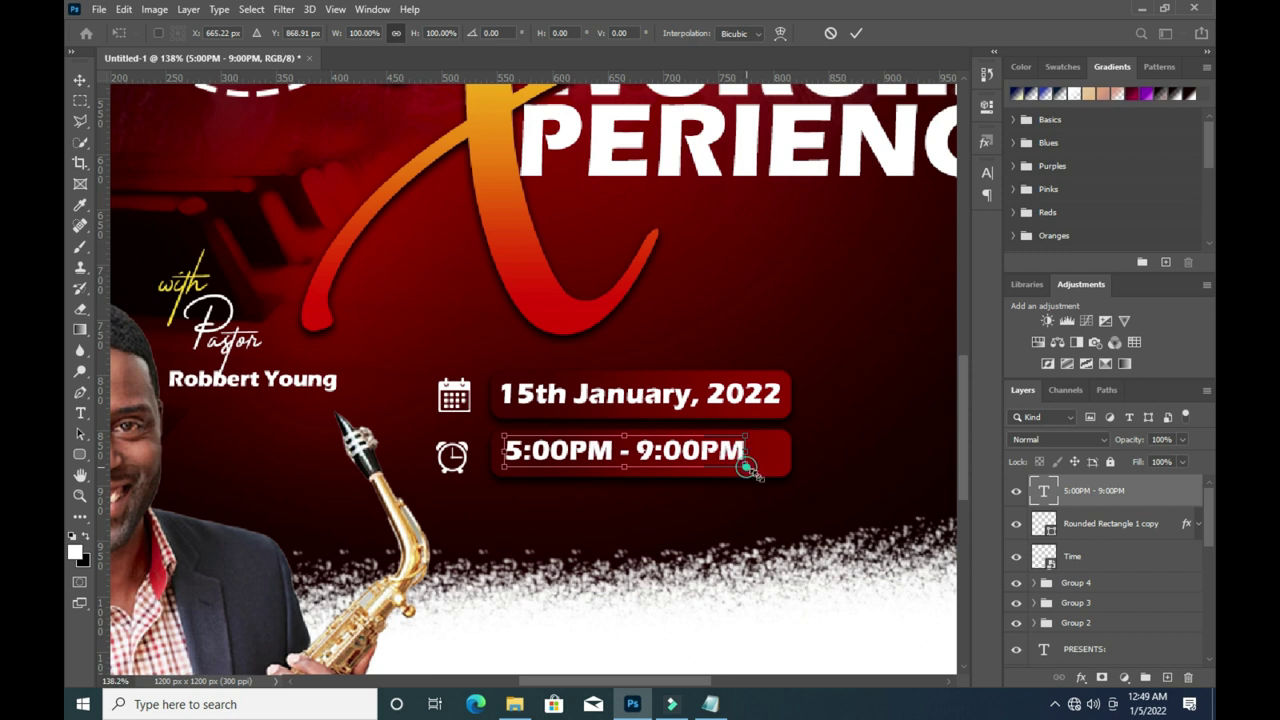
pyautogui.moveTo(745, 467); pyautogui.dragTo(783, 470)
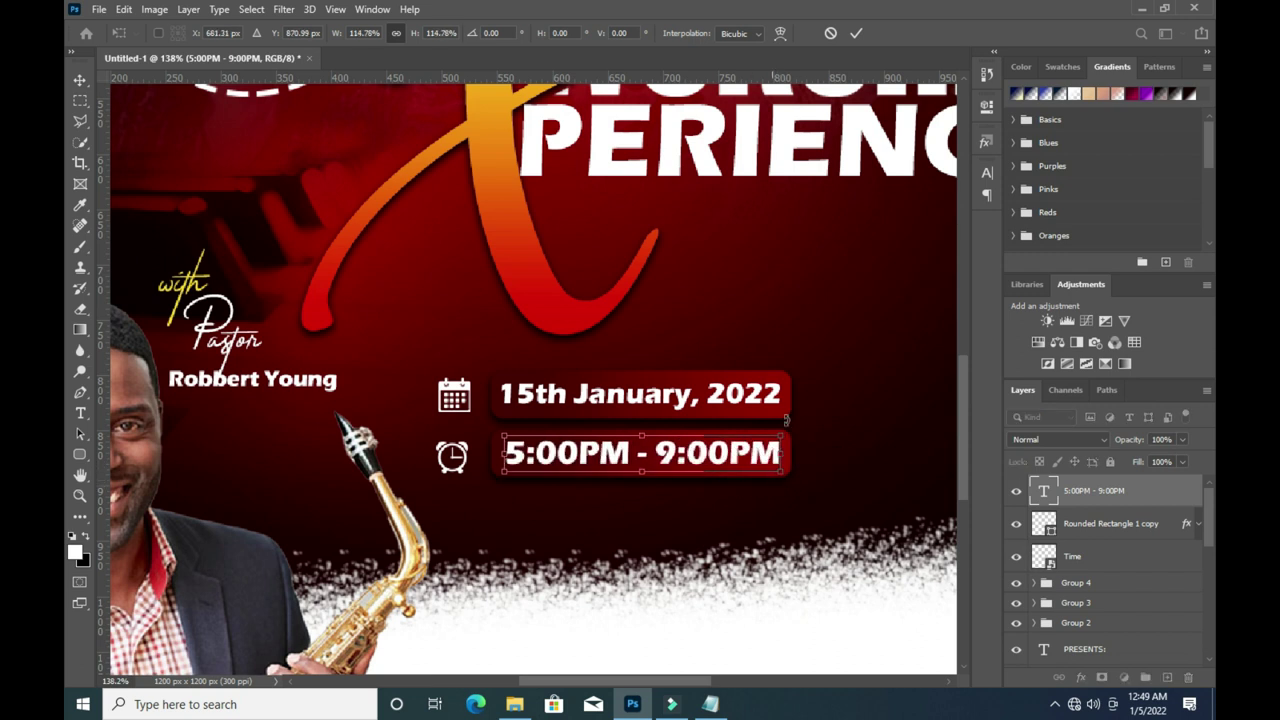
pyautogui.click(852, 34)
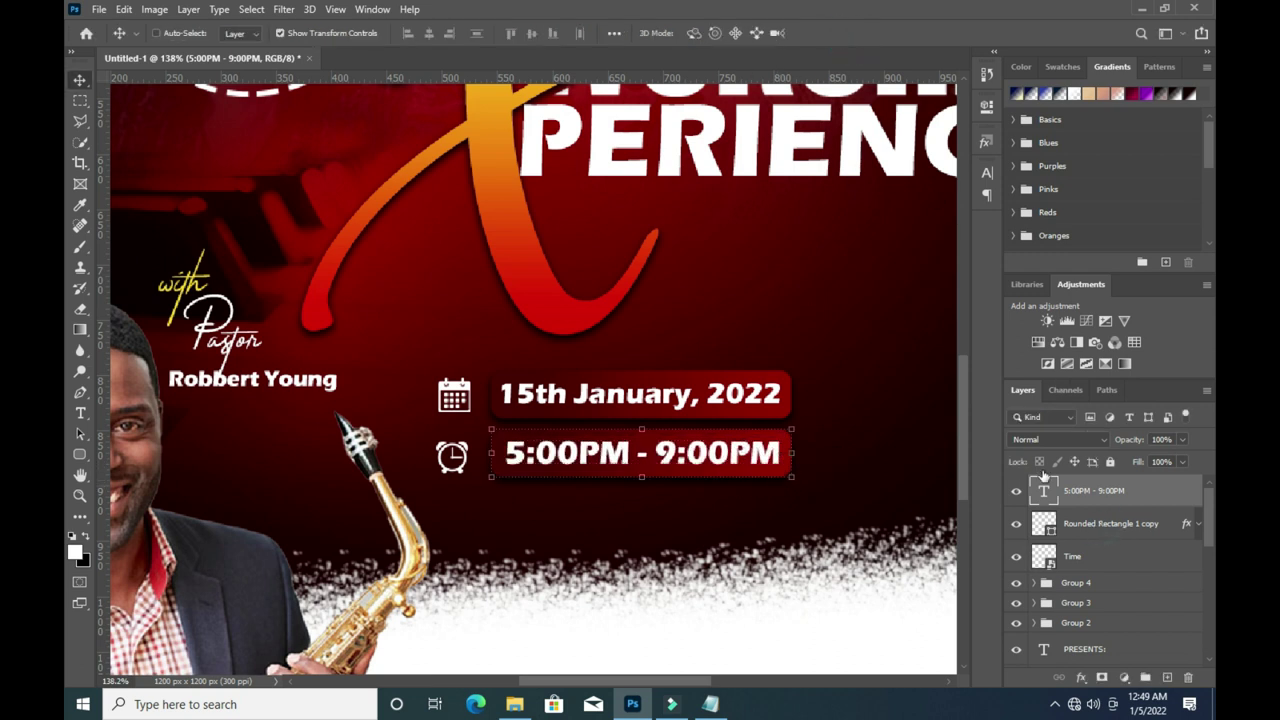
pyautogui.click(531, 35)
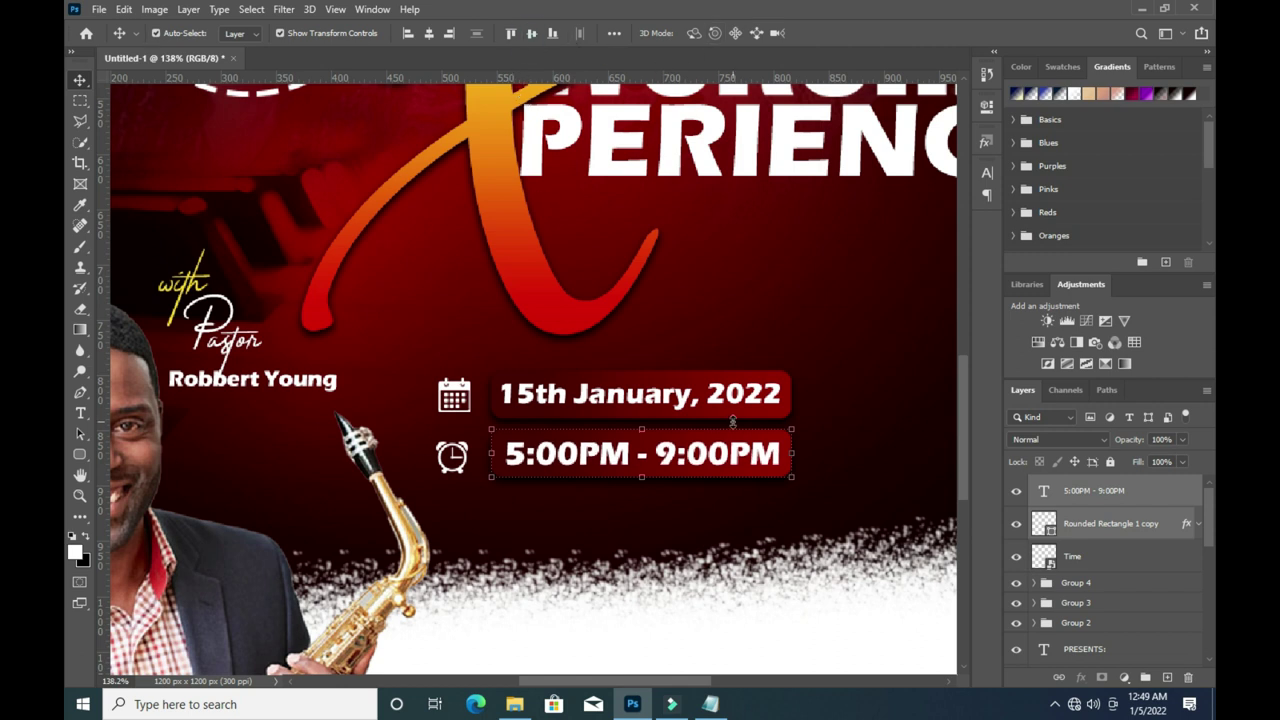
pyautogui.scroll(-3, 617, 368)
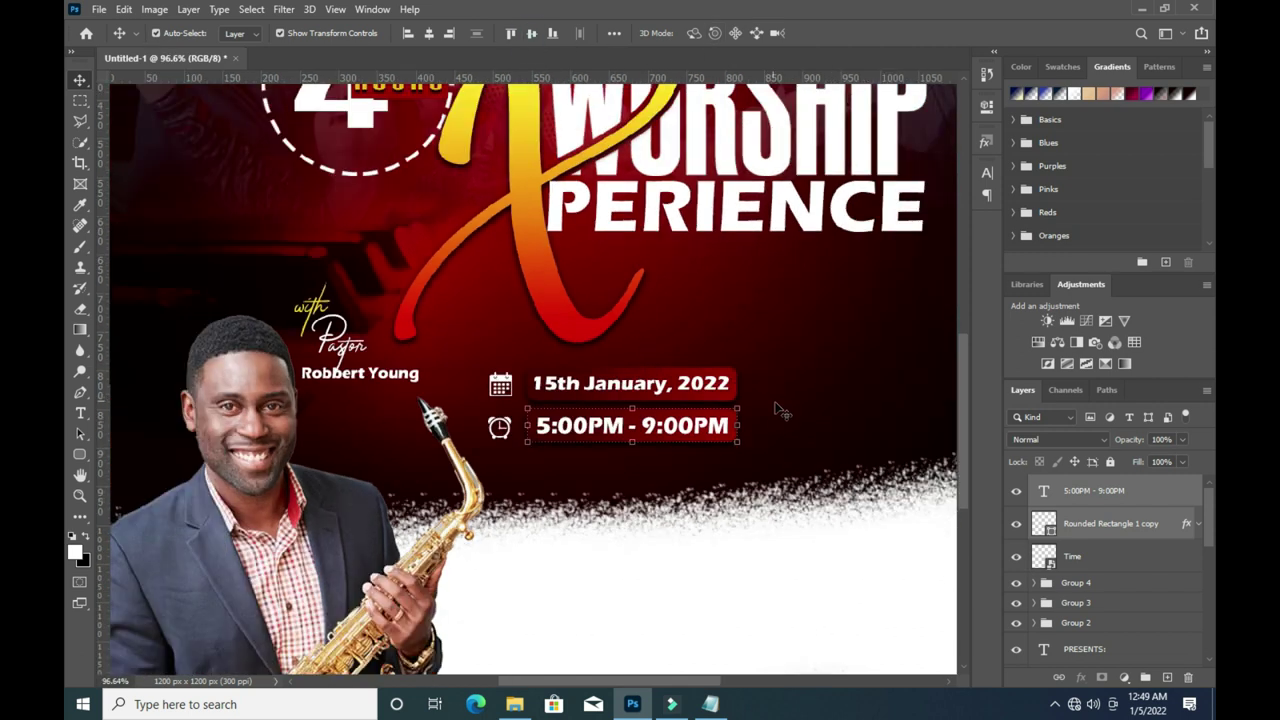
pyautogui.scroll(-2, 617, 368)
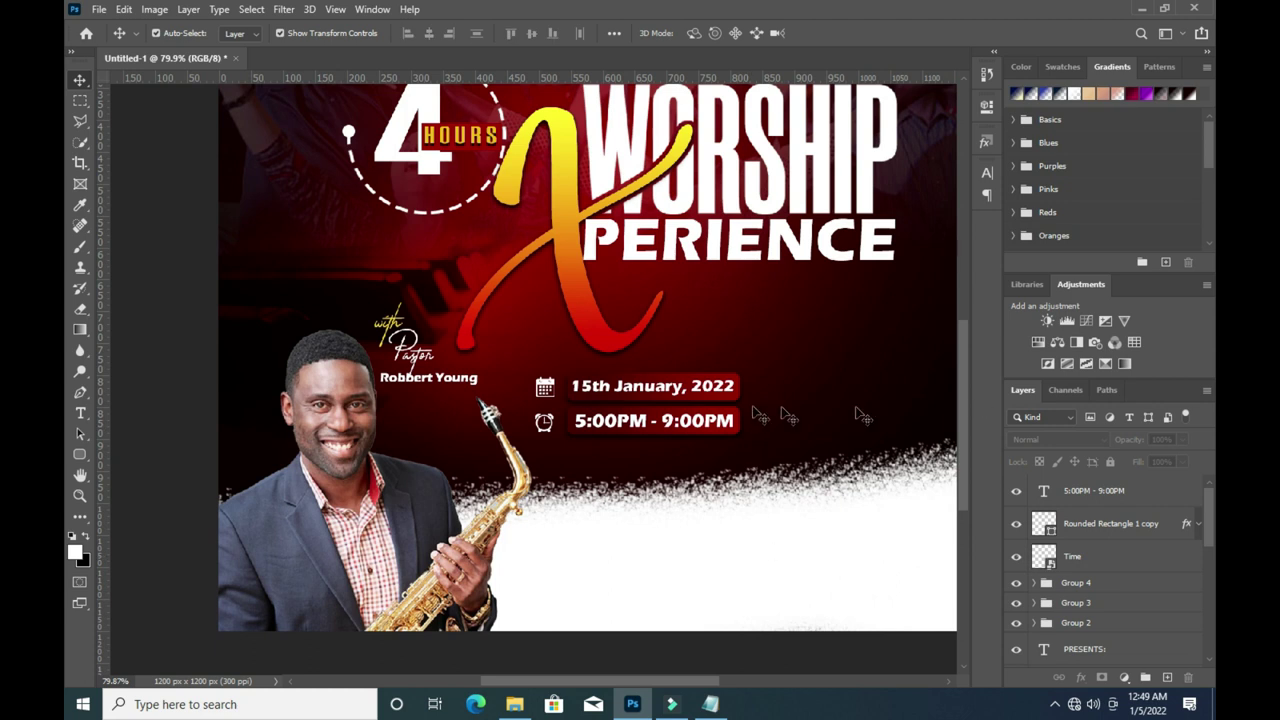
pyautogui.scroll(-1, 860, 415)
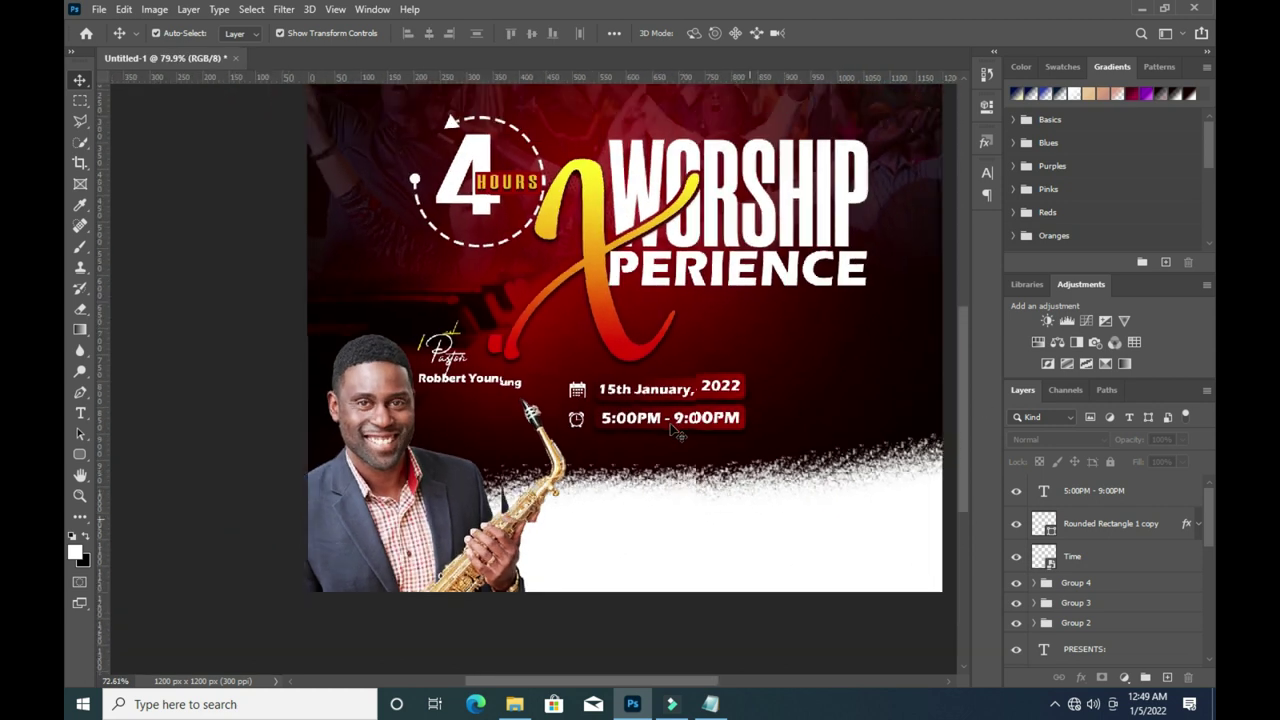
pyautogui.scroll(-1, 591, 533)
# Place the location-black-png-10 pin image onto the flyer.
pyautogui.click(513, 704)
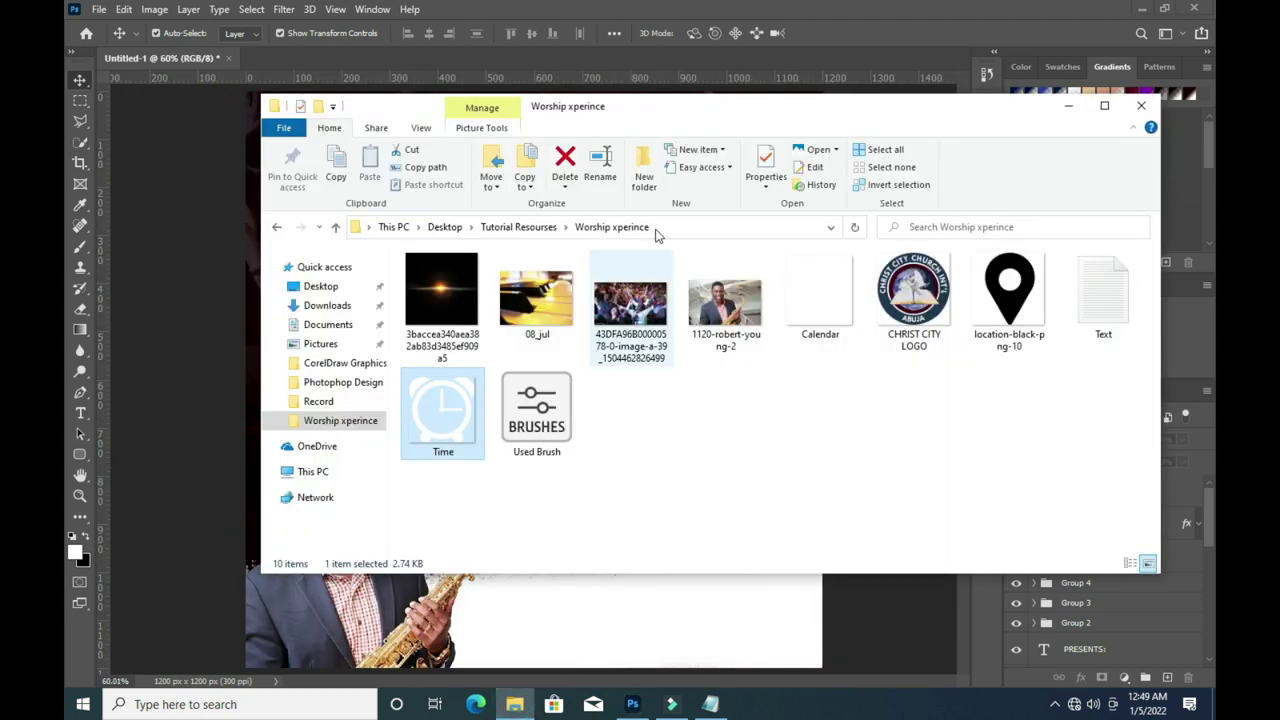
pyautogui.moveTo(1009, 295)
pyautogui.mouseDown()
pyautogui.moveTo(770, 530)
pyautogui.moveTo(663, 600)
pyautogui.mouseUp()
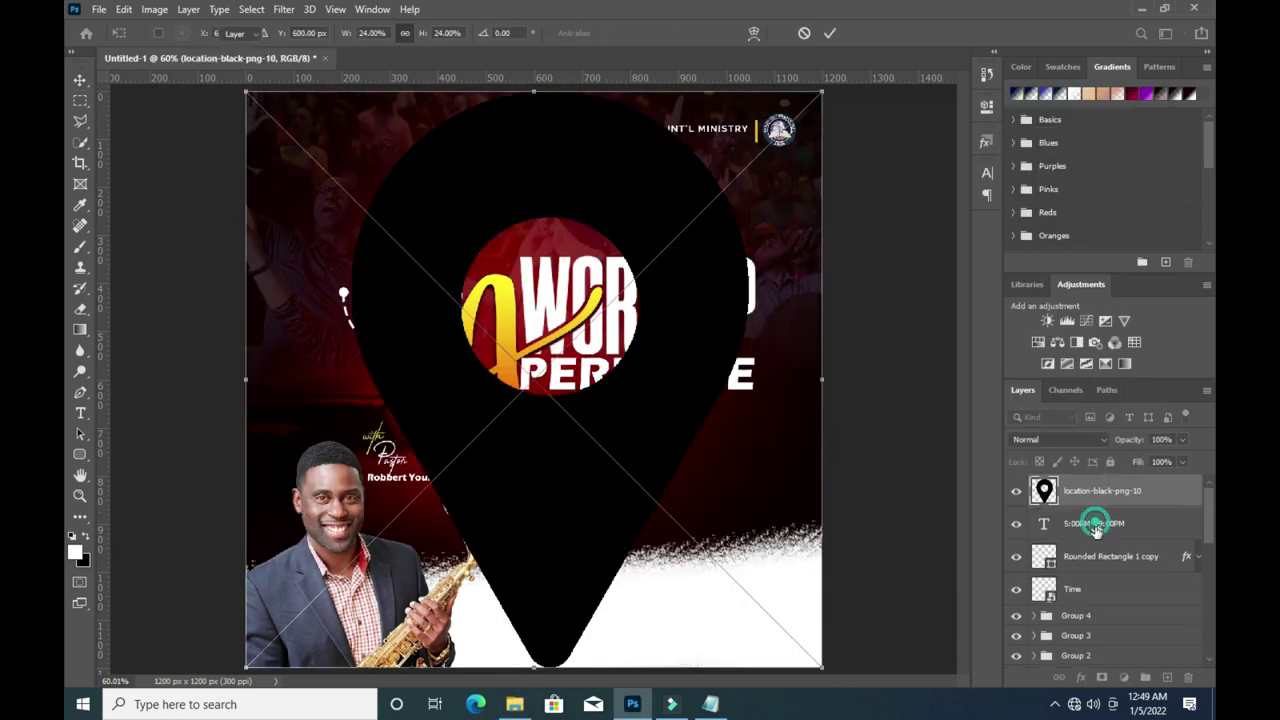
pyautogui.click(1094, 523)
# Group the time banner layers as 'Time' and rename Group 4 to 'Date'.
pyautogui.keyDown('shift'); pyautogui.click(1098, 587); pyautogui.keyUp('shift')
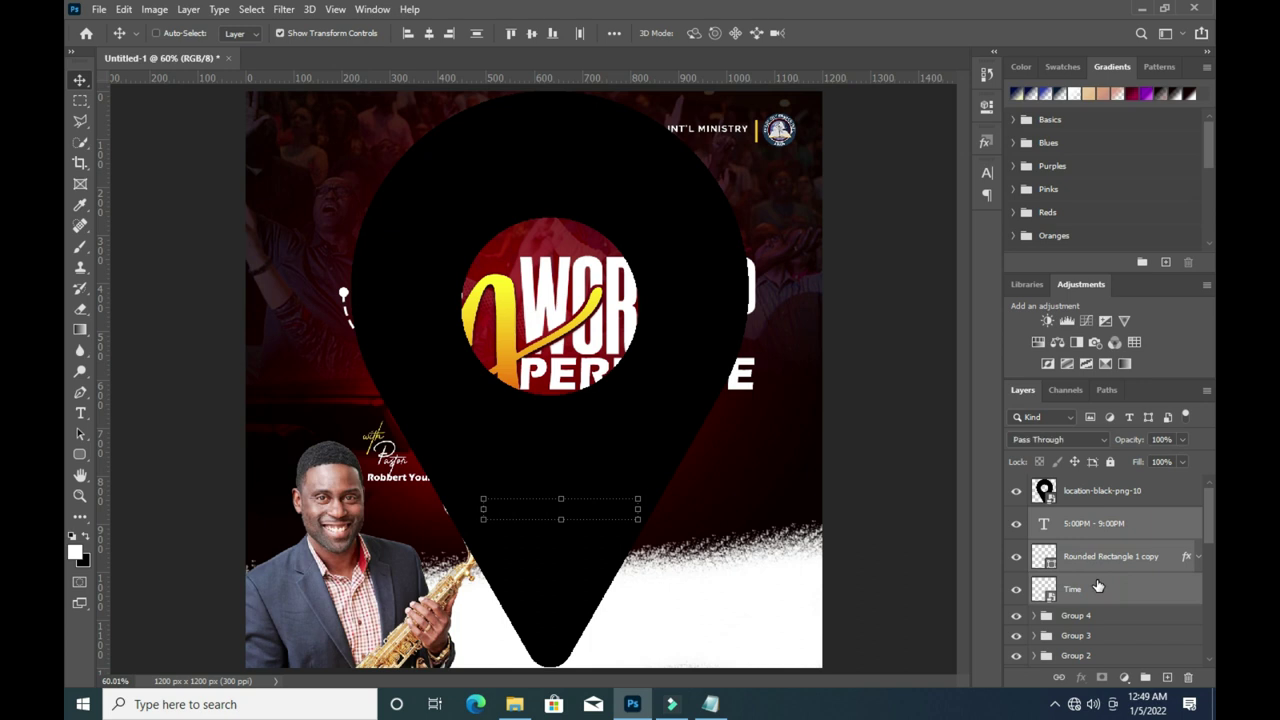
pyautogui.hotkey('ctrl', 'g')
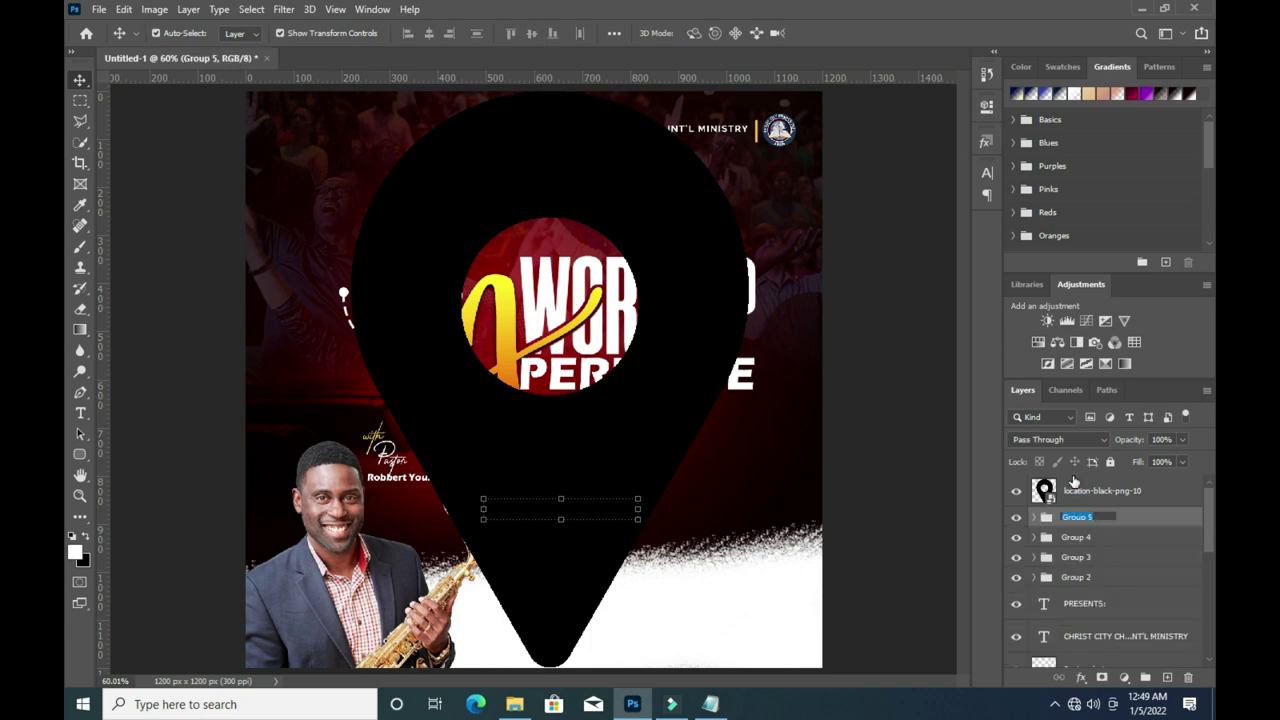
pyautogui.press('Return')
pyautogui.doubleClick(1078, 537)
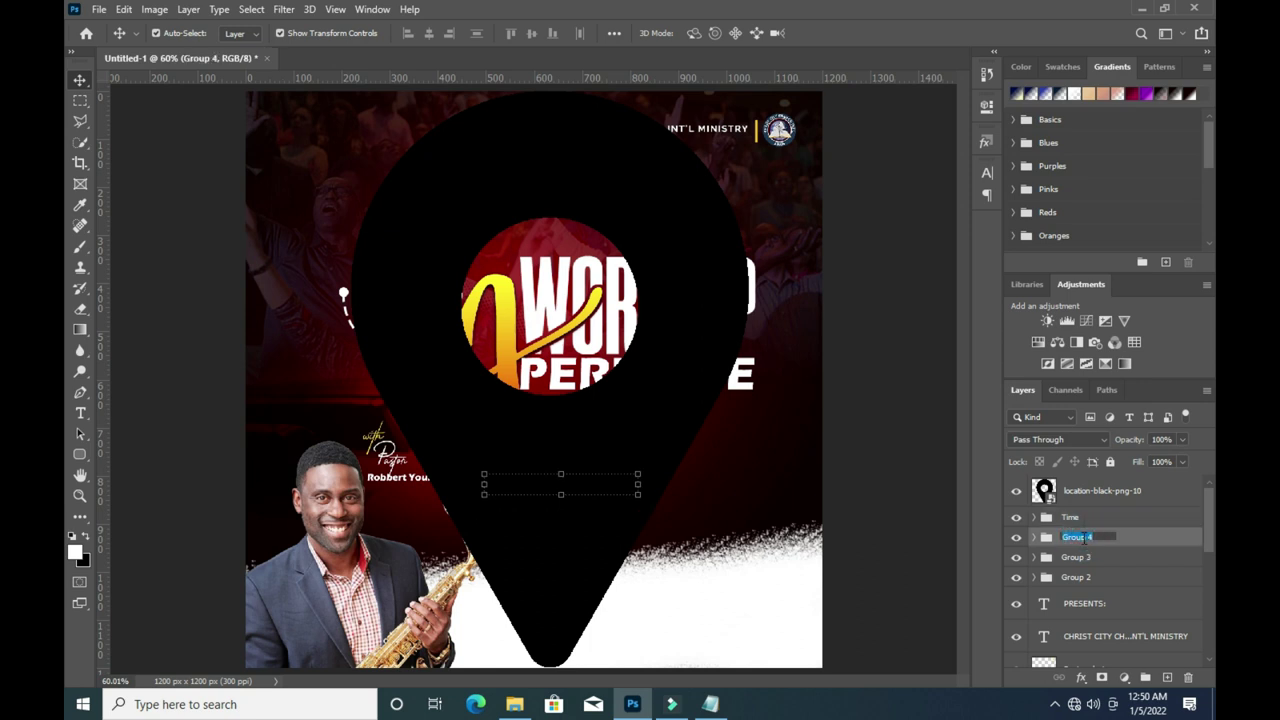
pyautogui.write('Date')
pyautogui.press('Return')
pyautogui.click(1071, 560)
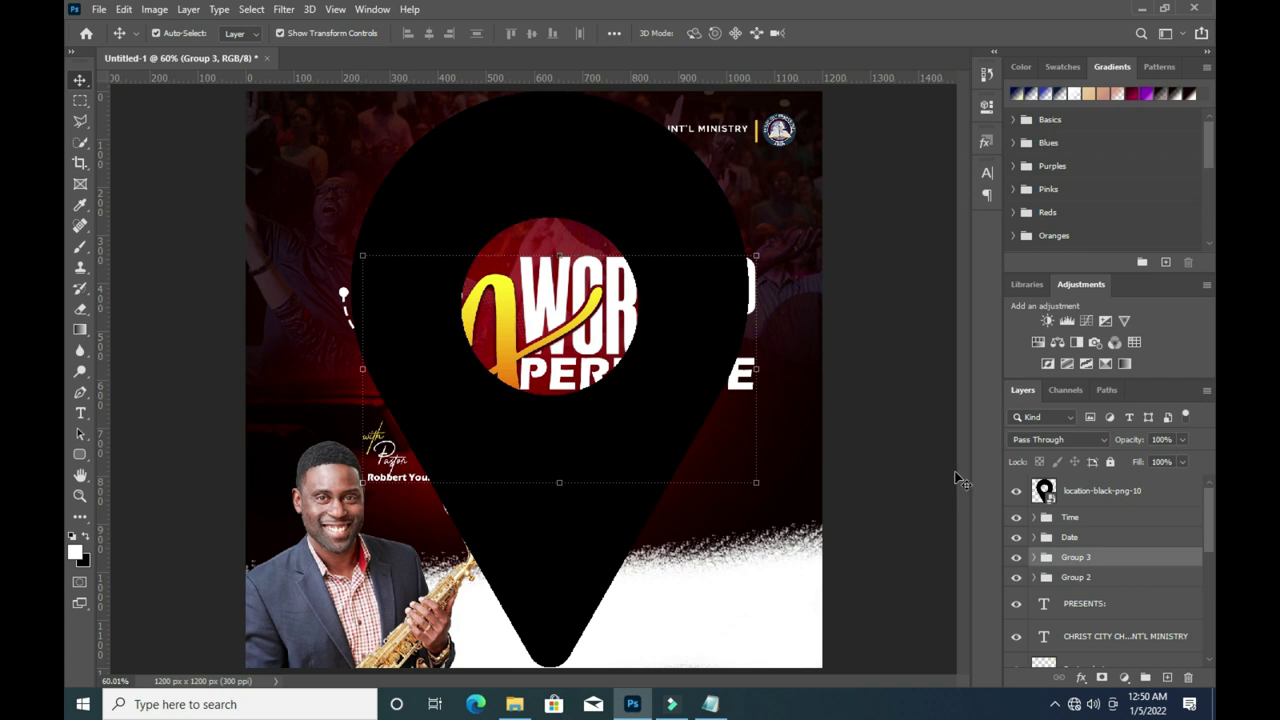
pyautogui.keyDown('shift'); pyautogui.click(1078, 580); pyautogui.keyUp('shift')
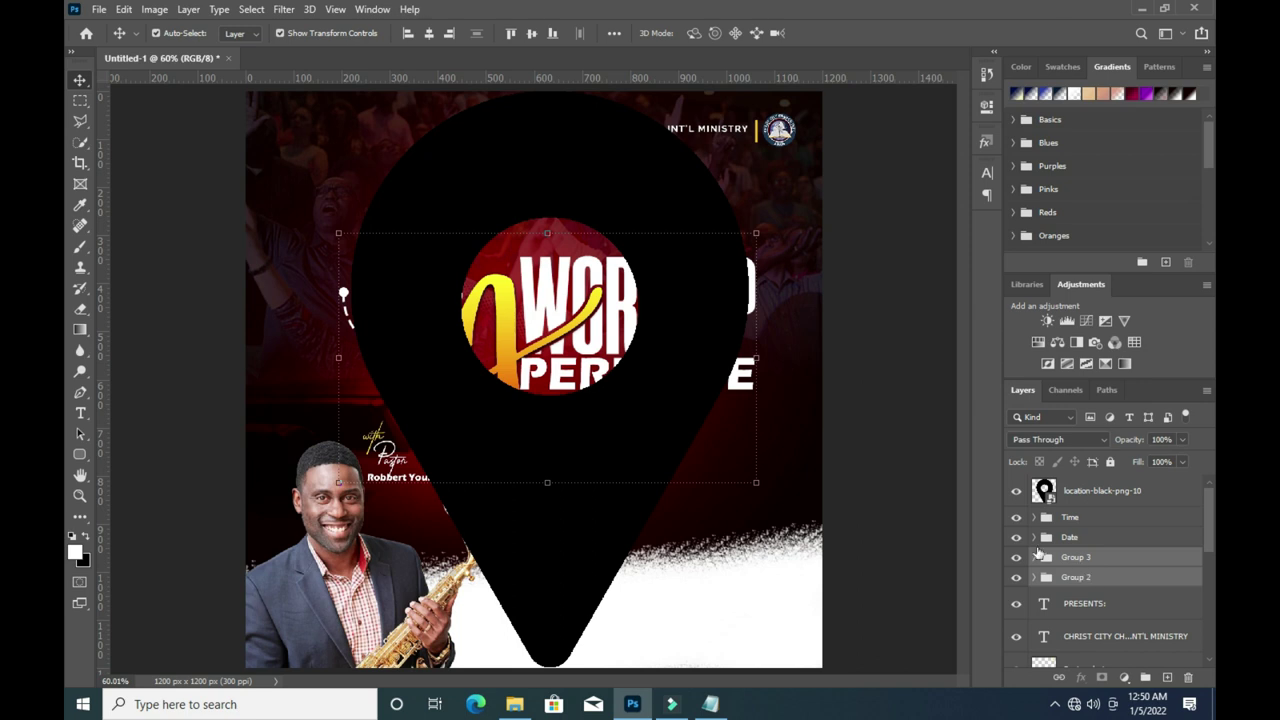
# Scale the location pin down to a small icon in the white area below the time banner.
pyautogui.click(863, 214)
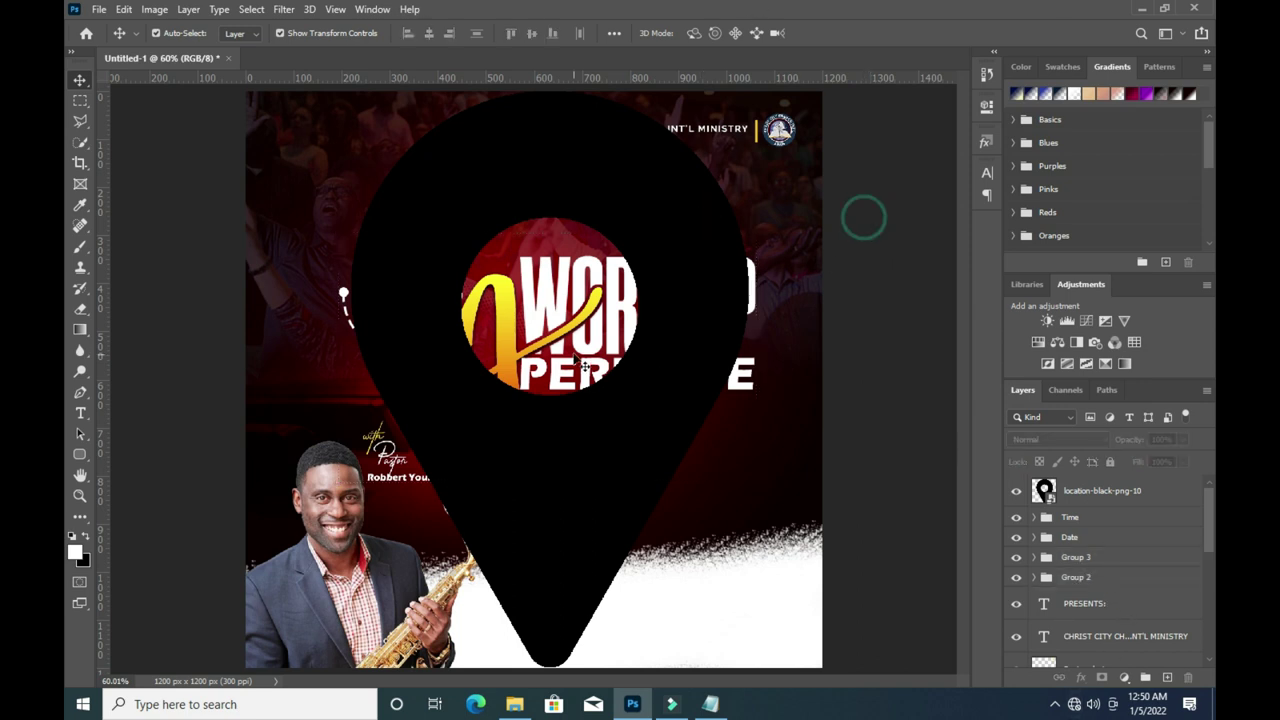
pyautogui.click(643, 408)
pyautogui.hotkey('ctrl', 't')
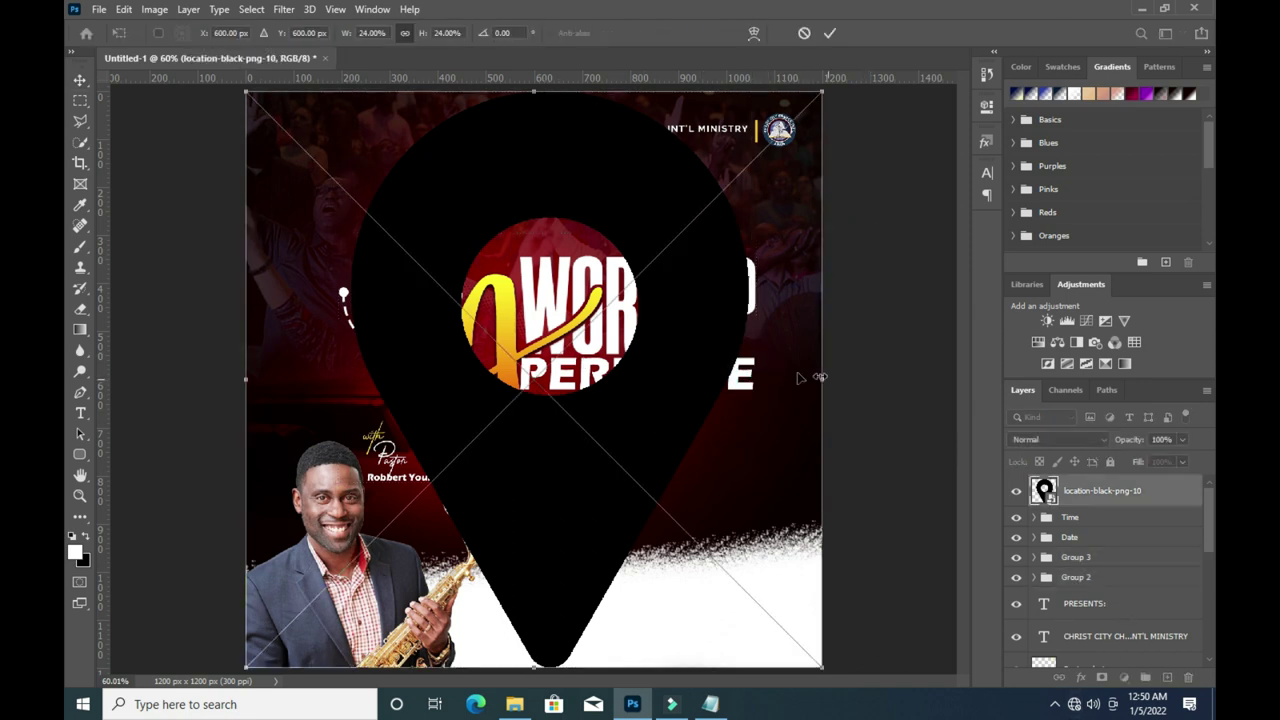
pyautogui.moveTo(820, 379)
pyautogui.mouseDown()
pyautogui.moveTo(410, 380)
pyautogui.moveTo(525, 539)
pyautogui.mouseUp()
pyautogui.scroll(-2, 370, 392)
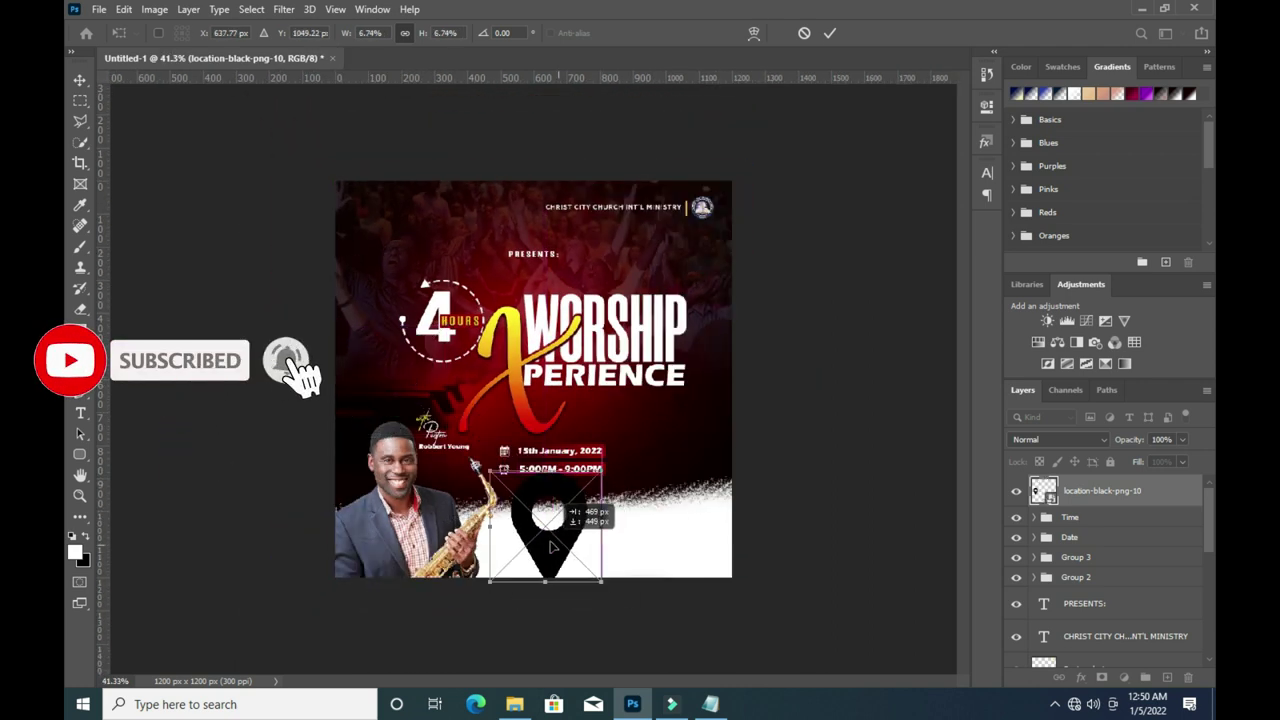
pyautogui.scroll(3, 554, 442)
pyautogui.moveTo(633, 584)
pyautogui.mouseDown()
pyautogui.moveTo(442, 615)
pyautogui.moveTo(501, 610)
pyautogui.mouseUp()
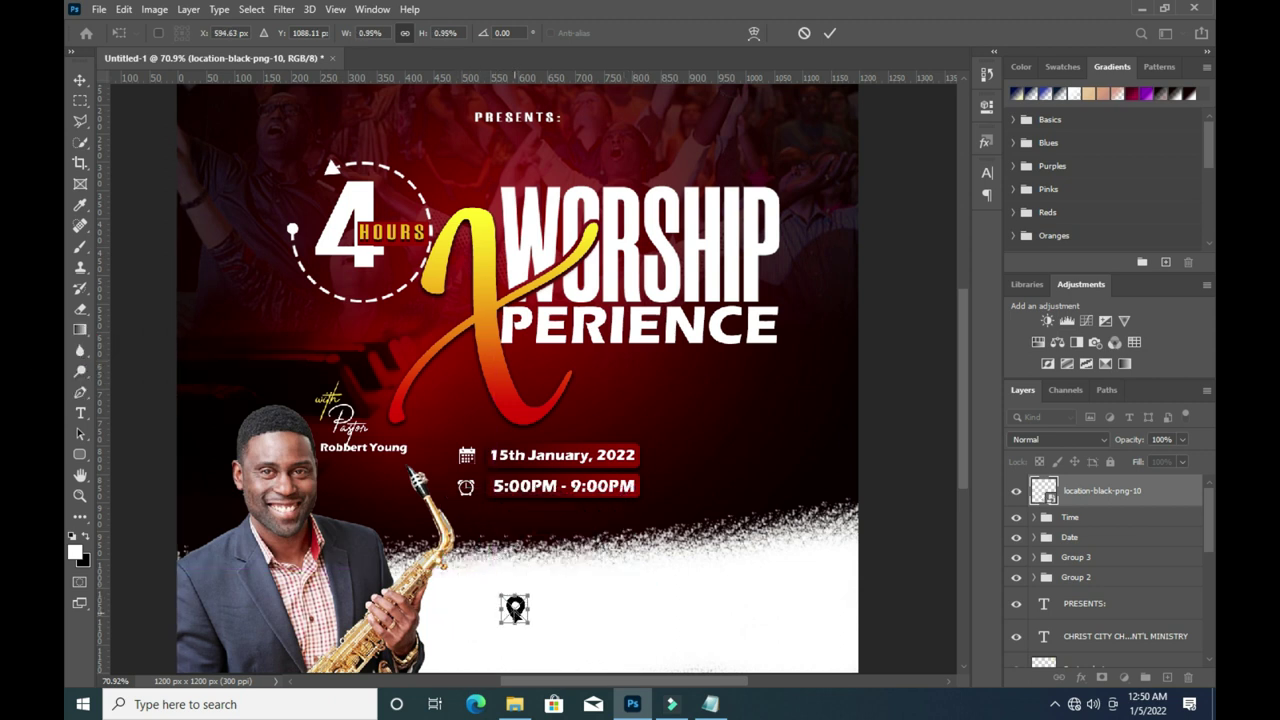
pyautogui.scroll(-3, 957, 538)
pyautogui.scroll(1, 517, 398)
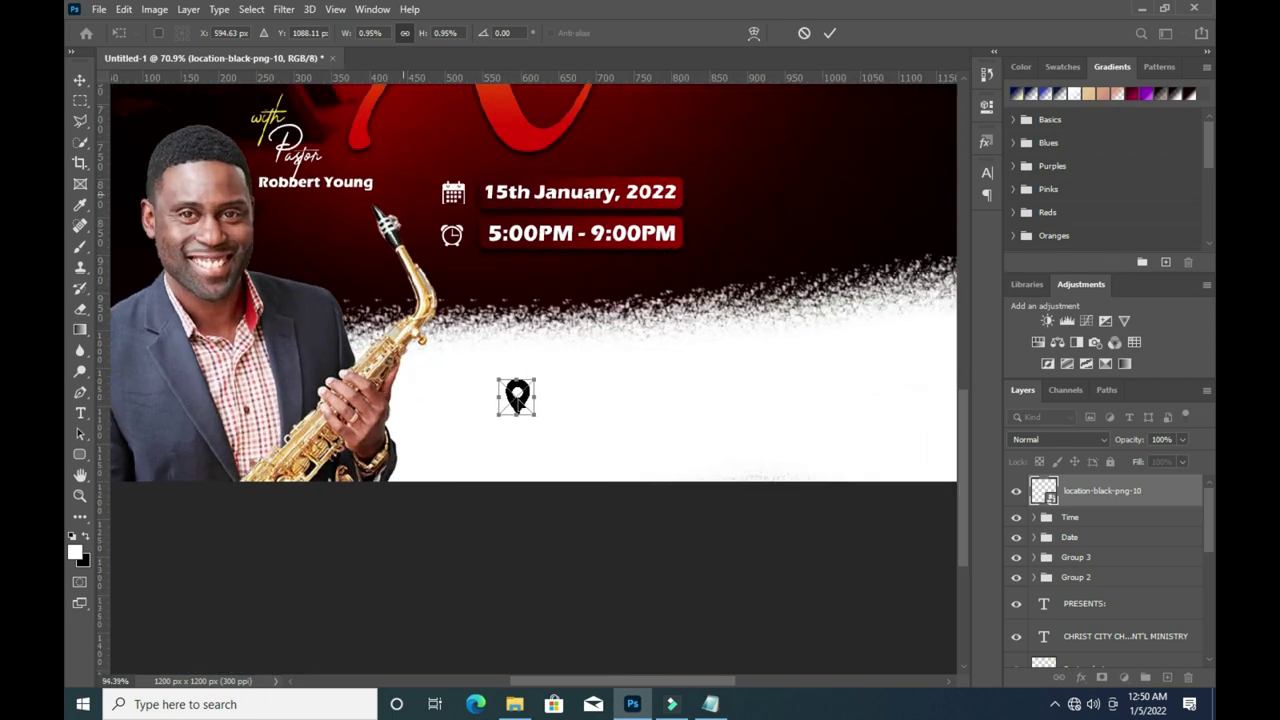
pyautogui.moveTo(517, 398)
pyautogui.mouseDown()
pyautogui.moveTo(461, 391)
pyautogui.moveTo(469, 403)
pyautogui.mouseUp()
# Commit the pin transform and copy the two church address lines from Notepad.
pyautogui.click(829, 33)
pyautogui.click(710, 704)
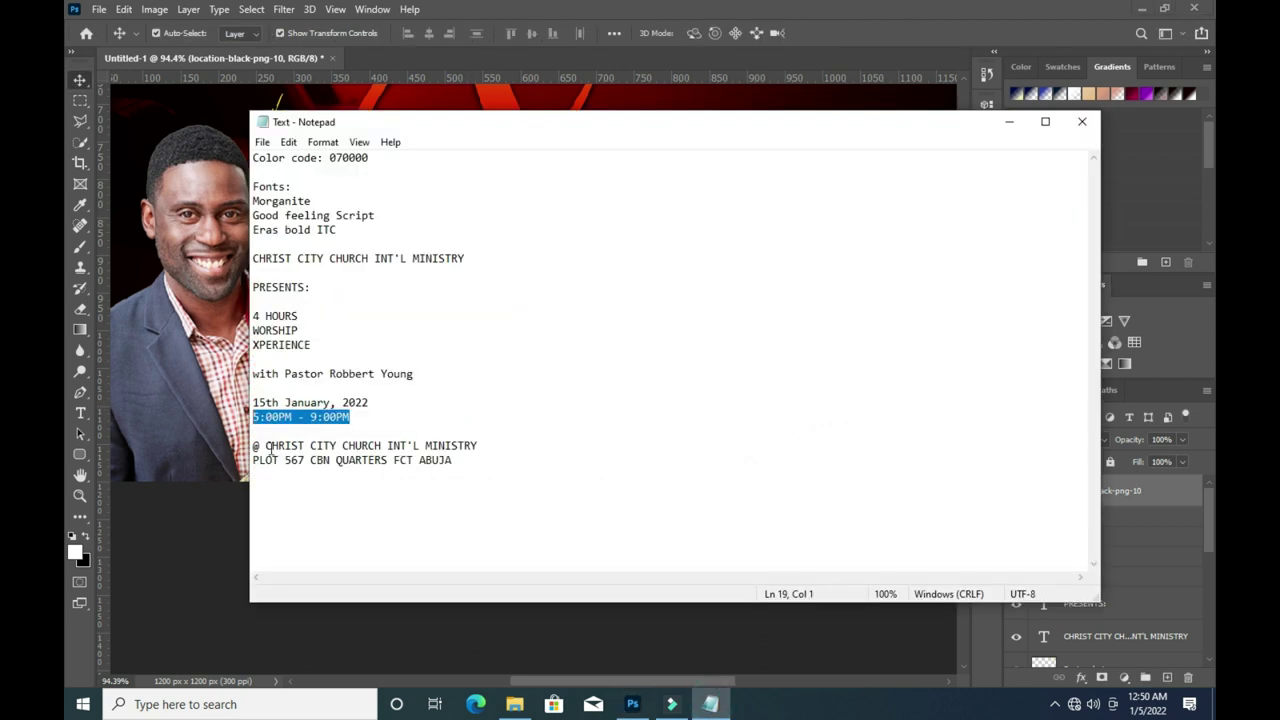
pyautogui.moveTo(266, 447); pyautogui.dragTo(480, 471)
pyautogui.hotkey('ctrl', 'c')
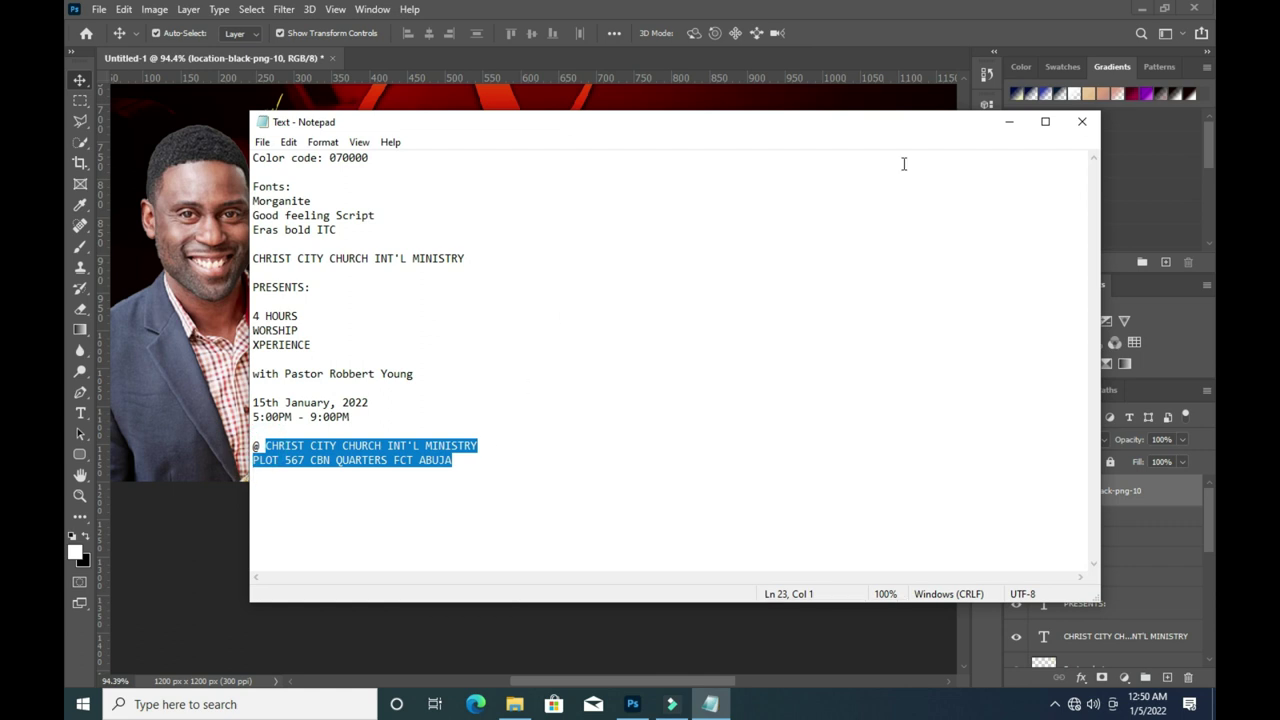
pyautogui.click(1009, 121)
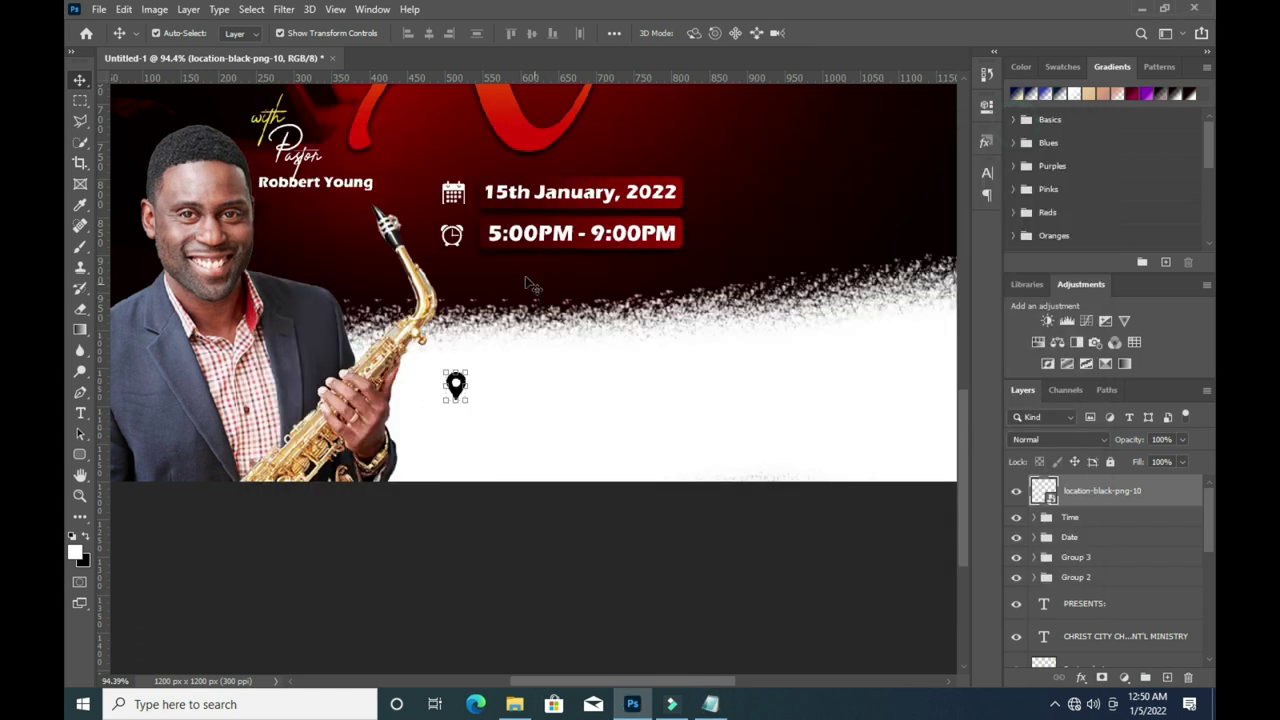
# Paste the address as a new text layer beside the pin and choose black for it.
pyautogui.click(80, 413)
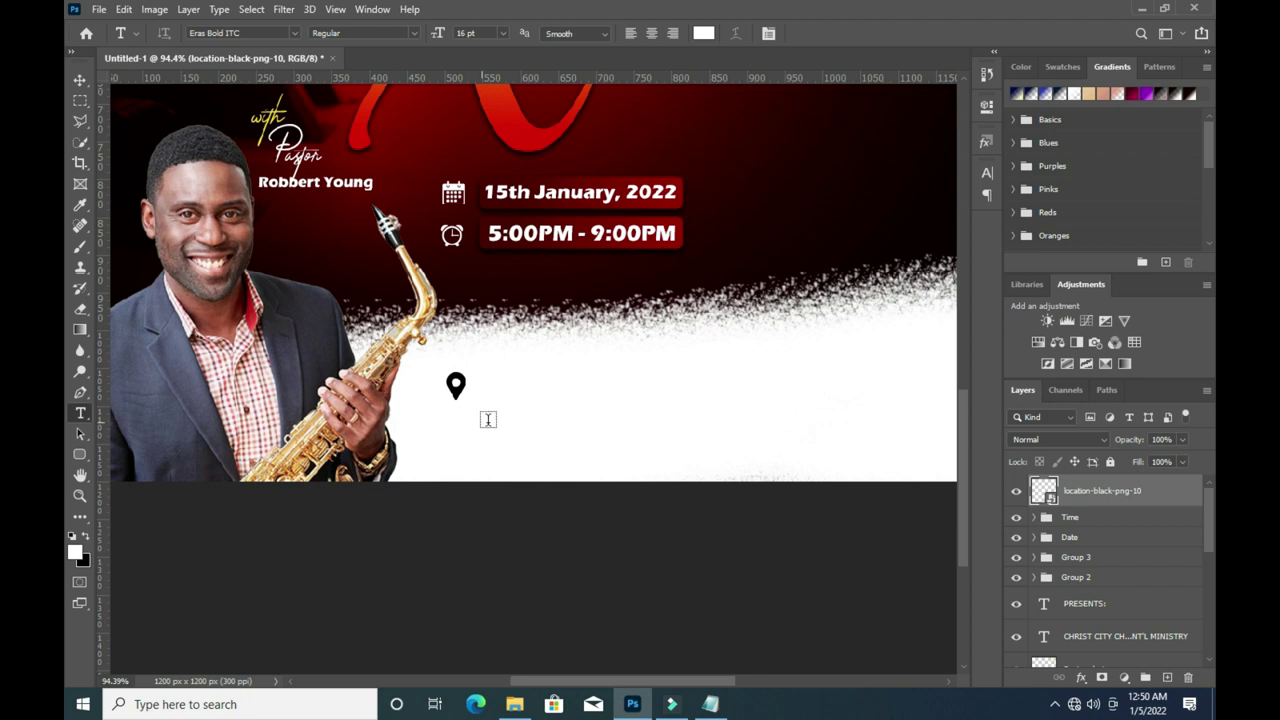
pyautogui.click(489, 384)
pyautogui.hotkey('ctrl', 'v')
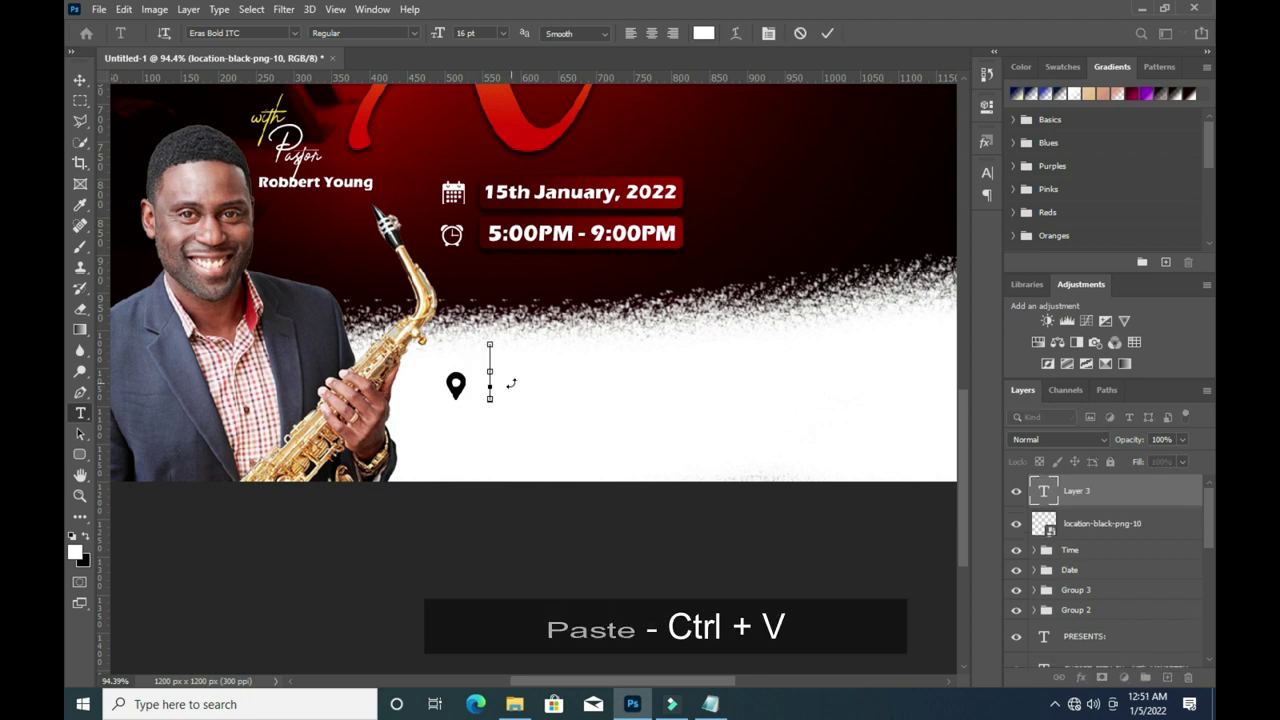
pyautogui.click(829, 33)
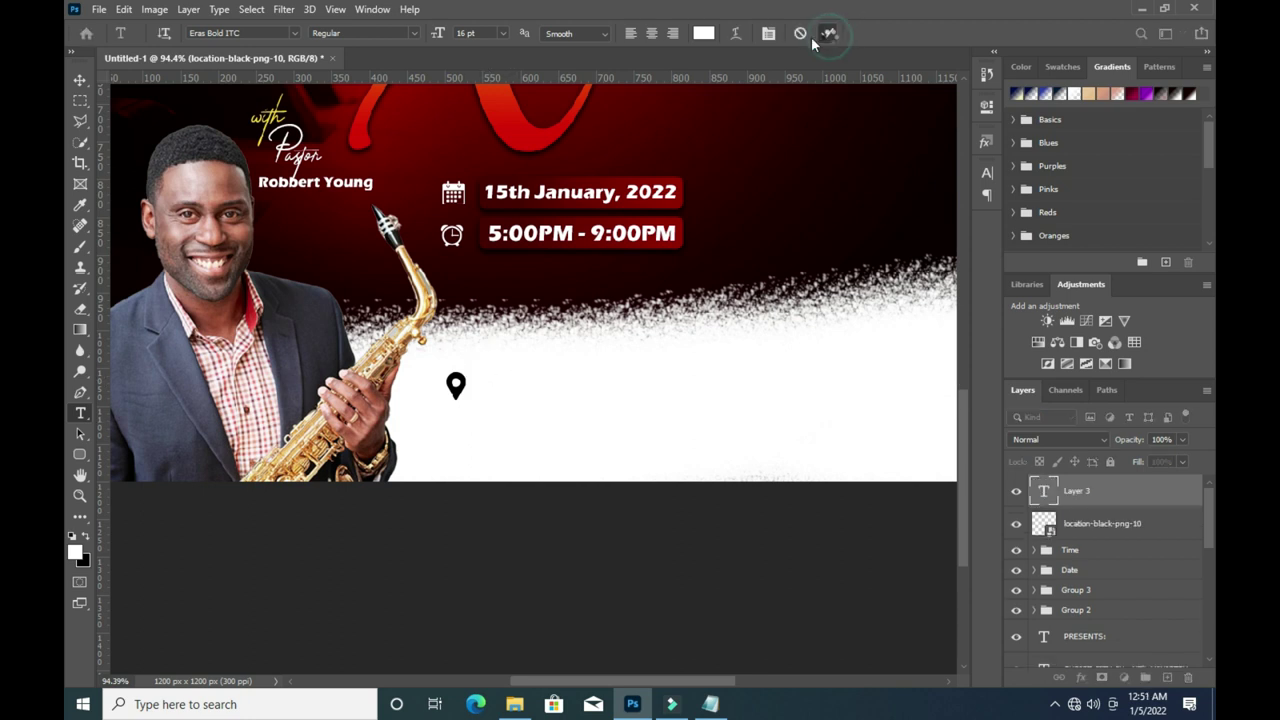
pyautogui.click(704, 33)
pyautogui.click(803, 365)
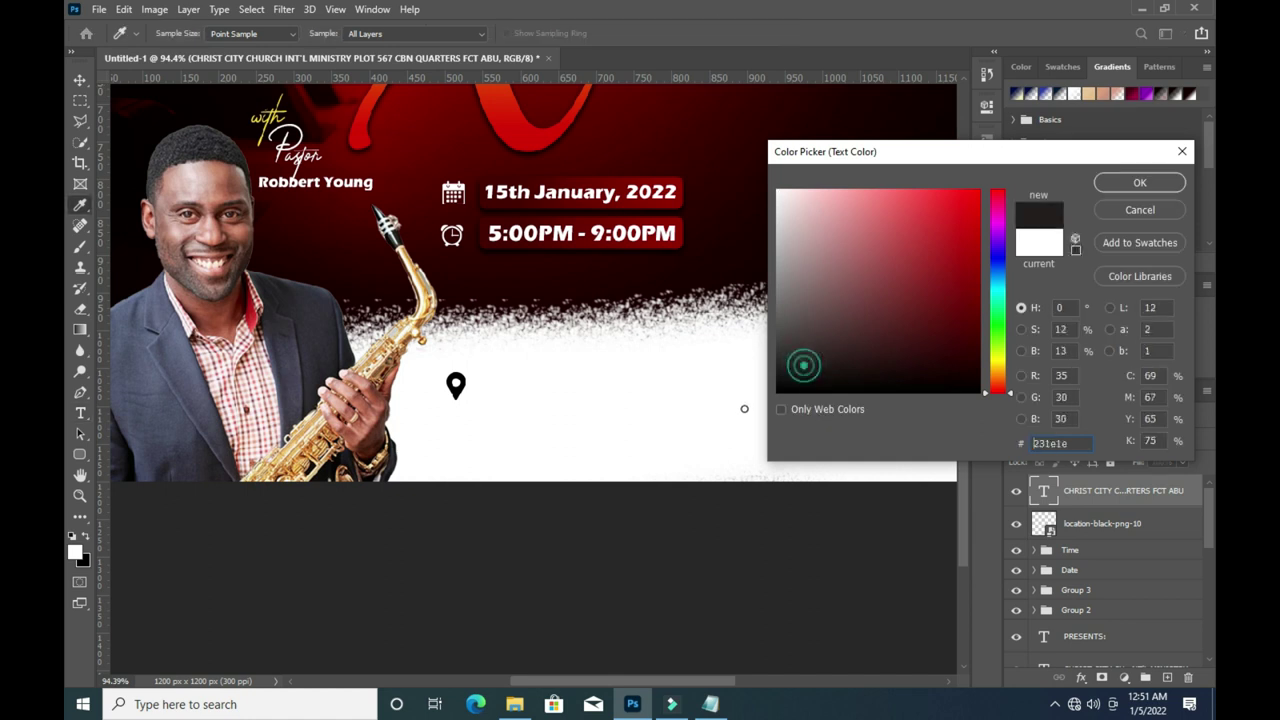
# Make the address text black in Morganite Bold.
pyautogui.click(1139, 182)
pyautogui.scroll(-1, 683, 330)
pyautogui.scroll(-1, 683, 330)
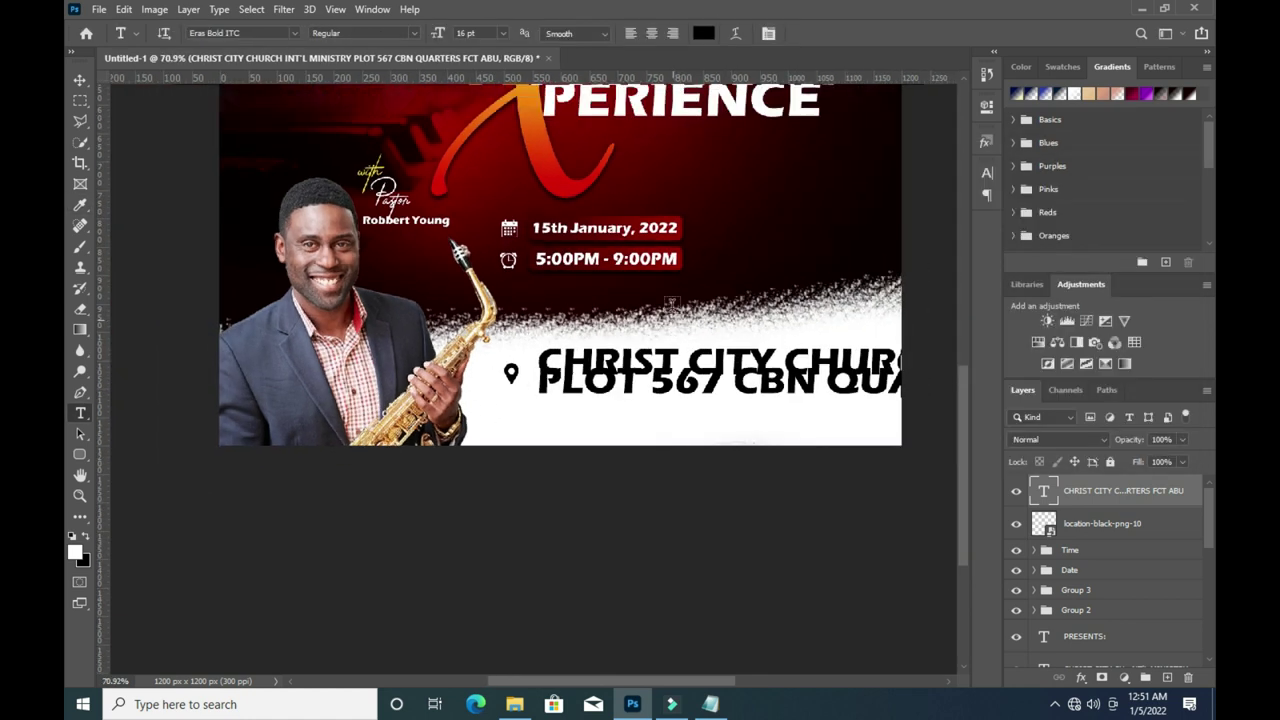
pyautogui.click(296, 33)
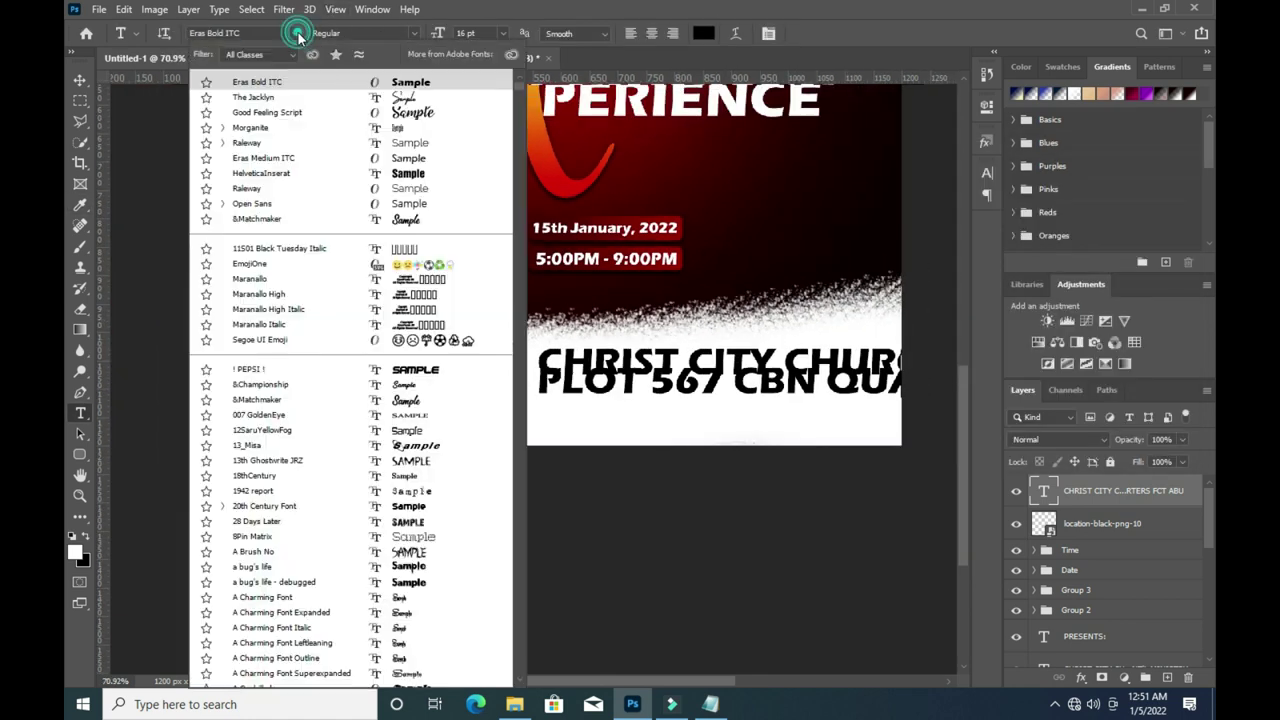
pyautogui.click(260, 127)
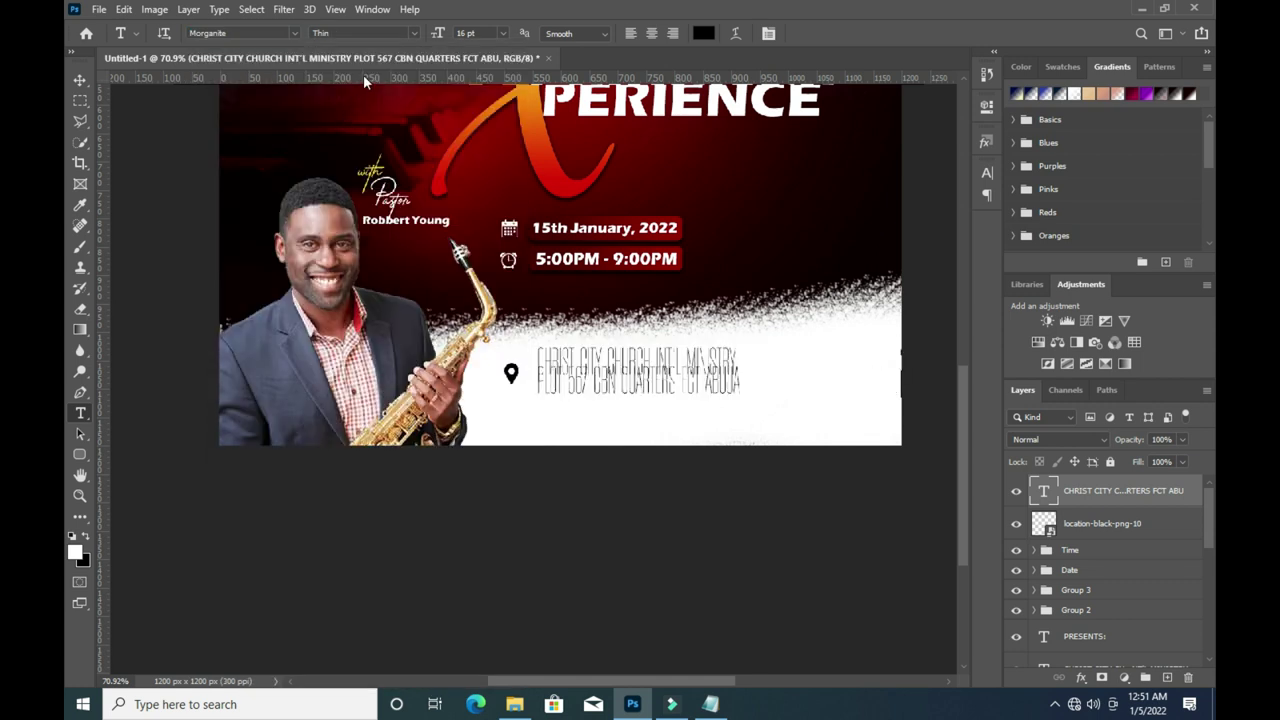
pyautogui.click(415, 33)
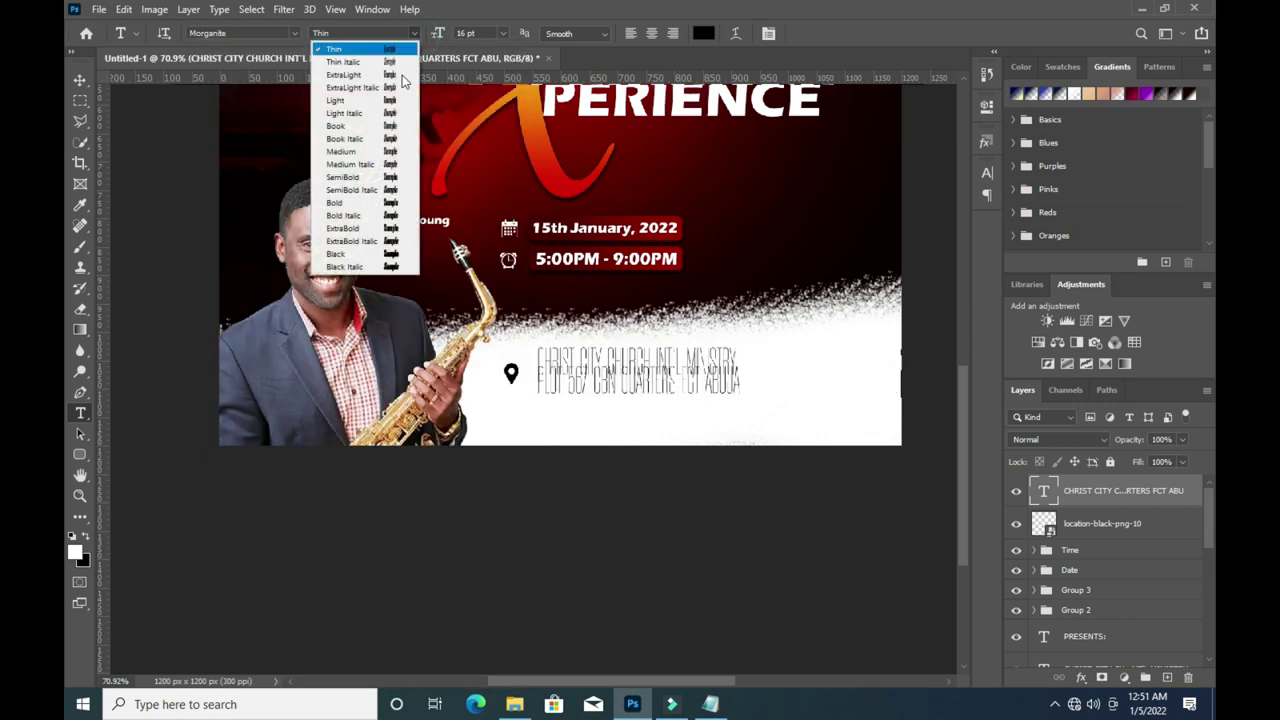
pyautogui.click(338, 202)
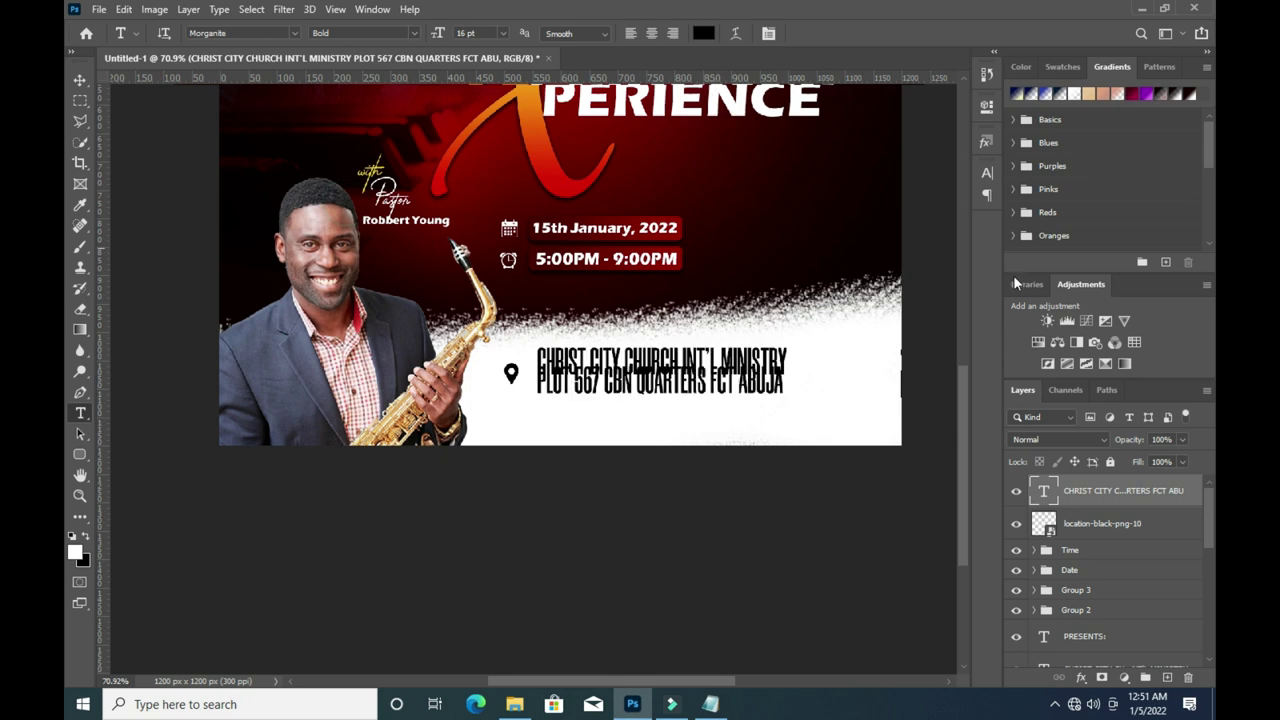
# Set the address text's leading to 13 pt and tracking to 100.
pyautogui.click(987, 173)
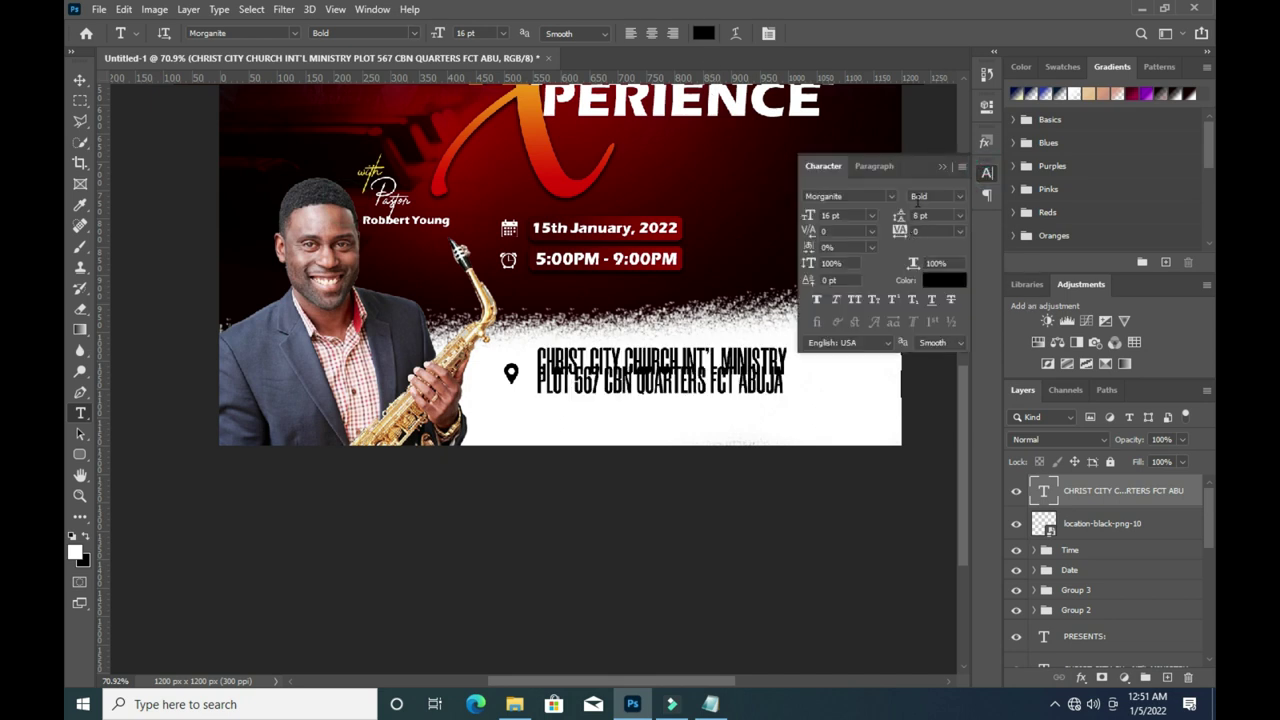
pyautogui.moveTo(899, 215); pyautogui.dragTo(900, 215)
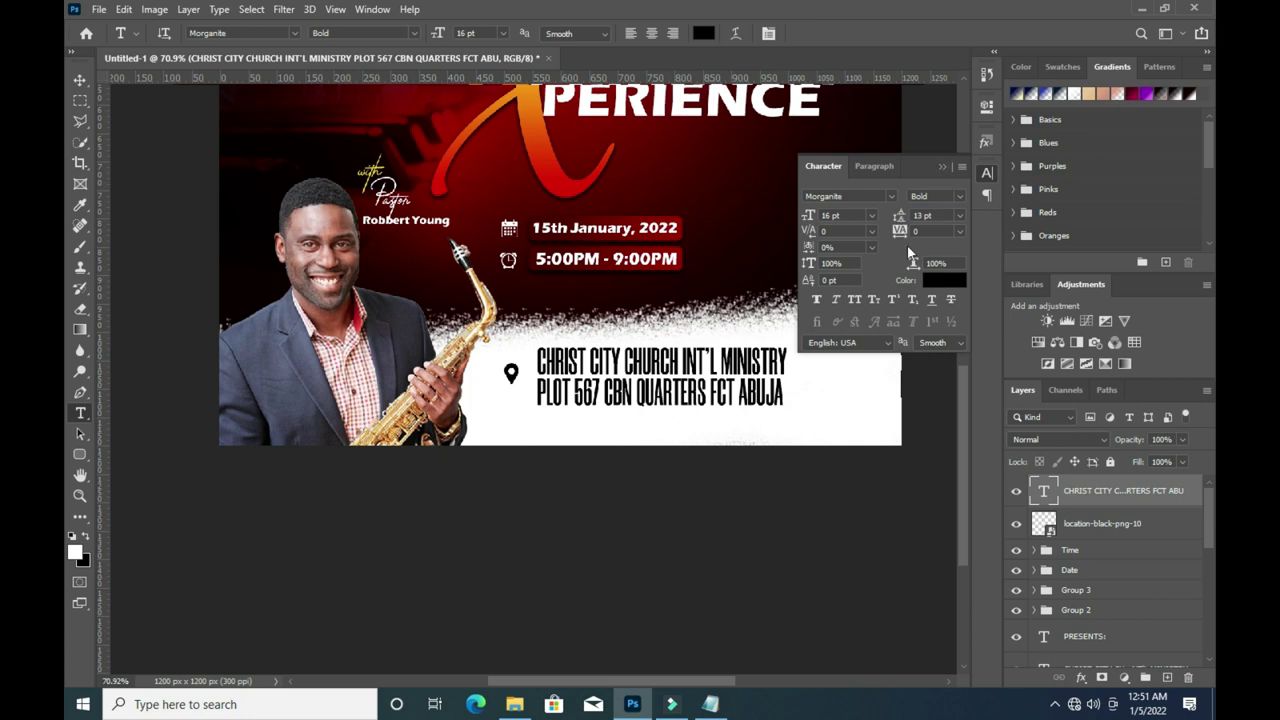
pyautogui.moveTo(899, 231)
pyautogui.mouseDown()
pyautogui.moveTo(915, 231)
pyautogui.moveTo(899, 231)
pyautogui.mouseUp()
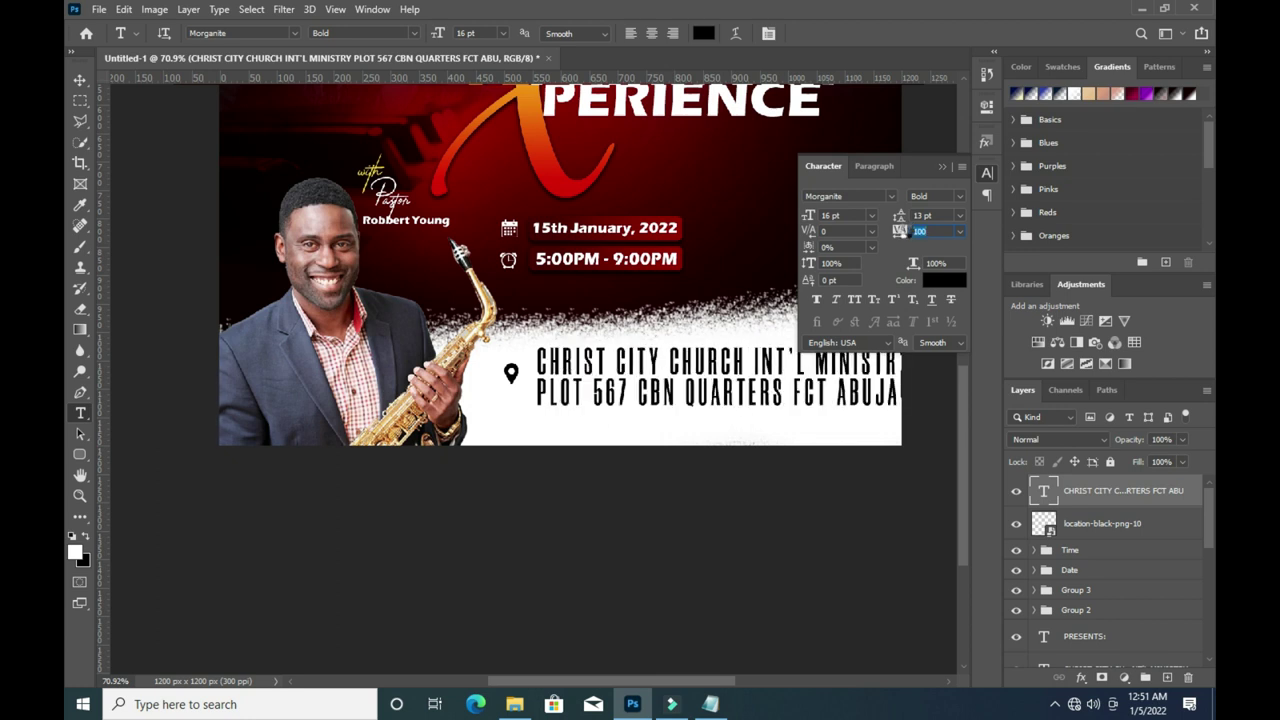
pyautogui.click(941, 168)
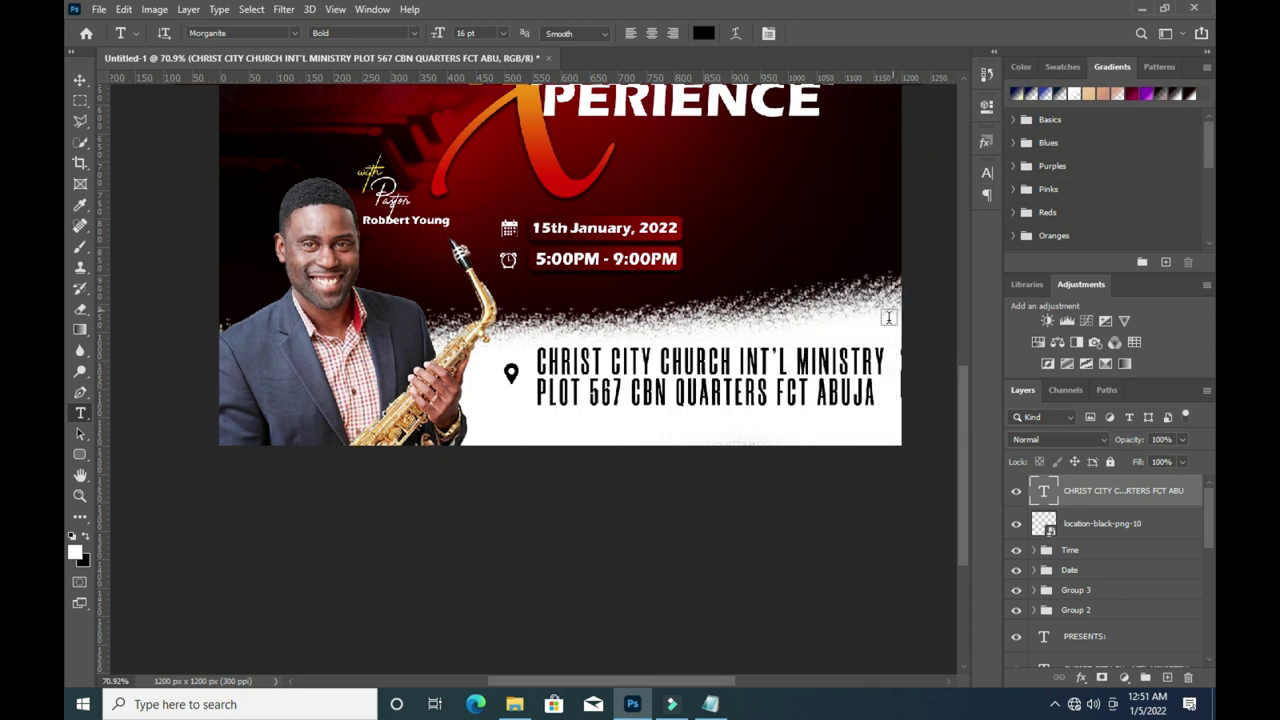
pyautogui.click(80, 79)
pyautogui.hotkey('ctrl', 't')
pyautogui.moveTo(885, 393)
pyautogui.mouseDown()
pyautogui.moveTo(740, 392)
pyautogui.moveTo(659, 370)
pyautogui.mouseUp()
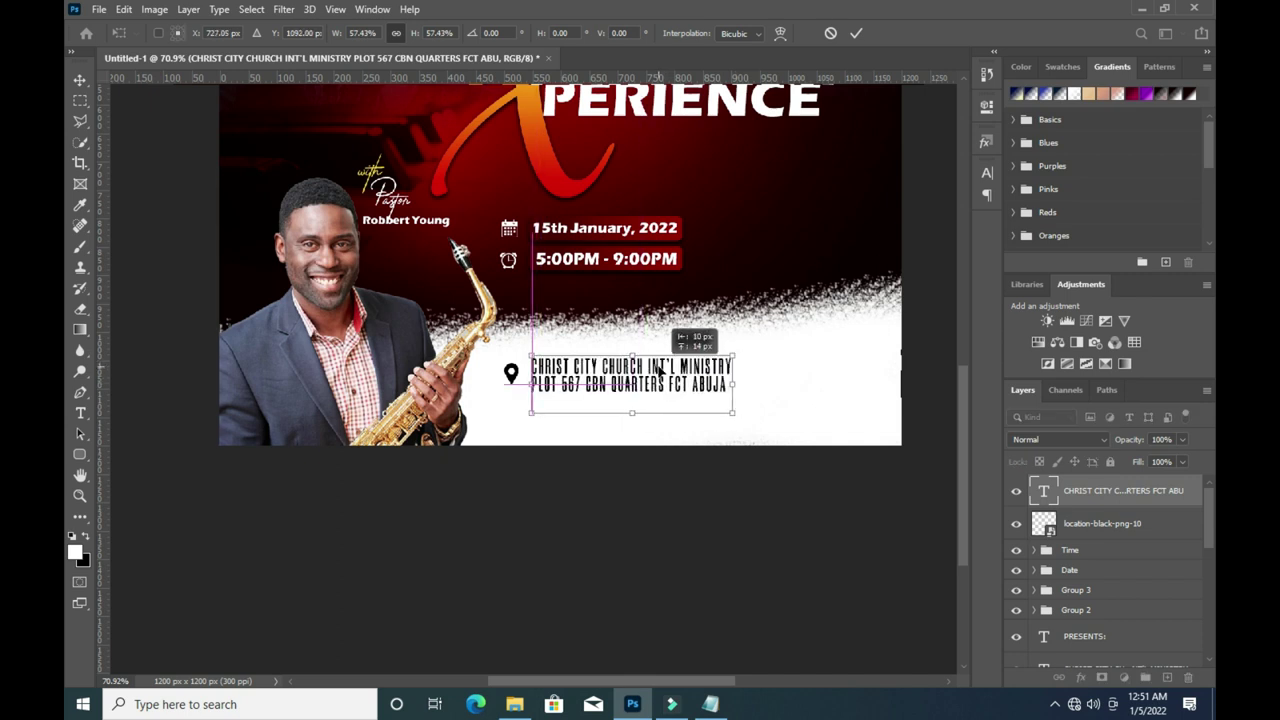
pyautogui.click(856, 33)
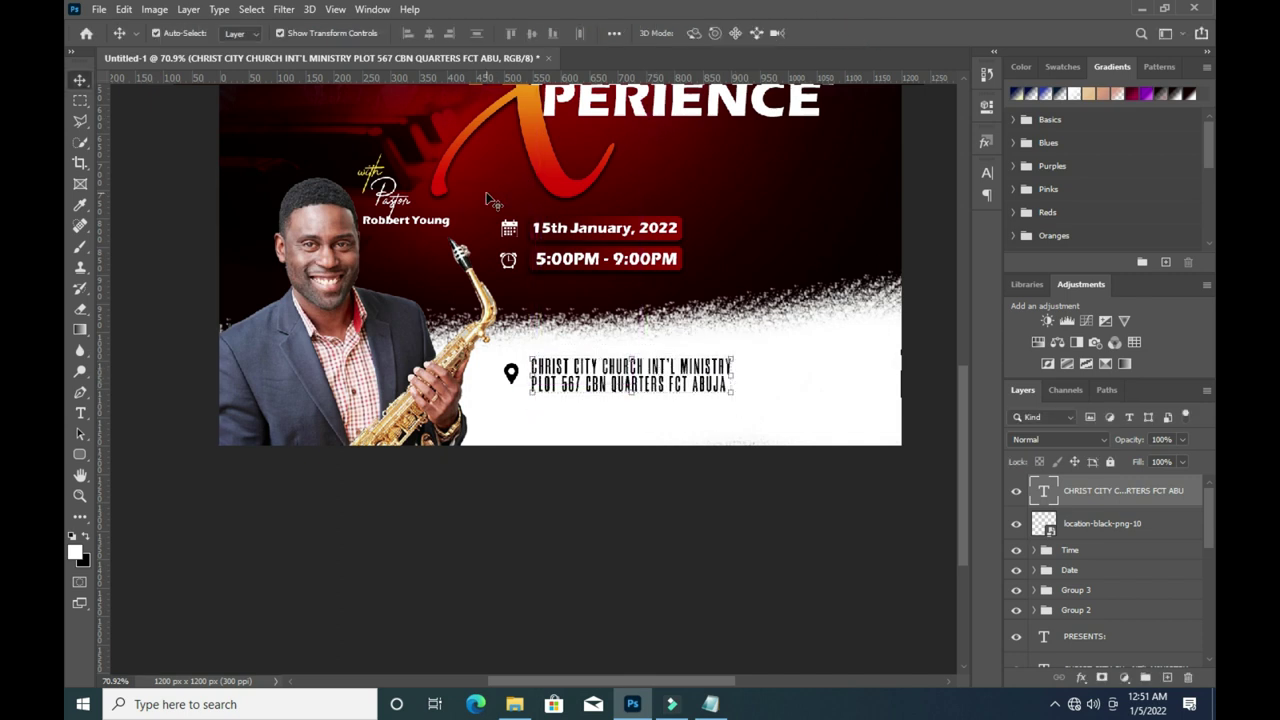
pyautogui.press('t')
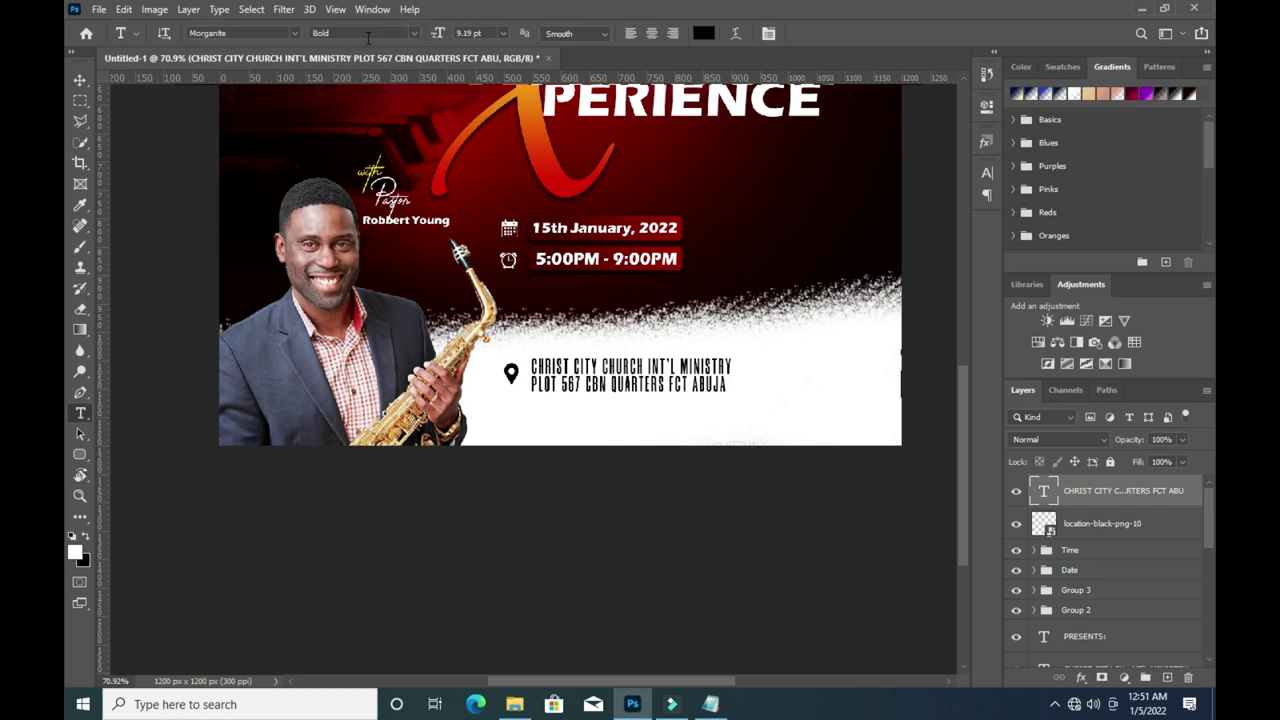
pyautogui.click(293, 35)
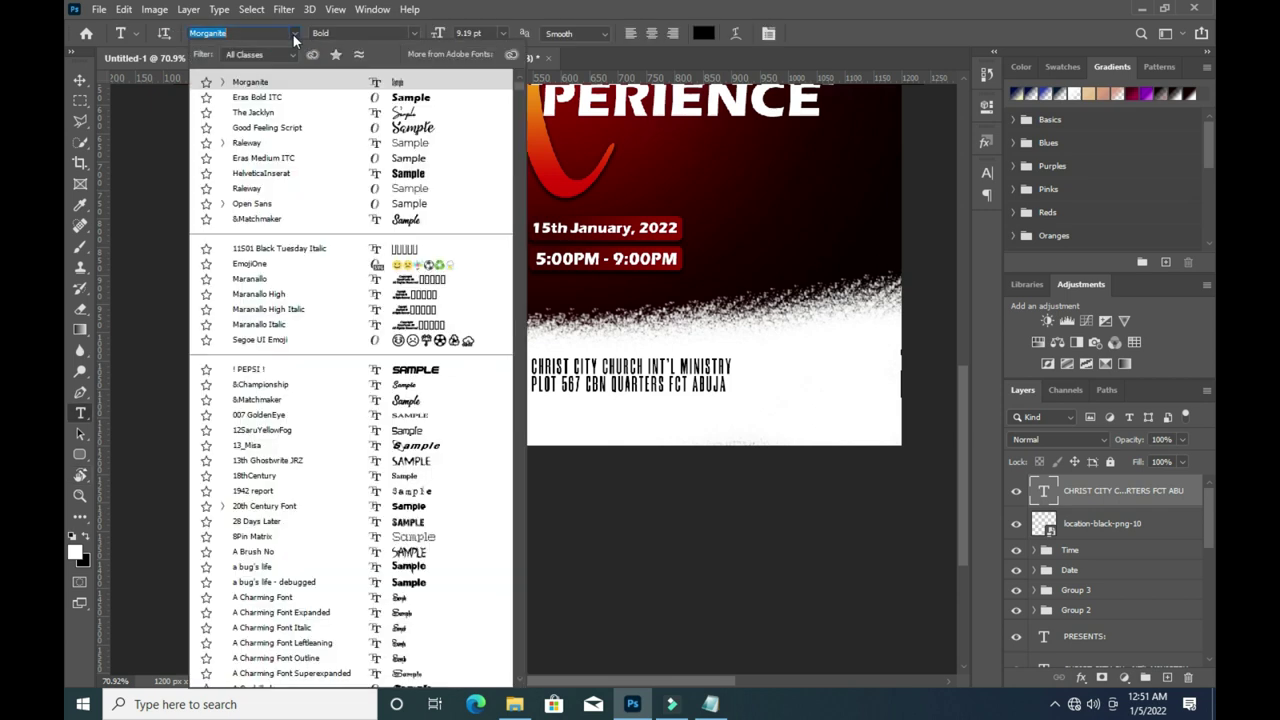
pyautogui.click(257, 97)
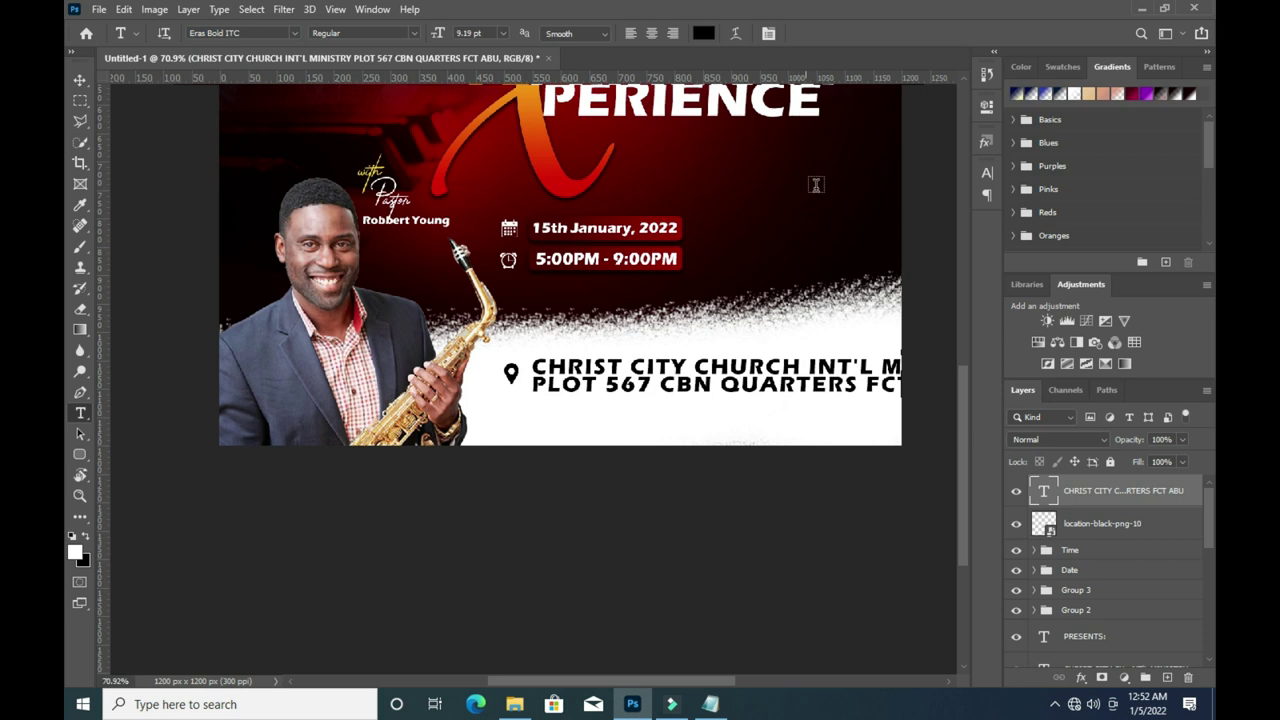
pyautogui.click(80, 79)
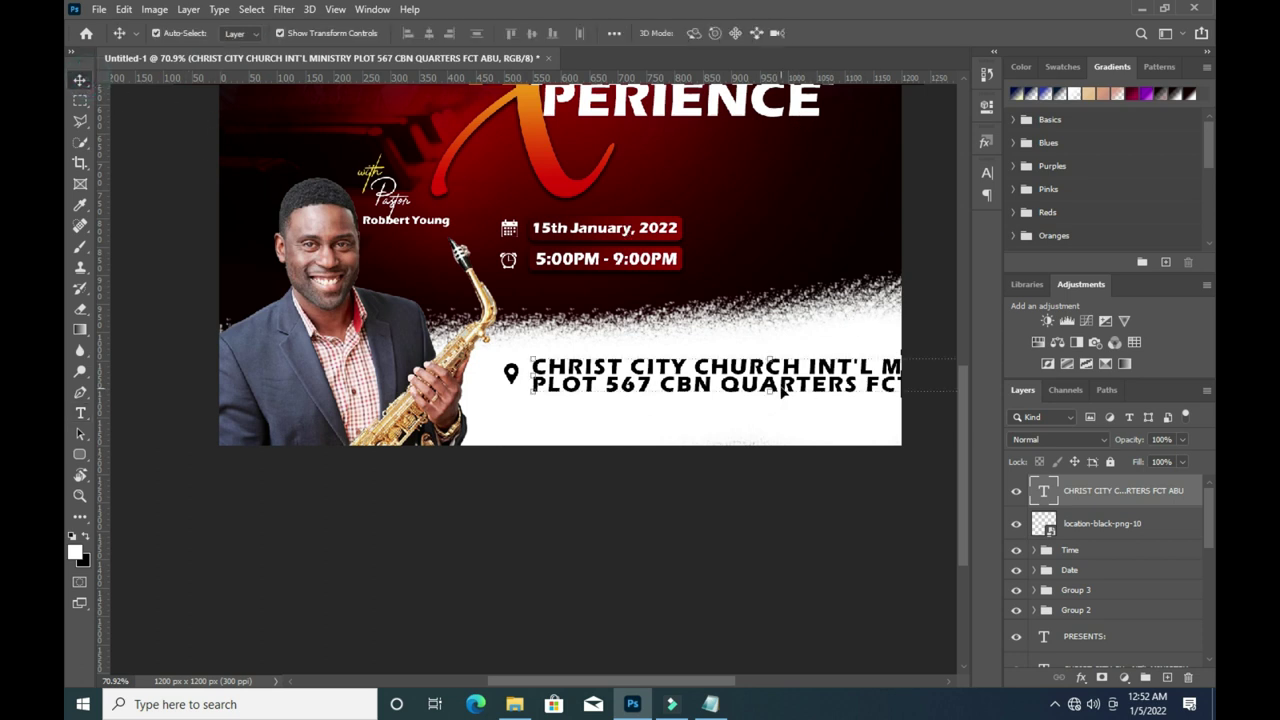
pyautogui.hotkey('ctrl', '0')
pyautogui.moveTo(841, 565); pyautogui.dragTo(705, 560)
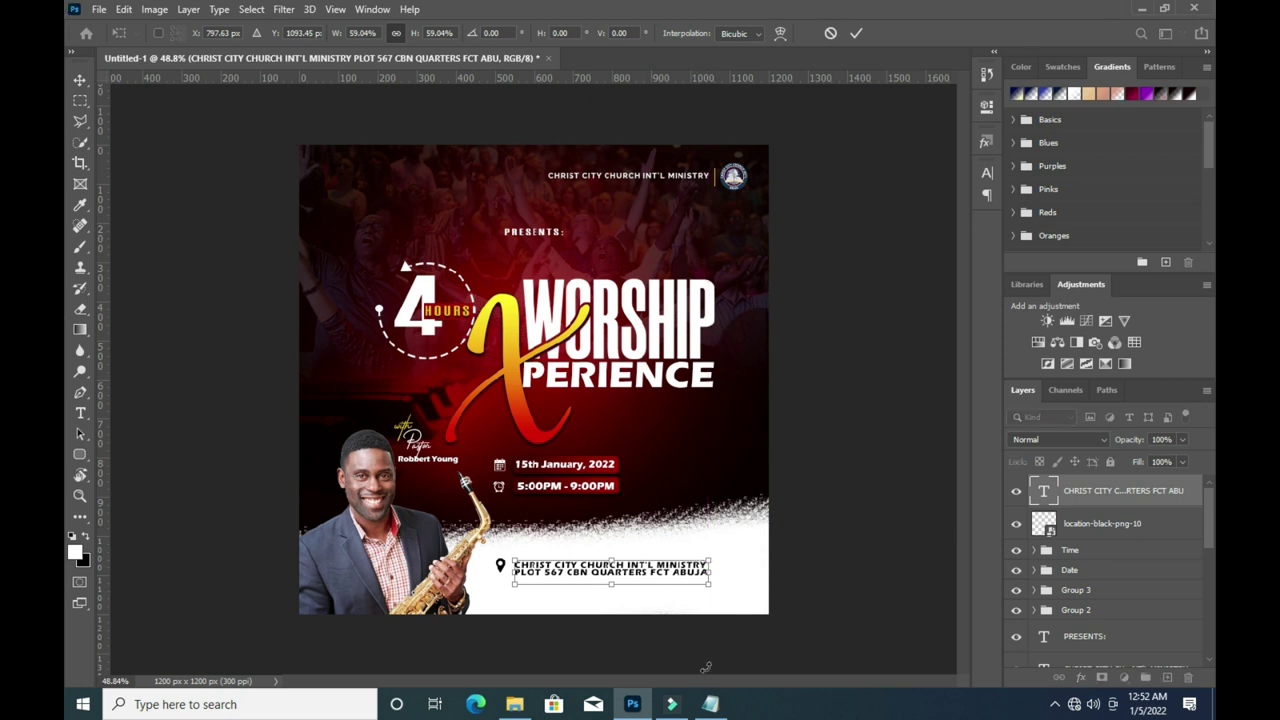
pyautogui.scroll(3, 586, 627)
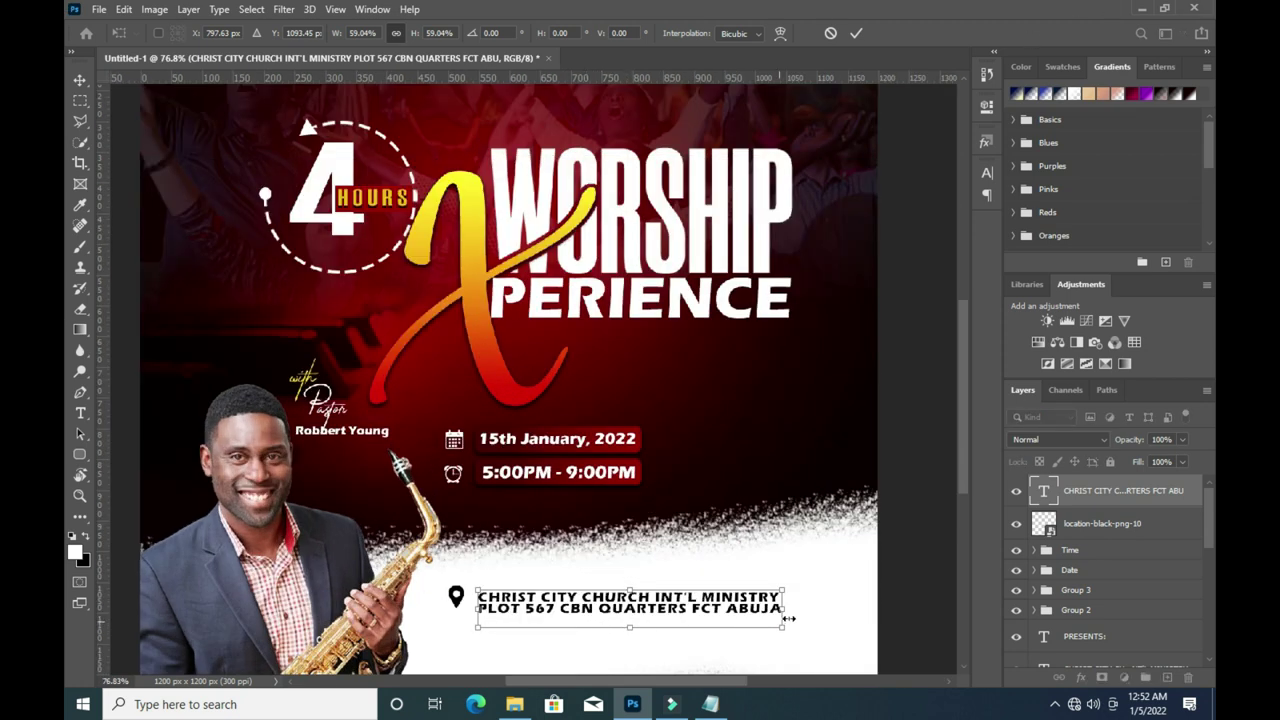
pyautogui.moveTo(789, 619); pyautogui.dragTo(768, 612)
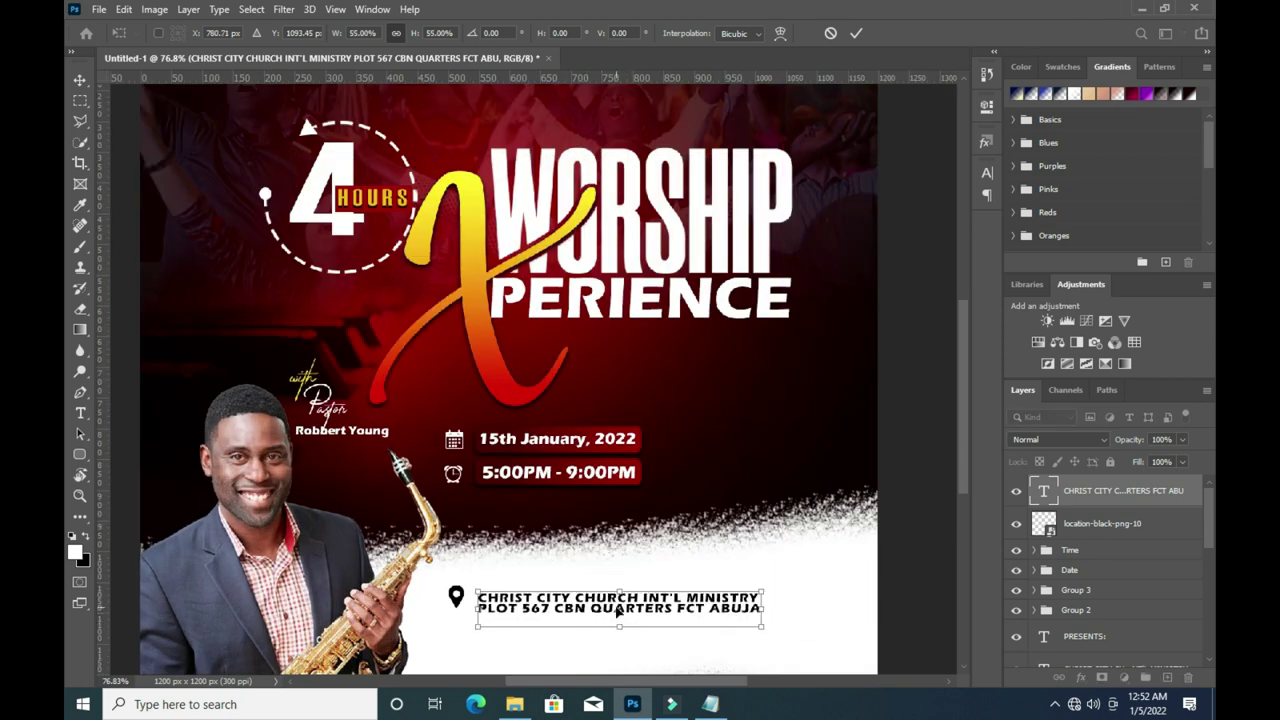
pyautogui.moveTo(618, 613); pyautogui.dragTo(600, 605)
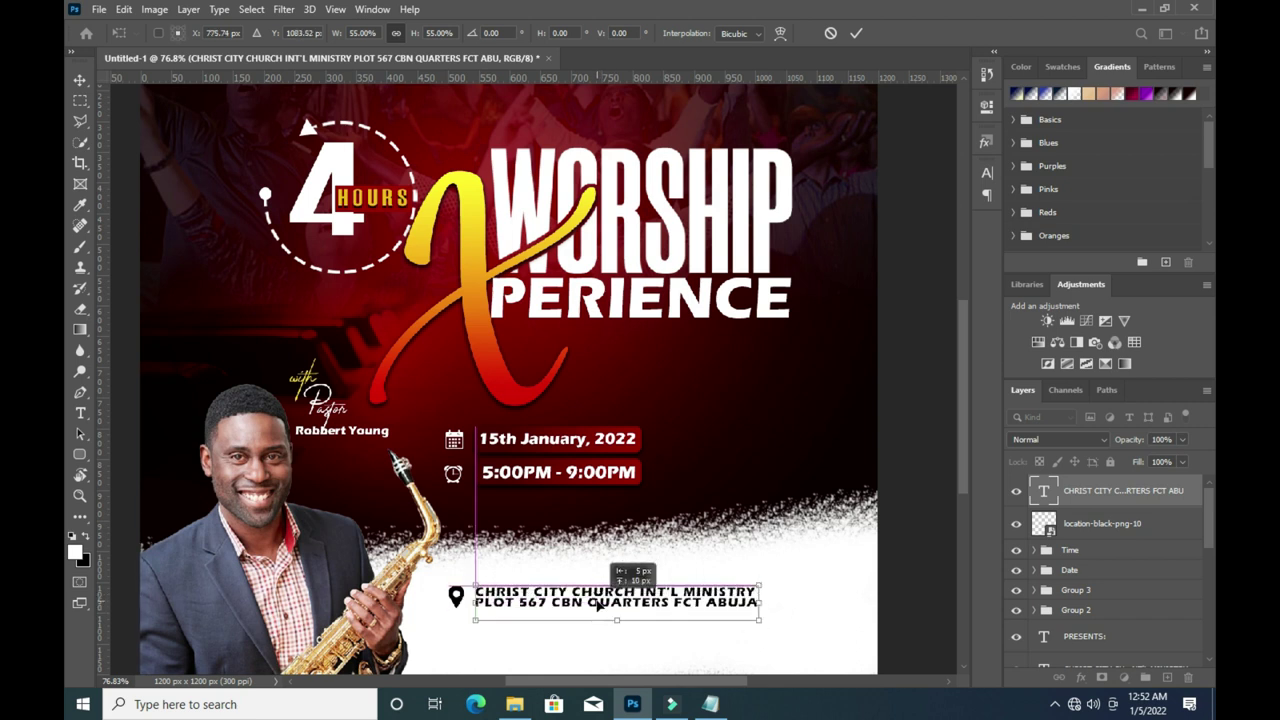
pyautogui.click(856, 33)
pyautogui.click(893, 600)
pyautogui.hotkey('ctrl', '0')
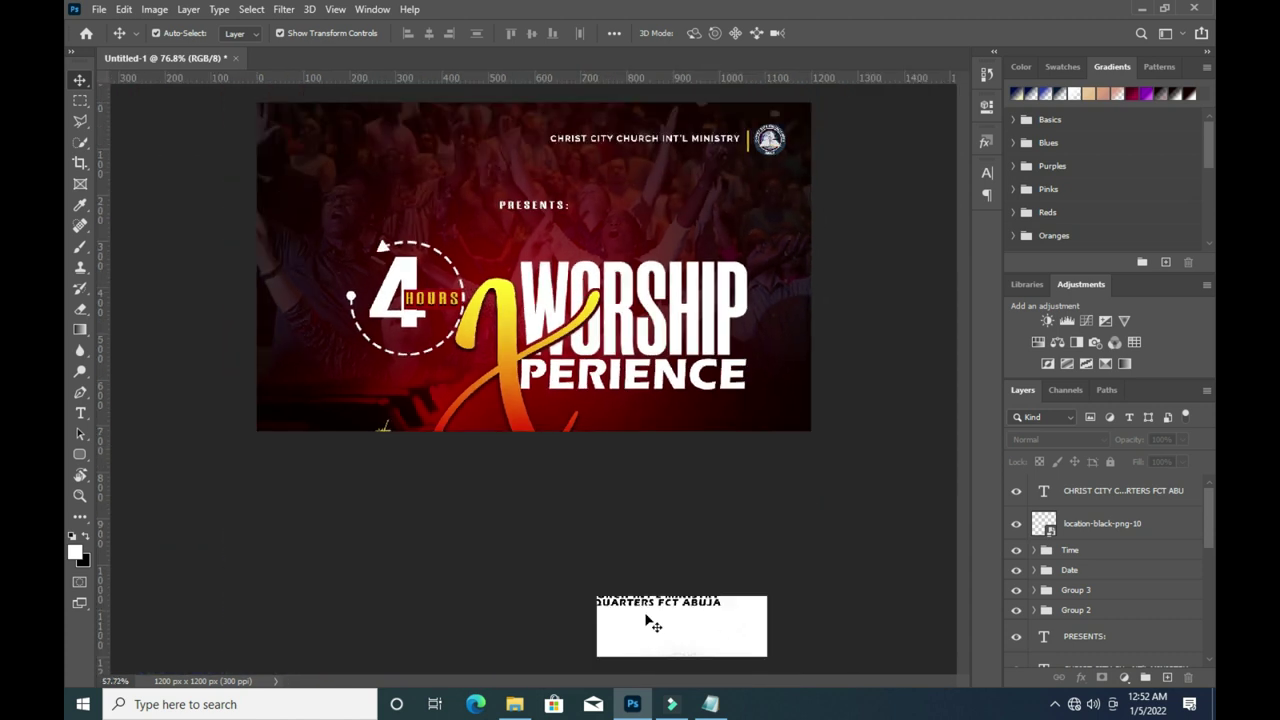
pyautogui.scroll(-1, 598, 562)
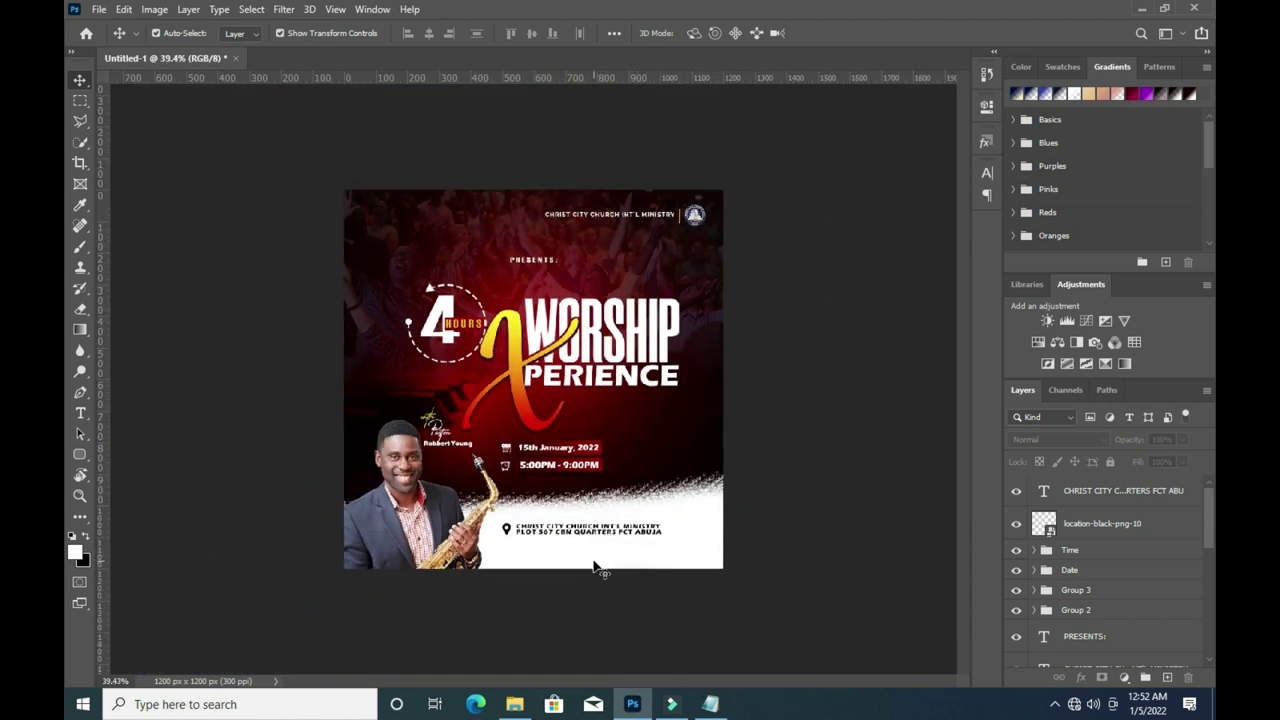
pyautogui.scroll(-1, 594, 567)
pyautogui.scroll(2, 541, 524)
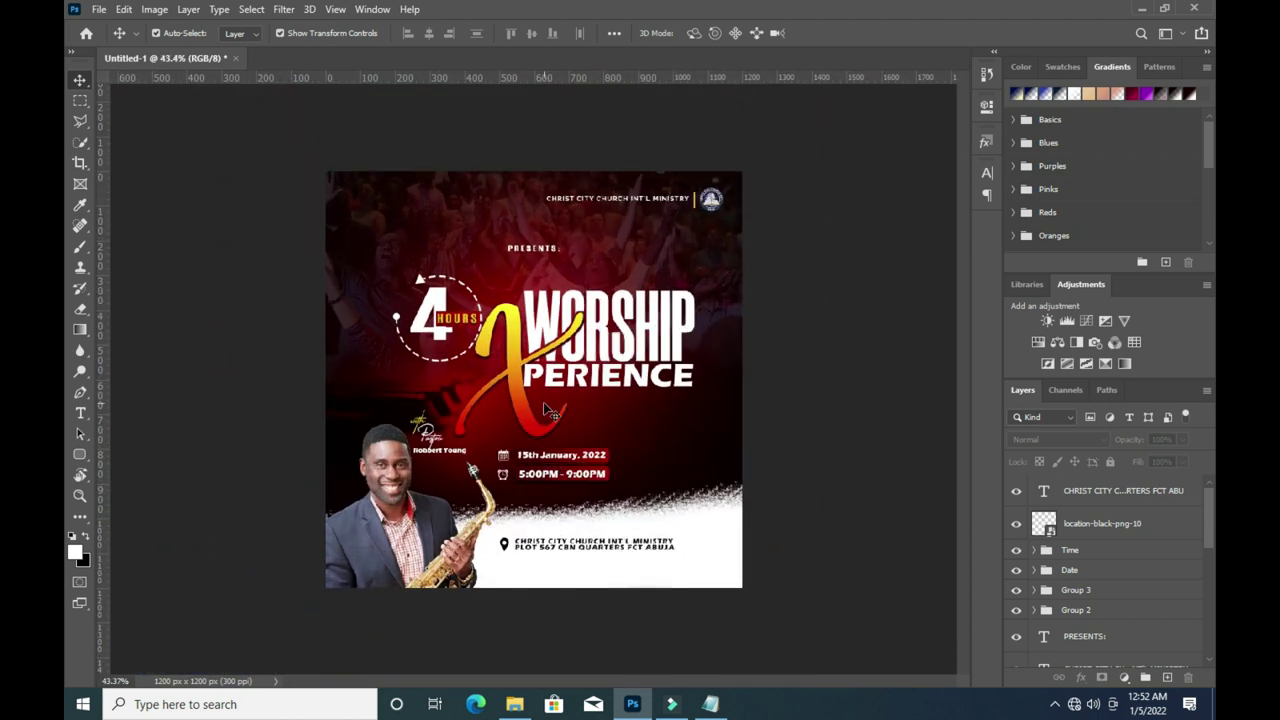
pyautogui.scroll(-1, 603, 497)
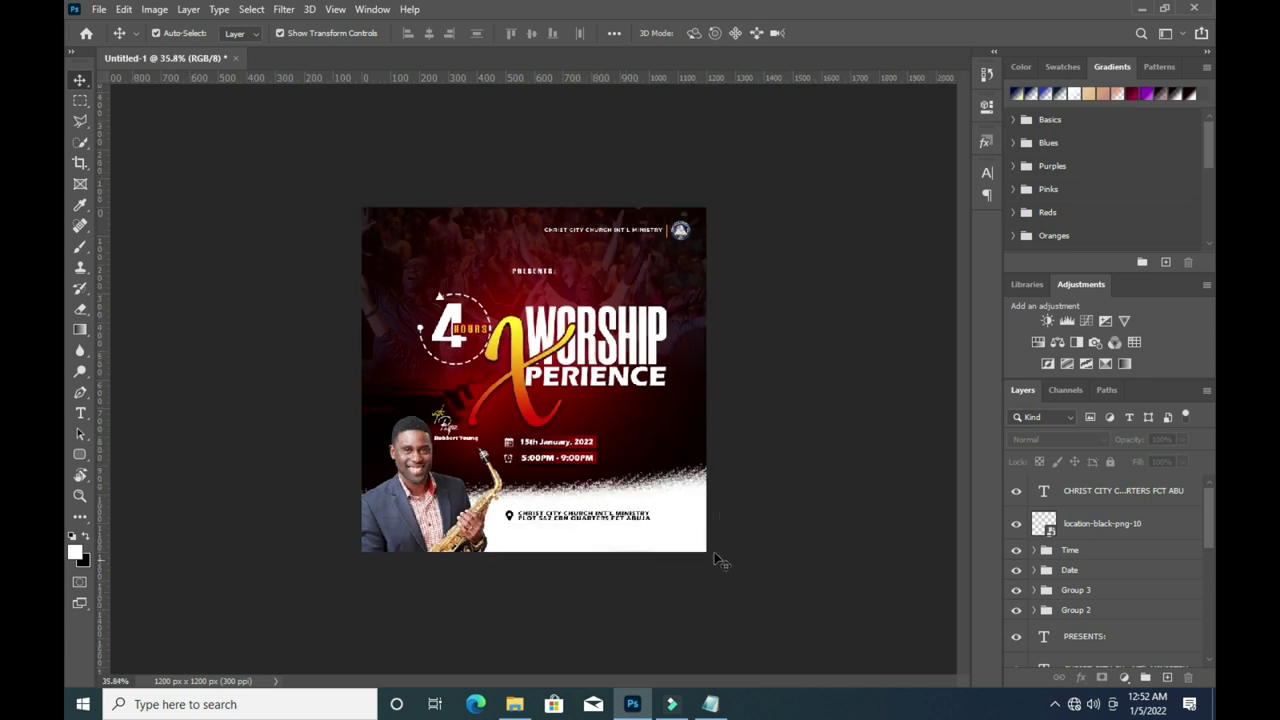
pyautogui.scroll(2, 626, 538)
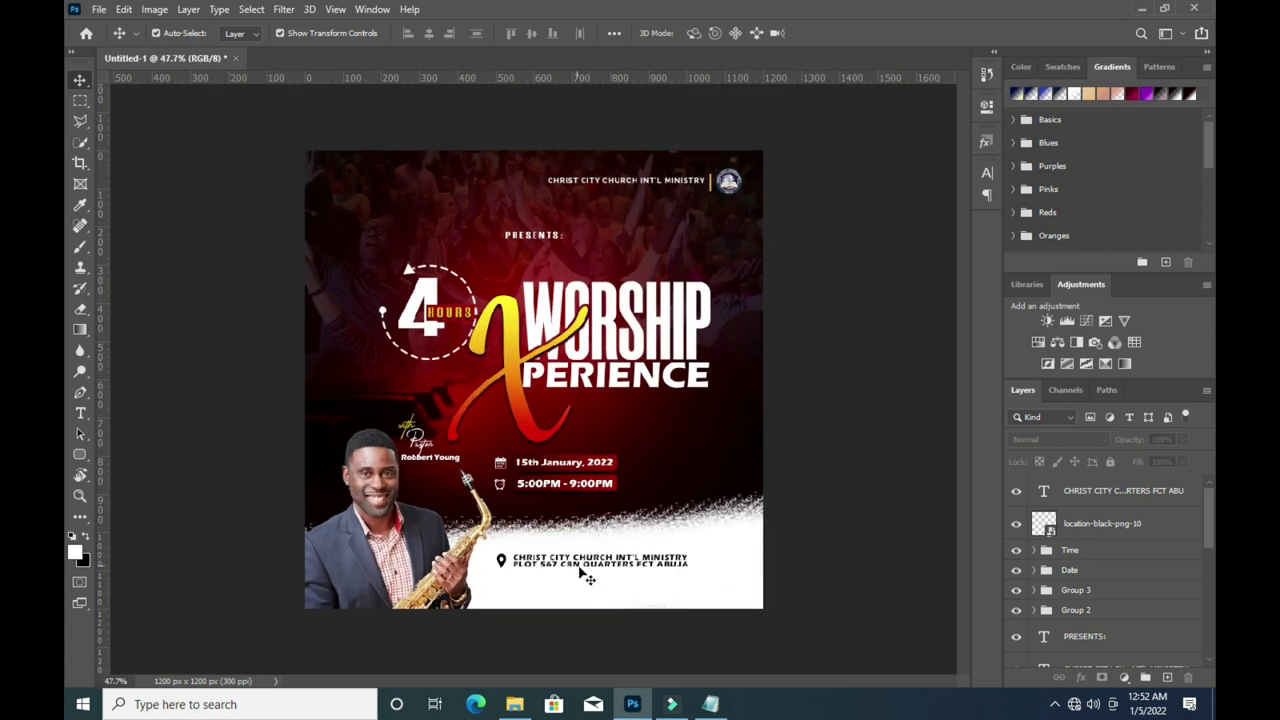
# Enlarge the Date and Time banners to about 162% and shift them down-right beside the saxophone.
pyautogui.click(1073, 569)
pyautogui.keyDown('ctrl'); pyautogui.click(1070, 550); pyautogui.keyUp('ctrl')
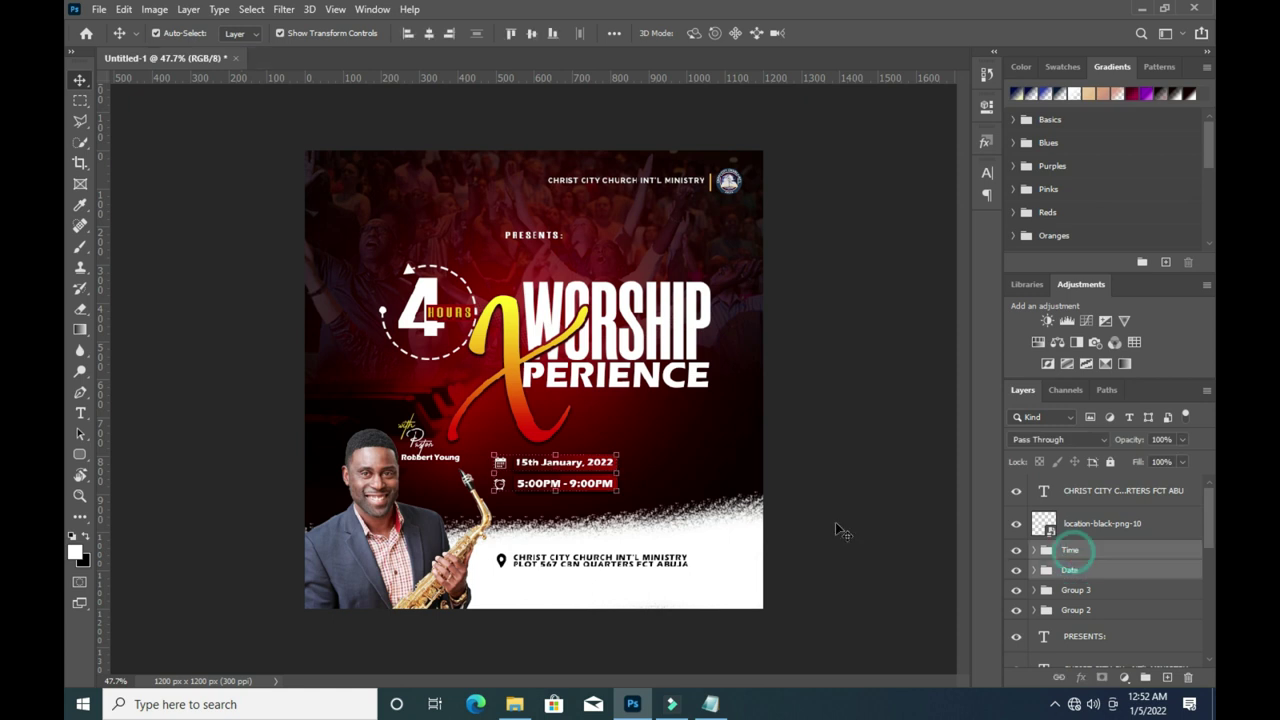
pyautogui.hotkey('ctrl', 't')
pyautogui.moveTo(573, 486); pyautogui.dragTo(581, 514)
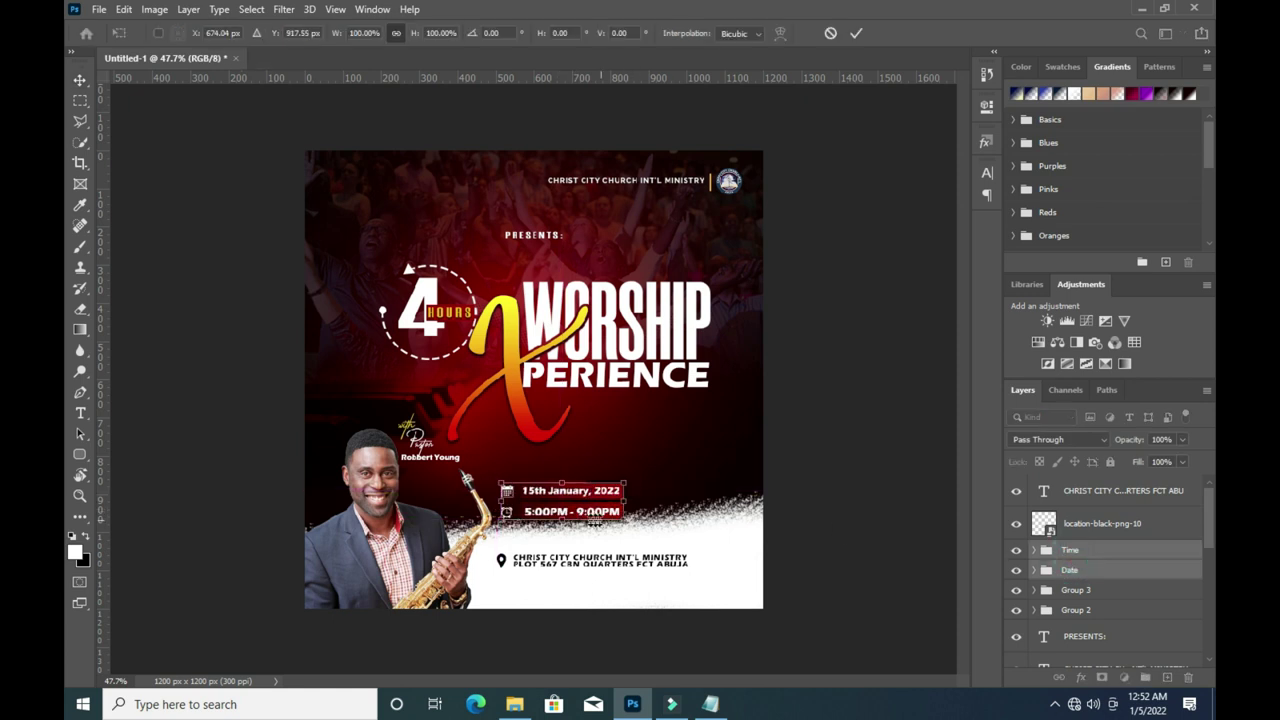
pyautogui.moveTo(626, 520); pyautogui.dragTo(698, 537)
pyautogui.moveTo(699, 483); pyautogui.dragTo(709, 470)
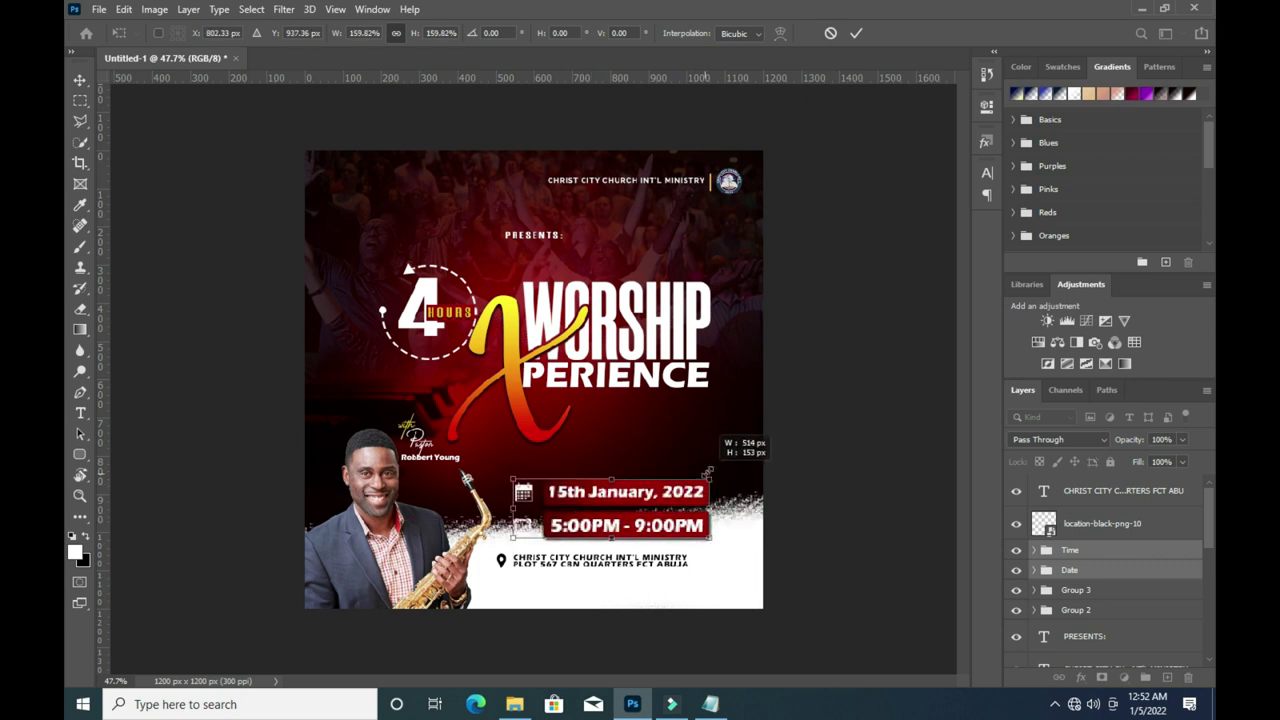
pyautogui.click(856, 34)
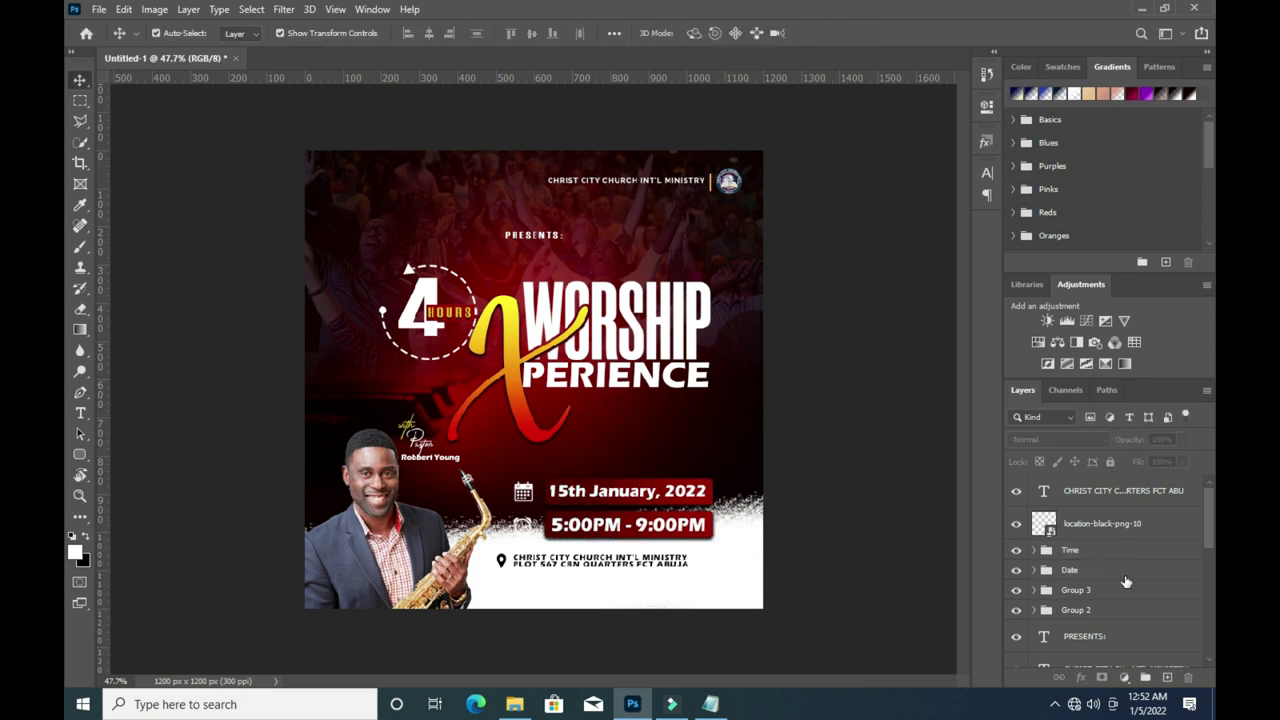
# Group the address text and pin icon layers into a group named Location.
pyautogui.click(1094, 527)
pyautogui.keyDown('ctrl'); pyautogui.click(1100, 490); pyautogui.keyUp('ctrl')
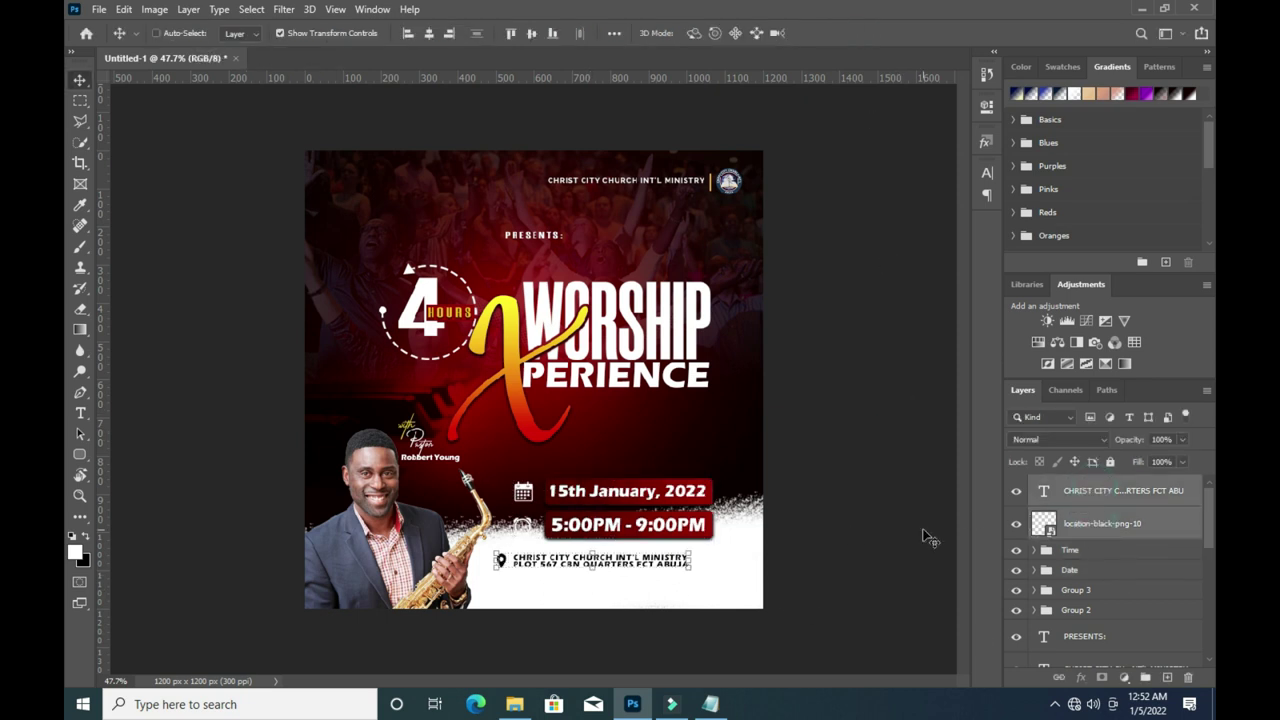
pyautogui.hotkey('ctrl', 'g')
pyautogui.doubleClick(1076, 484)
pyautogui.write('Location')
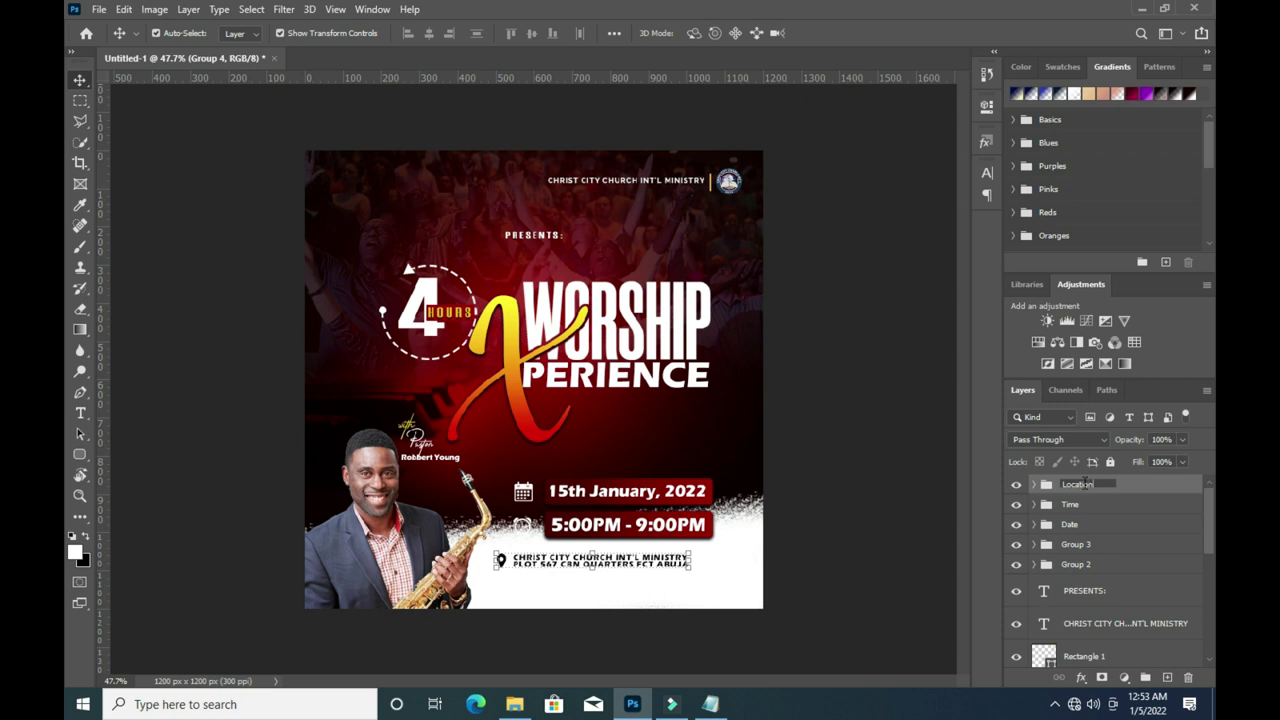
pyautogui.press('Return')
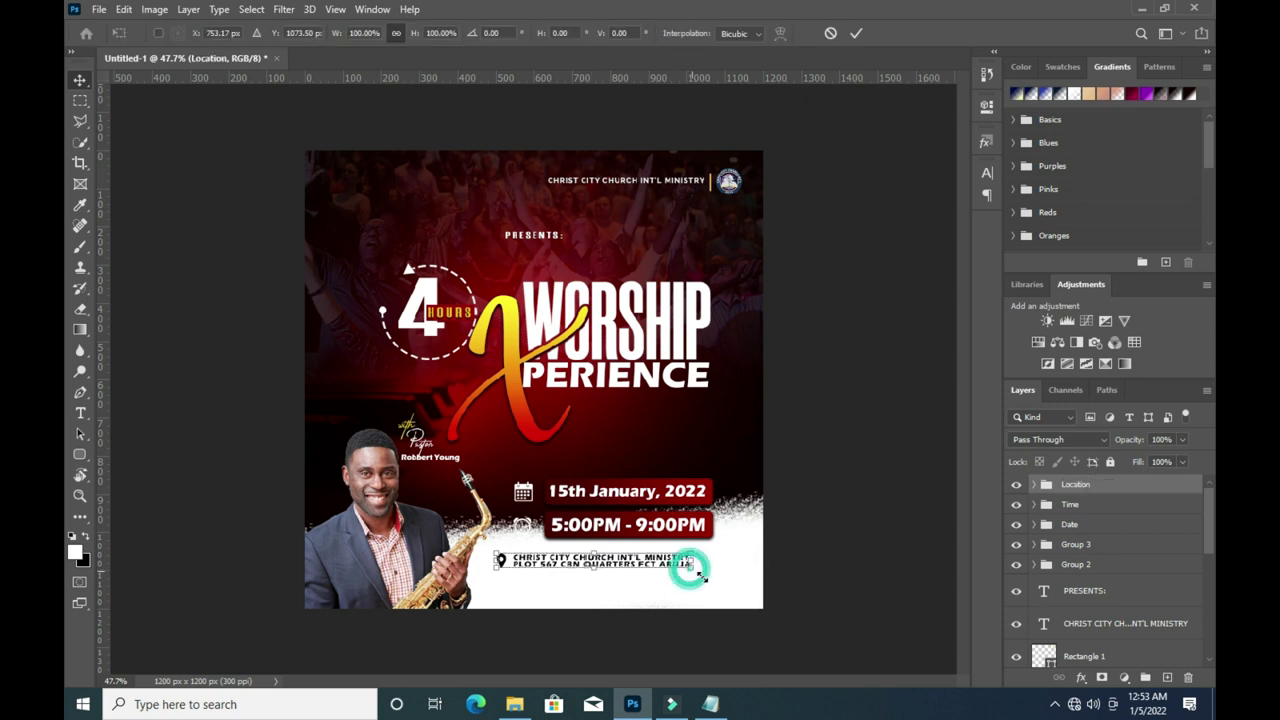
# Scale the Location address block up to about 111% and nudge it slightly lower.
pyautogui.moveTo(692, 570); pyautogui.dragTo(710, 579)
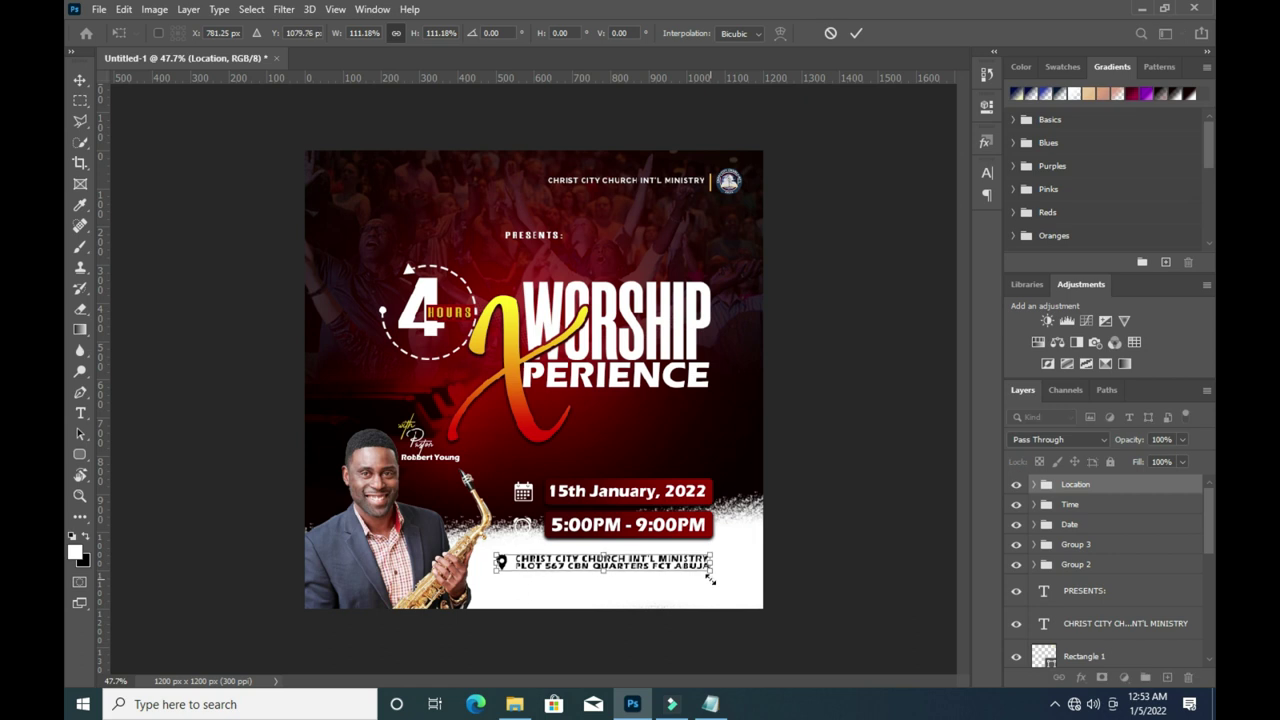
pyautogui.moveTo(600, 561); pyautogui.dragTo(600, 572)
pyautogui.click(858, 33)
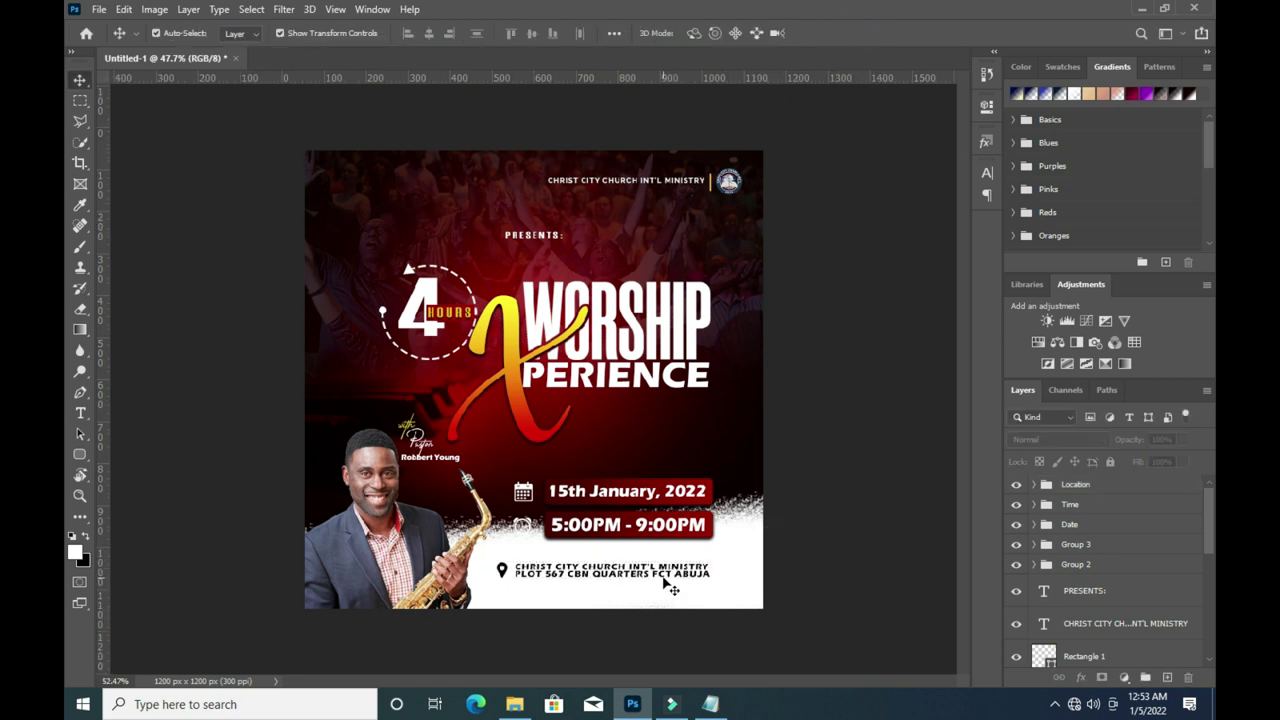
# Tighten the address text's leading and set its tracking to 40 in the Character panel.
pyautogui.scroll(2, 663, 583)
pyautogui.click(716, 600)
pyautogui.scroll(1, 918, 384)
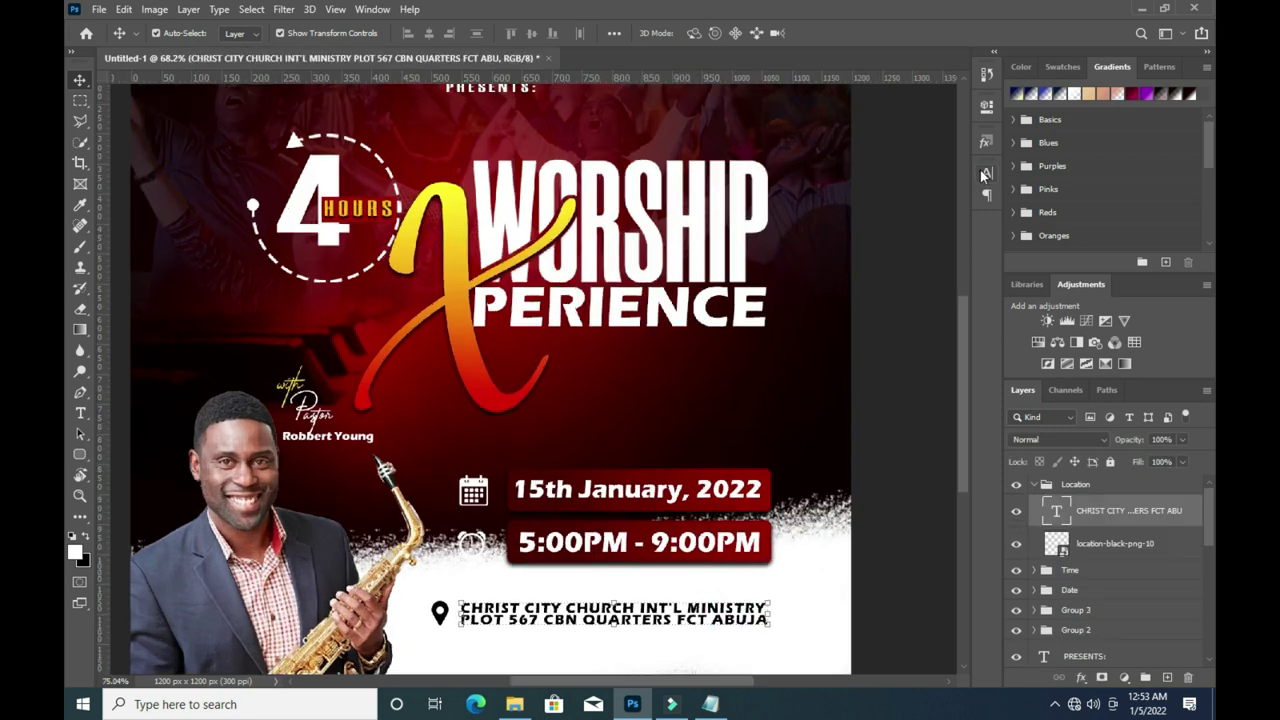
pyautogui.click(987, 172)
pyautogui.moveTo(905, 217); pyautogui.dragTo(905, 217)
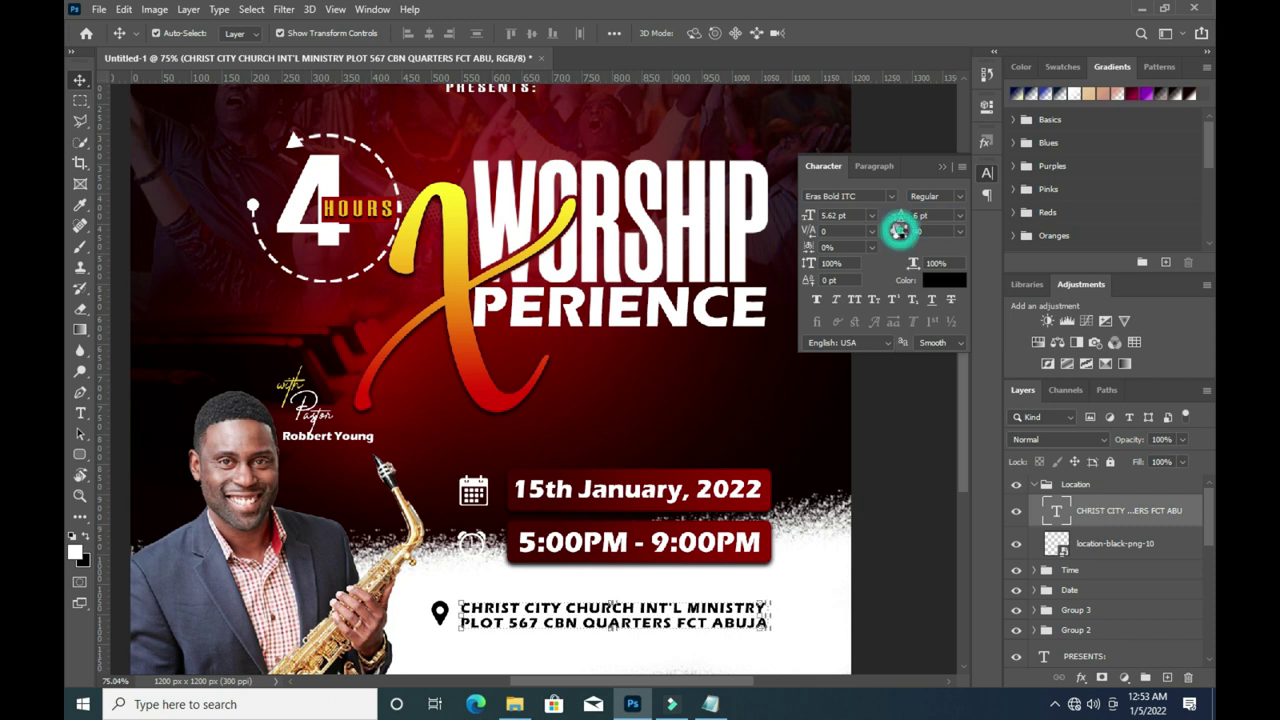
pyautogui.moveTo(900, 231); pyautogui.dragTo(898, 231)
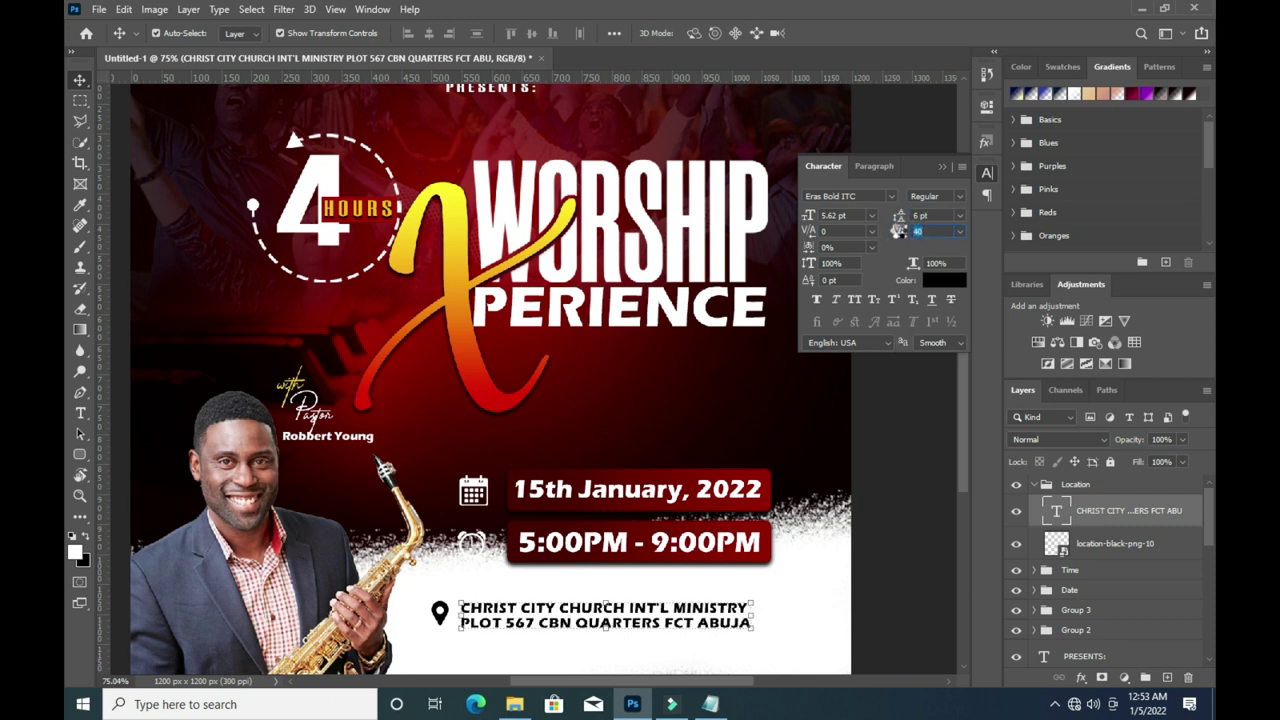
pyautogui.hotkey('ctrl', 't')
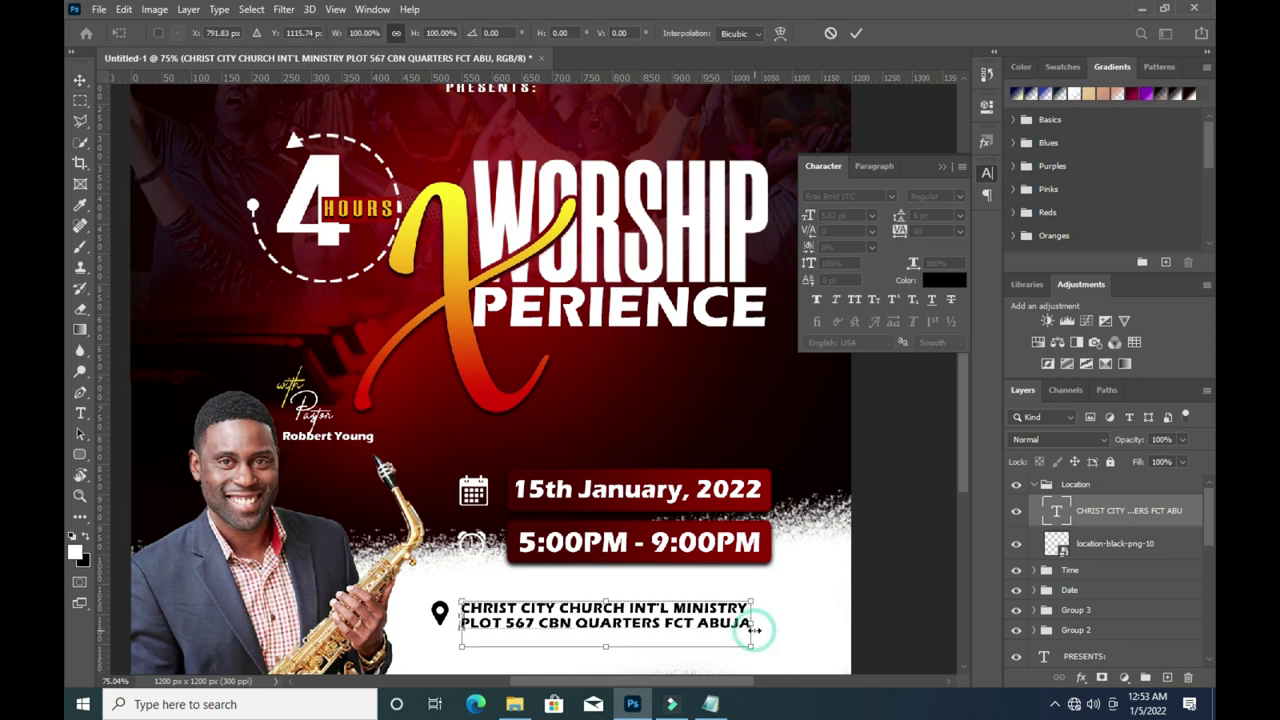
pyautogui.click(853, 32)
# Nudge the pin icon and address text together with arrow keys to realign them.
pyautogui.scroll(-3, 705, 483)
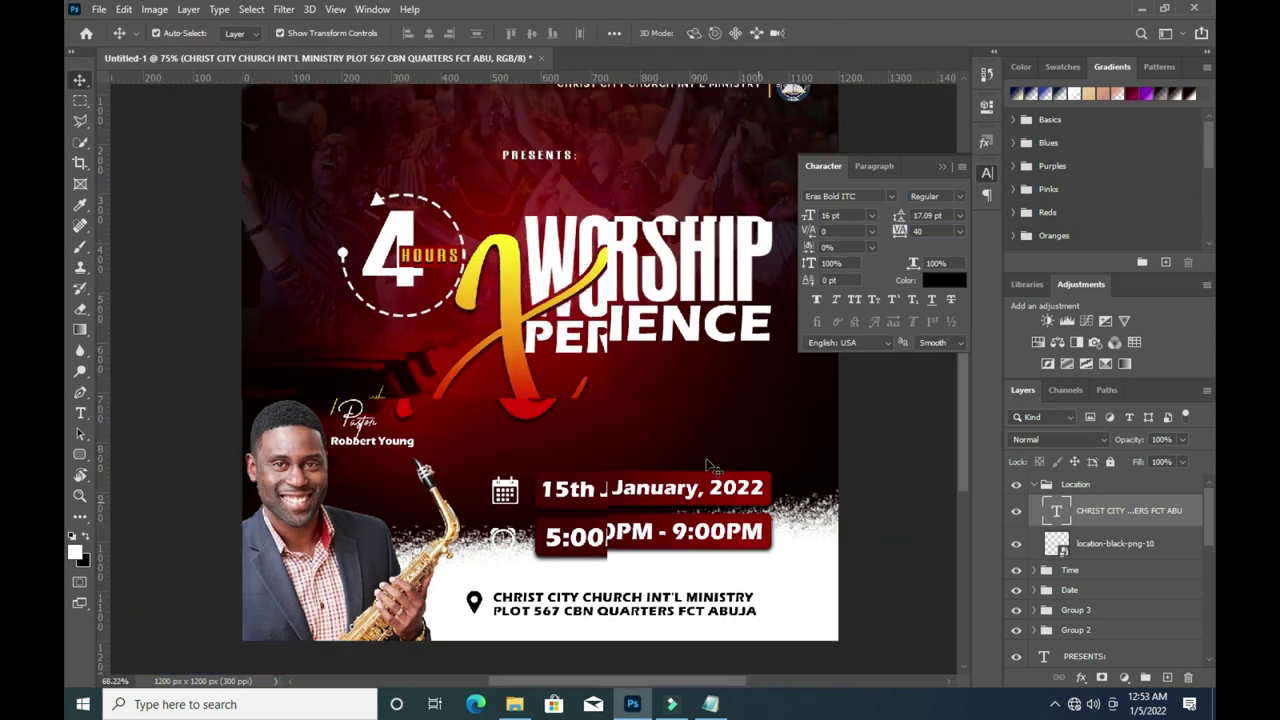
pyautogui.scroll(-1, 690, 500)
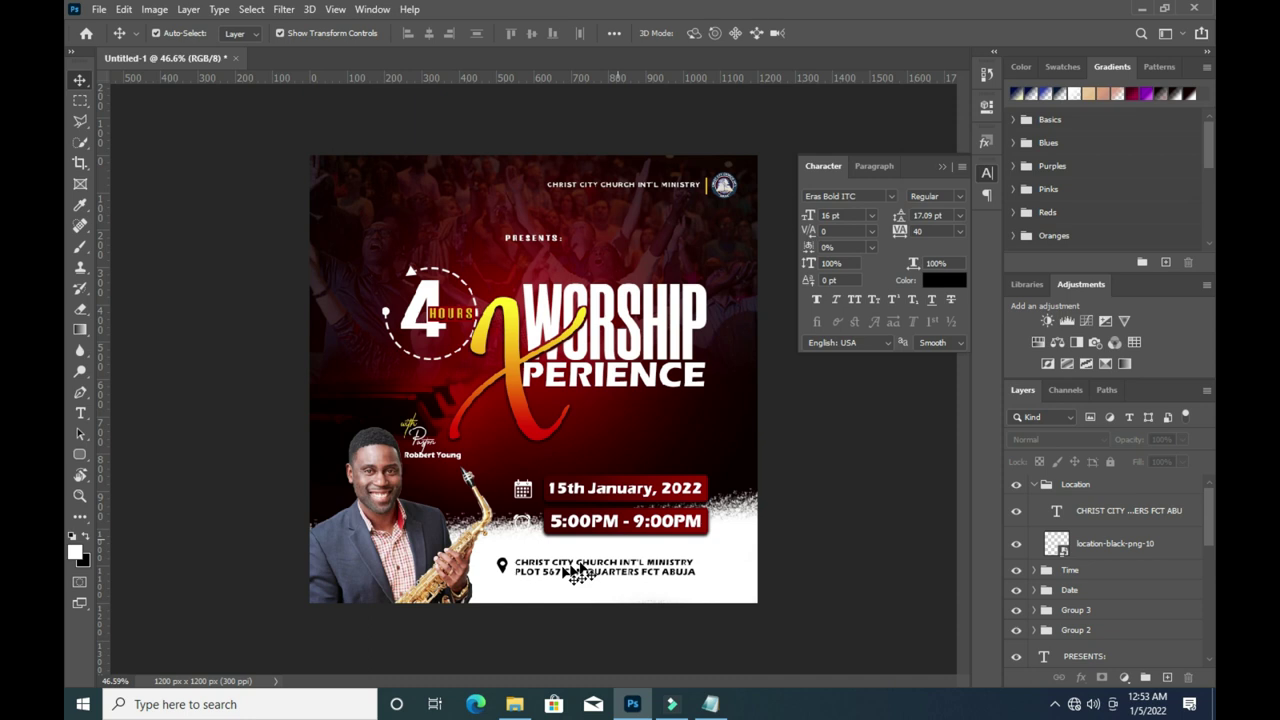
pyautogui.click(504, 570)
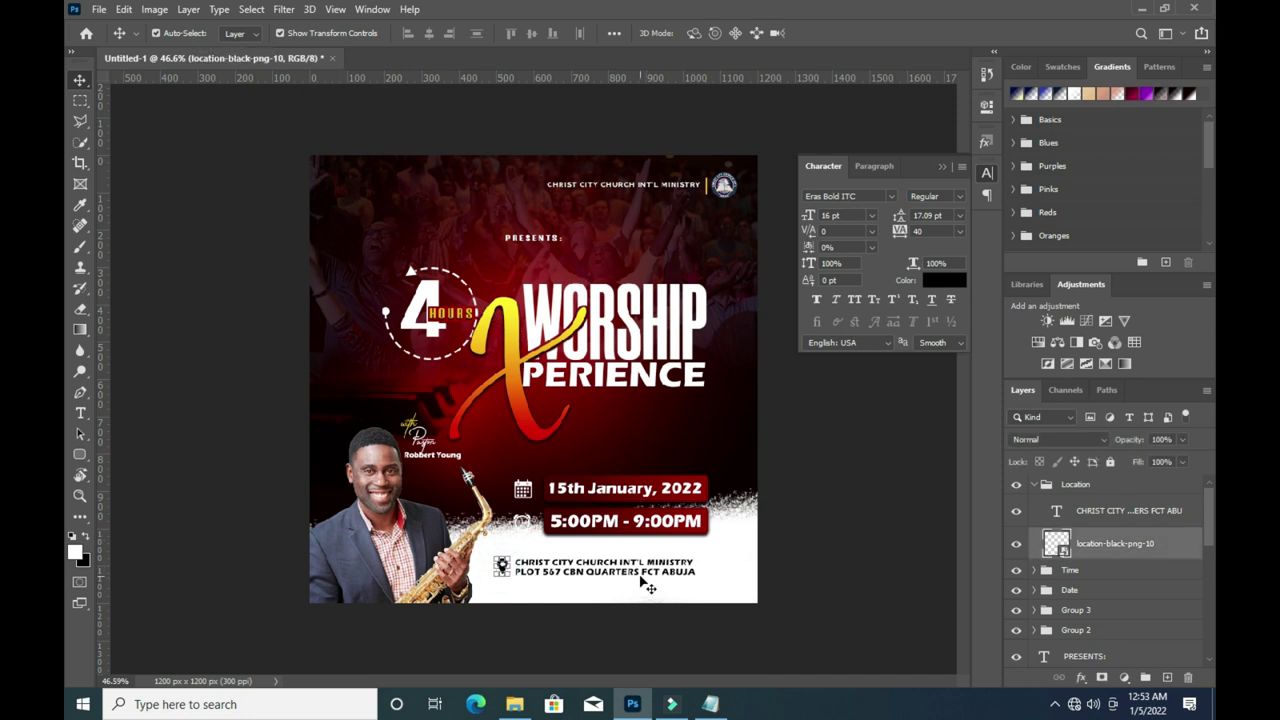
pyautogui.click(1101, 513)
pyautogui.hotkey('shift', 'Right')
pyautogui.hotkey('shift', 'Right')
pyautogui.hotkey('shift', 'Right')
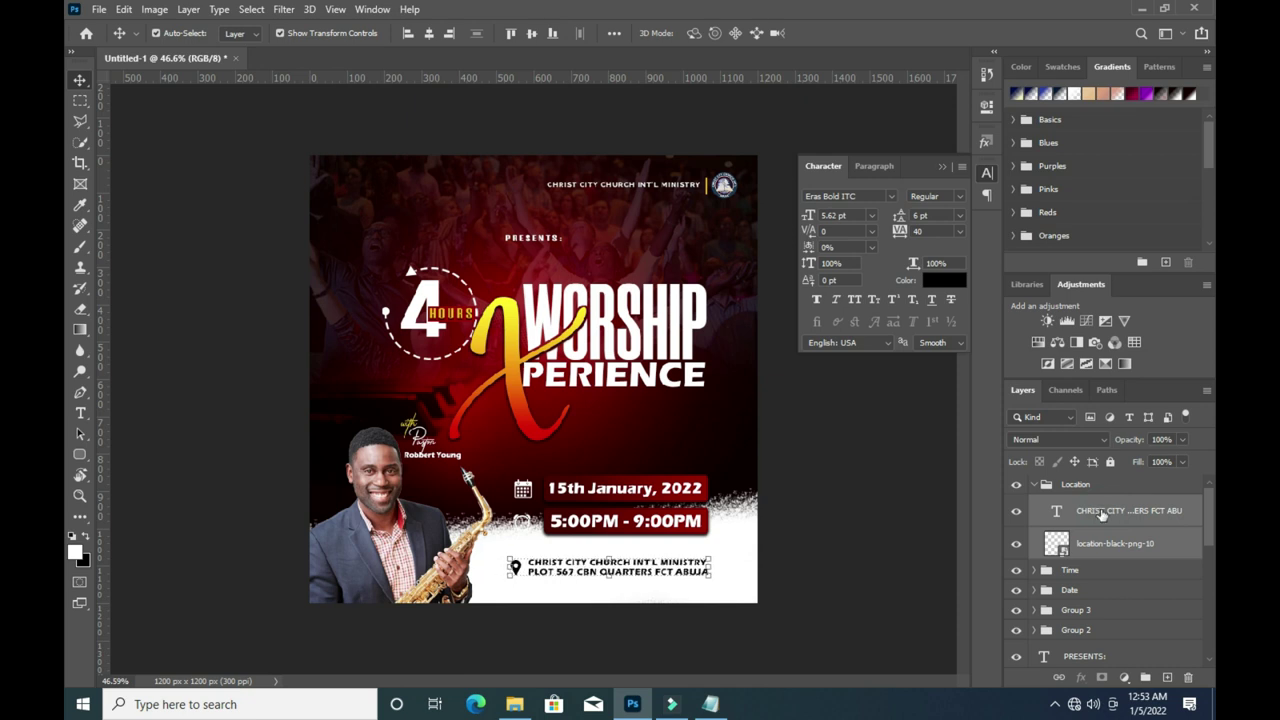
pyautogui.press('Left')
pyautogui.press('Left')
pyautogui.press('Left')
pyautogui.press('Left')
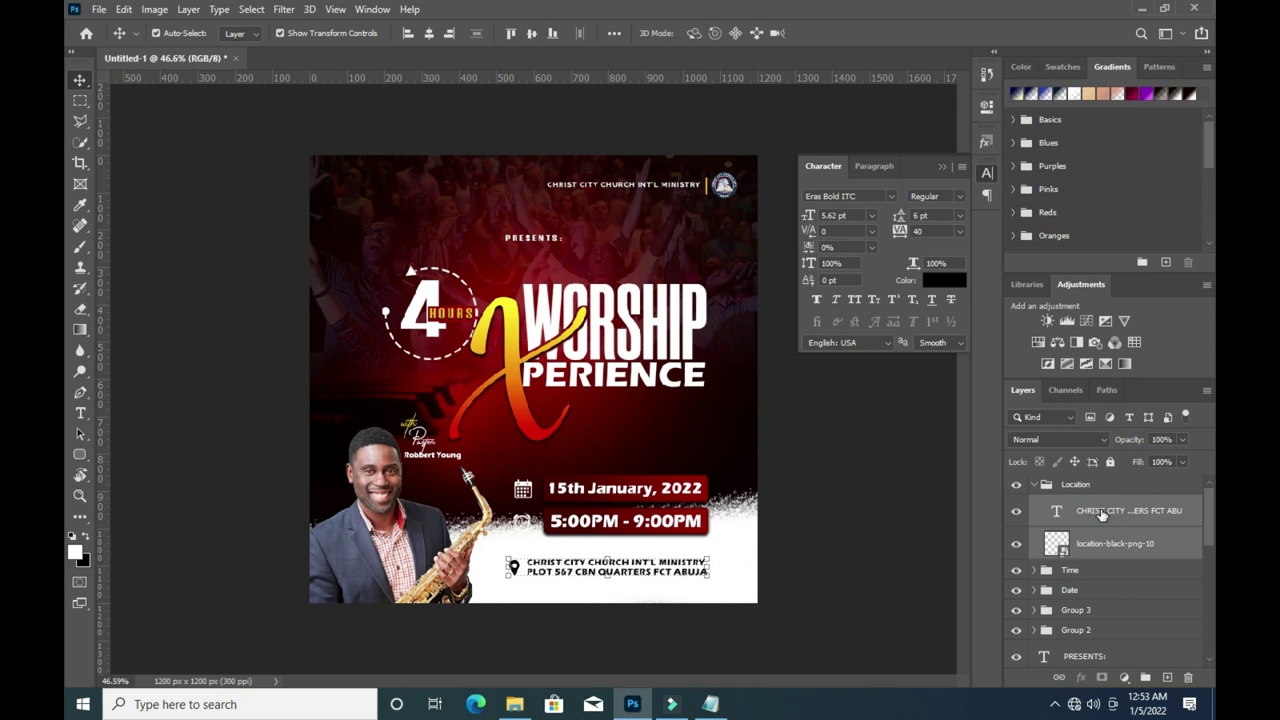
# Shrink the address block to about 94.62% and close the Character panel.
pyautogui.hotkey('ctrl', '+')
pyautogui.hotkey('ctrl', 't')
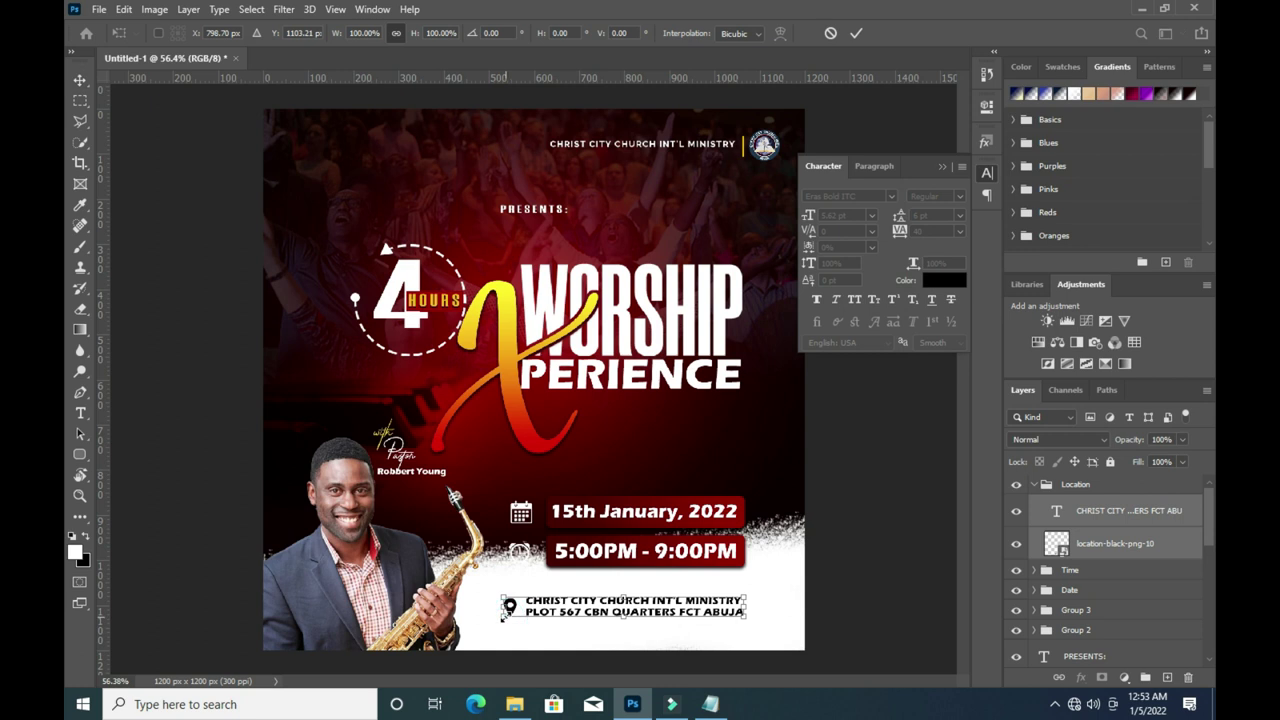
pyautogui.moveTo(503, 617); pyautogui.dragTo(516, 616)
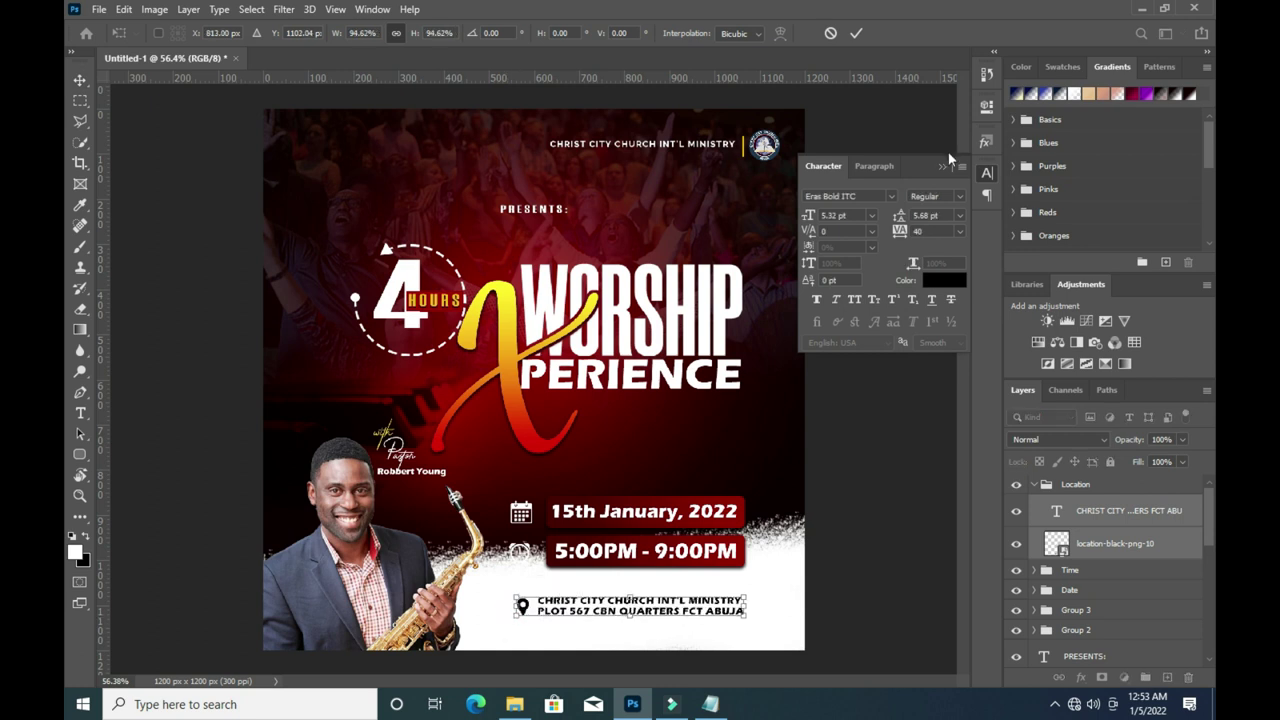
pyautogui.click(943, 164)
pyautogui.press('Return')
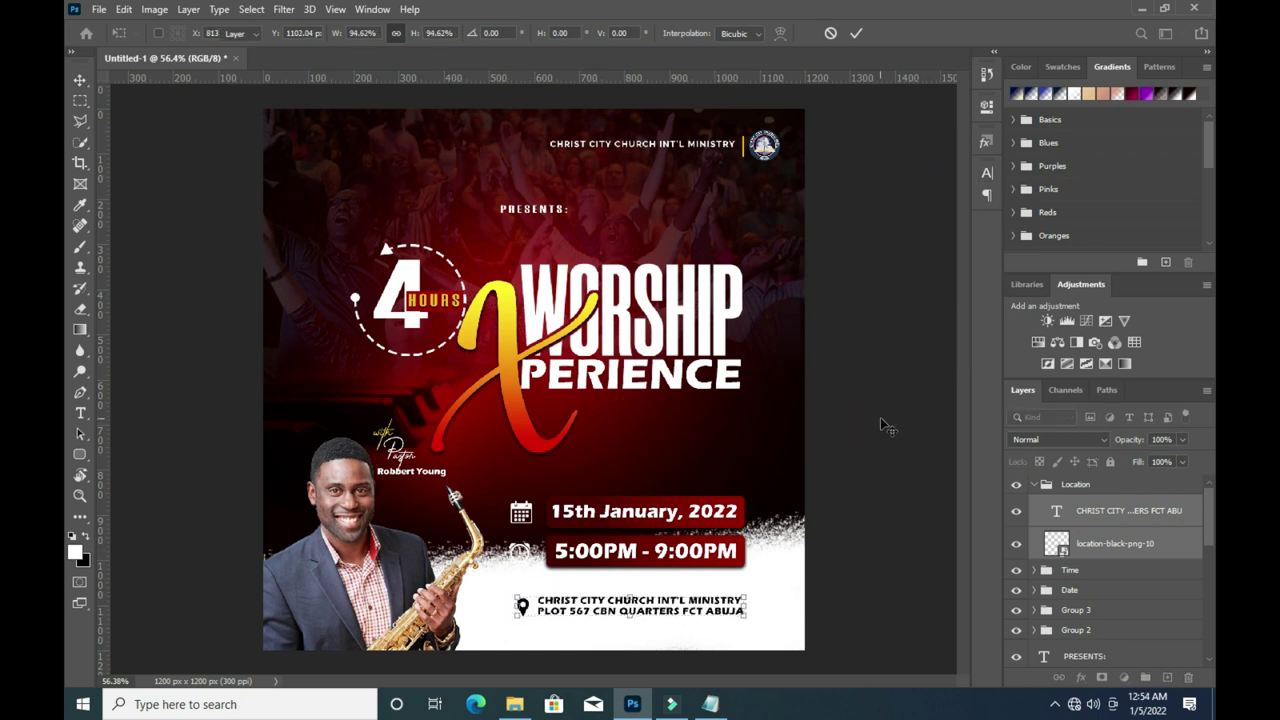
# Rescale the address block slightly larger, to about 102%.
pyautogui.scroll(1, 530, 565)
pyautogui.scroll(1, 530, 565)
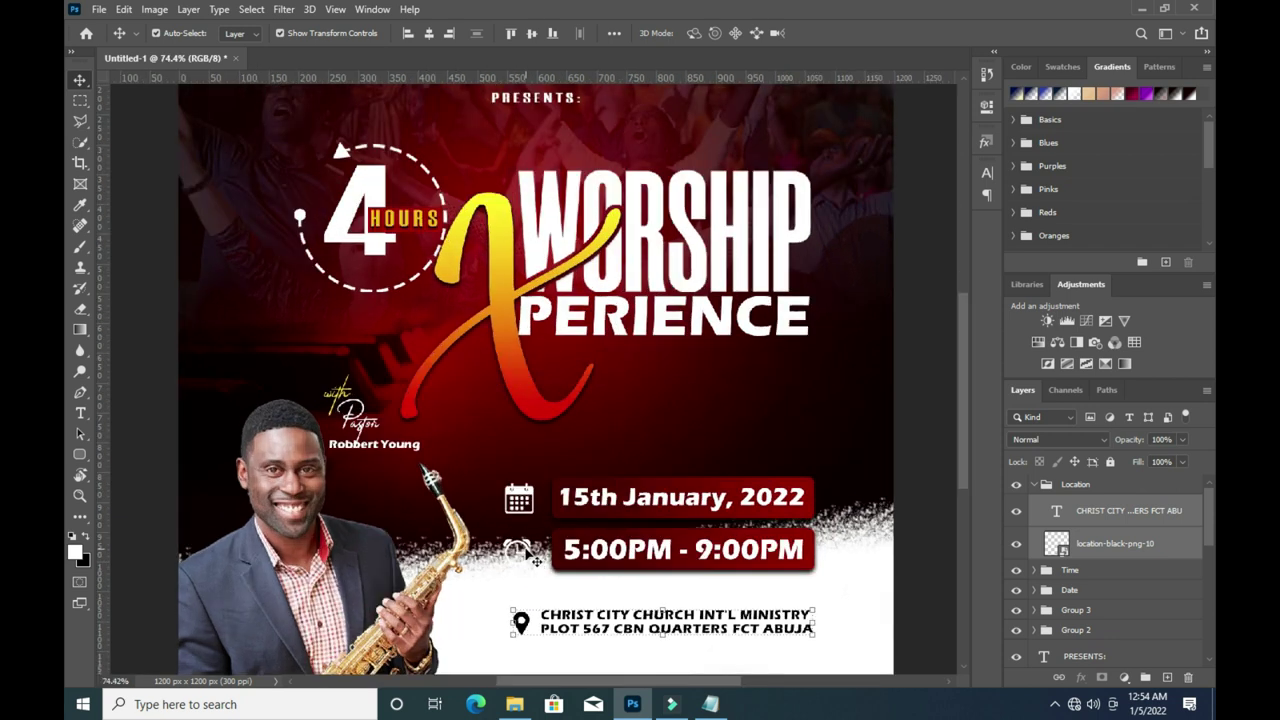
pyautogui.moveTo(512, 633); pyautogui.dragTo(502, 636)
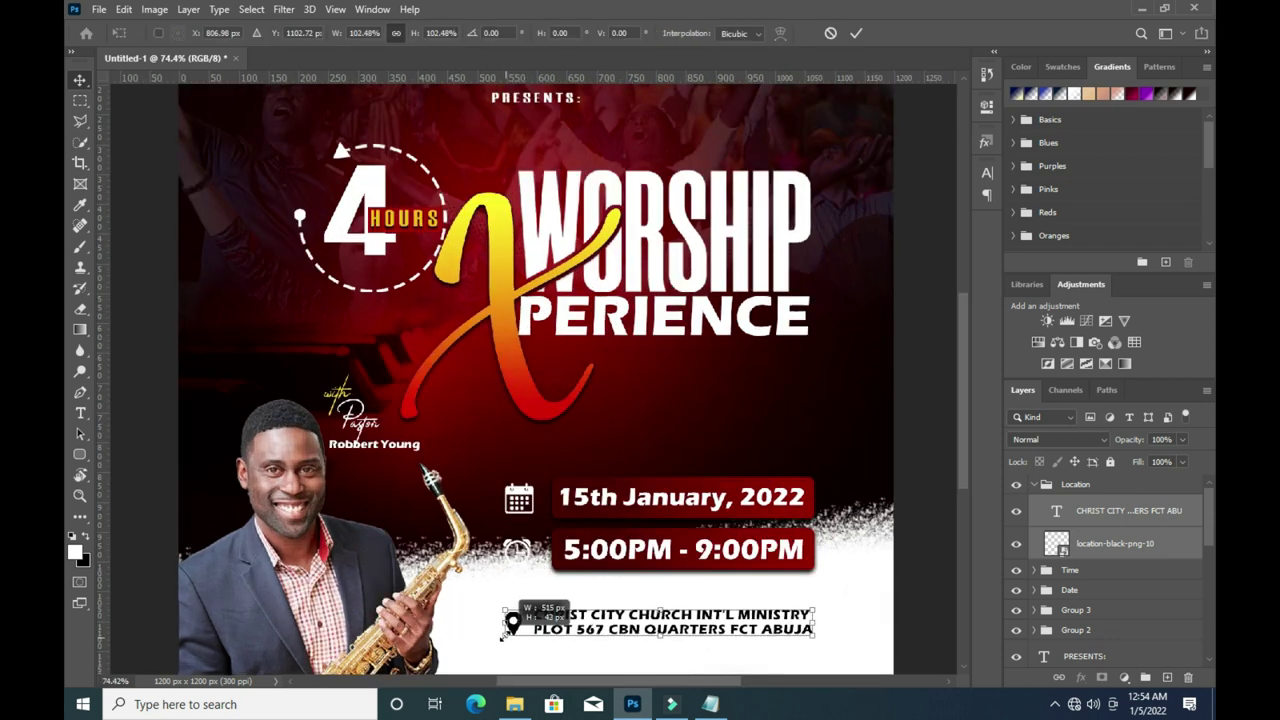
pyautogui.press('Return')
# Add a drop shadow at 94% opacity to the clock icon in the Time group.
pyautogui.click(517, 552)
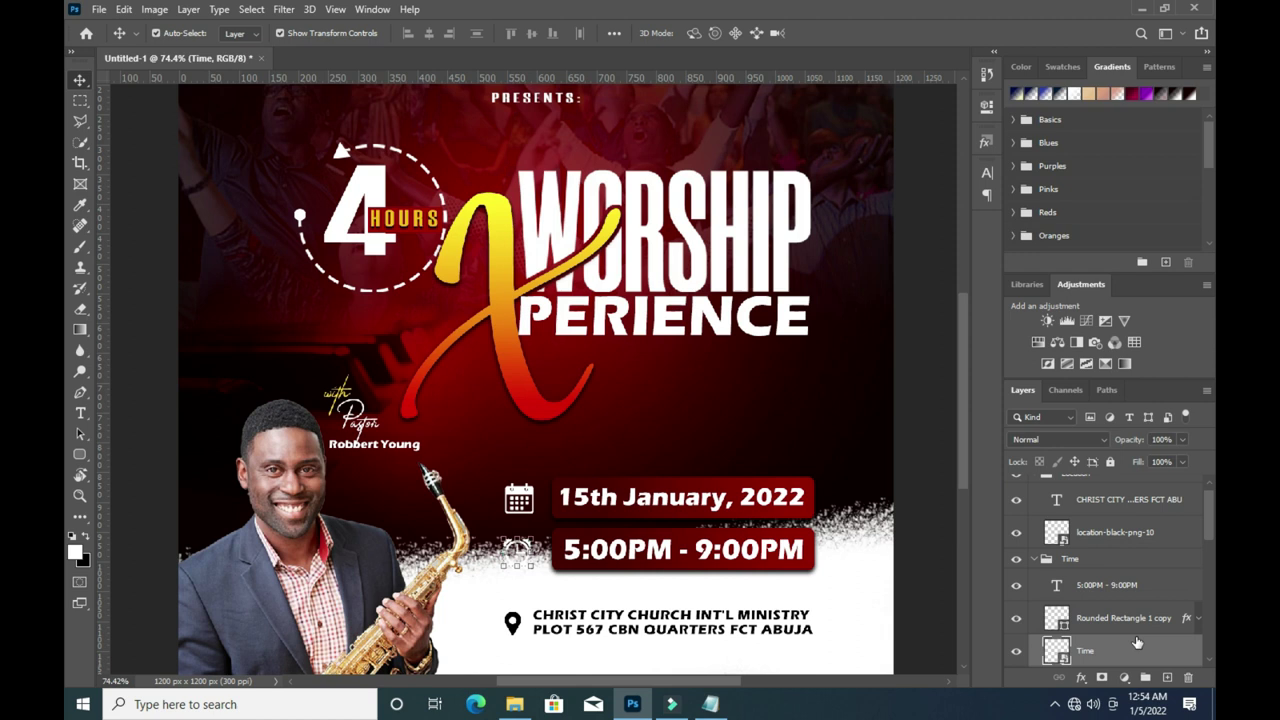
pyautogui.click(1080, 677)
pyautogui.click(1100, 677)
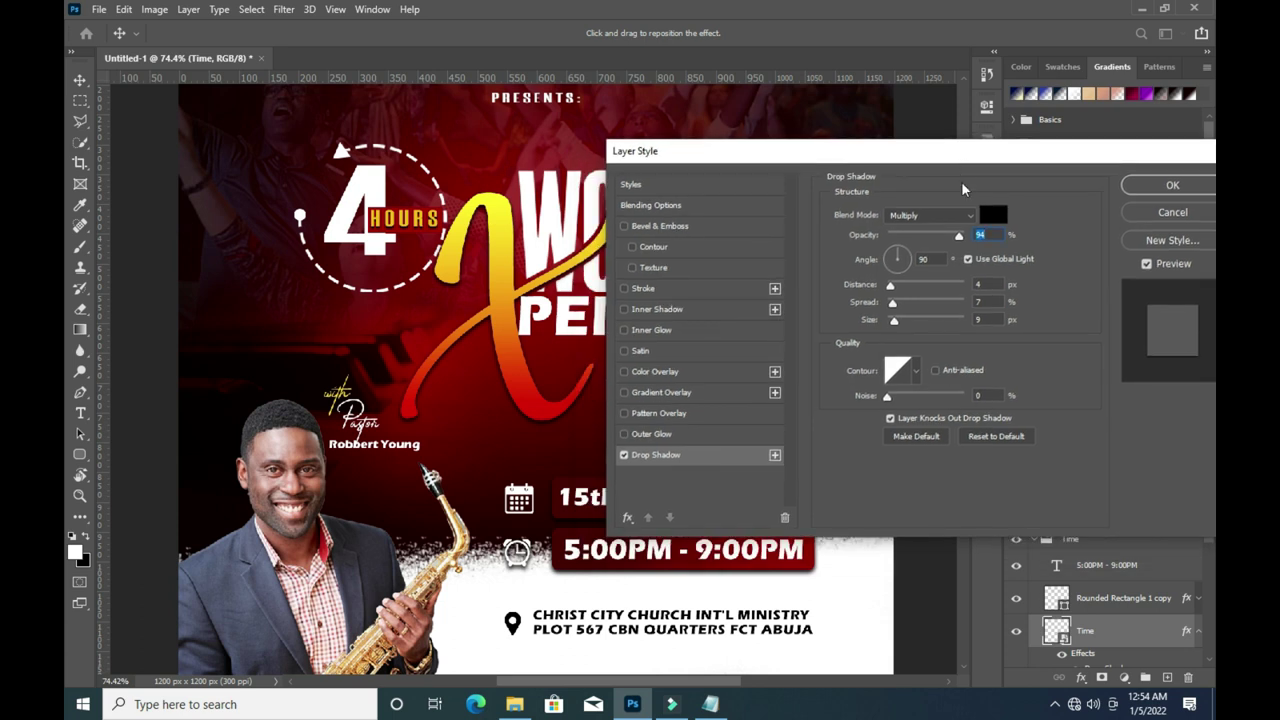
pyautogui.click(1161, 190)
# Collapse the Time and Location groups and expand Group 3 to show its layers.
pyautogui.scroll(-2, 755, 502)
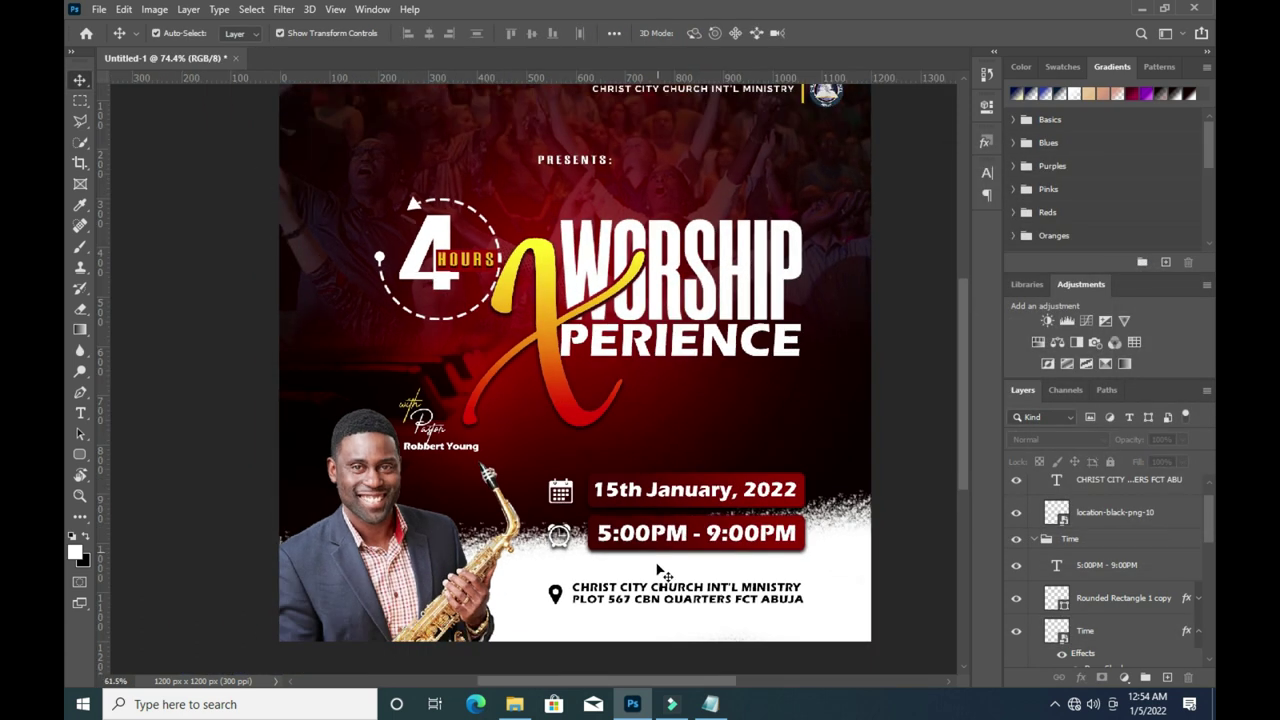
pyautogui.scroll(-2, 636, 456)
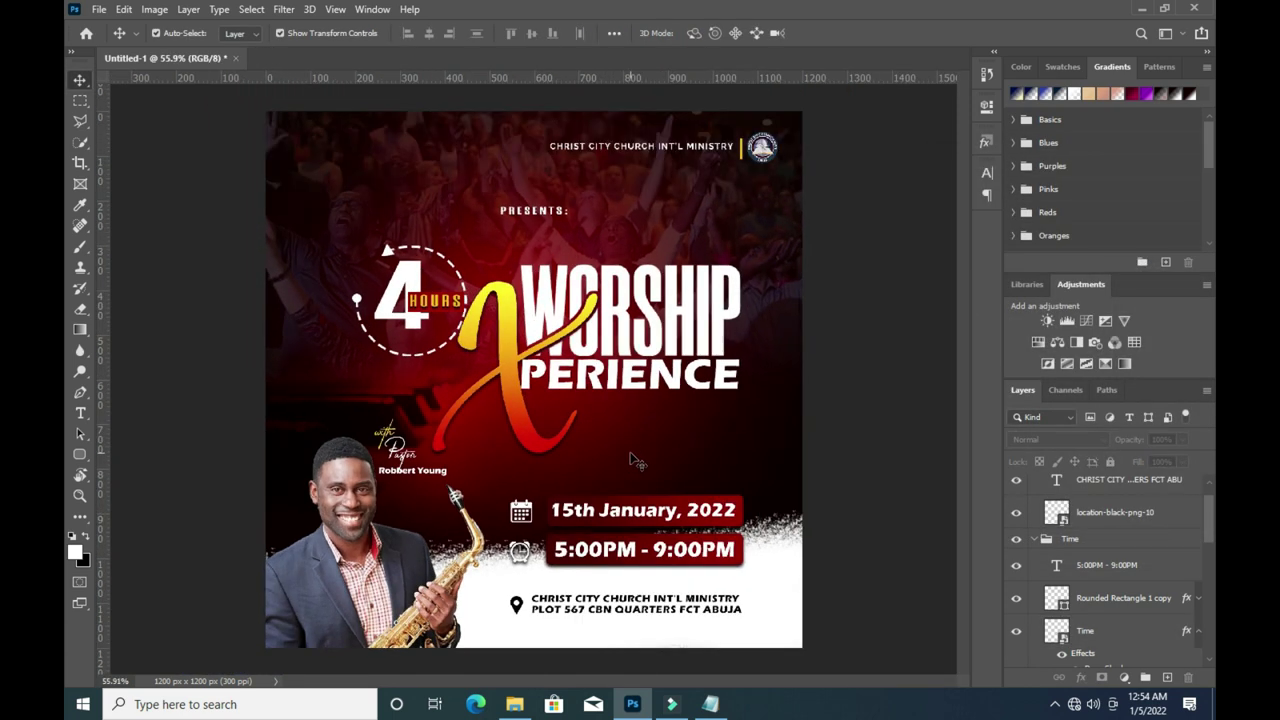
pyautogui.click(1040, 541)
pyautogui.scroll(1, 1040, 530)
pyautogui.click(1033, 486)
pyautogui.scroll(-1, 1076, 577)
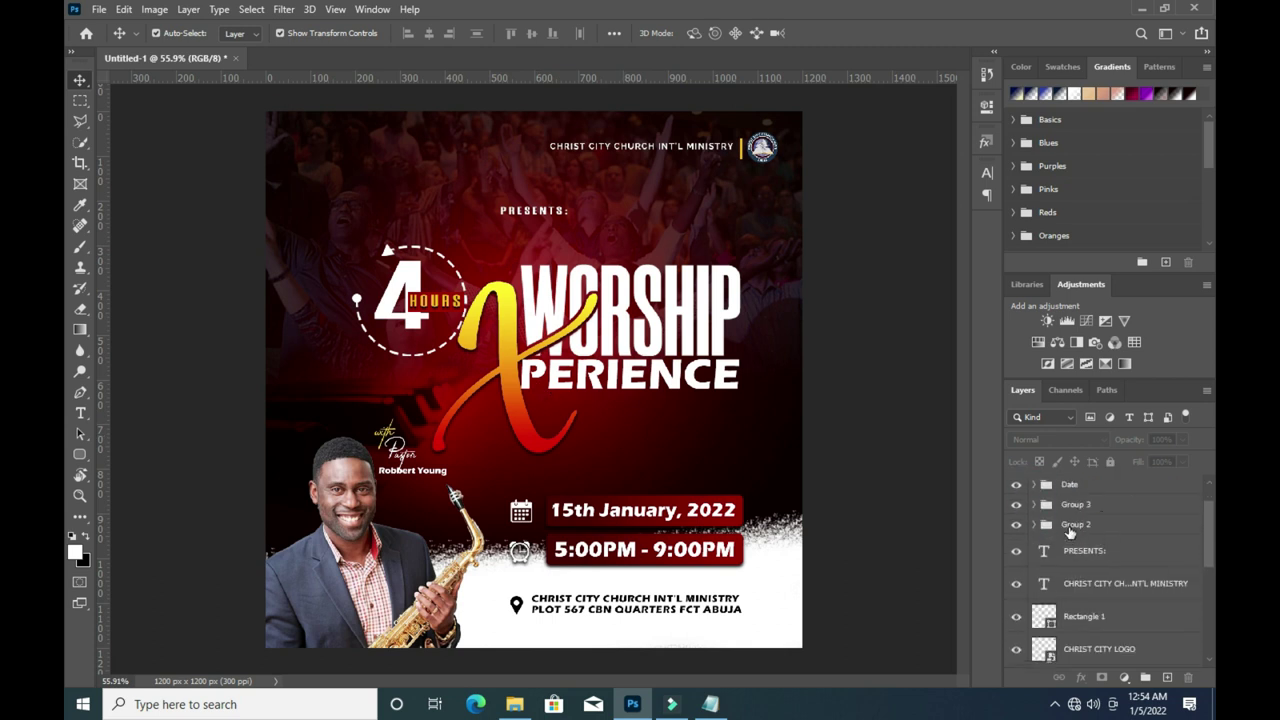
pyautogui.click(1070, 530)
pyautogui.click(1071, 506)
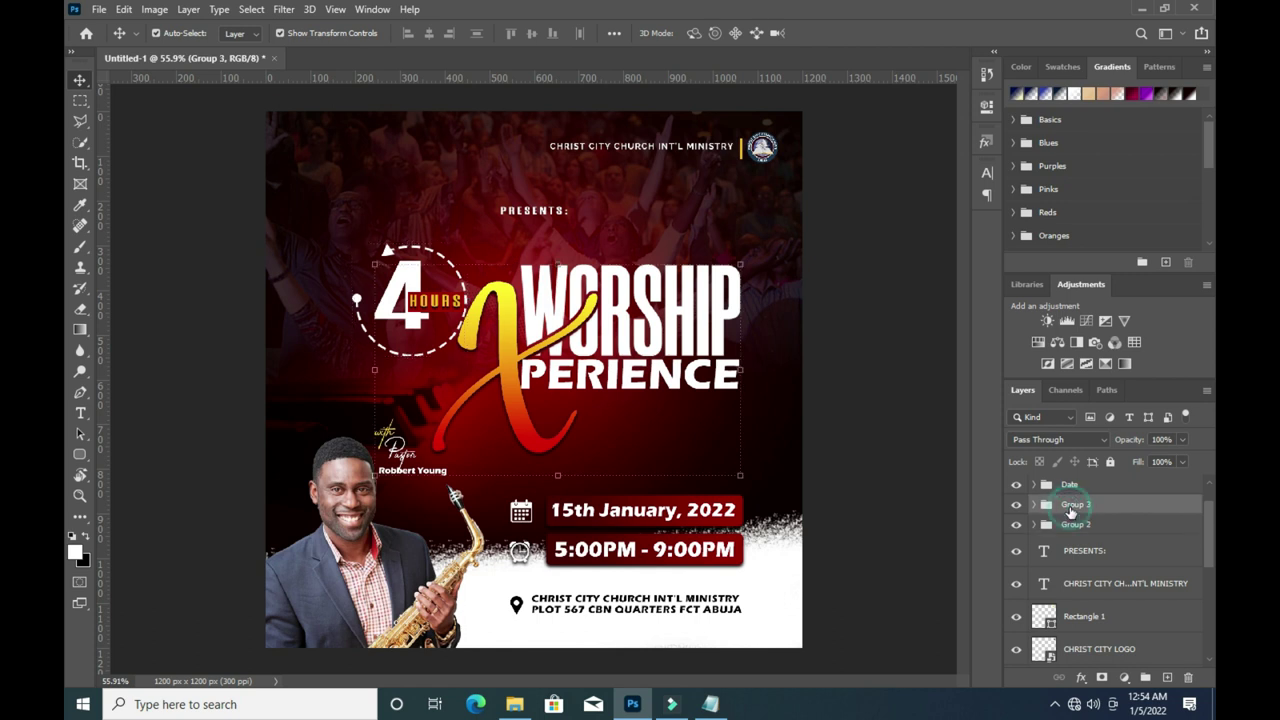
pyautogui.click(1034, 505)
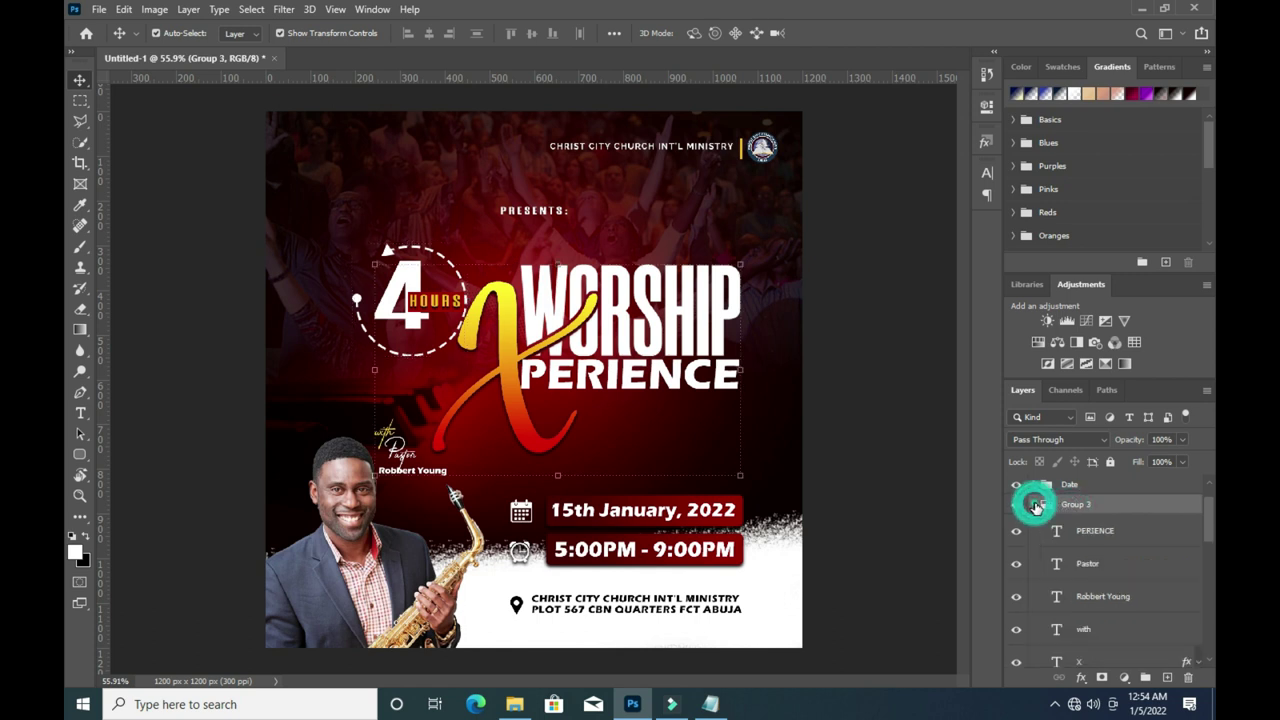
# Drag the Pastor, name and 'with' caption text layers out of Group 3.
pyautogui.click(1097, 613)
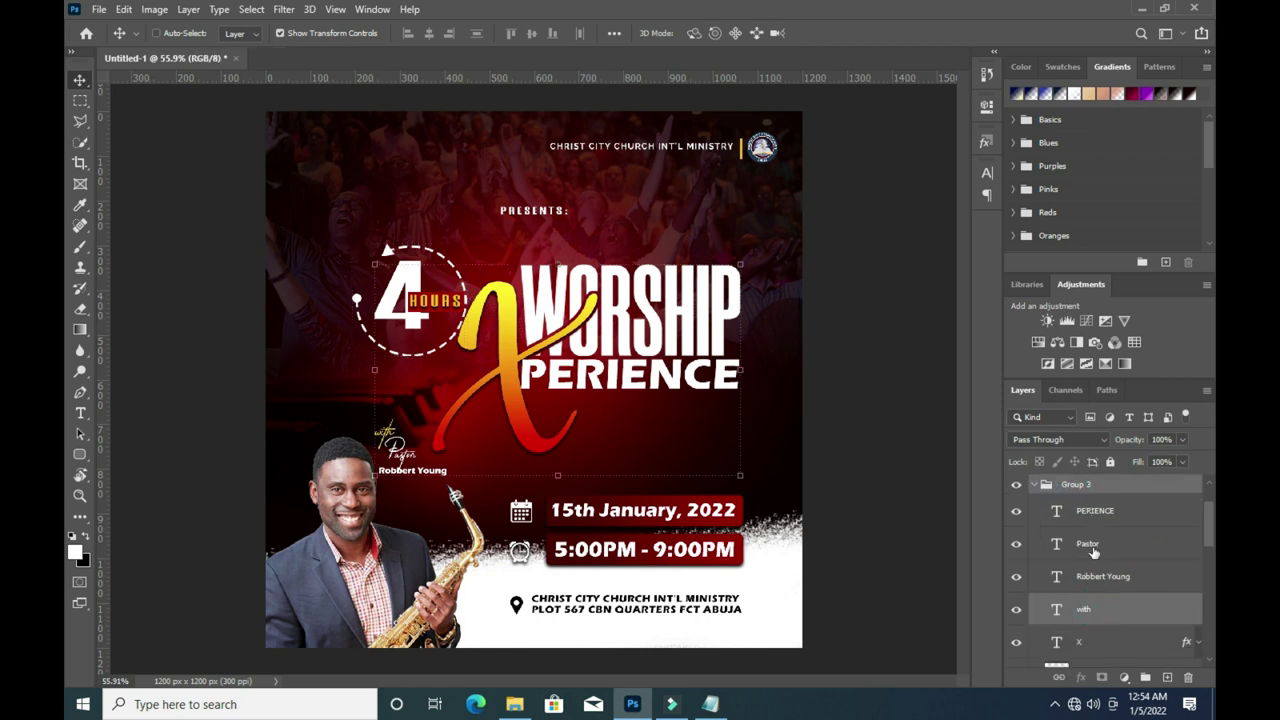
pyautogui.keyDown('ctrl'); pyautogui.click(1094, 548); pyautogui.keyUp('ctrl')
pyautogui.keyDown('ctrl'); pyautogui.click(1097, 576); pyautogui.keyUp('ctrl')
pyautogui.scroll(-2, 1124, 573)
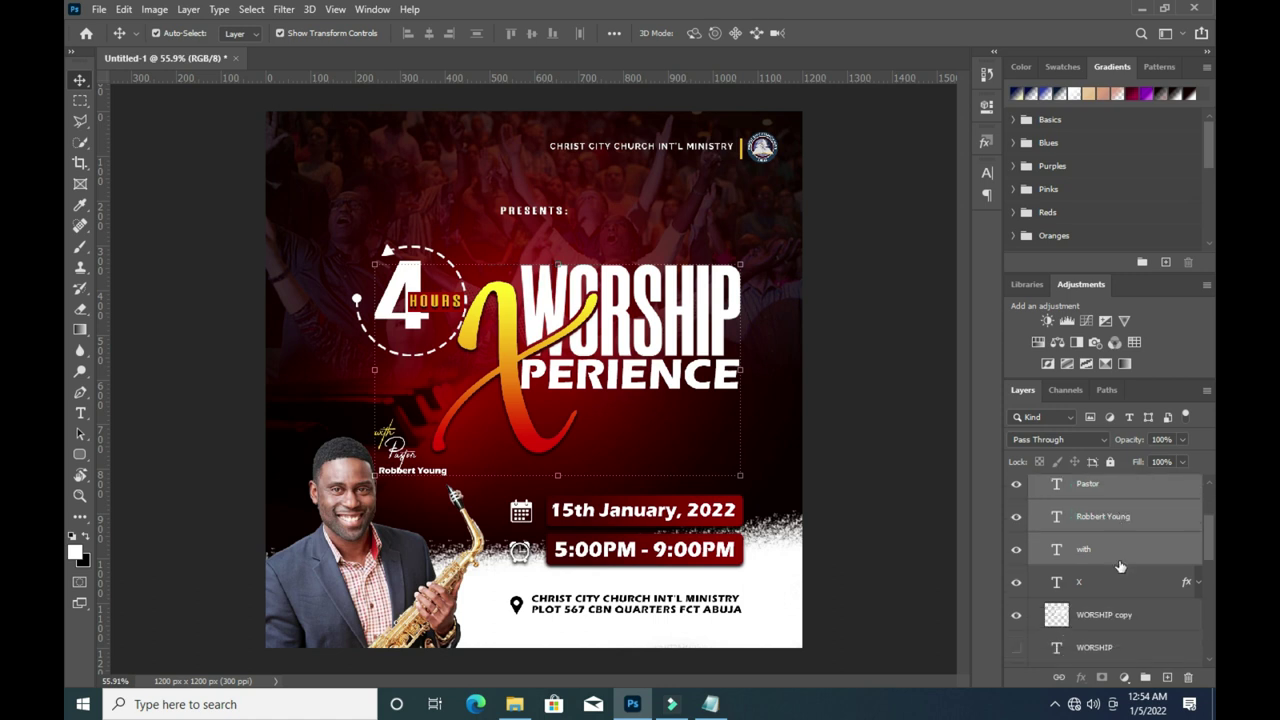
pyautogui.scroll(-2, 1119, 563)
pyautogui.scroll(-2, 1110, 554)
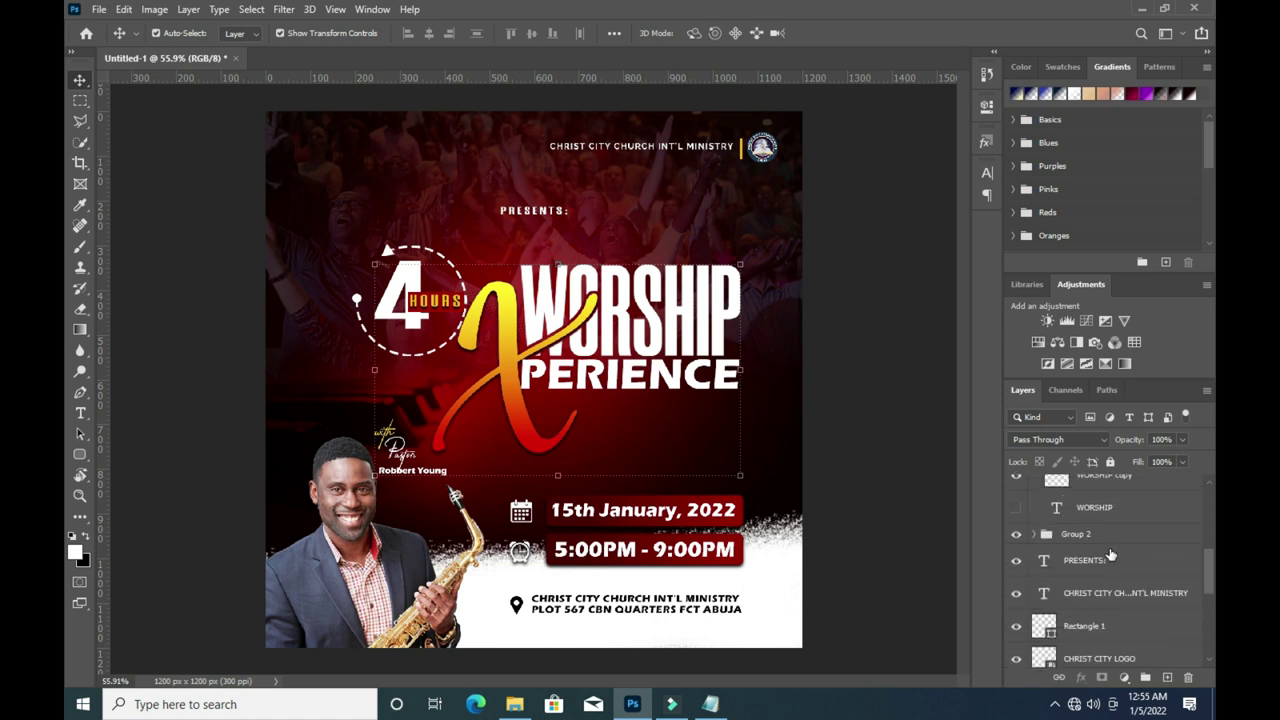
pyautogui.scroll(-2, 1110, 554)
pyautogui.scroll(-1, 1108, 551)
pyautogui.scroll(4, 1108, 551)
pyautogui.scroll(3, 1108, 551)
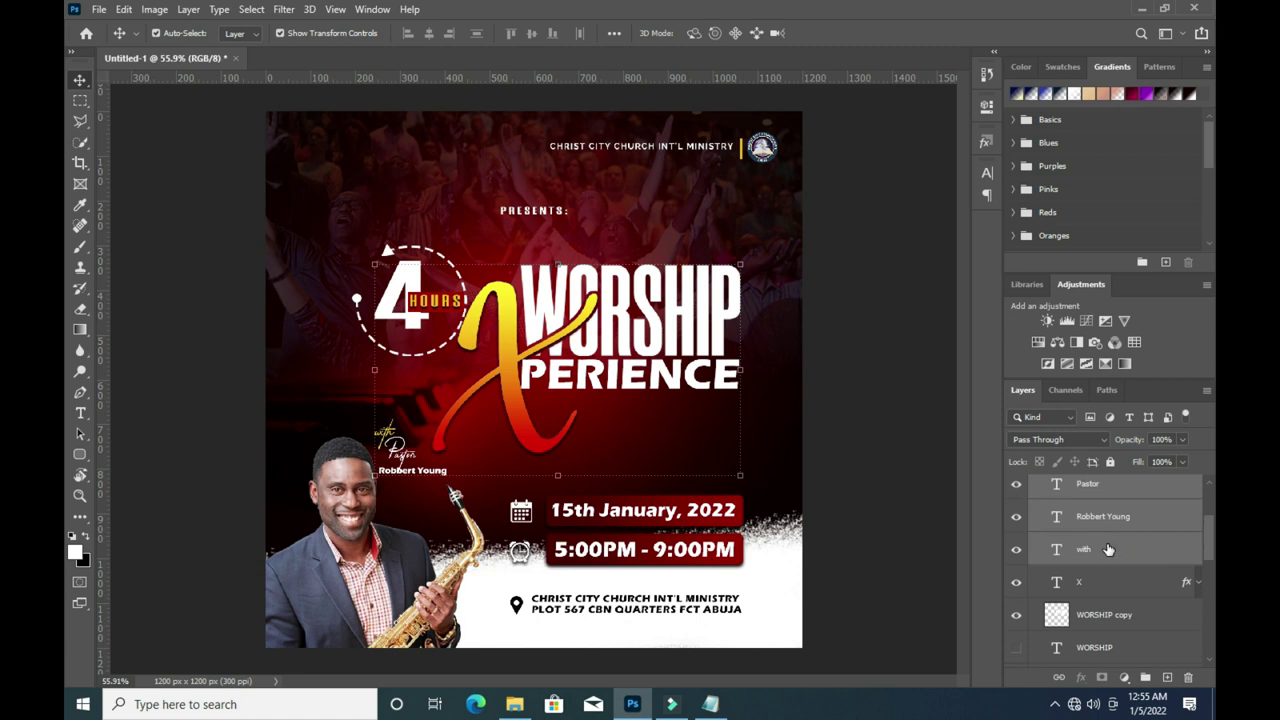
pyautogui.scroll(3, 1108, 551)
pyautogui.moveTo(1098, 564)
pyautogui.mouseDown()
pyautogui.moveTo(1087, 476)
pyautogui.moveTo(1089, 507)
pyautogui.mouseUp()
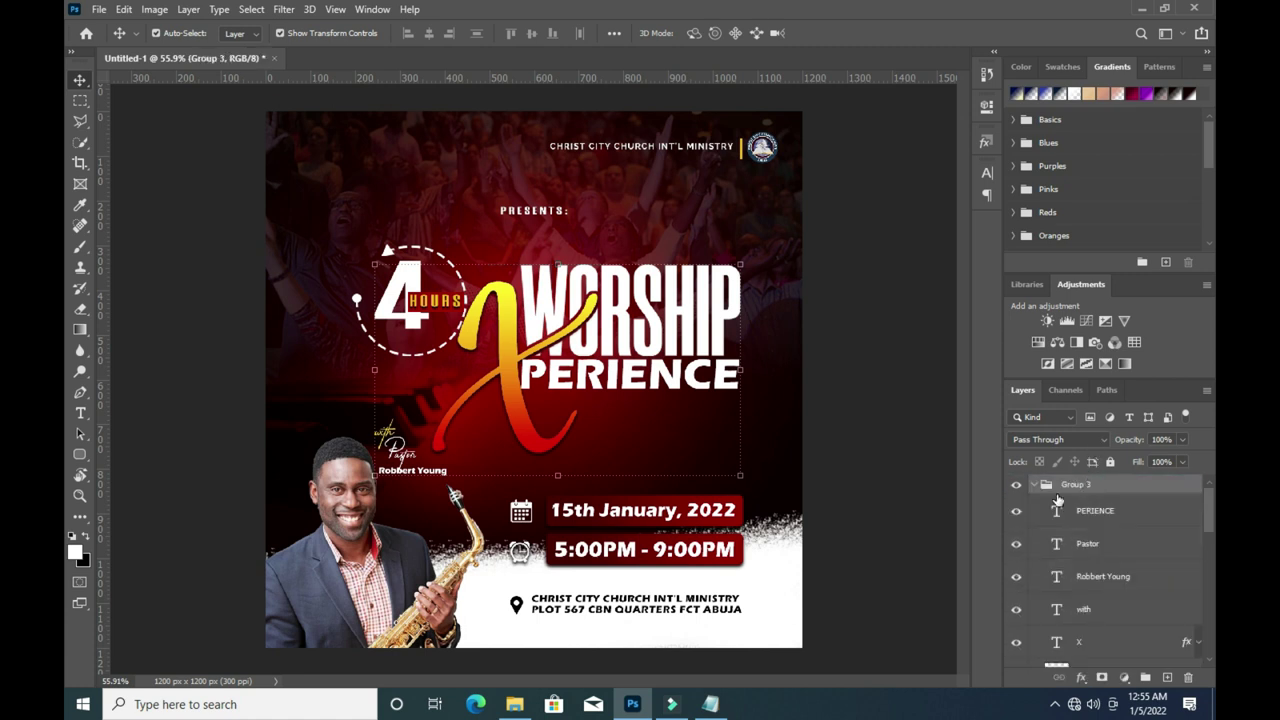
# Move the three pastor caption layers to the top, above Location, Time and Date.
pyautogui.scroll(-1, 1101, 572)
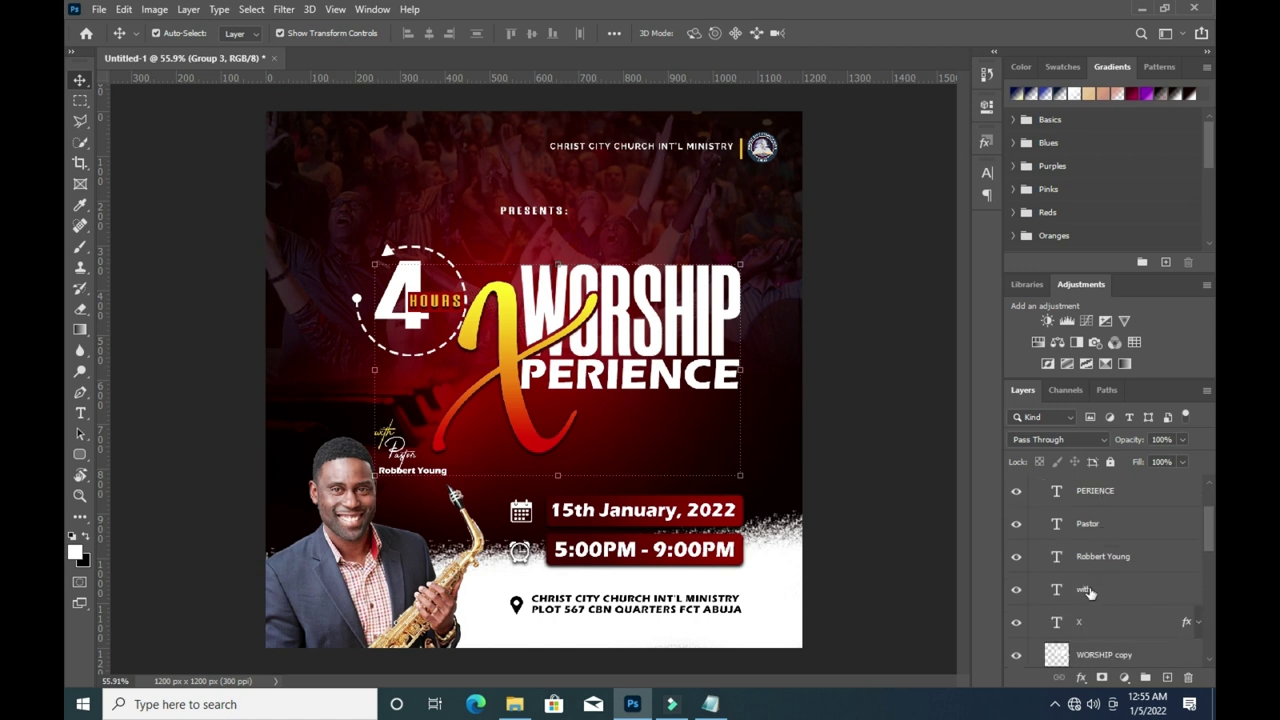
pyautogui.click(1089, 590)
pyautogui.click(1093, 526)
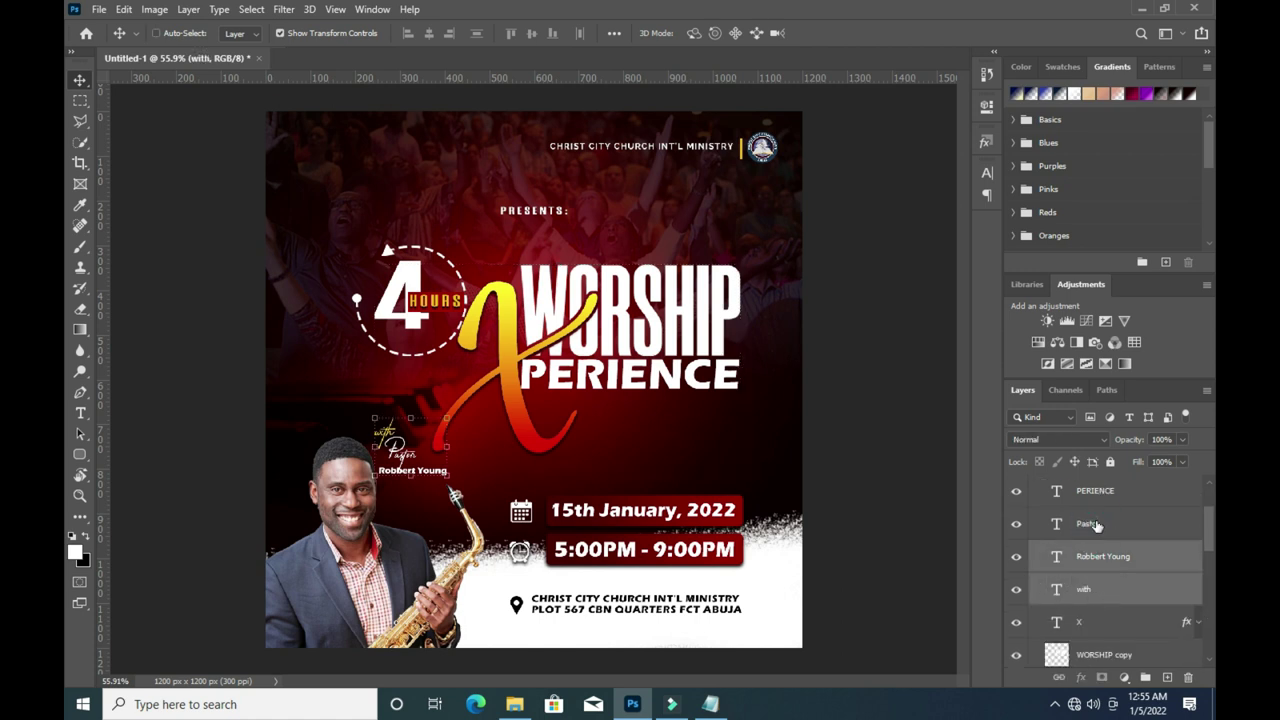
pyautogui.keyDown('shift'); pyautogui.click(1094, 590); pyautogui.keyUp('shift')
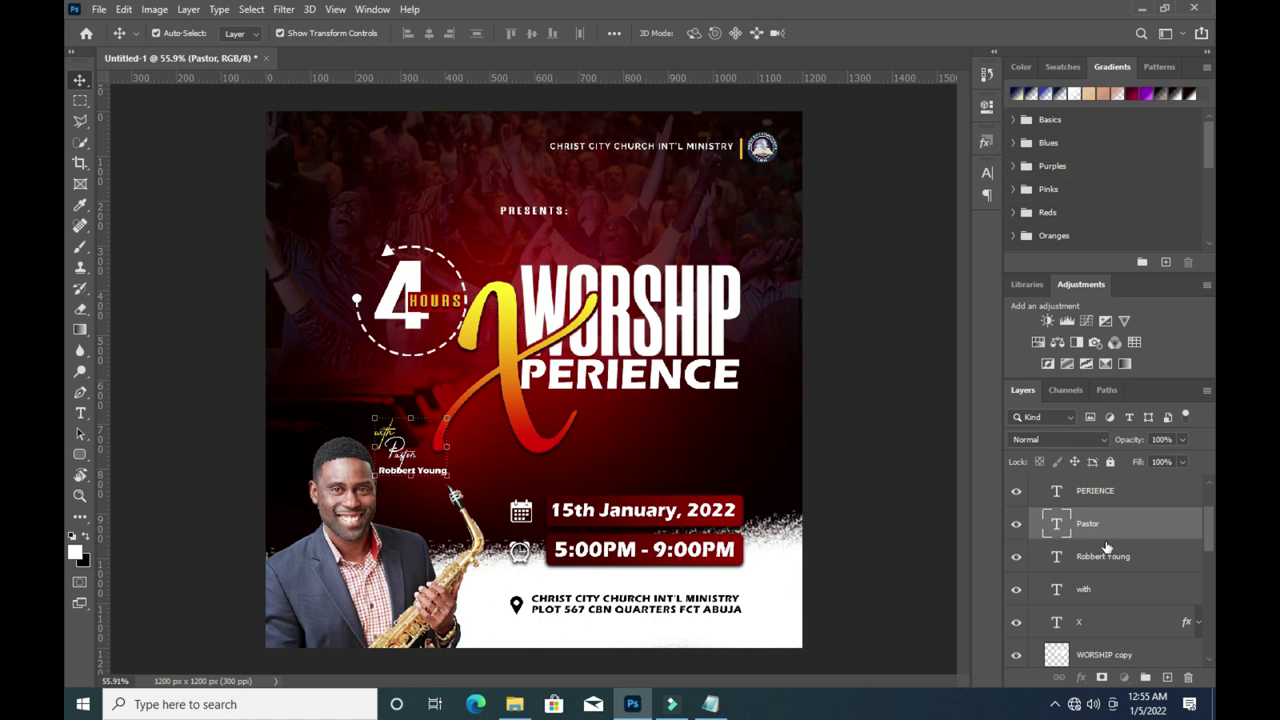
pyautogui.moveTo(1094, 590)
pyautogui.mouseDown()
pyautogui.moveTo(1120, 437)
pyautogui.moveTo(1099, 474)
pyautogui.mouseUp()
# Move the pastor photo layer out of Group 1, up beside the pastor caption layers.
pyautogui.click(1122, 623)
pyautogui.scroll(-2, 1115, 615)
pyautogui.scroll(-2, 1105, 608)
pyautogui.scroll(-1, 1099, 606)
pyautogui.scroll(-1, 1095, 600)
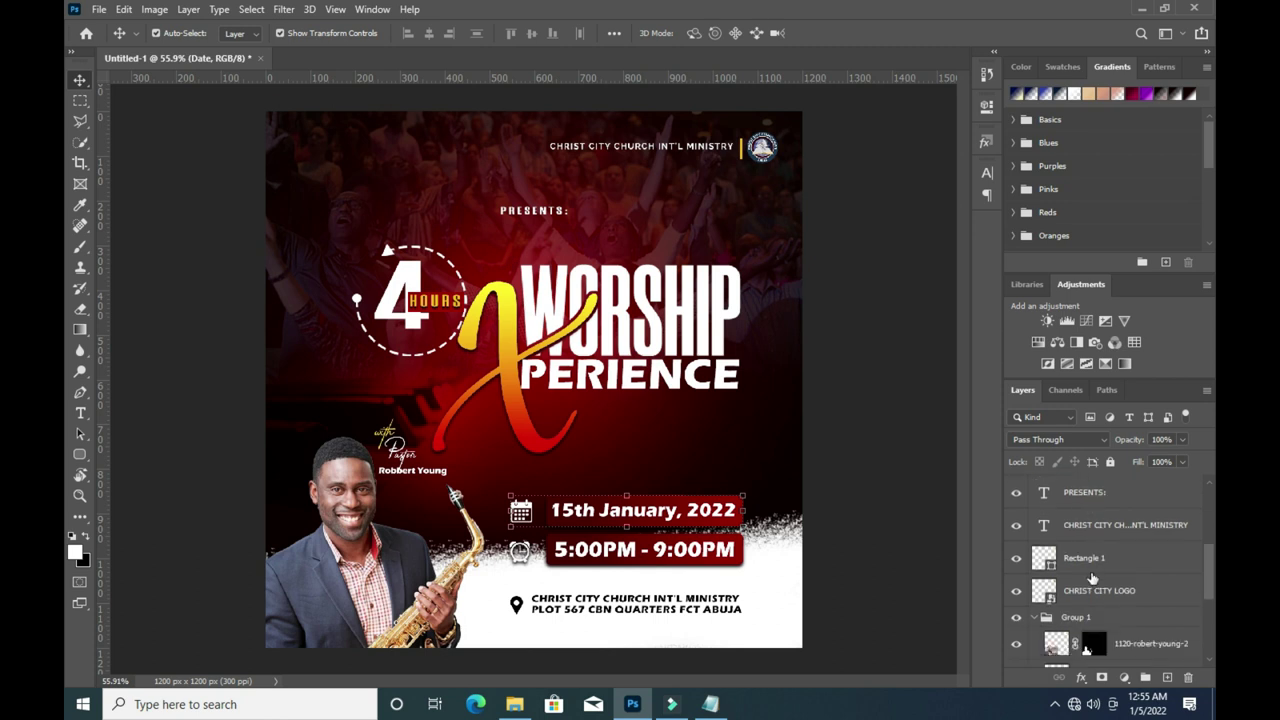
pyautogui.scroll(-1, 1090, 600)
pyautogui.click(1113, 608)
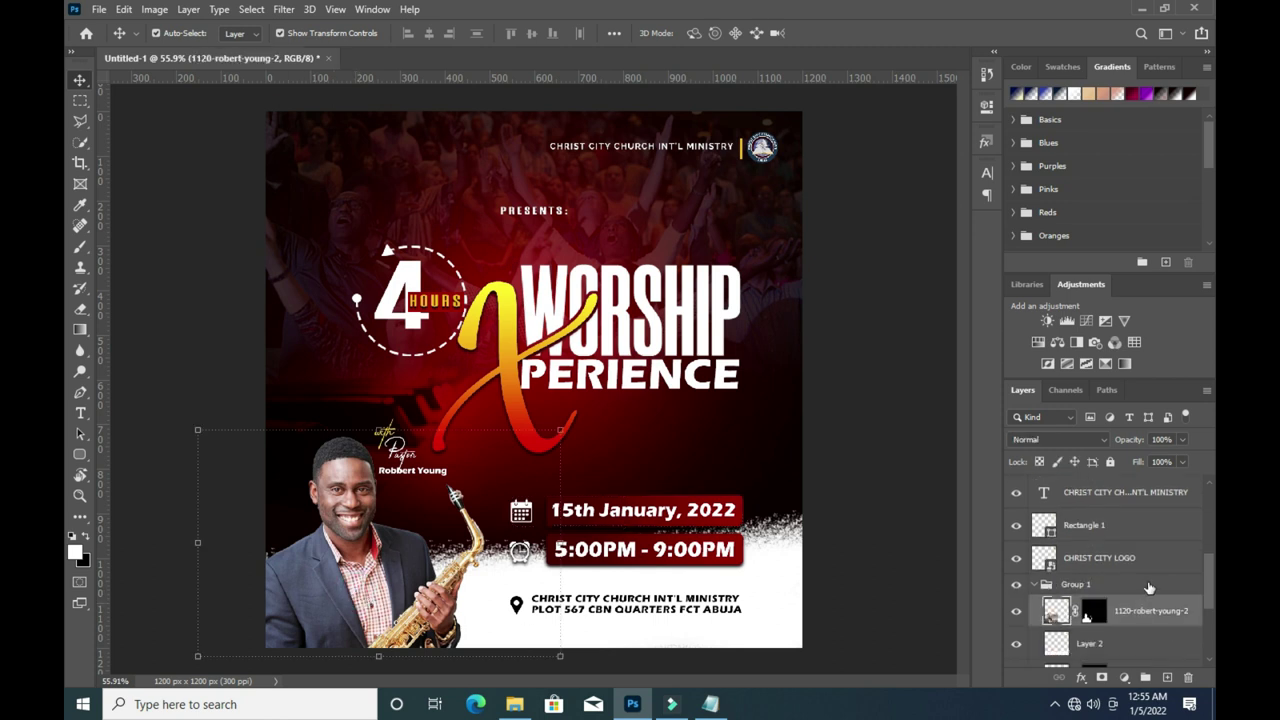
pyautogui.moveTo(1141, 616); pyautogui.dragTo(1122, 576)
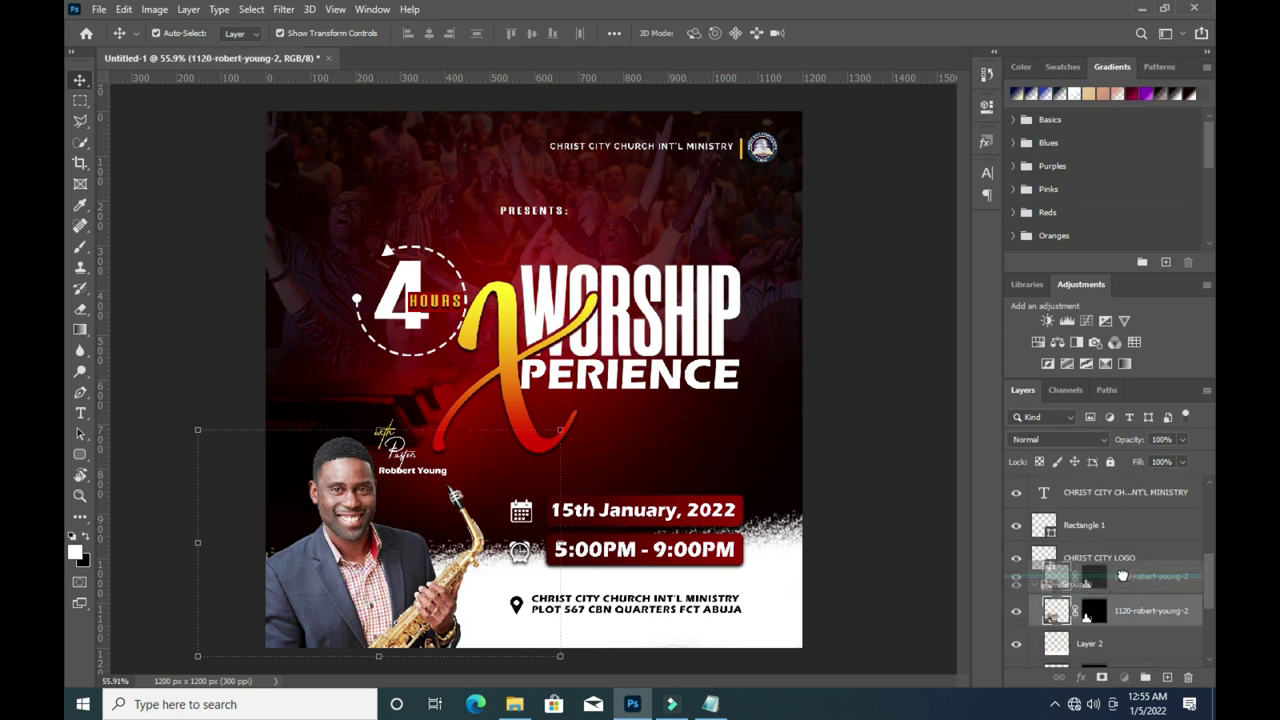
pyautogui.scroll(2, 1110, 600)
pyautogui.scroll(-2, 1110, 600)
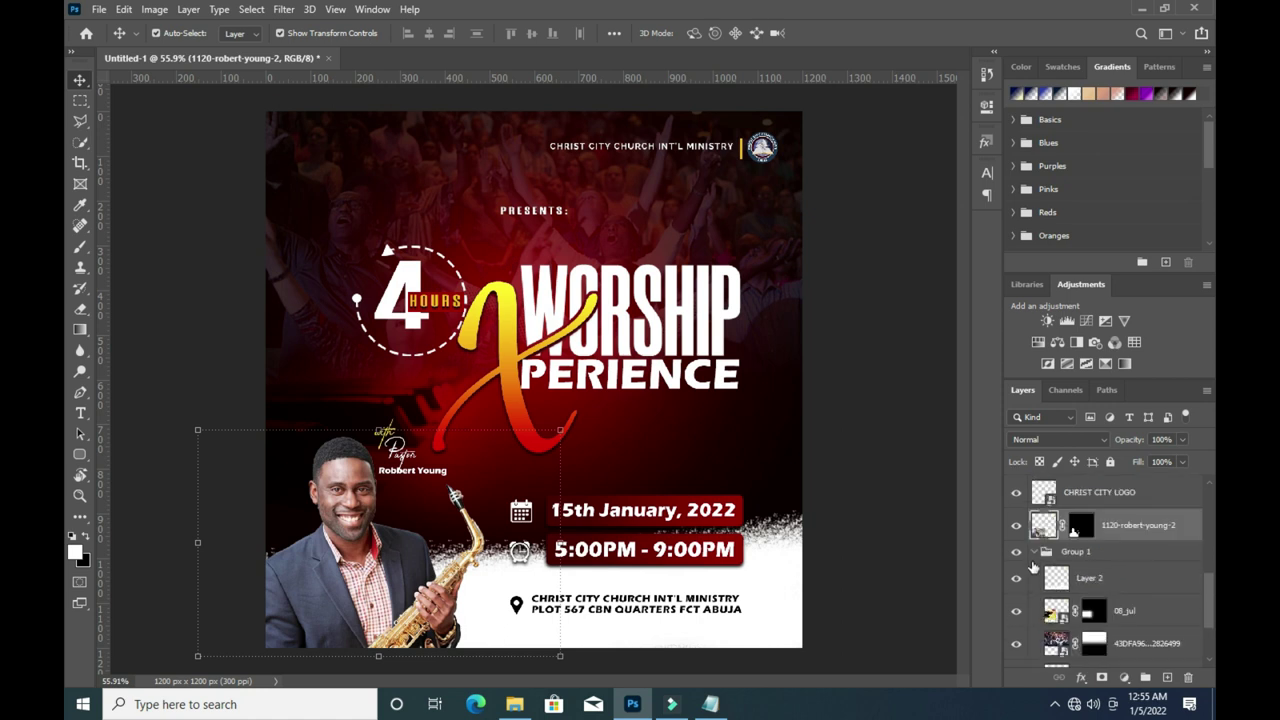
pyautogui.click(1034, 558)
pyautogui.moveTo(1128, 598)
pyautogui.mouseDown()
pyautogui.moveTo(1110, 555)
pyautogui.moveTo(1096, 557)
pyautogui.mouseUp()
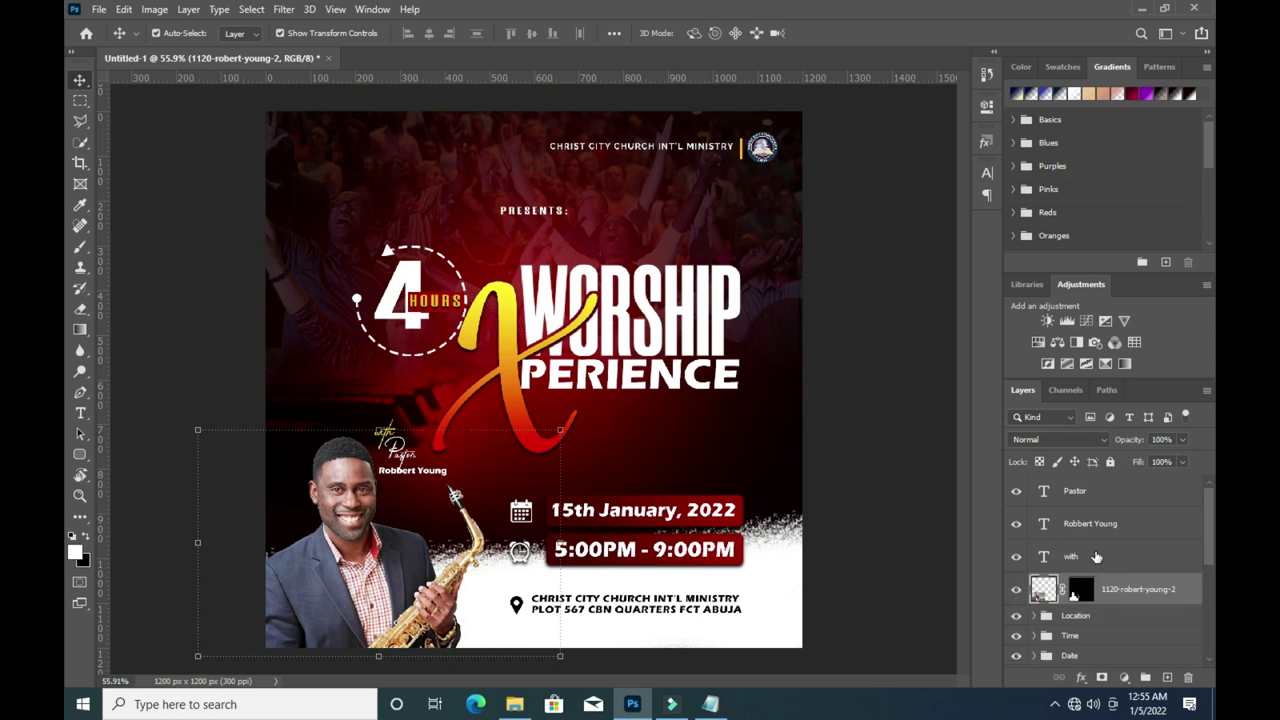
# Group the pastor photo and caption layers into a group named Pastor.
pyautogui.keyDown('shift'); pyautogui.click(1085, 498); pyautogui.keyUp('shift')
pyautogui.hotkey('ctrl', 'g')
pyautogui.doubleClick(1076, 484)
pyautogui.write('Pastor')
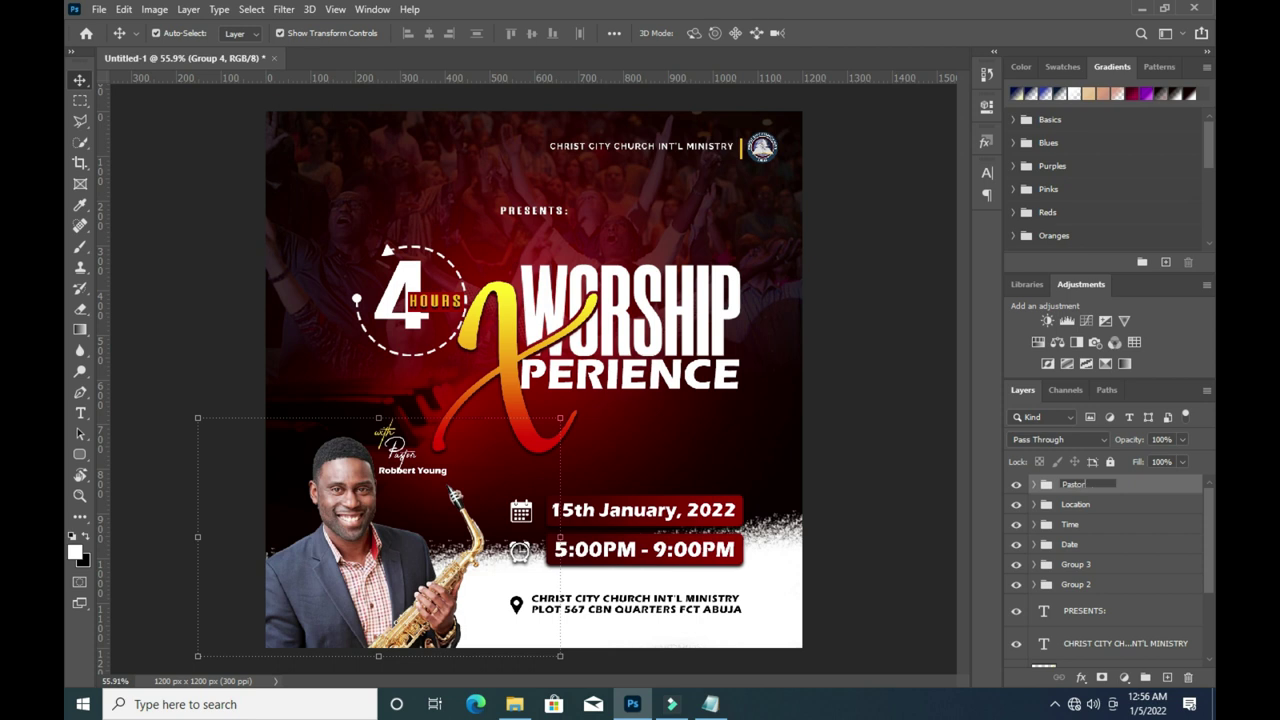
pyautogui.press('Return')
# Group the church header layers, PRESENTS: through CHRIST CITY LOGO, into a group named church.
pyautogui.scroll(-2, 1092, 586)
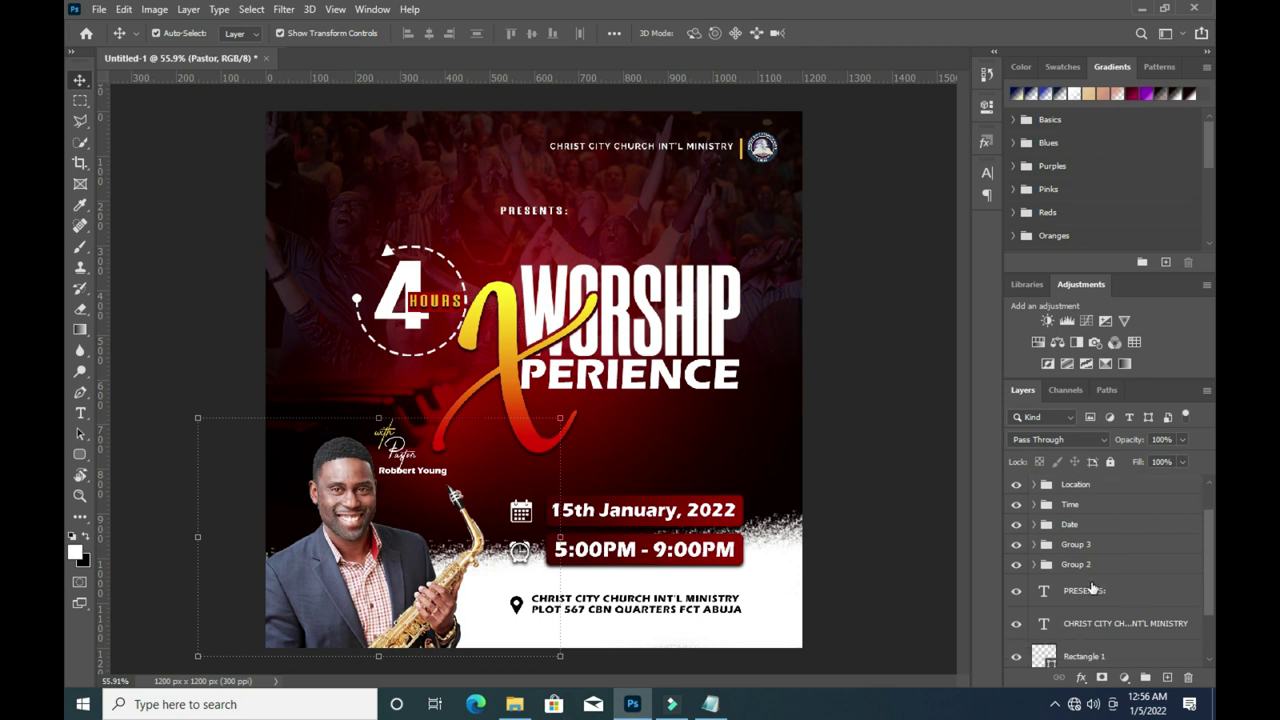
pyautogui.click(1085, 540)
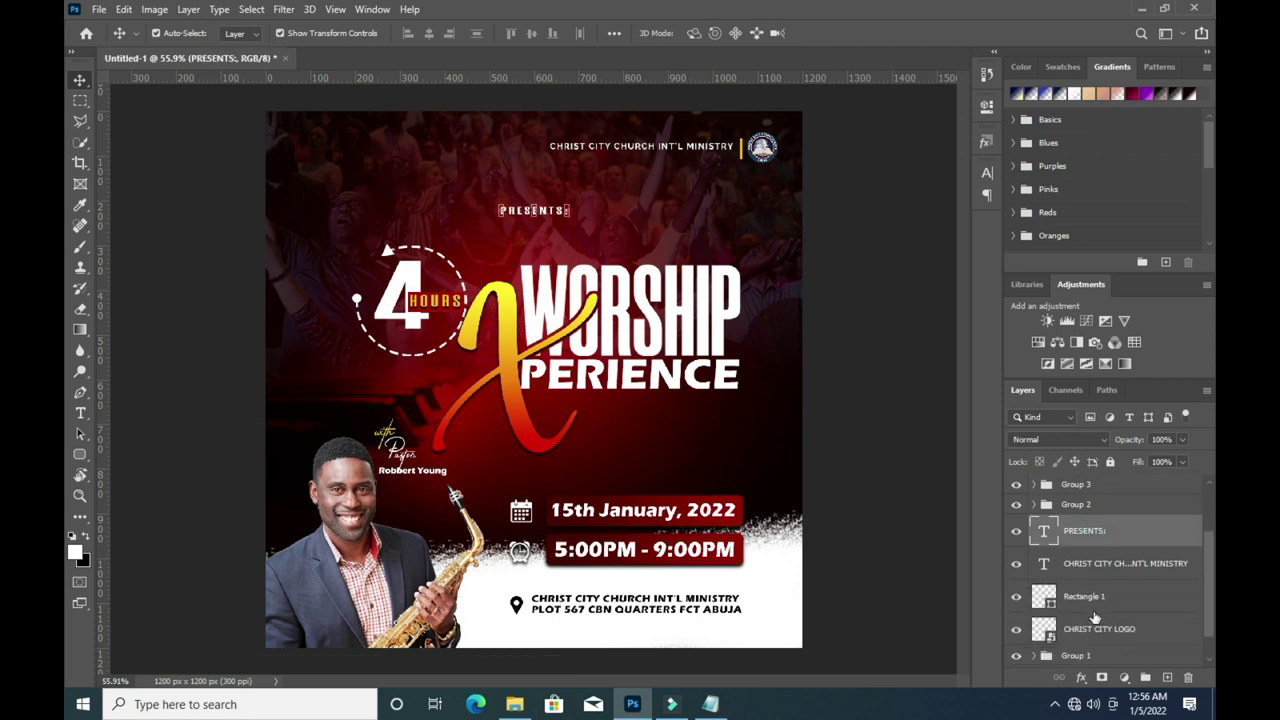
pyautogui.scroll(-1, 1095, 618)
pyautogui.keyDown('shift'); pyautogui.click(1100, 611); pyautogui.keyUp('shift')
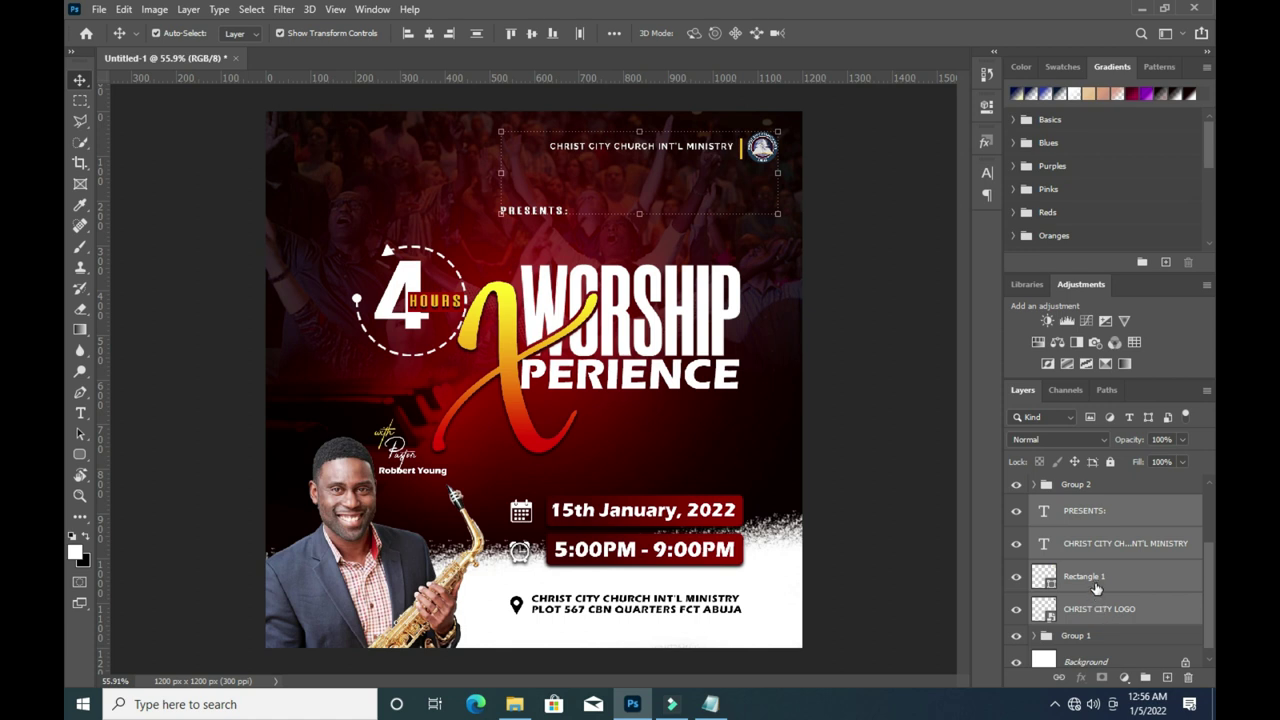
pyautogui.hotkey('ctrl', 'g')
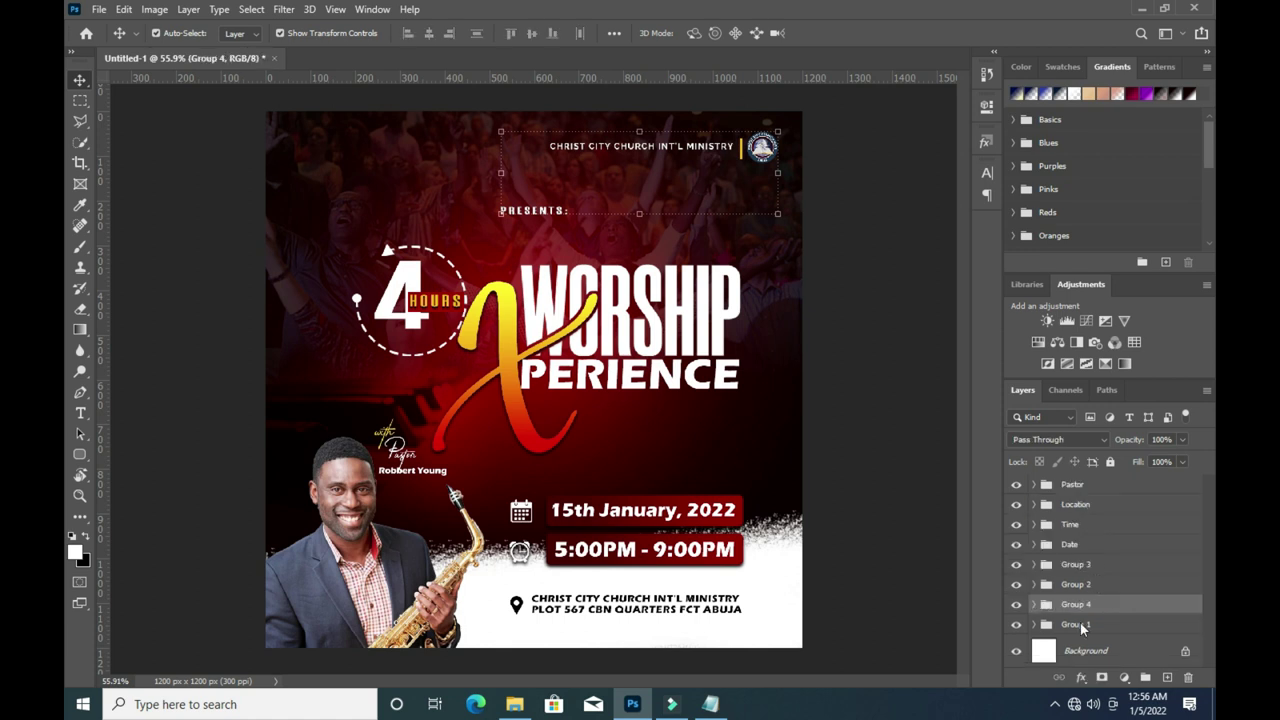
pyautogui.doubleClick(1077, 607)
pyautogui.write('church')
pyautogui.press('Return')
pyautogui.click(860, 426)
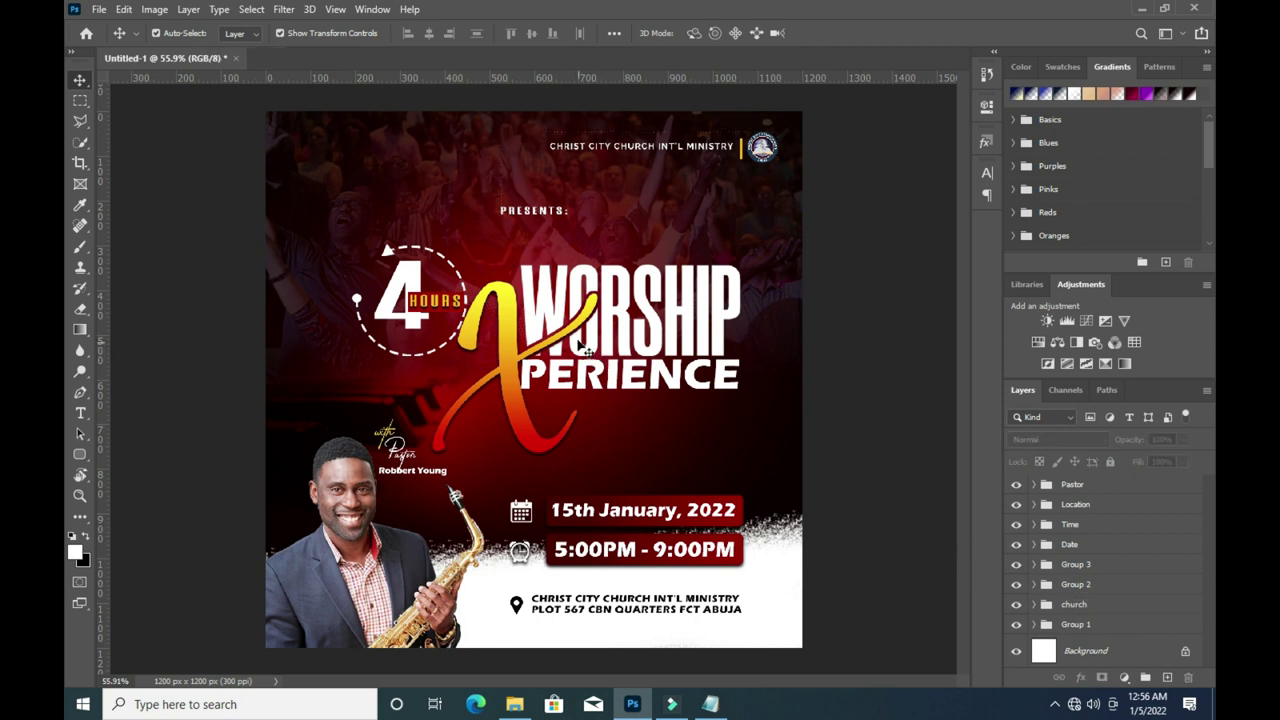
# Rename Group 2 to '4 hours', correcting the initial '4 hou' typo.
pyautogui.hotkey('ctrl', '-')
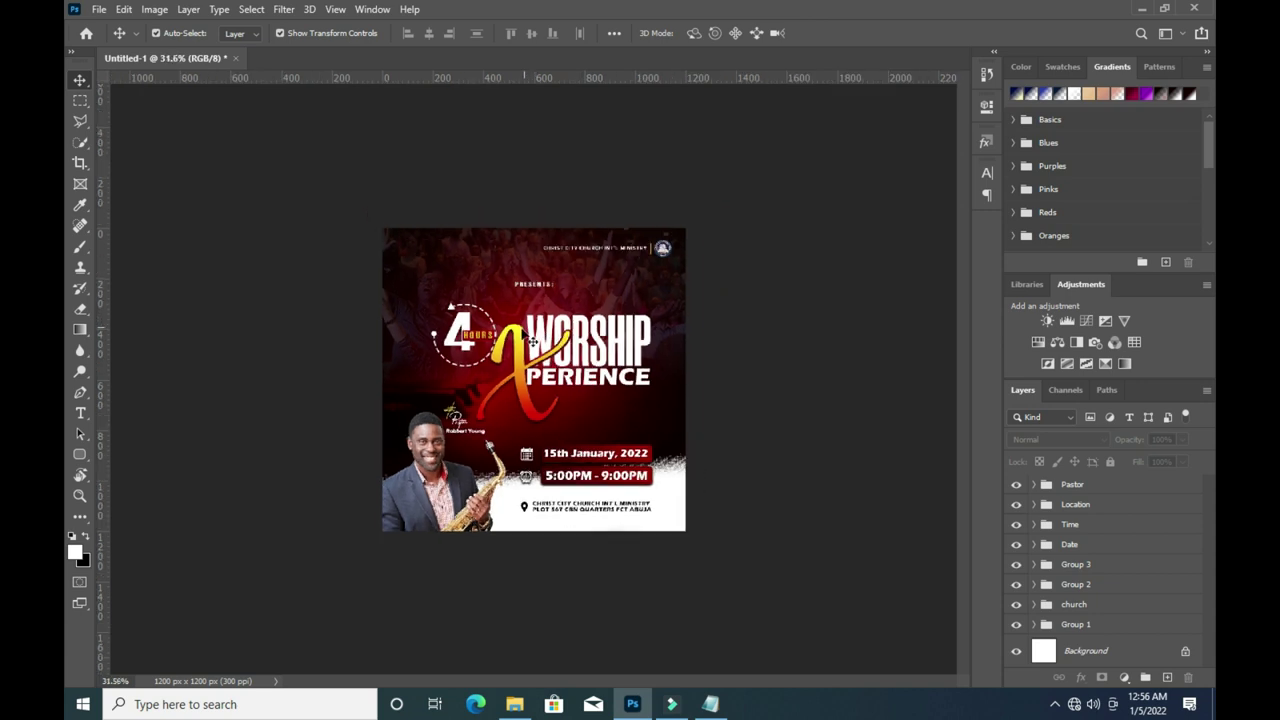
pyautogui.scroll(1, 528, 340)
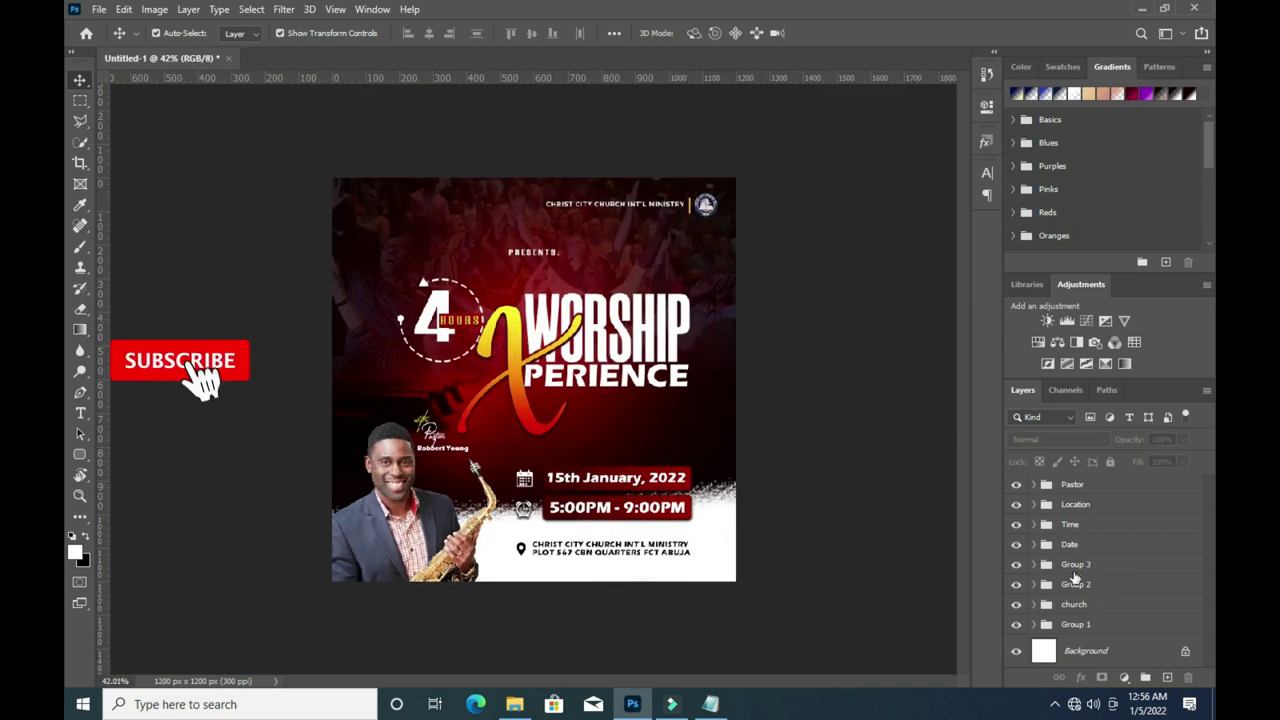
pyautogui.click(1074, 566)
pyautogui.click(1076, 585)
pyautogui.doubleClick(1076, 584)
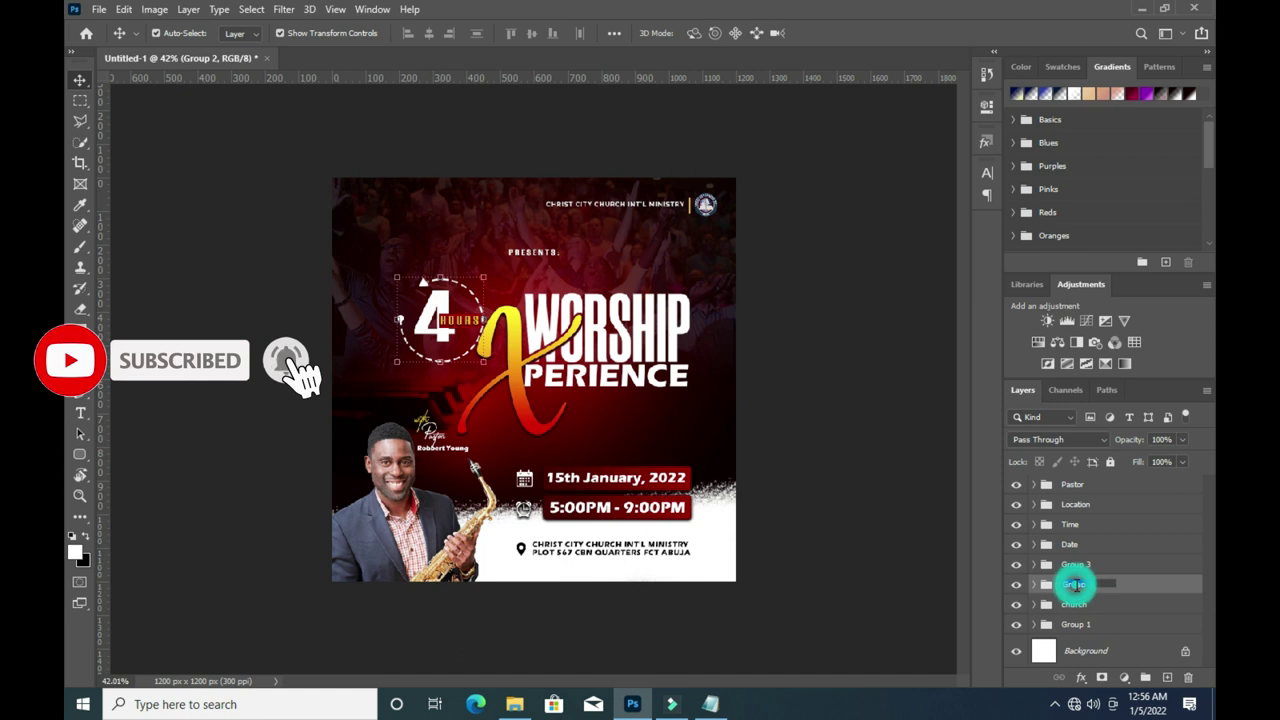
pyautogui.write('4 hours')
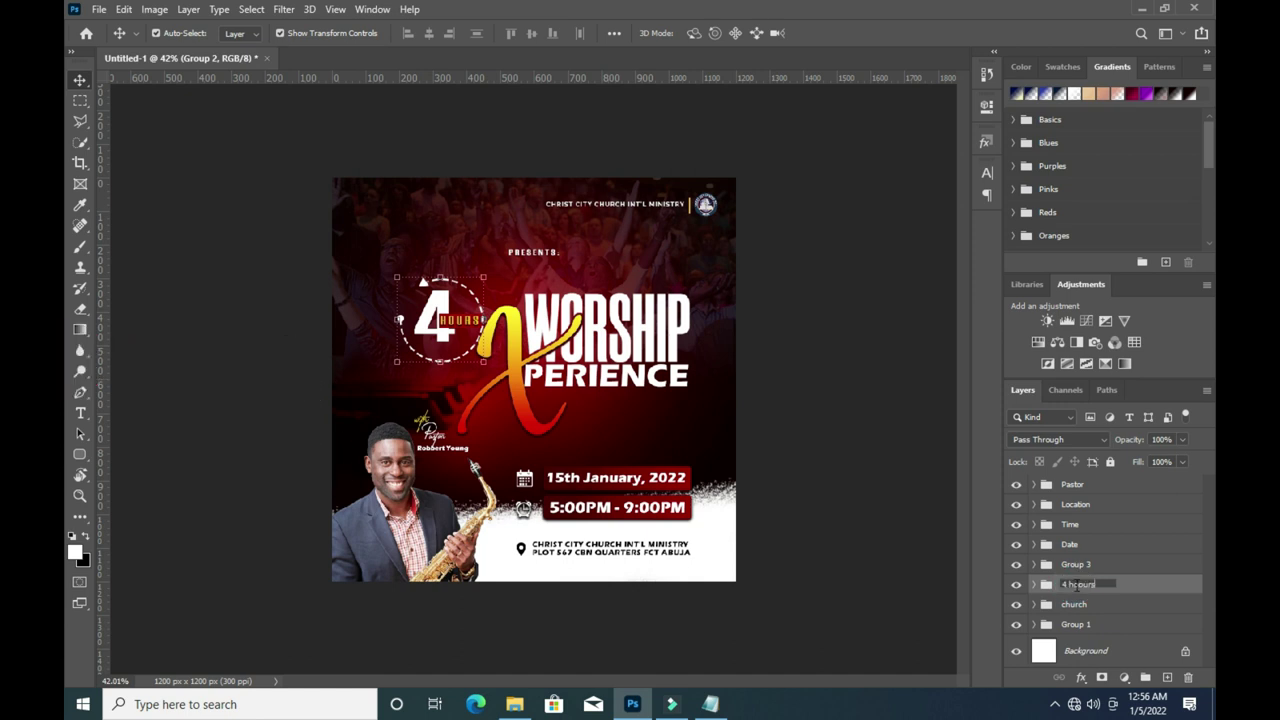
pyautogui.press('Return')
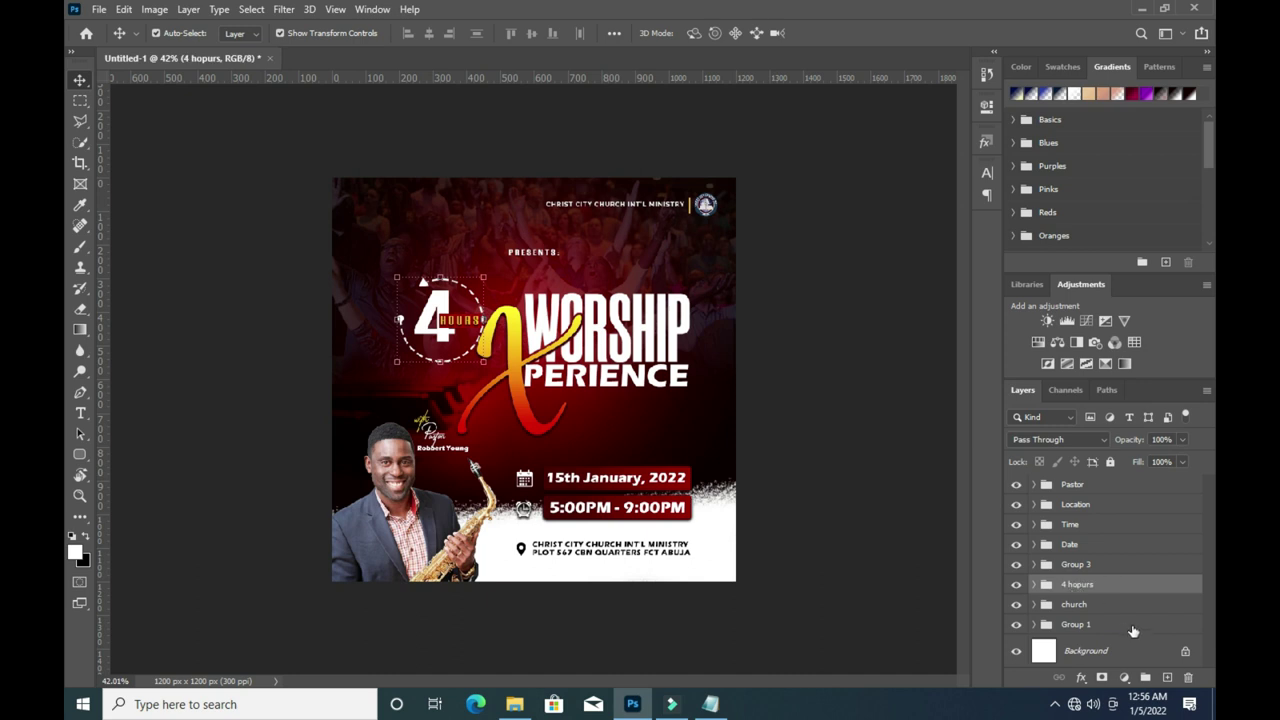
pyautogui.doubleClick(1078, 585)
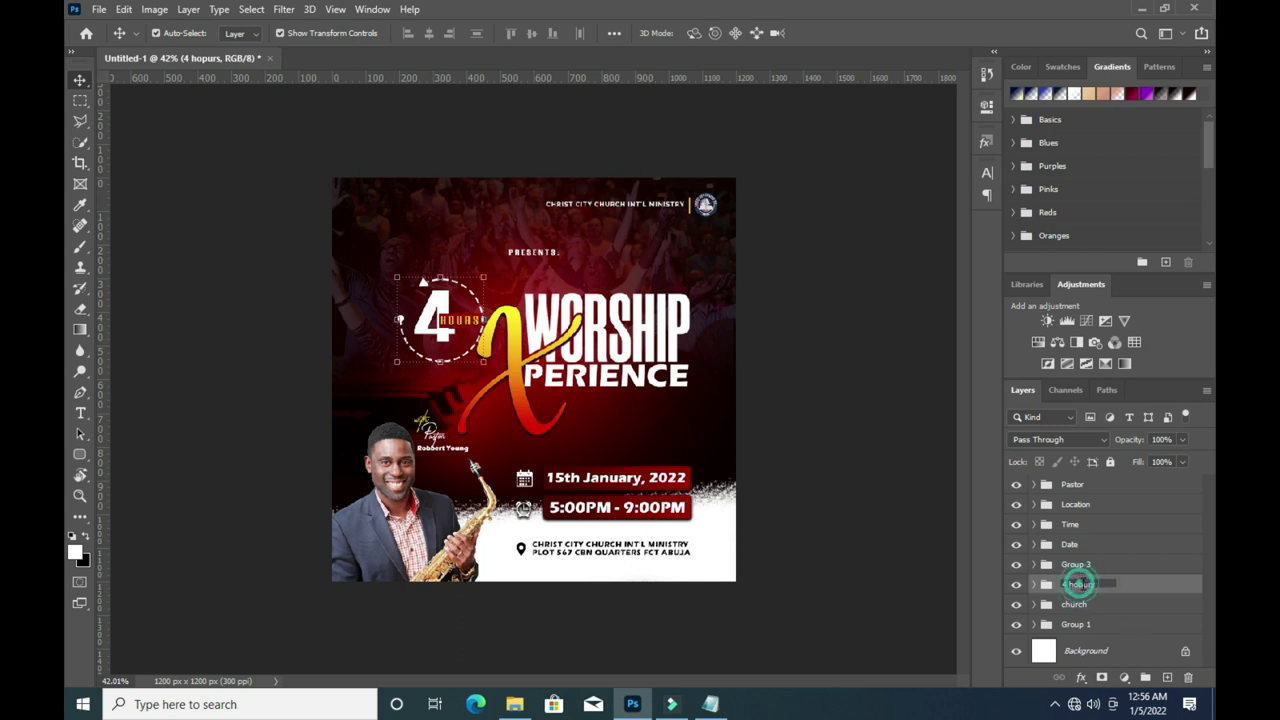
pyautogui.write('4 hours')
pyautogui.press('Return')
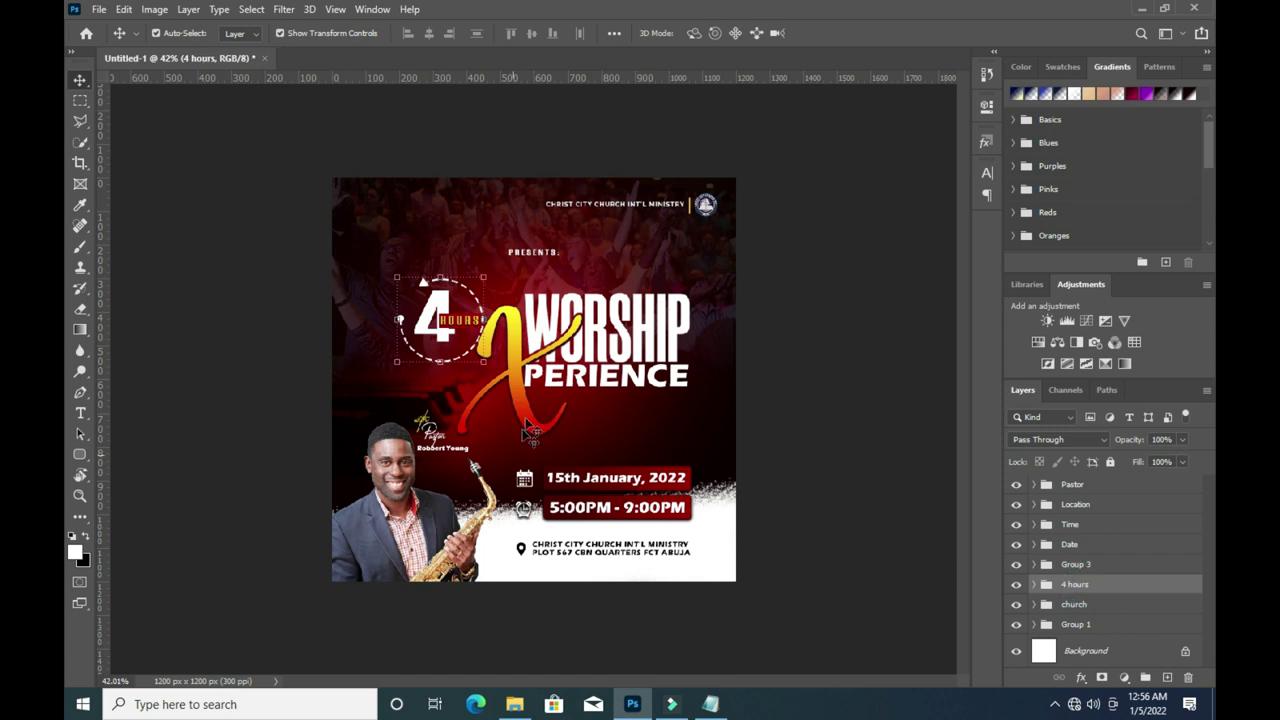
# Rename Group 3 to Text.
pyautogui.click(1072, 606)
pyautogui.click(1076, 564)
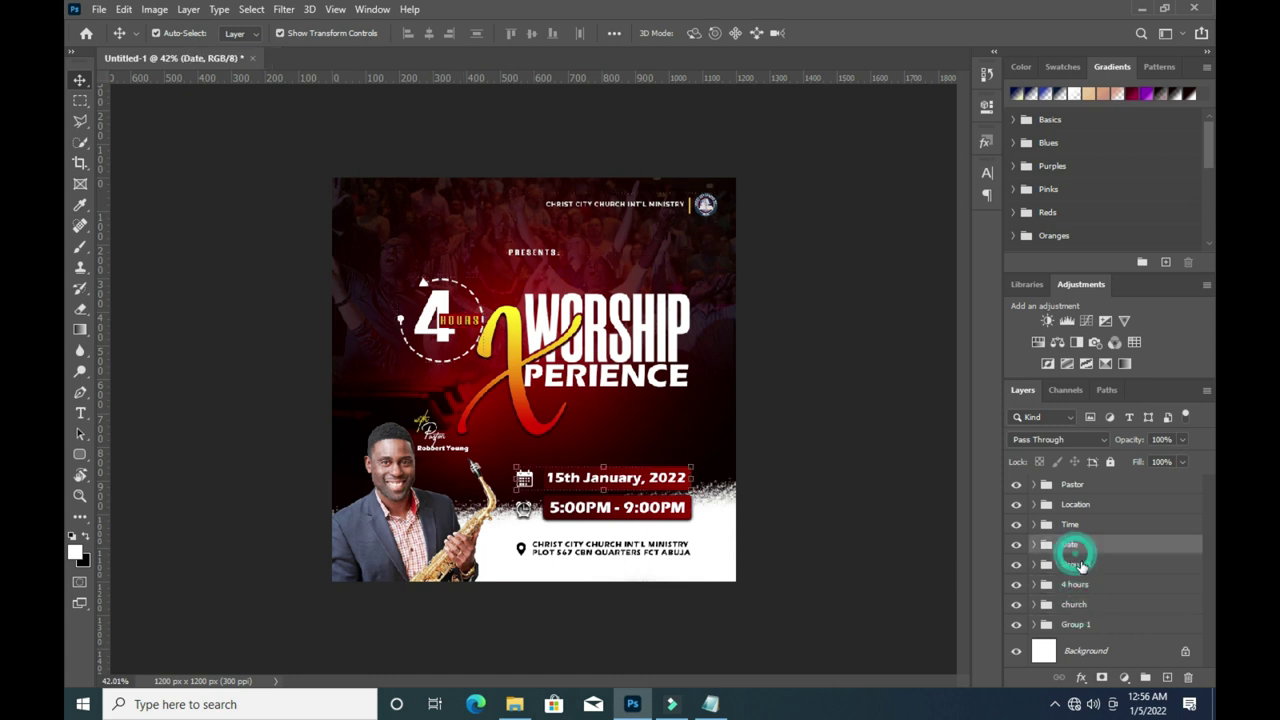
pyautogui.doubleClick(1077, 564)
pyautogui.write('Text')
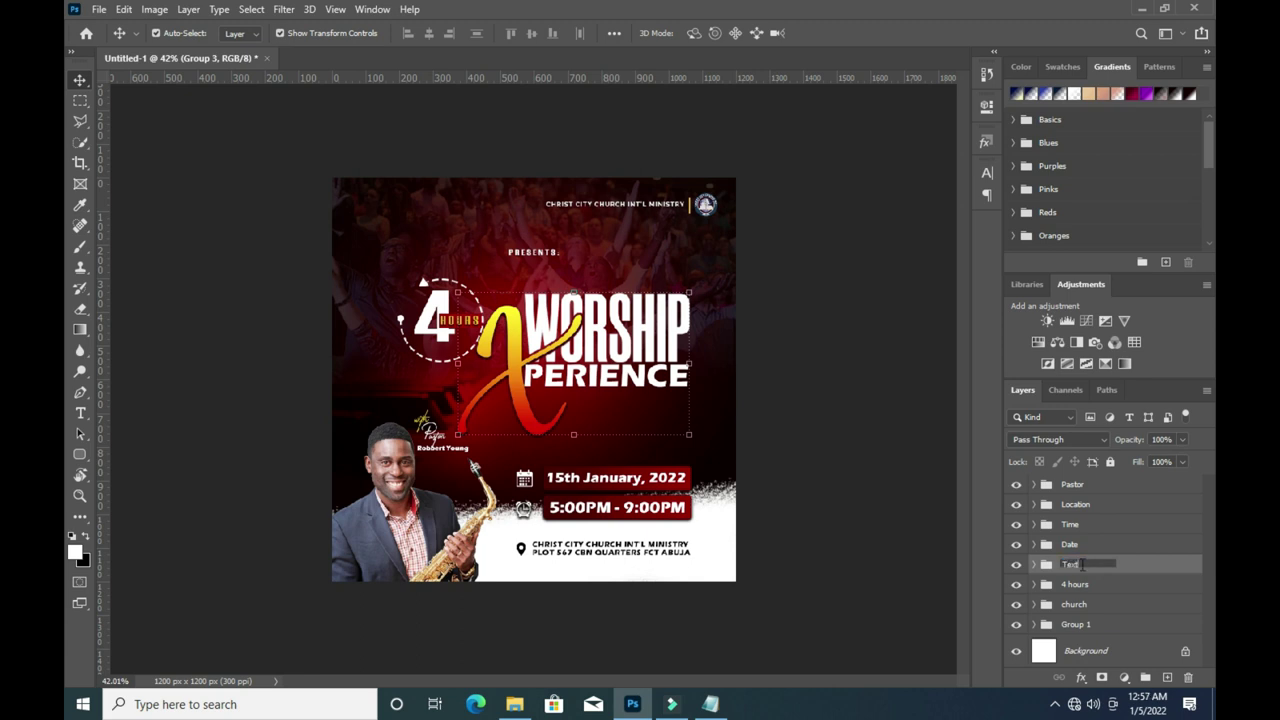
pyautogui.press('Return')
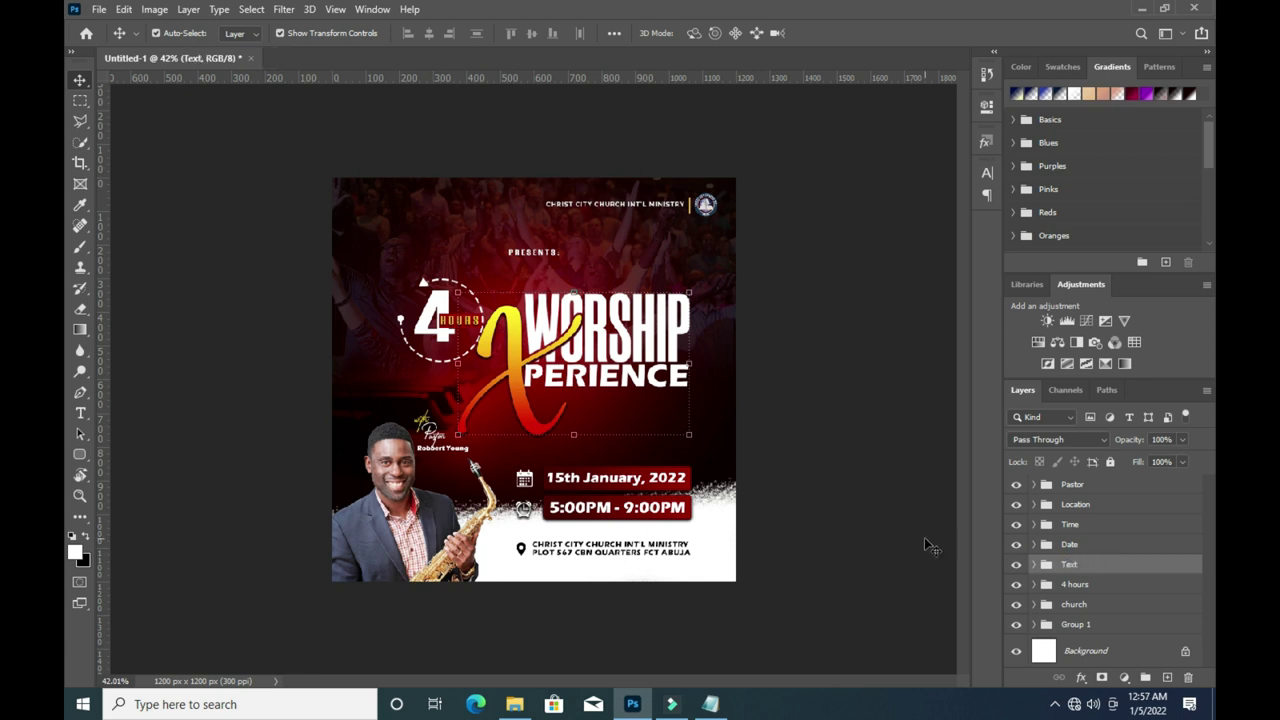
pyautogui.click(862, 480)
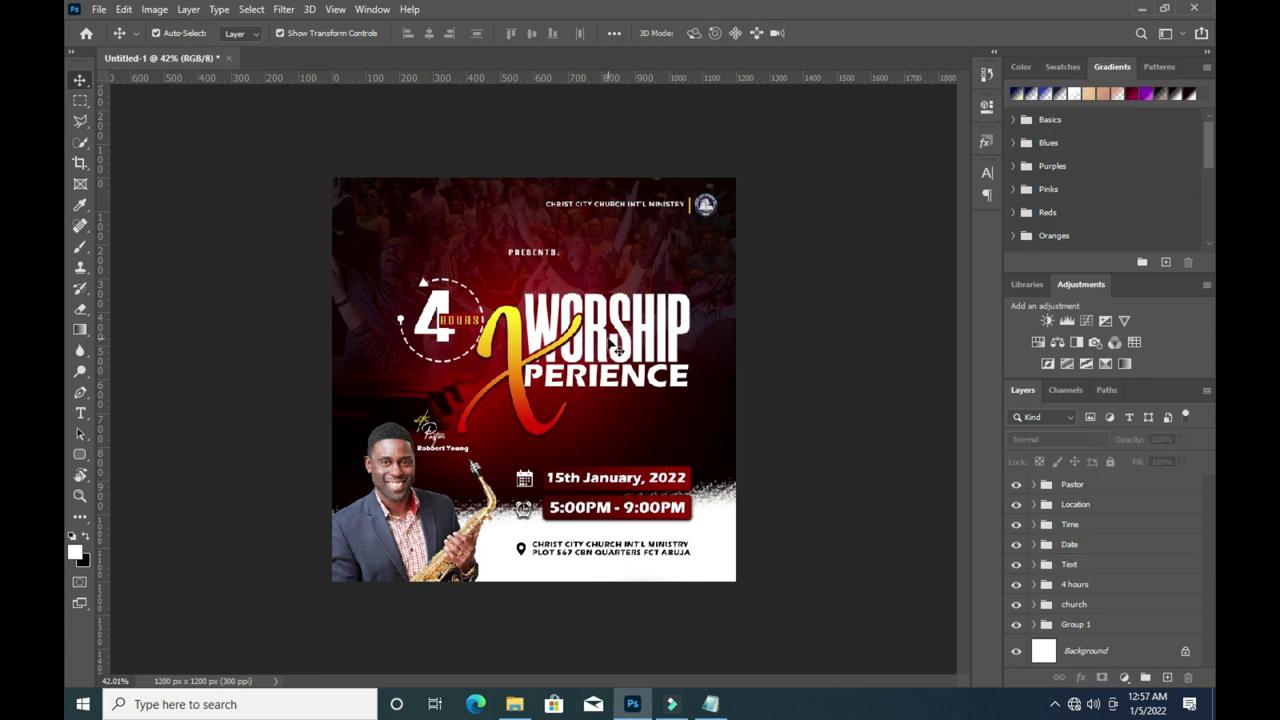
# Expand the Pastor group and select its three caption text layers.
pyautogui.scroll(1, 612, 345)
pyautogui.scroll(-1, 560, 366)
pyautogui.scroll(2, 493, 433)
pyautogui.scroll(4, 494, 460)
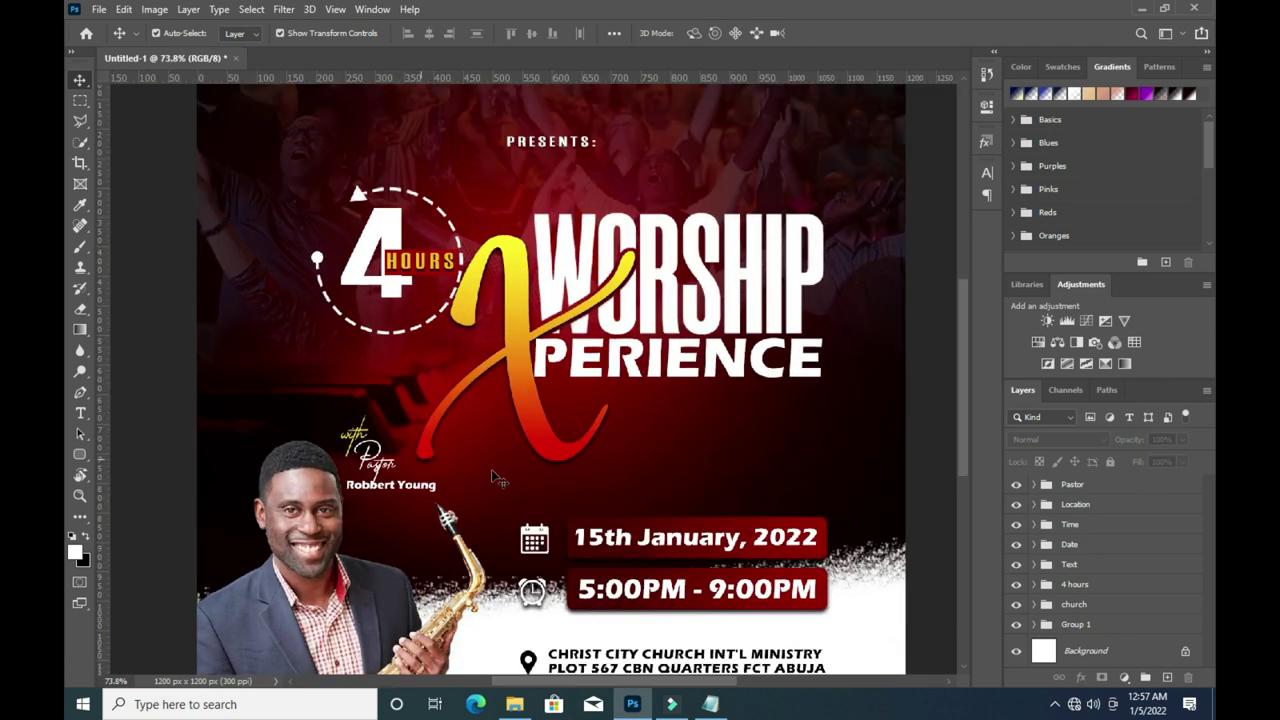
pyautogui.click(1077, 485)
pyautogui.click(1034, 485)
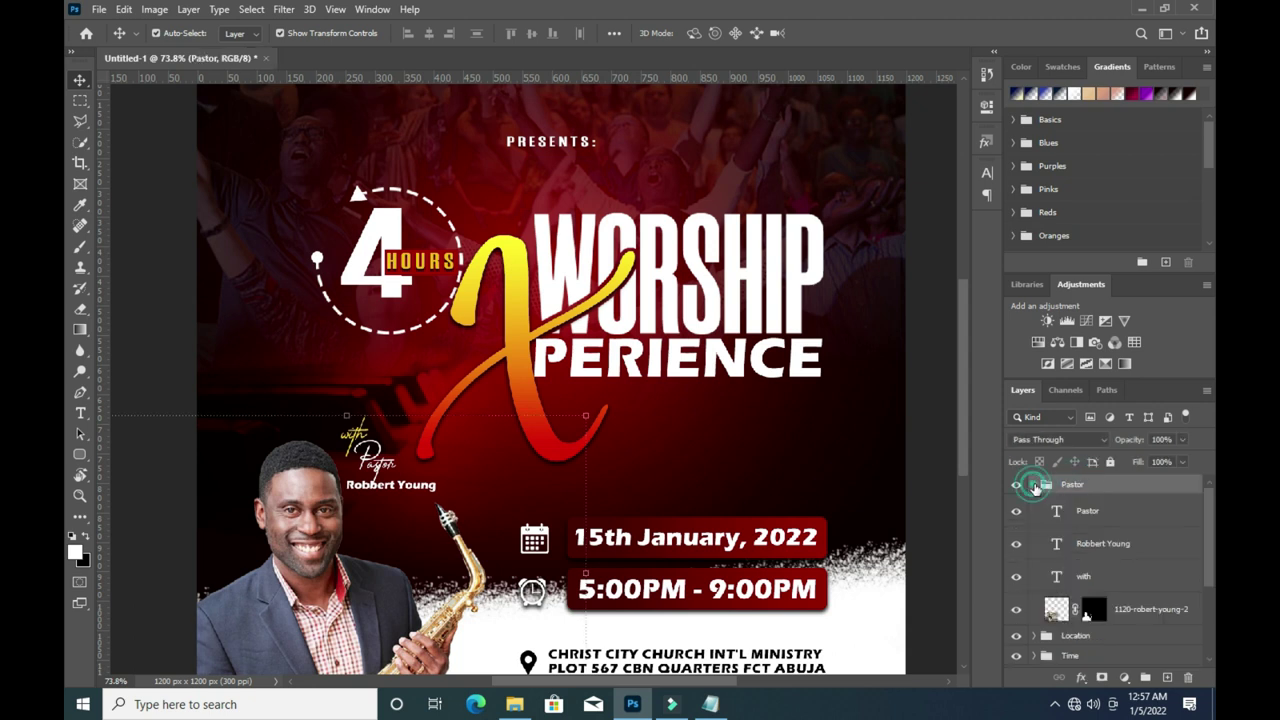
pyautogui.click(1087, 511)
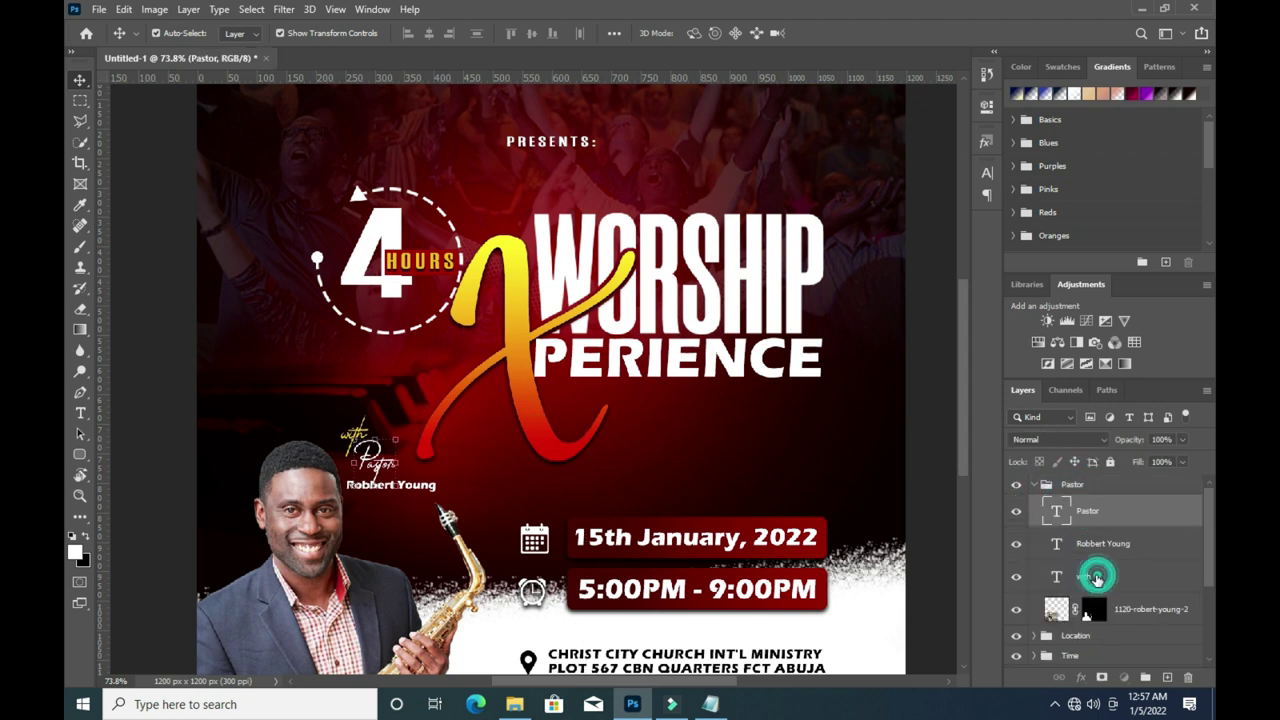
pyautogui.keyDown('shift'); pyautogui.click(1098, 577); pyautogui.keyUp('shift')
# Move the pastor caption down beside the photo and scale it to about 78%.
pyautogui.hotkey('ctrl', 't')
pyautogui.scroll(2, 390, 492)
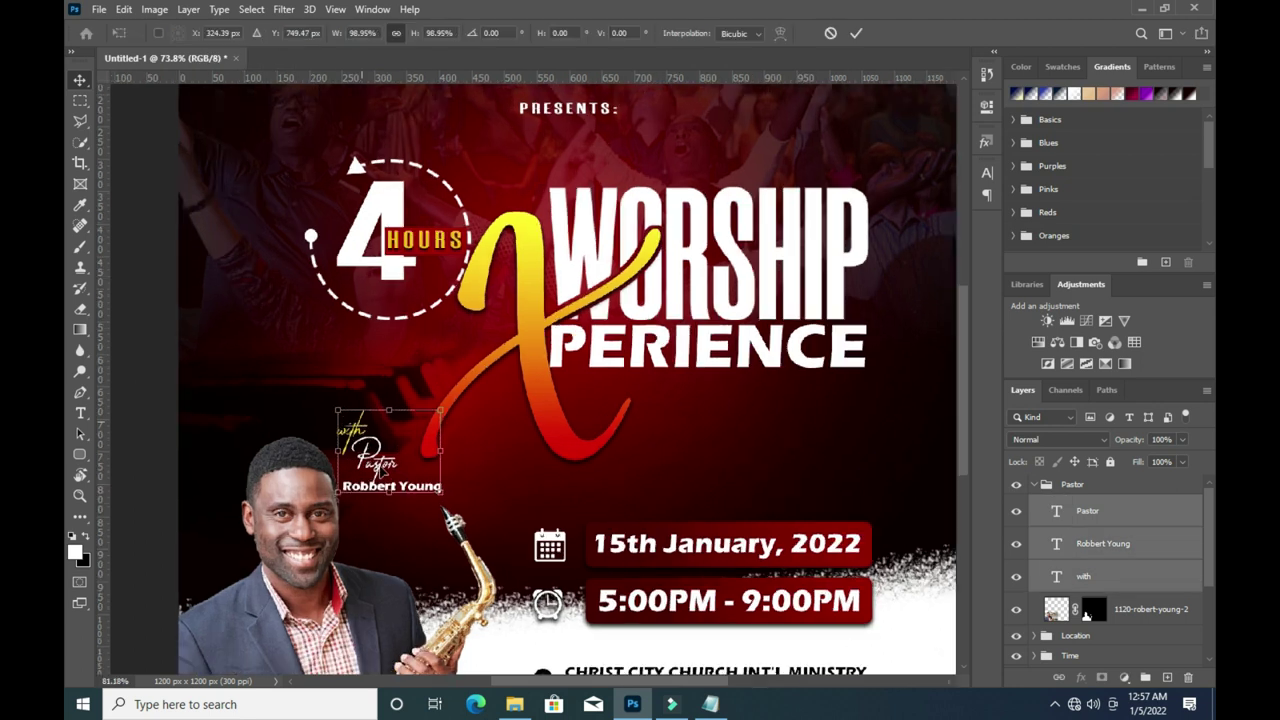
pyautogui.moveTo(378, 468); pyautogui.dragTo(397, 548)
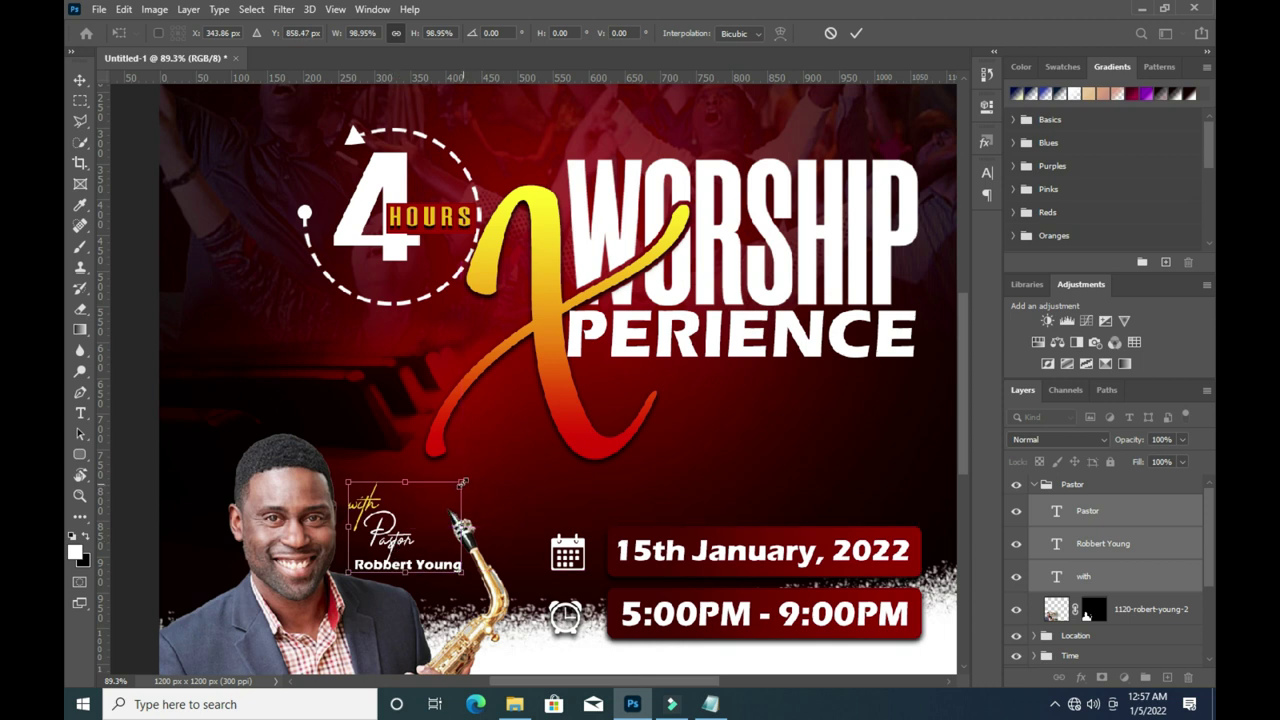
pyautogui.moveTo(461, 482); pyautogui.dragTo(399, 553)
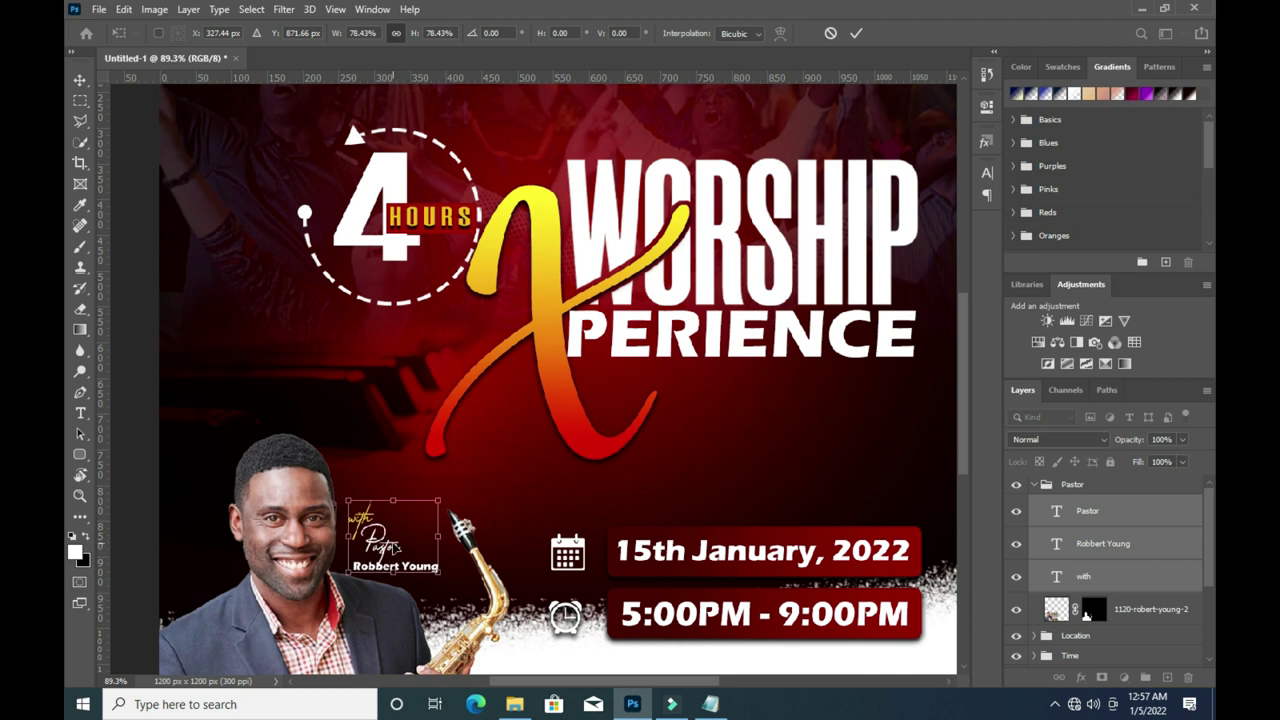
pyautogui.click(857, 33)
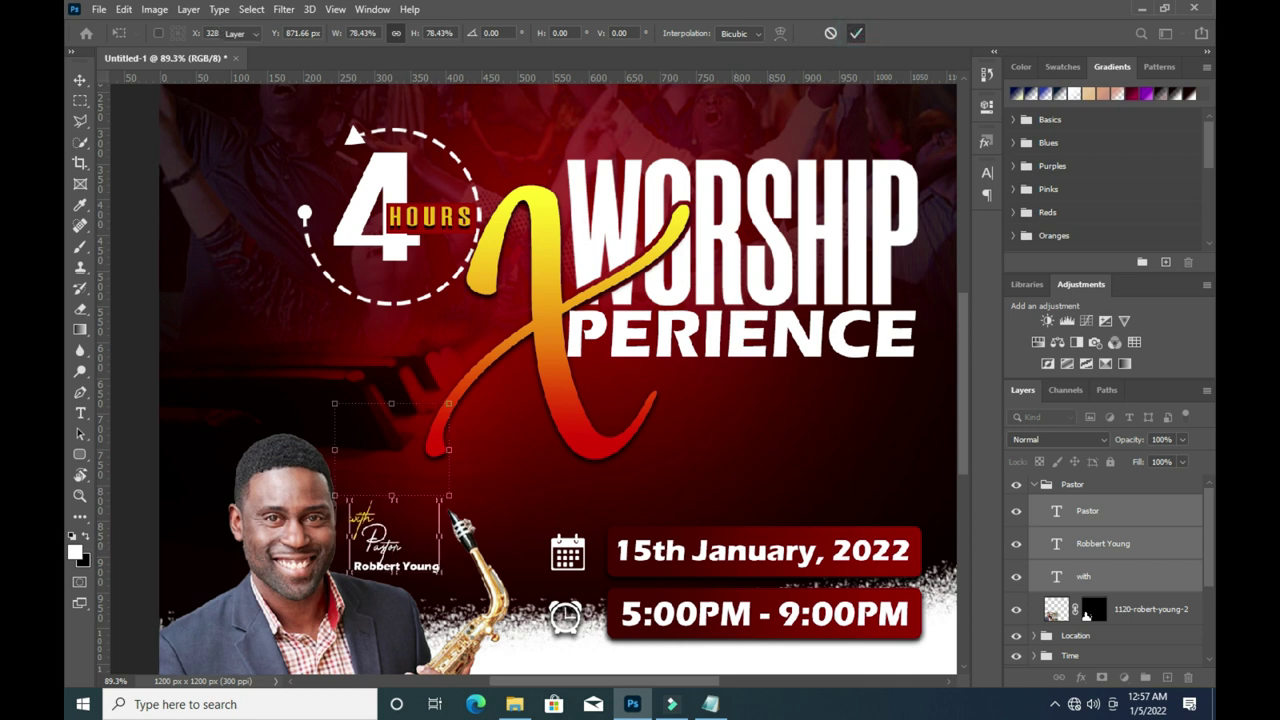
pyautogui.hotkey('ctrl', '0')
pyautogui.click(840, 515)
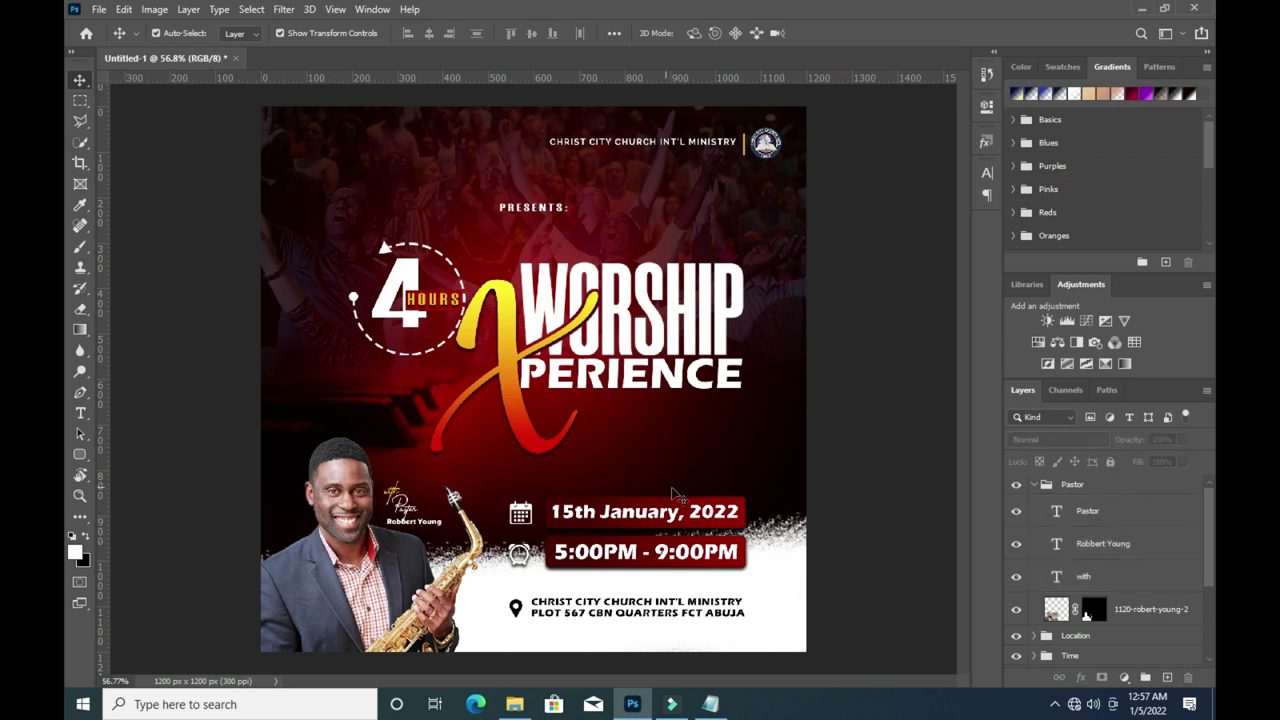
# Move the Text and 4 hours groups lower together on the flyer.
pyautogui.hotkey('ctrl', '-')
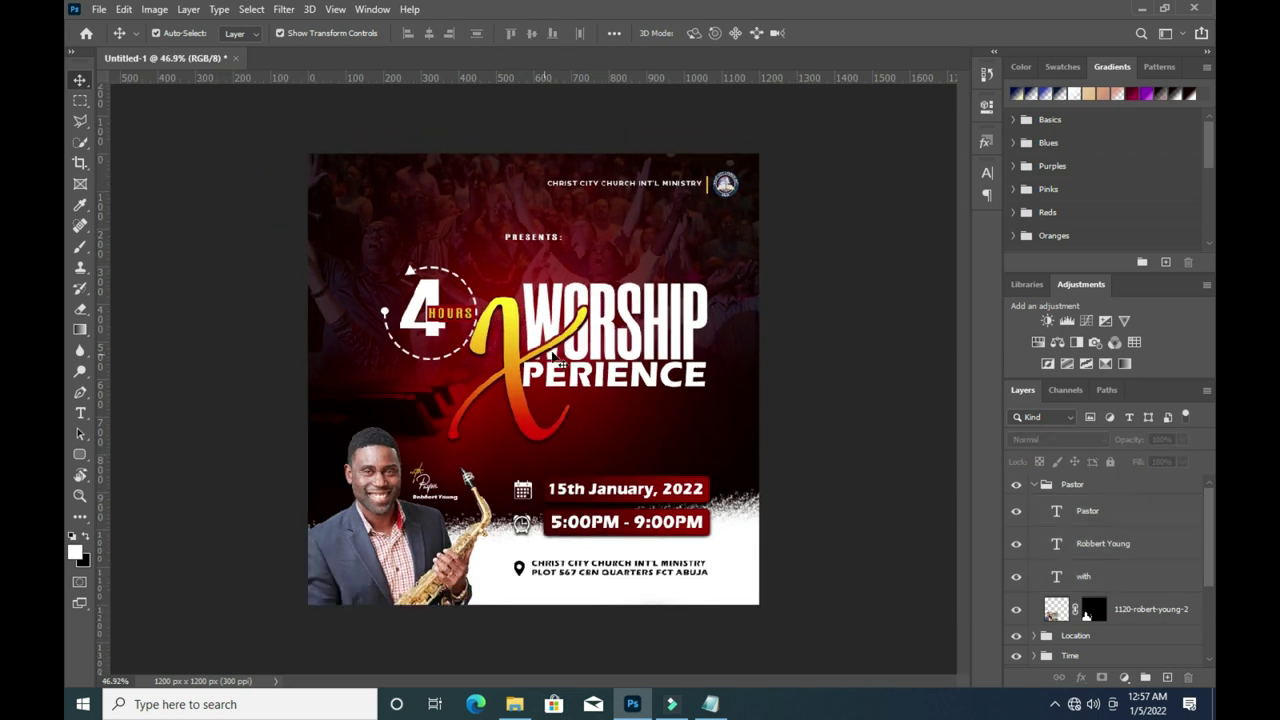
pyautogui.click(1034, 484)
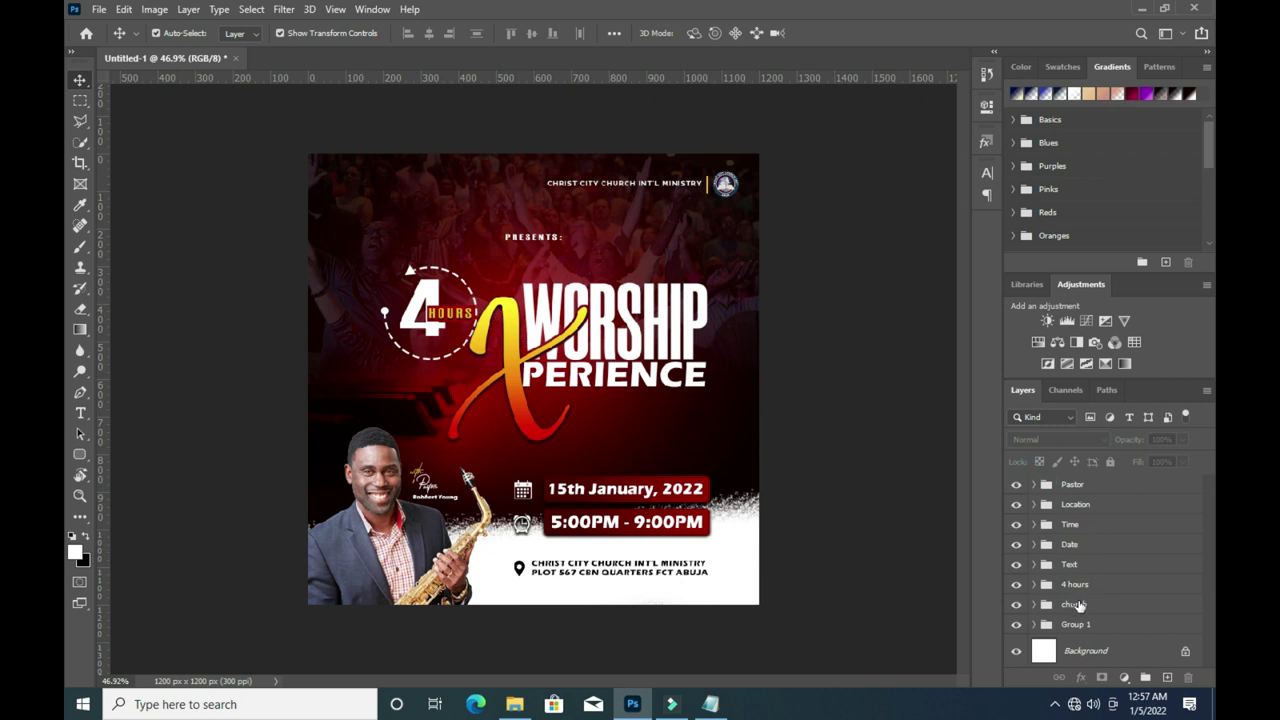
pyautogui.click(1078, 565)
pyautogui.keyDown('shift'); pyautogui.click(1087, 587); pyautogui.keyUp('shift')
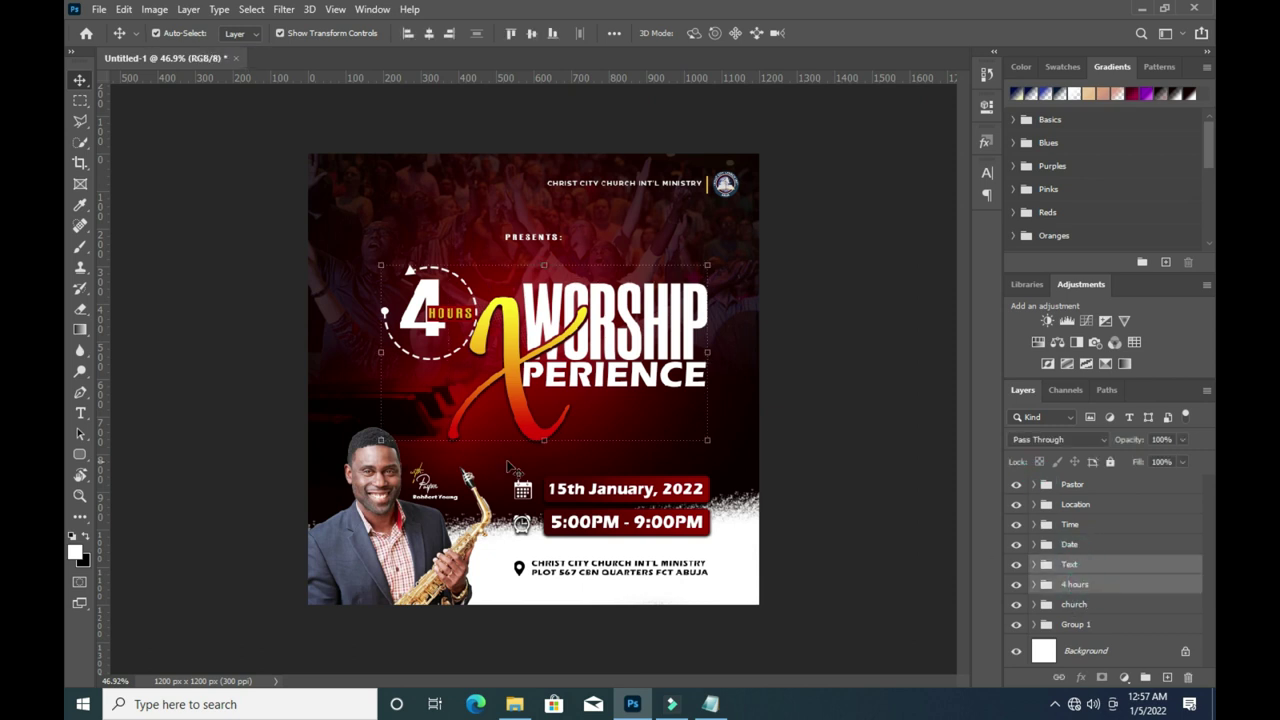
pyautogui.hotkey('ctrl', 't')
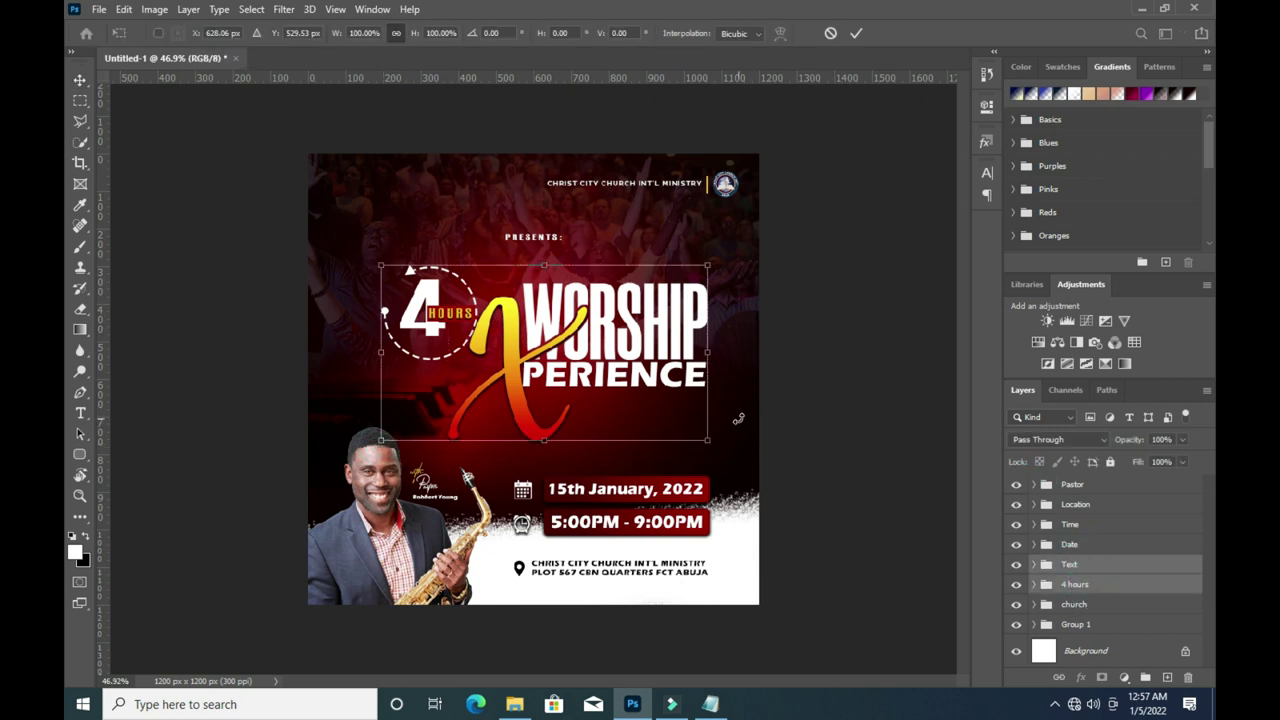
pyautogui.moveTo(590, 415); pyautogui.dragTo(590, 437)
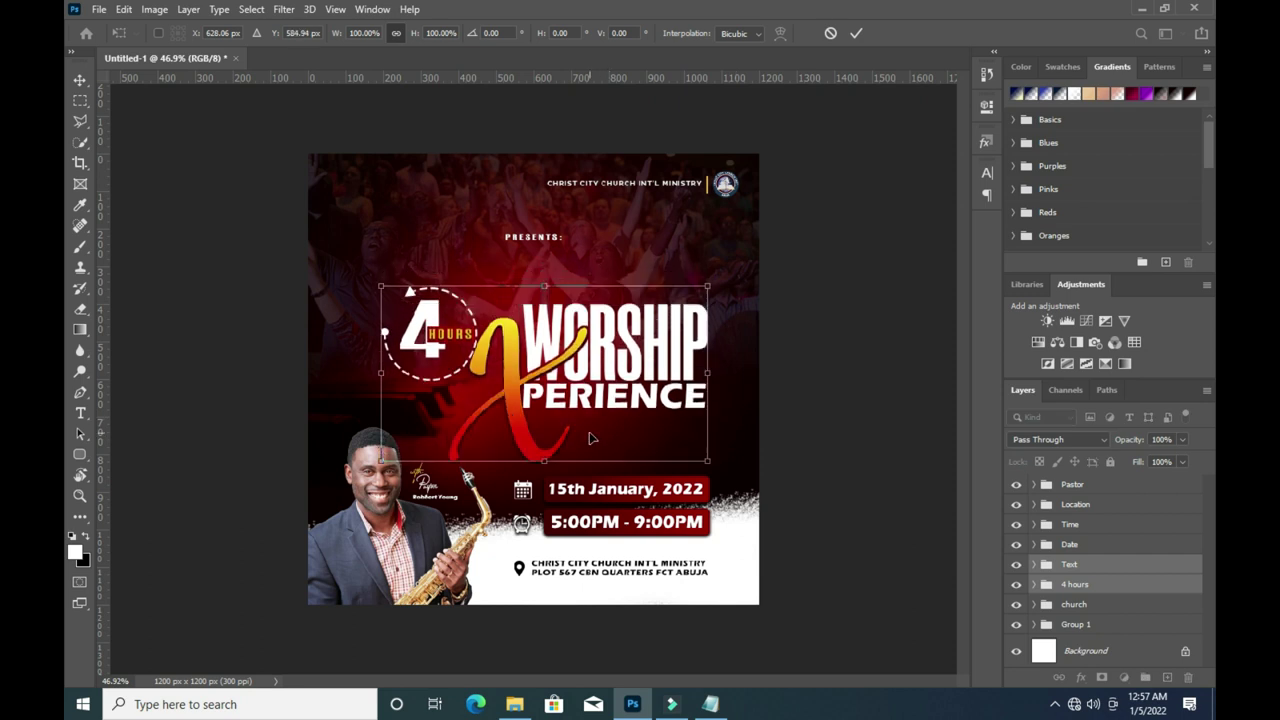
pyautogui.click(856, 33)
# Drag the PRESENTS: text further down under the church name.
pyautogui.click(543, 238)
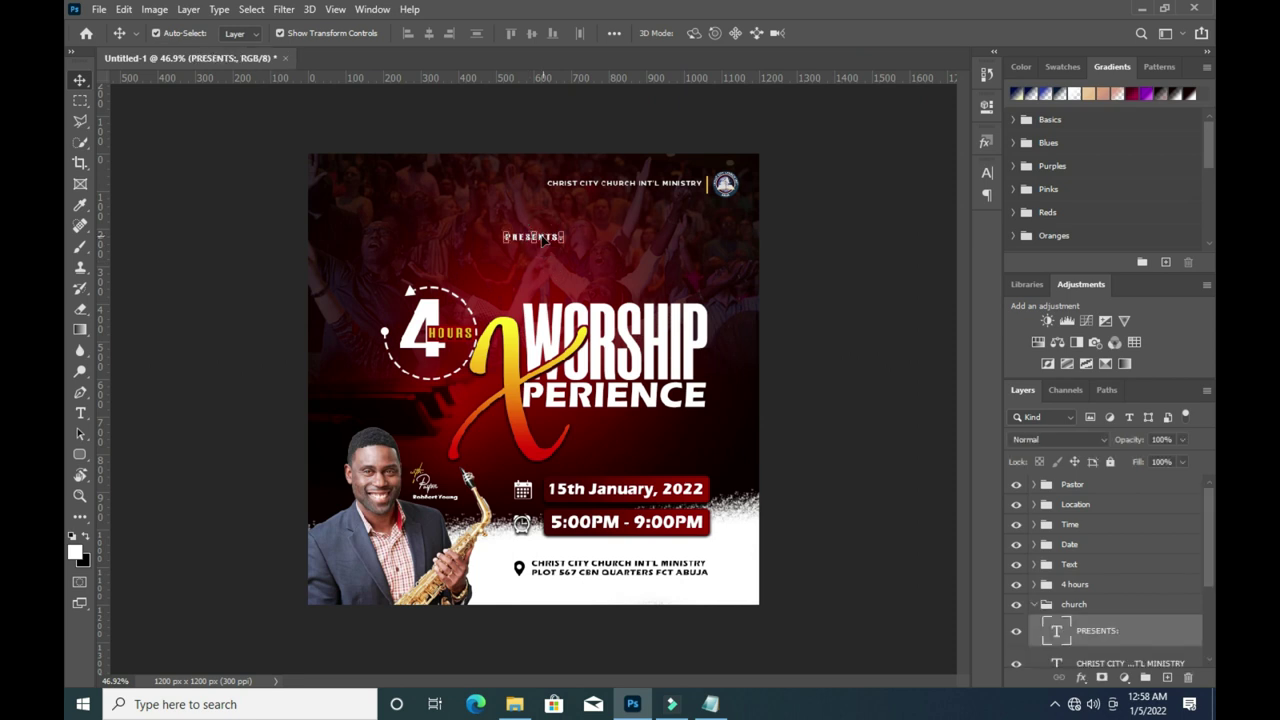
pyautogui.moveTo(543, 240); pyautogui.dragTo(547, 273)
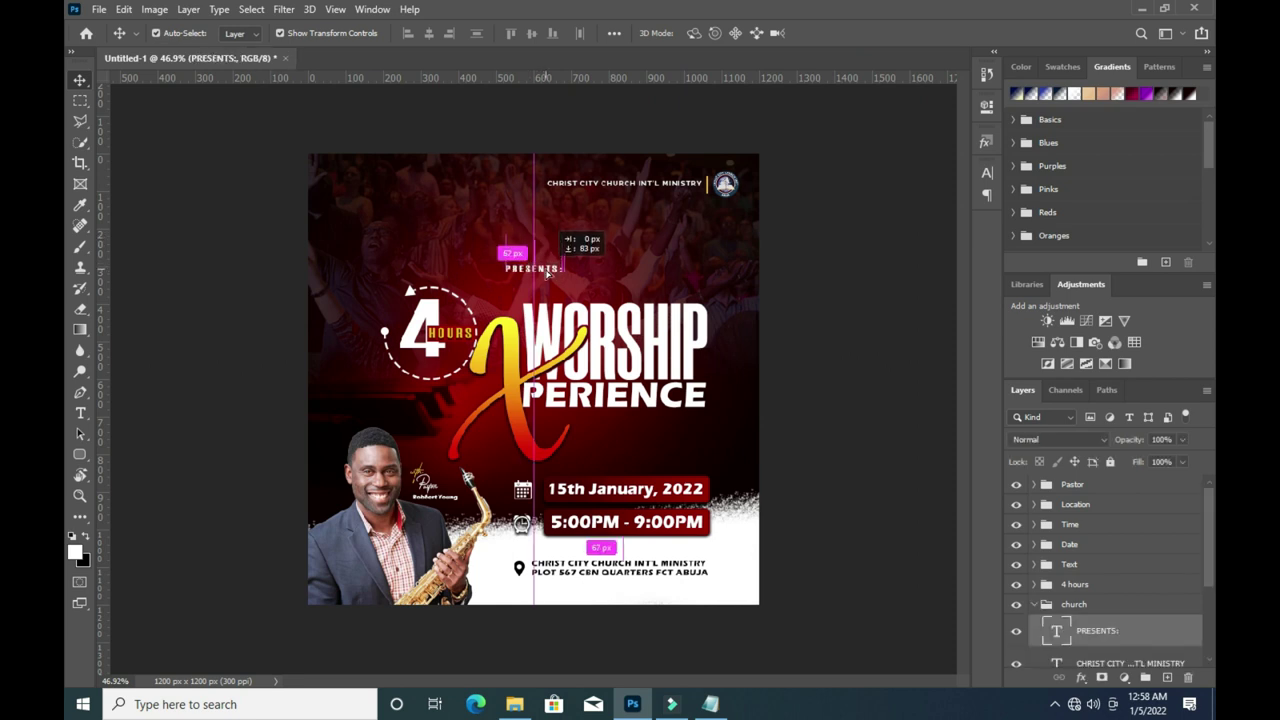
pyautogui.click(884, 362)
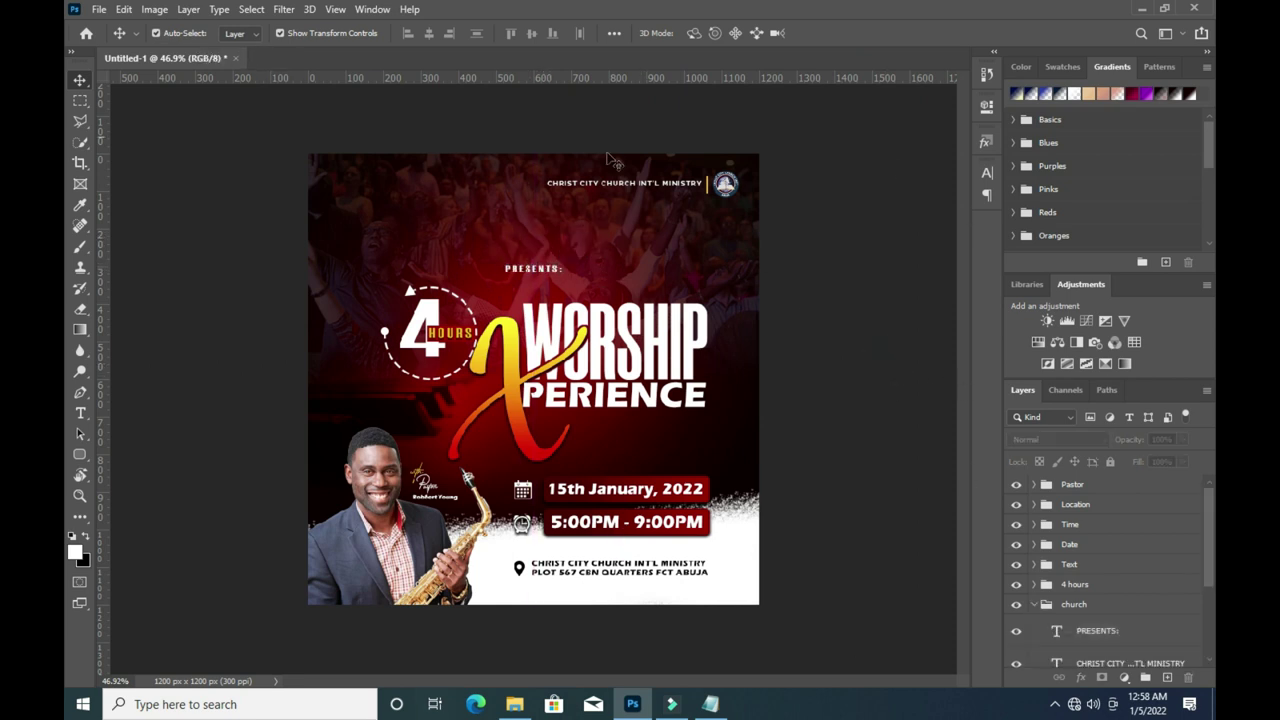
pyautogui.click(704, 334)
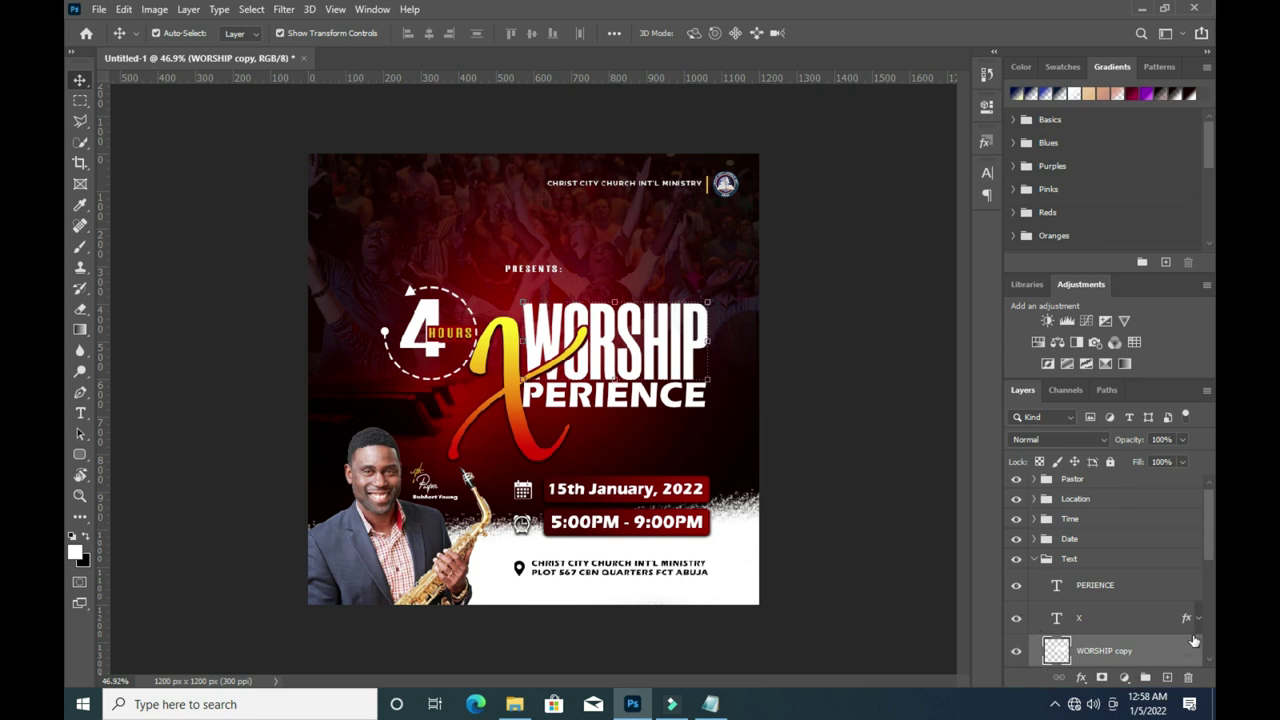
# Open Layer Style for WORSHIP copy and enable Bevel & Emboss.
pyautogui.scroll(-1, 1100, 640)
pyautogui.scroll(-1, 1126, 617)
pyautogui.click(1080, 677)
pyautogui.click(1100, 668)
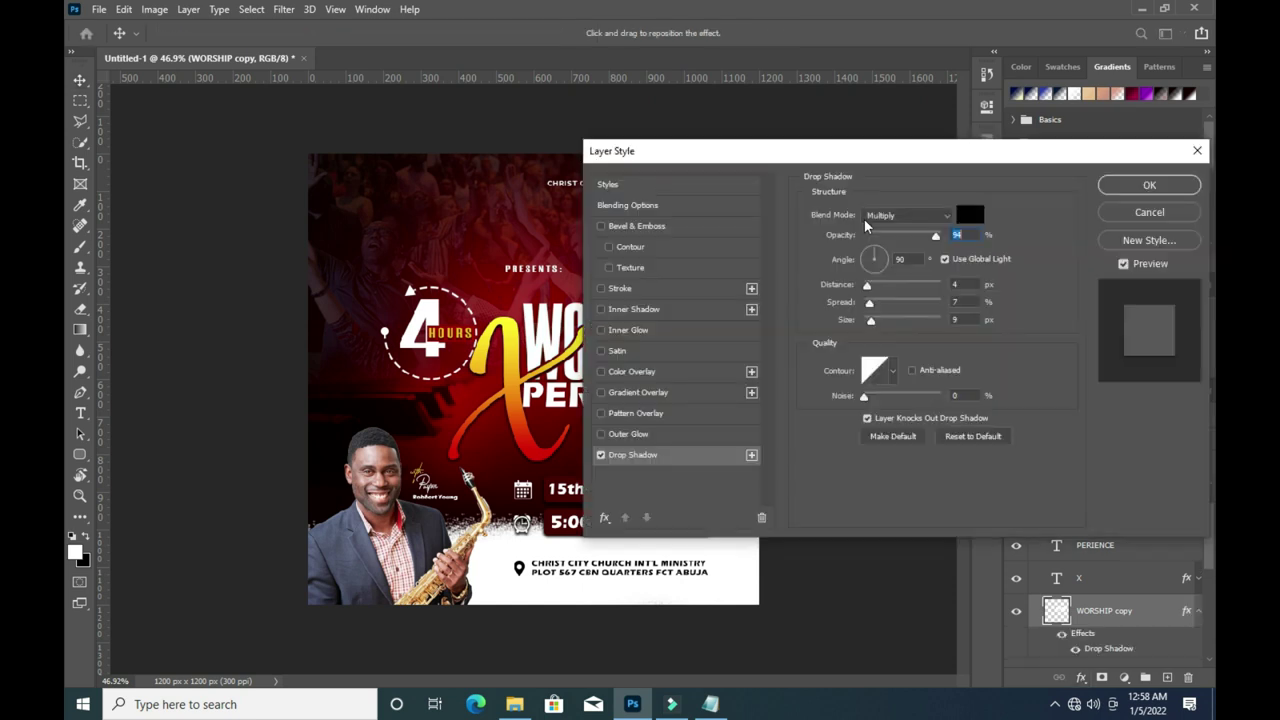
pyautogui.moveTo(786, 148)
pyautogui.mouseDown()
pyautogui.moveTo(1008, 155)
pyautogui.moveTo(946, 156)
pyautogui.mouseUp()
pyautogui.click(850, 224)
# Set the bevel to Inner Bevel, Chisel Hard technique, size 3 px.
pyautogui.click(1093, 228)
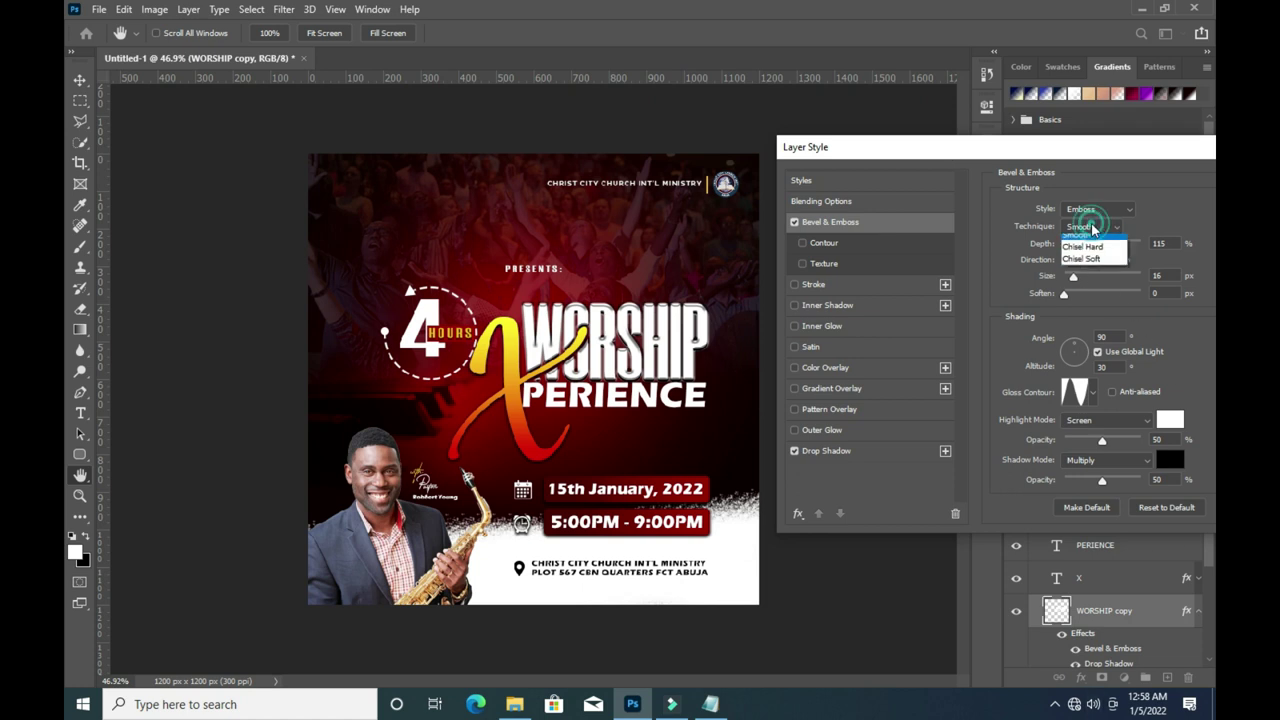
pyautogui.click(1084, 251)
pyautogui.click(1090, 209)
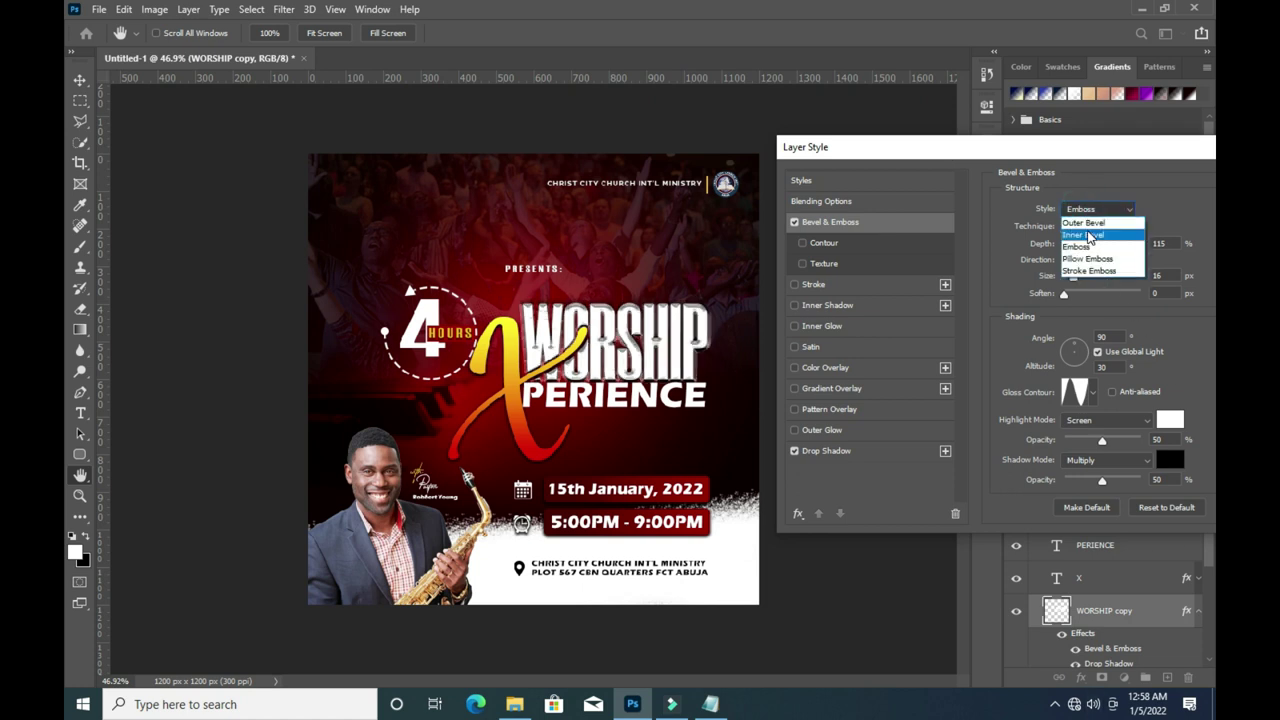
pyautogui.click(1090, 235)
pyautogui.moveTo(1080, 143); pyautogui.dragTo(1059, 138)
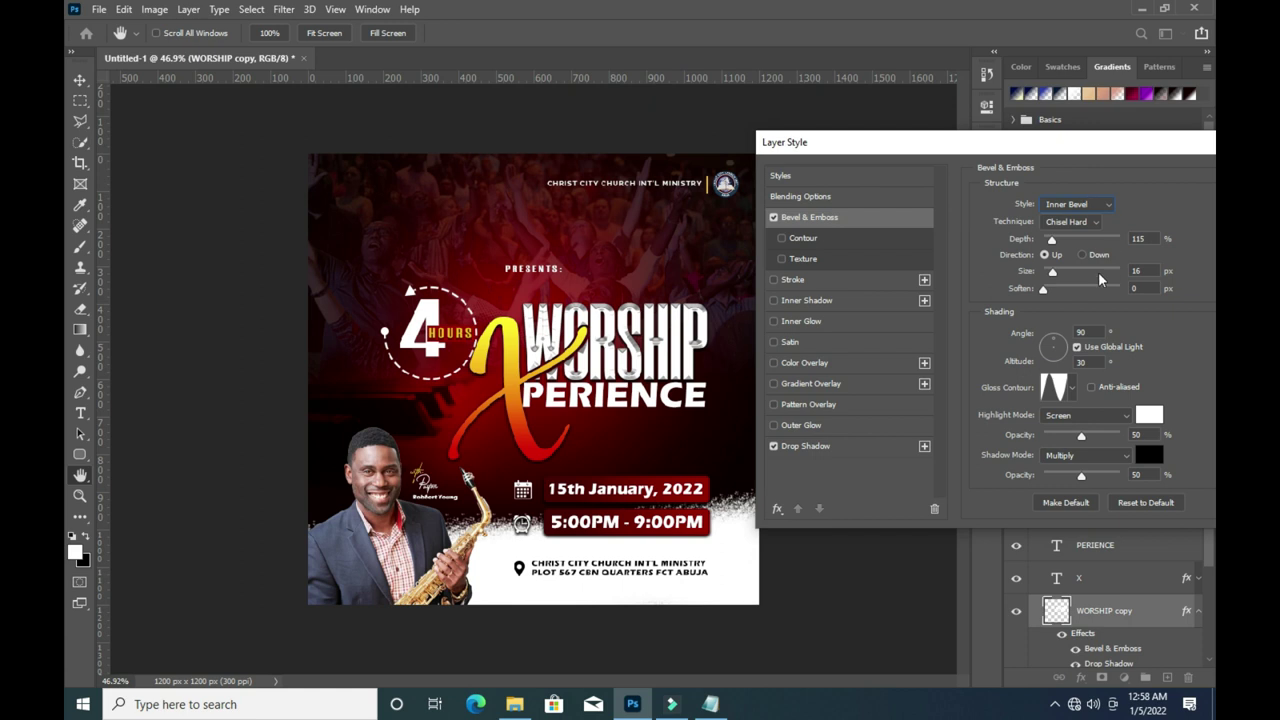
pyautogui.moveTo(1057, 276); pyautogui.dragTo(1048, 276)
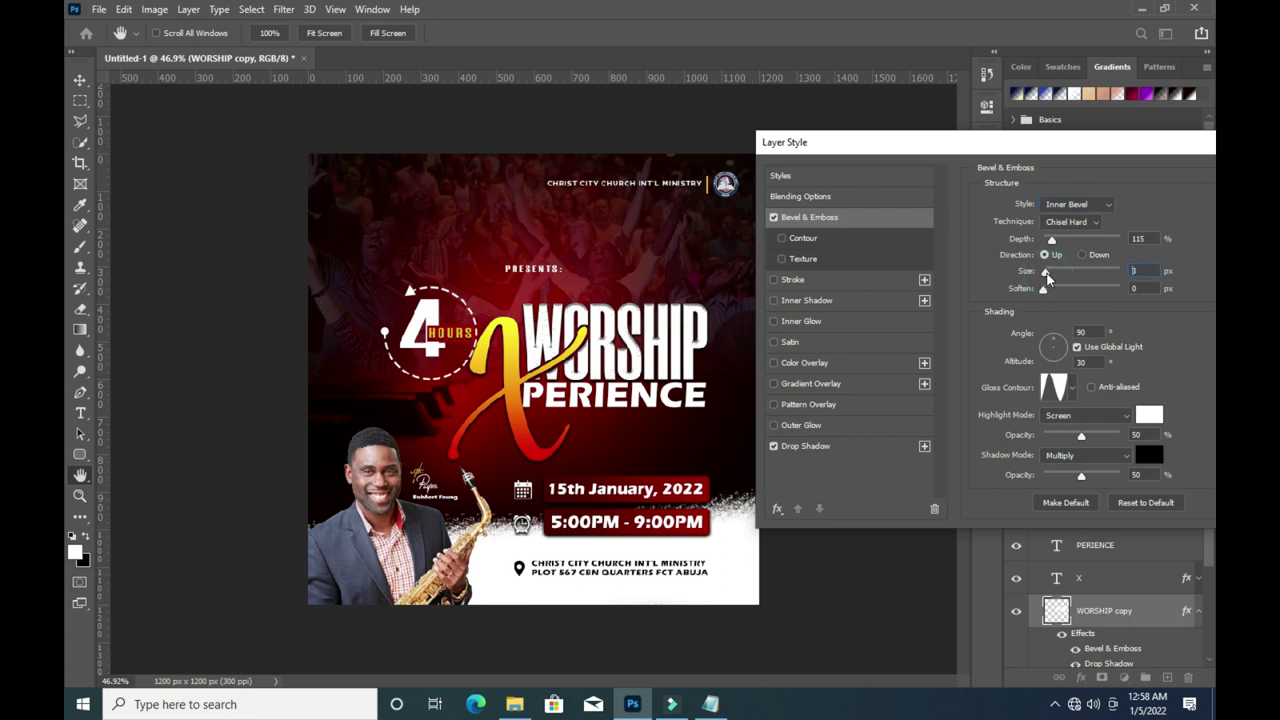
# Apply the Linear gloss contour and select the shadow opacity value for editing.
pyautogui.click(1073, 388)
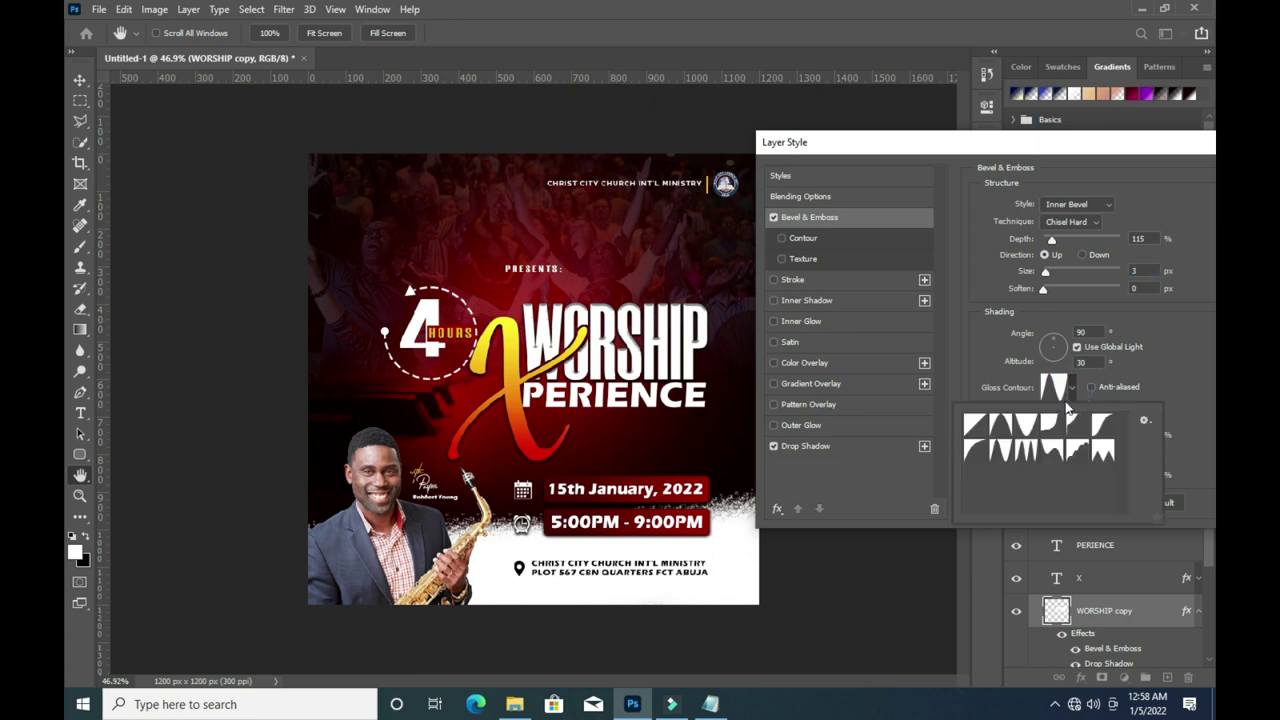
pyautogui.click(975, 425)
pyautogui.click(1188, 374)
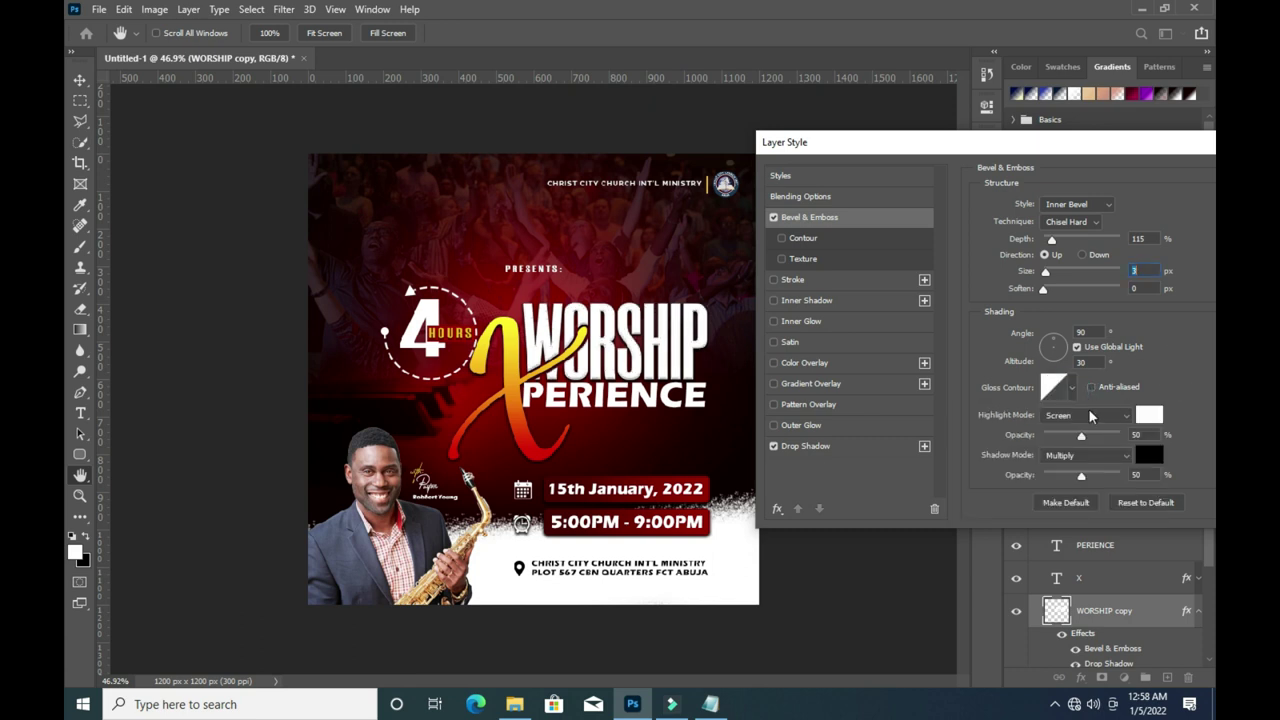
pyautogui.click(1138, 475)
pyautogui.doubleClick(1136, 475)
# Set bevel shadow opacity to 66%, then enable Inner Glow and Satin with a U-shaped contour.
pyautogui.write('66')
pyautogui.click(804, 322)
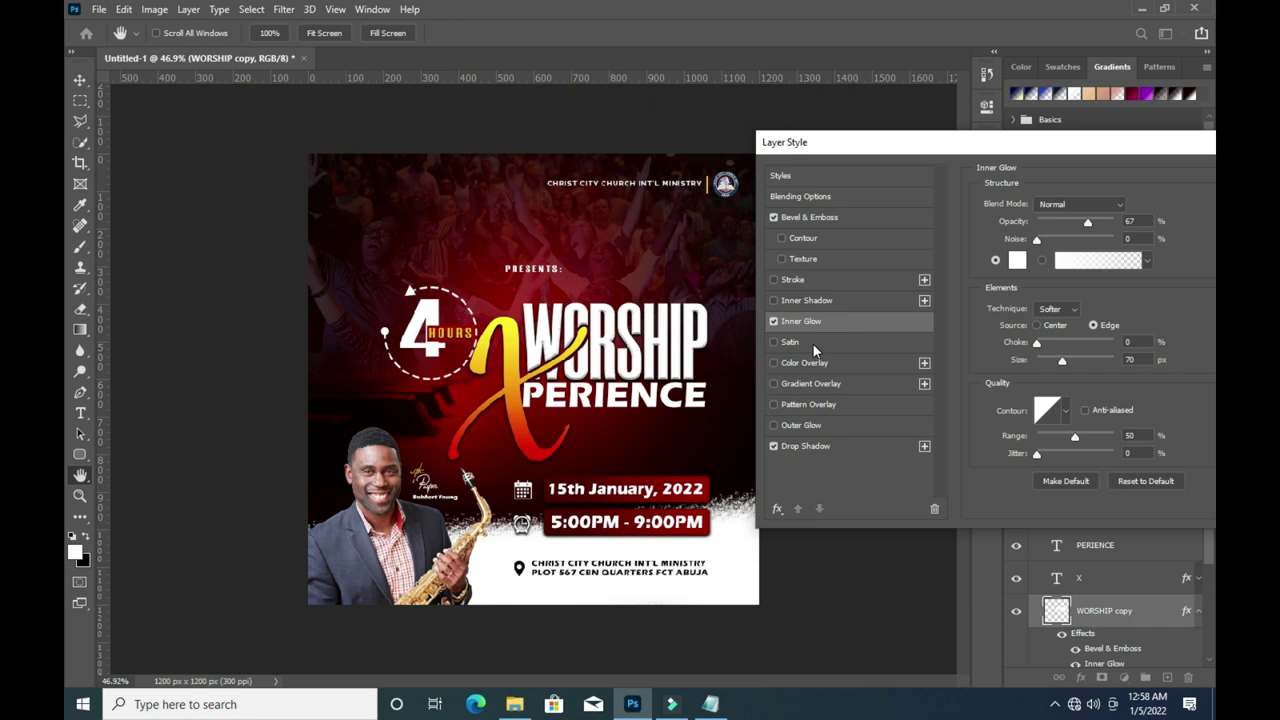
pyautogui.click(790, 342)
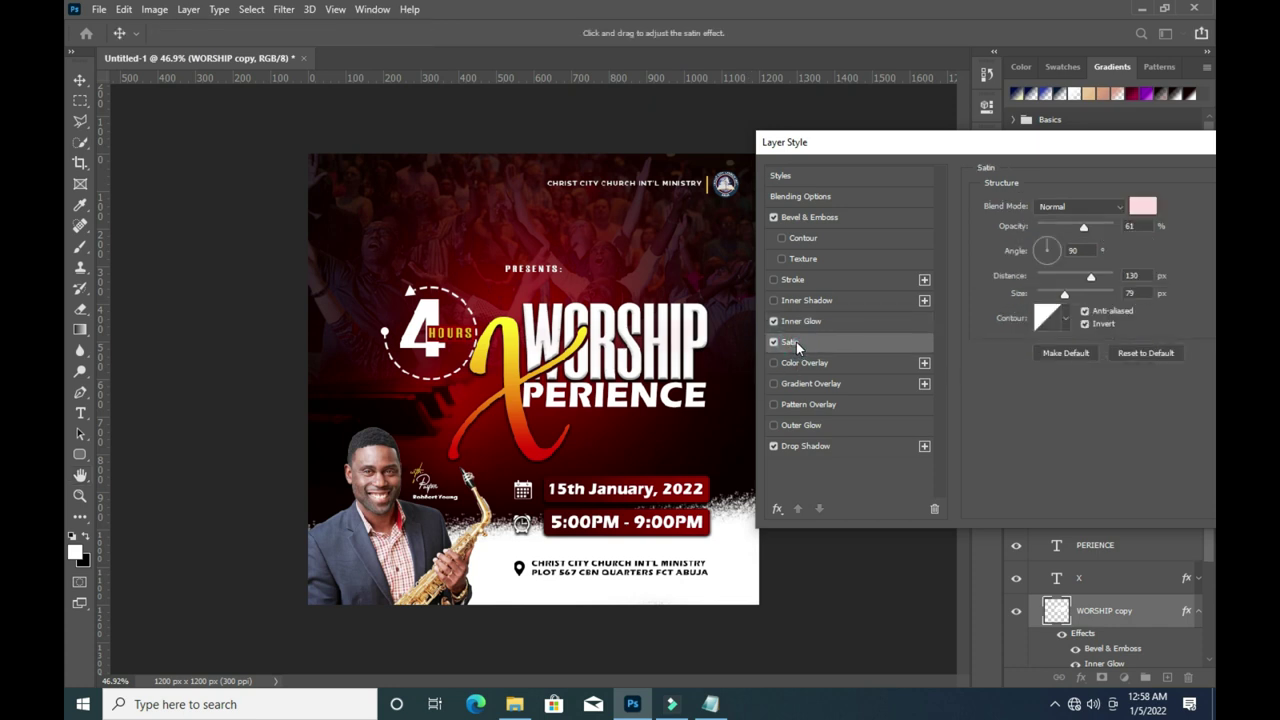
pyautogui.click(1066, 320)
pyautogui.click(1014, 362)
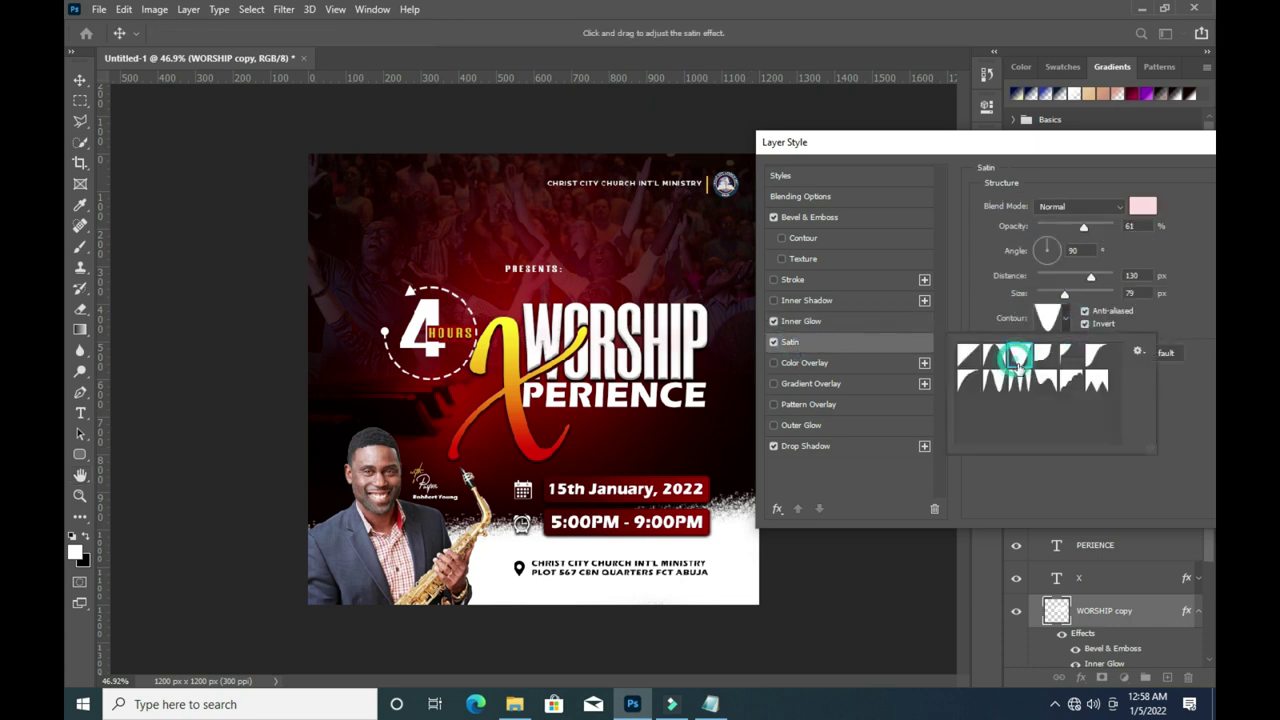
pyautogui.click(1174, 414)
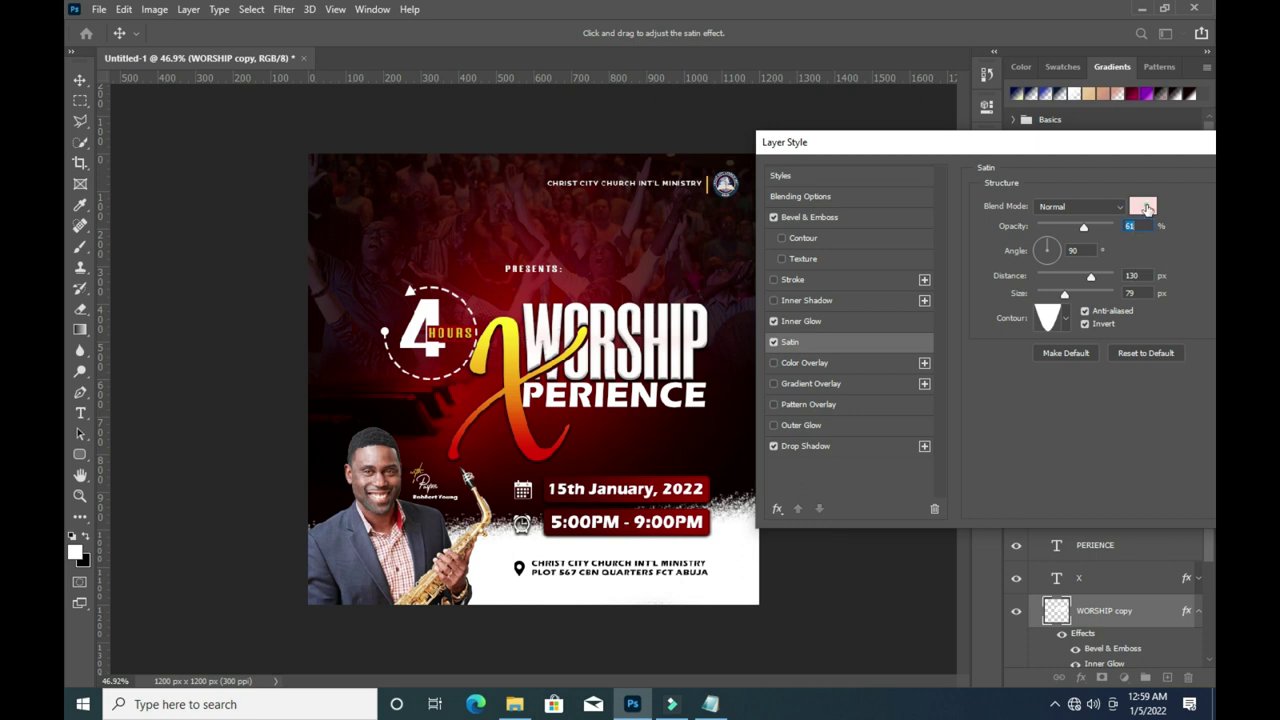
# Make the satin white with smaller distance and size, and shrink the Inner Glow to 9 px.
pyautogui.click(1143, 207)
pyautogui.click(778, 190)
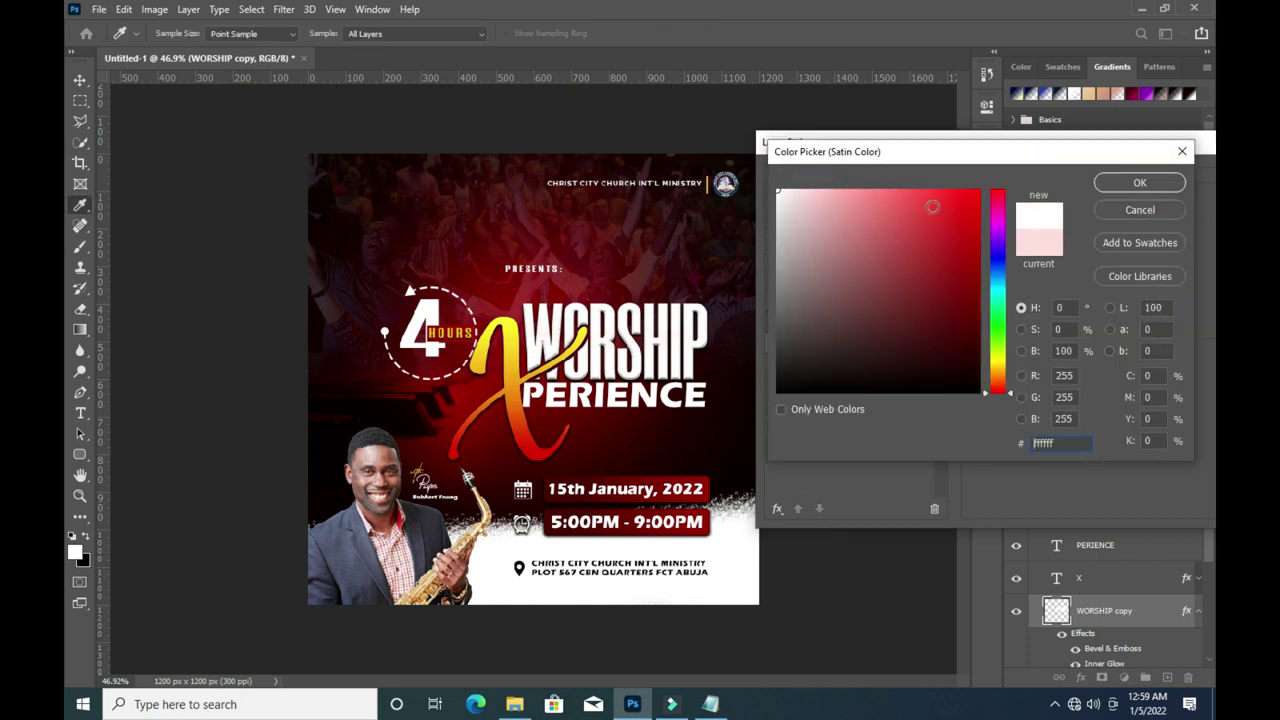
pyautogui.click(1134, 184)
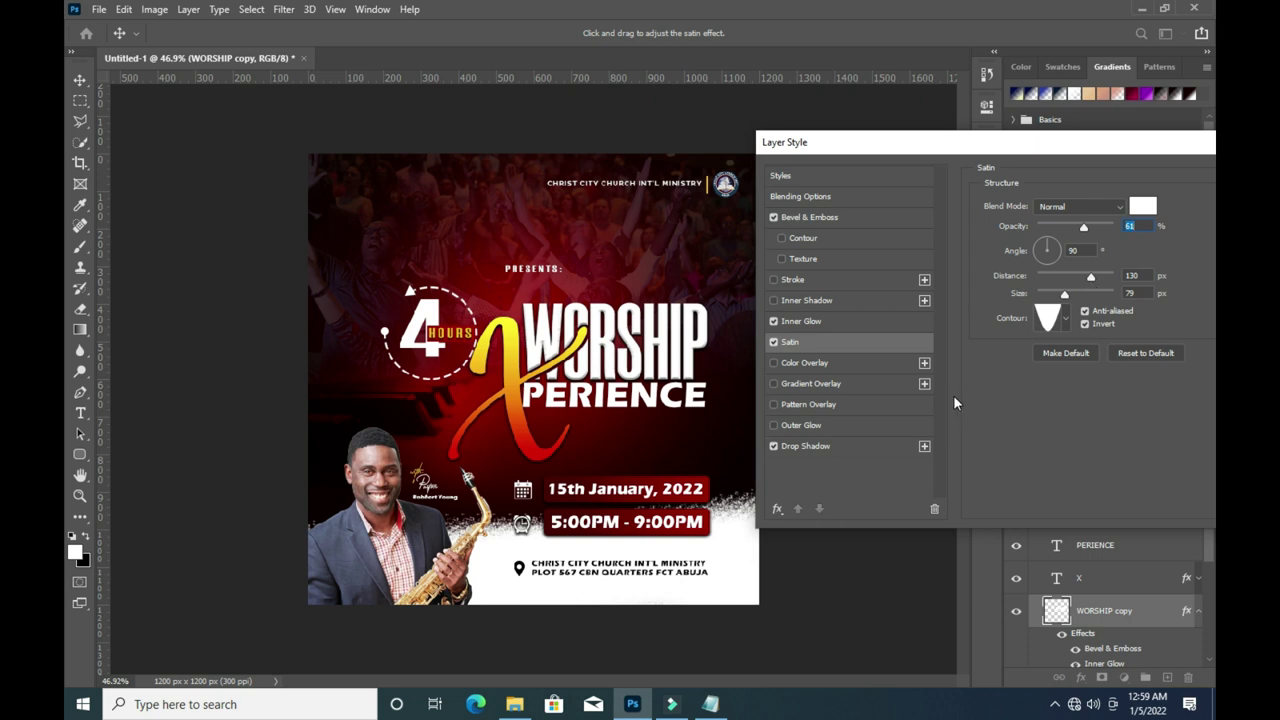
pyautogui.moveTo(1091, 277)
pyautogui.mouseDown()
pyautogui.moveTo(1065, 277)
pyautogui.moveTo(1083, 278)
pyautogui.mouseUp()
pyautogui.moveTo(1081, 277)
pyautogui.mouseDown()
pyautogui.moveTo(1048, 277)
pyautogui.moveTo(1055, 294)
pyautogui.mouseUp()
pyautogui.click(817, 321)
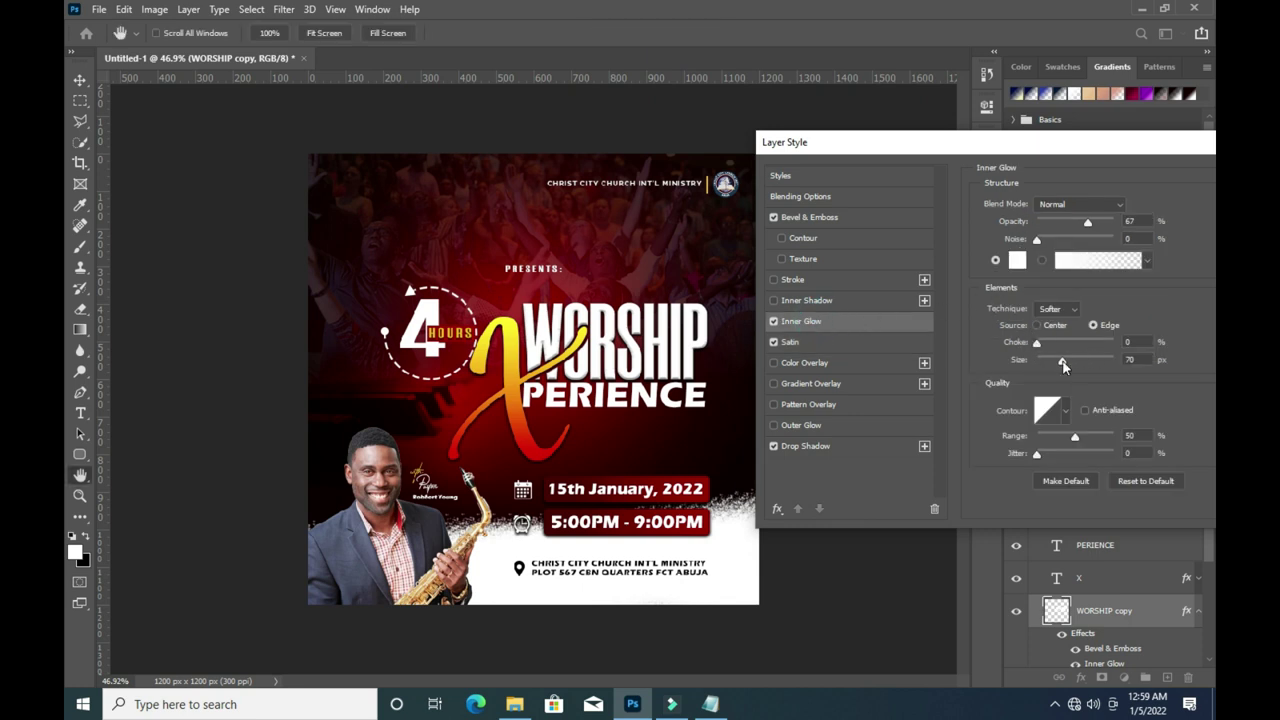
pyautogui.moveTo(1063, 367); pyautogui.dragTo(1062, 367)
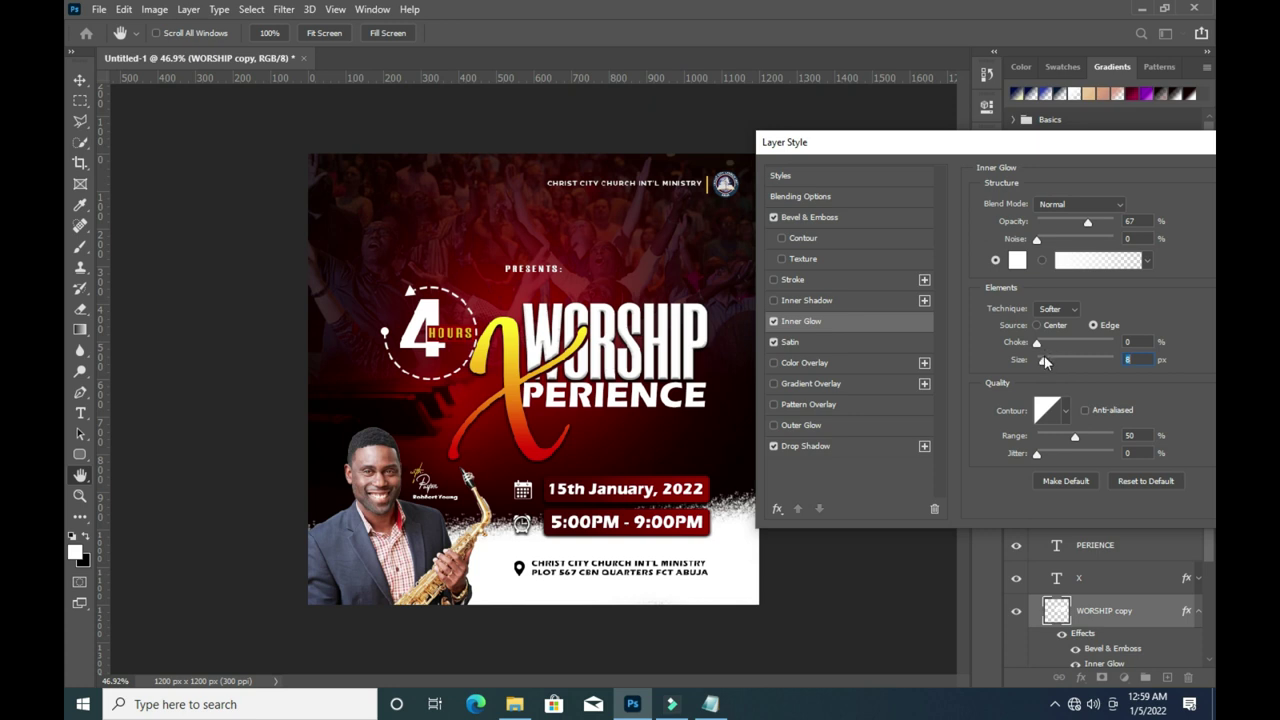
# Check the Bevel & Emboss and Drop Shadow settings, then apply the WORSHIP copy layer styles.
pyautogui.click(822, 218)
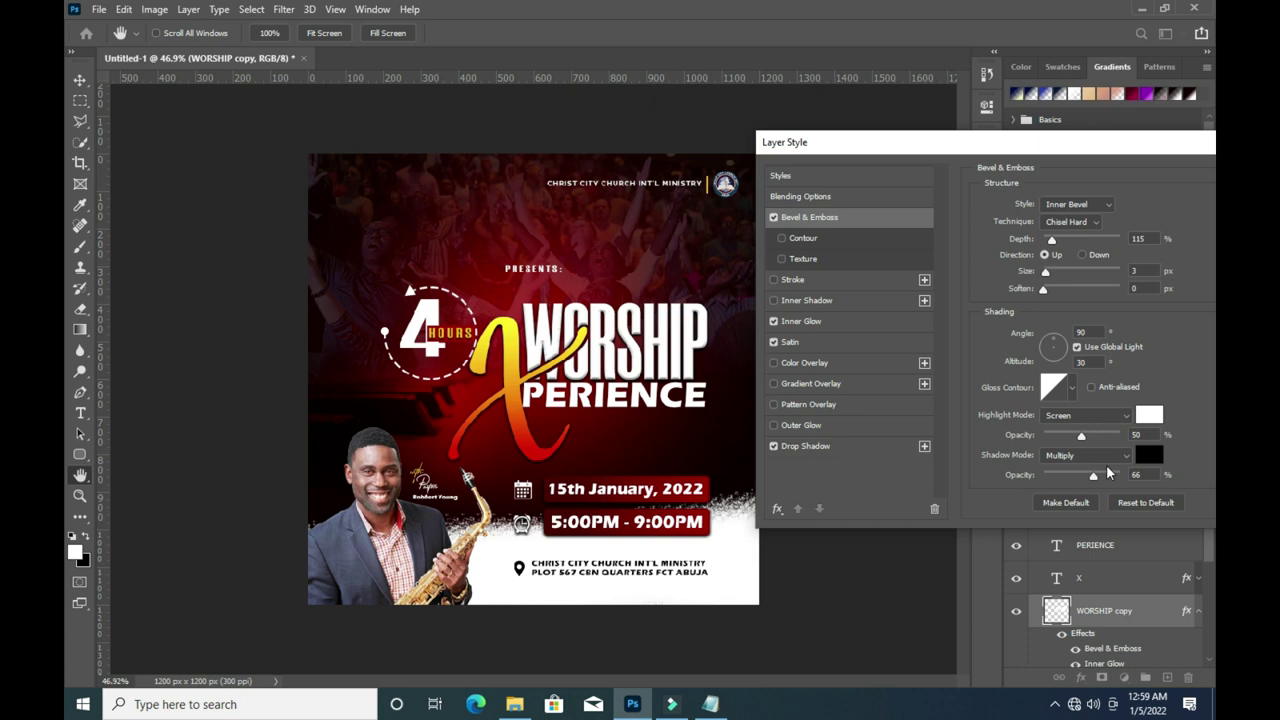
pyautogui.click(815, 447)
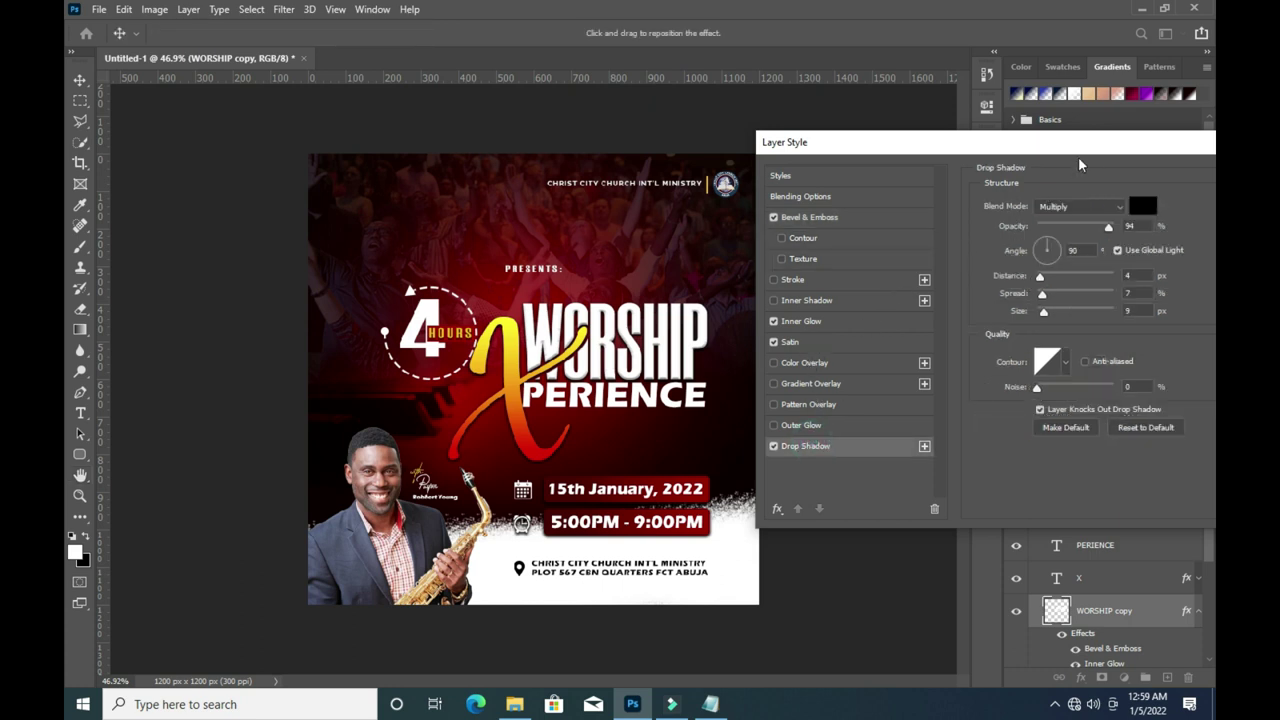
pyautogui.moveTo(1083, 148); pyautogui.dragTo(1070, 158)
pyautogui.click(1177, 185)
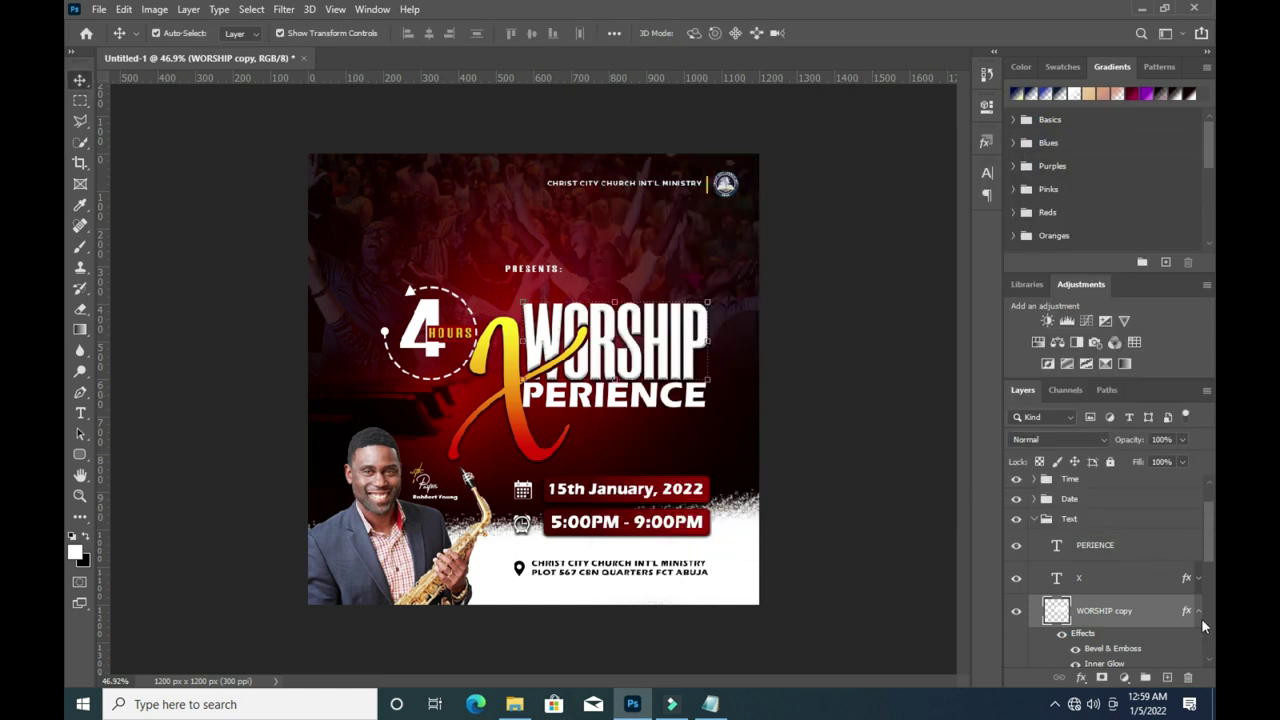
# Copy WORSHIP copy's bevel, inner glow, satin and drop shadow effects onto the PERIENCE layer.
pyautogui.click(1197, 611)
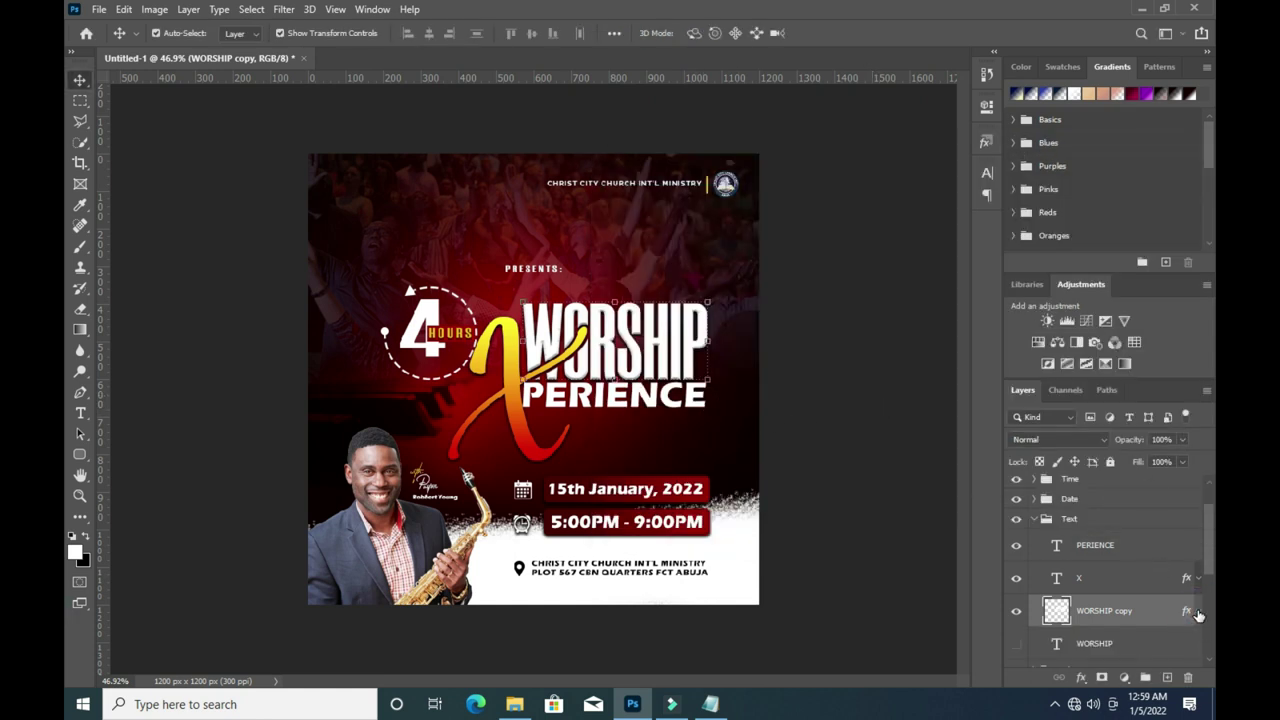
pyautogui.moveTo(1187, 613); pyautogui.dragTo(1186, 547)
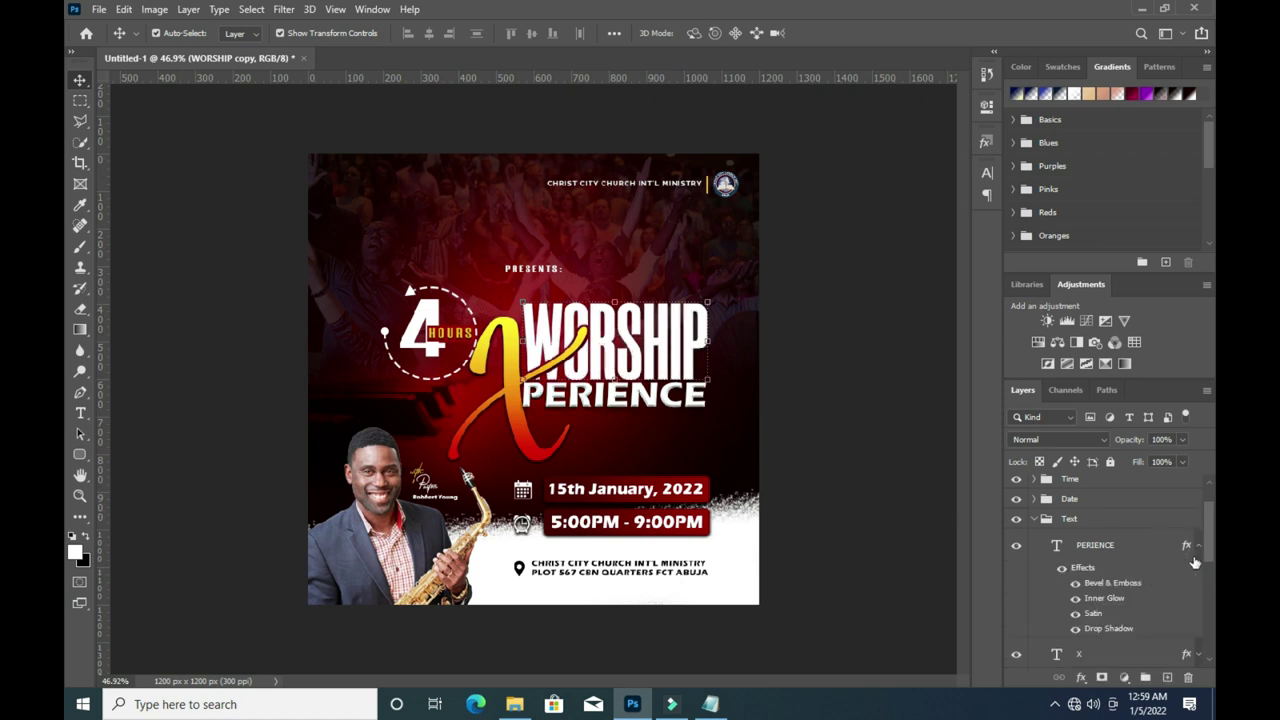
pyautogui.click(1200, 546)
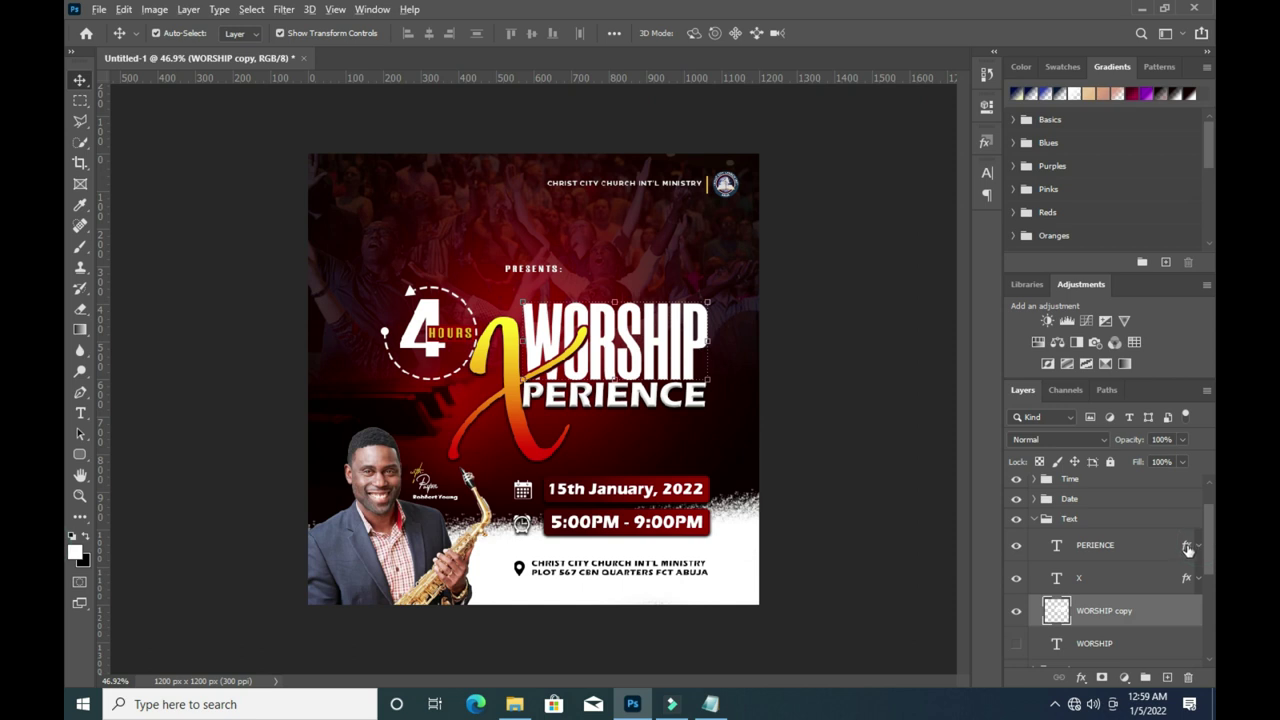
pyautogui.click(1198, 611)
pyautogui.click(1200, 578)
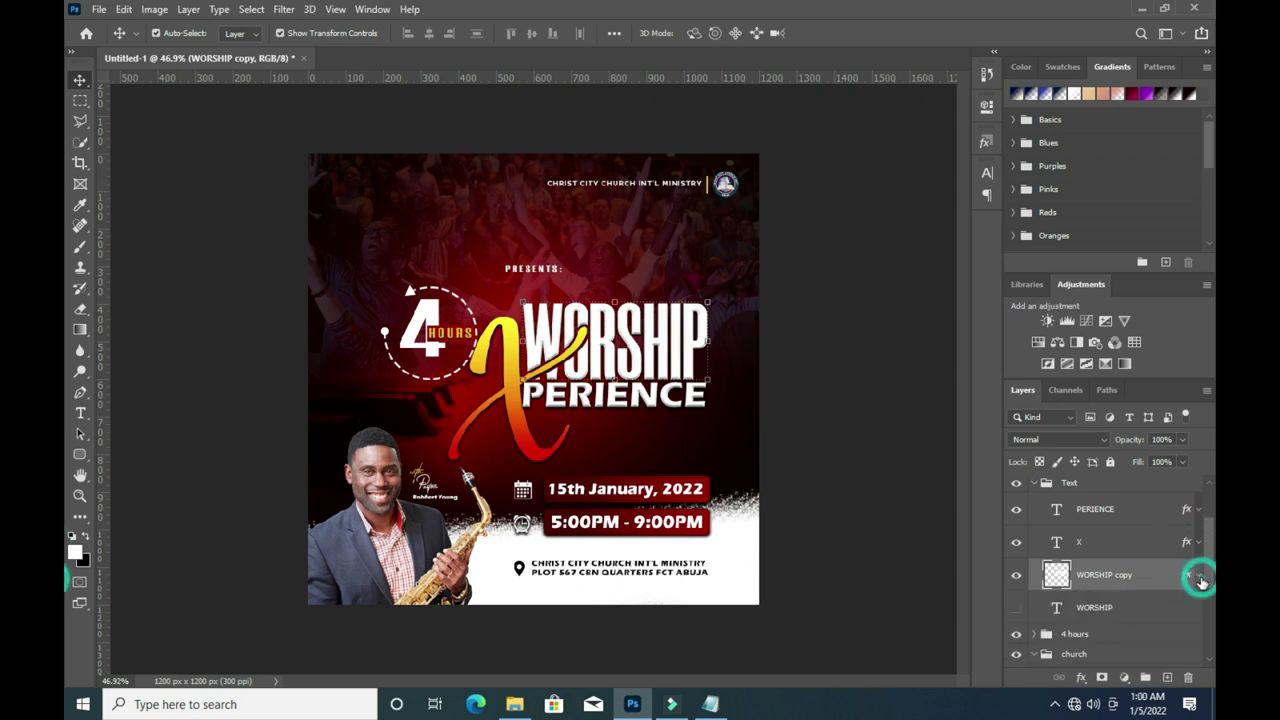
pyautogui.click(938, 503)
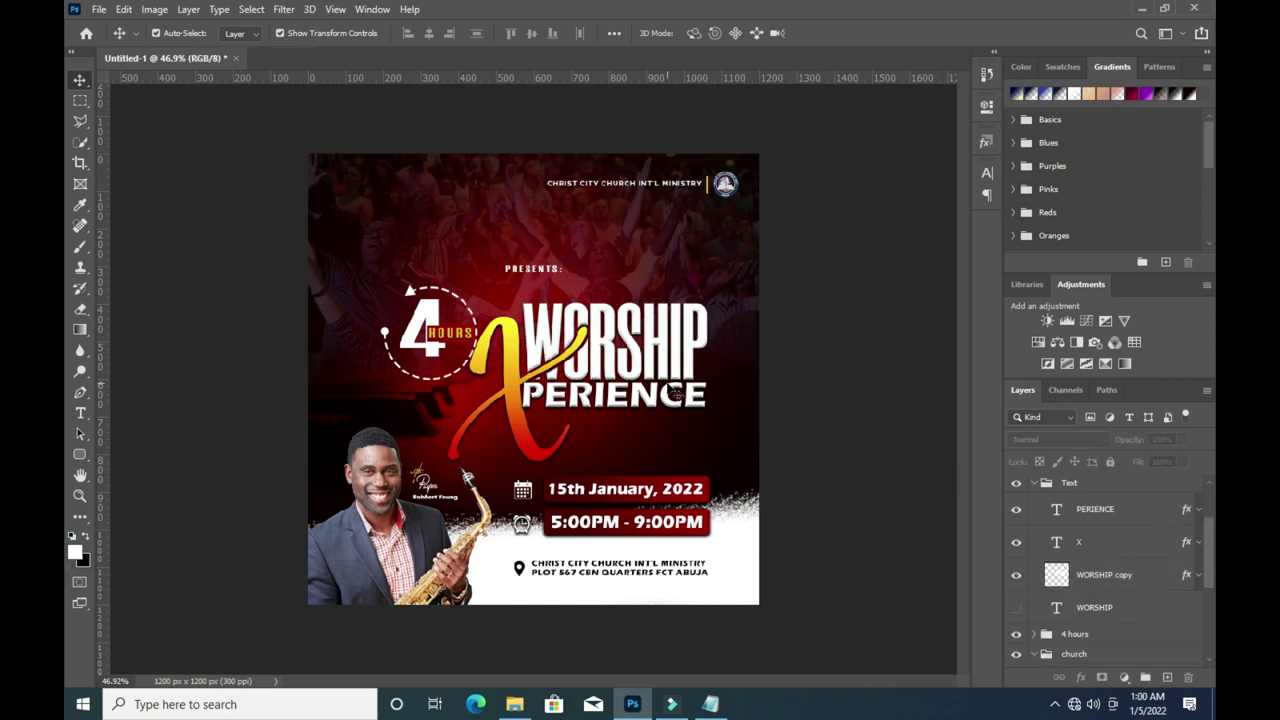
pyautogui.scroll(1, 580, 405)
pyautogui.scroll(1, 555, 408)
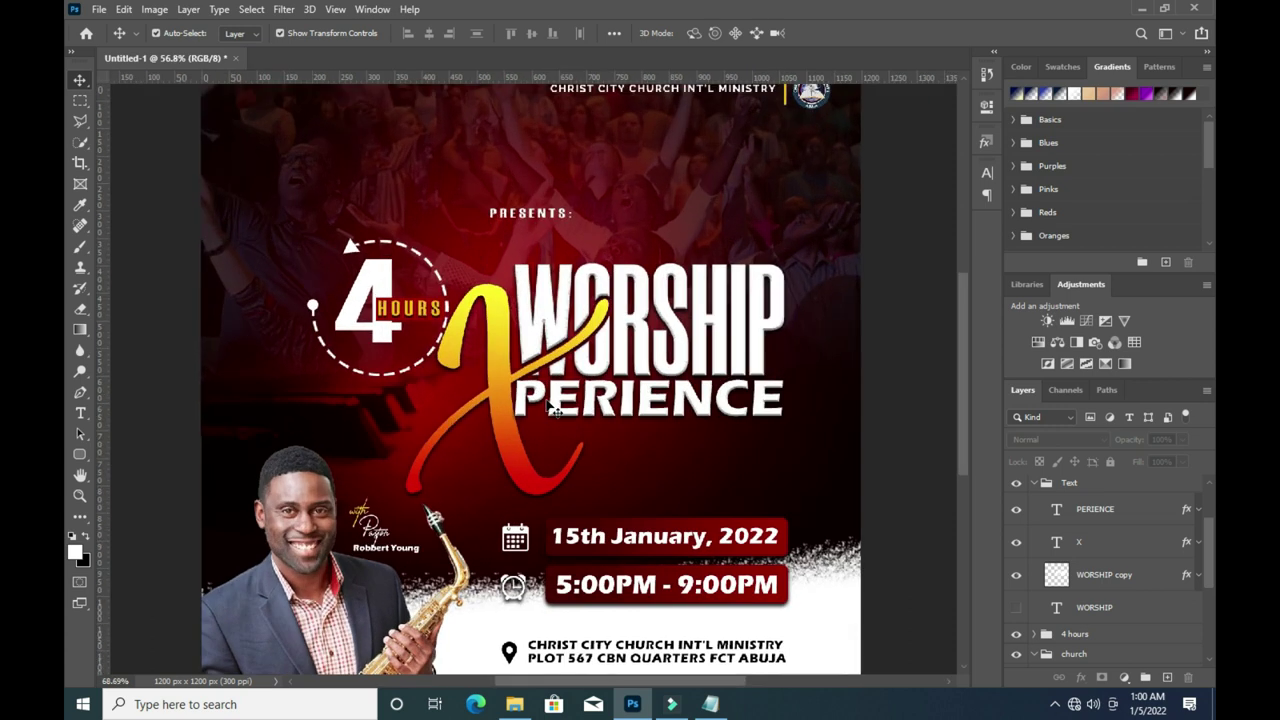
pyautogui.scroll(1, 553, 407)
pyautogui.scroll(1, 553, 407)
# Scale the PERIENCE text down to about 99% and commit the transform.
pyautogui.click(514, 416)
pyautogui.hotkey('ctrl', 't')
pyautogui.moveTo(514, 418); pyautogui.dragTo(519, 436)
pyautogui.click(855, 38)
pyautogui.scroll(-3, 690, 290)
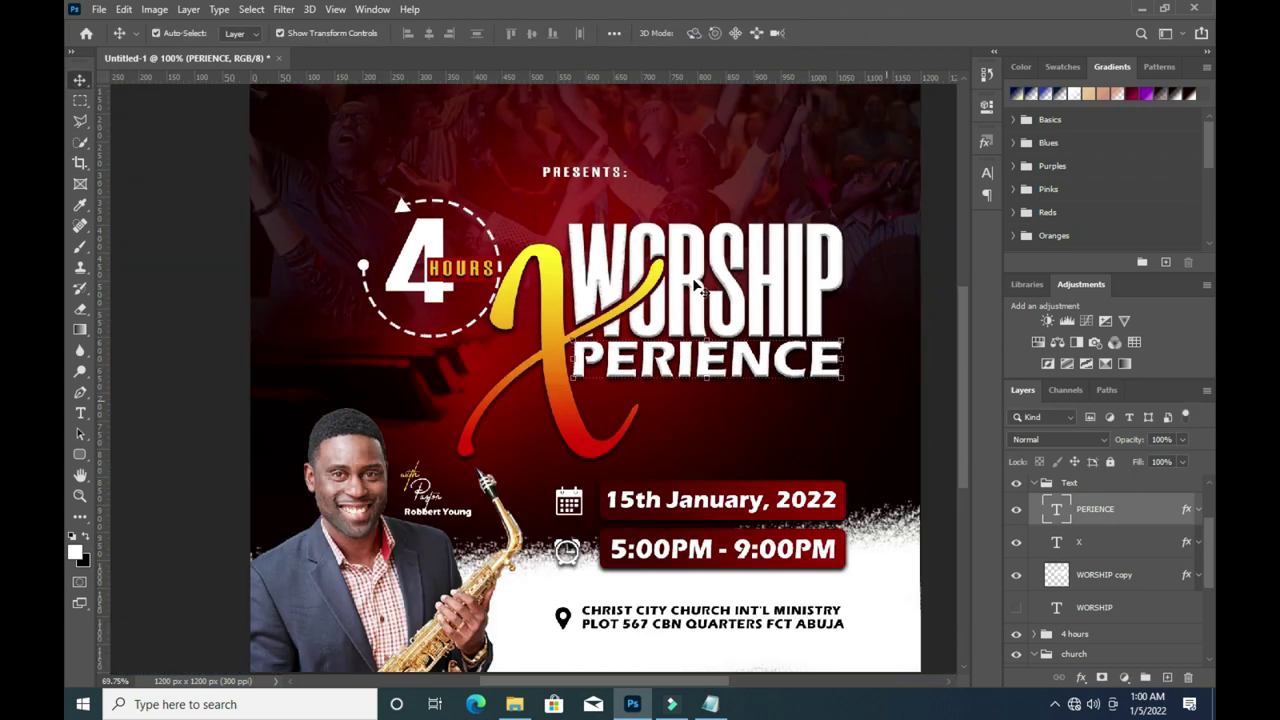
pyautogui.click(855, 335)
pyautogui.scroll(-1, 830, 328)
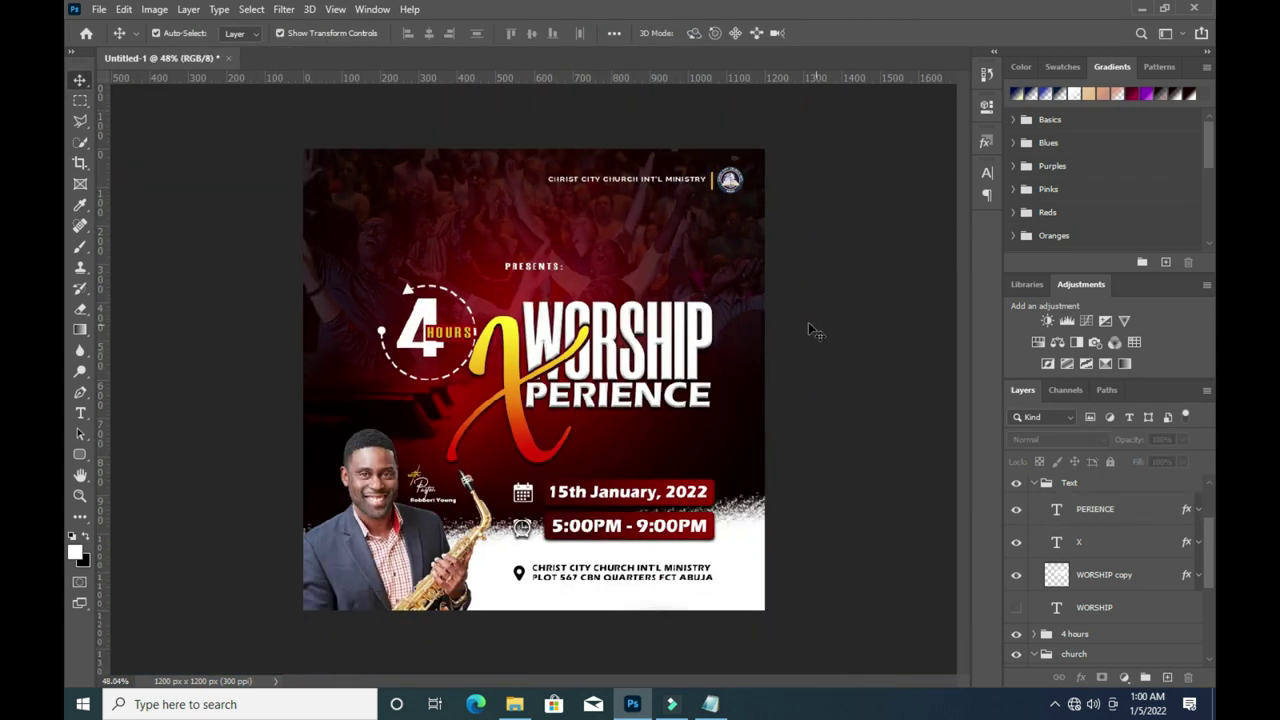
pyautogui.scroll(-1, 808, 322)
# Add a drop shadow to the PRESENTS text layer.
pyautogui.click(534, 277)
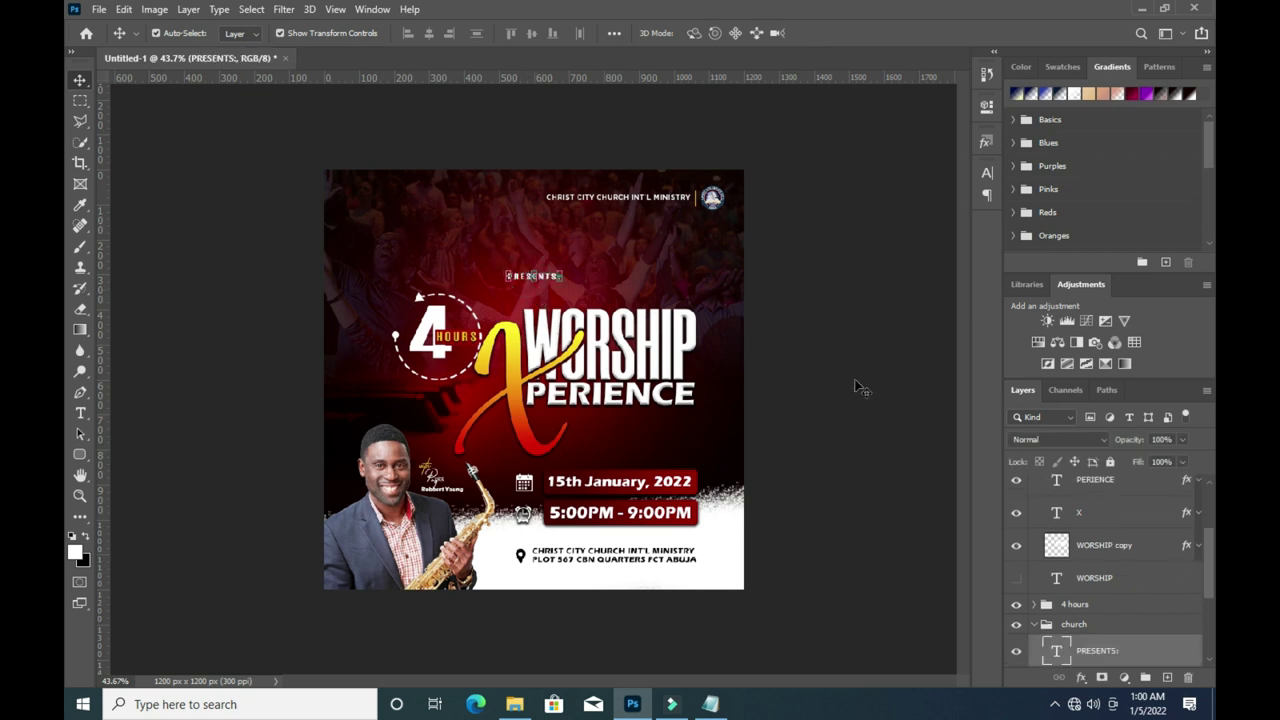
pyautogui.click(1080, 678)
pyautogui.click(1110, 667)
pyautogui.moveTo(876, 154); pyautogui.dragTo(910, 170)
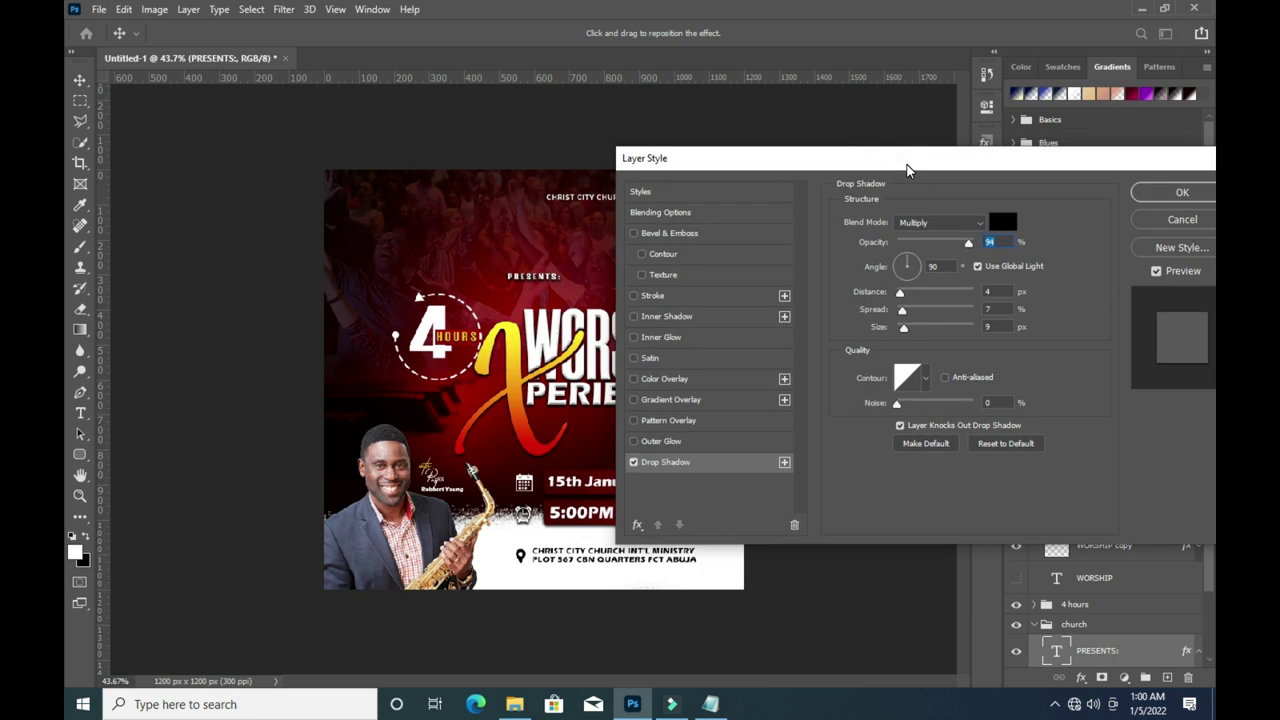
pyautogui.moveTo(1057, 158); pyautogui.dragTo(1021, 160)
pyautogui.click(1146, 192)
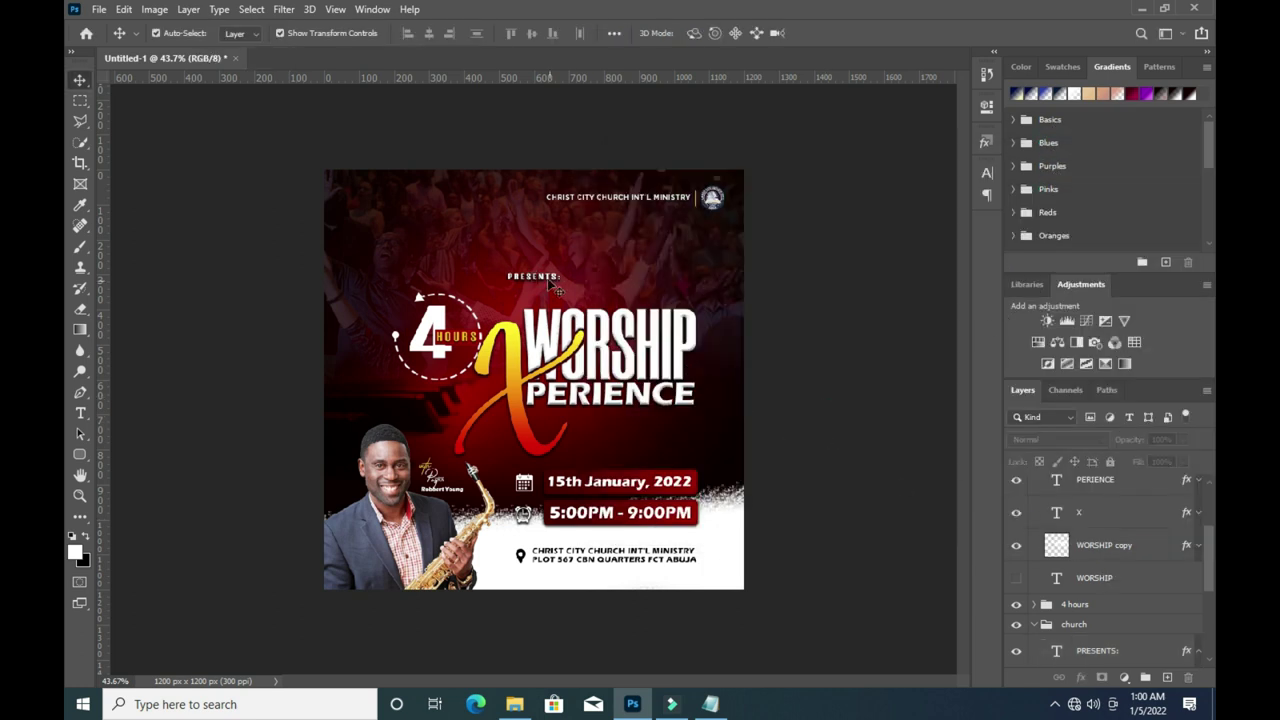
# Set the PRESENTS tracking to 260 in the Character panel and return to the Move tool.
pyautogui.click(987, 173)
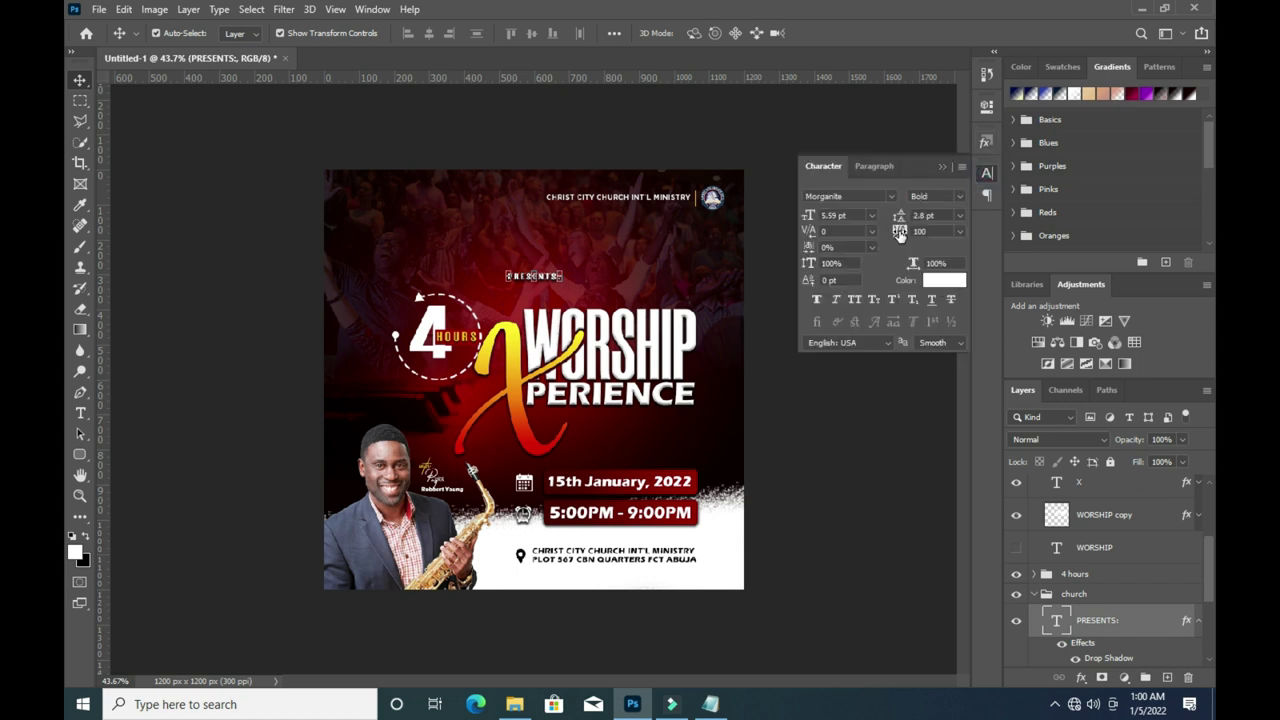
pyautogui.press('t')
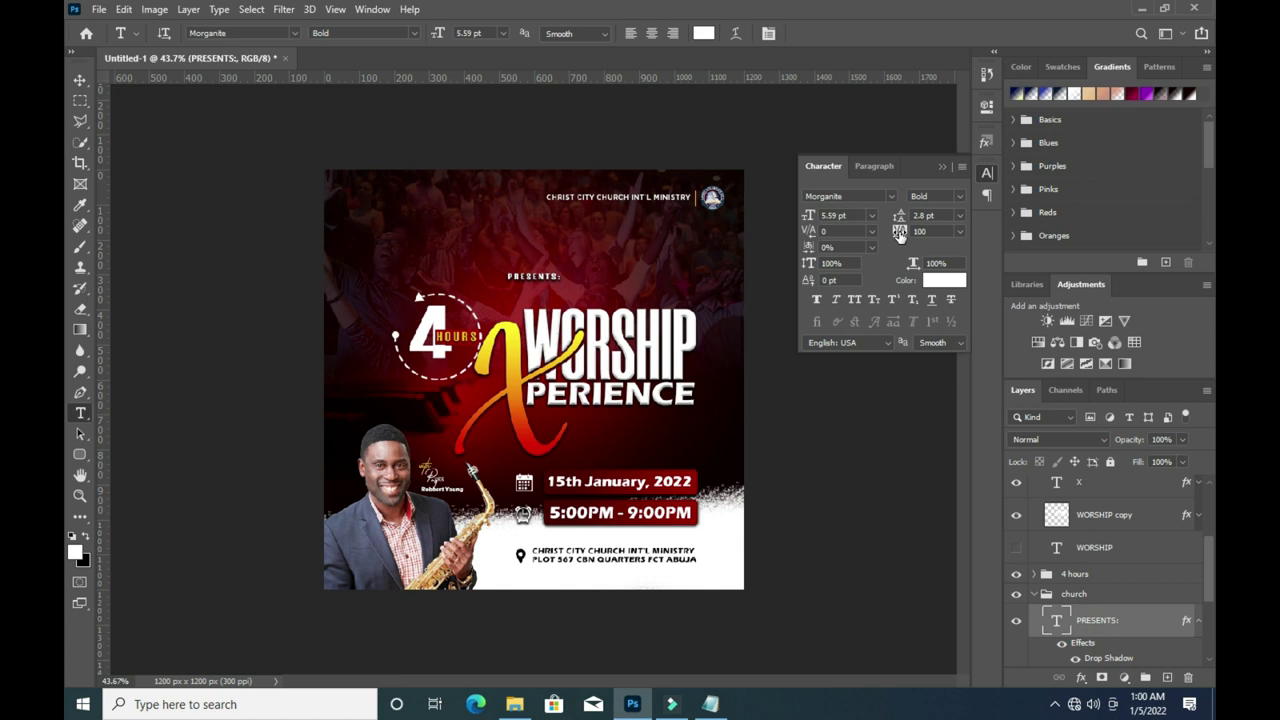
pyautogui.moveTo(899, 233); pyautogui.dragTo(935, 174)
pyautogui.click(940, 167)
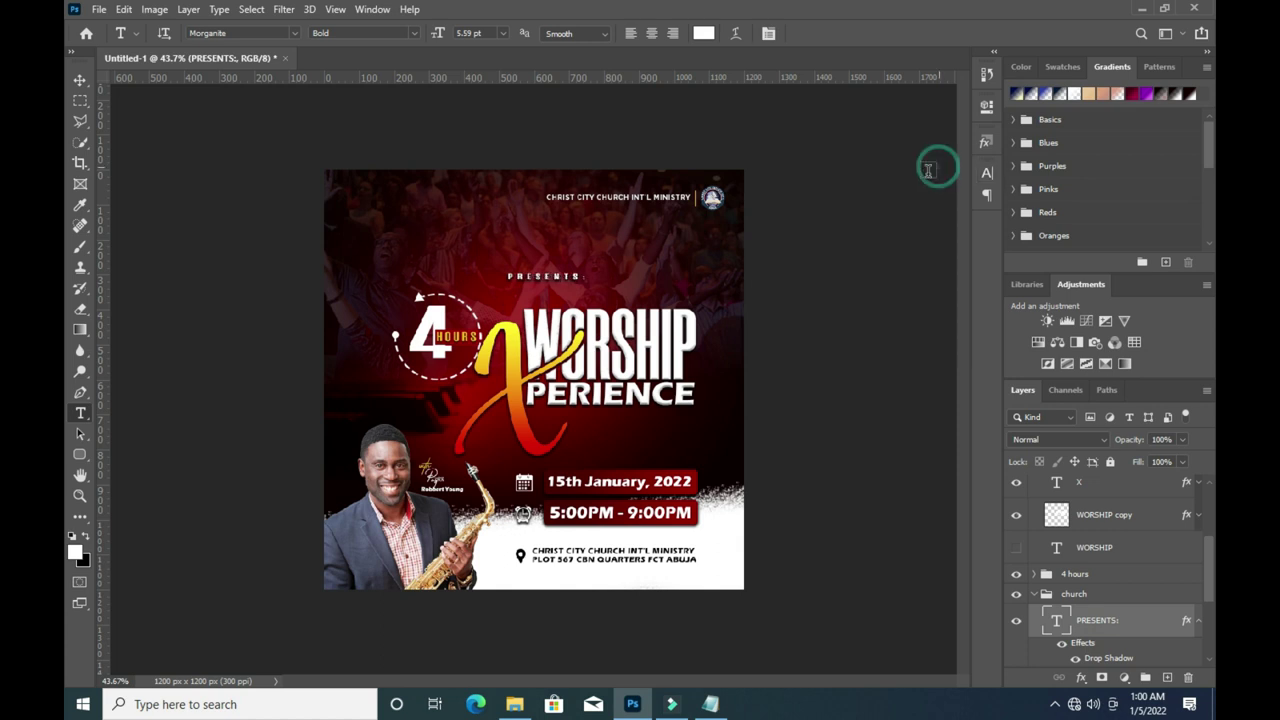
pyautogui.click(82, 80)
pyautogui.click(846, 240)
pyautogui.scroll(-1, 578, 360)
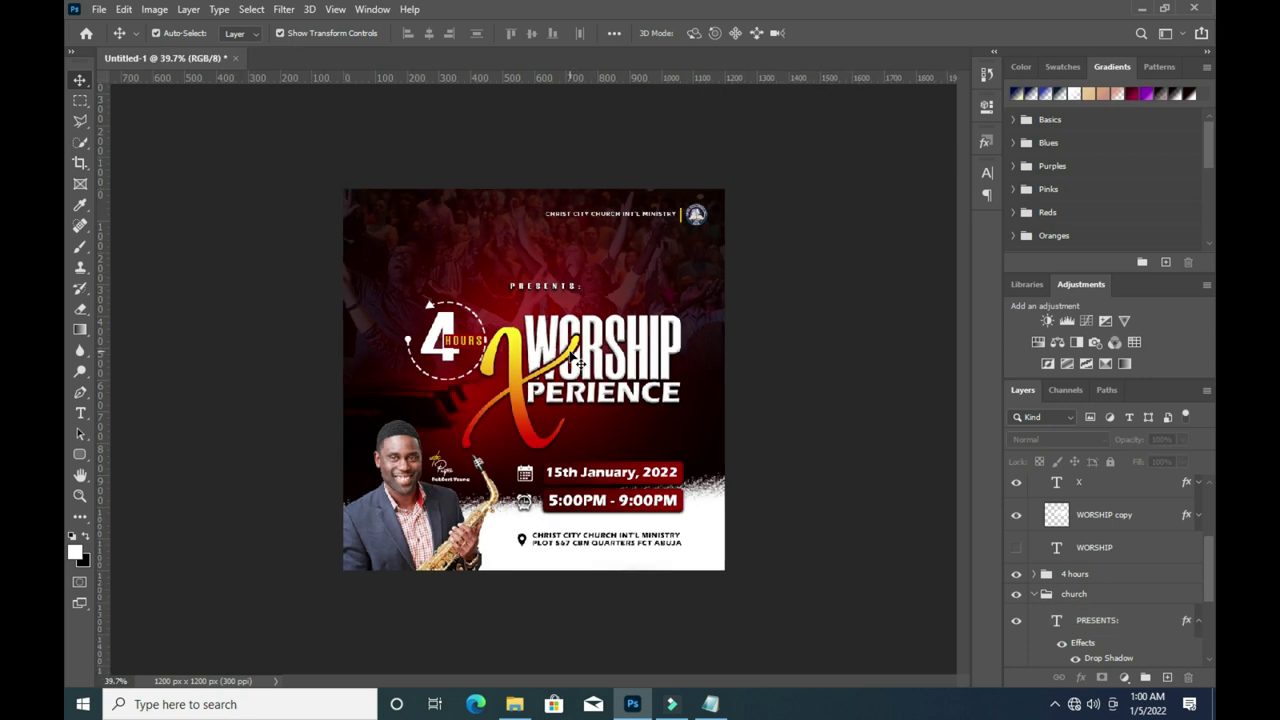
pyautogui.scroll(-1, 578, 360)
pyautogui.scroll(1, 590, 360)
# Collapse the church and Text groups, then stamp all visible layers into new Layer 3.
pyautogui.click(1040, 595)
pyautogui.scroll(3, 1040, 560)
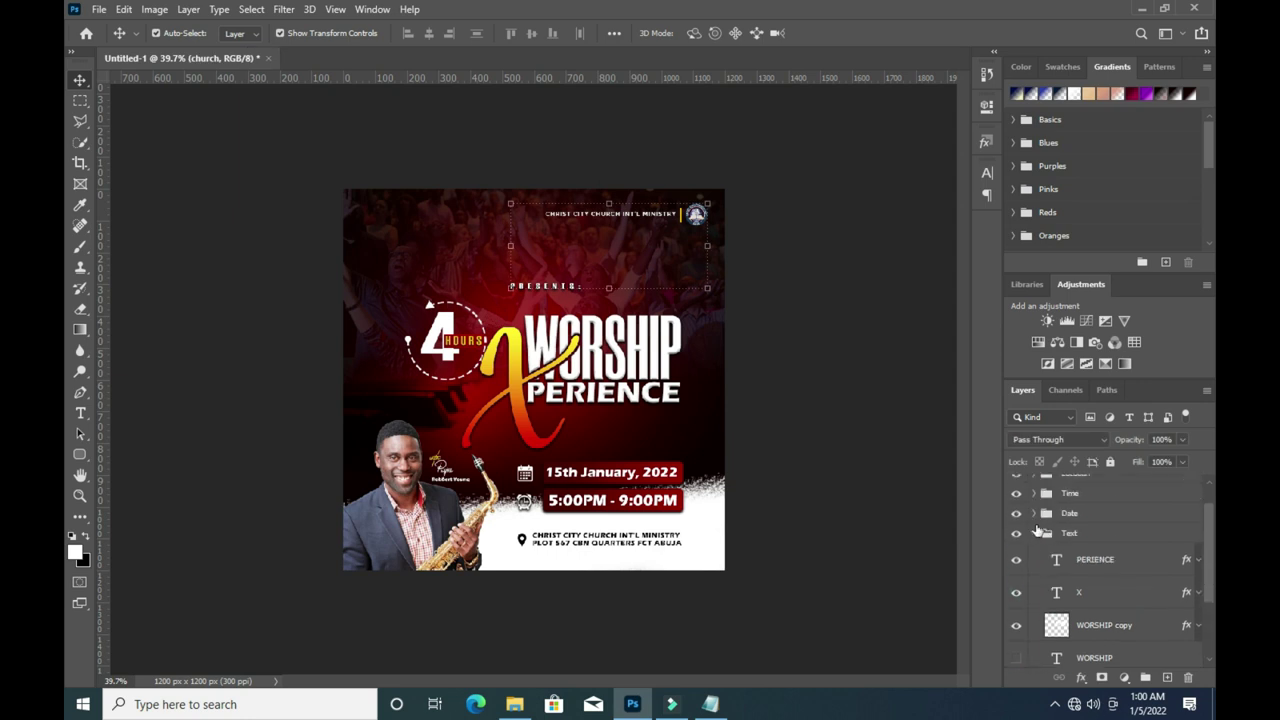
pyautogui.click(1034, 533)
pyautogui.scroll(5, 760, 400)
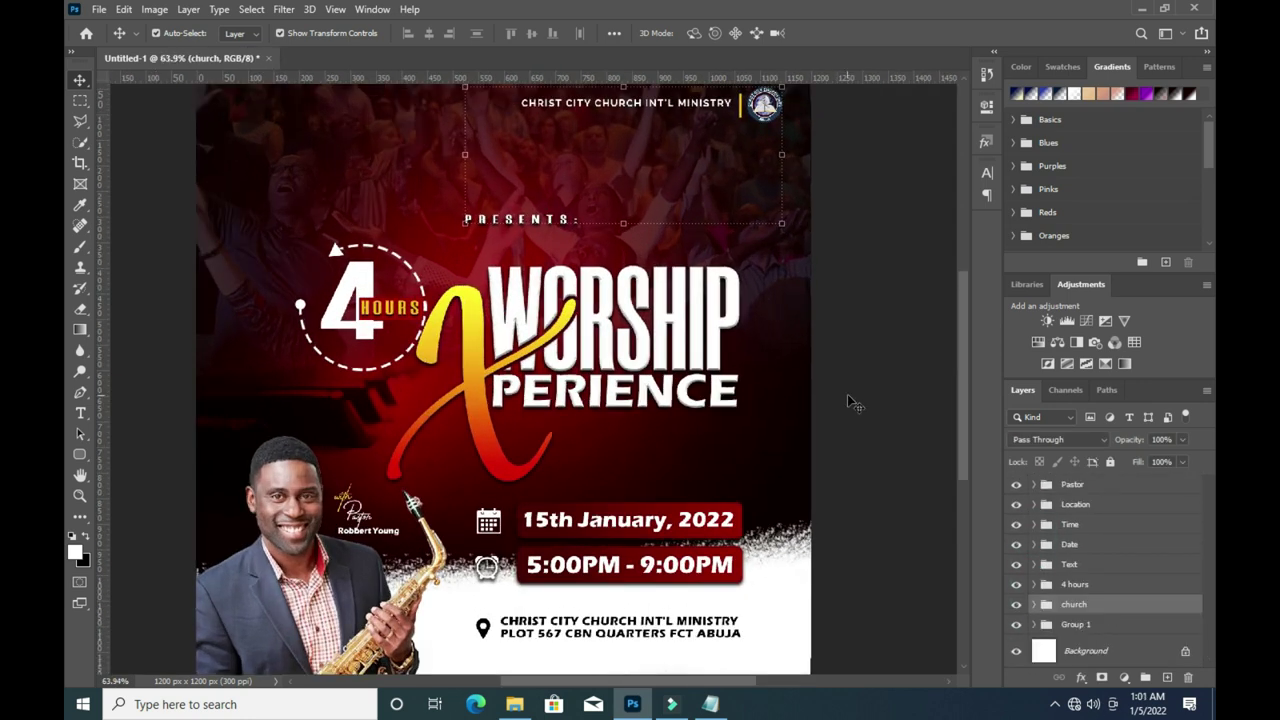
pyautogui.click(848, 400)
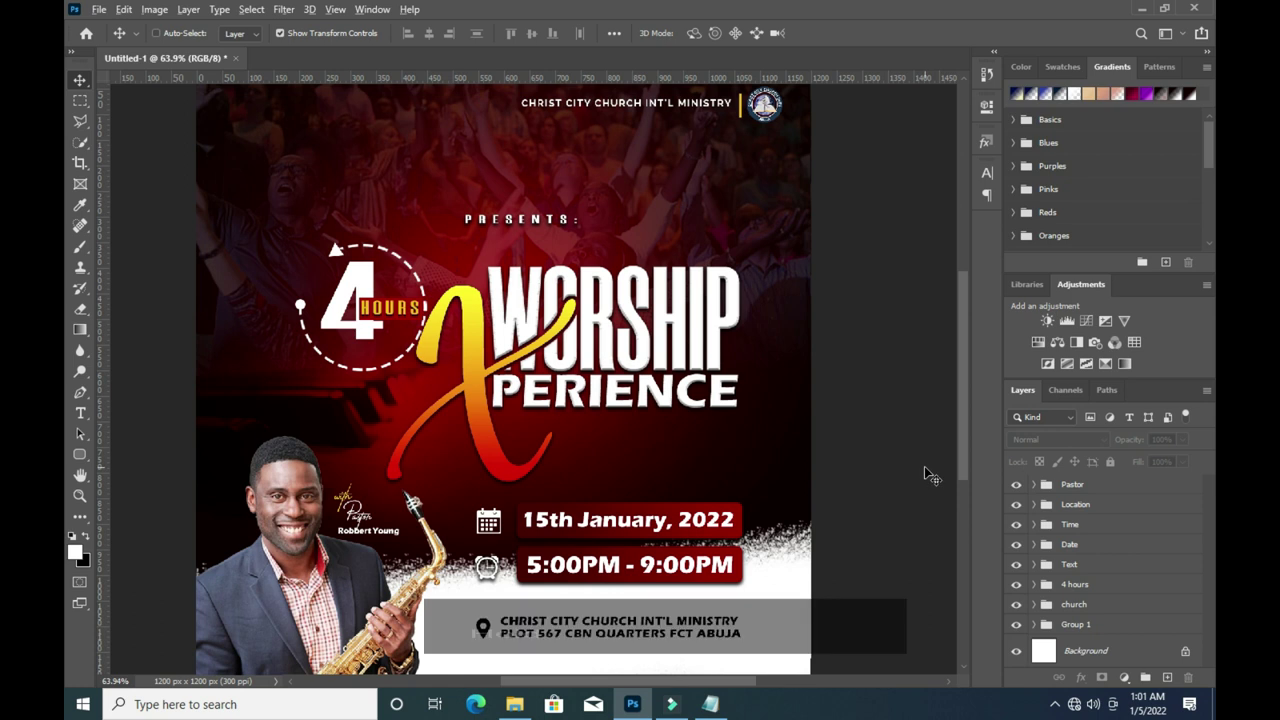
pyautogui.hotkey('ctrl', 'shift', 'alt', 'e')
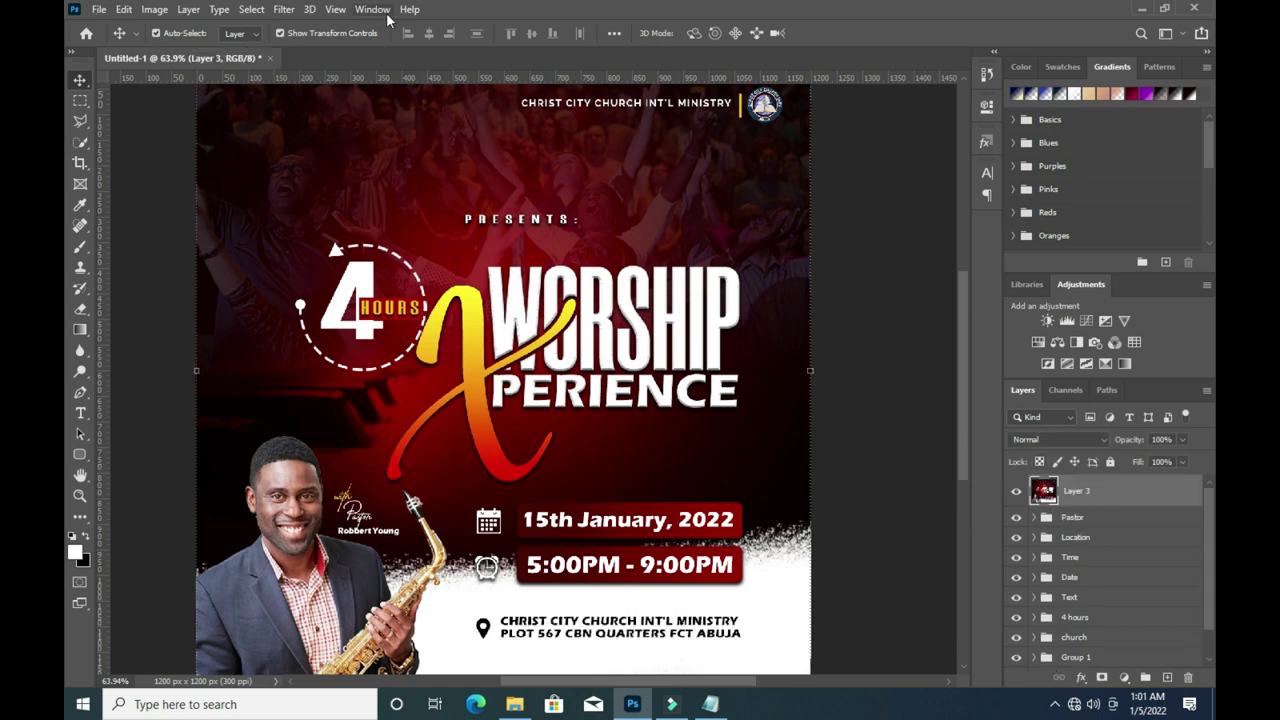
pyautogui.click(284, 9)
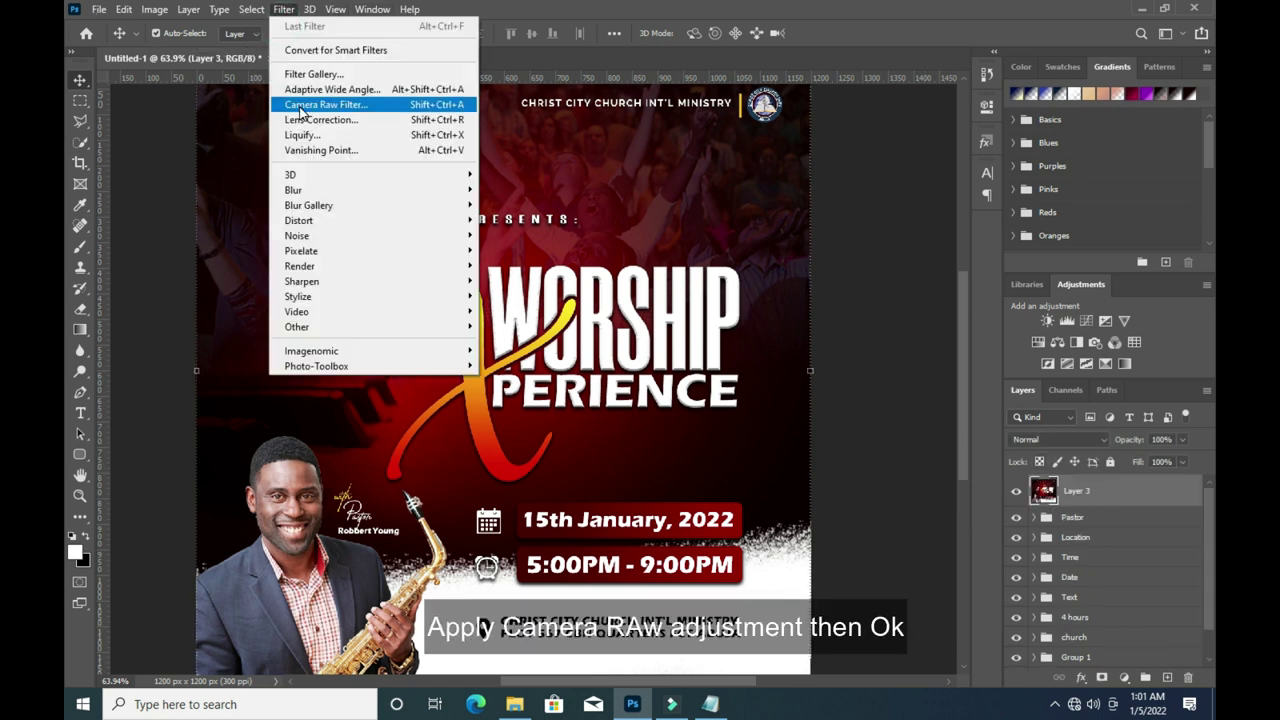
# In Camera Raw, set Temperature -16, Tint +16 and Exposure -0.20.
pyautogui.click(330, 100)
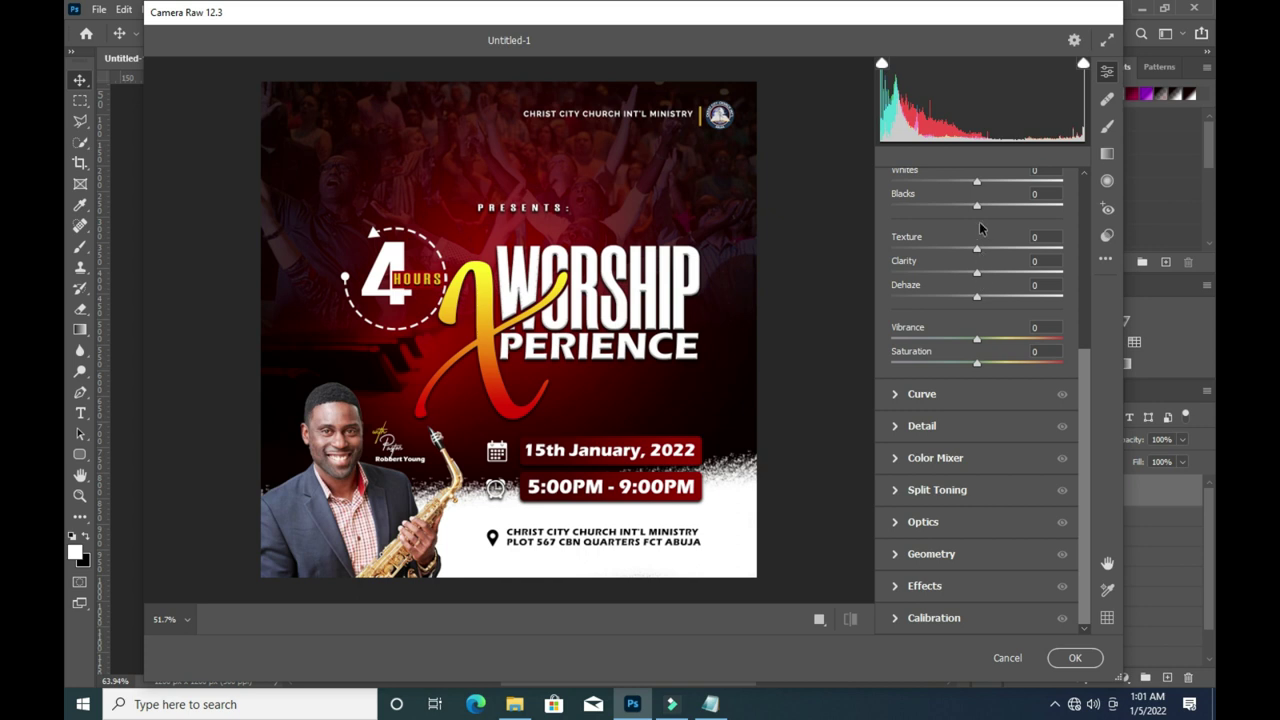
pyautogui.scroll(5, 981, 206)
pyautogui.moveTo(978, 312); pyautogui.dragTo(967, 312)
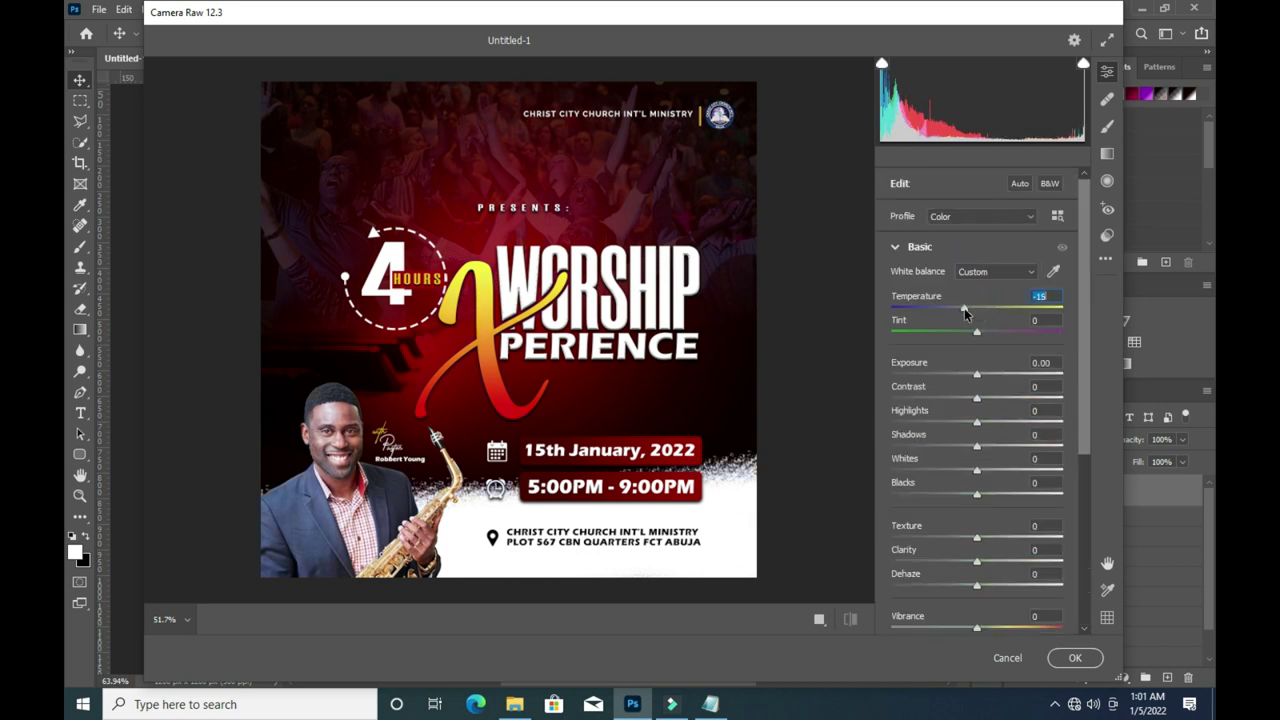
pyautogui.moveTo(977, 332); pyautogui.dragTo(989, 334)
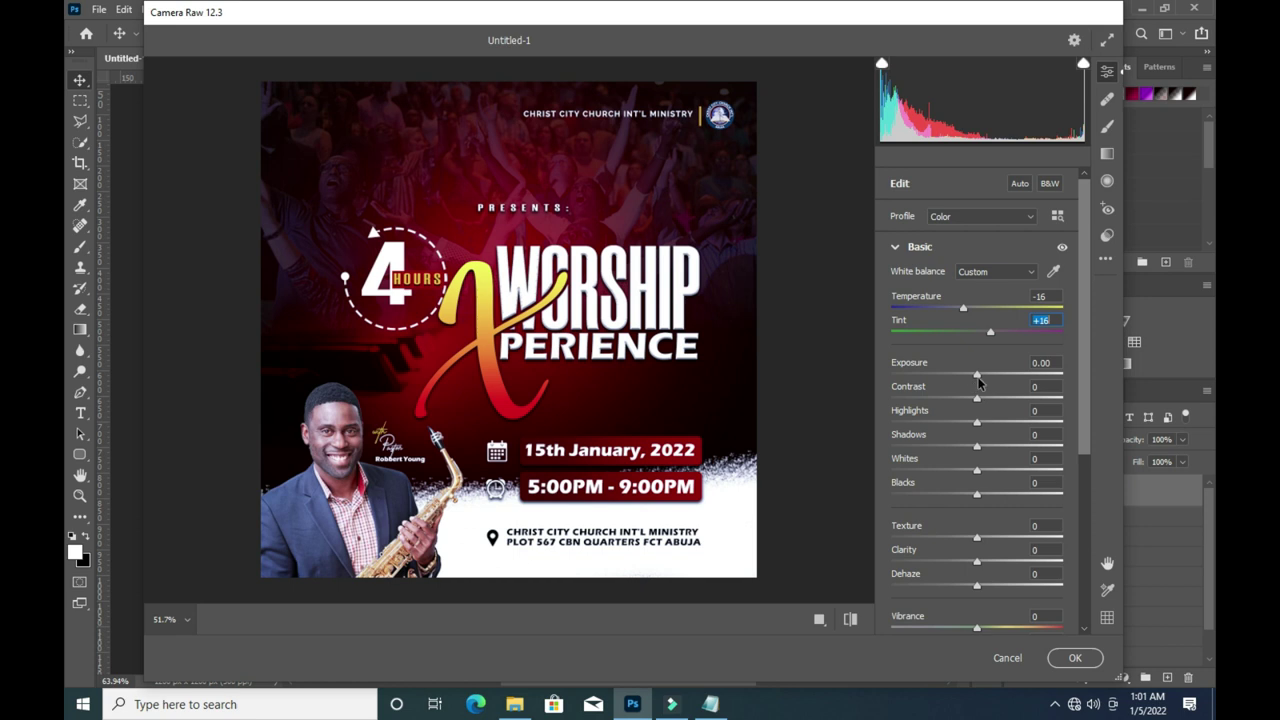
pyautogui.moveTo(978, 380); pyautogui.dragTo(968, 378)
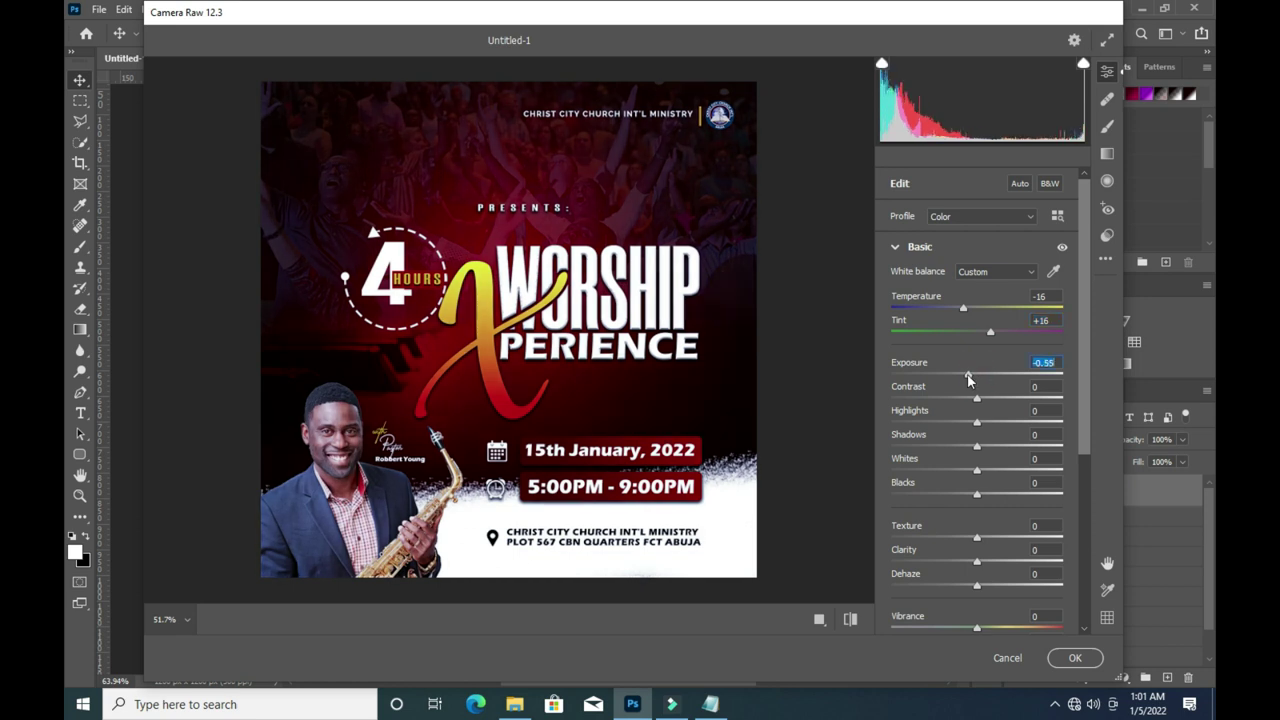
pyautogui.moveTo(968, 378); pyautogui.dragTo(975, 380)
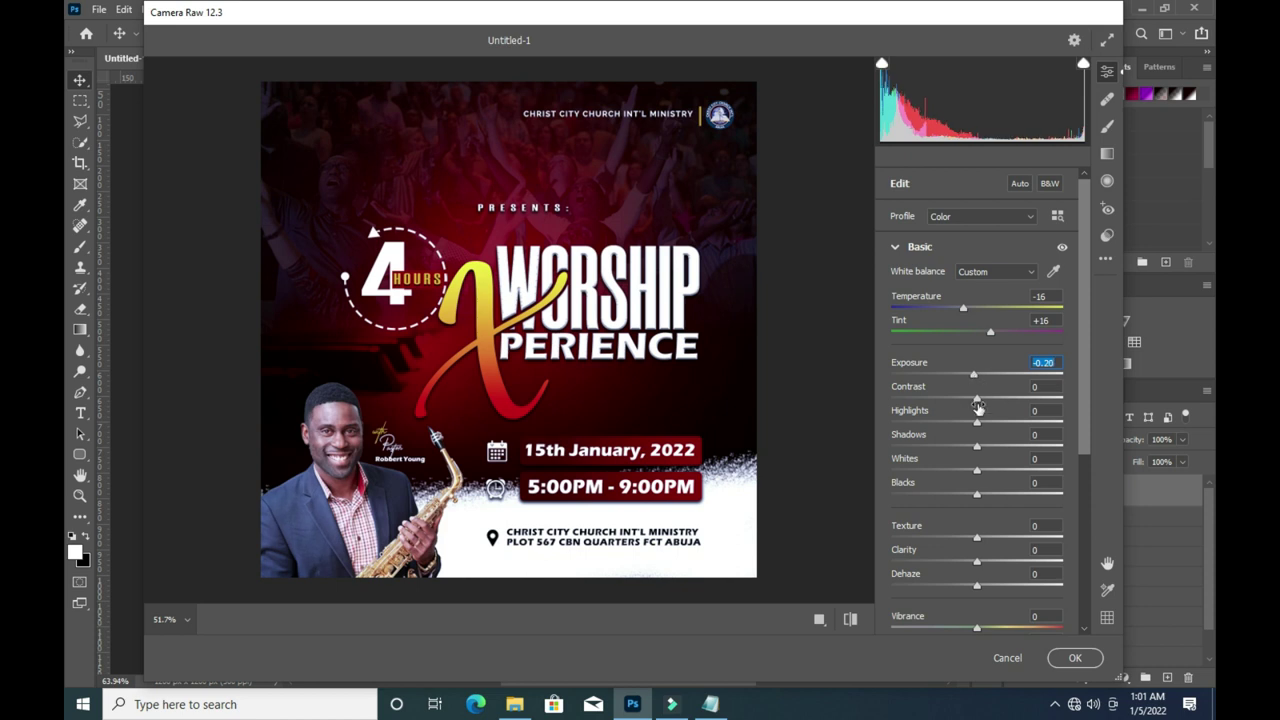
# Set Contrast +21, Highlights +22, Shadows +5, Clarity +17, Dehaze +11, Vibrance +11, Saturation +8, then apply.
pyautogui.moveTo(978, 402)
pyautogui.mouseDown()
pyautogui.moveTo(994, 402)
pyautogui.moveTo(996, 421)
pyautogui.mouseUp()
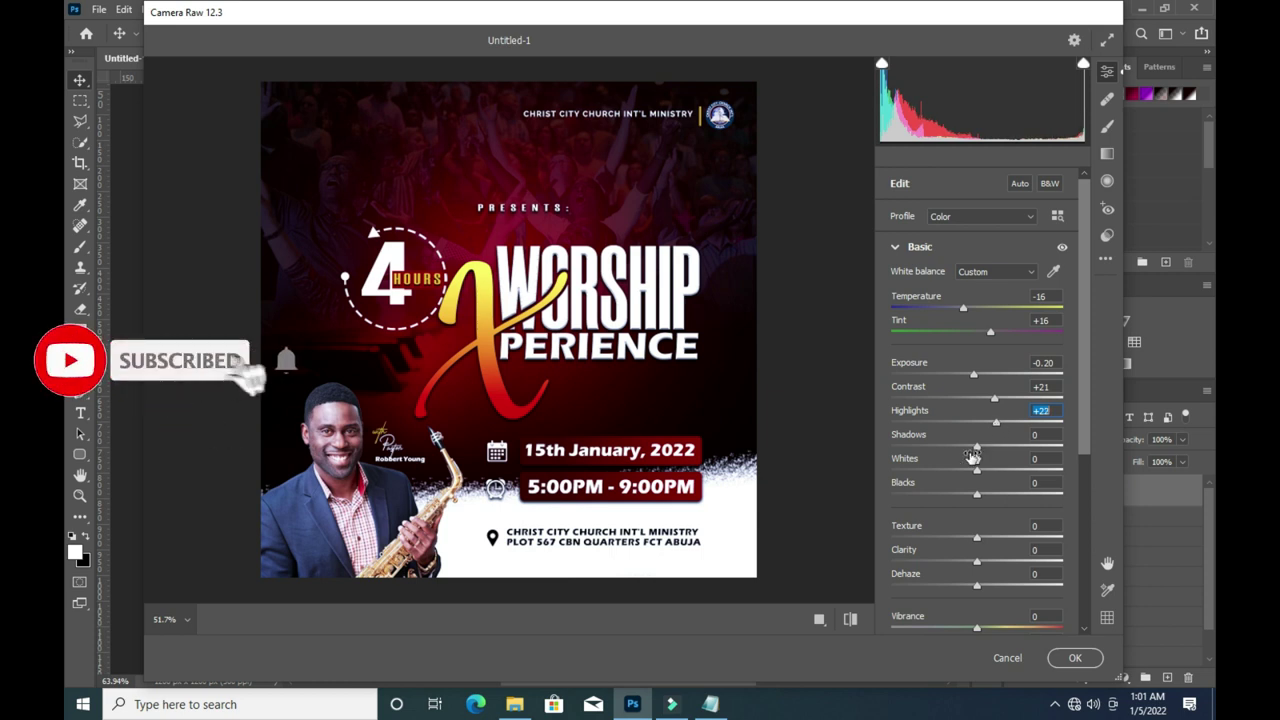
pyautogui.moveTo(977, 448); pyautogui.dragTo(980, 448)
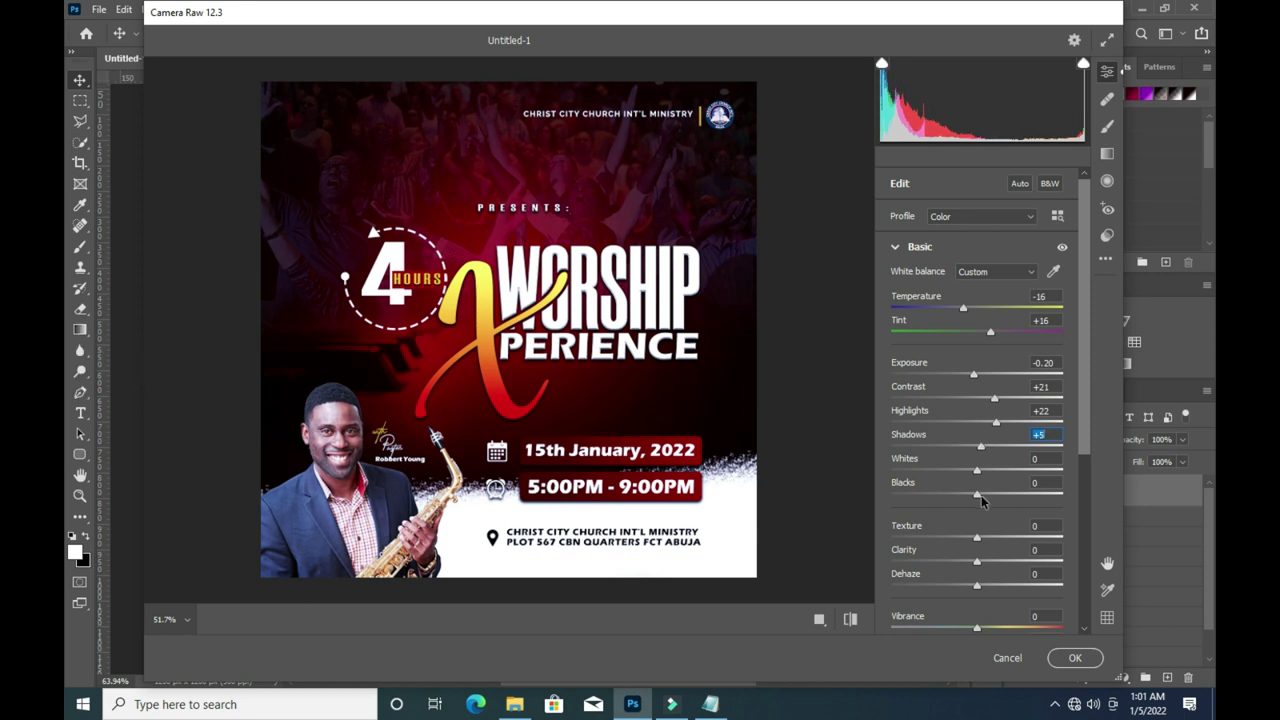
pyautogui.scroll(-1, 981, 502)
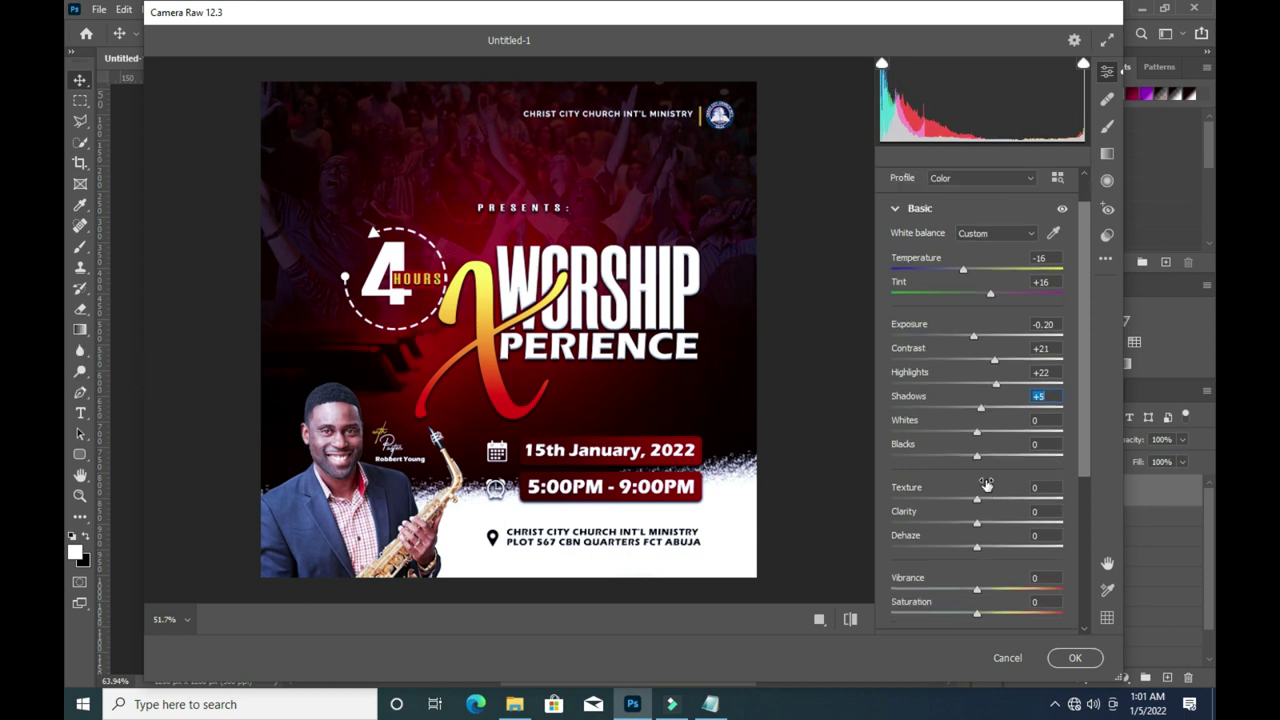
pyautogui.scroll(-1, 984, 480)
pyautogui.moveTo(977, 485); pyautogui.dragTo(993, 488)
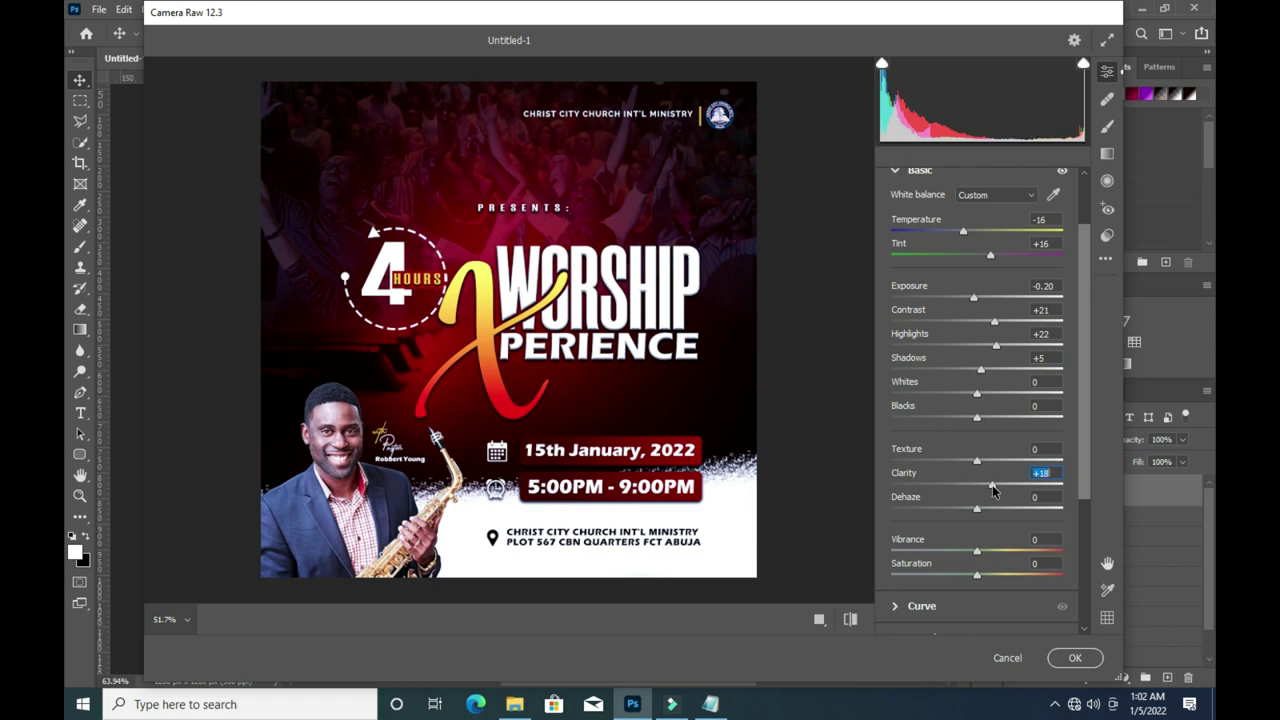
pyautogui.click(986, 514)
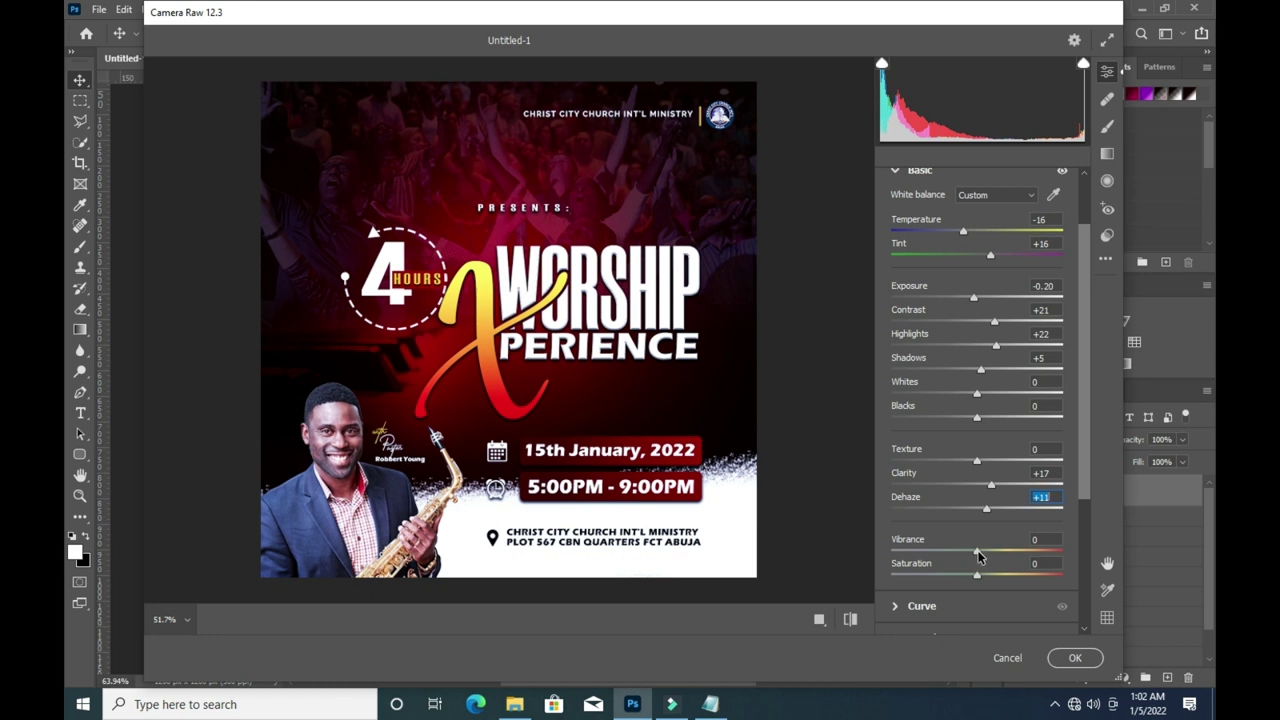
pyautogui.moveTo(978, 553); pyautogui.dragTo(982, 580)
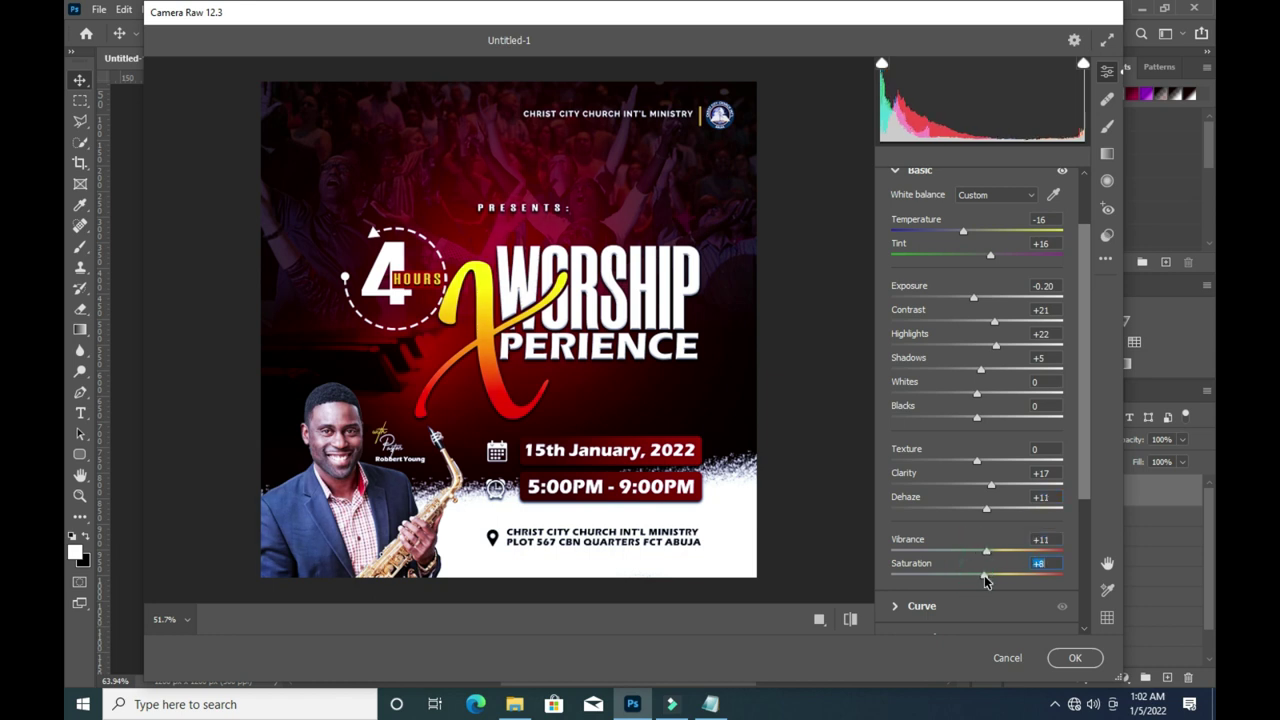
pyautogui.click(1075, 657)
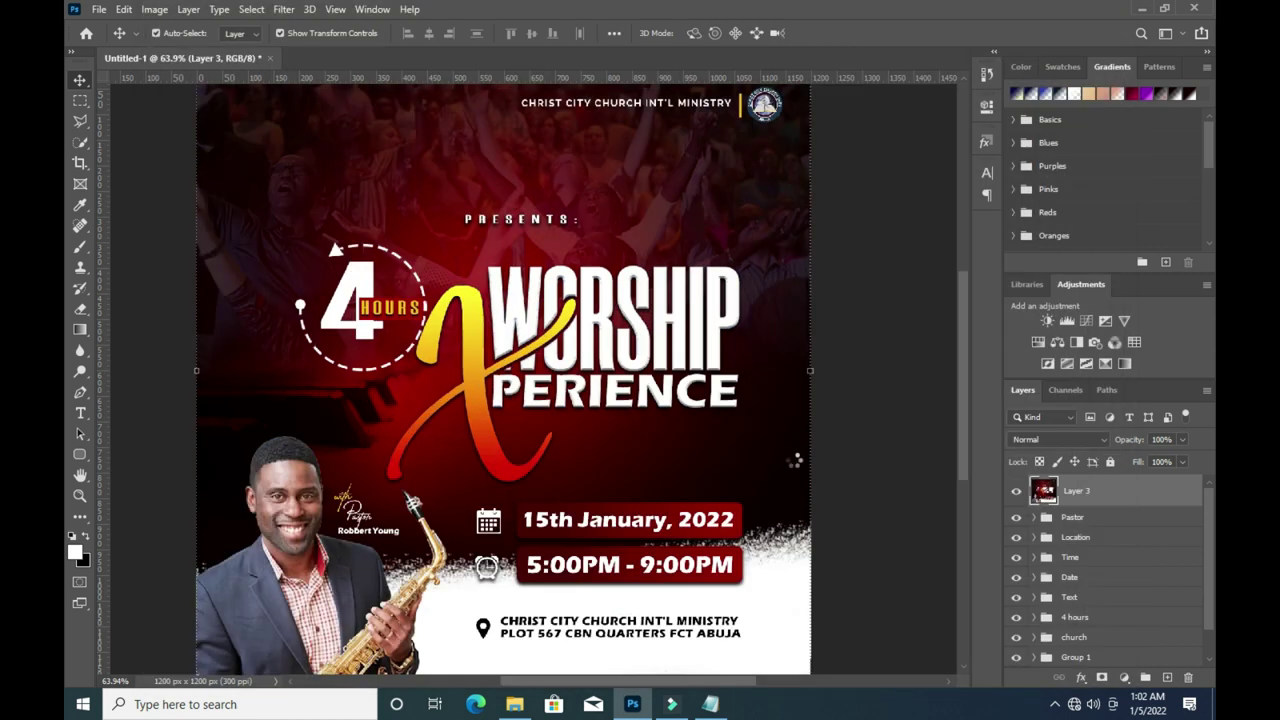
pyautogui.hotkey('ctrl', '0')
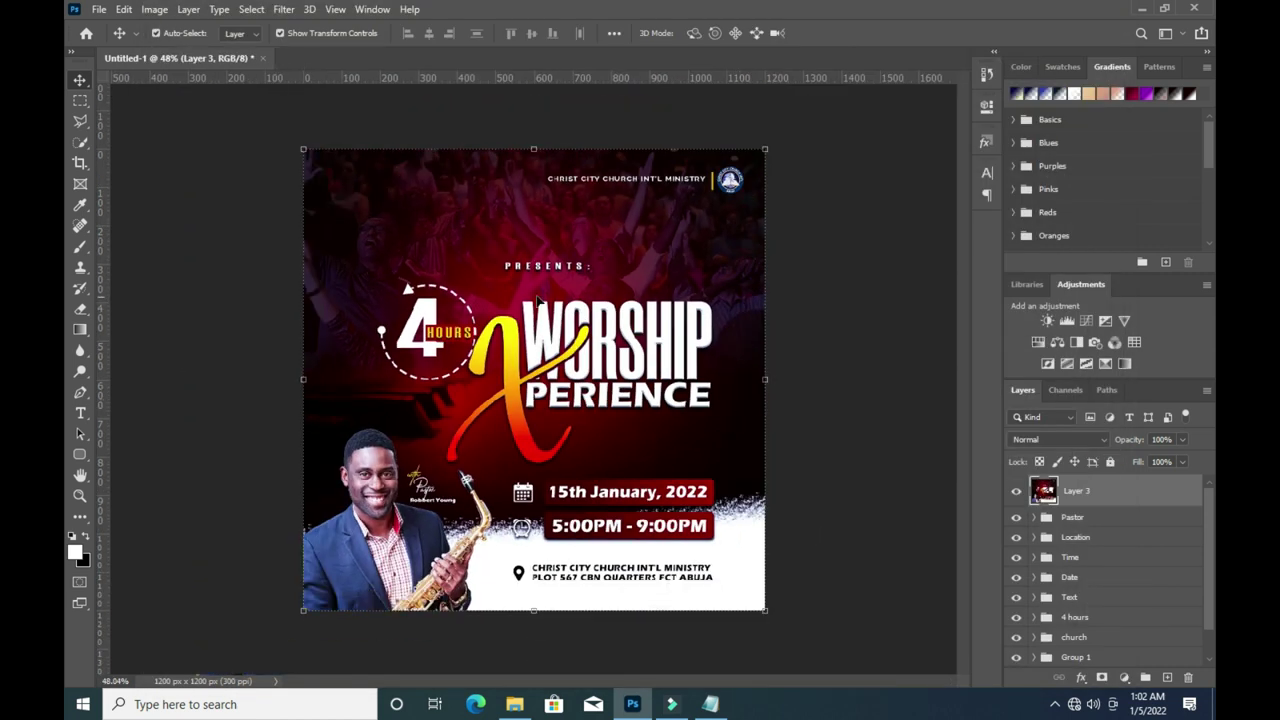